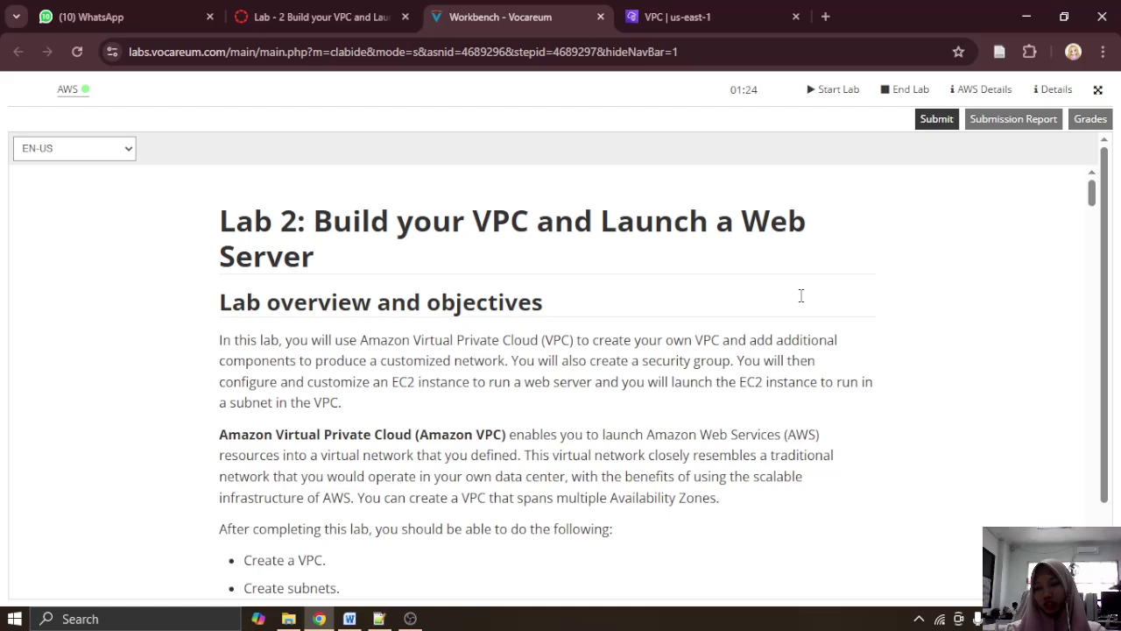
Step: Read the lab overview, the target infrastructure diagram and the instructions for accessing the AWS Management Console
scroll(795, 303, "down", 12)
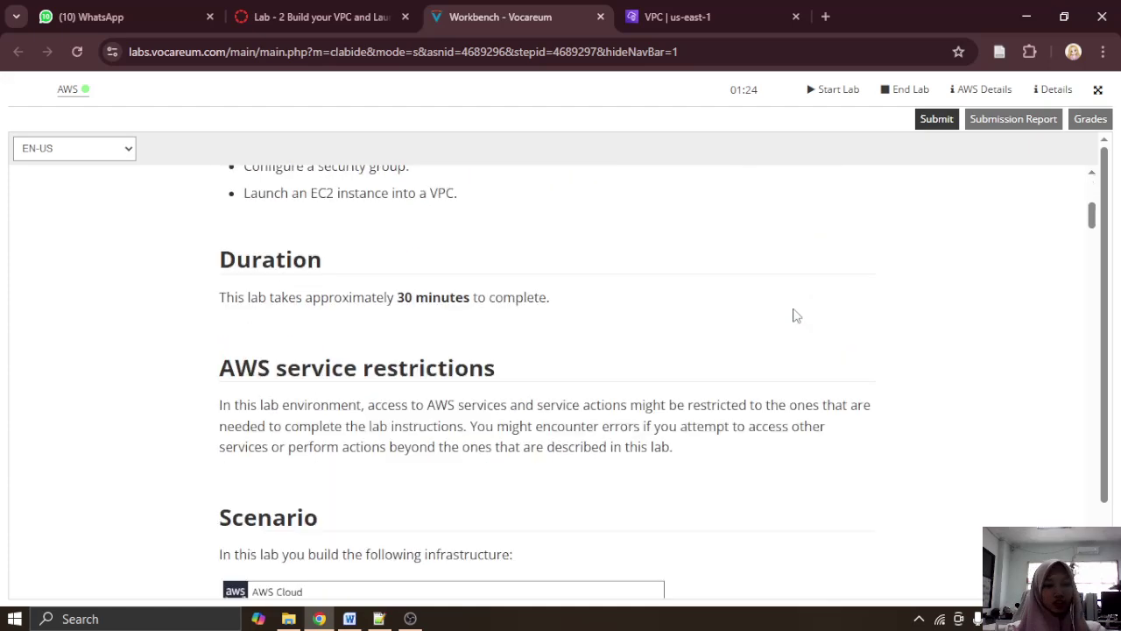
scroll(794, 309, "up", 2)
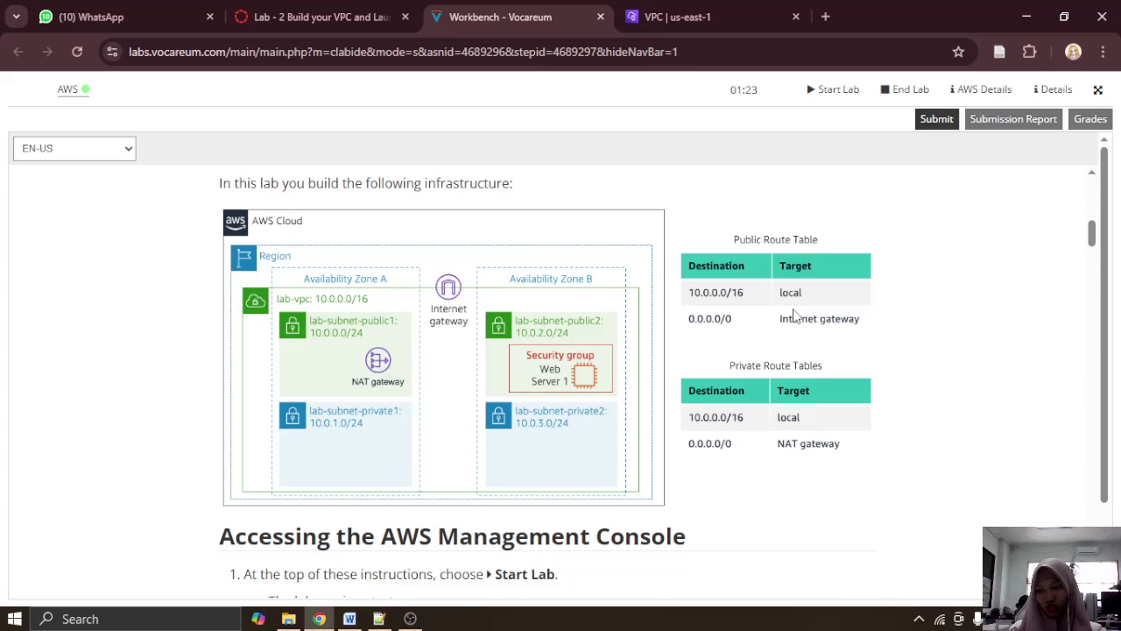
scroll(794, 315, "down", 6)
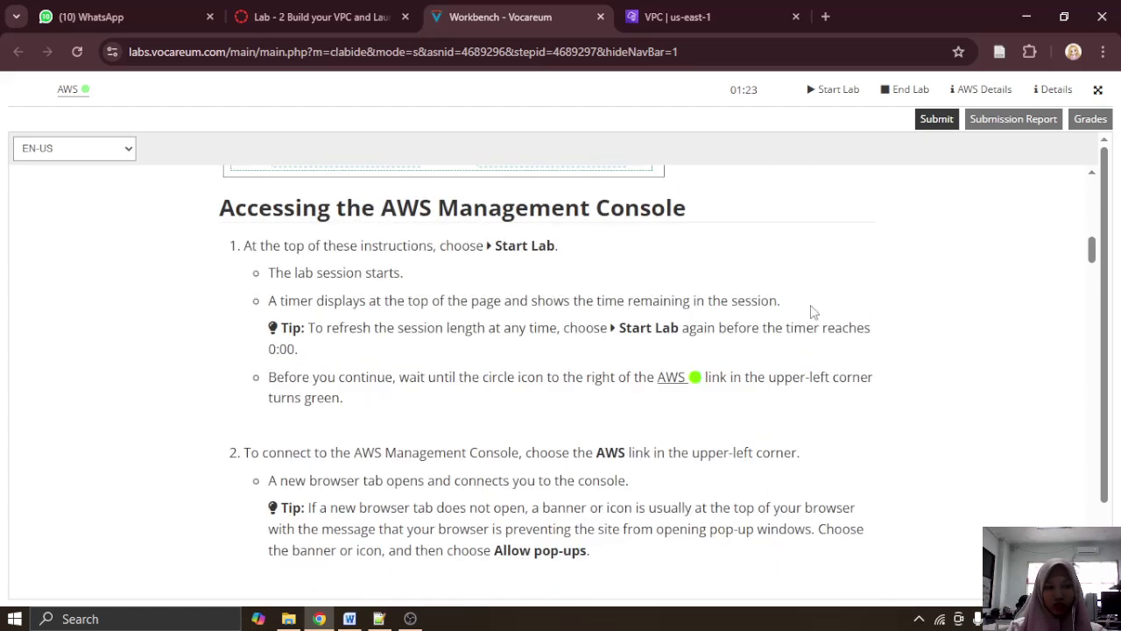
scroll(808, 310, "up", 2)
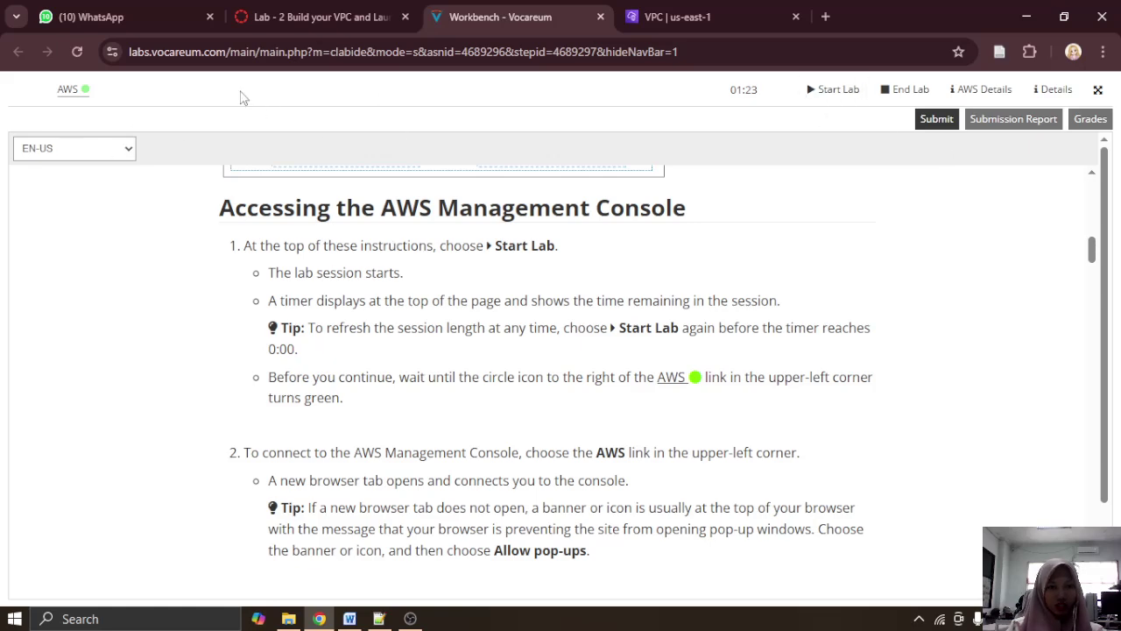
scroll(586, 399, "down", 9)
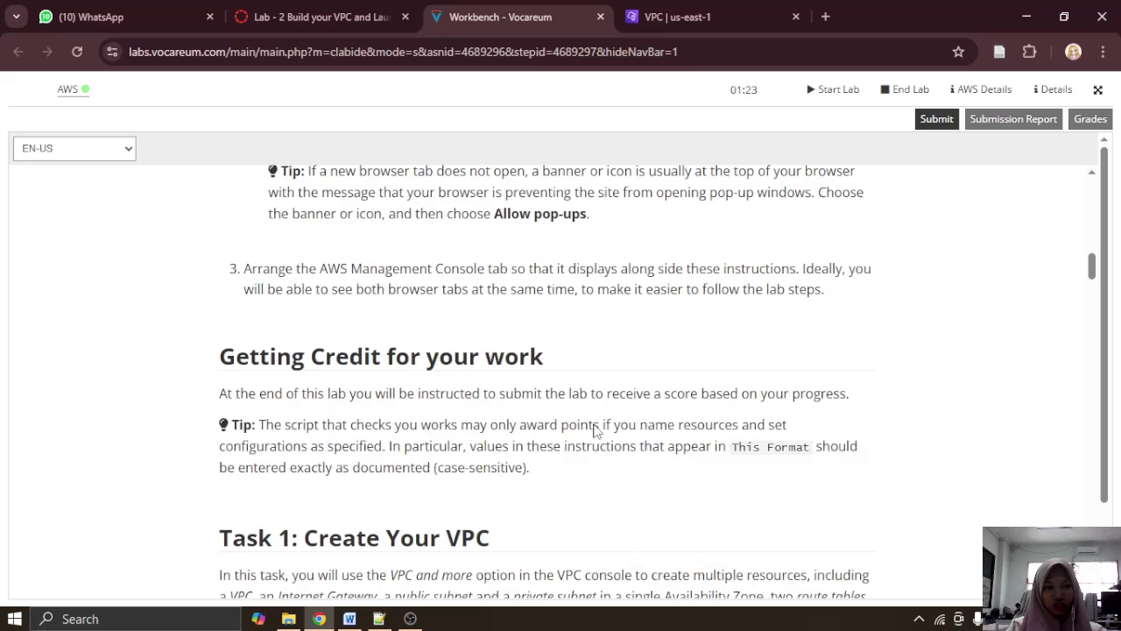
Step: Compare the Task 1 instructions for beginning a VPC and configuring its details with the VPC creation form in the AWS console
left_click(674, 11)
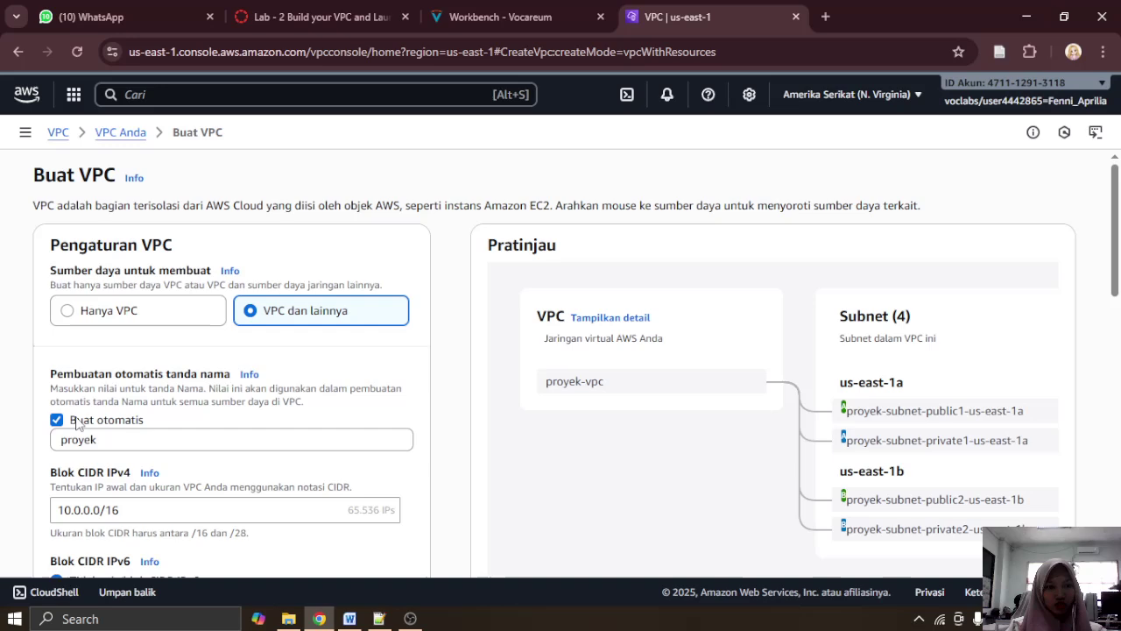
left_click(25, 132)
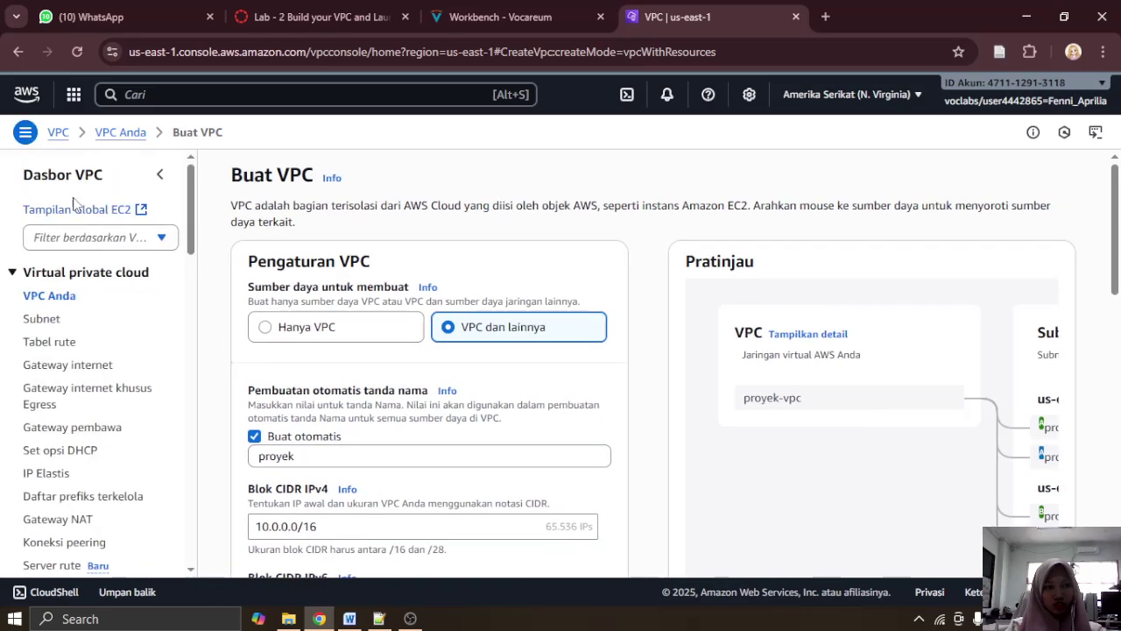
left_click(25, 132)
left_click(515, 16)
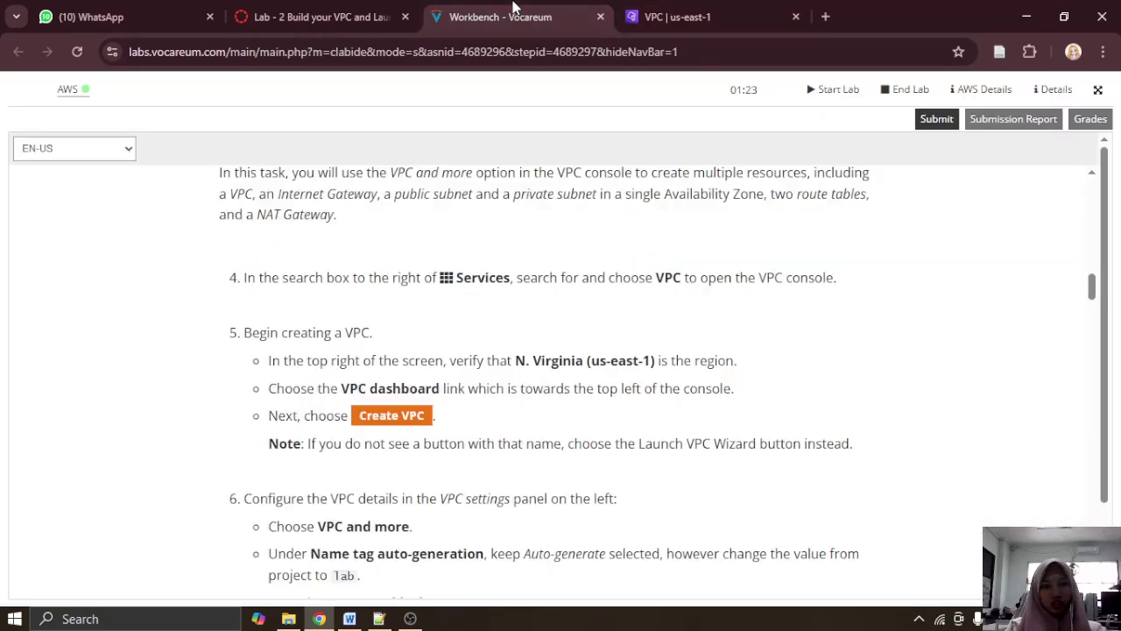
scroll(718, 427, "down", 1)
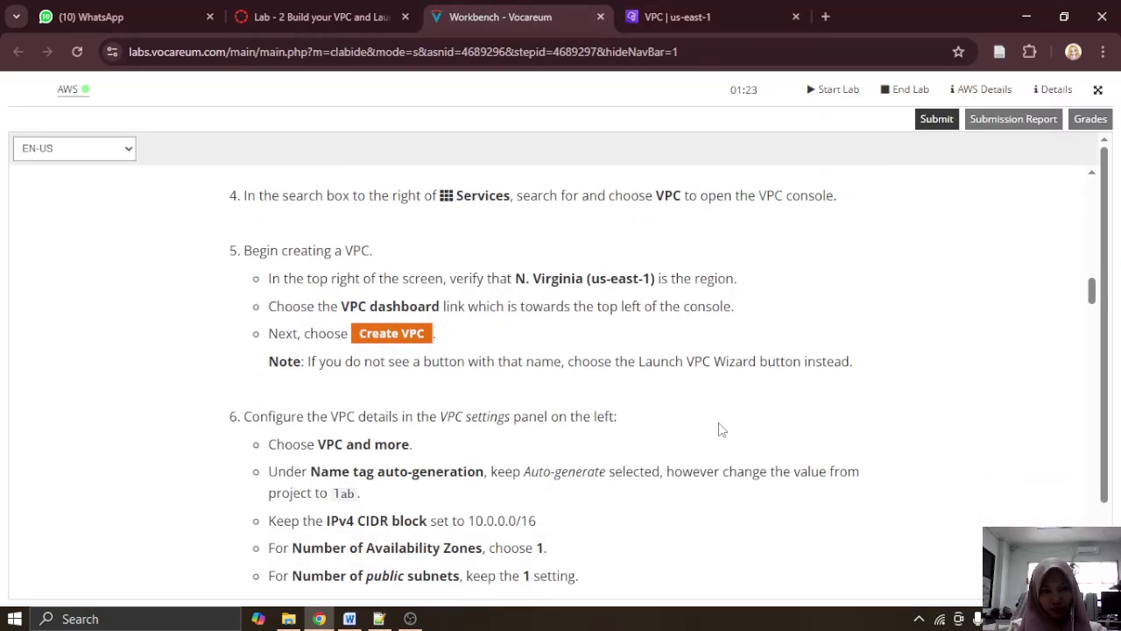
scroll(718, 429, "down", 1)
left_click(680, 7)
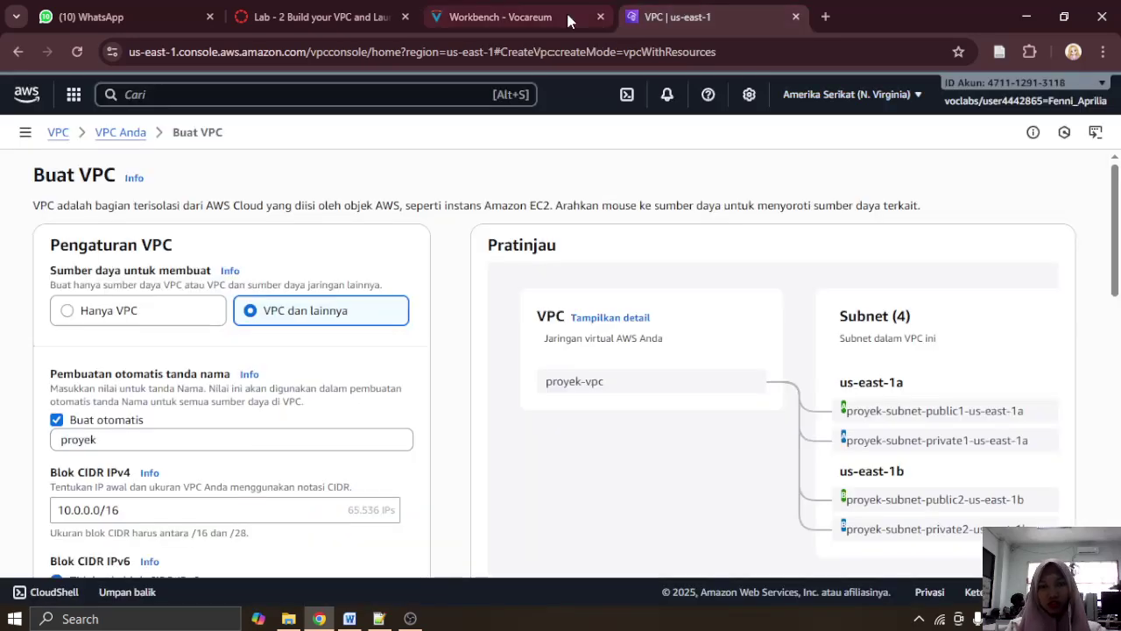
left_click(504, 15)
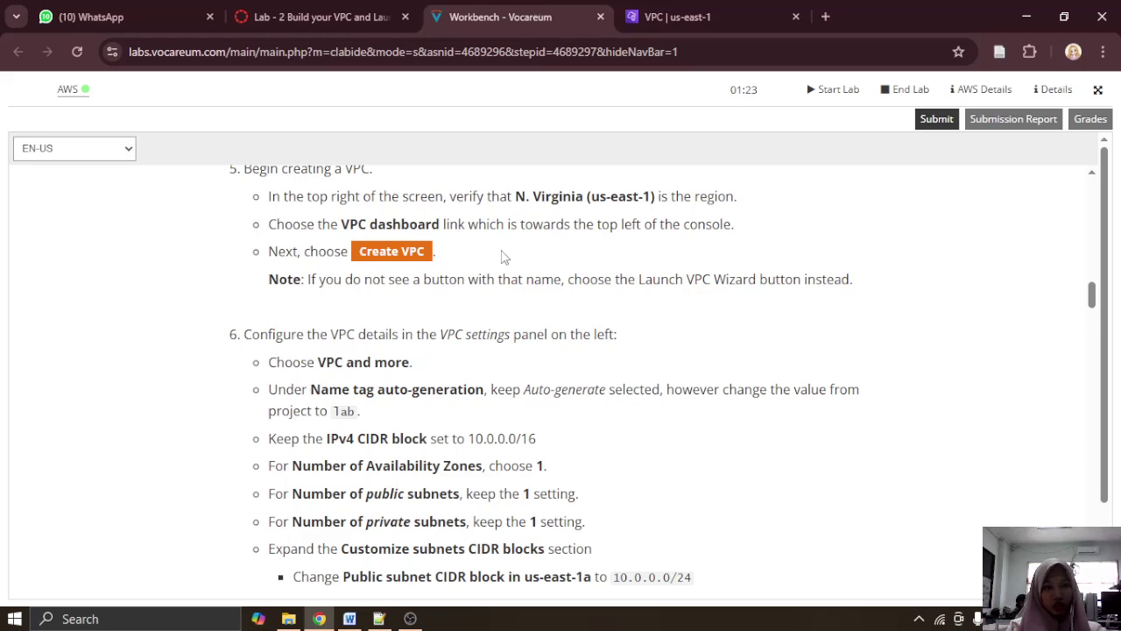
scroll(503, 257, "down", 1)
scroll(500, 251, "up", 1)
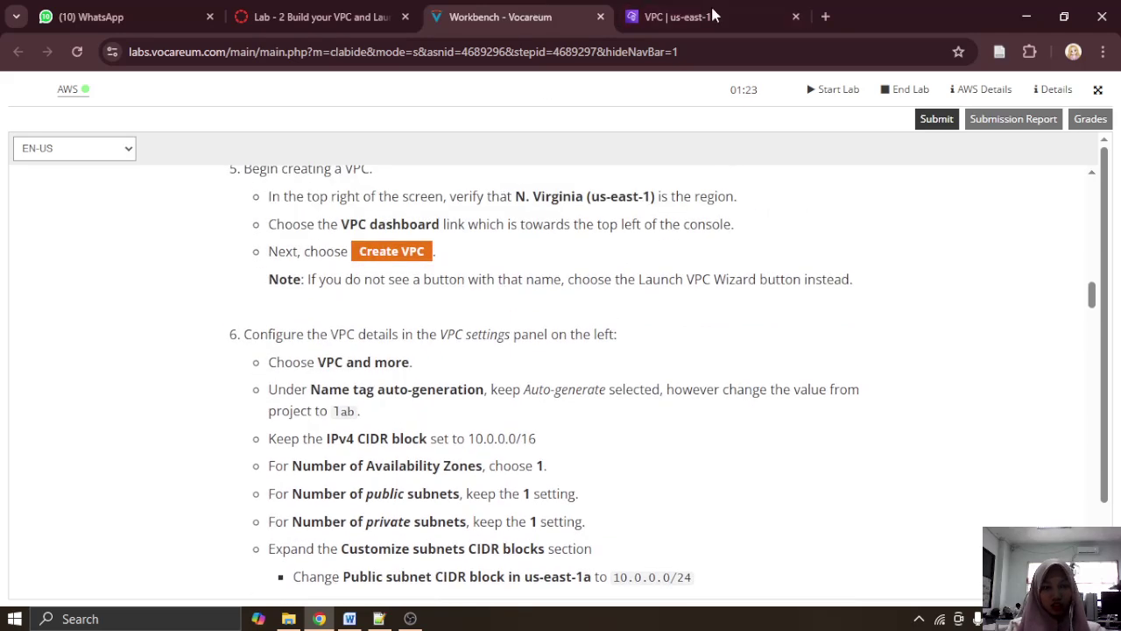
left_click(692, 16)
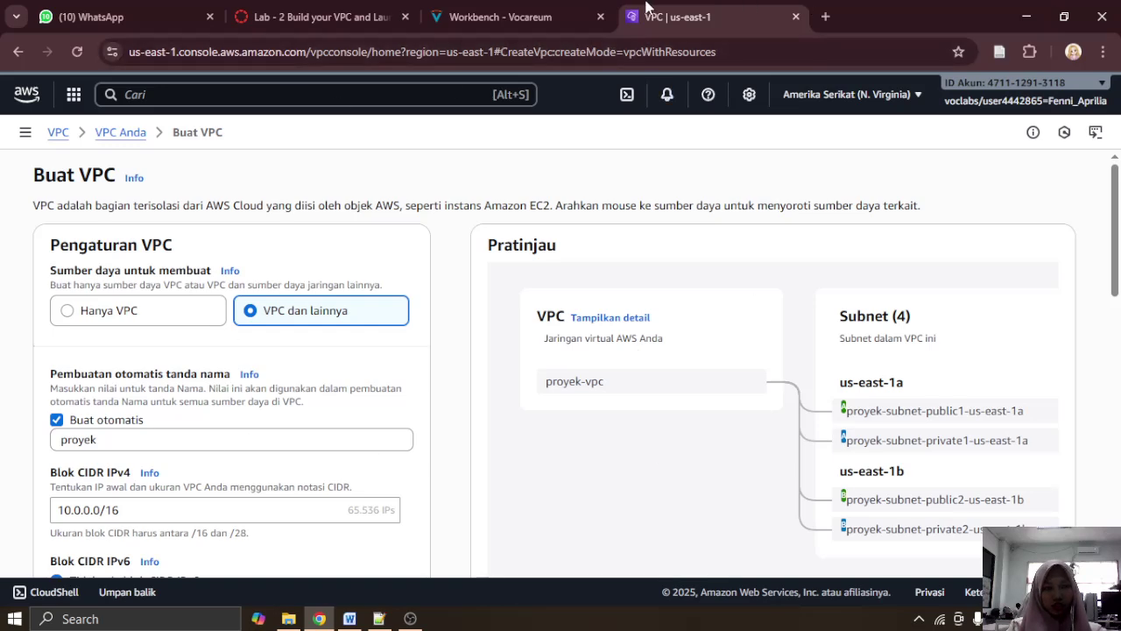
left_click(518, 16)
scroll(497, 382, "down", 2)
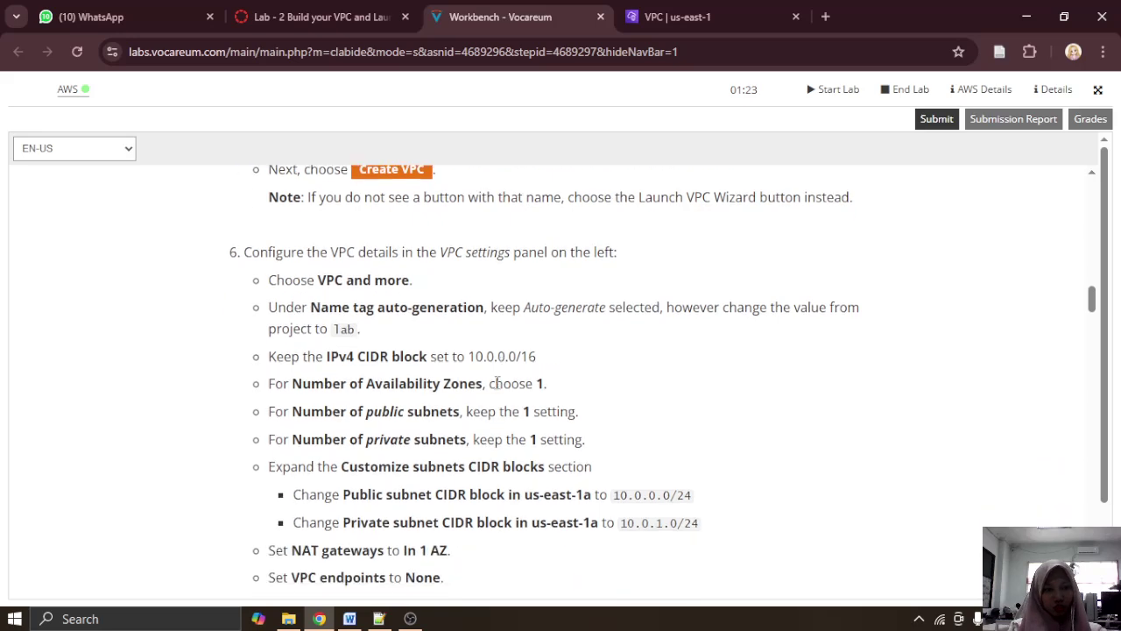
Step: Set the auto-generated name tag in the AWS VPC creation form to "lab", following the lab instructions
left_click(670, 11)
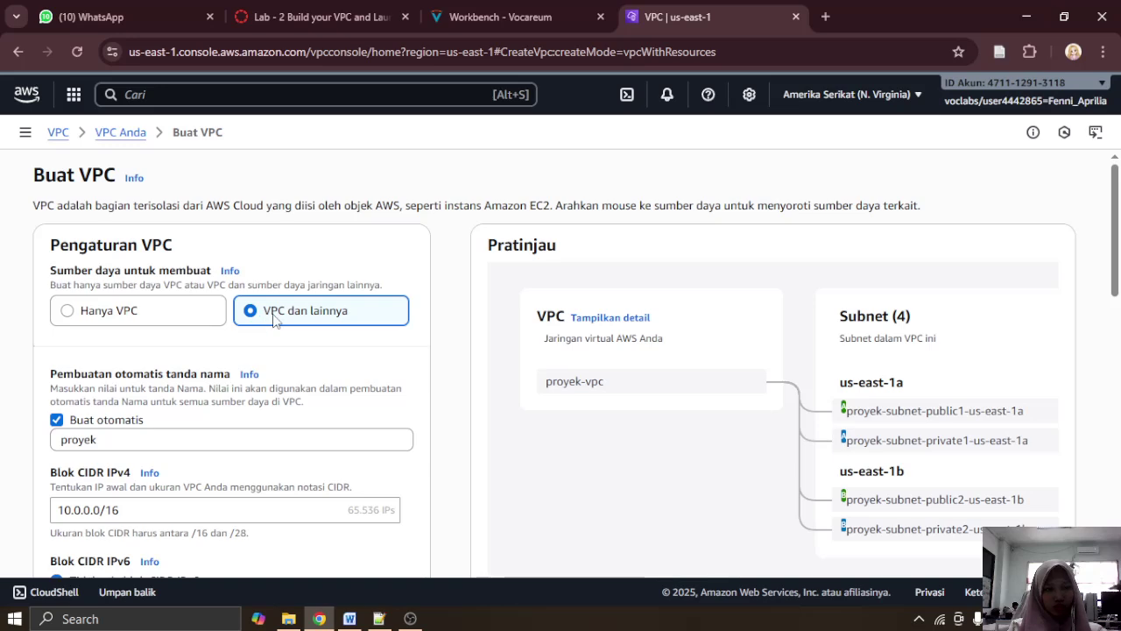
scroll(289, 315, "down", 3)
left_click(543, 11)
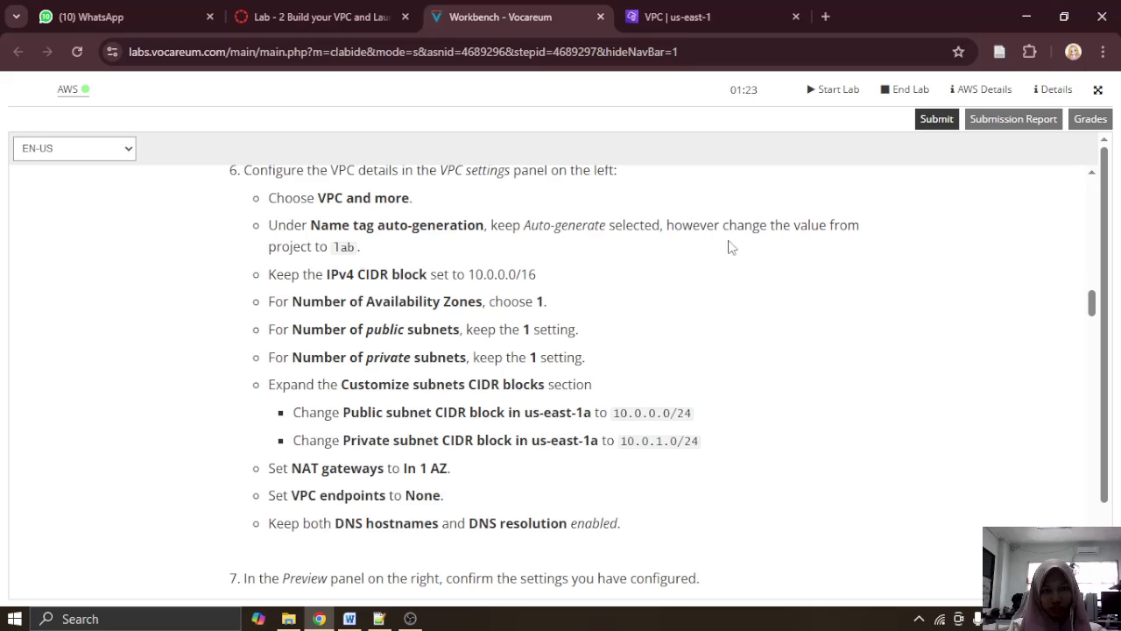
left_click(678, 16)
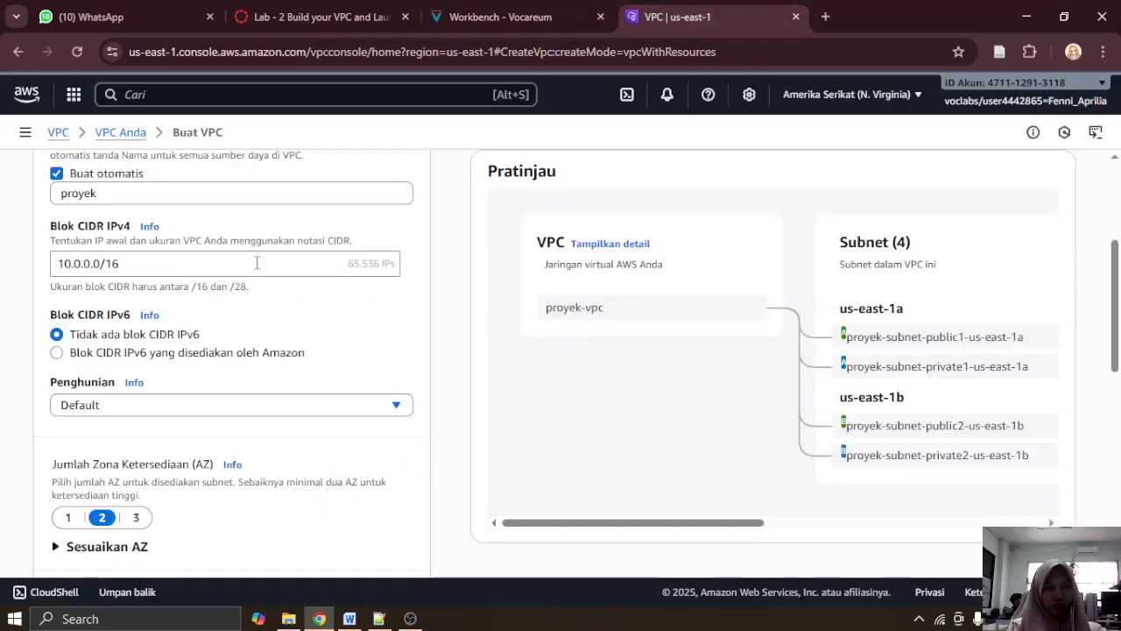
left_click_drag(214, 194, 2, 210)
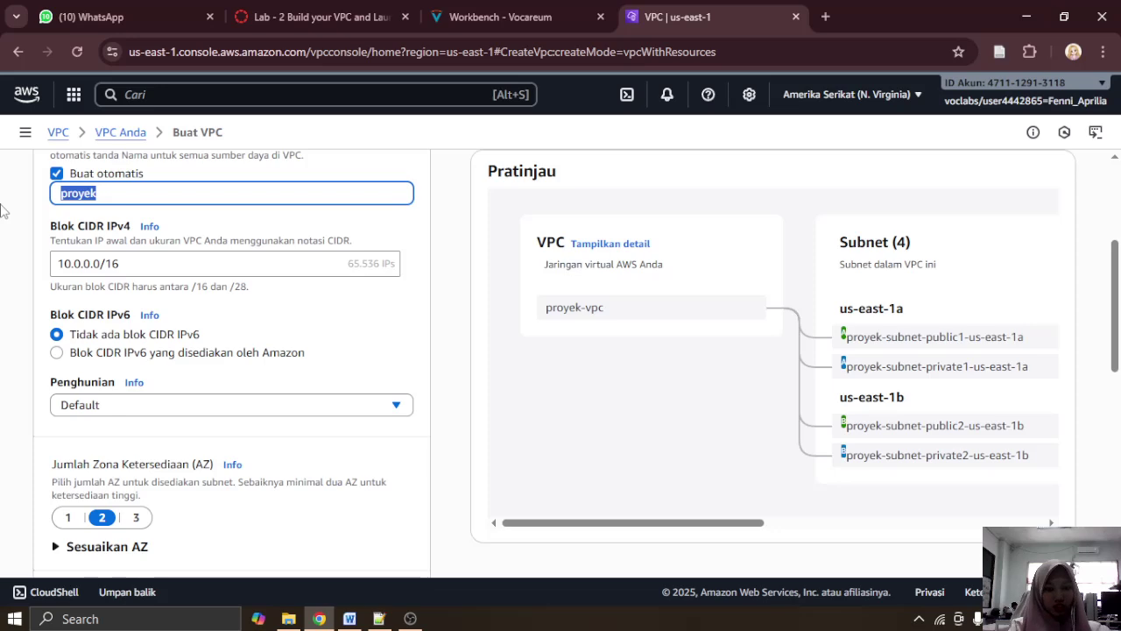
type("lab")
Step: Check the lab's IPv4 CIDR block and Availability Zone instructions against the corresponding settings in the VPC creation form
left_click(503, 17)
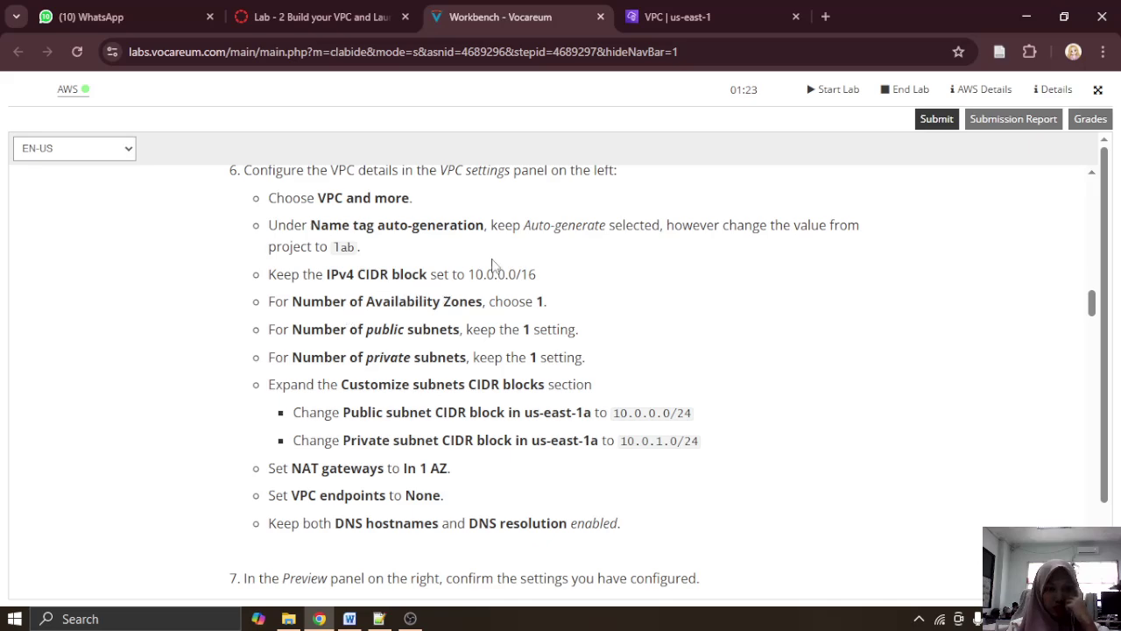
left_click(712, 8)
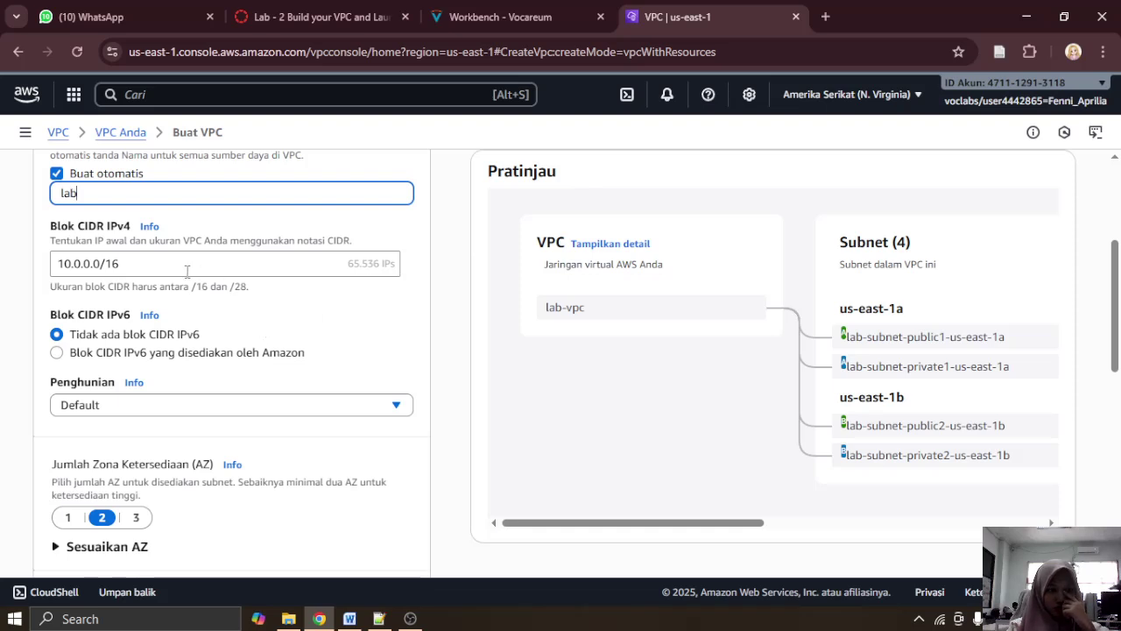
left_click(536, 8)
scroll(508, 219, "down", 2)
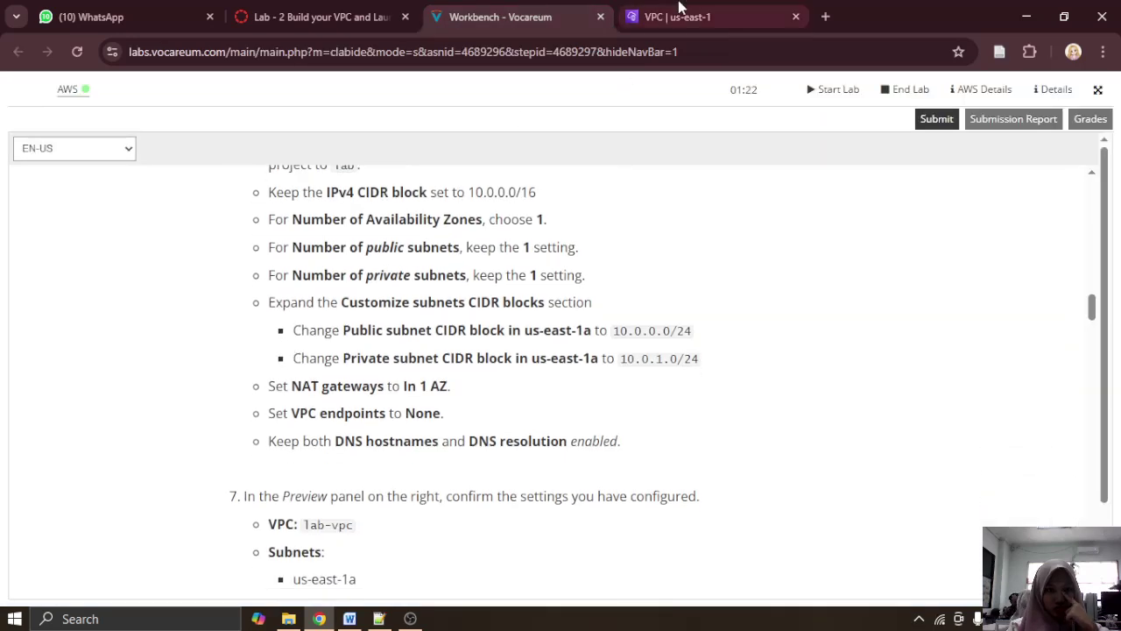
left_click(700, 11)
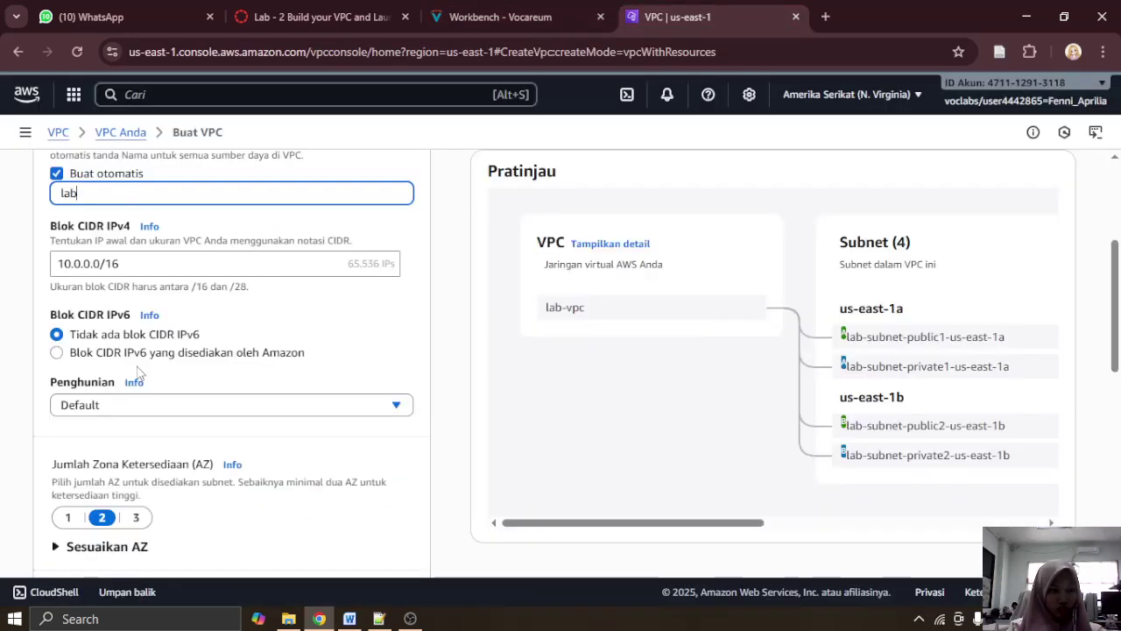
scroll(172, 385, "down", 1)
scroll(172, 385, "down", 1)
scroll(172, 385, "up", 2)
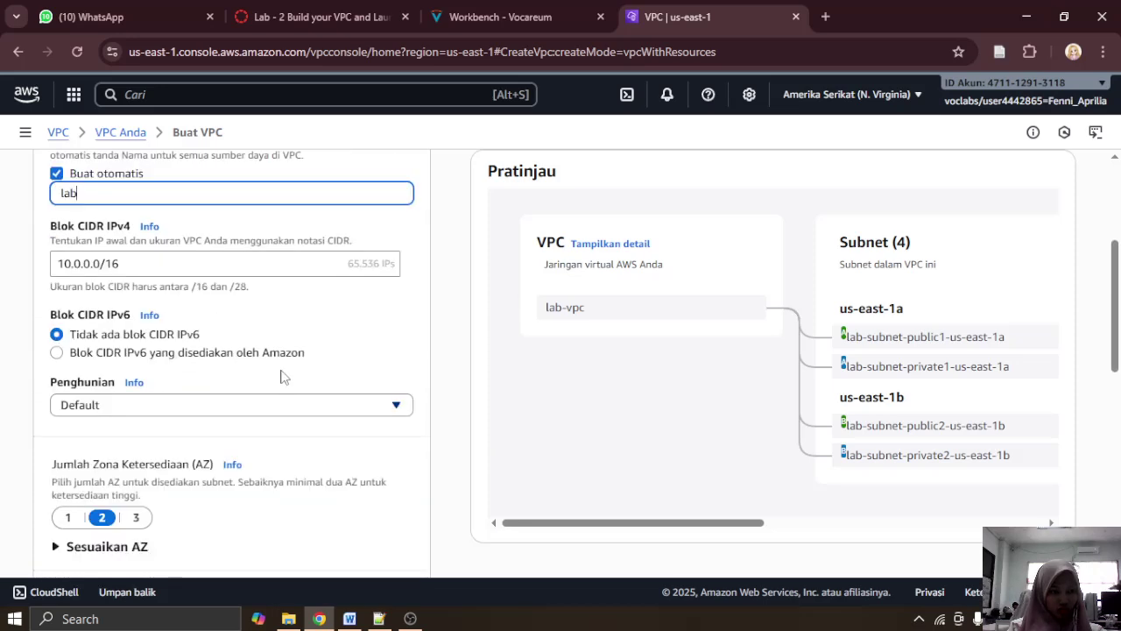
left_click(530, 11)
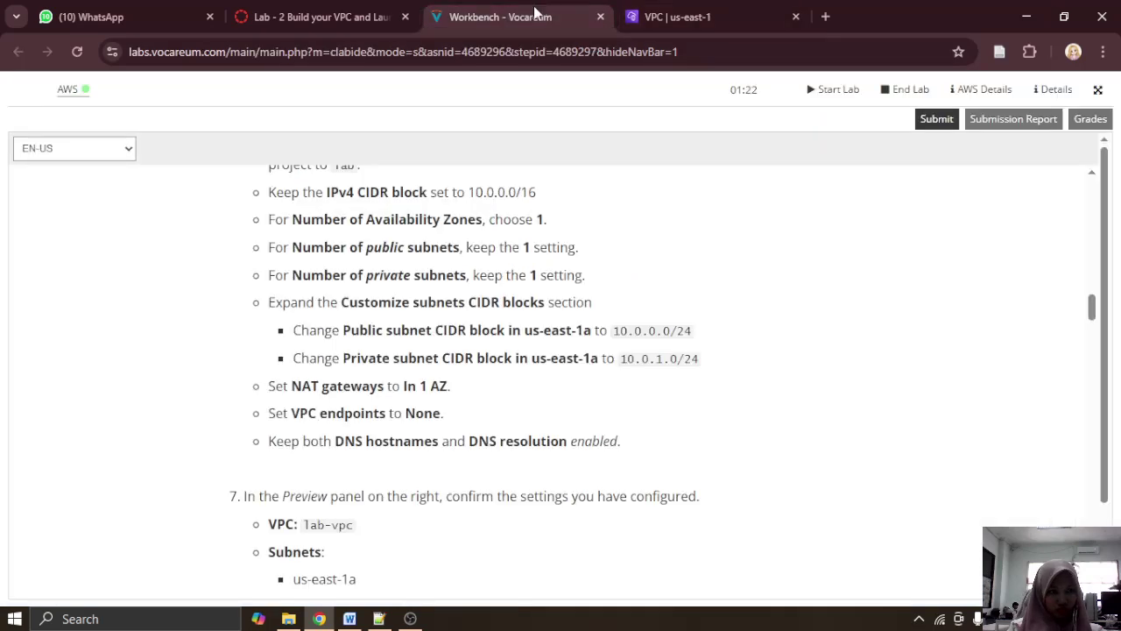
scroll(448, 302, "up", 1)
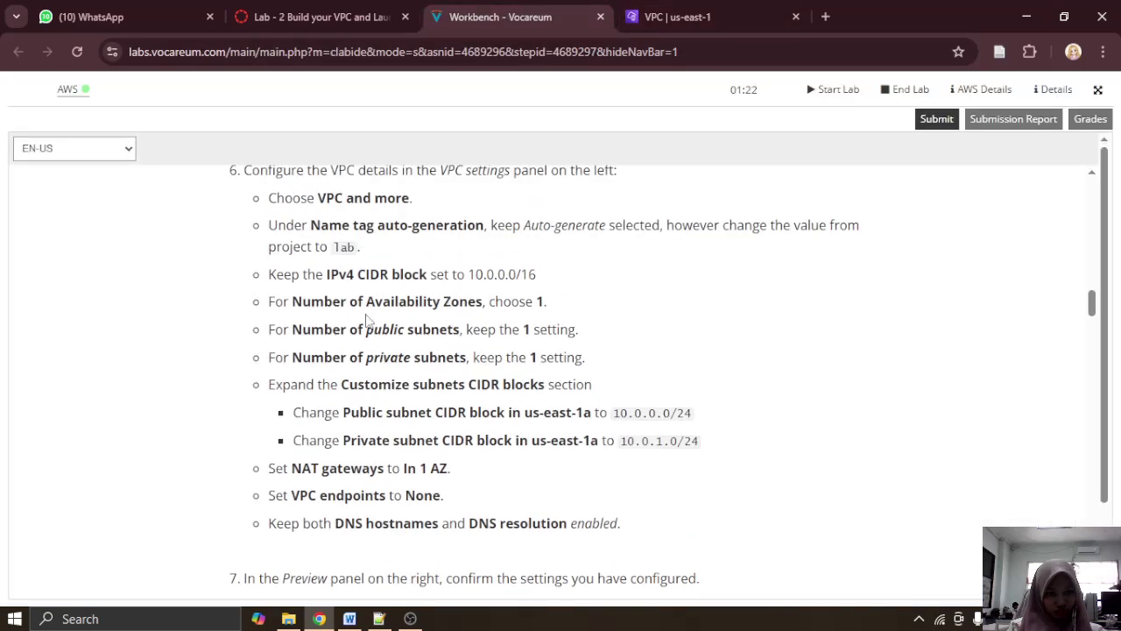
left_click_drag(322, 283, 373, 274)
left_click_drag(258, 280, 424, 274)
left_click(273, 302)
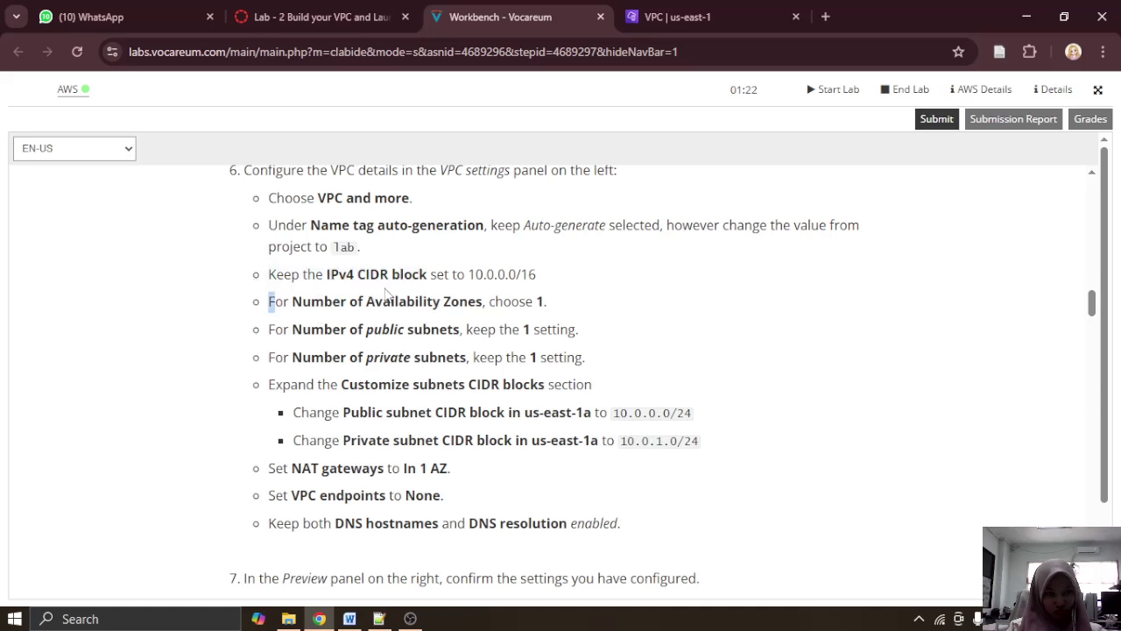
Step: Set the number of Availability Zones for the new VPC to 1 in the AWS console
left_click(677, 16)
scroll(250, 362, "down", 1)
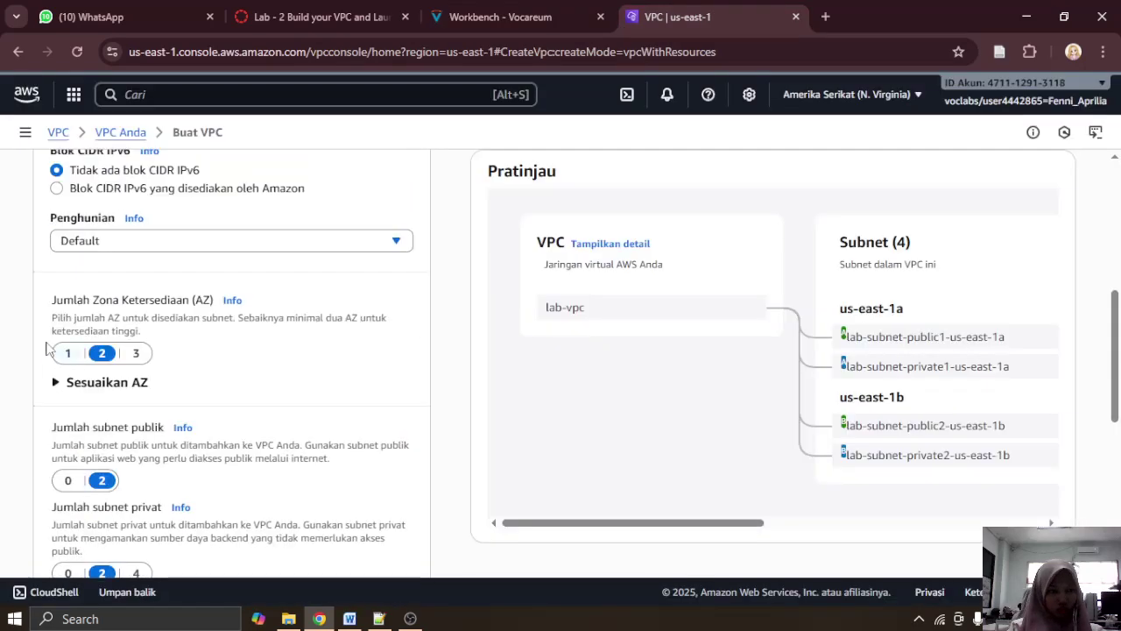
left_click(68, 352)
scroll(187, 339, "down", 2)
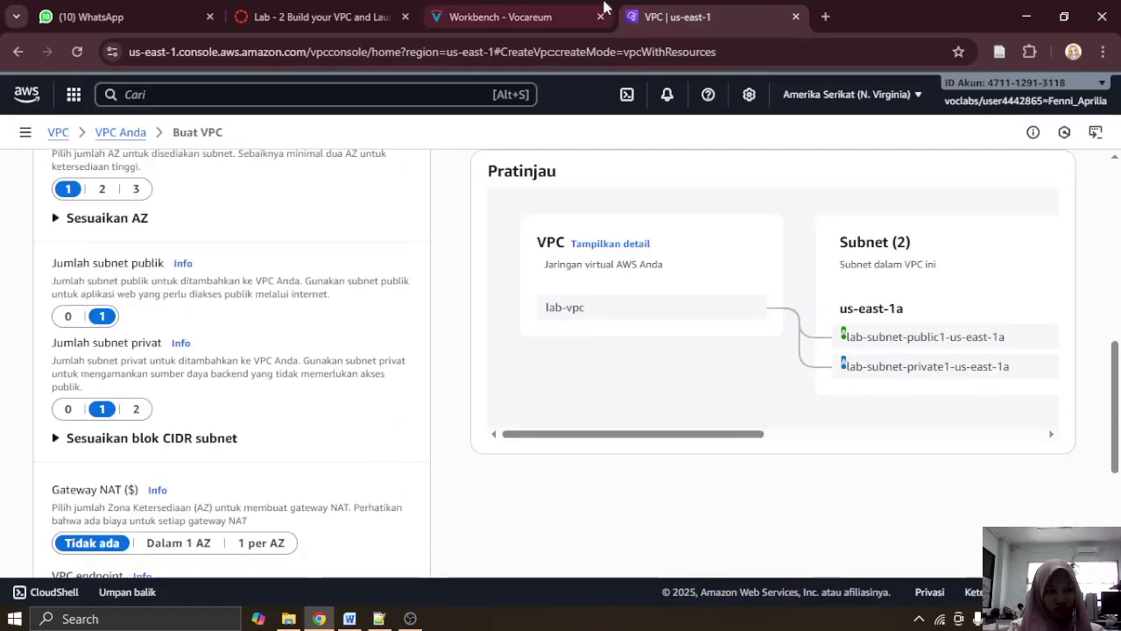
Step: Change the number of public subnets to 0 and restore it to 1, as the lab instructions specify
left_click(510, 9)
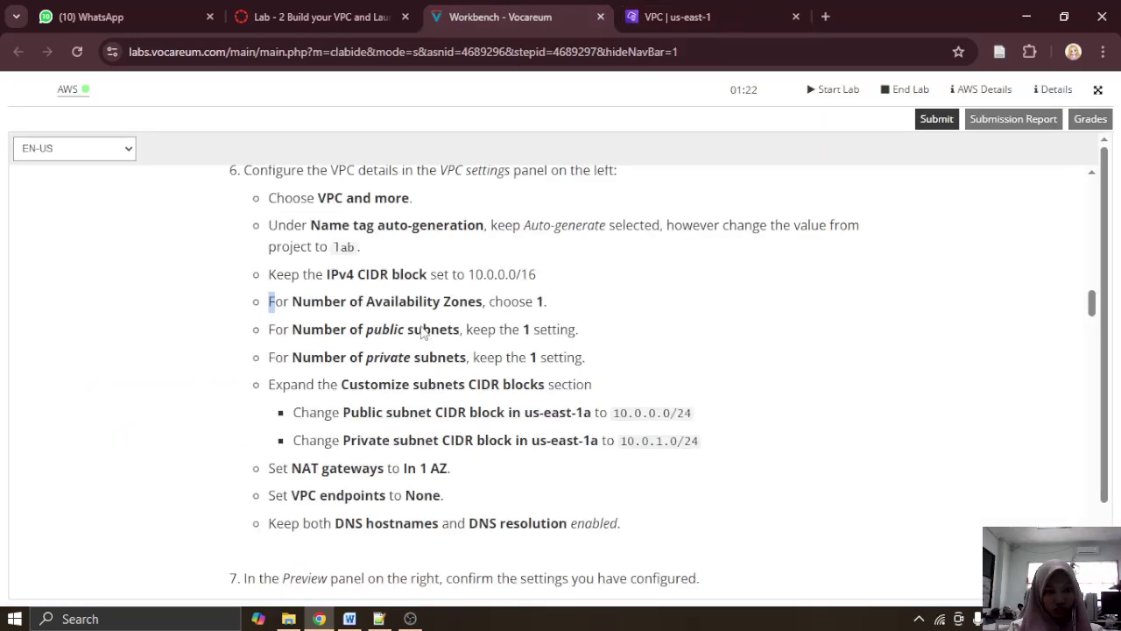
left_click(676, 8)
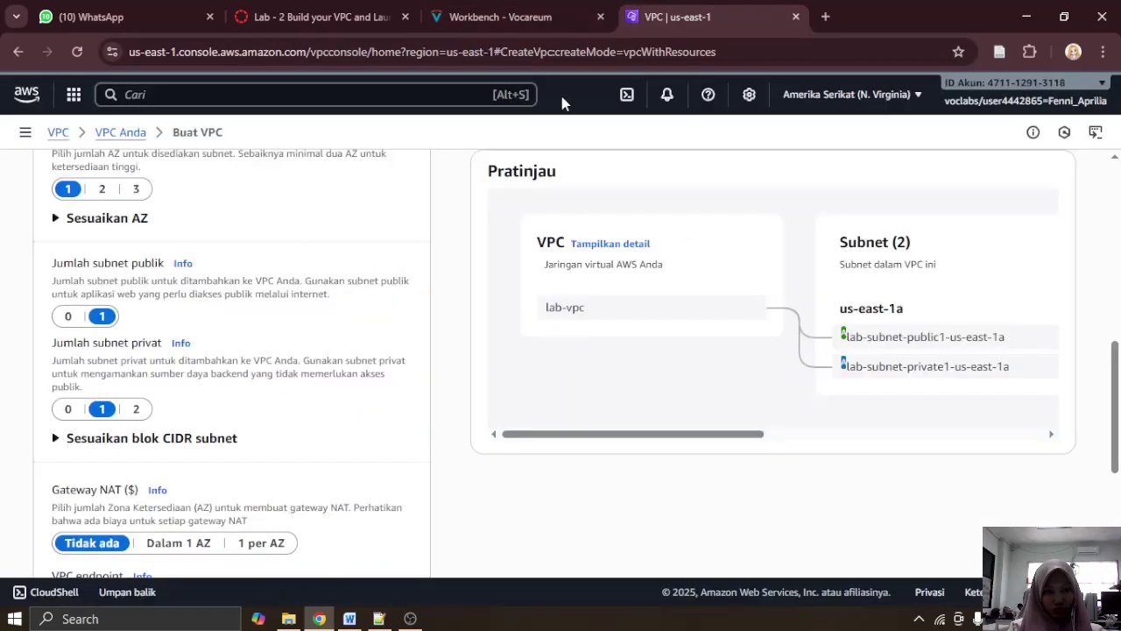
left_click(69, 316)
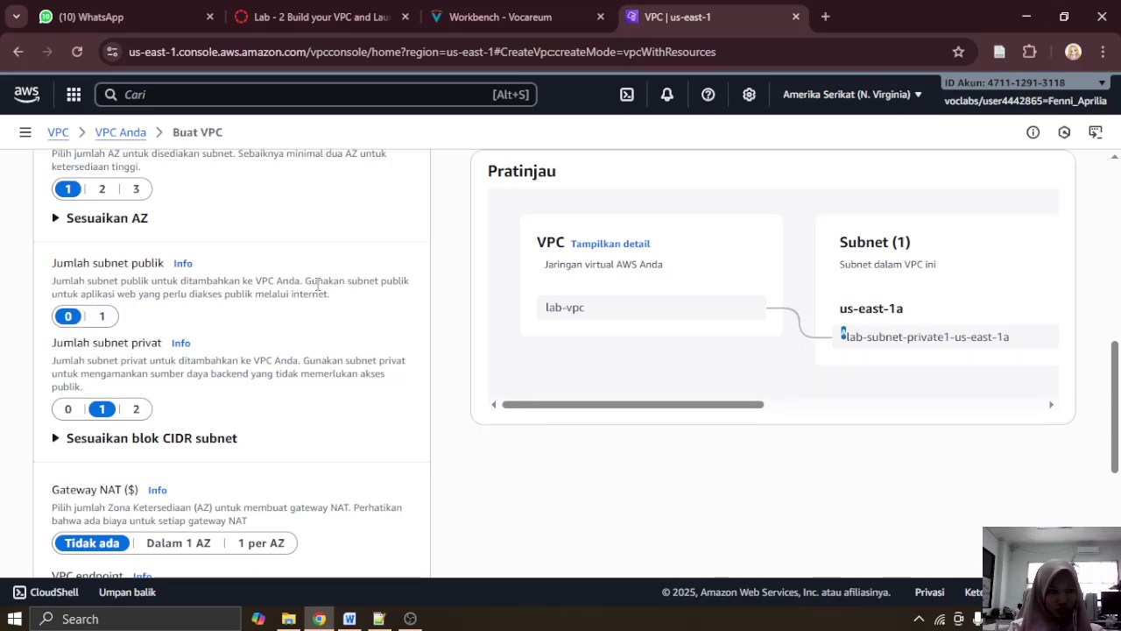
left_click(103, 317)
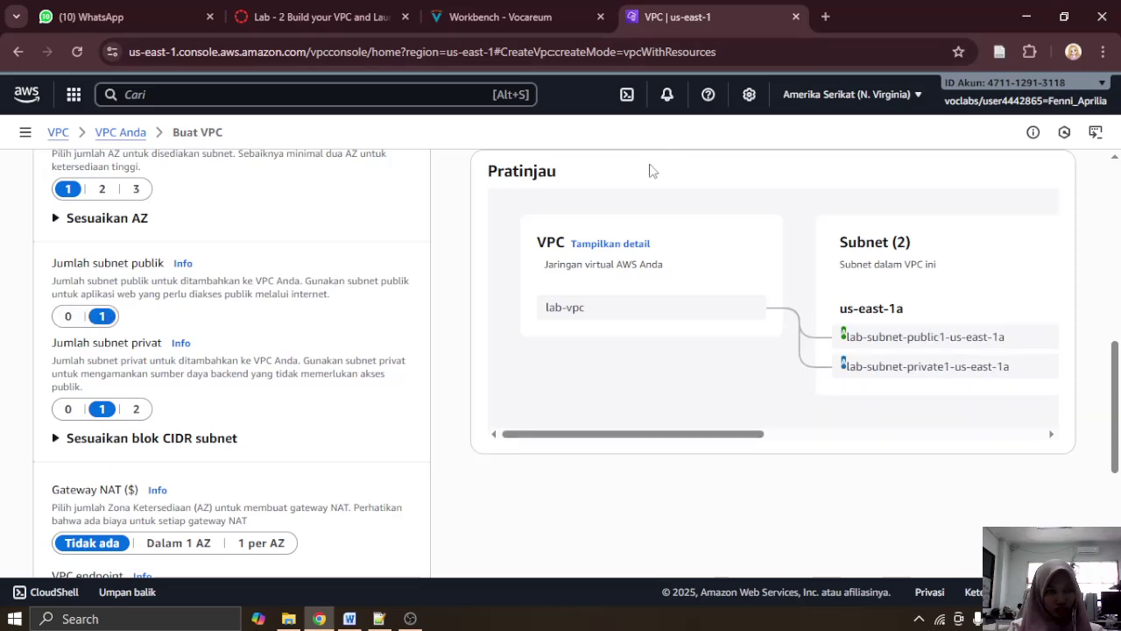
Step: Expand the subnet CIDR block customization section in the VPC creation form, following the Vocareum lab instructions
scroll(255, 340, "up", 2)
left_click(543, 7)
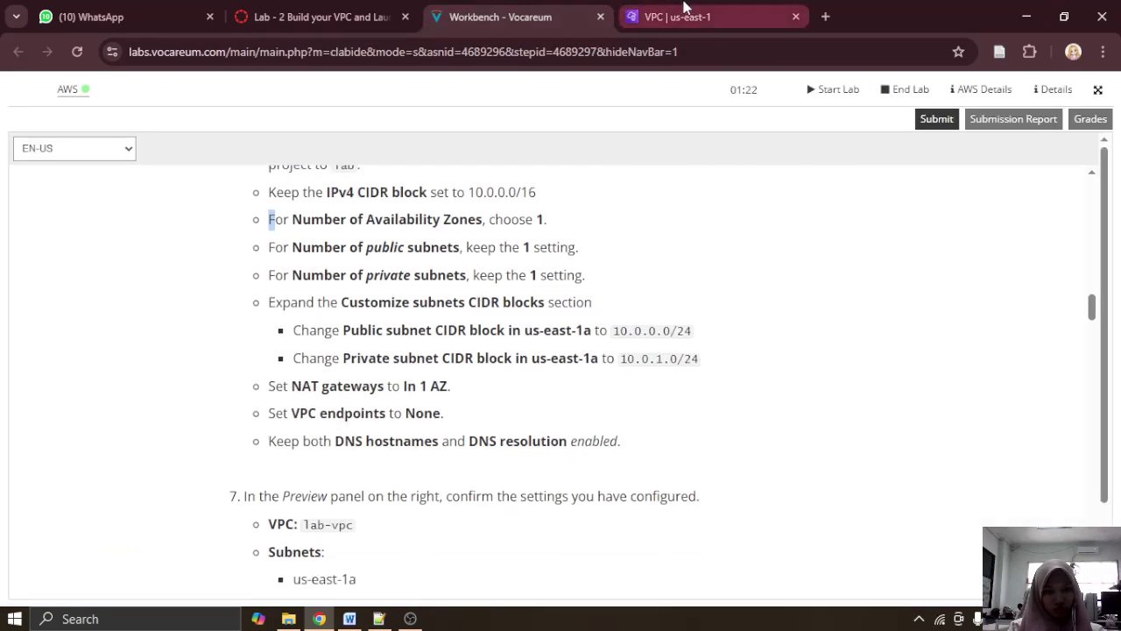
left_click(674, 17)
scroll(104, 455, "down", 3)
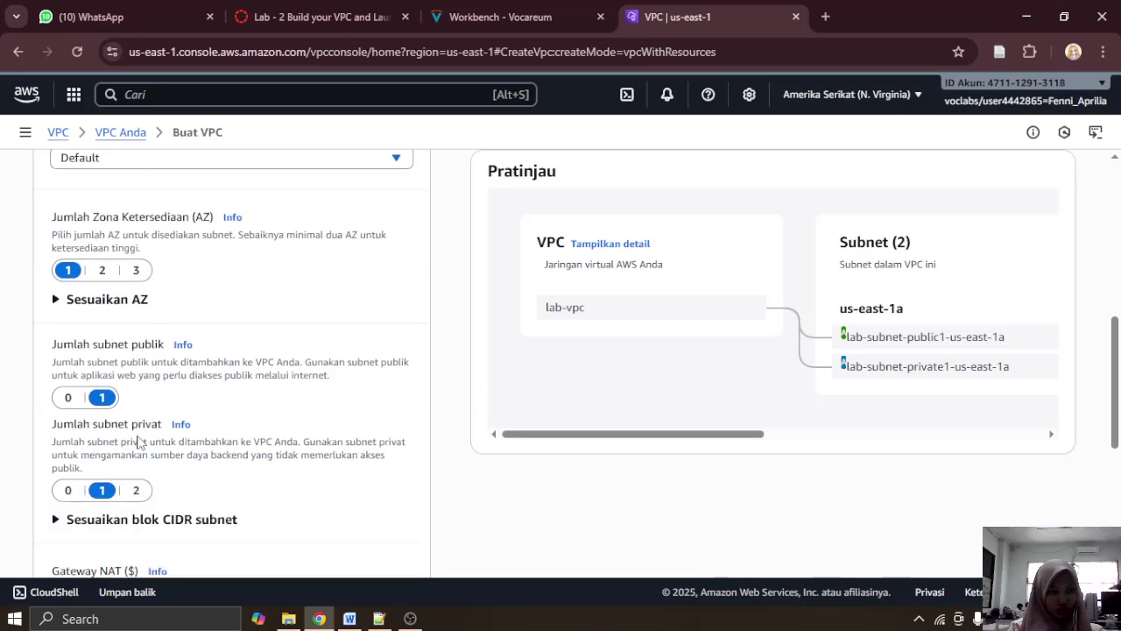
scroll(128, 428, "down", 2)
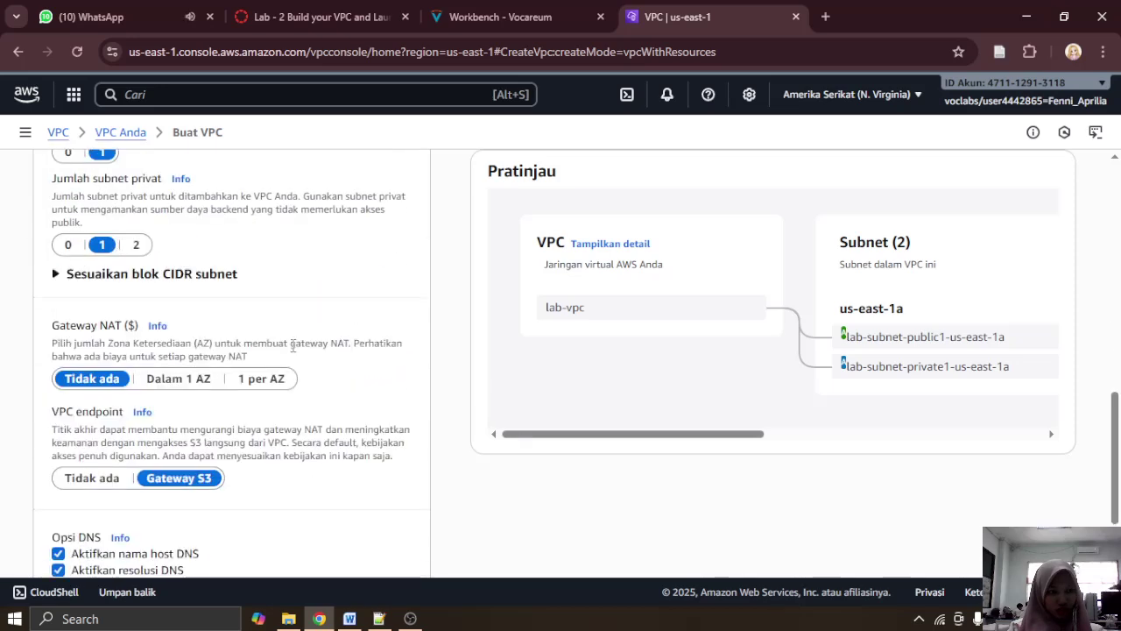
left_click(63, 279)
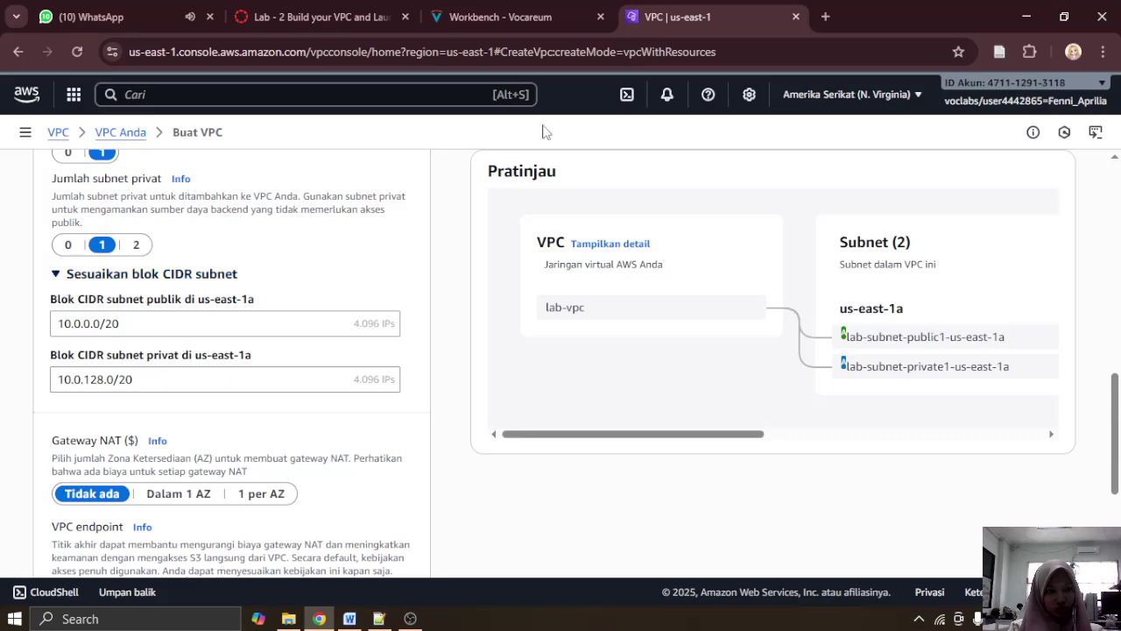
Step: Set the public subnet CIDR block in us-east-1a to 10.0.0.0/24, as given in the lab instructions
left_click(516, 9)
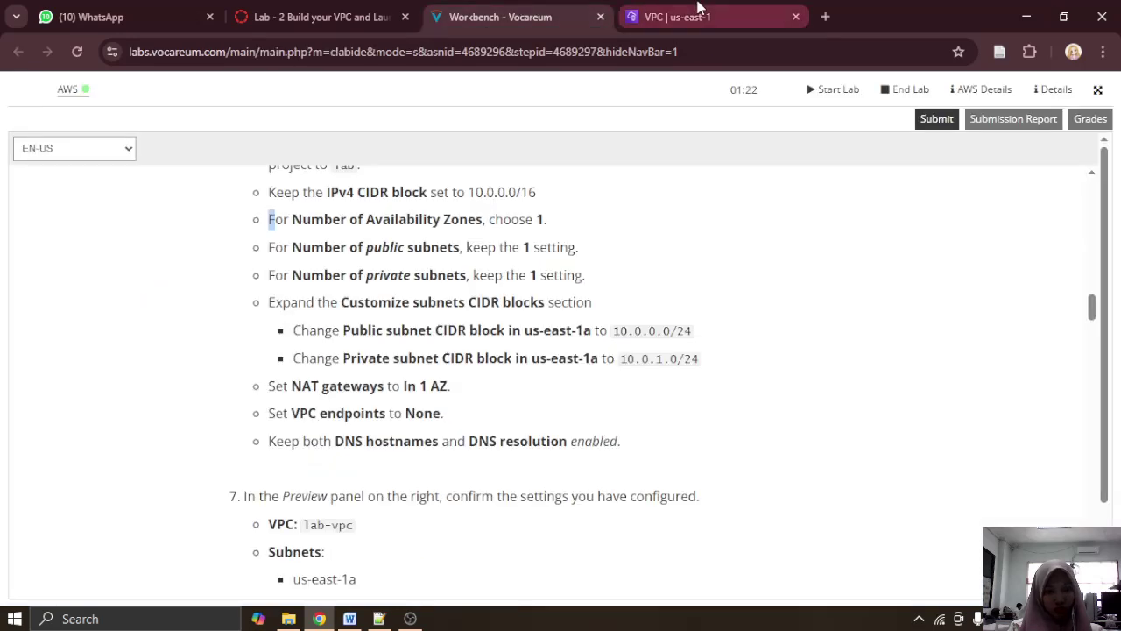
left_click(634, 13)
left_click(164, 325)
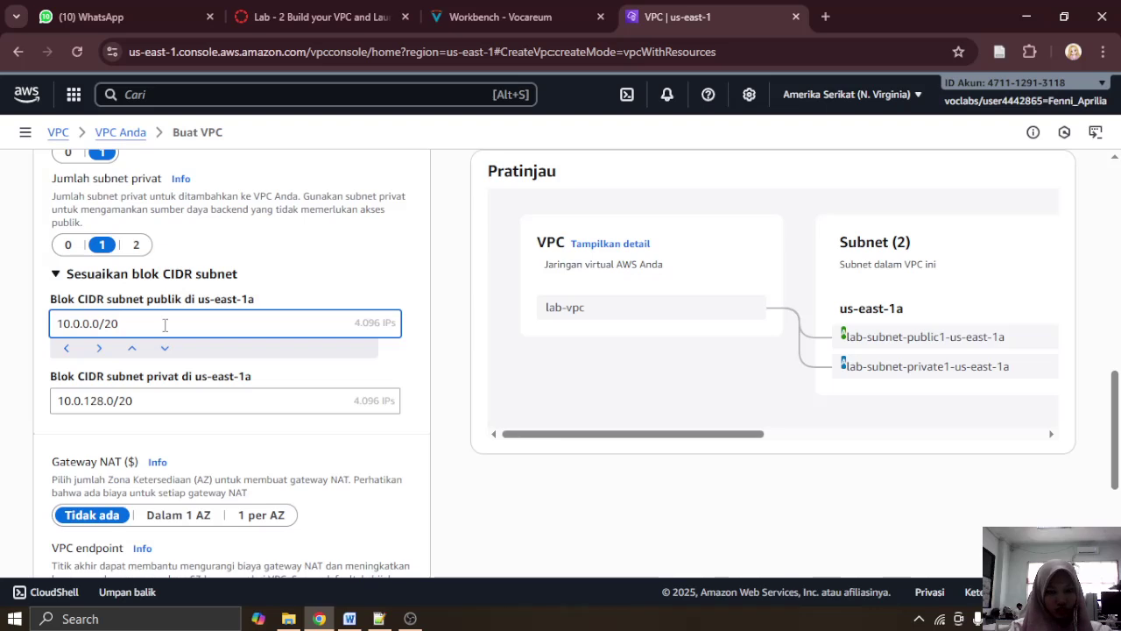
key("BackSpace")
key("BackSpace")
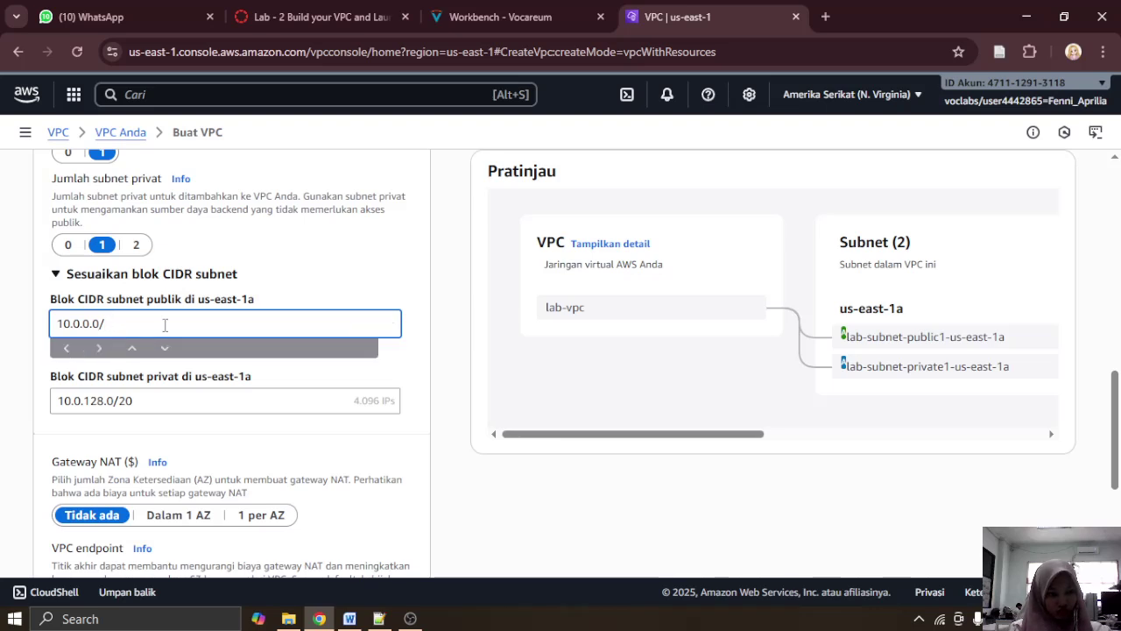
type("24")
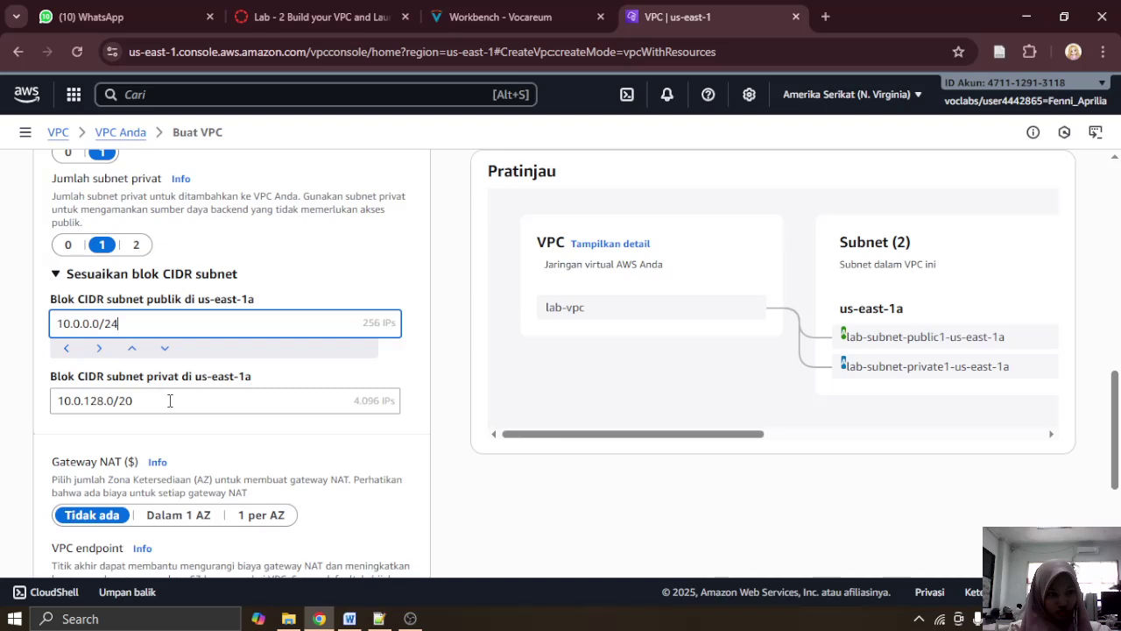
Step: Set the private subnet CIDR block in us-east-1a to 10.0.1.0/24
left_click_drag(122, 396, 87, 399)
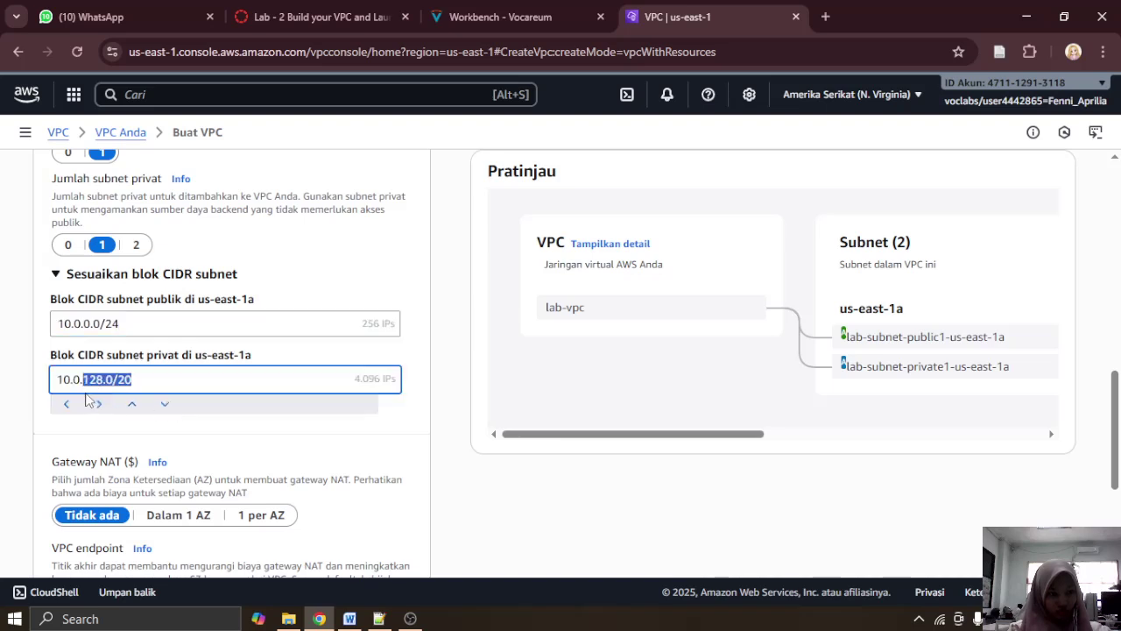
type("1")
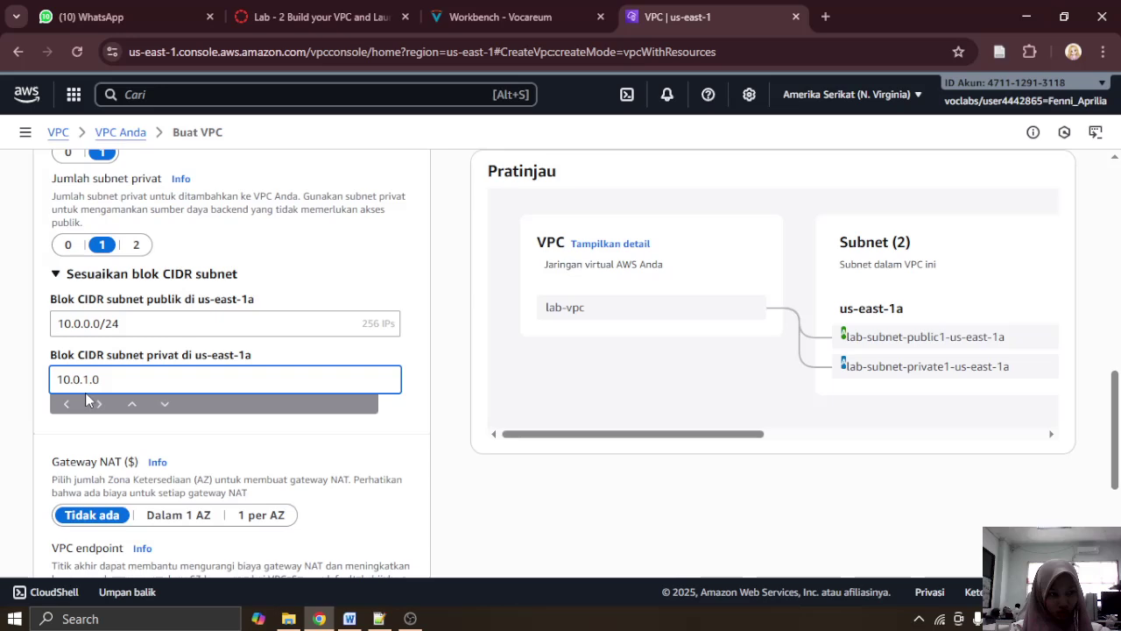
type(".0/24")
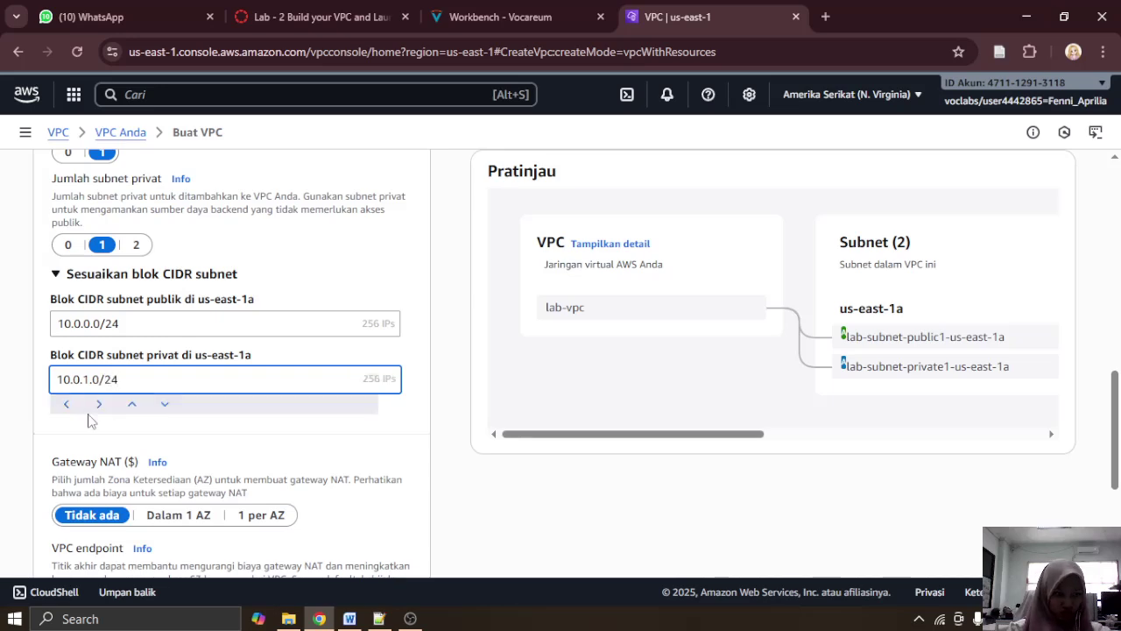
Step: Check the lab's NAT gateway instruction and set the NAT gateway option to "Dalam 1 AZ" in the VPC form
left_click(492, 12)
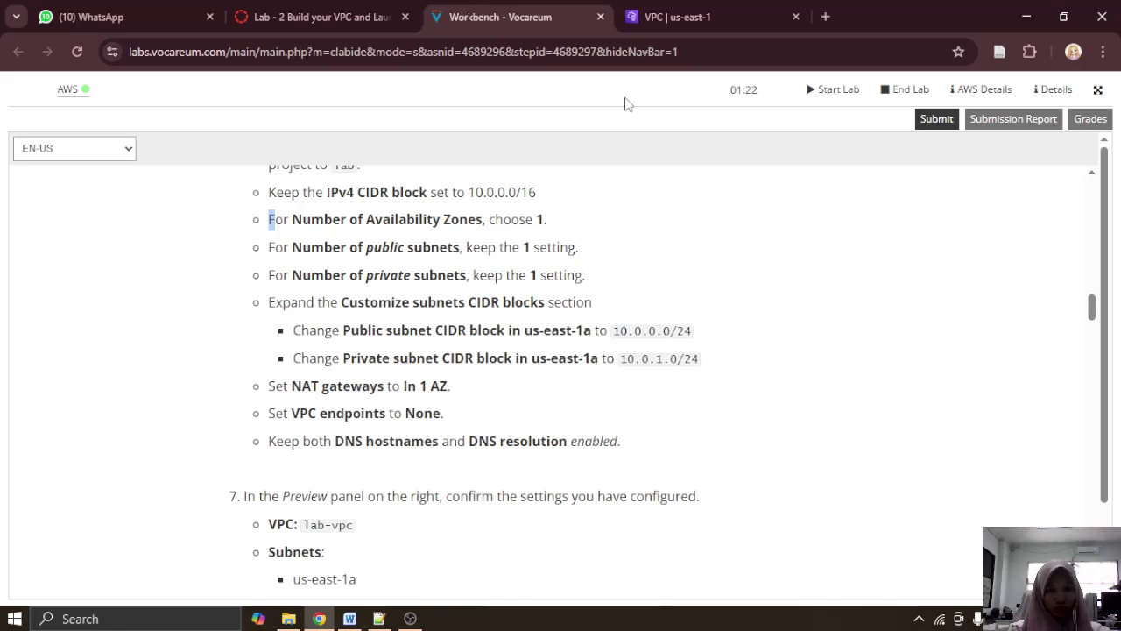
left_click(675, 7)
scroll(328, 292, "down", 2)
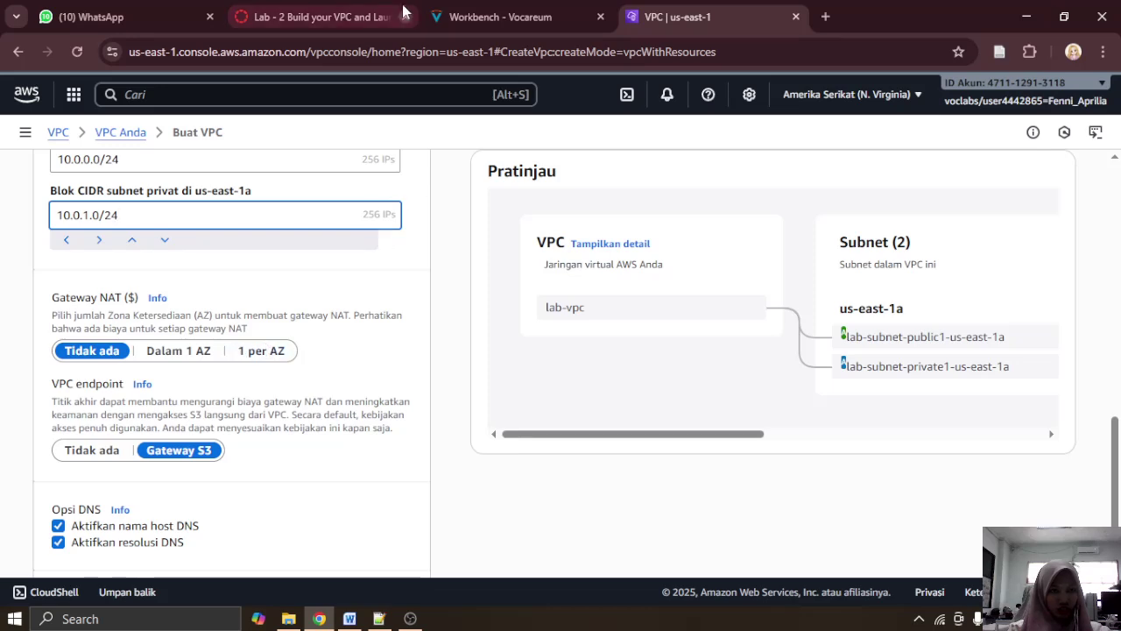
left_click(514, 9)
left_click(676, 8)
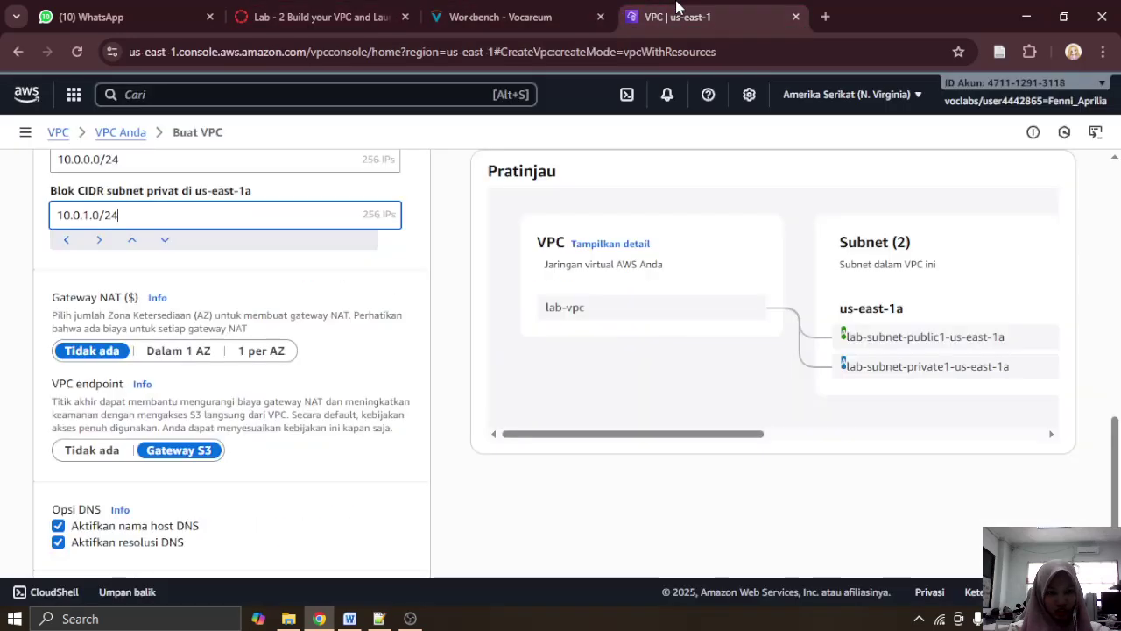
left_click(195, 355)
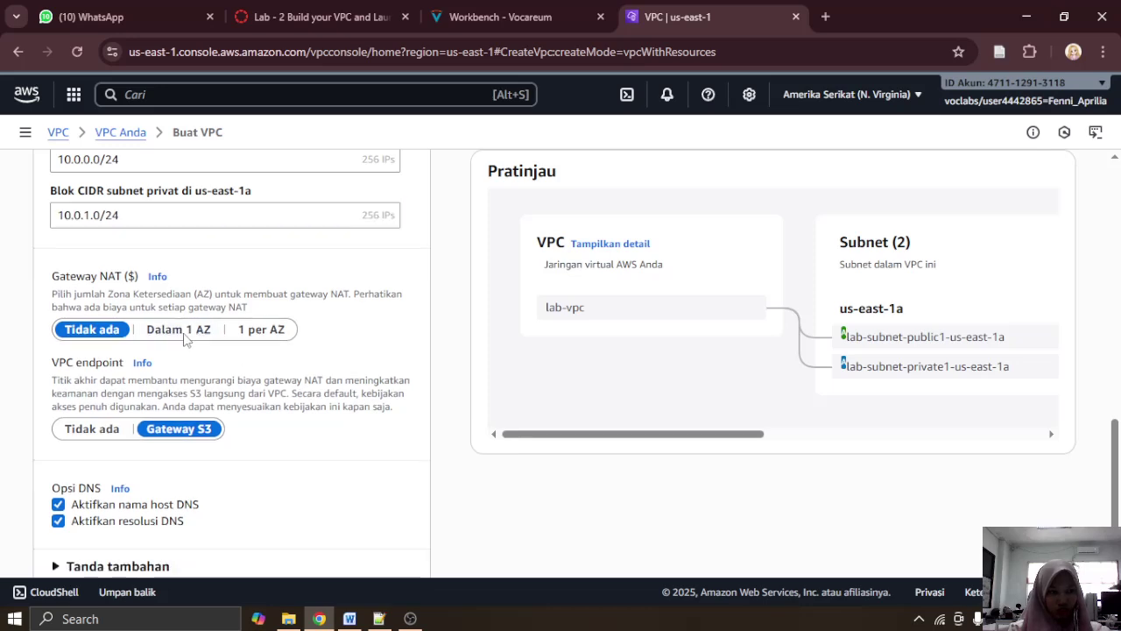
left_click(185, 336)
Step: Set the VPC endpoint option to "Tidak ada" and check the DNS options against the lab instructions
left_click(543, 8)
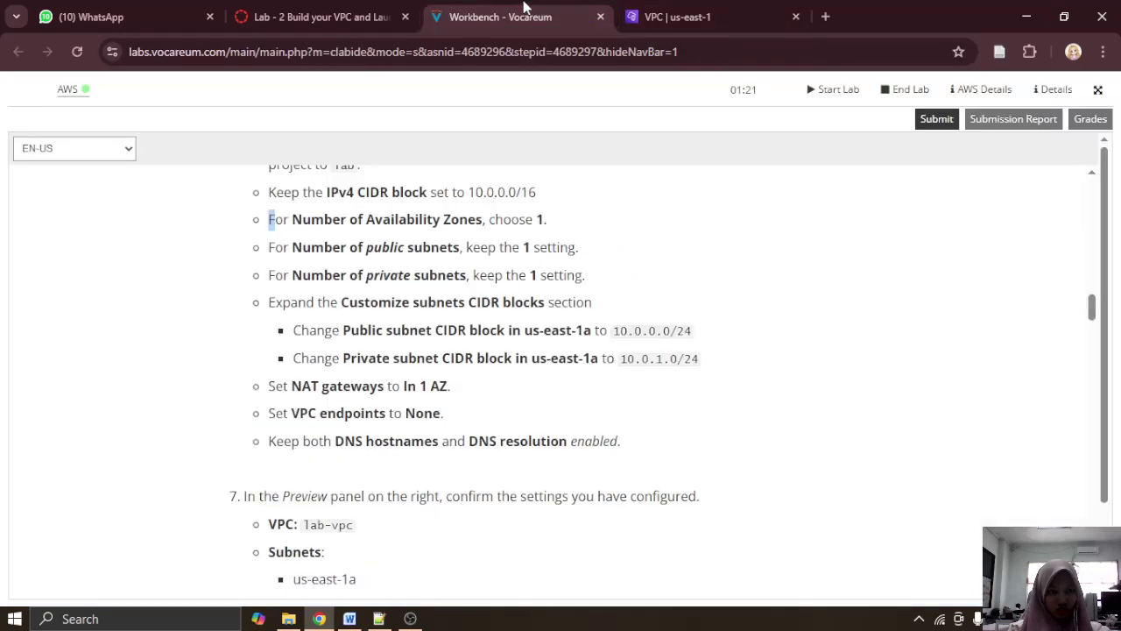
left_click(664, 14)
scroll(272, 341, "down", 2)
left_click(114, 353)
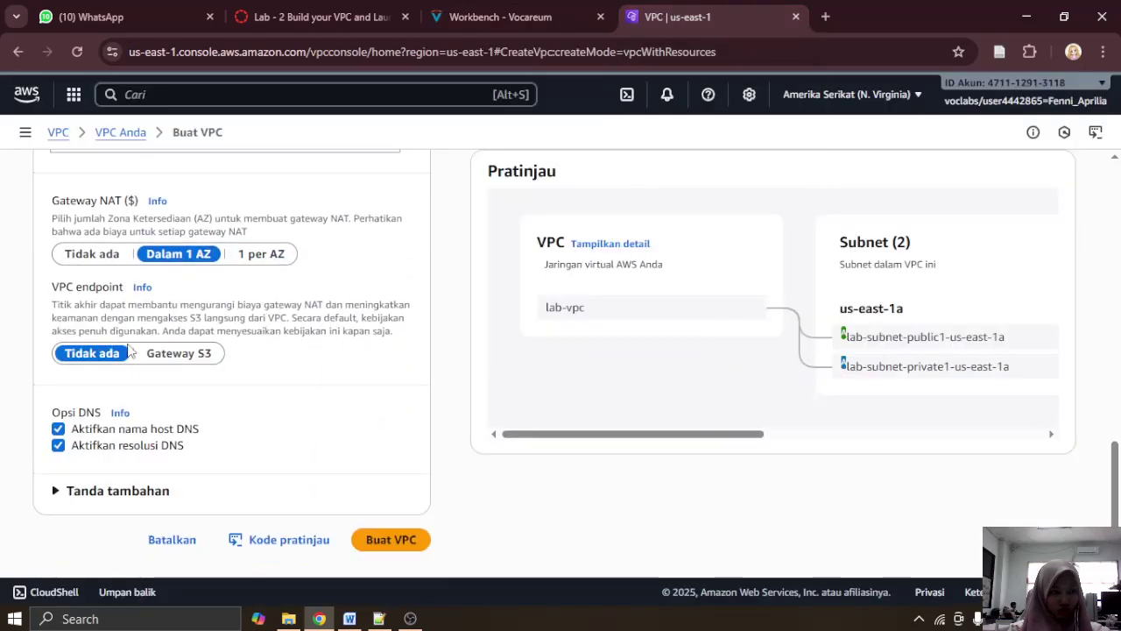
left_click(516, 15)
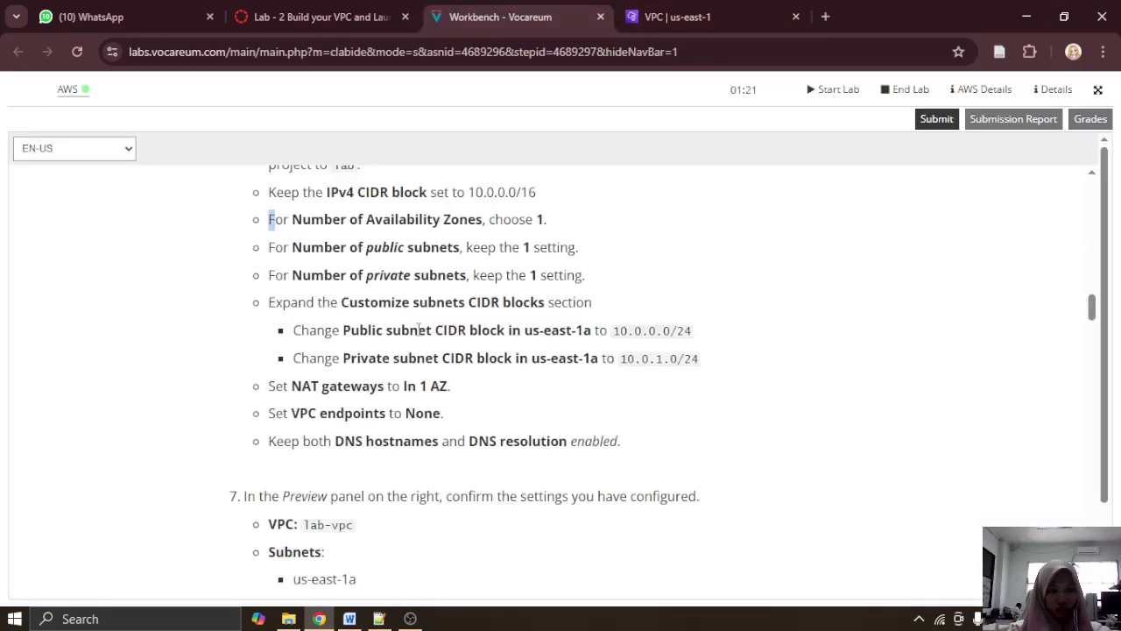
scroll(418, 327, "down", 1)
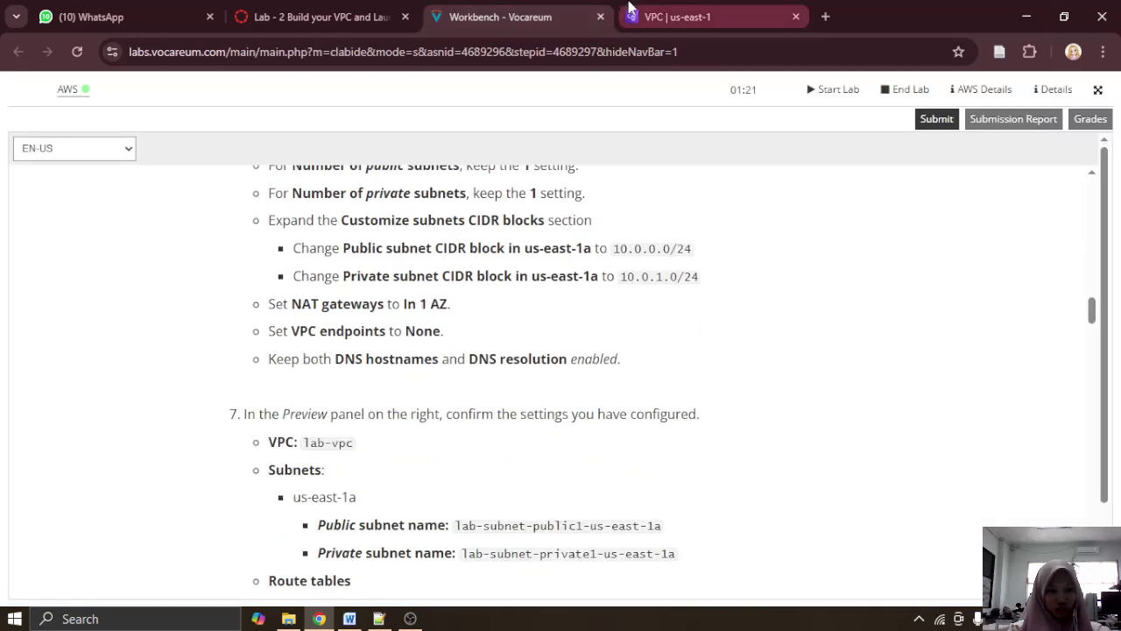
left_click(673, 14)
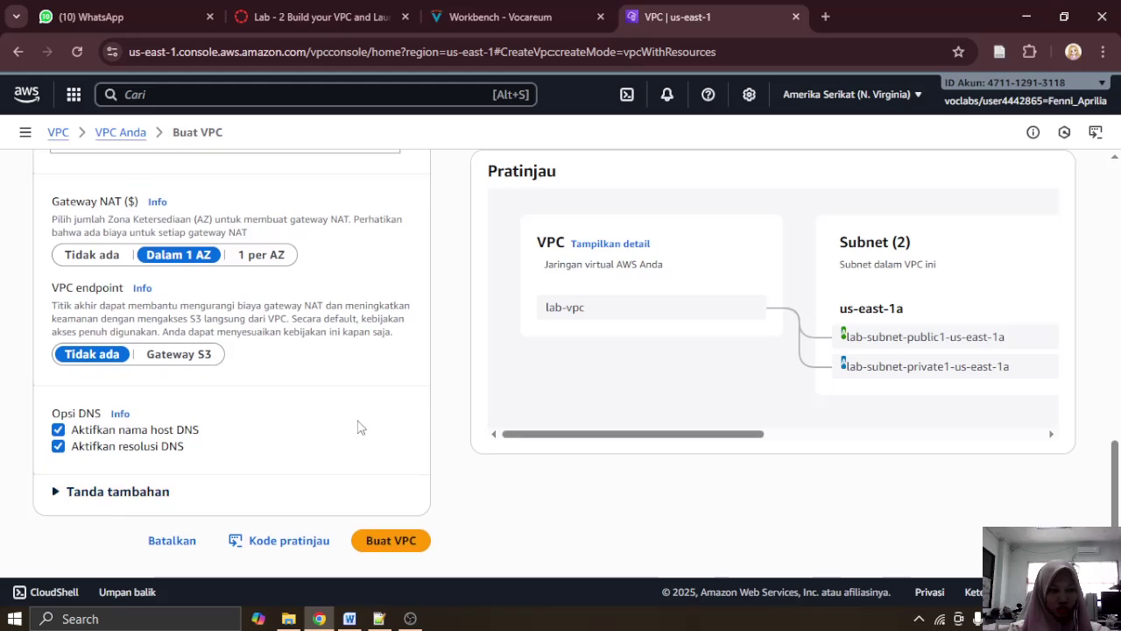
Step: Capture the form's name tag and IPv4 CIDR settings and paste the screenshot into the Word document, then return to the browser
scroll(316, 438, "up", 4)
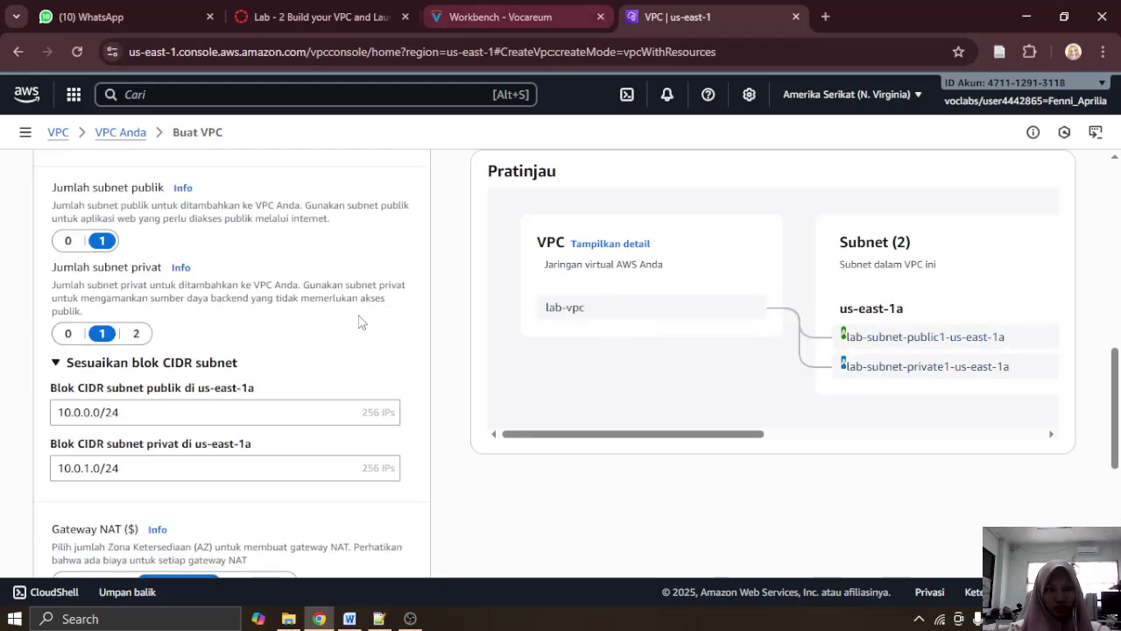
scroll(358, 320, "up", 8)
scroll(358, 320, "down", 1)
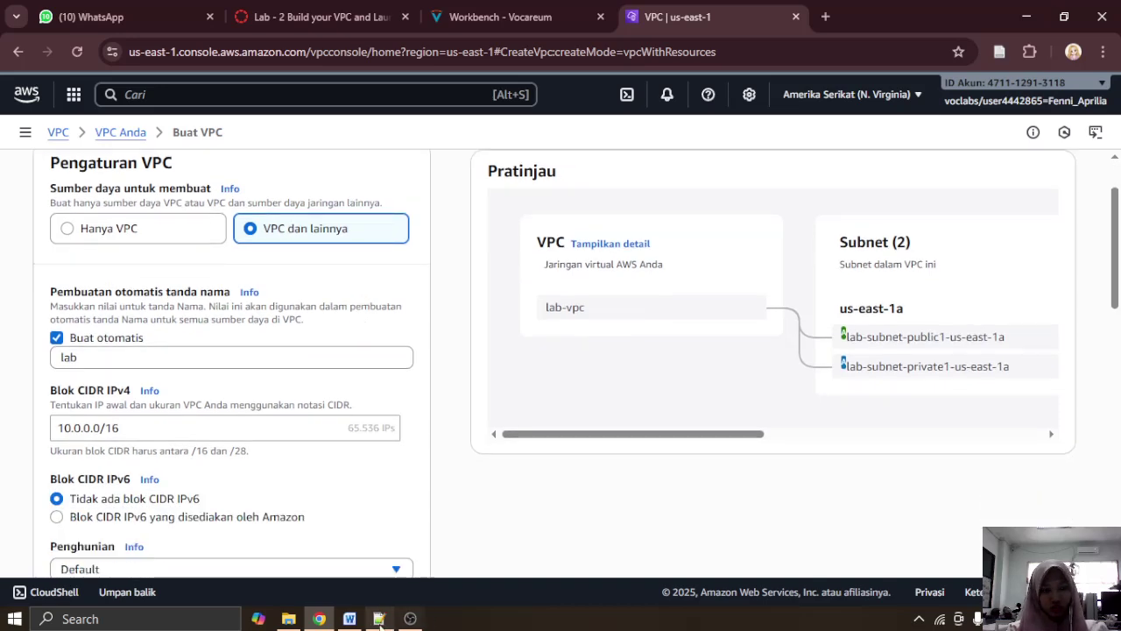
left_click(349, 619)
key("ctrl+v")
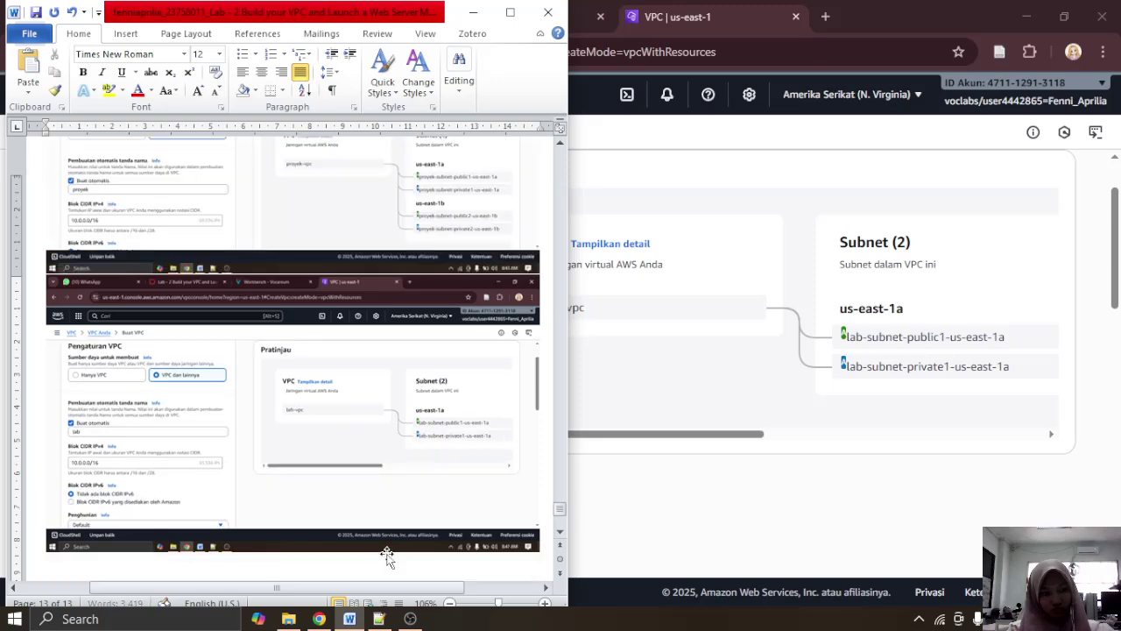
left_click(473, 12)
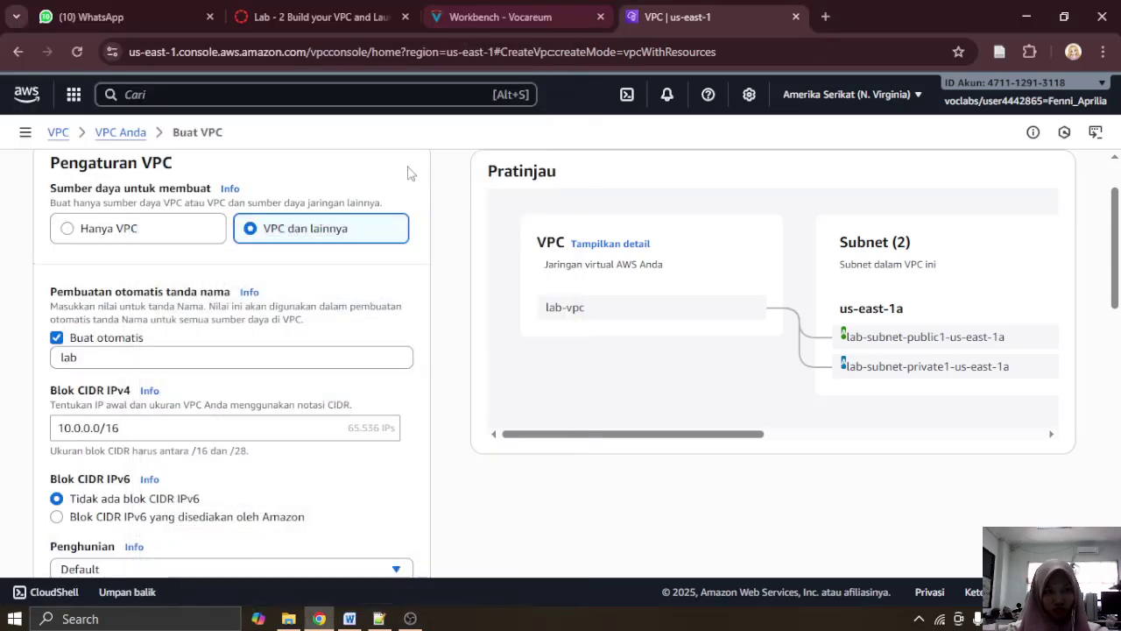
Step: Paste a screenshot of the Availability Zone, subnet count and subnet CIDR settings into the Word document and return to the browser
scroll(340, 310, "down", 5)
scroll(340, 315, "down", 1)
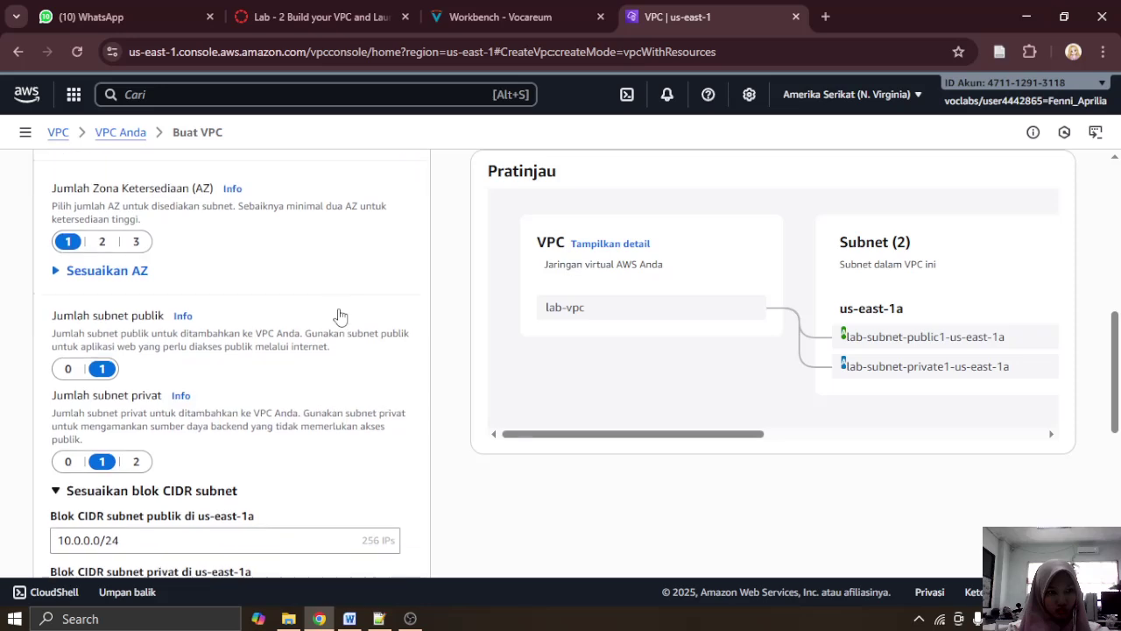
left_click(349, 618)
key("ctrl+v")
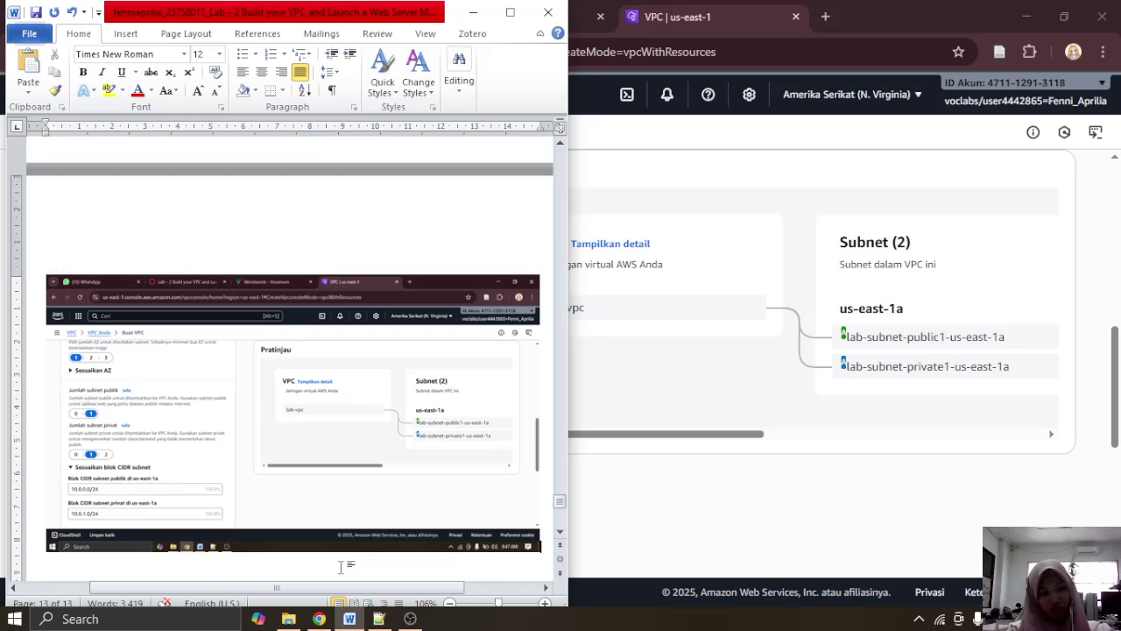
left_click(471, 13)
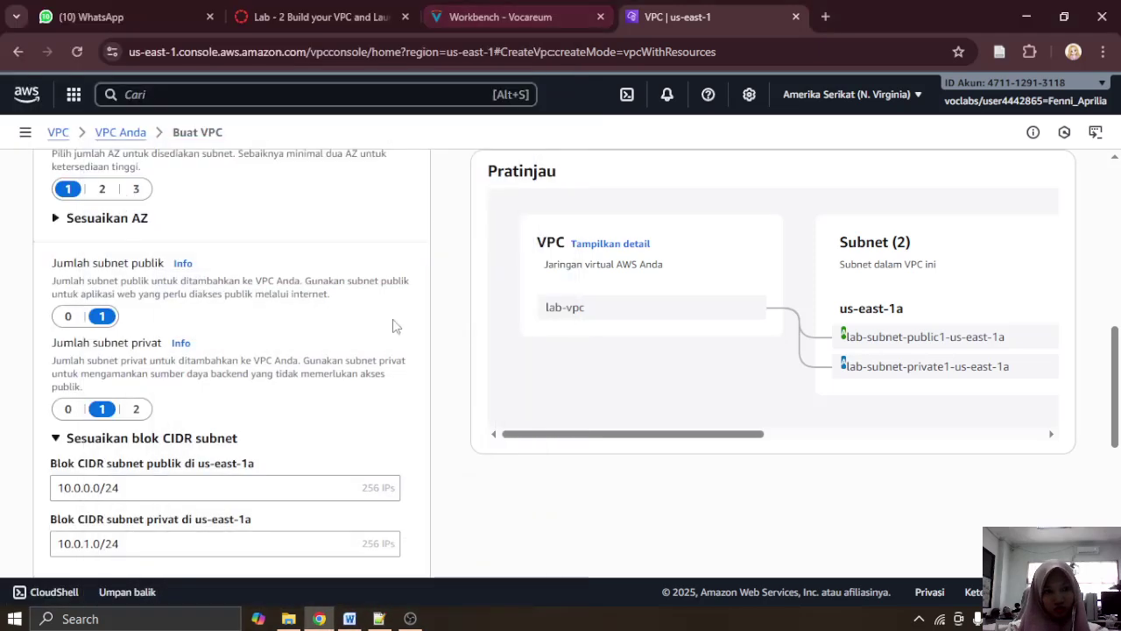
Step: Paste a screenshot of the NAT gateway, VPC endpoint and DNS settings into the Word document and return to the browser
scroll(394, 325, "down", 5)
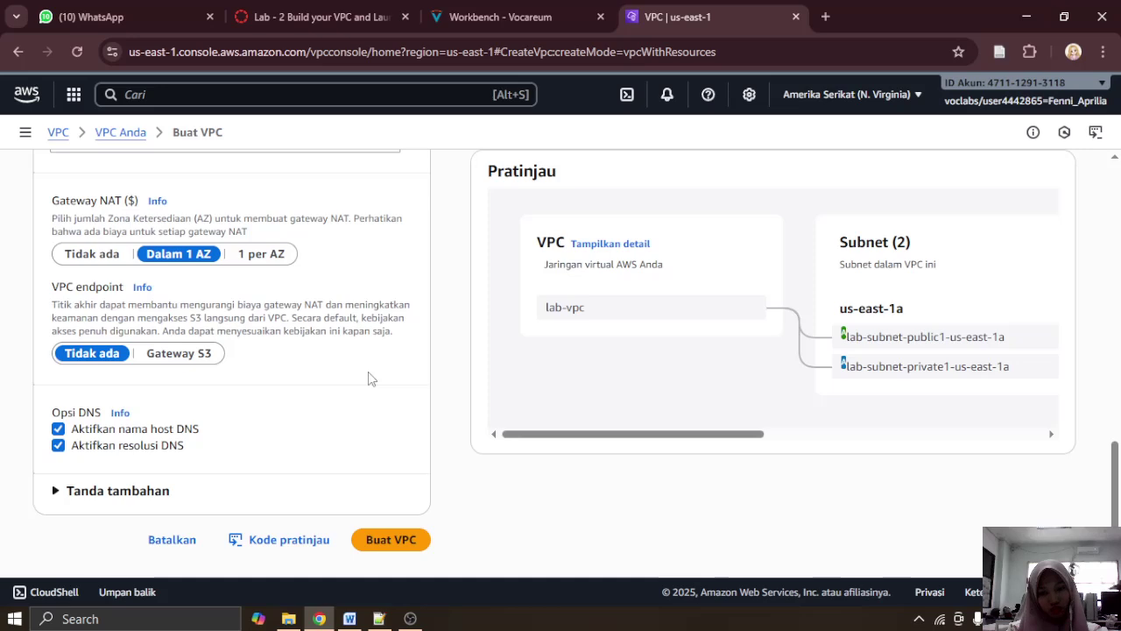
left_click(349, 620)
key("ctrl+v")
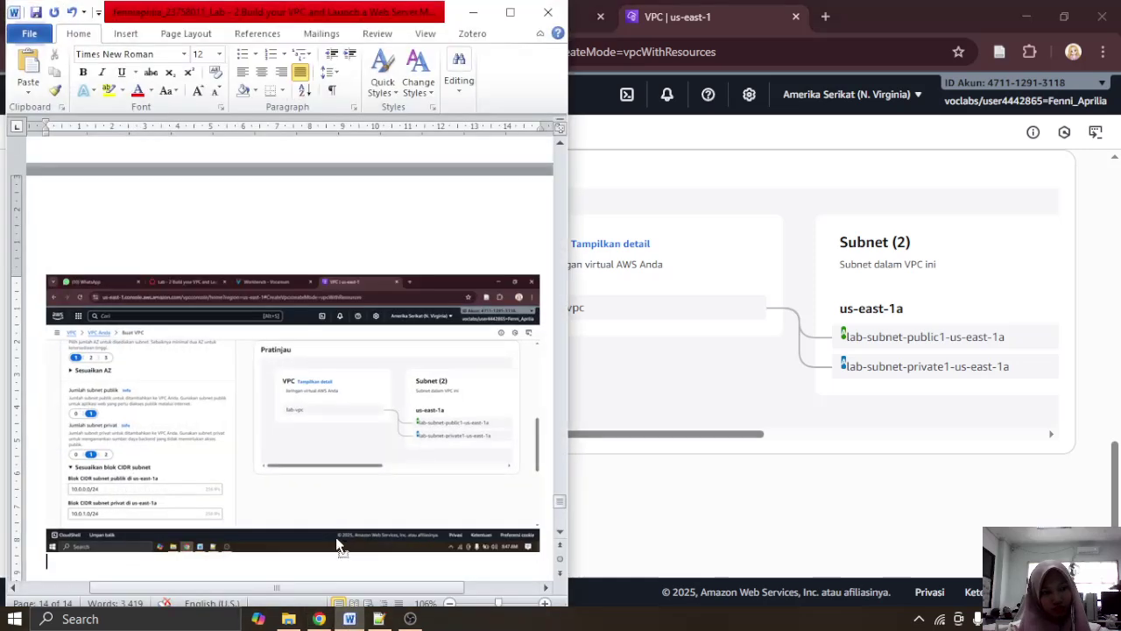
left_click(473, 12)
Step: Compare the VPC, subnets, route tables and network connections in the form's preview with step 7 of the lab instructions
left_click_drag(545, 434, 561, 435)
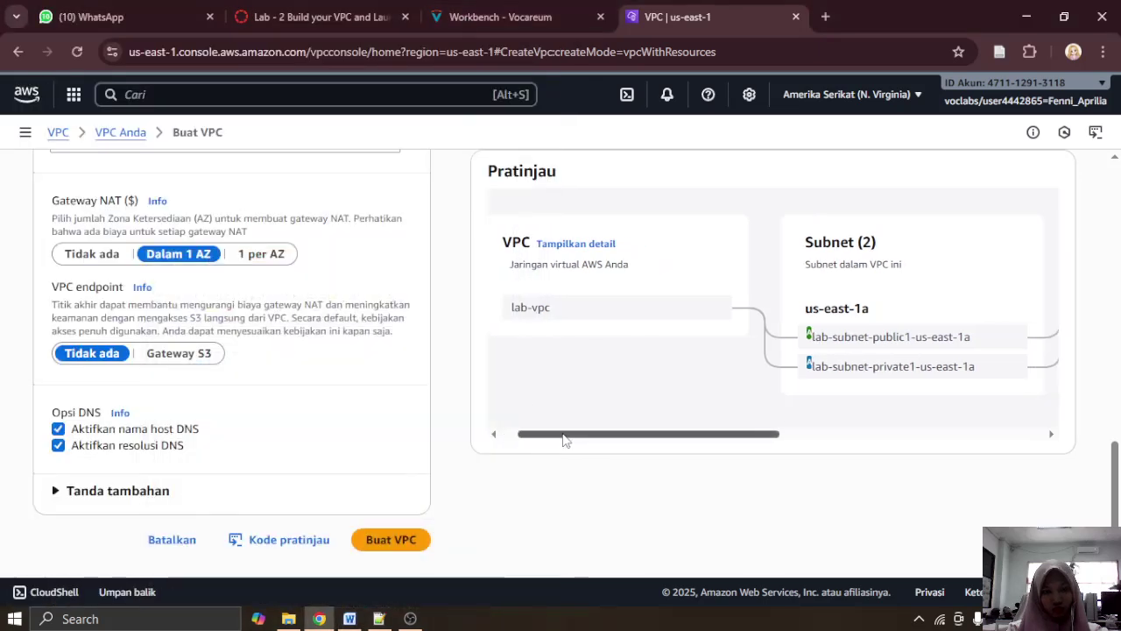
left_click(495, 7)
scroll(383, 321, "down", 2)
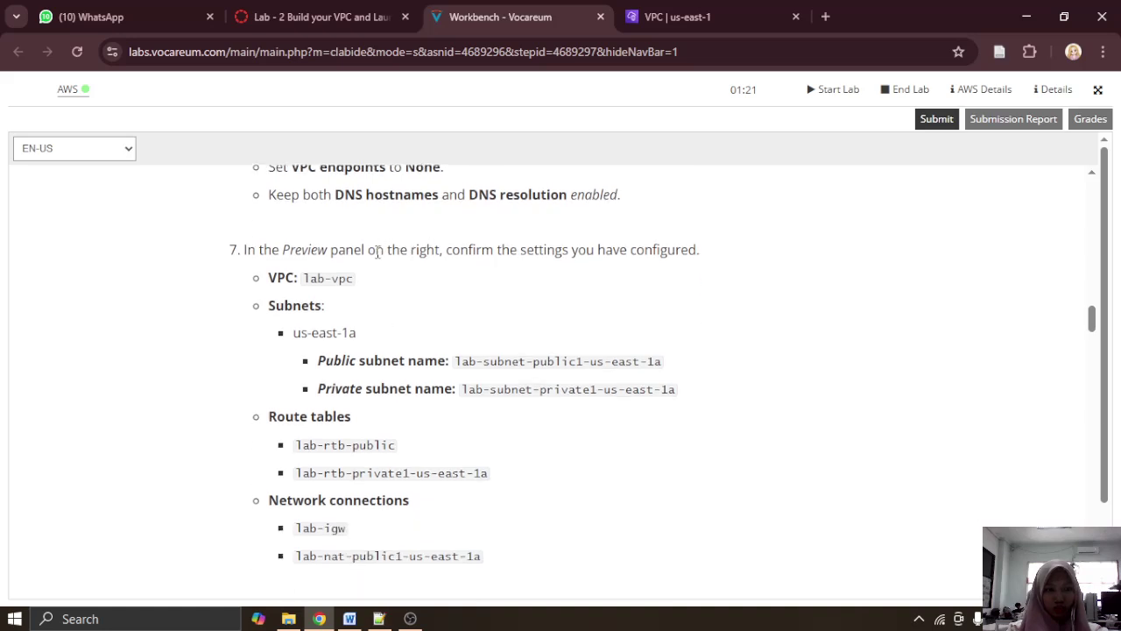
scroll(556, 275, "down", 1)
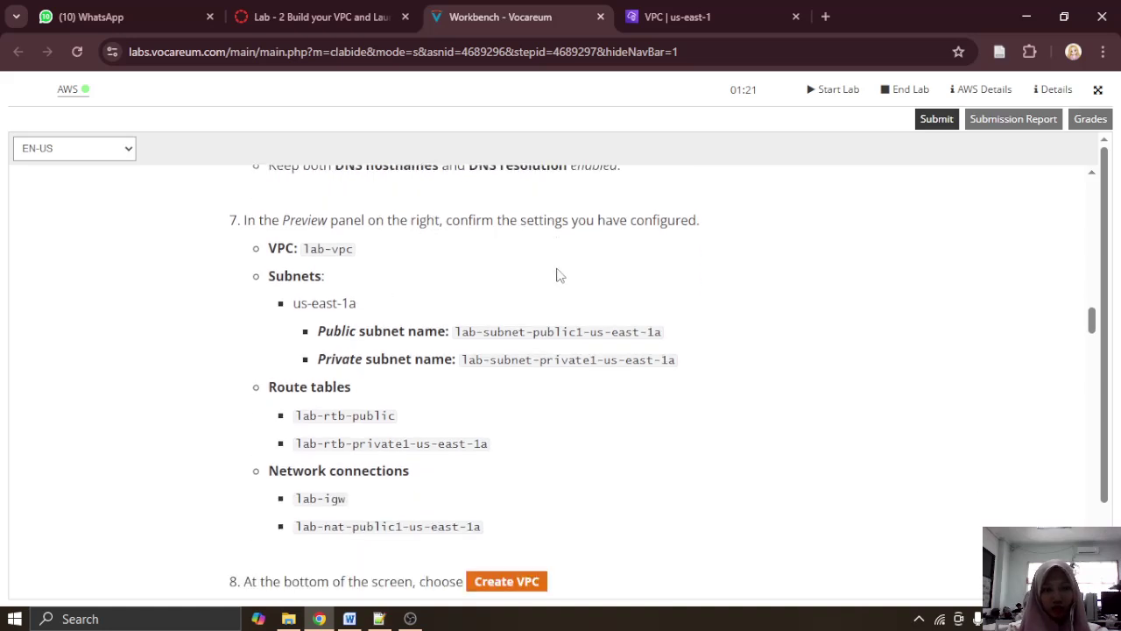
left_click(622, 9)
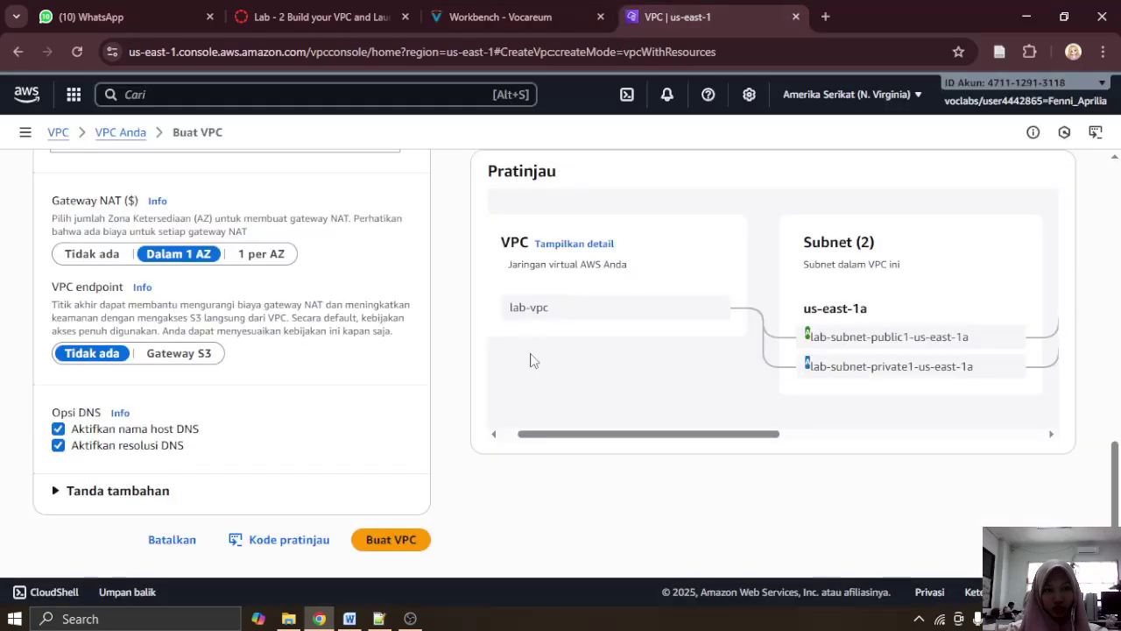
left_click_drag(613, 433, 645, 435)
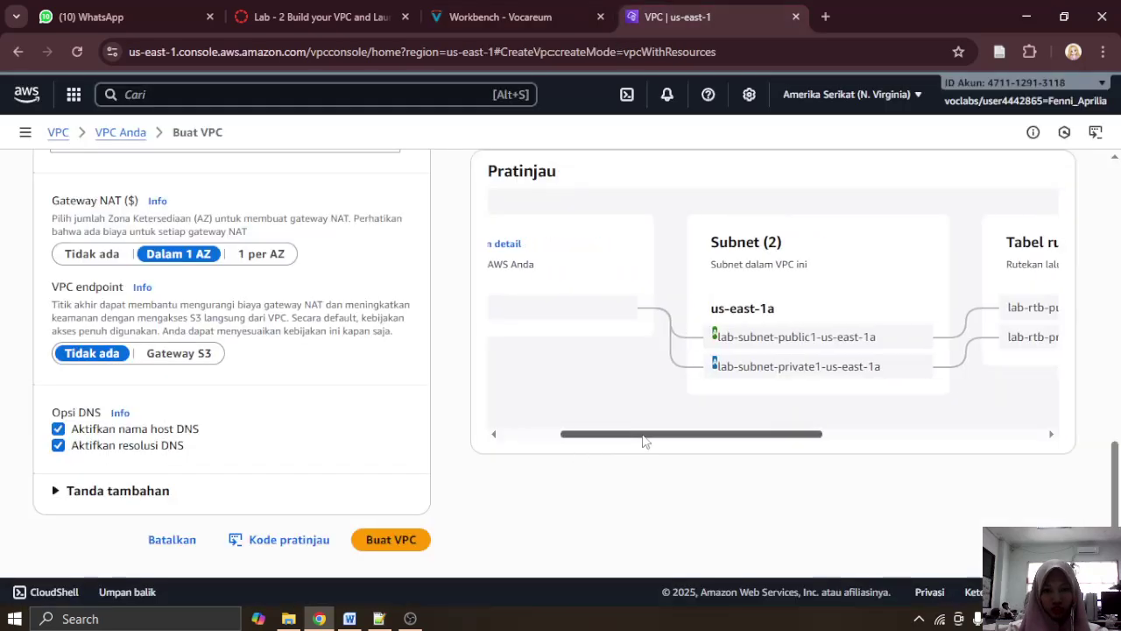
left_click(474, 12)
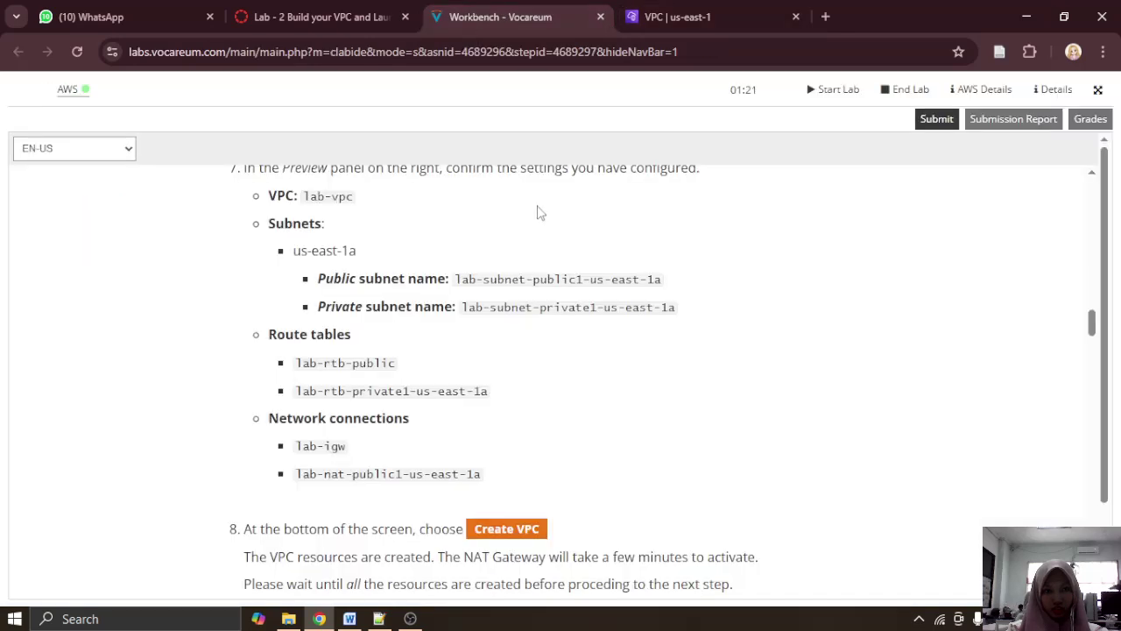
left_click(670, 9)
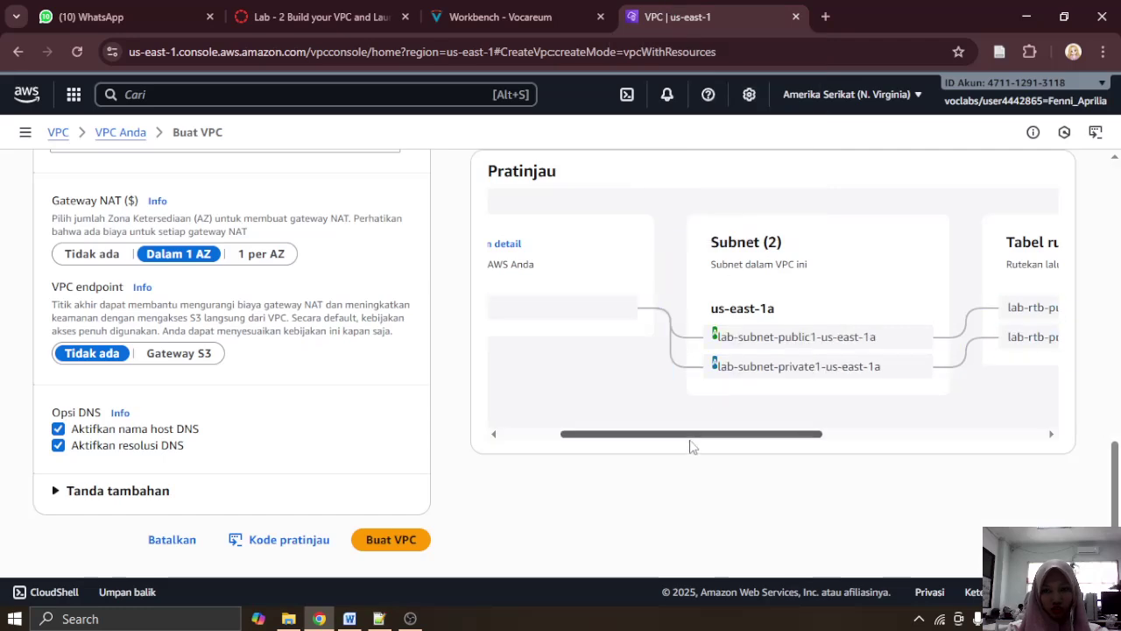
left_click_drag(691, 435, 858, 451)
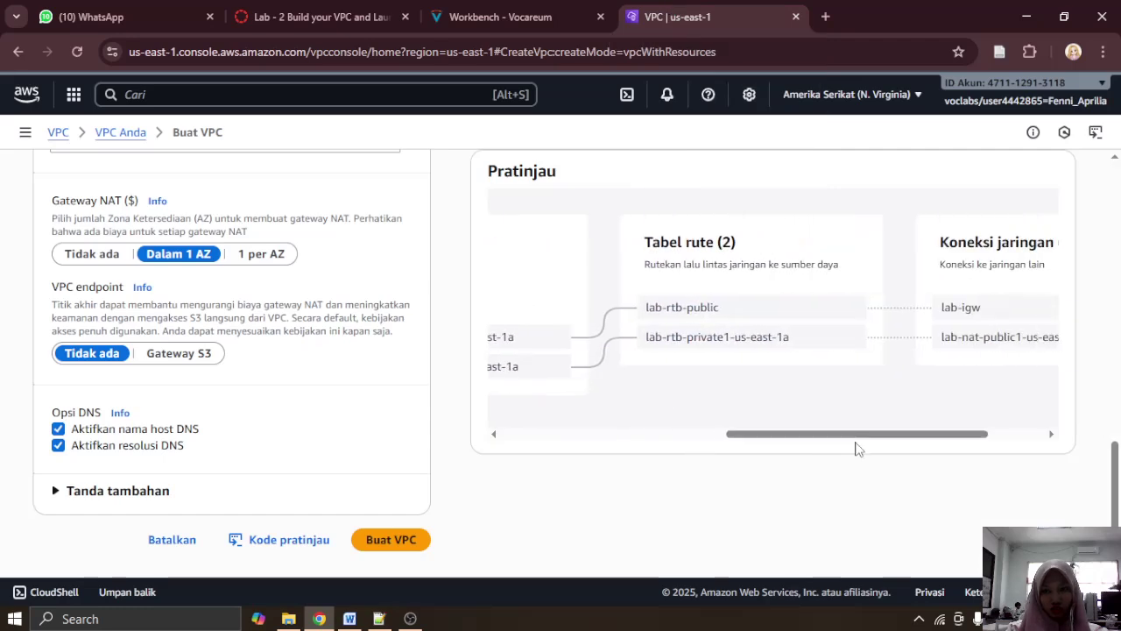
left_click(543, 7)
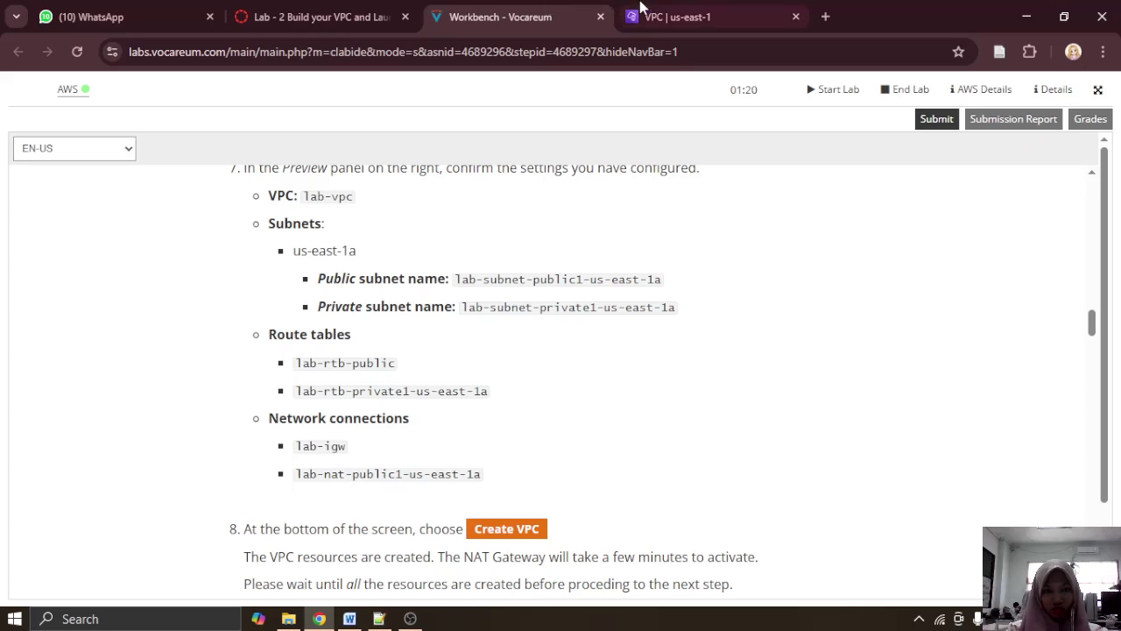
left_click(700, 7)
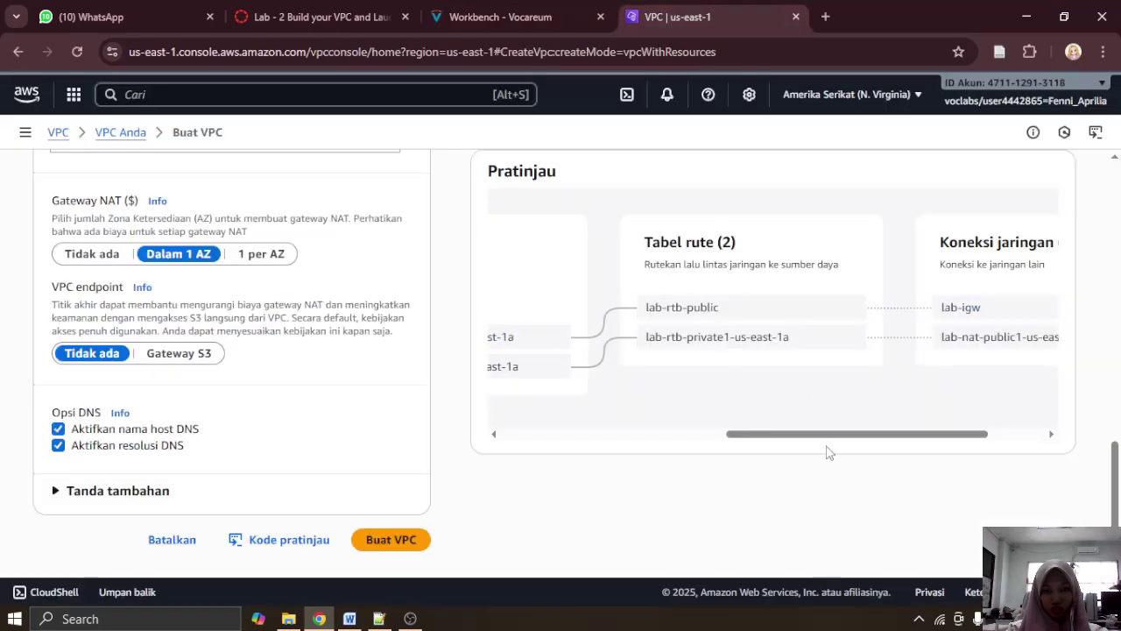
Step: Paste a screenshot of the preview's subnets and route tables into the Word document and return to the browser
left_click_drag(896, 458, 618, 429)
left_click(675, 344)
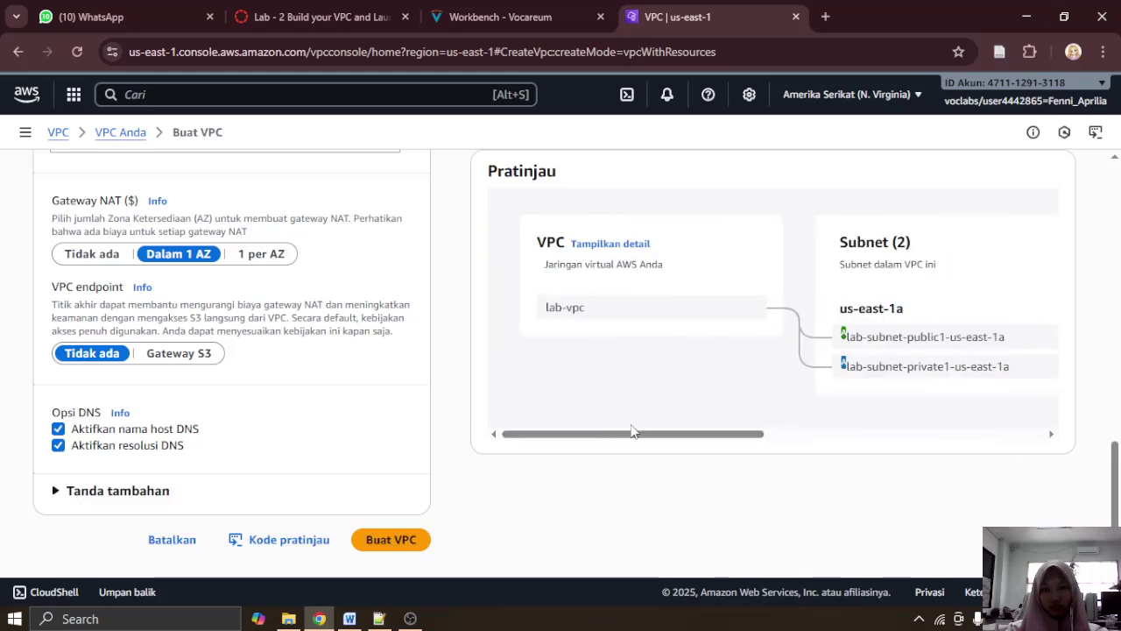
left_click_drag(601, 429, 720, 434)
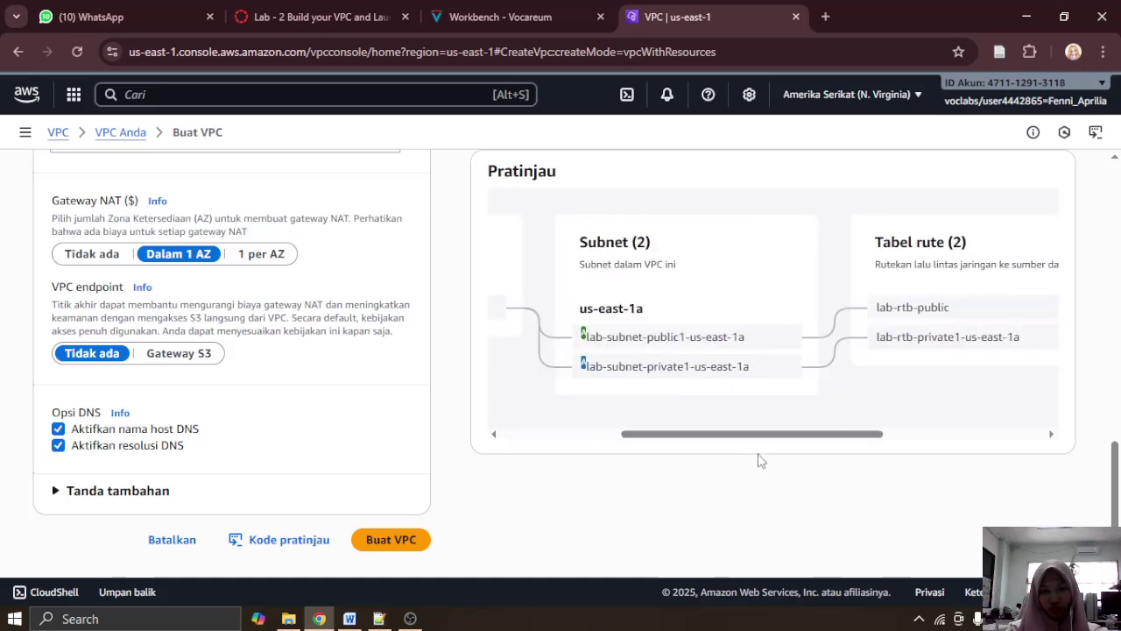
left_click(350, 618)
key("ctrl+v")
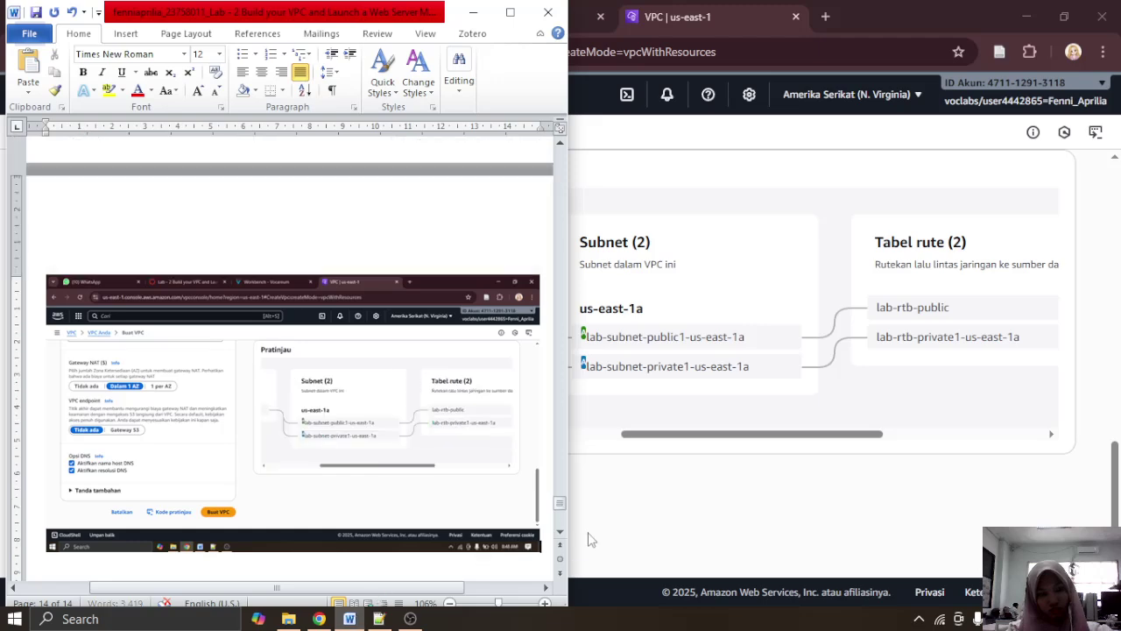
left_click(673, 533)
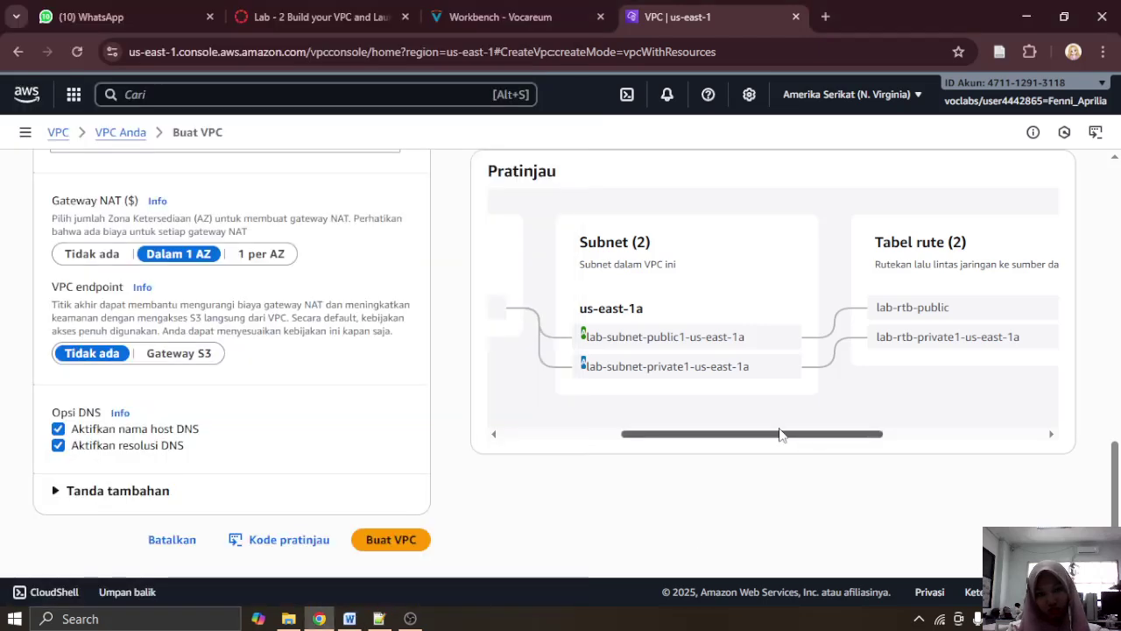
Step: Paste a screenshot of the preview's route tables and network connections into the Word document and return to the browser
left_click_drag(780, 433, 959, 454)
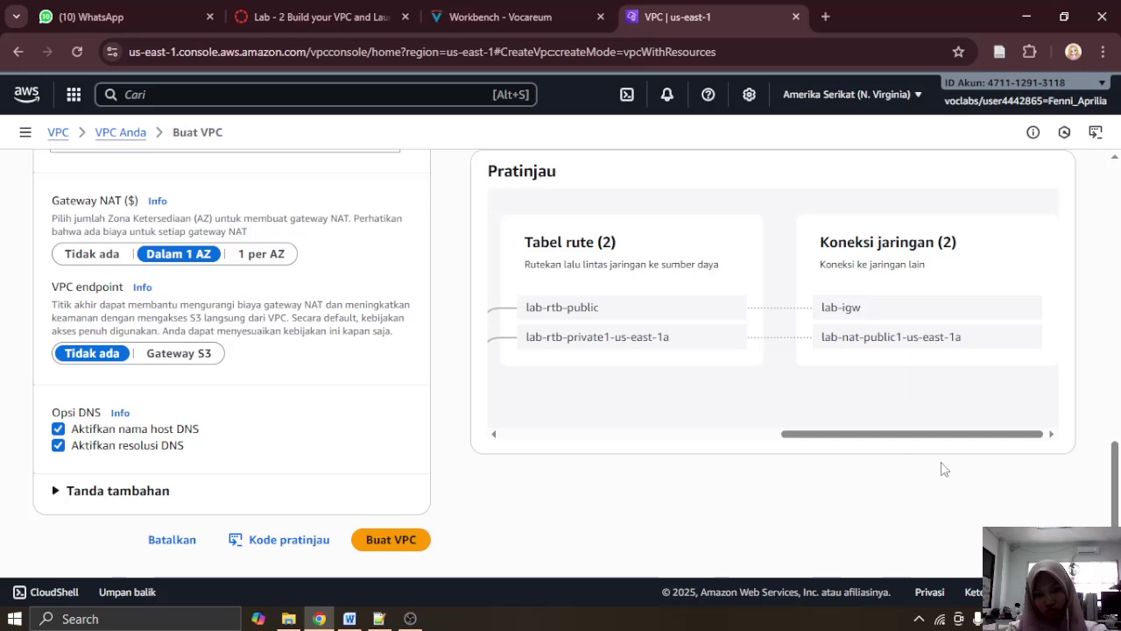
left_click(349, 618)
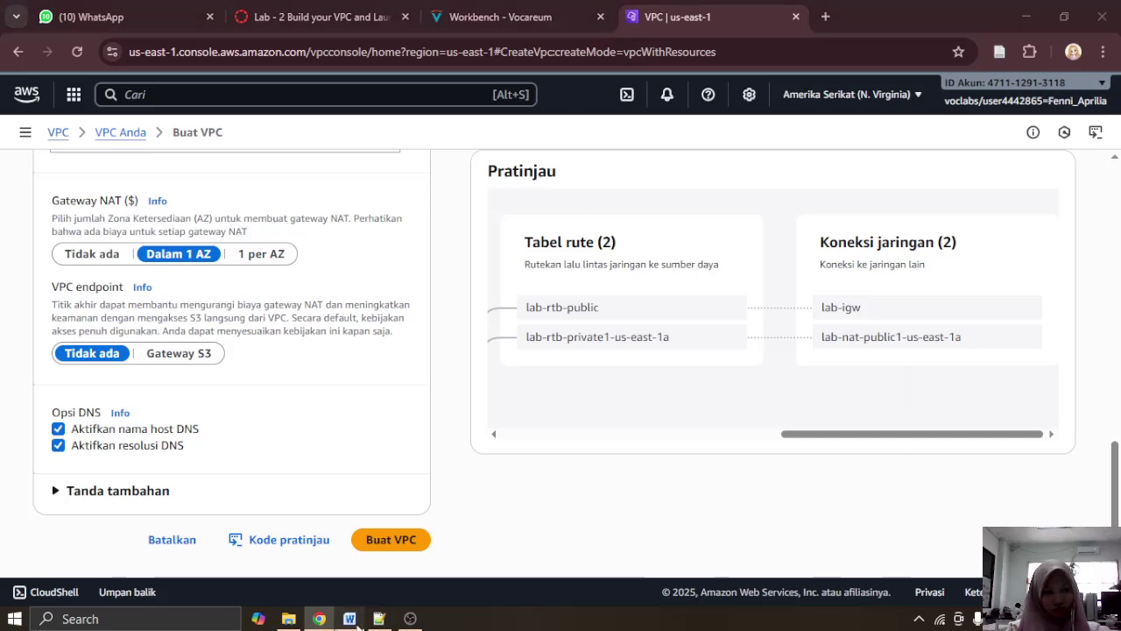
key("ctrl+v")
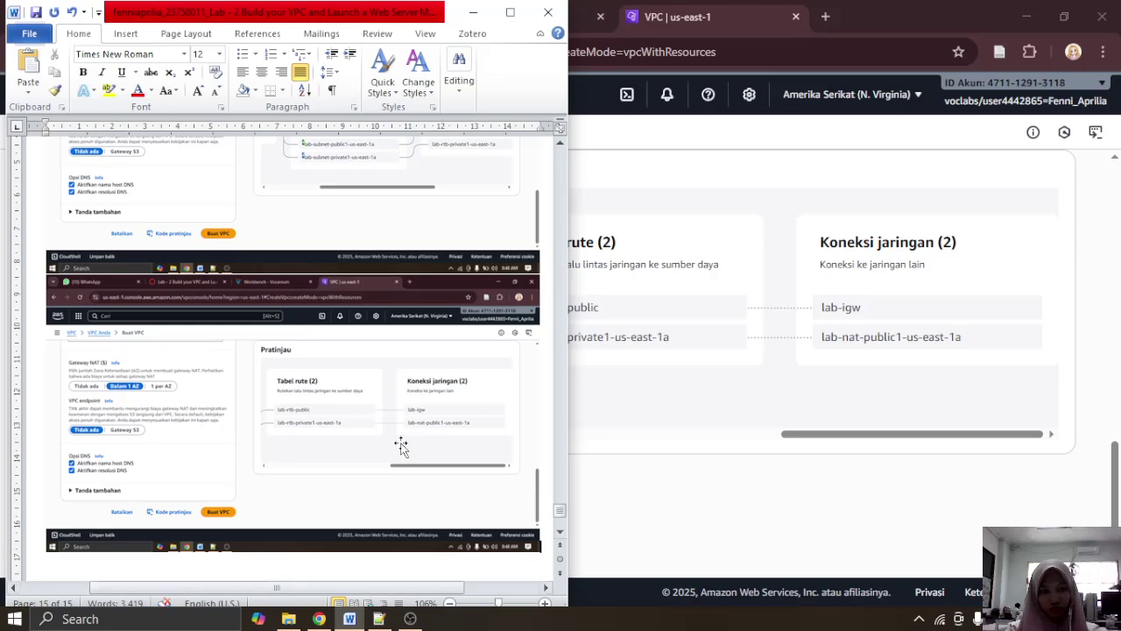
left_click(473, 12)
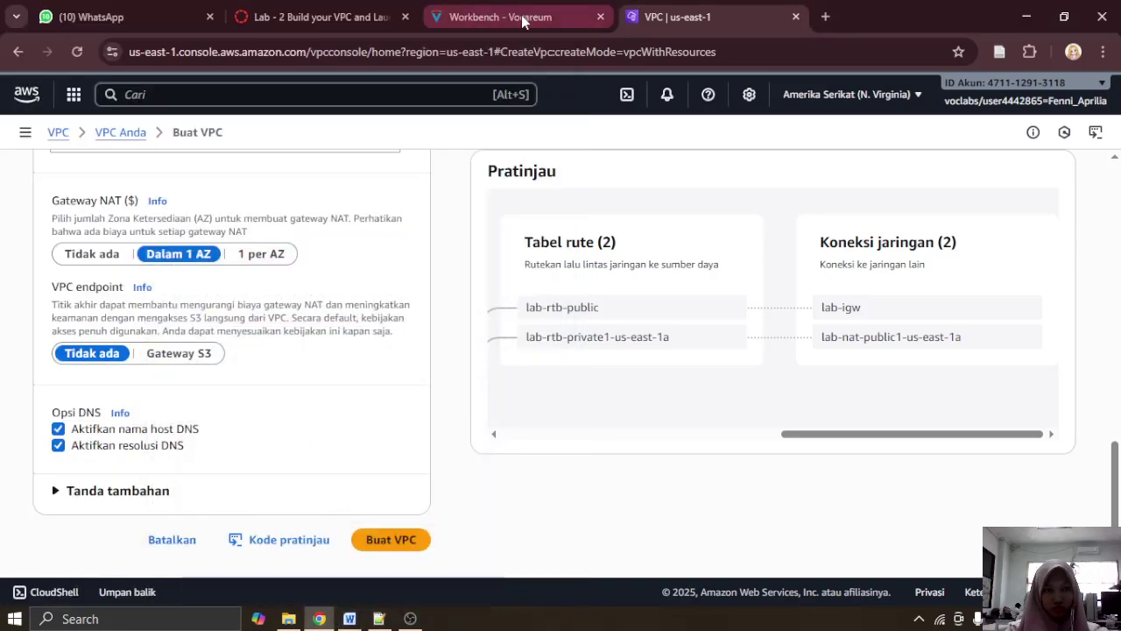
Step: Check step 8 of the lab instructions and create the VPC with the configured settings
left_click(456, 16)
scroll(417, 388, "down", 3)
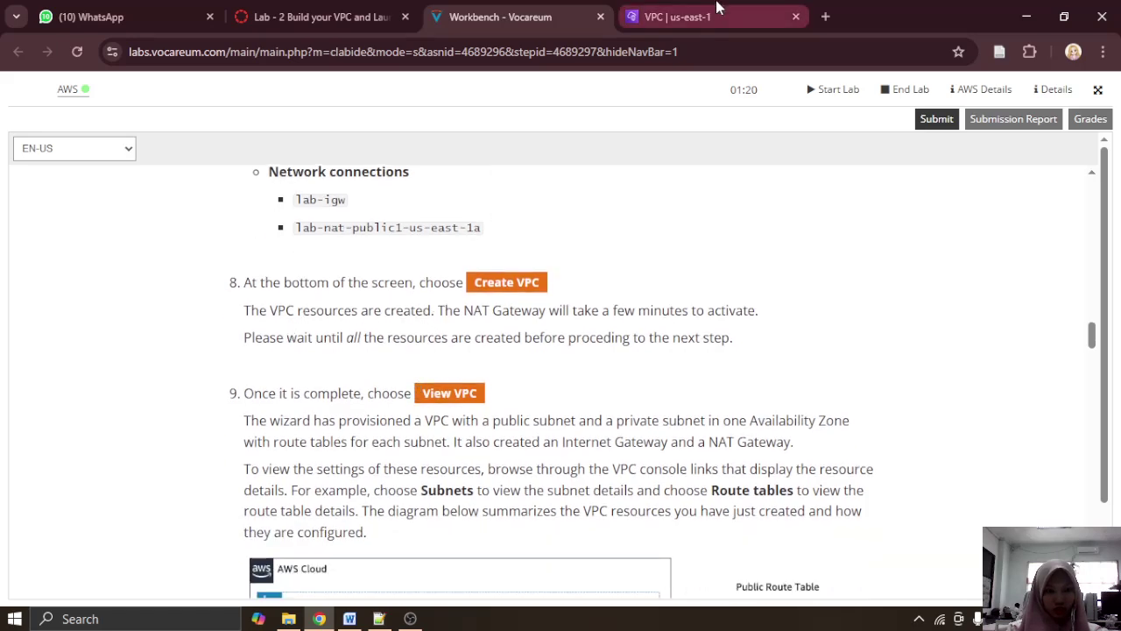
left_click(716, 12)
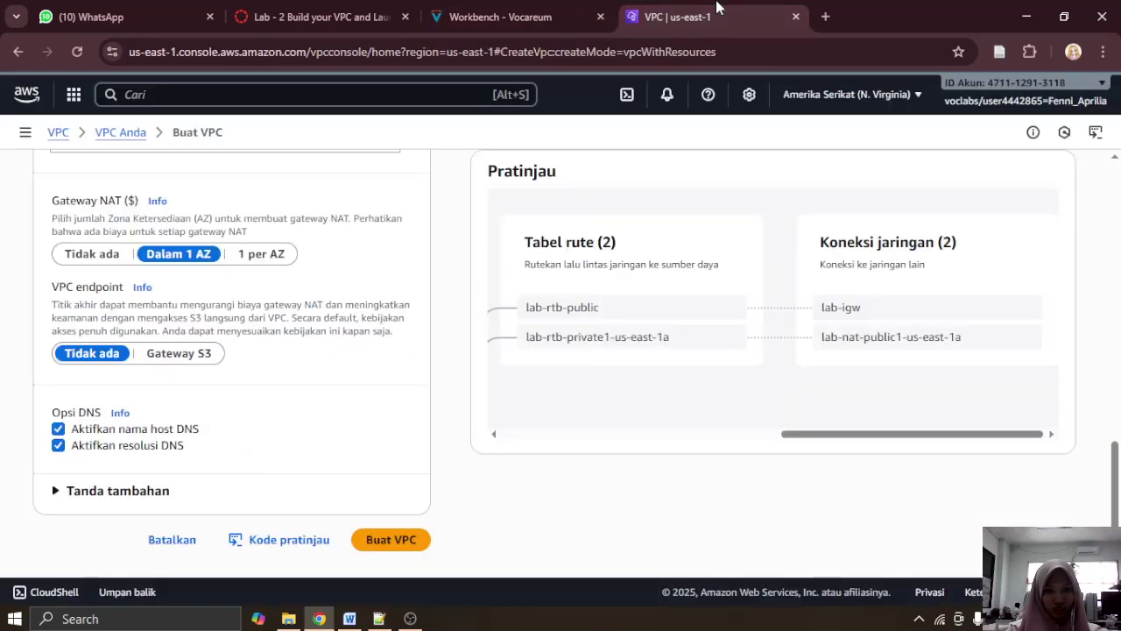
left_click(408, 538)
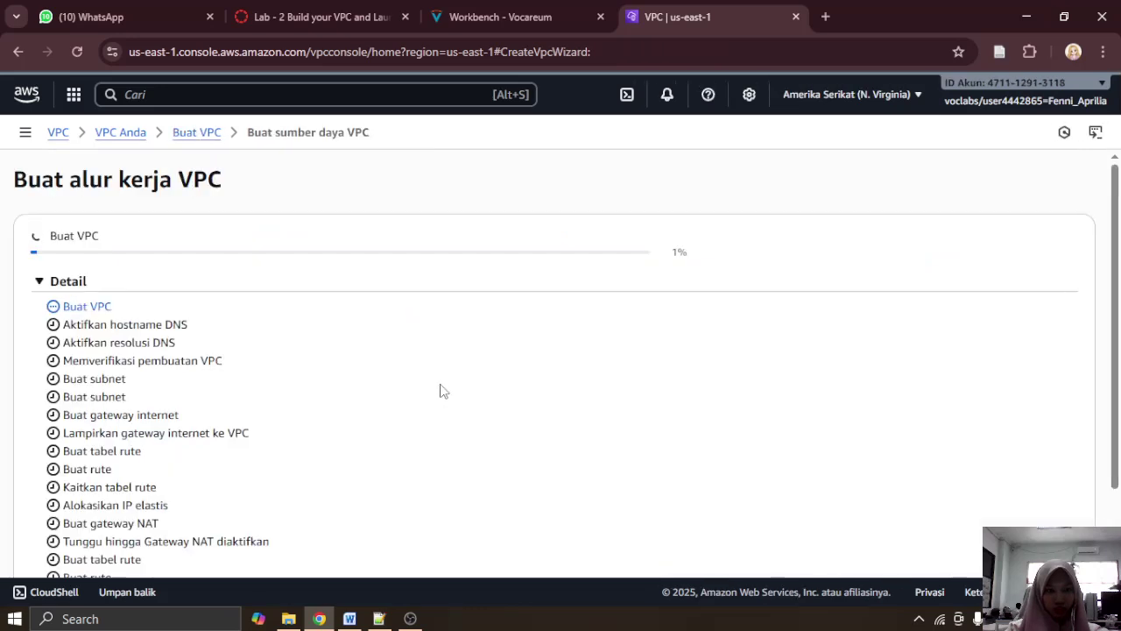
Step: Paste a screenshot of the running VPC creation workflow into the Word document and return to the browser
left_click(349, 619)
key("ctrl+v")
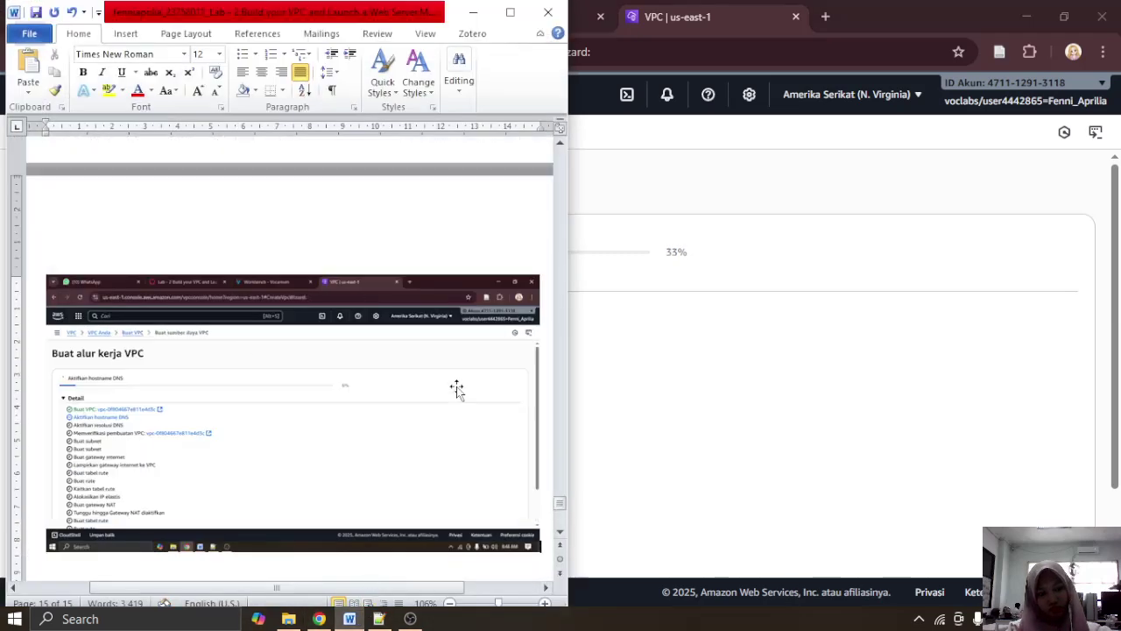
left_click(474, 13)
Step: Read step 9 of the lab instructions with its VPC diagram and return to the VPC creation workflow
left_click(533, 7)
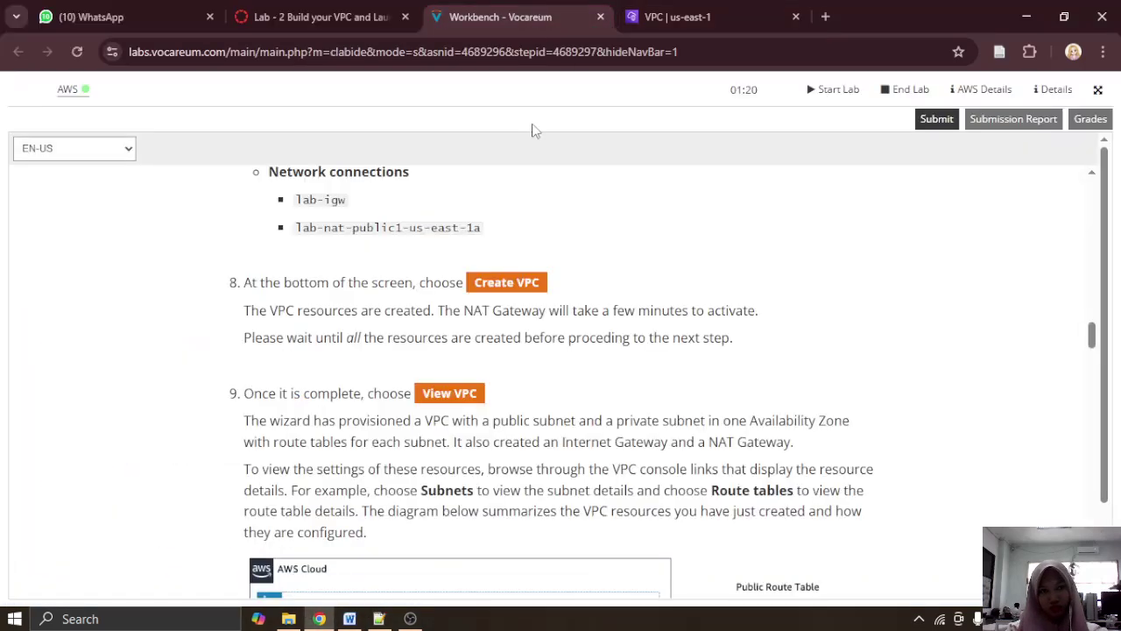
scroll(532, 340, "down", 2)
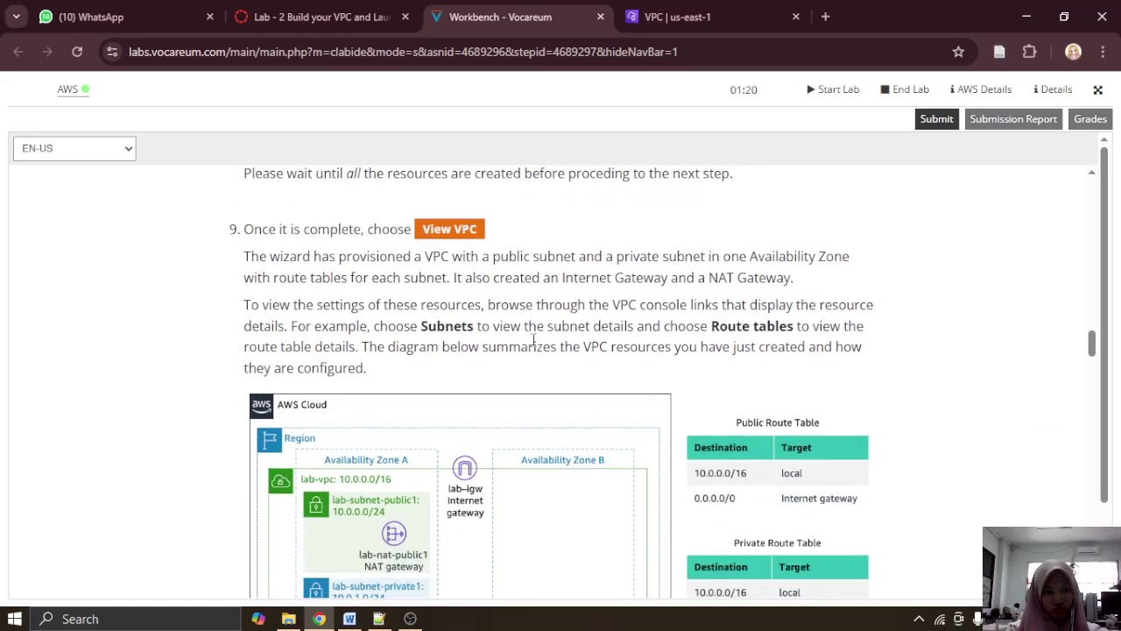
scroll(533, 339, "down", 1)
scroll(533, 340, "up", 1)
left_click(679, 17)
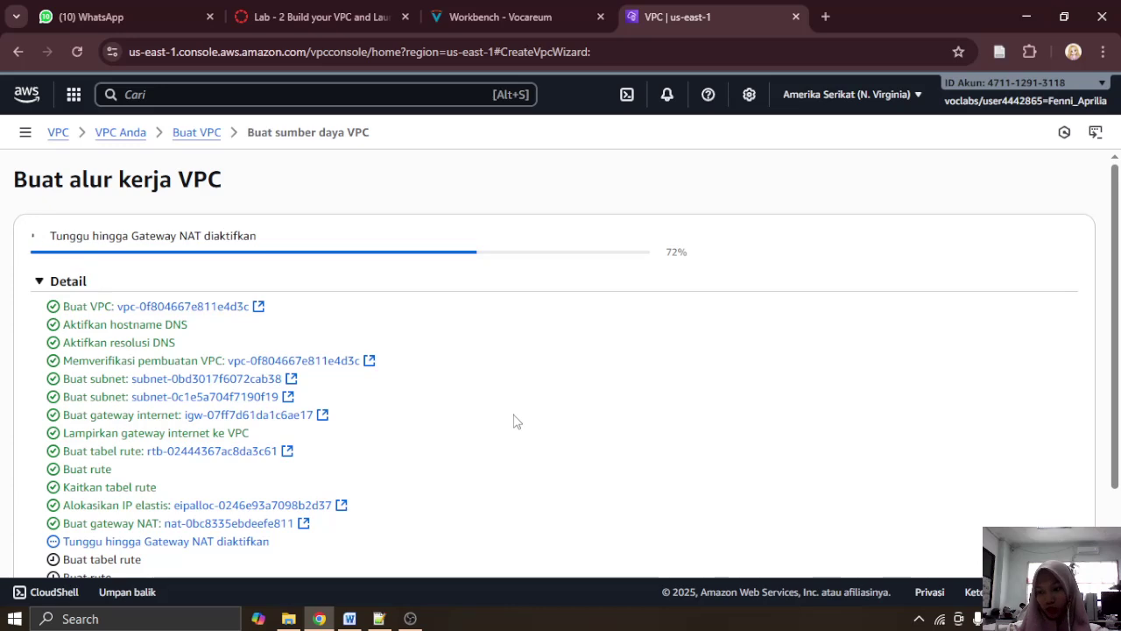
scroll(515, 421, "down", 1)
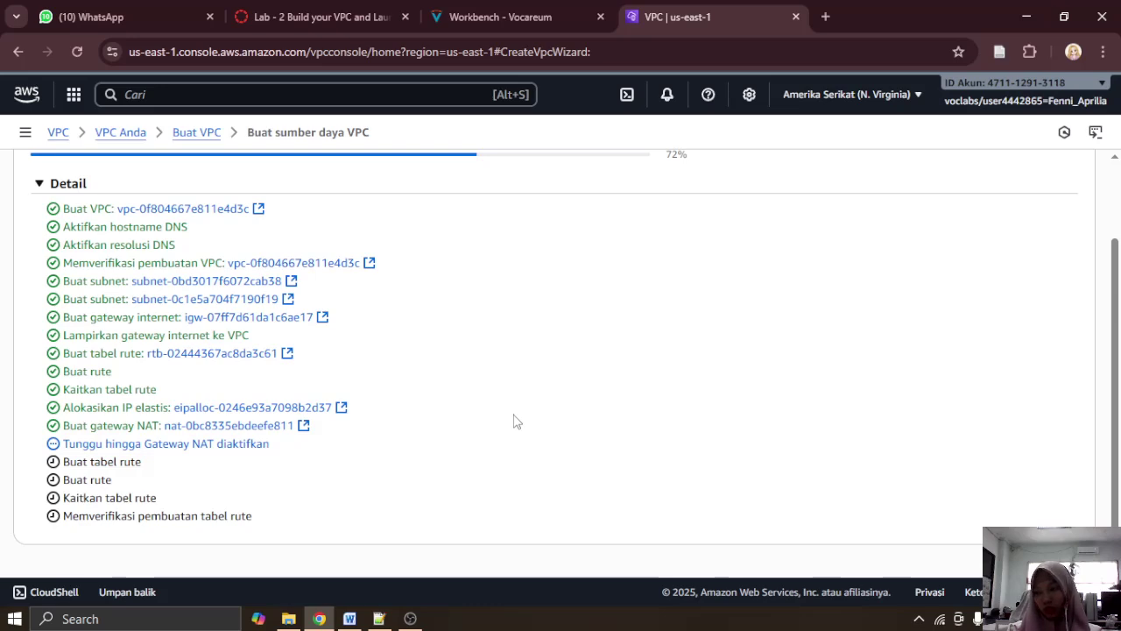
scroll(515, 421, "up", 1)
scroll(515, 421, "down", 1)
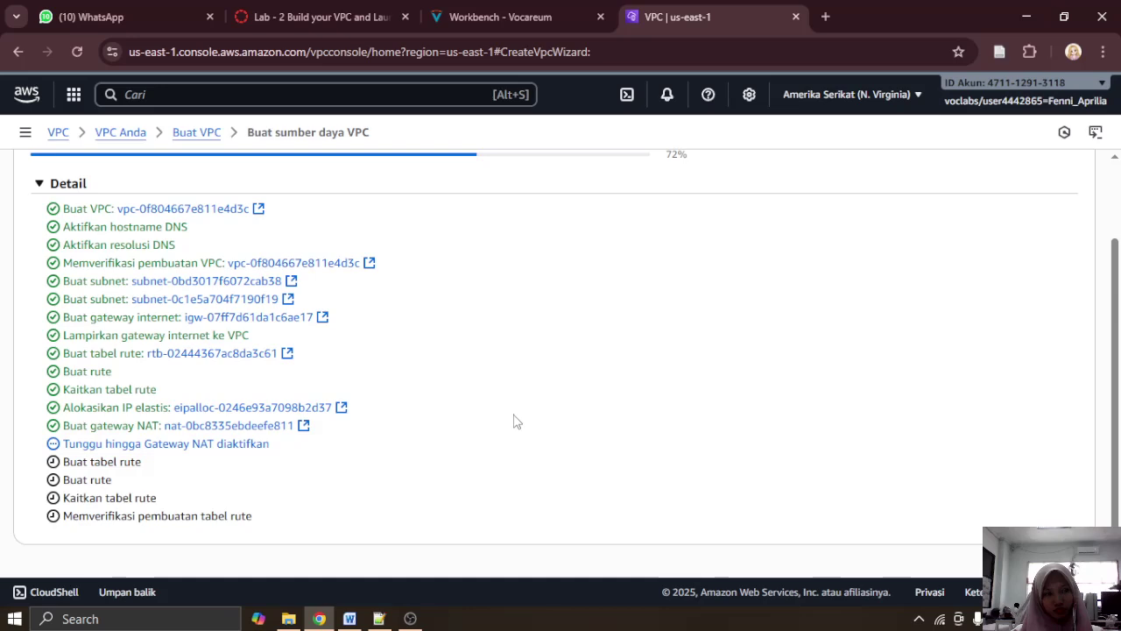
left_click(411, 618)
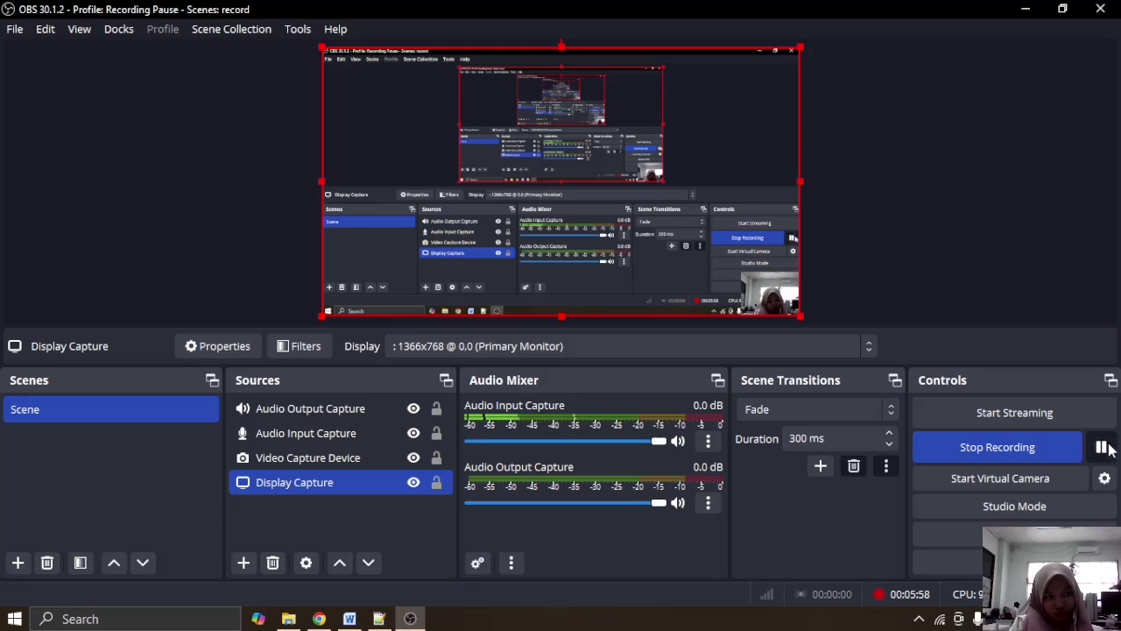
left_click(1023, 12)
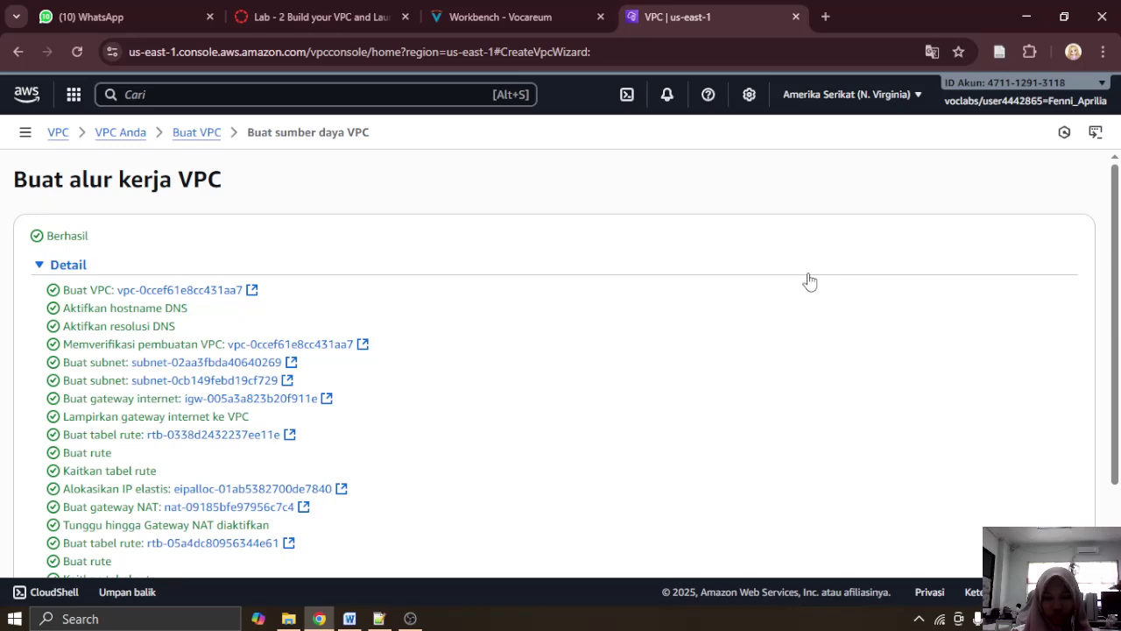
Step: Paste a screenshot of the completed VPC creation workflow details into the Word document and return to the browser
scroll(763, 318, "down", 2)
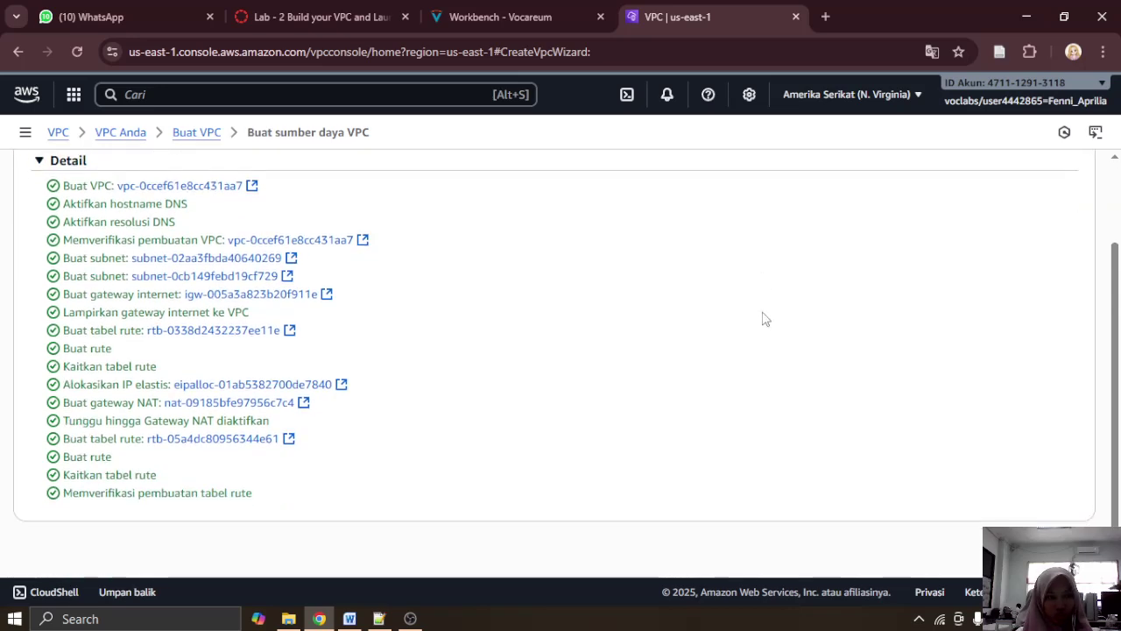
left_click(350, 618)
key("ctrl+v")
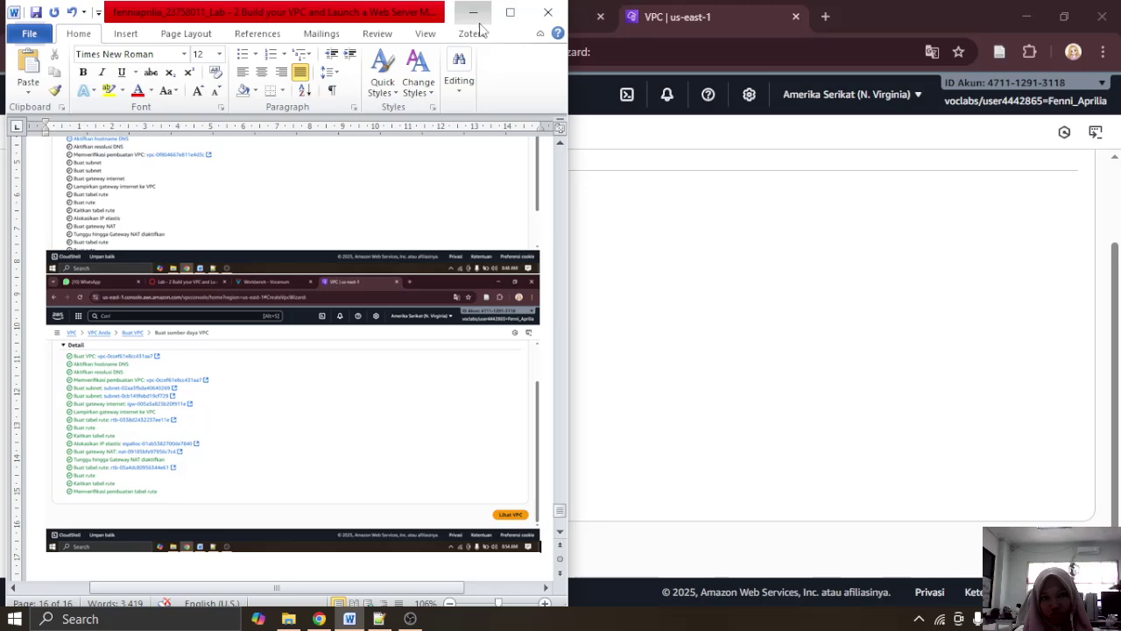
left_click(473, 11)
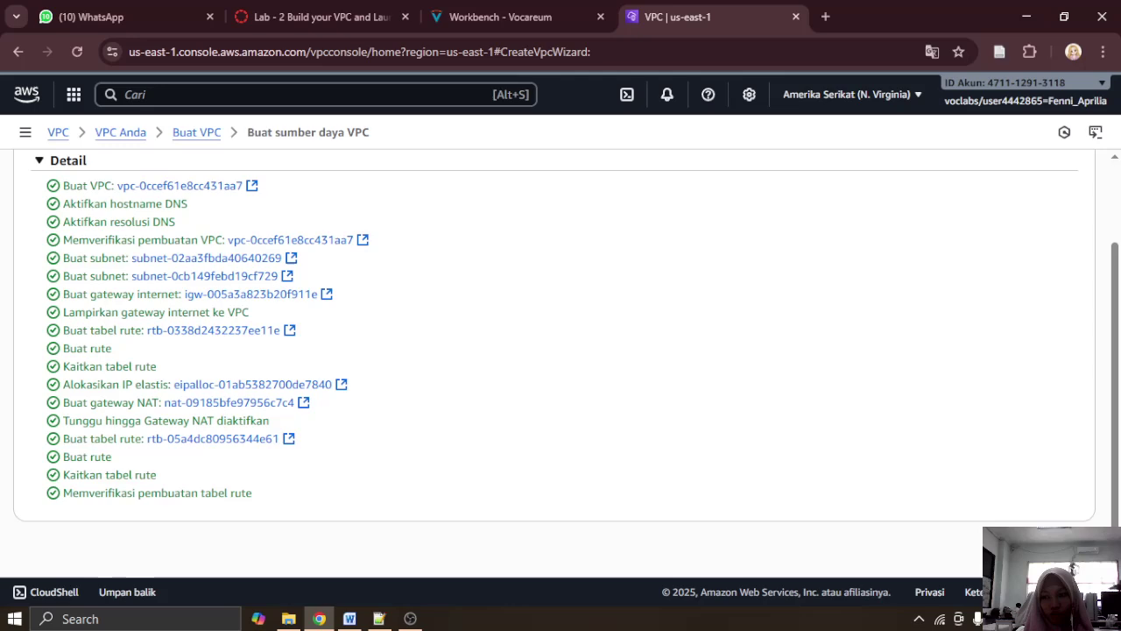
Step: Open the details page of the newly created lab-vpc and review its resource map
left_click(1052, 548)
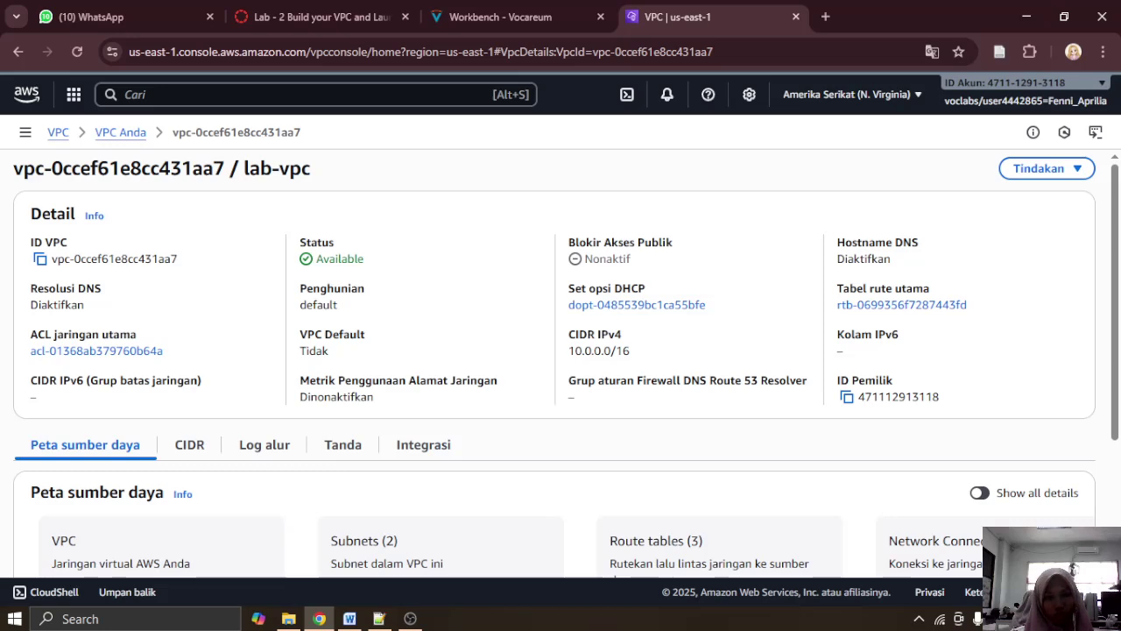
scroll(560, 362, "down", 2)
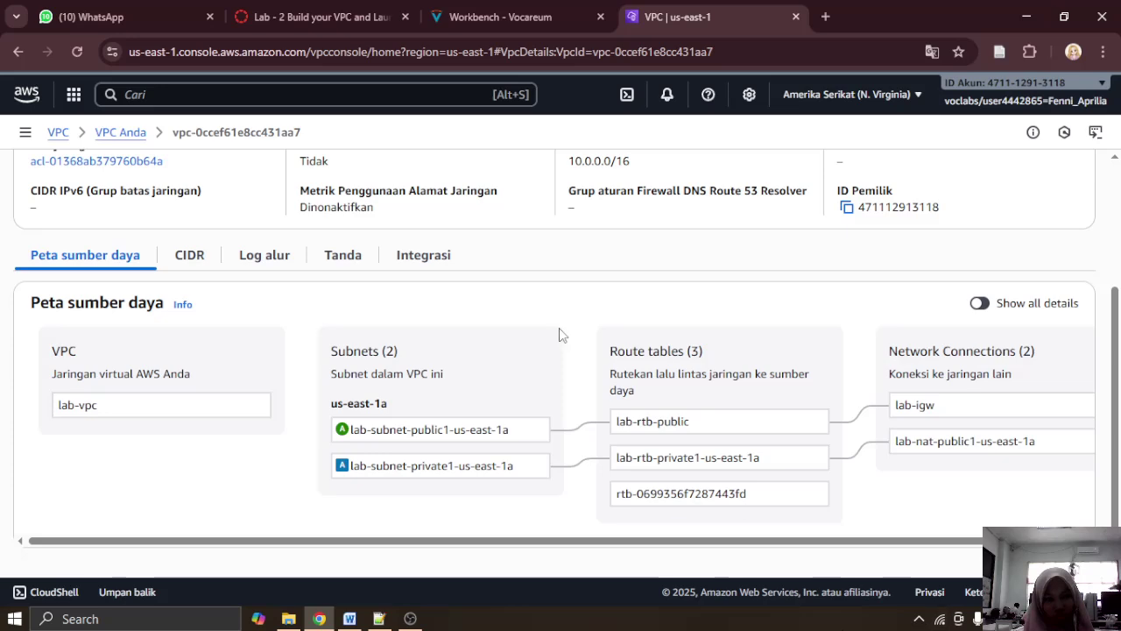
scroll(560, 333, "up", 2)
scroll(560, 332, "down", 2)
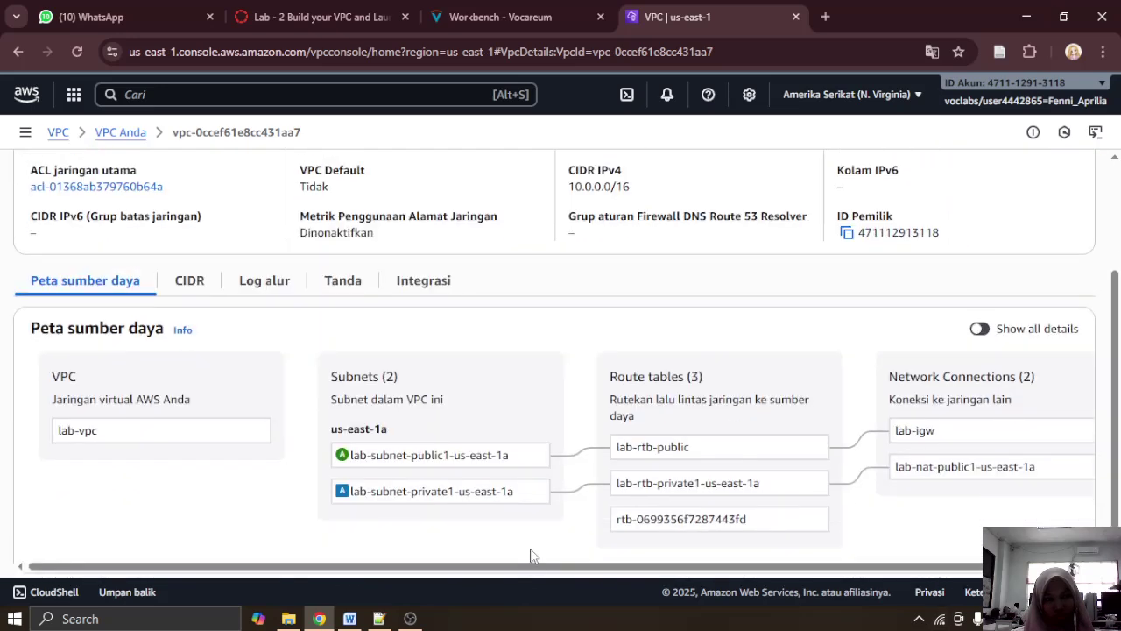
Step: Read the lab instructions explaining the internet gateway, NAT gateway and subnet CIDRs, and return to the lab-vpc details page
scroll(833, 418, "up", 2)
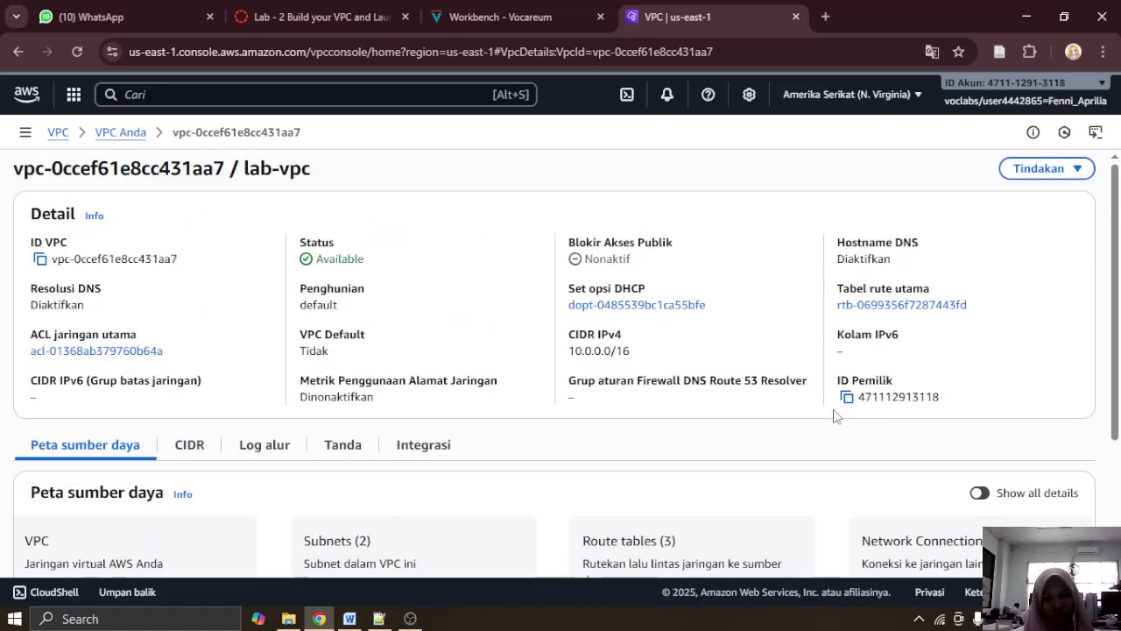
left_click(500, 10)
scroll(500, 368, "down", 6)
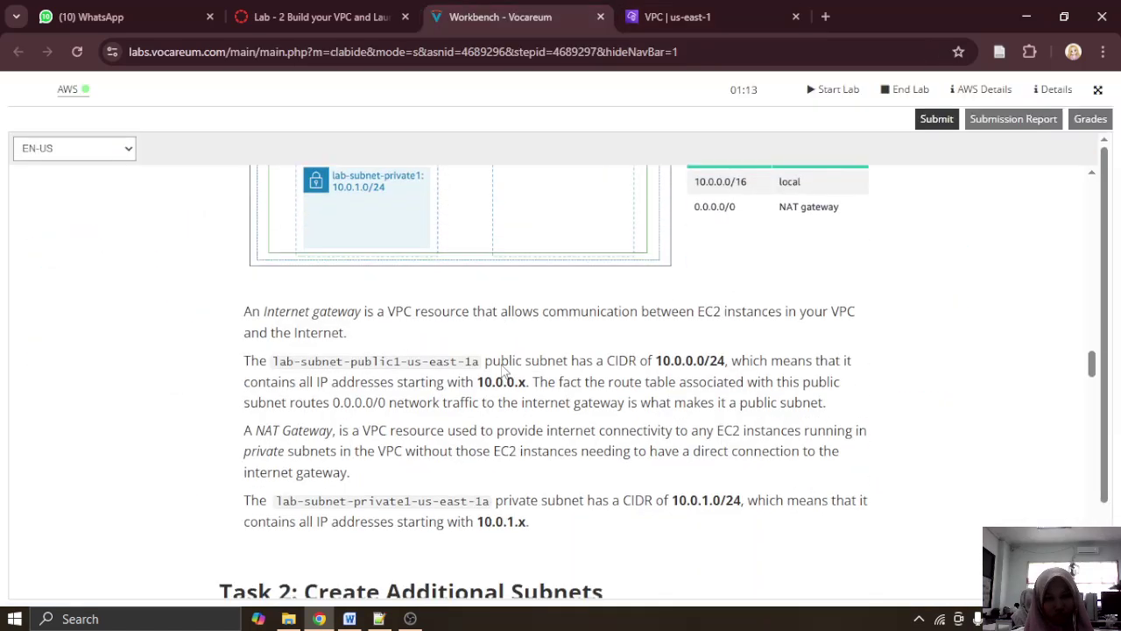
left_click(711, 12)
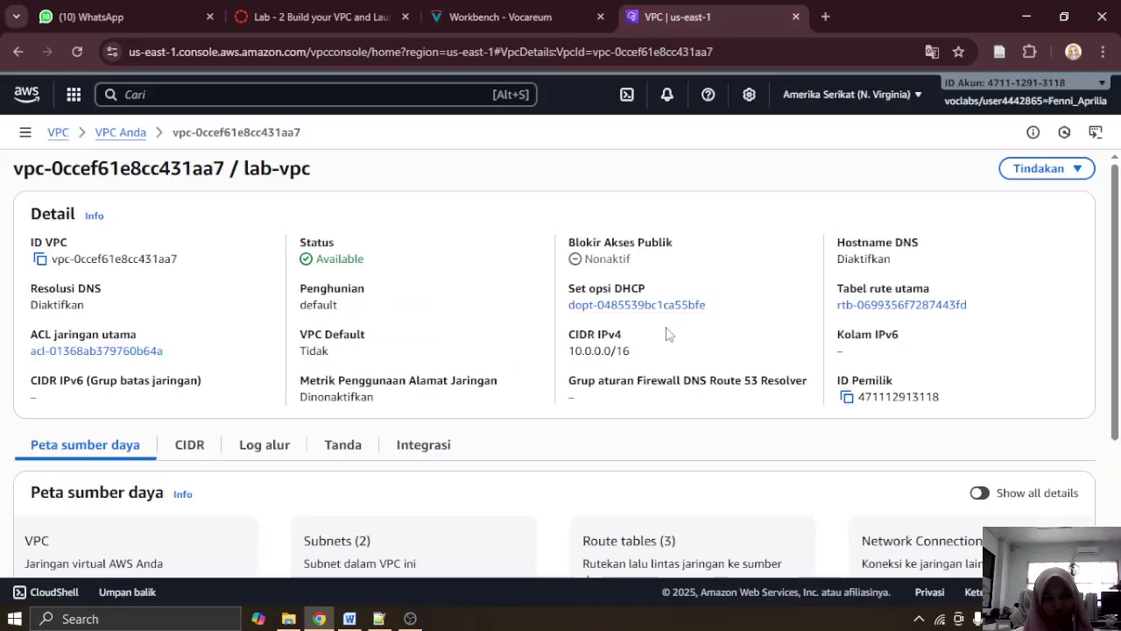
Step: Paste a screenshot of the lab-vpc resource map into the Word document
scroll(671, 337, "down", 3)
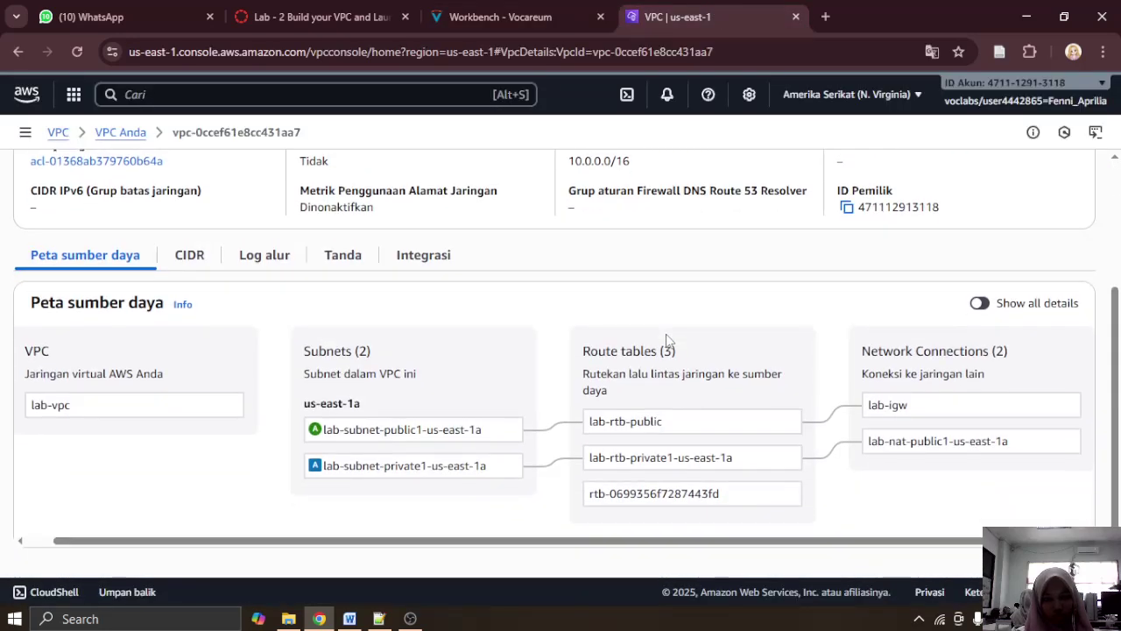
left_click(349, 618)
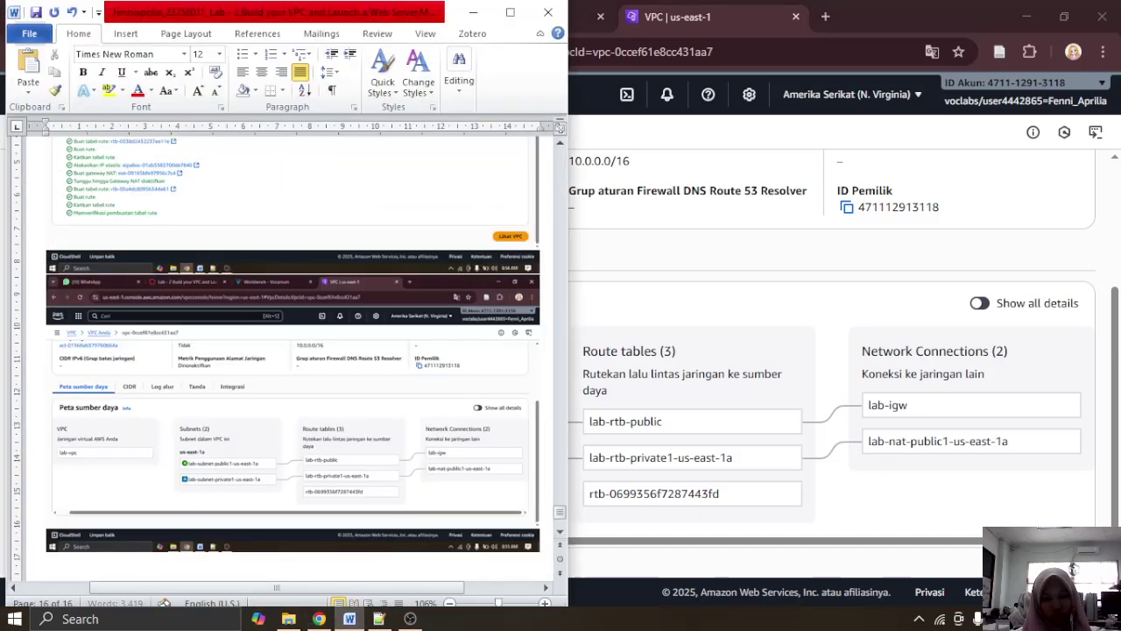
left_click(411, 620)
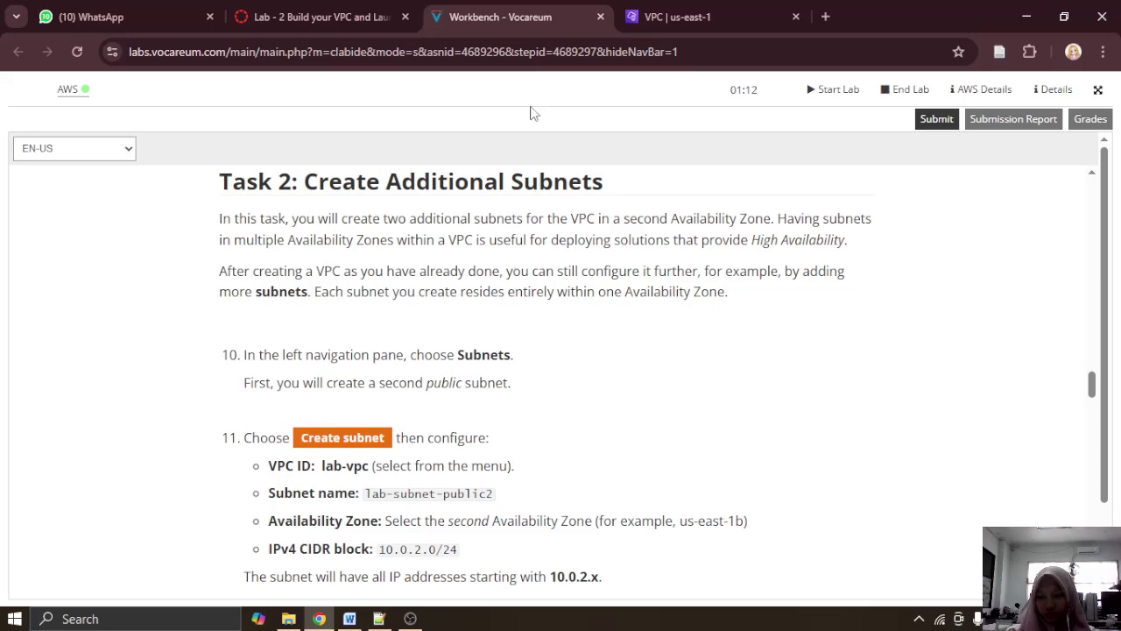
Step: Open the list of subnets in the AWS VPC console, as step 10 of the lab requires
left_click(664, 13)
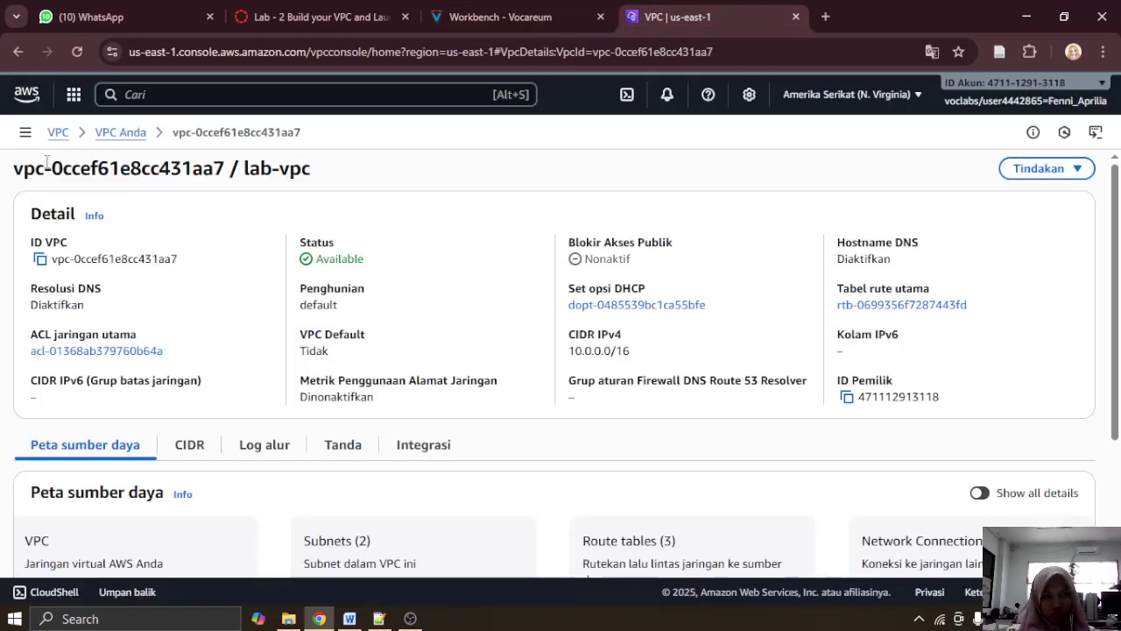
left_click(25, 132)
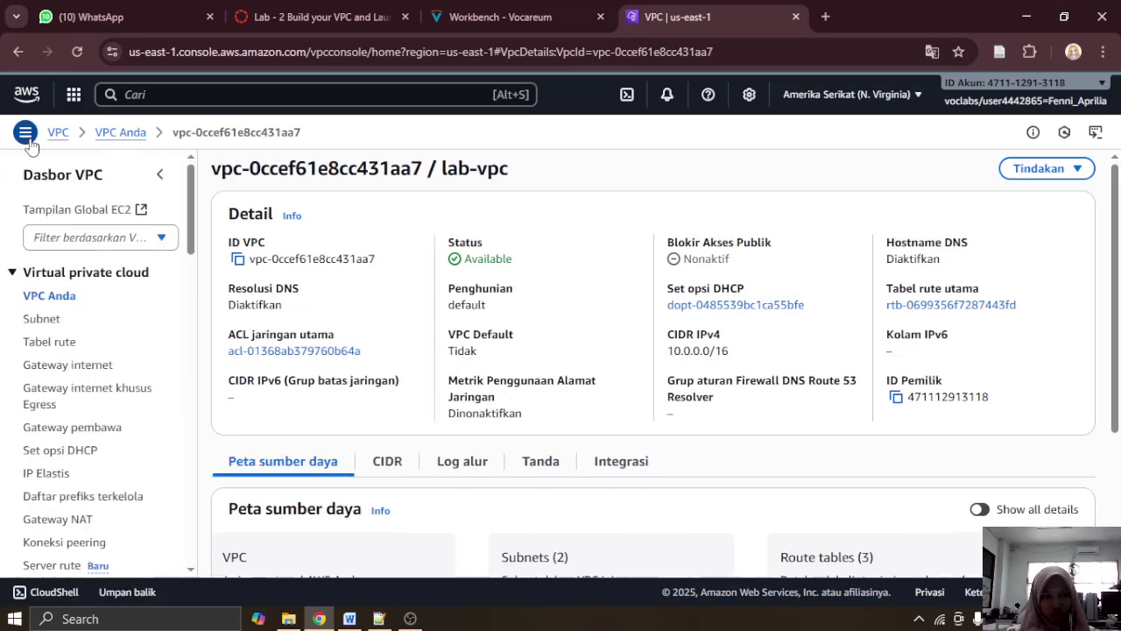
left_click(40, 318)
Step: Read step 11 of the lab instructions and open the form for creating a subnet in the VPC console
left_click(516, 17)
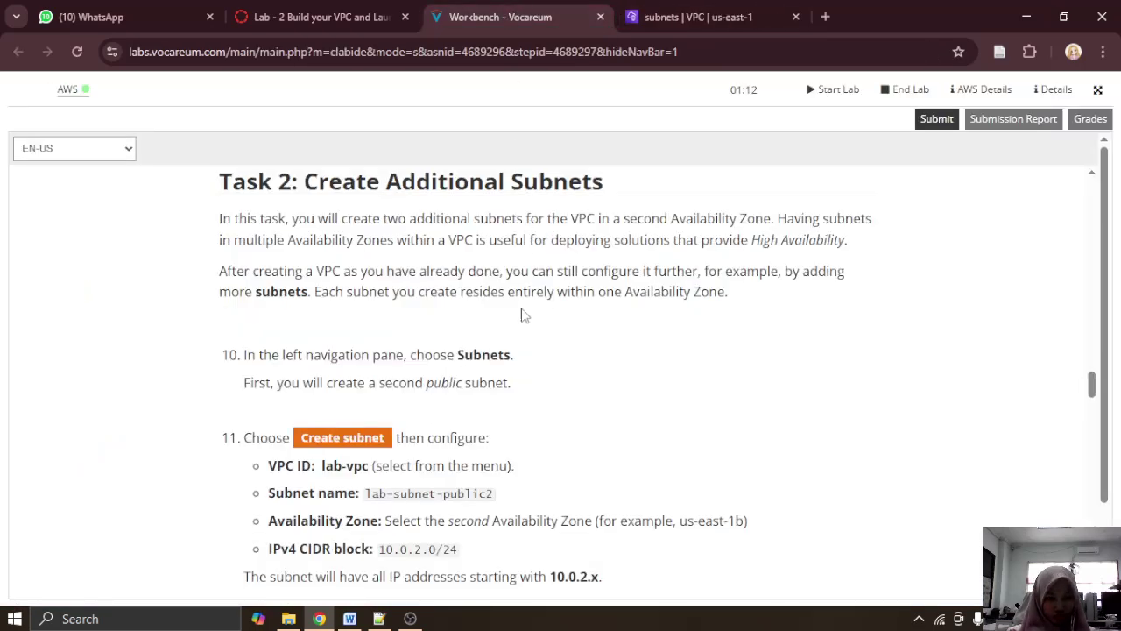
scroll(523, 315, "down", 1)
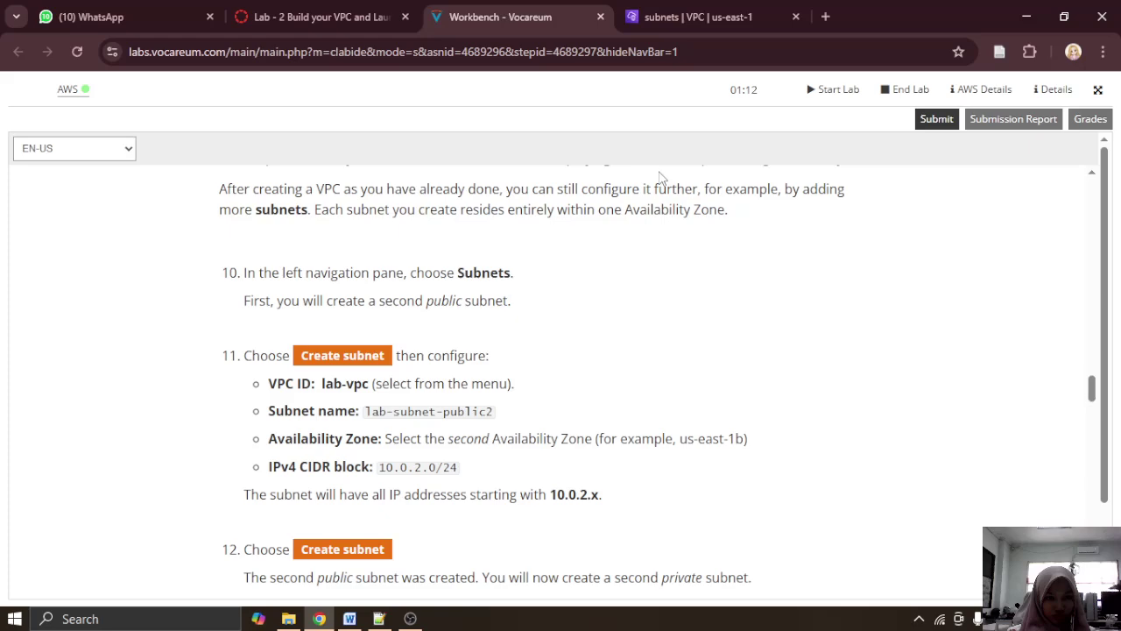
left_click(698, 19)
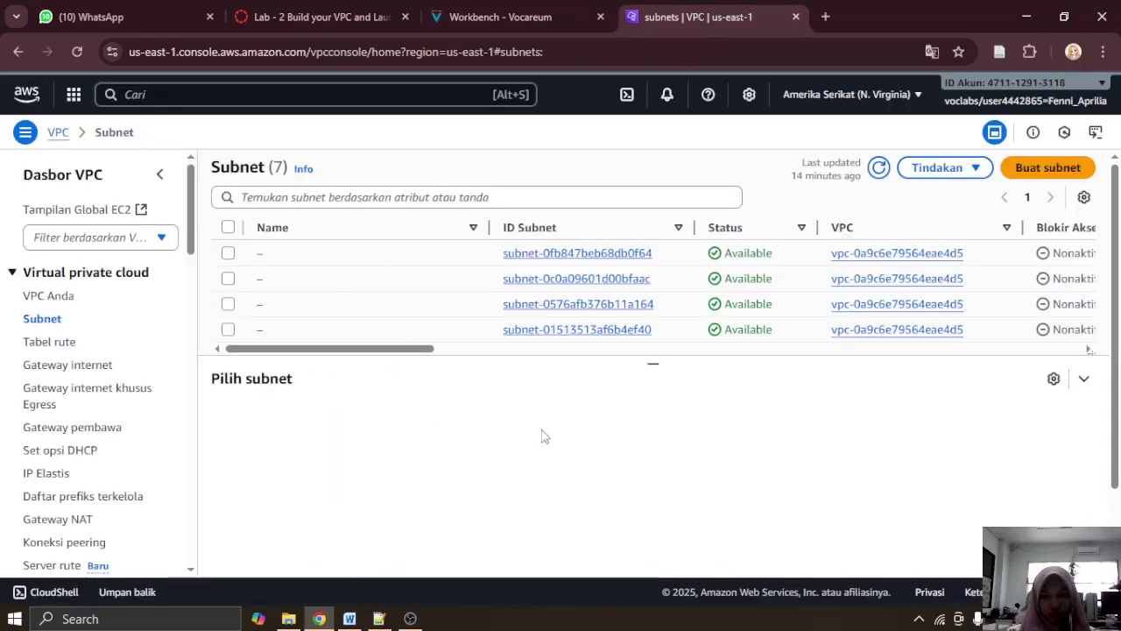
left_click(1050, 171)
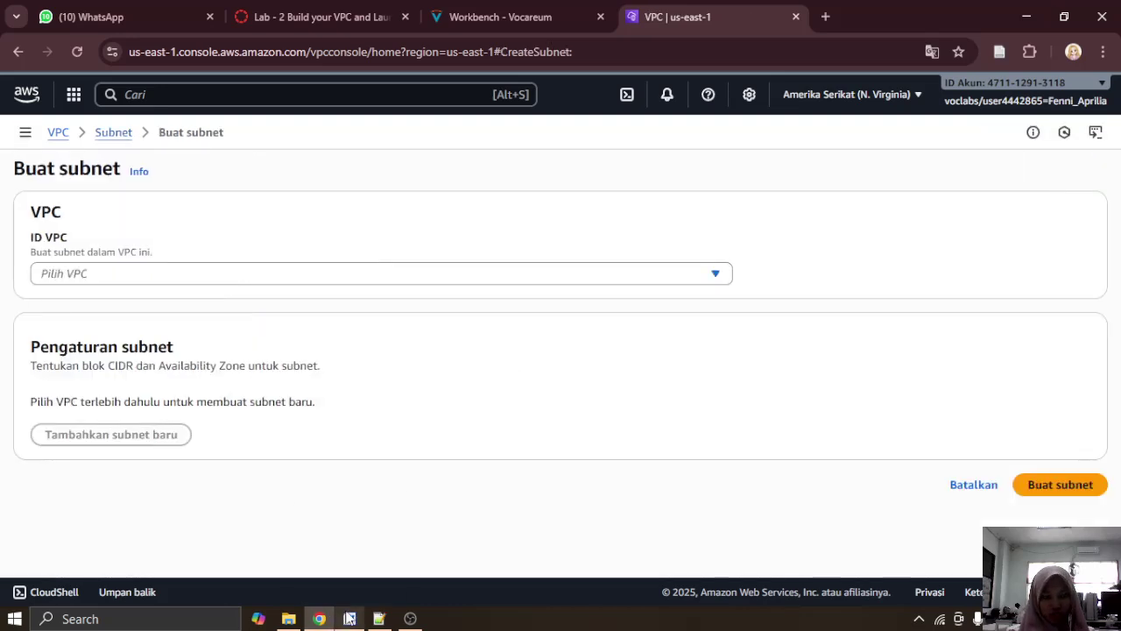
Step: Paste a screenshot of the subnet list into the Word document and return to the browser
left_click(347, 610)
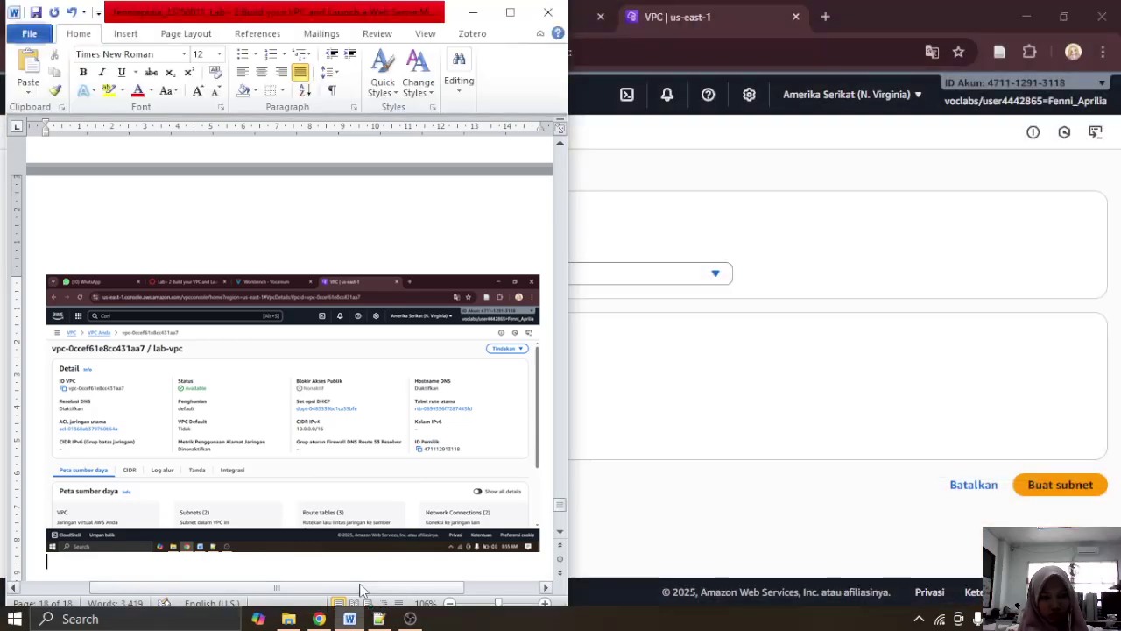
key("ctrl+v")
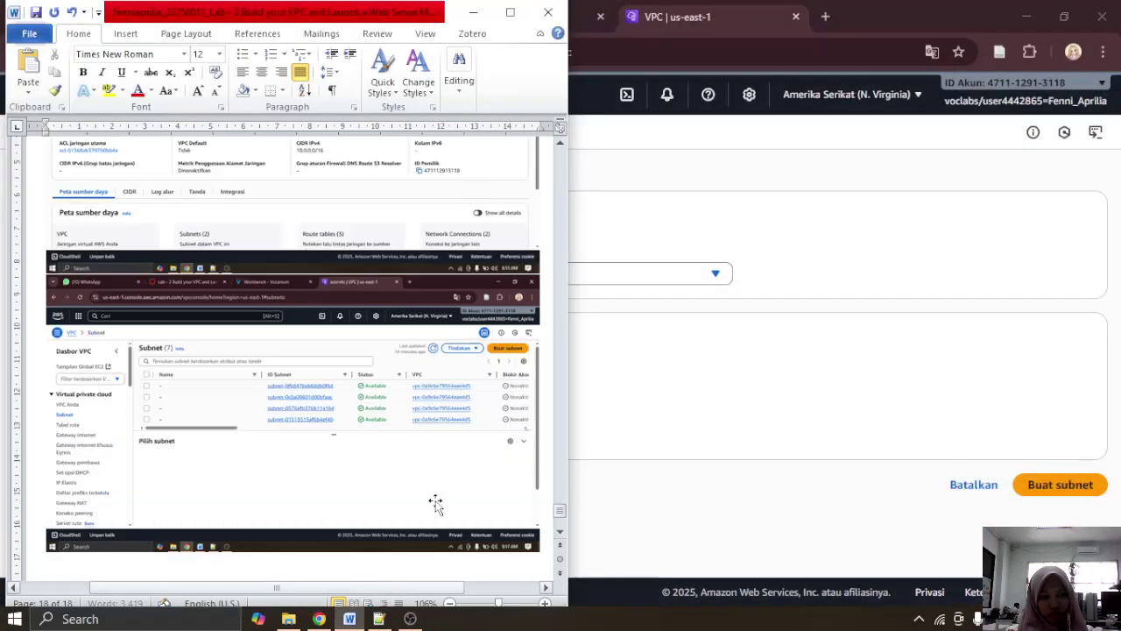
left_click(472, 13)
Step: Check the subnet settings in the lab instructions and select lab-vpc as the VPC for the new subnet
left_click(526, 10)
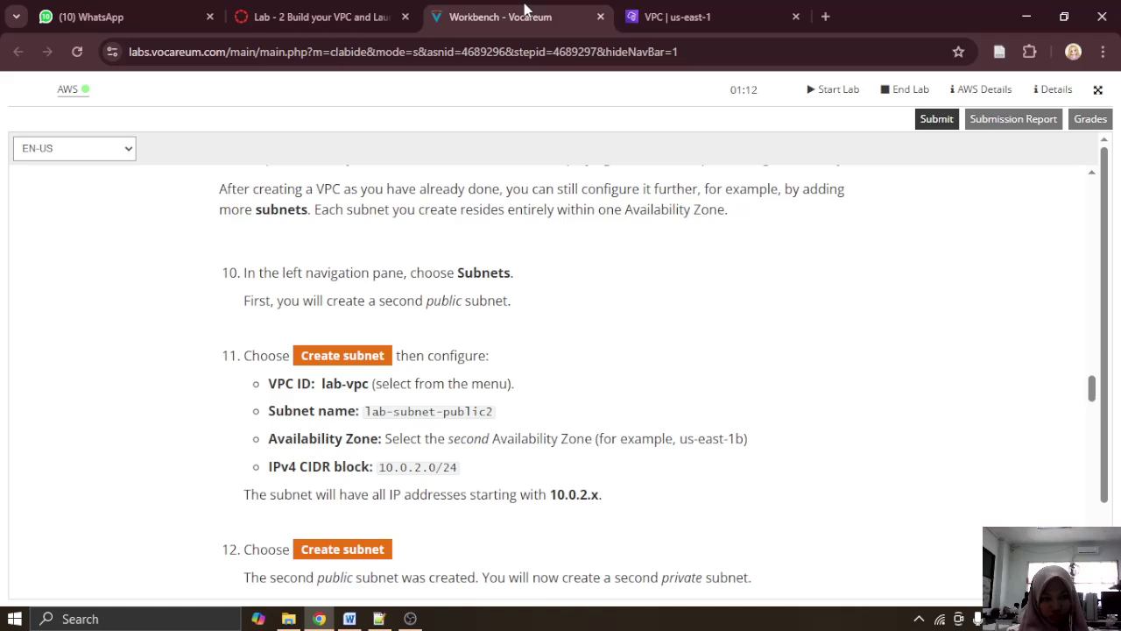
scroll(506, 300, "down", 1)
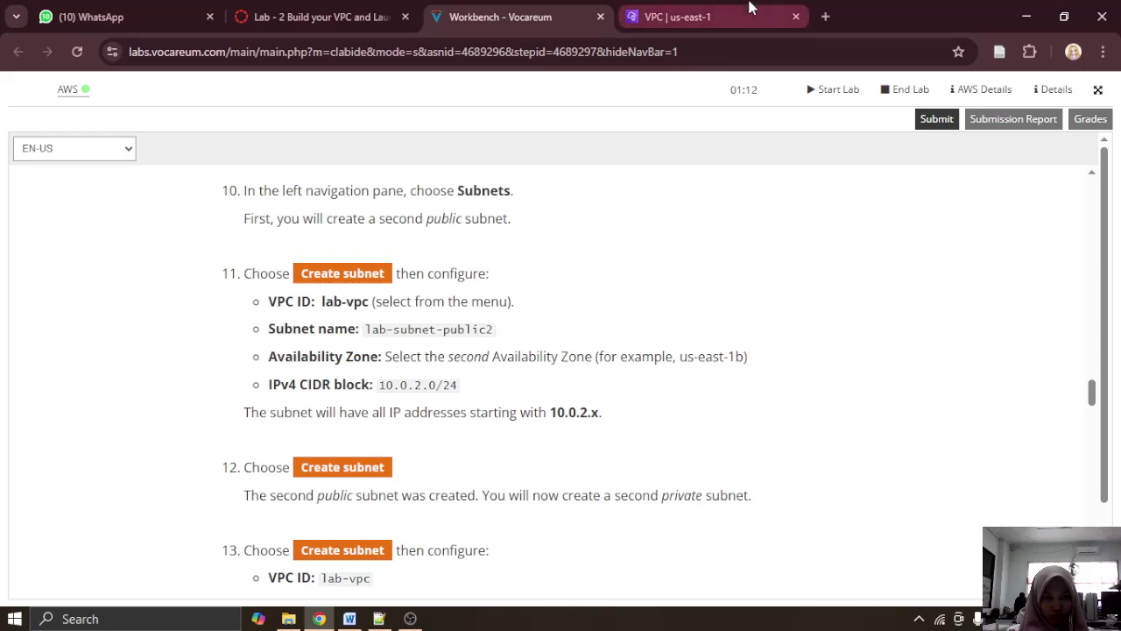
left_click(683, 13)
left_click(305, 282)
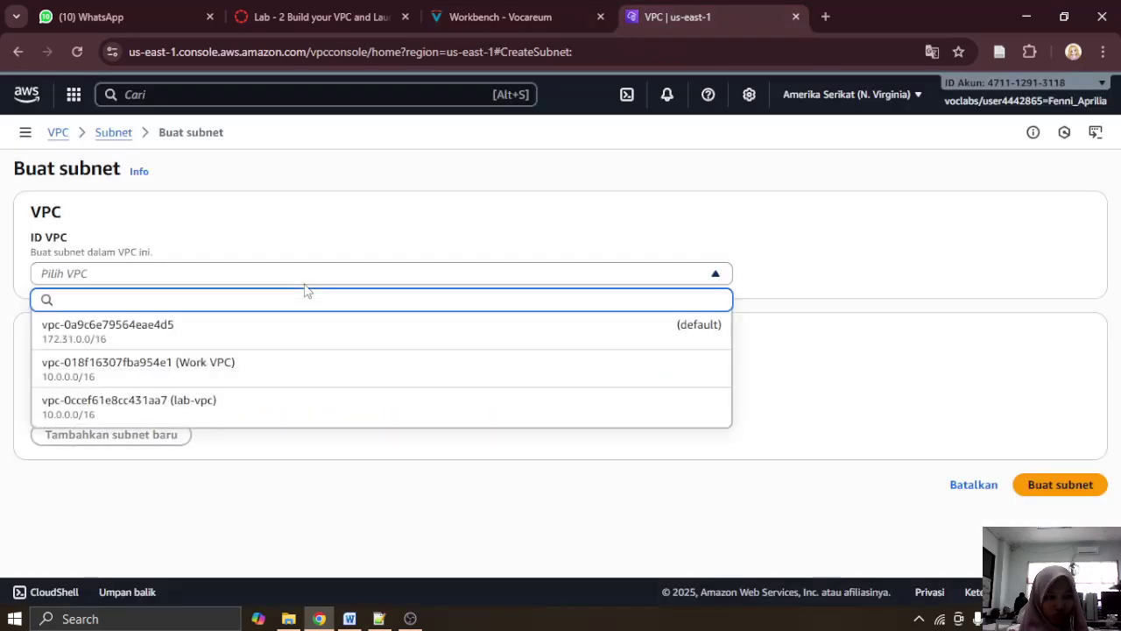
left_click(267, 408)
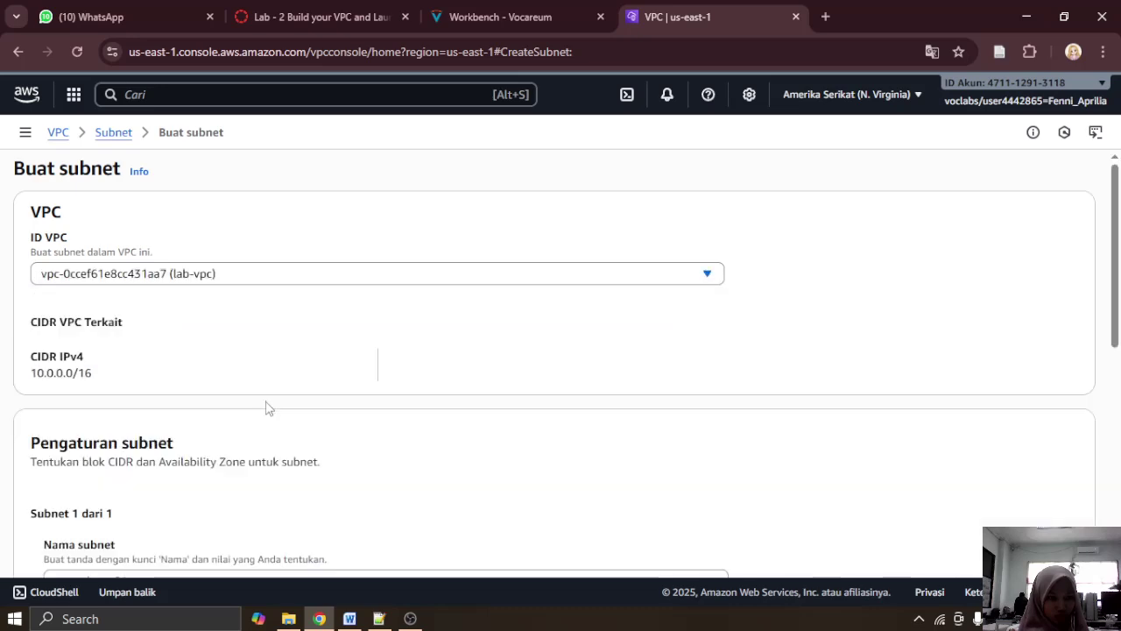
Step: Look up the subnet name in step 11 of the lab and name the new subnet lab-subnet-public2
left_click(505, 8)
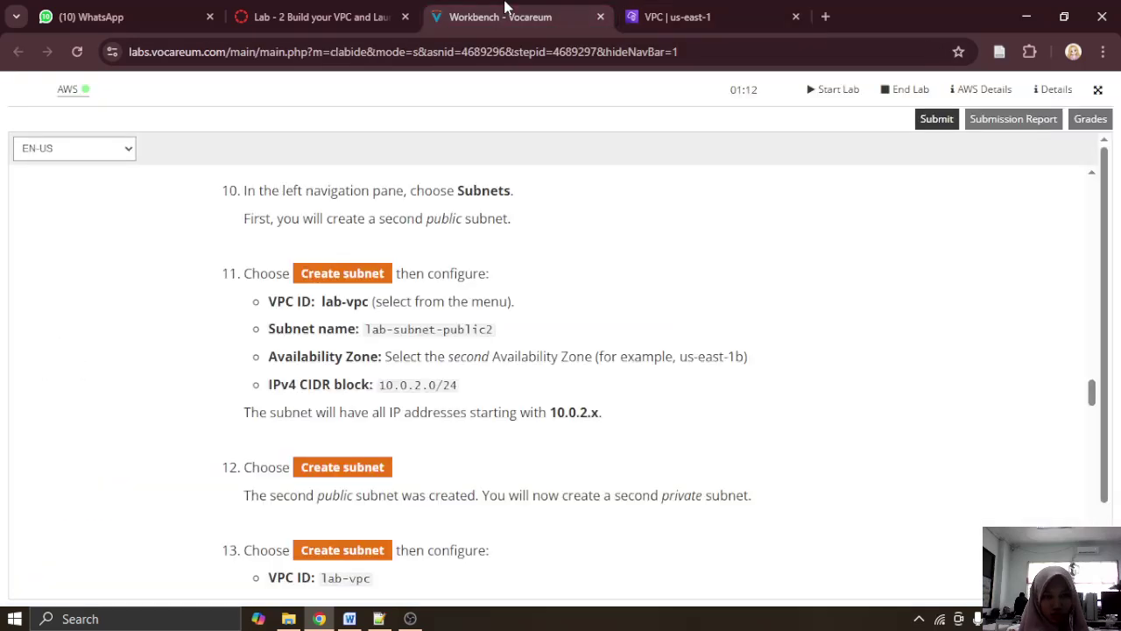
left_click(725, 7)
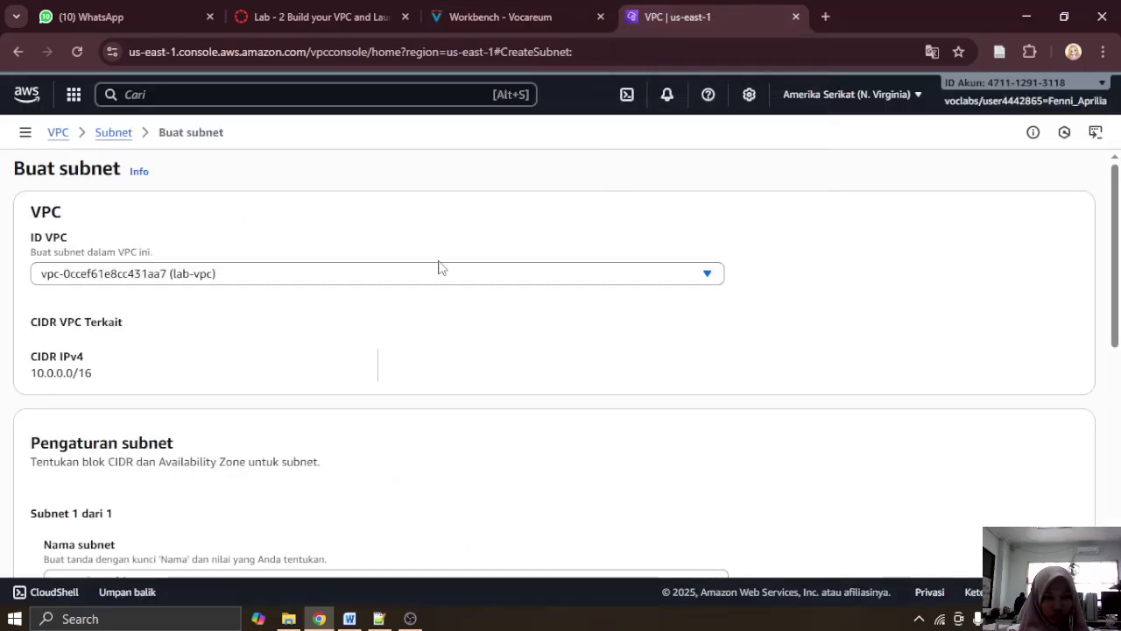
scroll(392, 283, "down", 1)
scroll(393, 283, "down", 2)
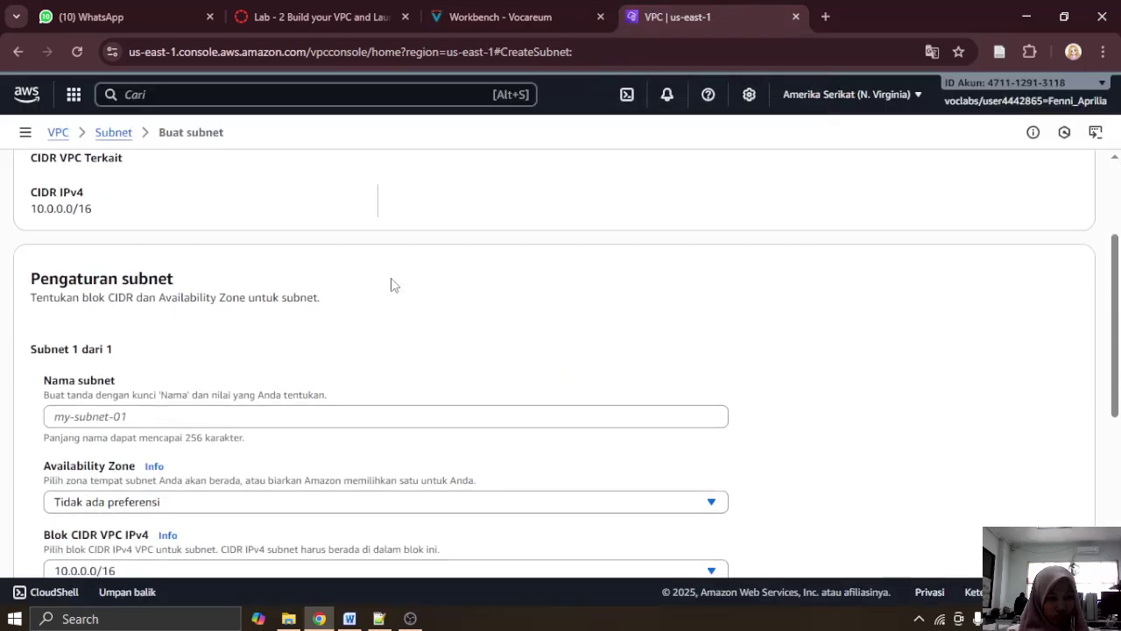
left_click(356, 334)
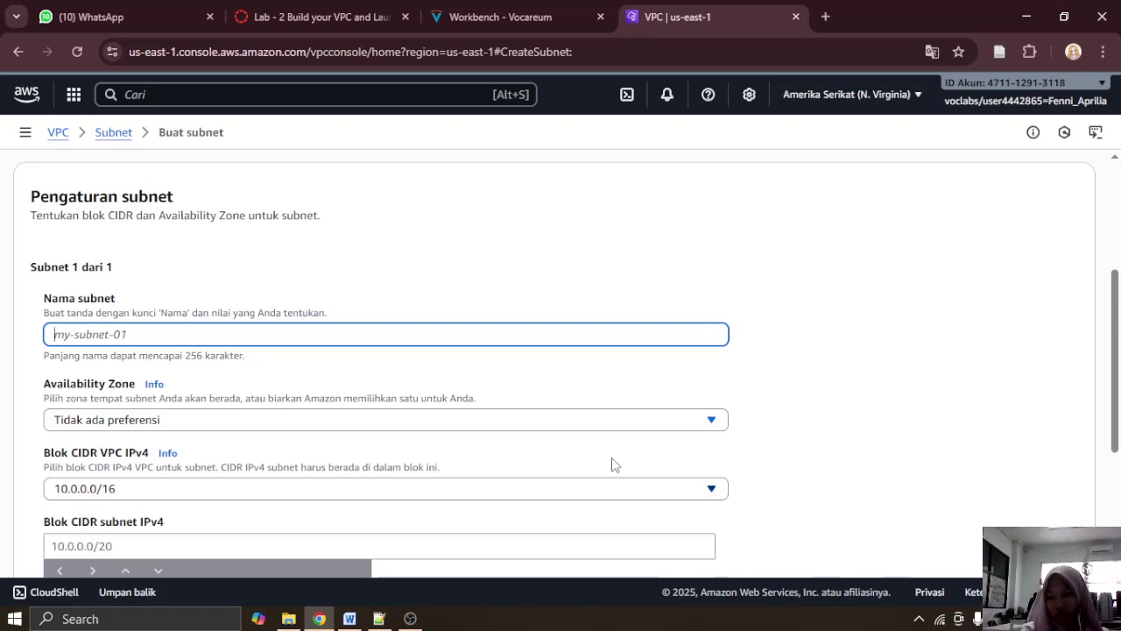
type("lab-subnet-public2")
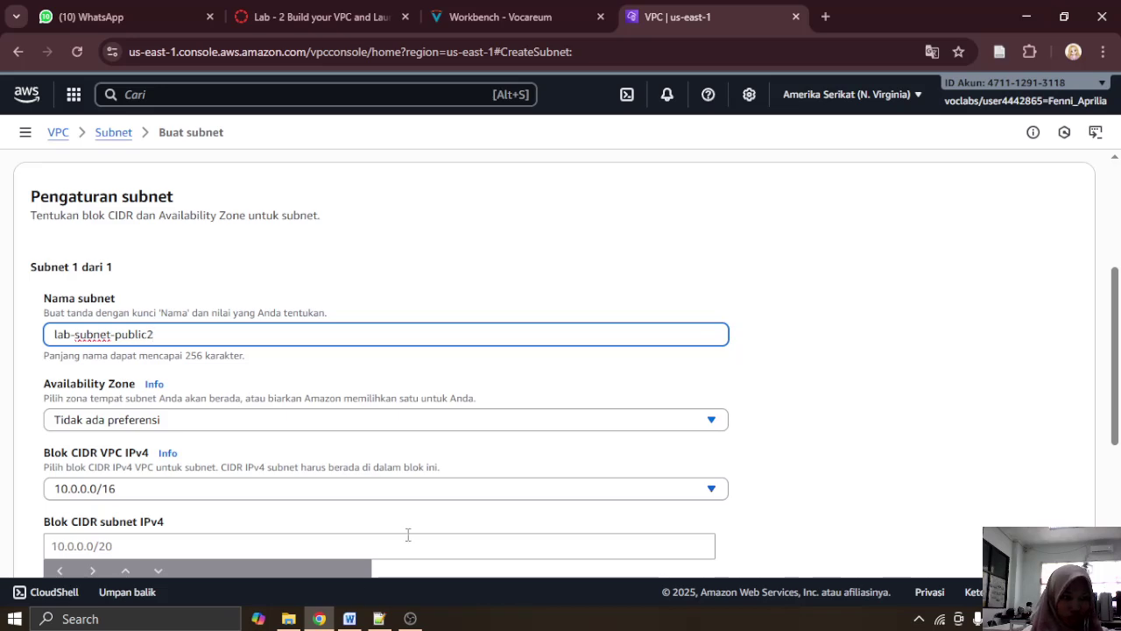
Step: Set the new subnet's Availability Zone to United States (N. Virginia) / use1-az2 (us-east-1b), as the lab instructions require
left_click(480, 19)
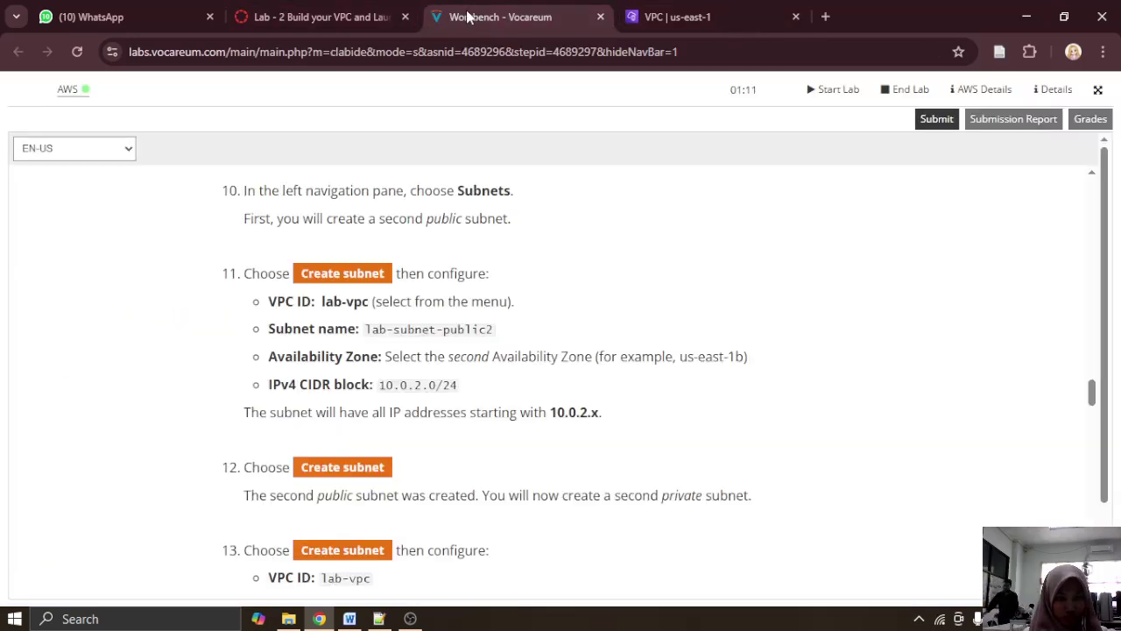
left_click(692, 10)
scroll(463, 288, "down", 1)
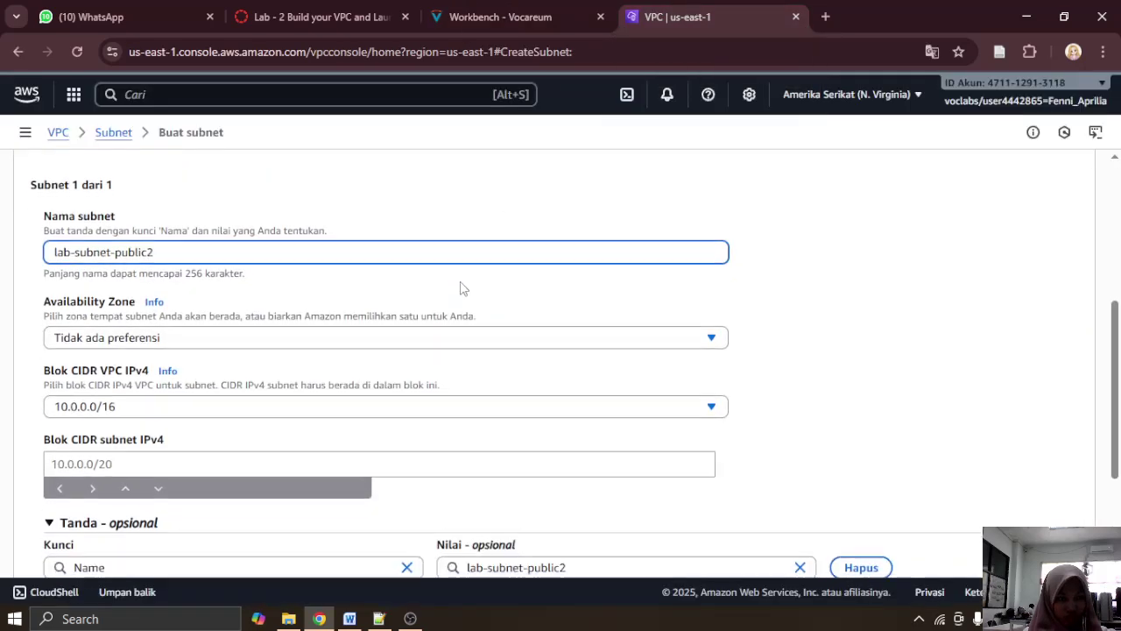
left_click(426, 340)
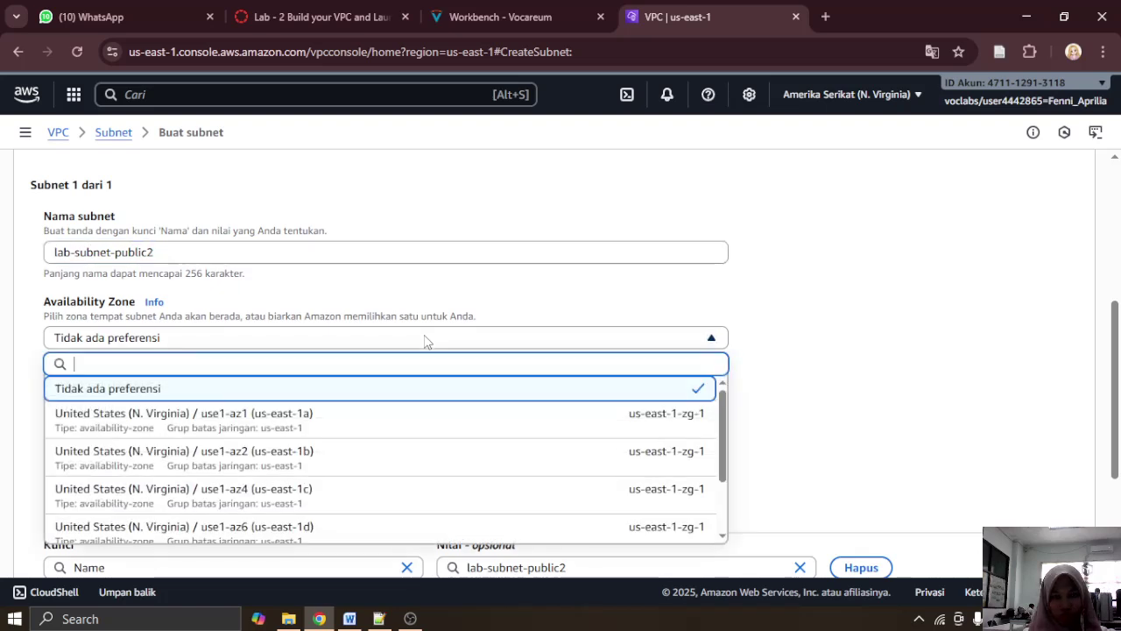
left_click(400, 455)
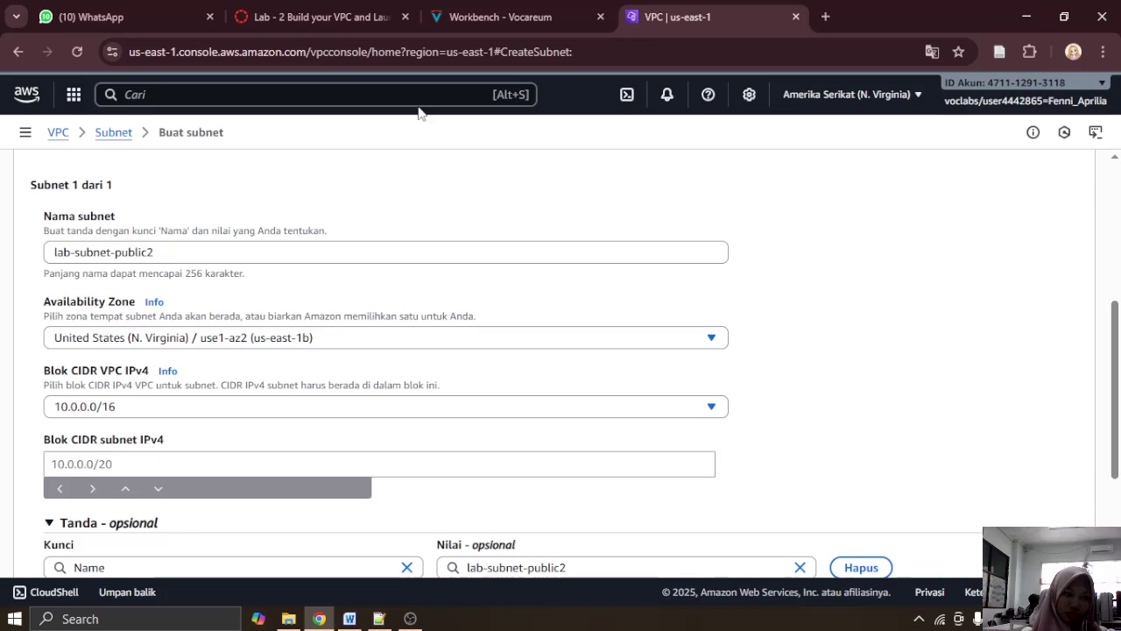
Step: Choose 10.0.0.0/16 as the IPv4 VPC CIDR block for the new subnet and compare the CIDR settings with the lab instructions
left_click(505, 11)
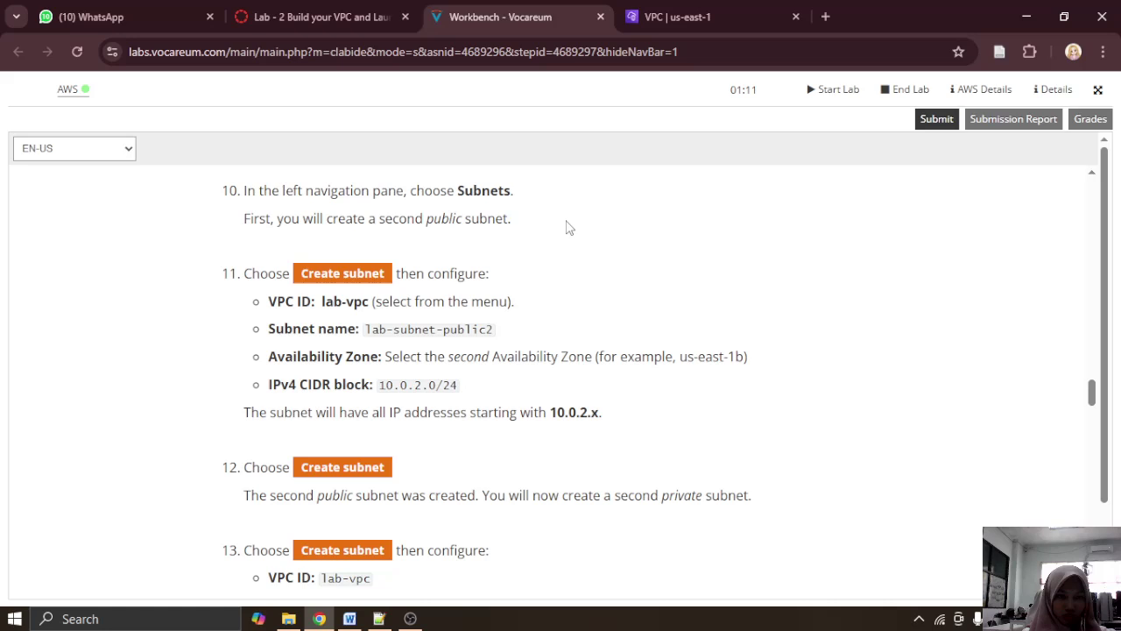
scroll(567, 228, "down", 1)
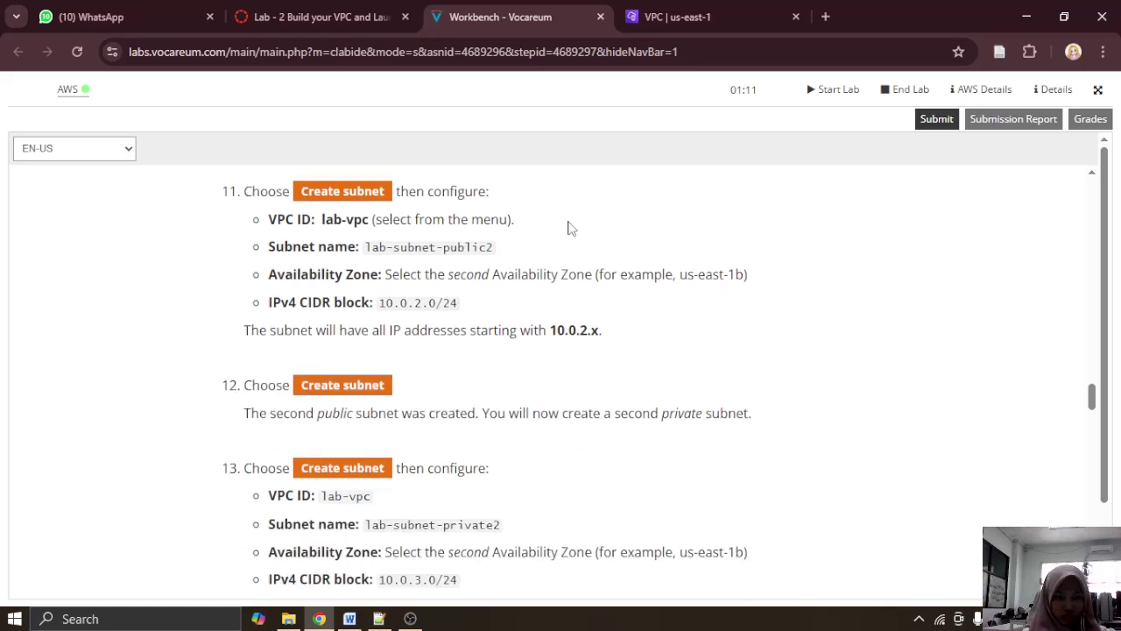
left_click(715, 13)
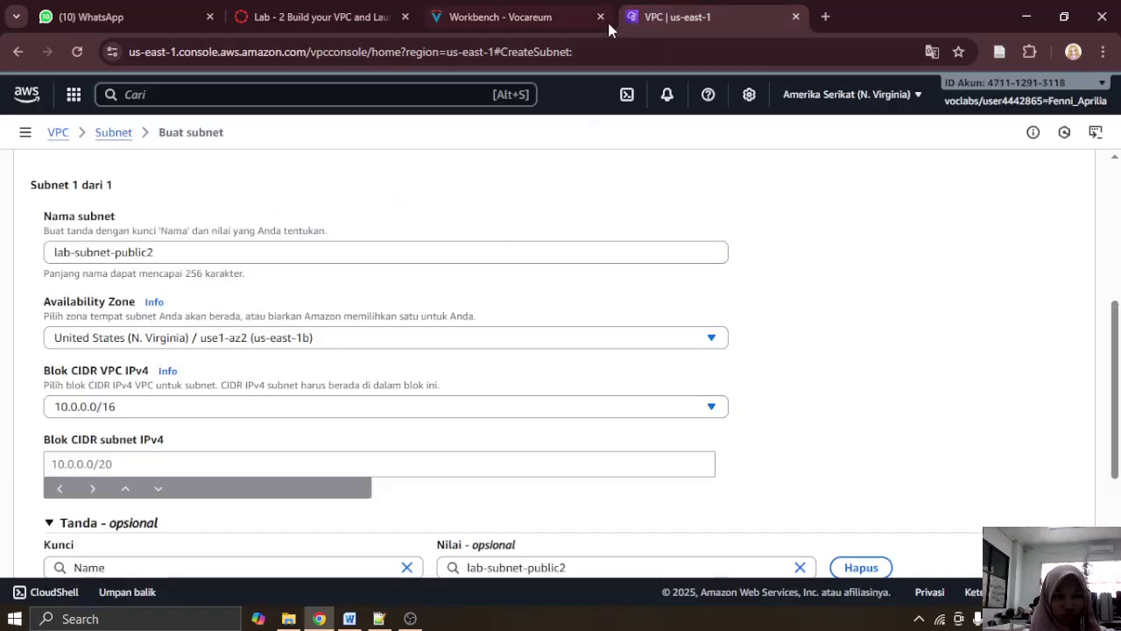
left_click(530, 11)
left_click(702, 8)
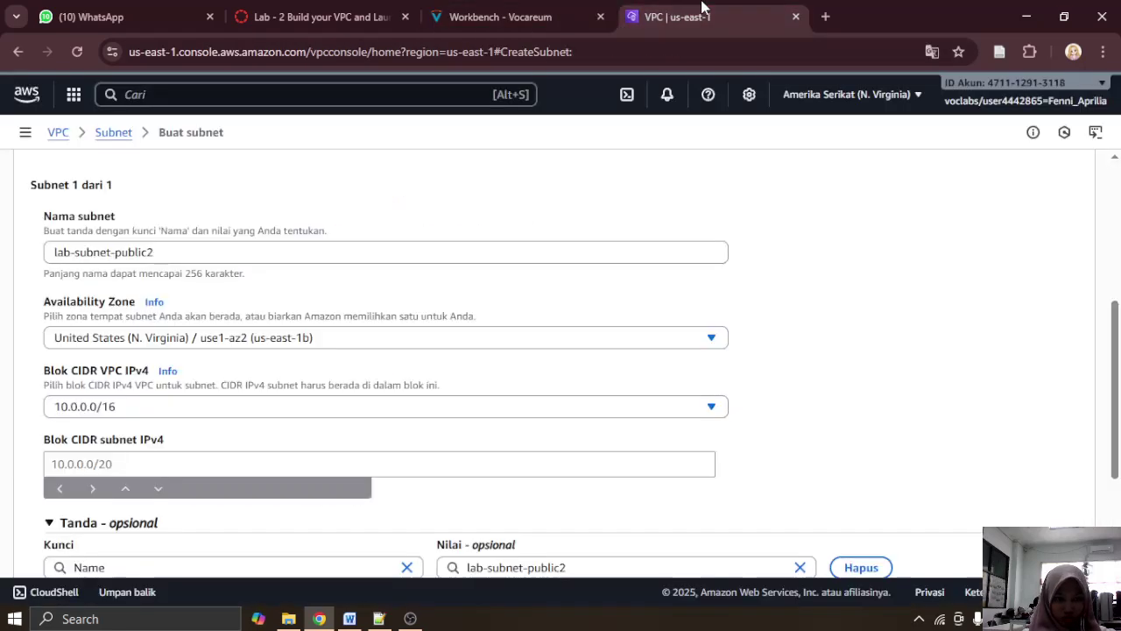
left_click(156, 406)
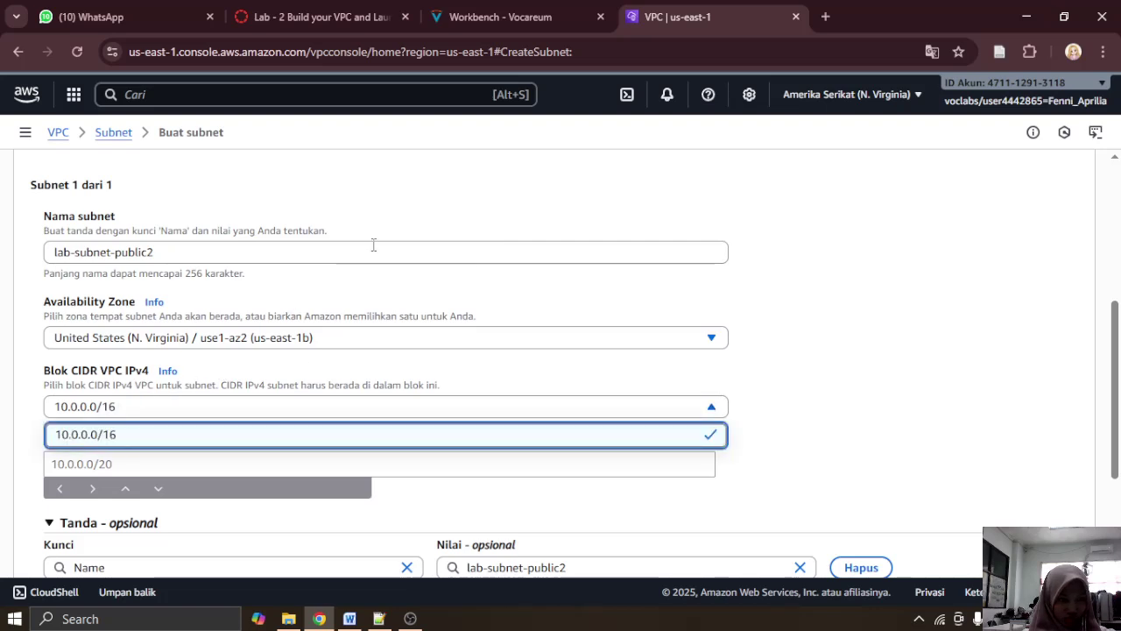
left_click(417, 442)
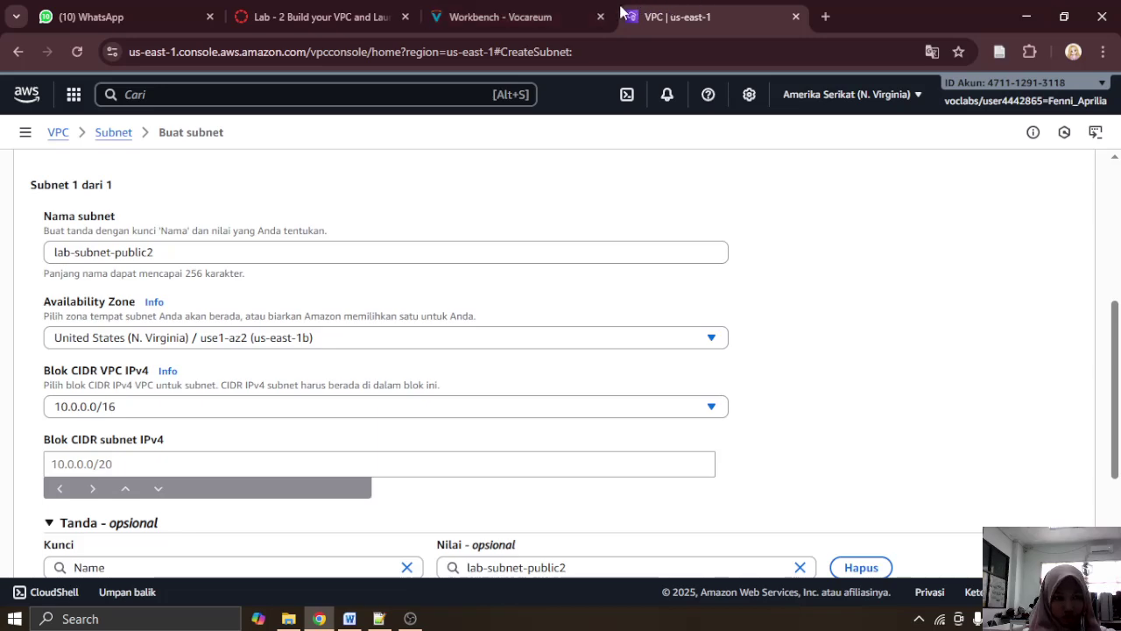
left_click(505, 11)
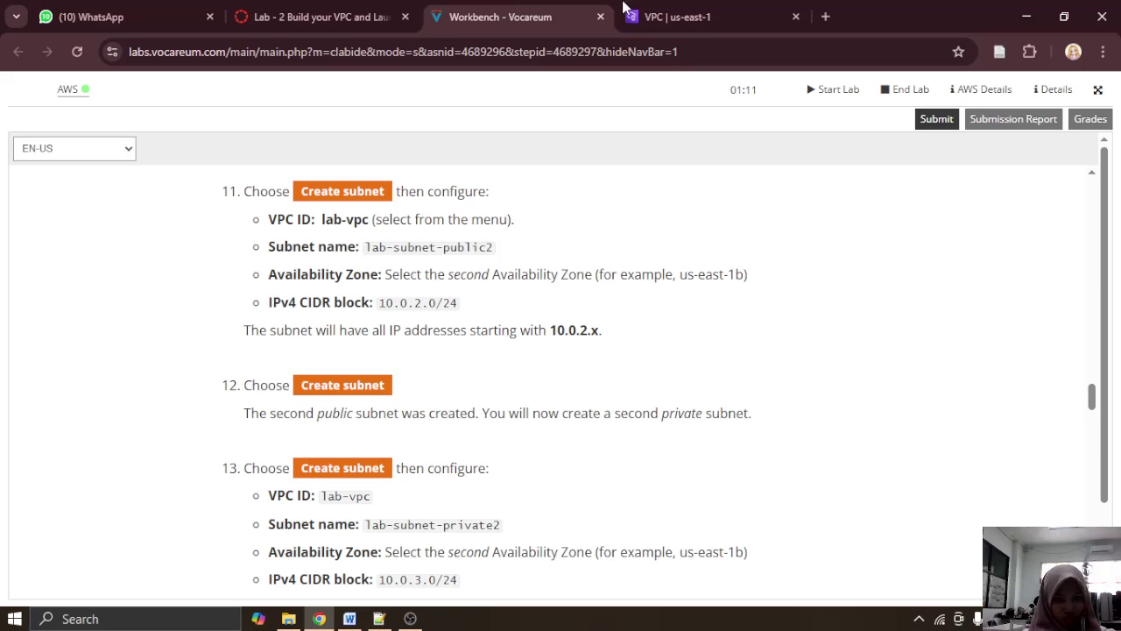
left_click(689, 7)
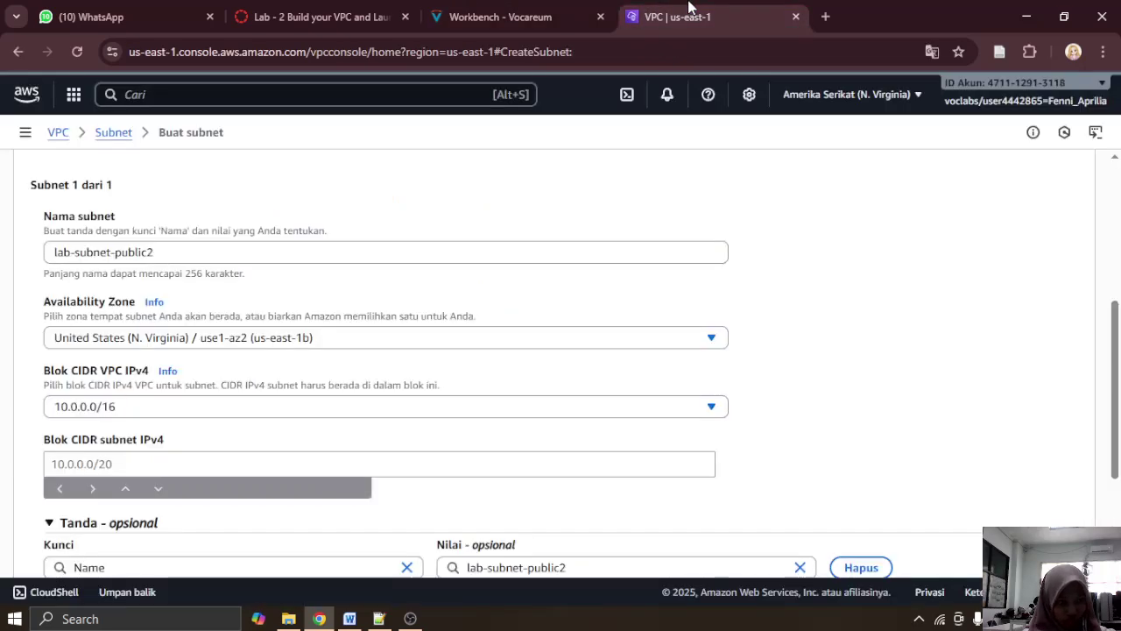
Step: Look up the IPv4 CIDR block in step 11 of the lab and set the subnet's CIDR block to 10.0.2.0/24
scroll(583, 263, "down", 2)
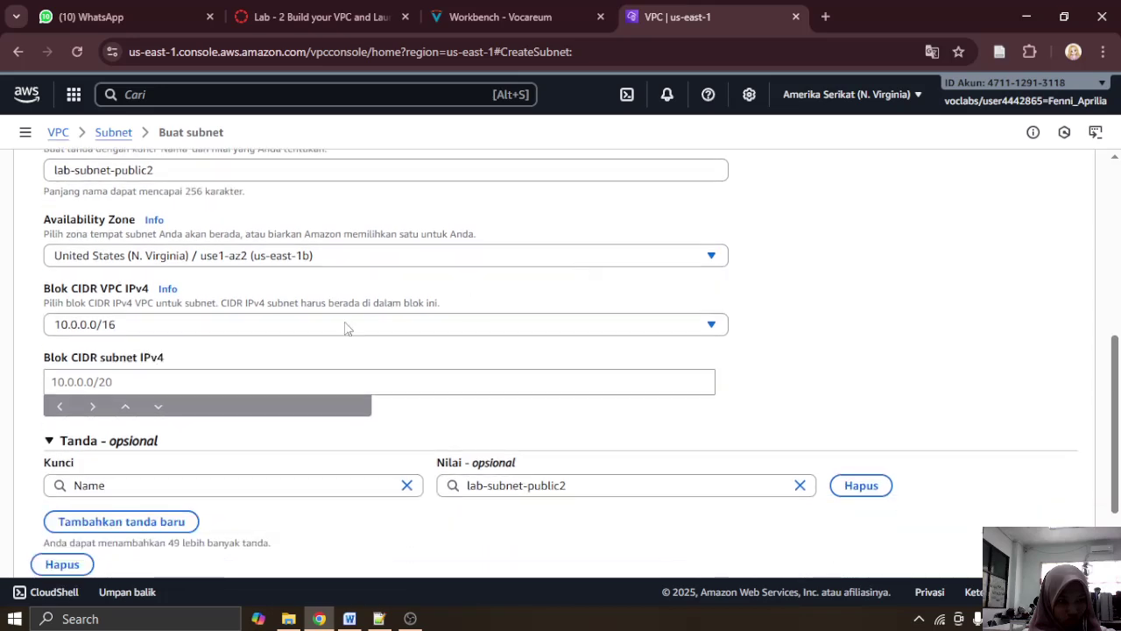
left_click(522, 7)
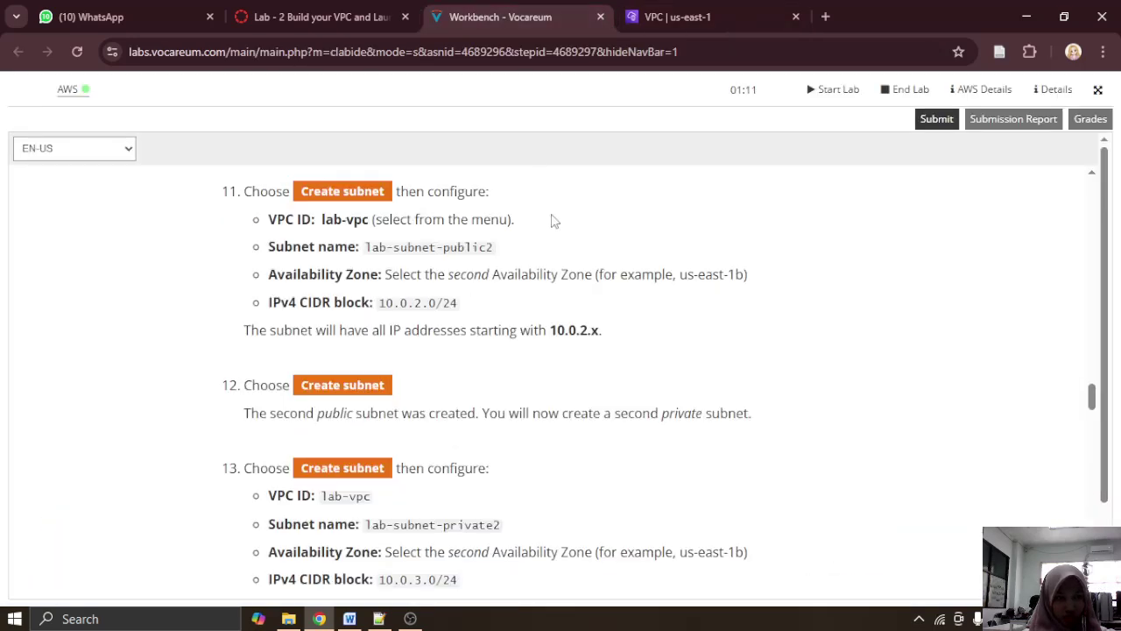
scroll(553, 263, "down", 2)
scroll(552, 255, "up", 2)
left_click(744, 8)
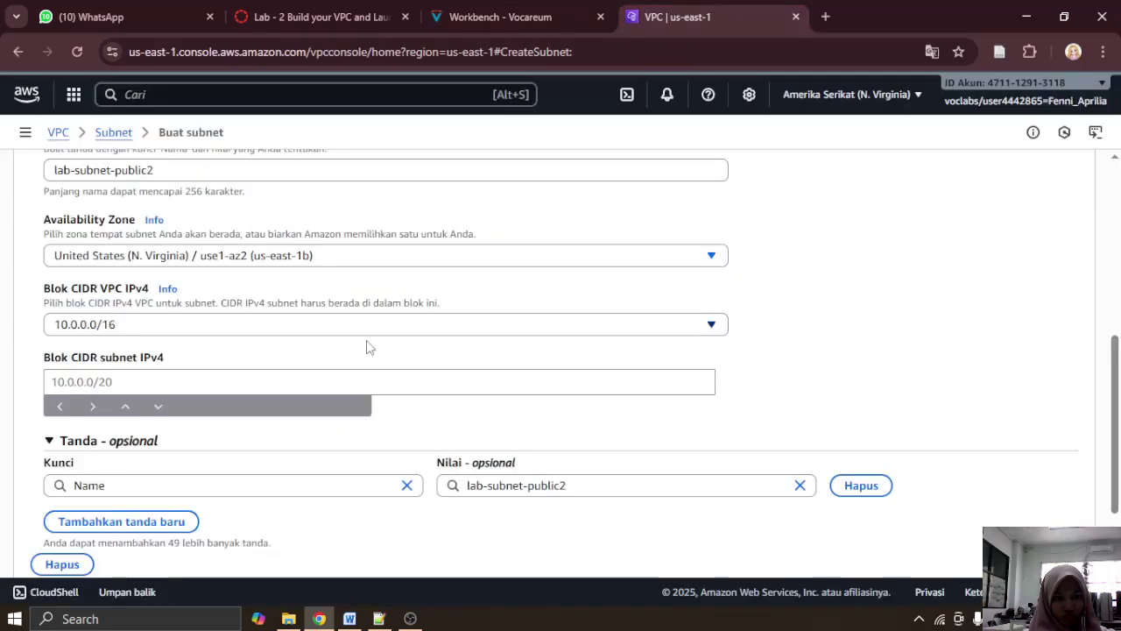
left_click(288, 383)
type("10.0")
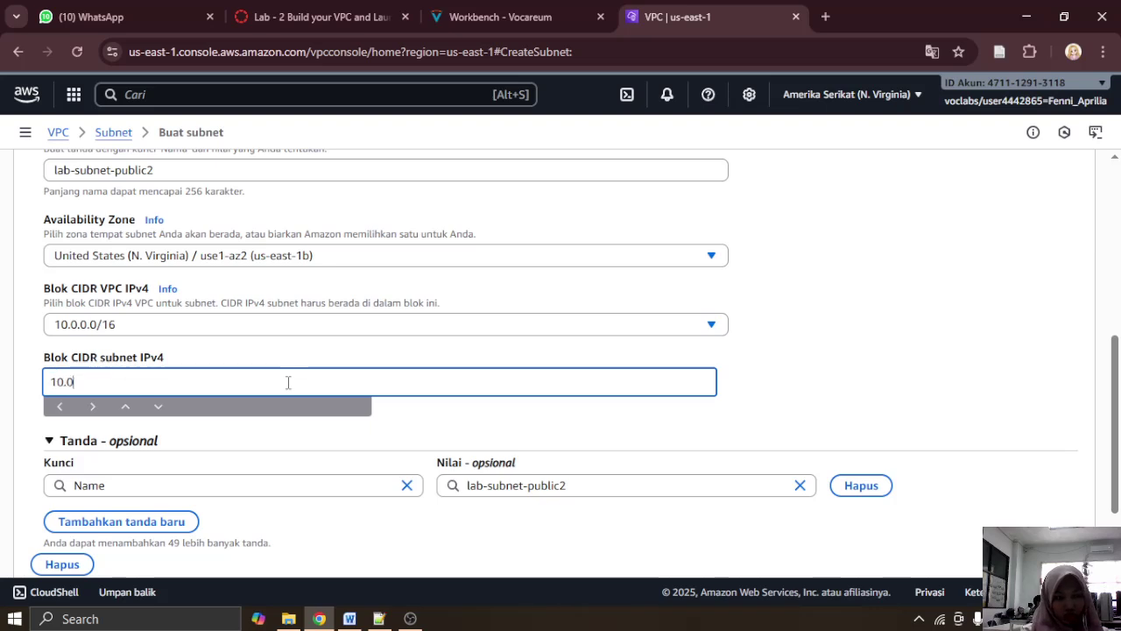
type(".2.0")
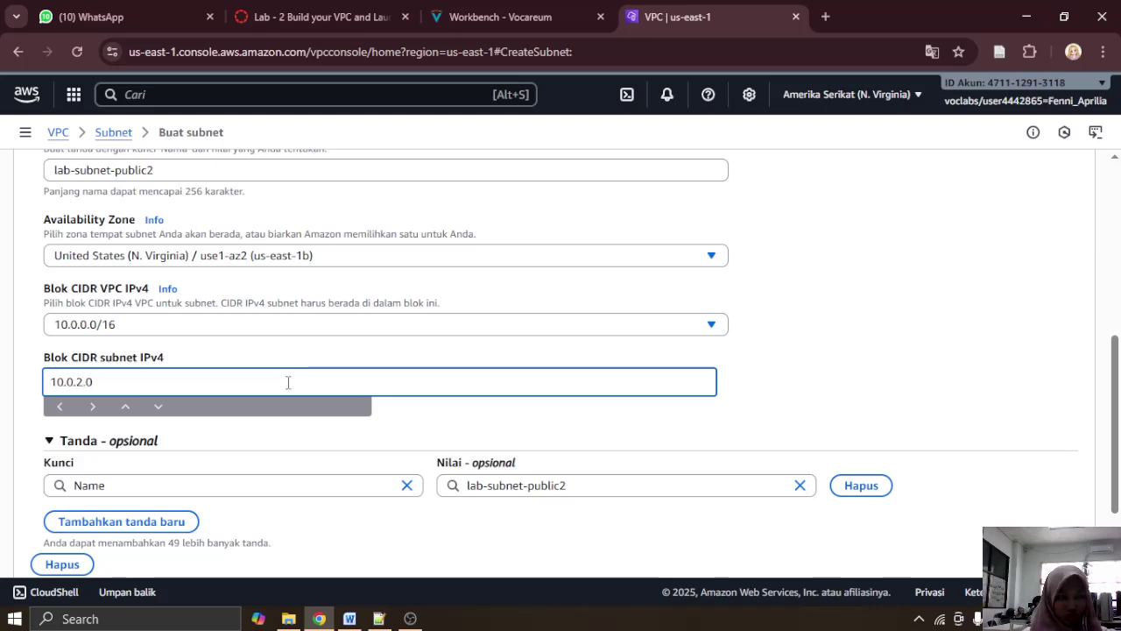
left_click(499, 11)
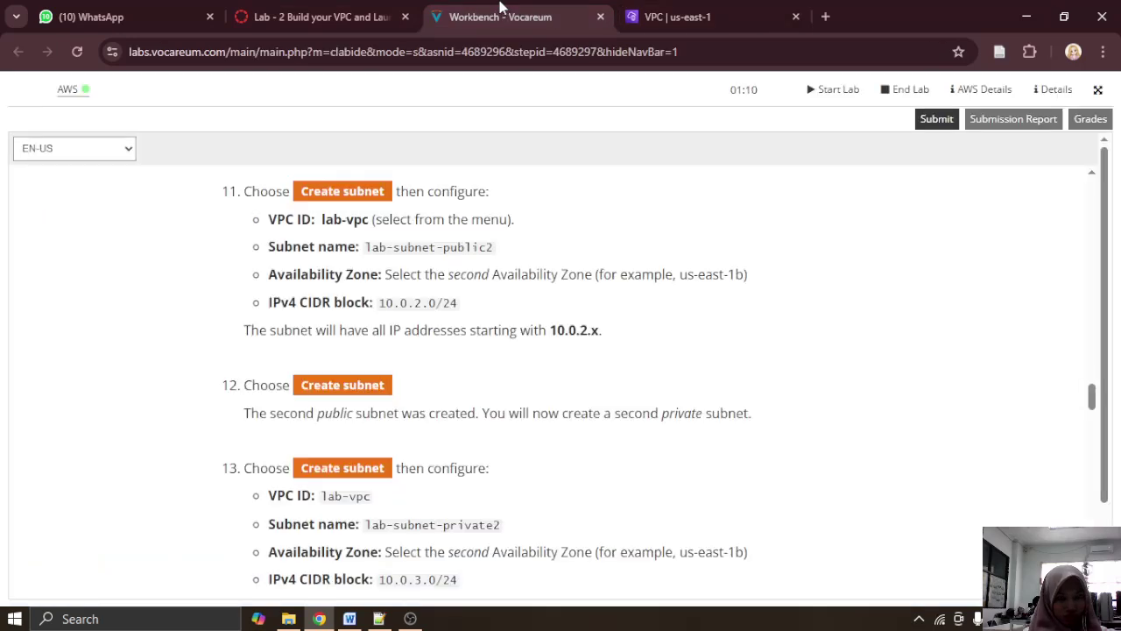
left_click(711, 11)
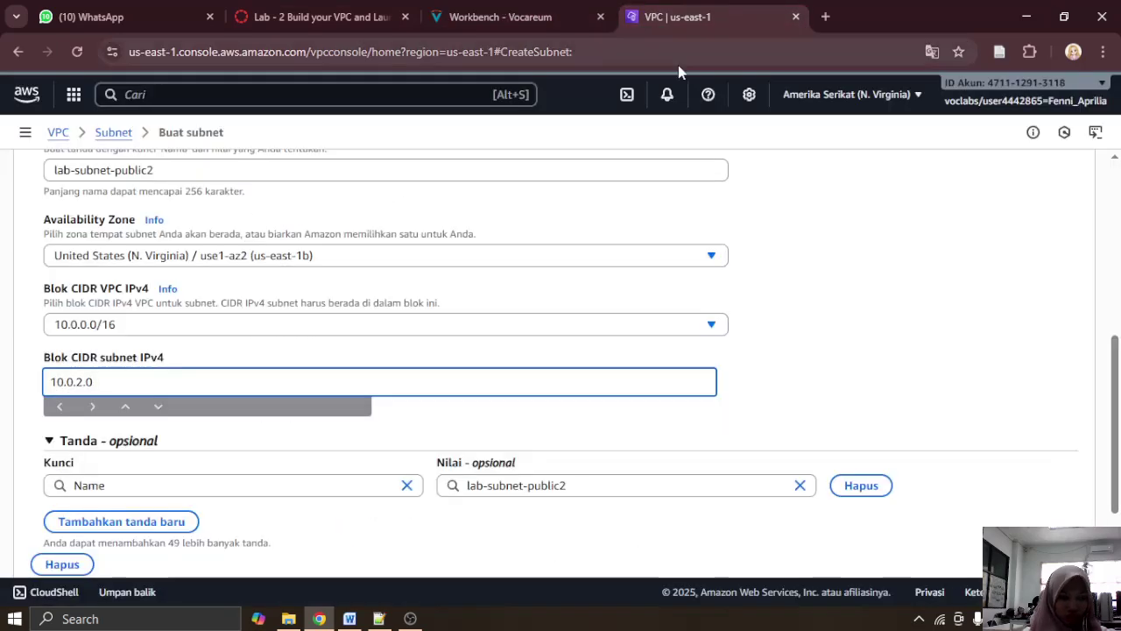
type("/24")
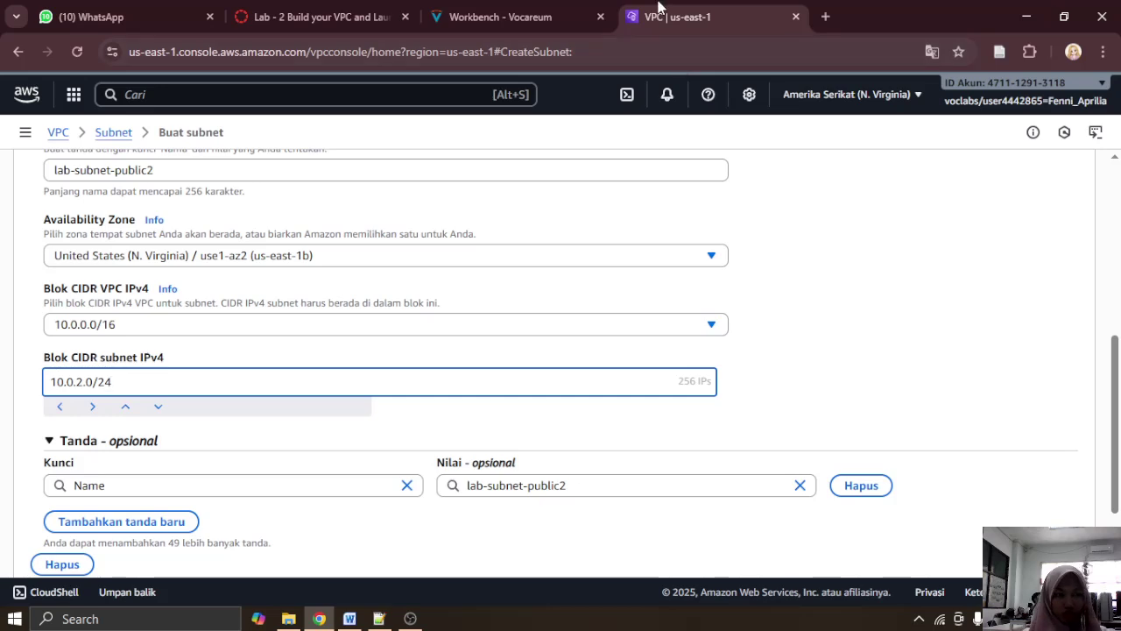
Step: Compare the VPC and subnet CIDR settings of lab-subnet-public2 with step 11 of the lab instructions
left_click(526, 14)
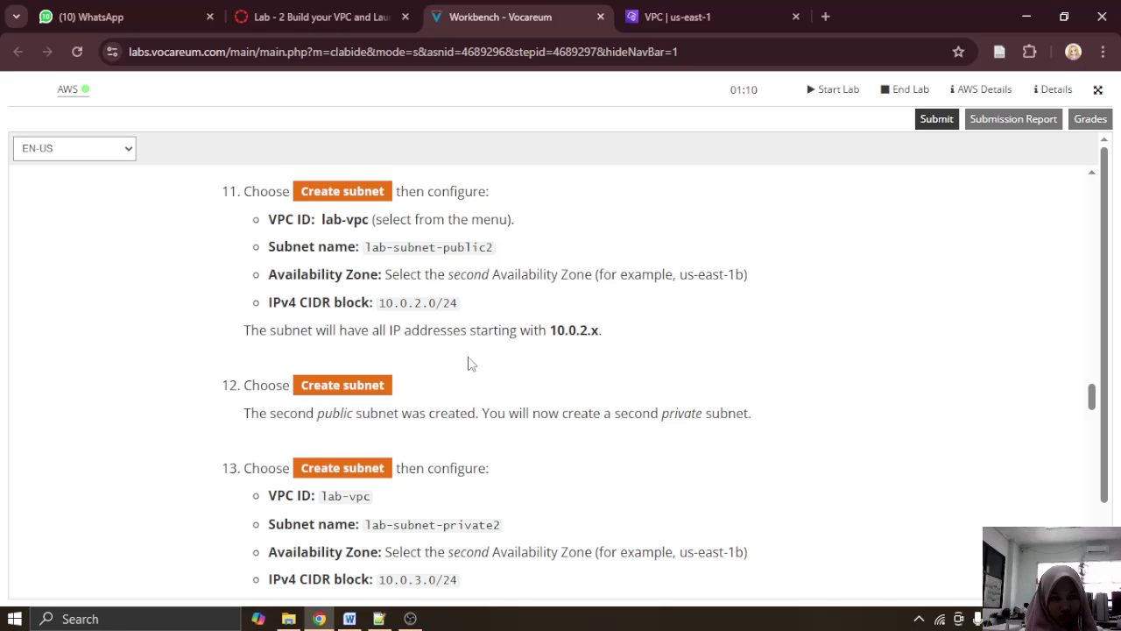
left_click(688, 12)
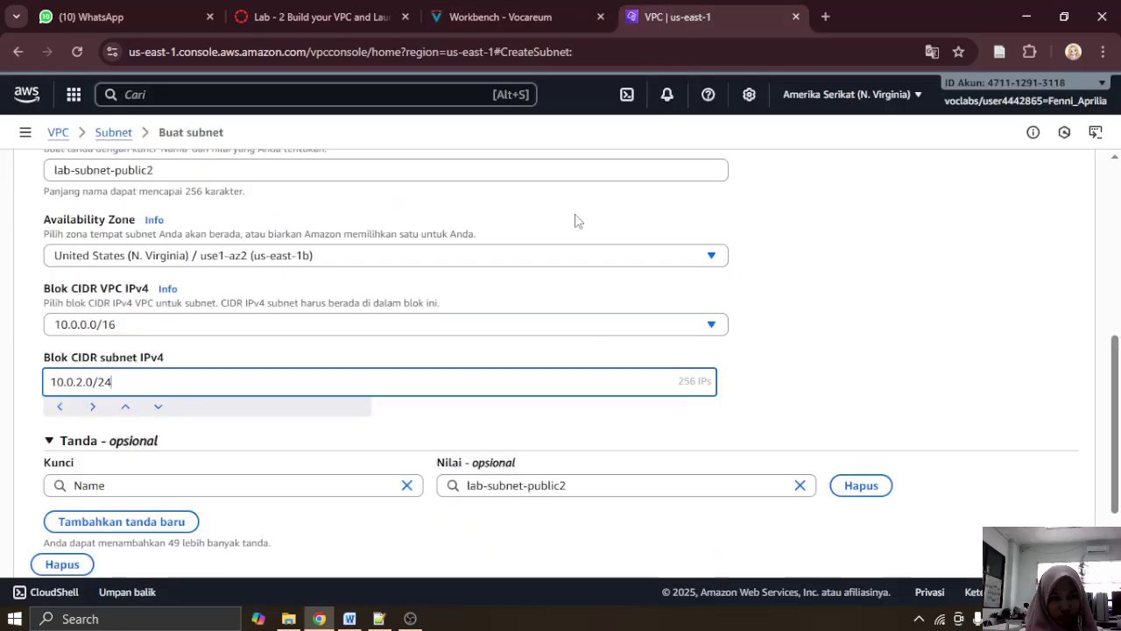
left_click(301, 320)
left_click(261, 328)
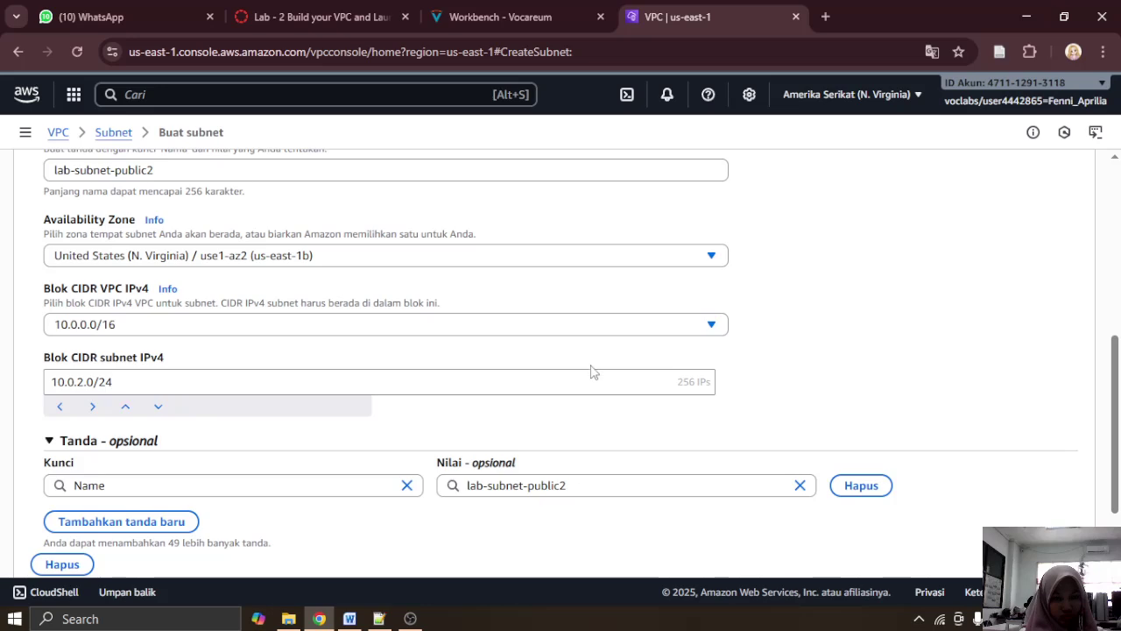
Step: Add a screenshot of the completed lab-subnet-public2 settings to the end of the Word report
scroll(871, 392, "down", 2)
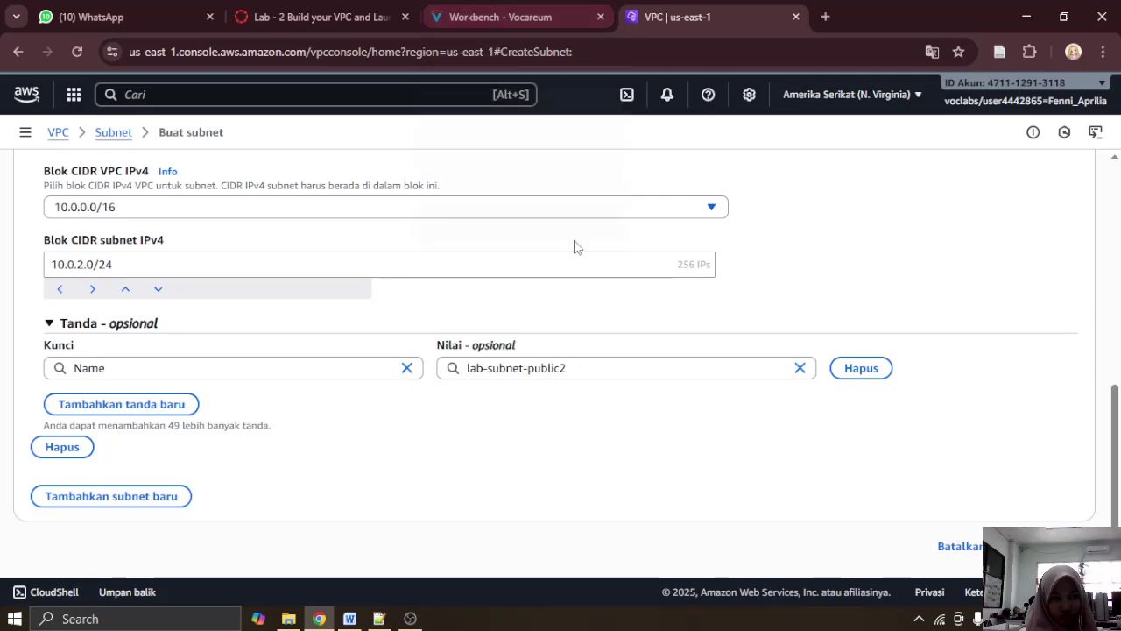
scroll(575, 247, "up", 3)
scroll(574, 247, "up", 1)
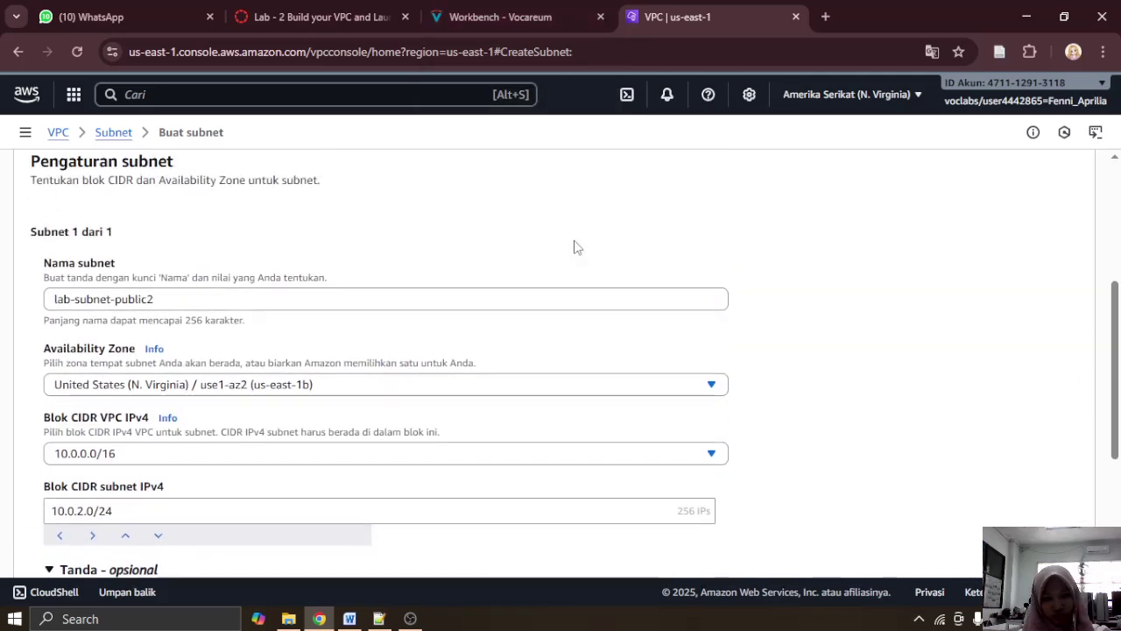
left_click(350, 618)
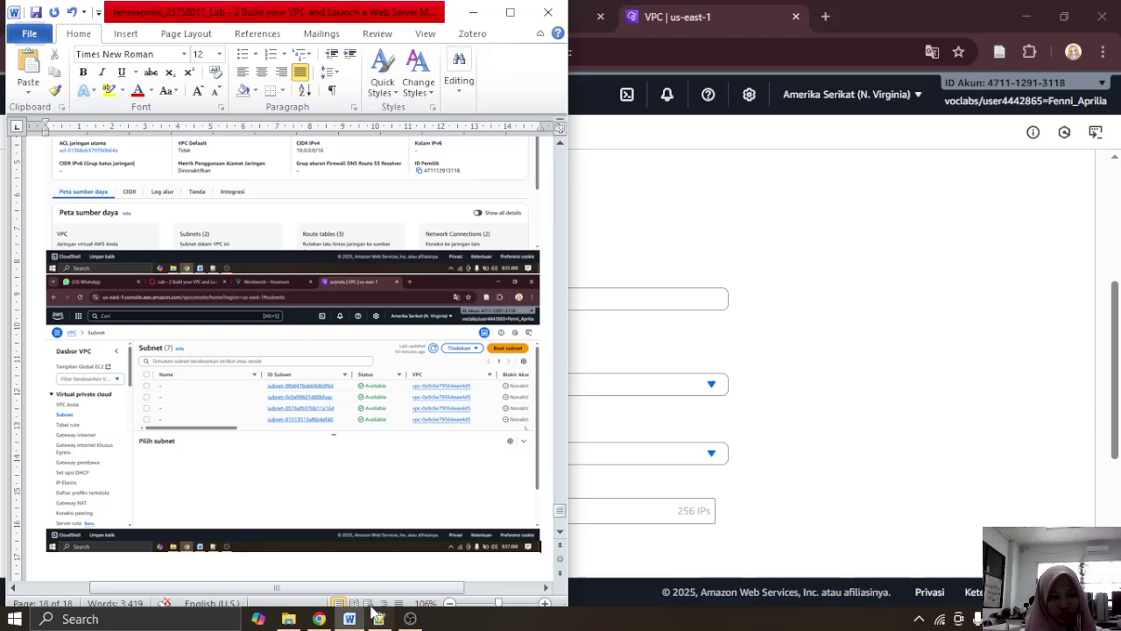
key("ctrl+v")
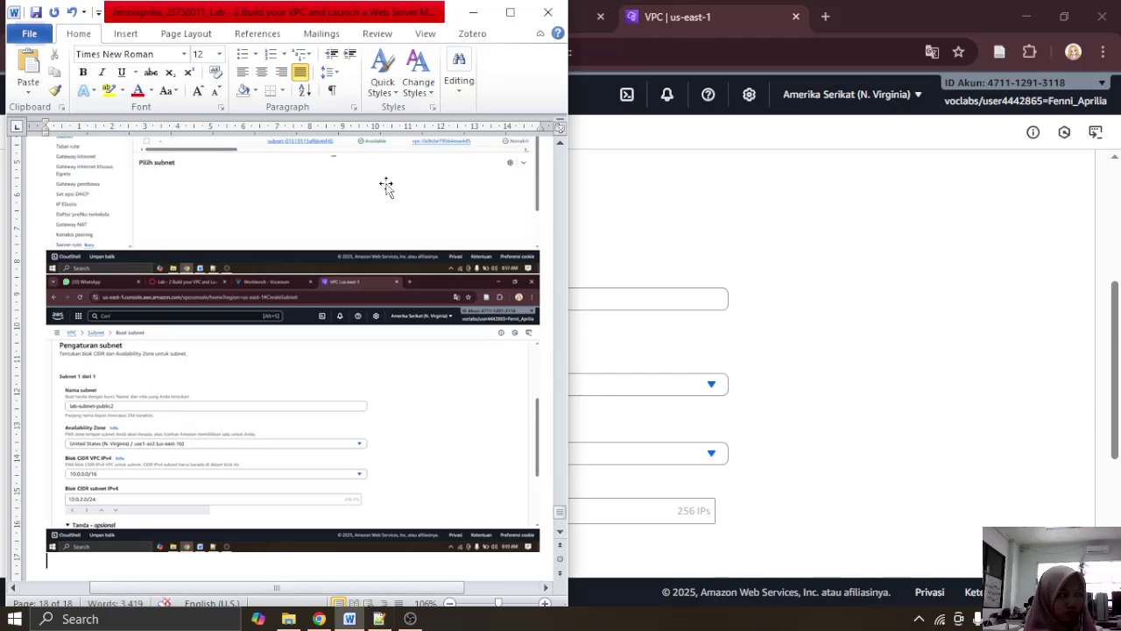
left_click(471, 14)
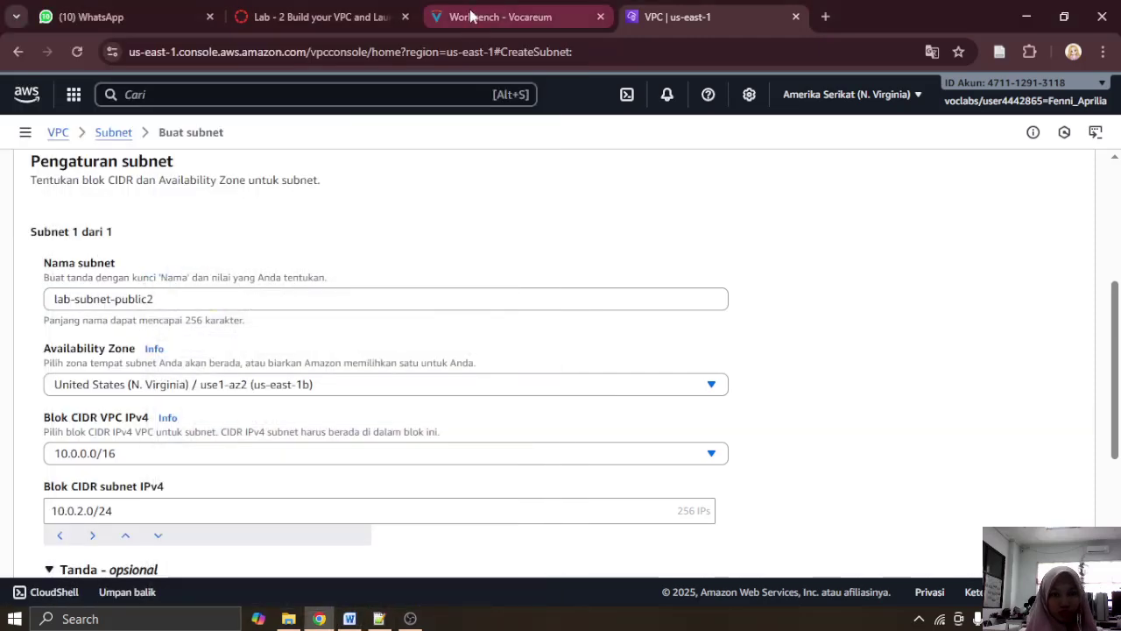
Step: Recheck step 11 of the lab instructions and create the subnet lab-subnet-public2
left_click(471, 16)
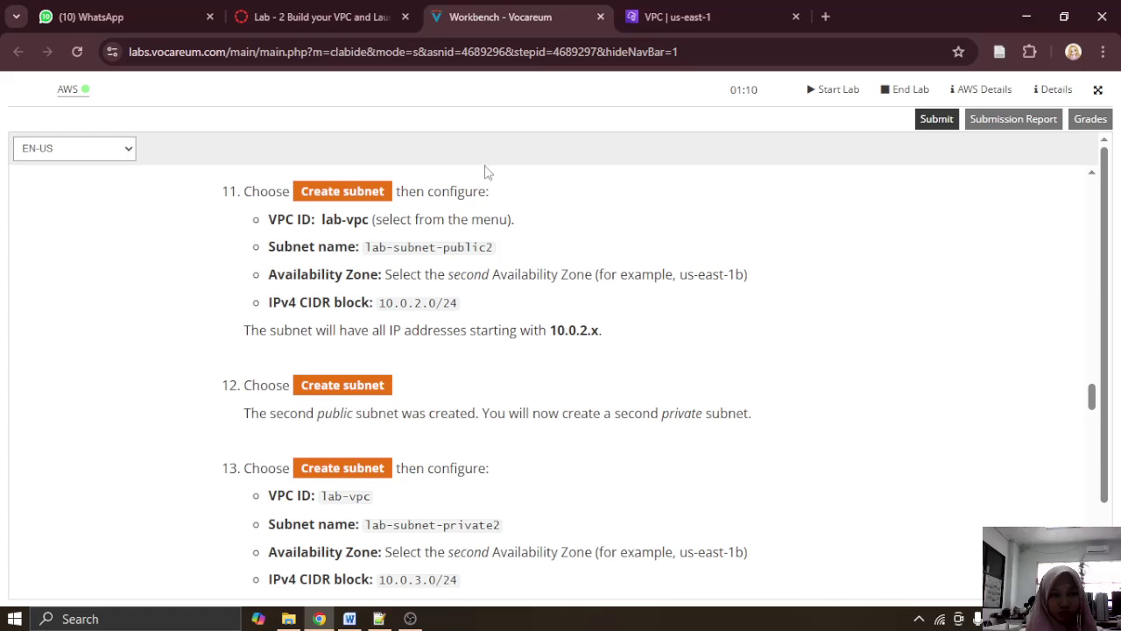
left_click(673, 9)
scroll(561, 440, "down", 3)
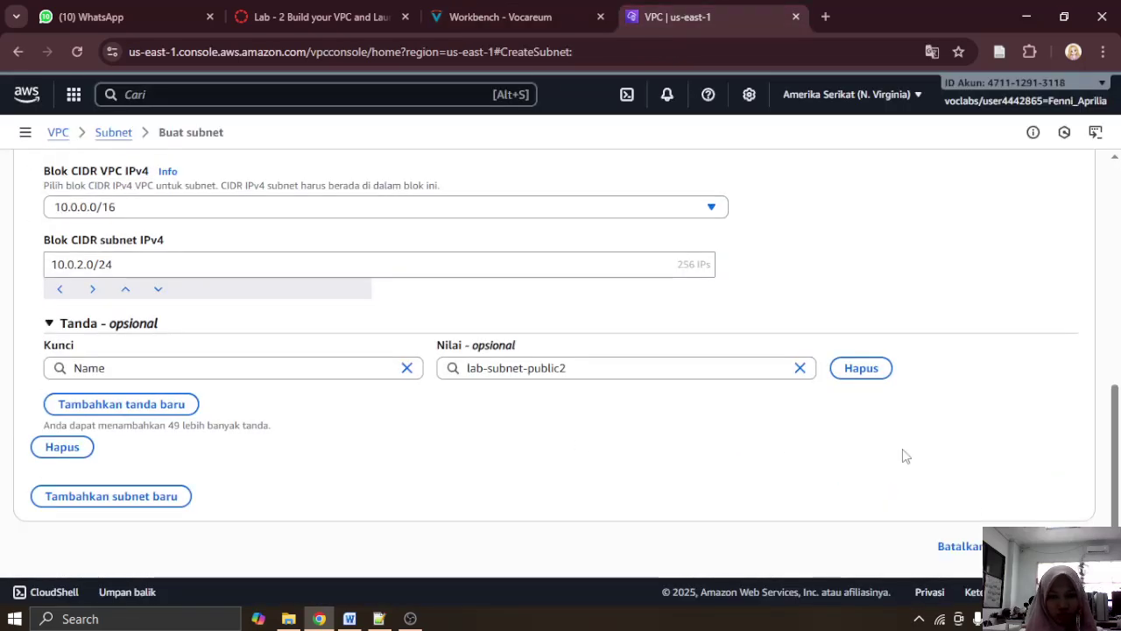
left_click(1047, 545)
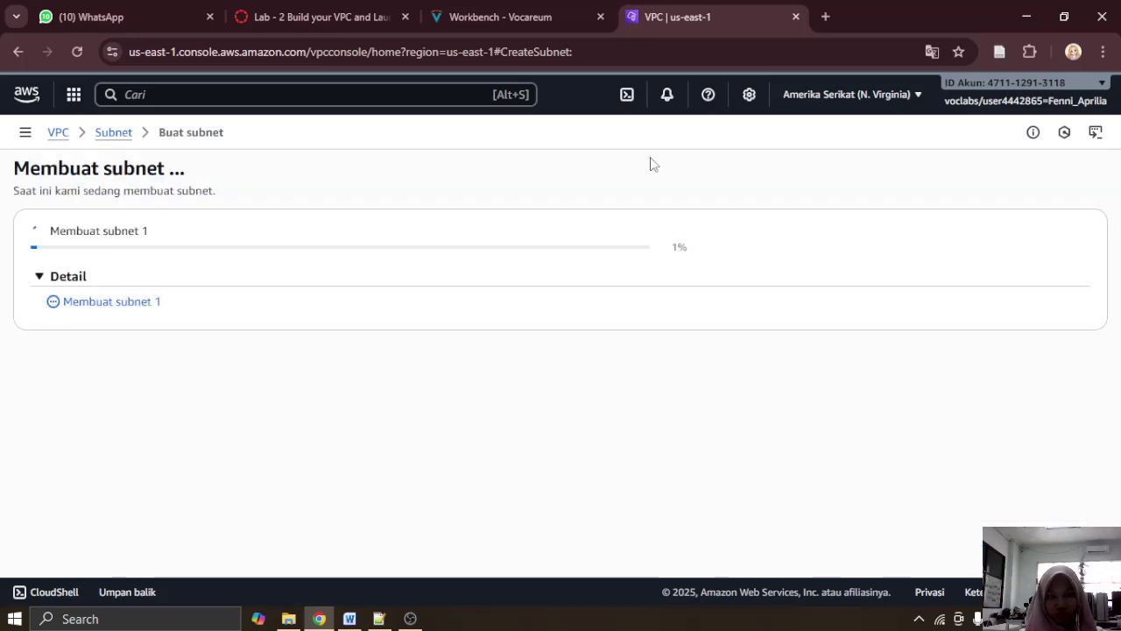
Step: Read lab steps 12 and 13 about the second private subnet and open a form for another new subnet
left_click(500, 14)
scroll(553, 349, "down", 1)
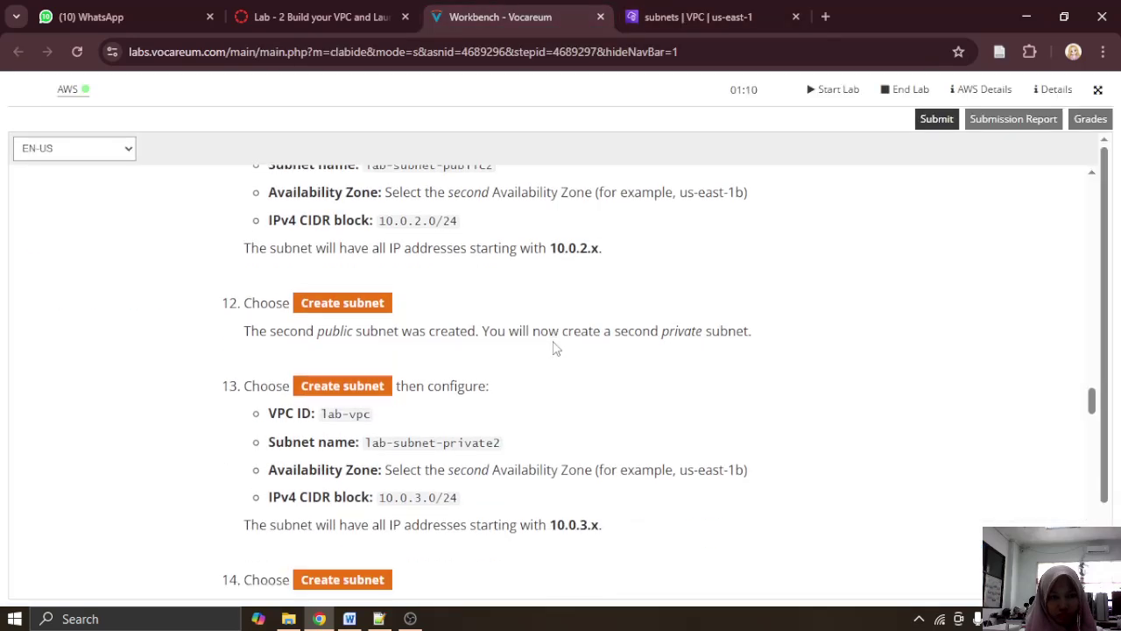
left_click_drag(277, 342, 495, 350)
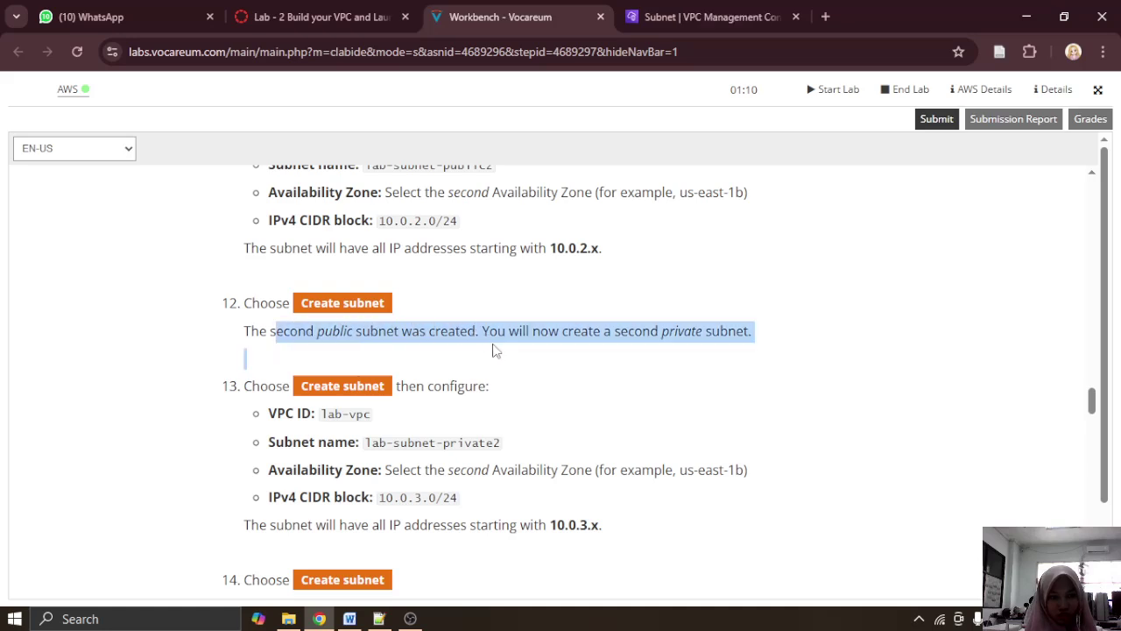
left_click(549, 357)
scroll(625, 339, "down", 1)
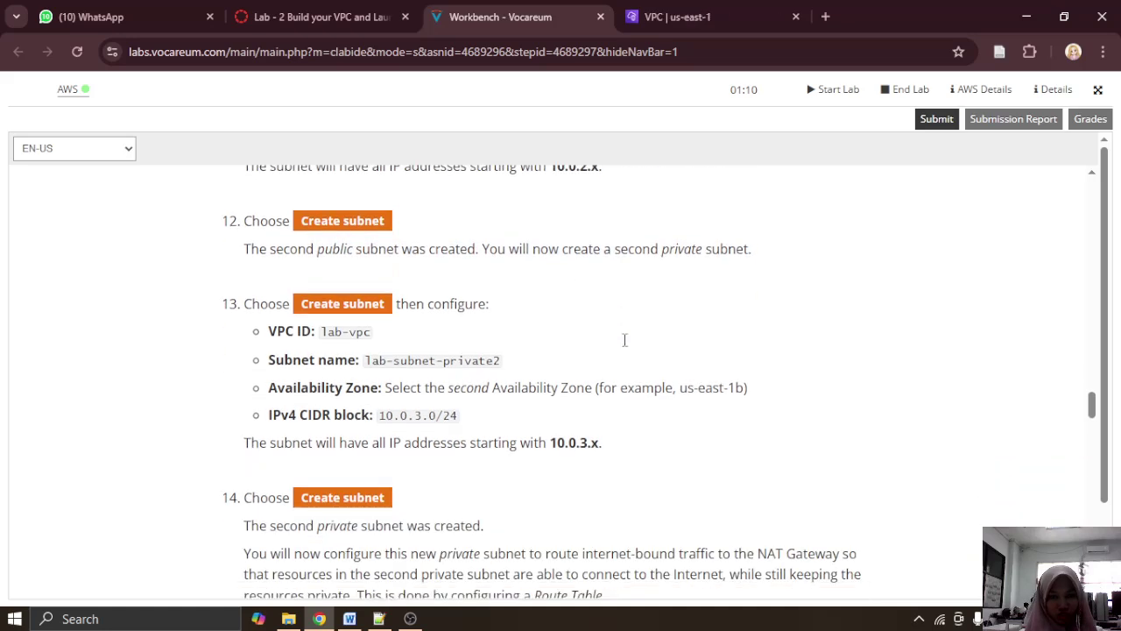
scroll(623, 343, "down", 1)
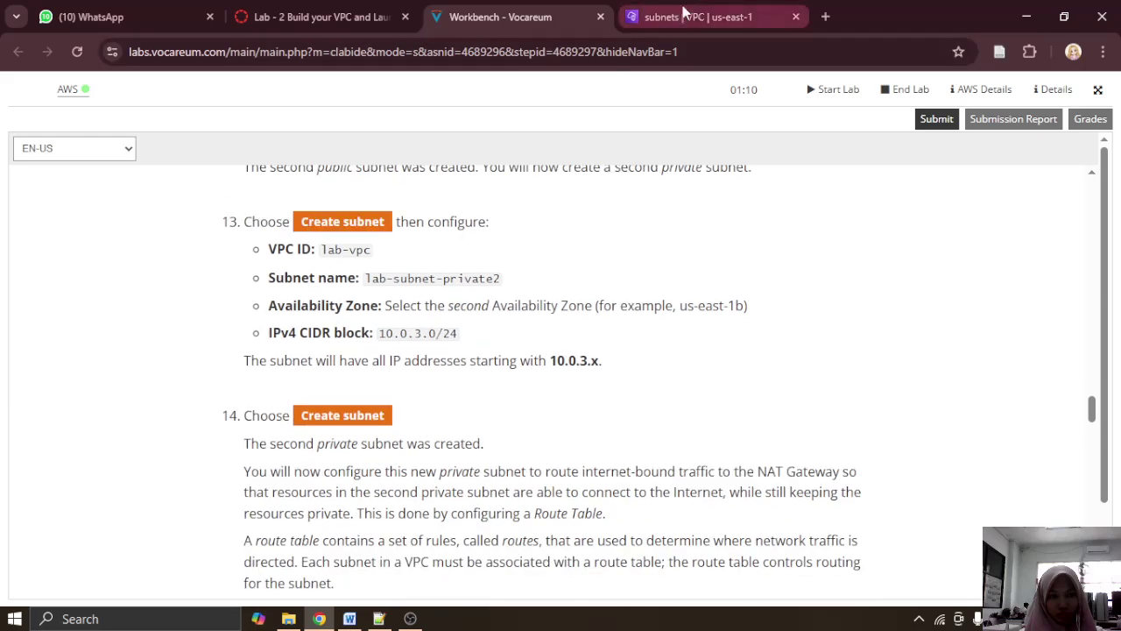
left_click(684, 11)
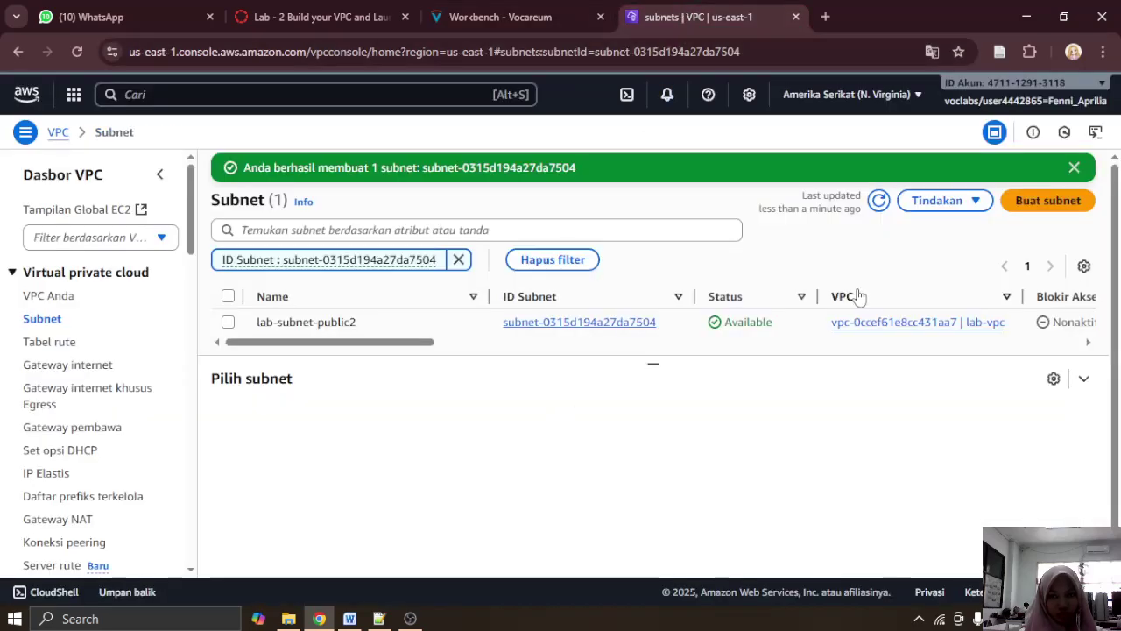
left_click(1011, 202)
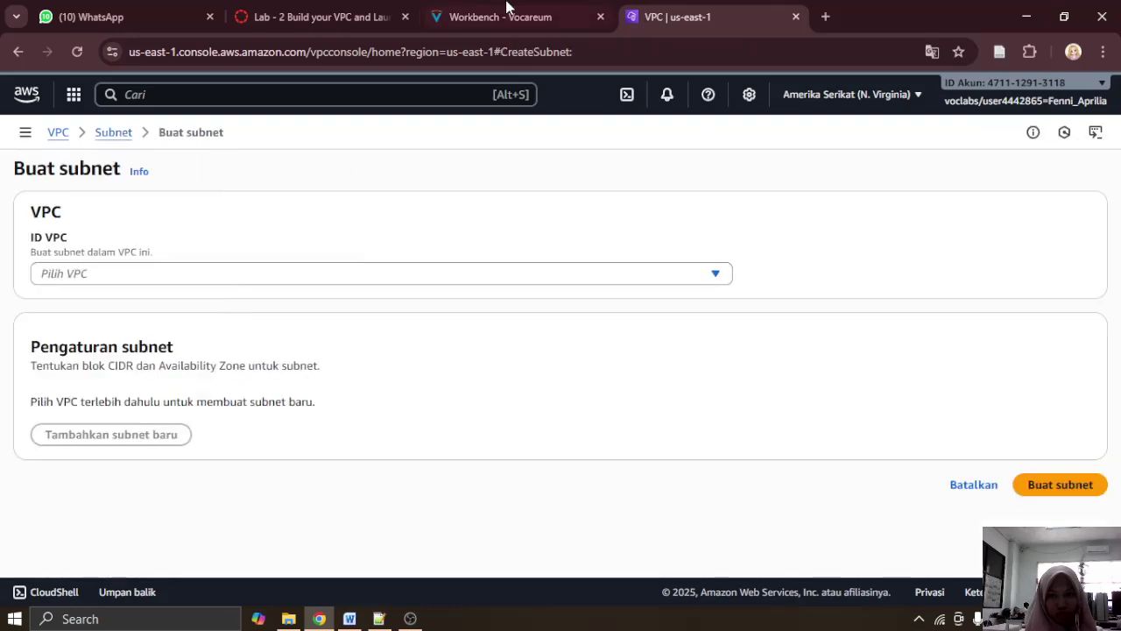
Step: Check the VPC ID in step 13 of the lab and select lab-vpc as the VPC for the private subnet
left_click(512, 13)
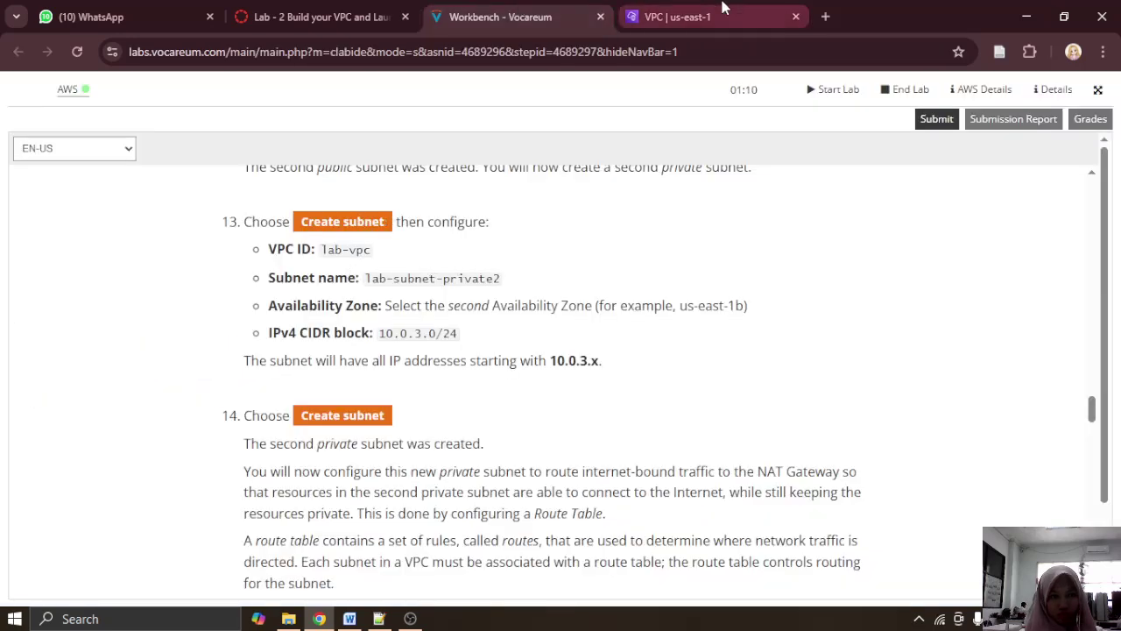
left_click(679, 15)
left_click(329, 278)
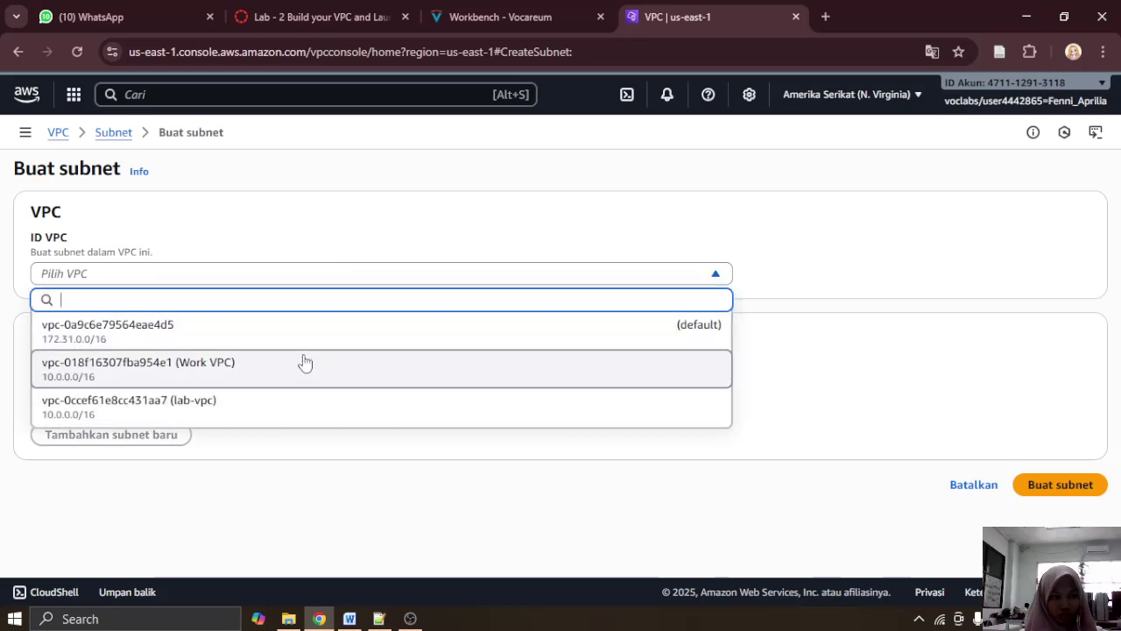
left_click(298, 404)
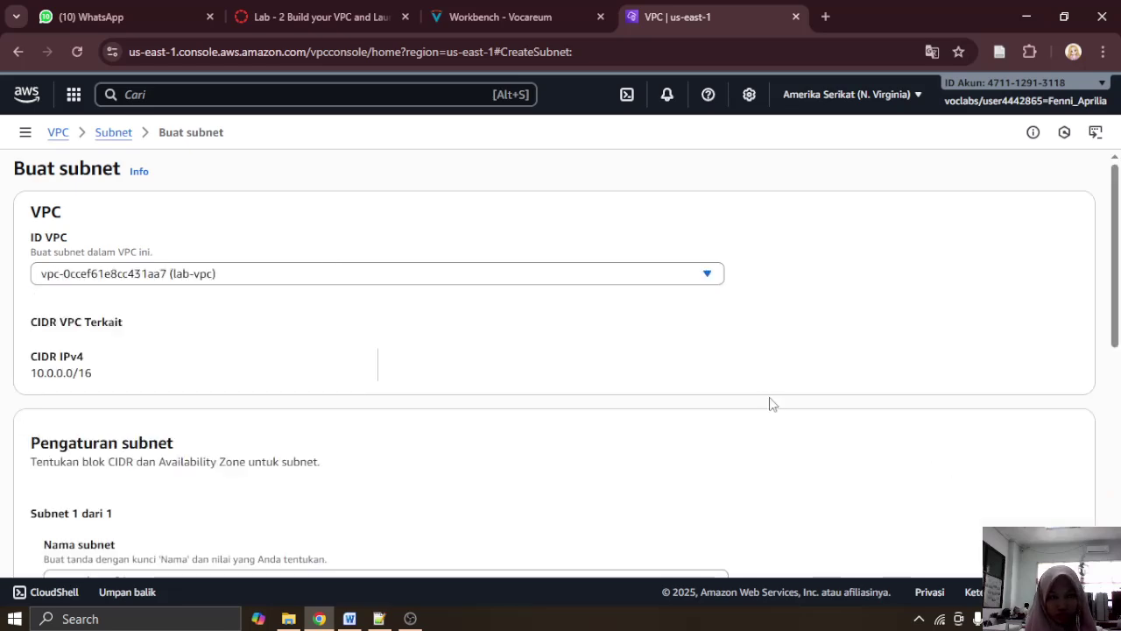
Step: Copy the subnet name from step 13 of the lab and name the new subnet lab-subnet-private2
scroll(762, 398, "down", 3)
left_click(500, 17)
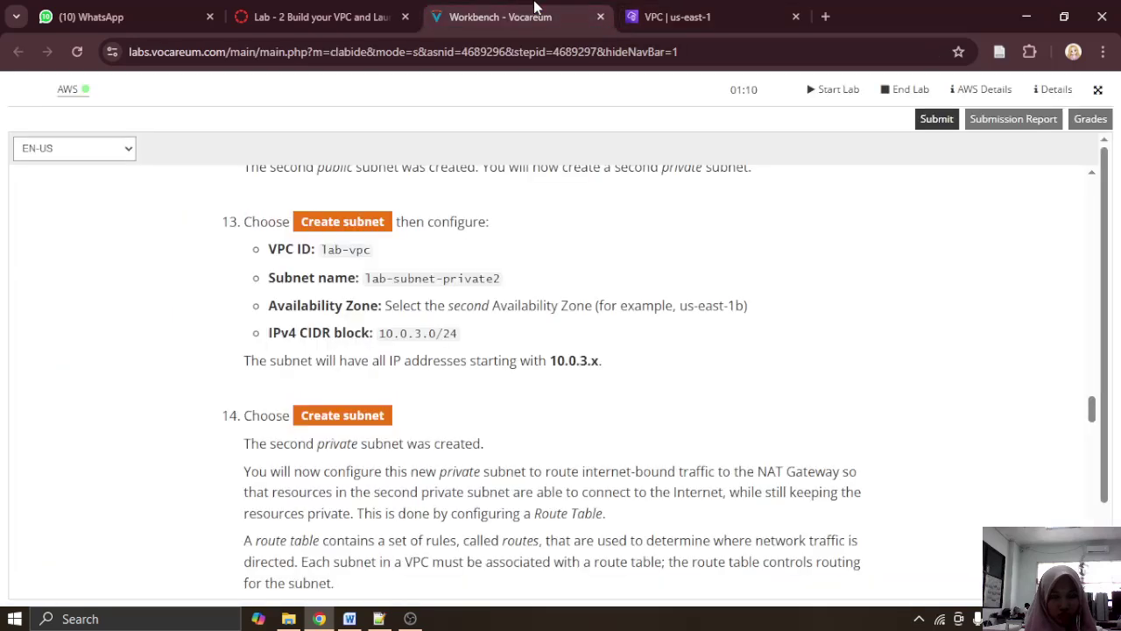
left_click_drag(373, 278, 529, 275)
key("ctrl+c")
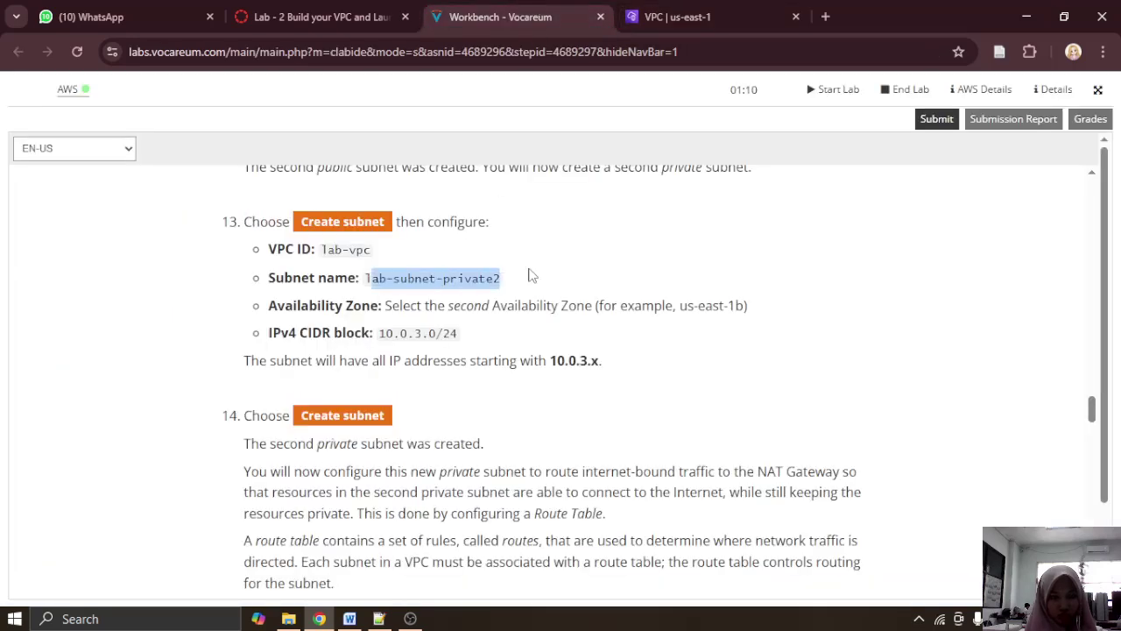
left_click(674, 17)
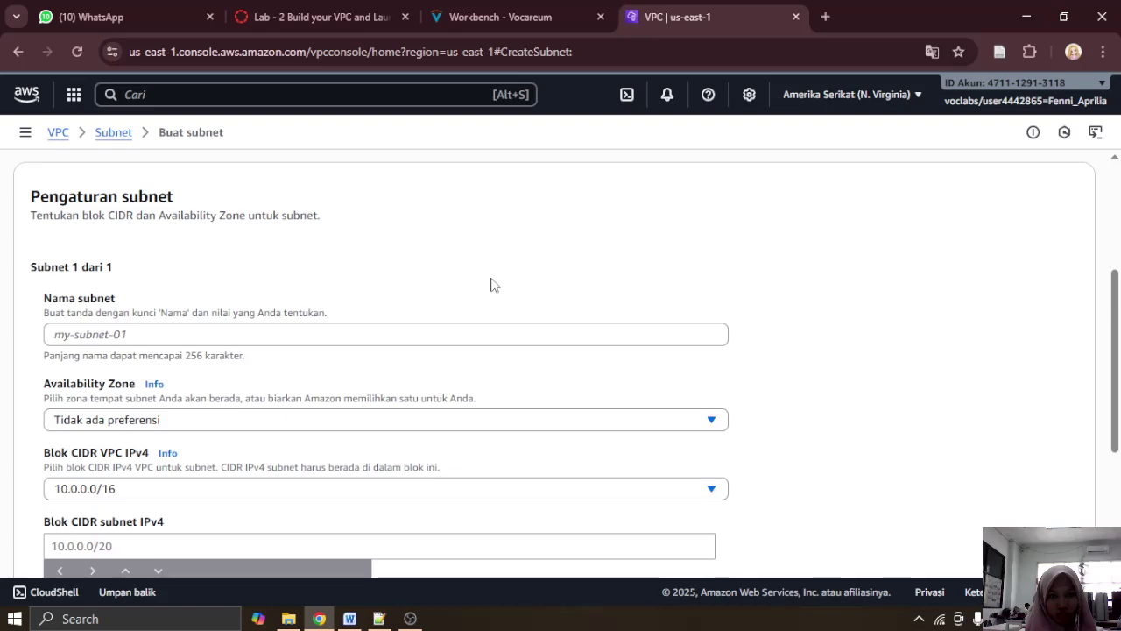
left_click(366, 336)
key("ctrl+v")
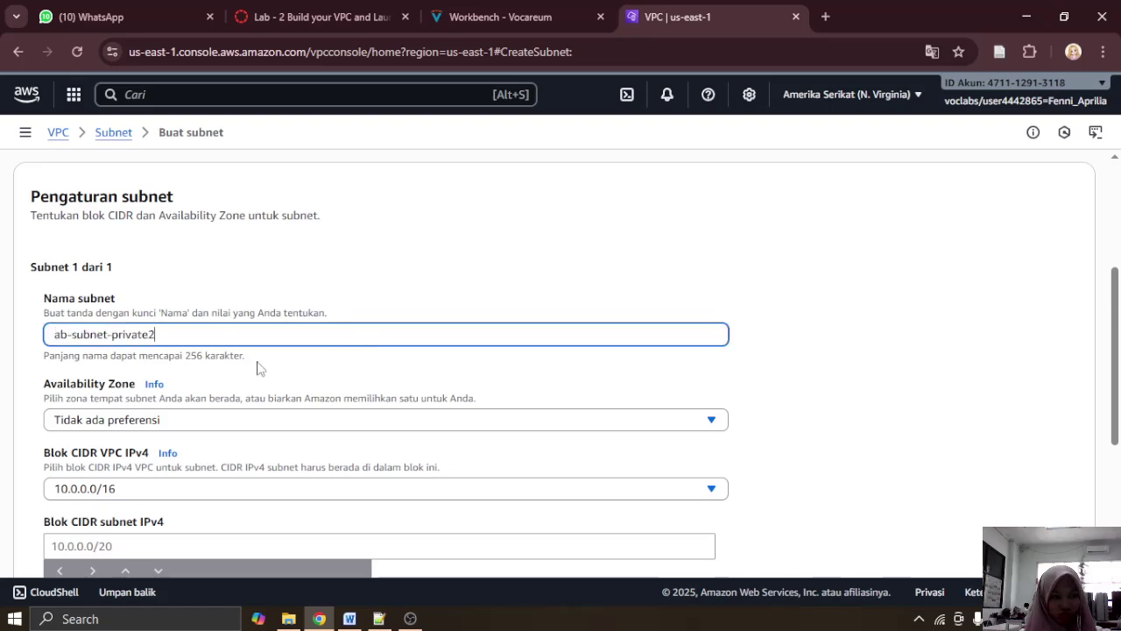
left_click(55, 336)
type("l")
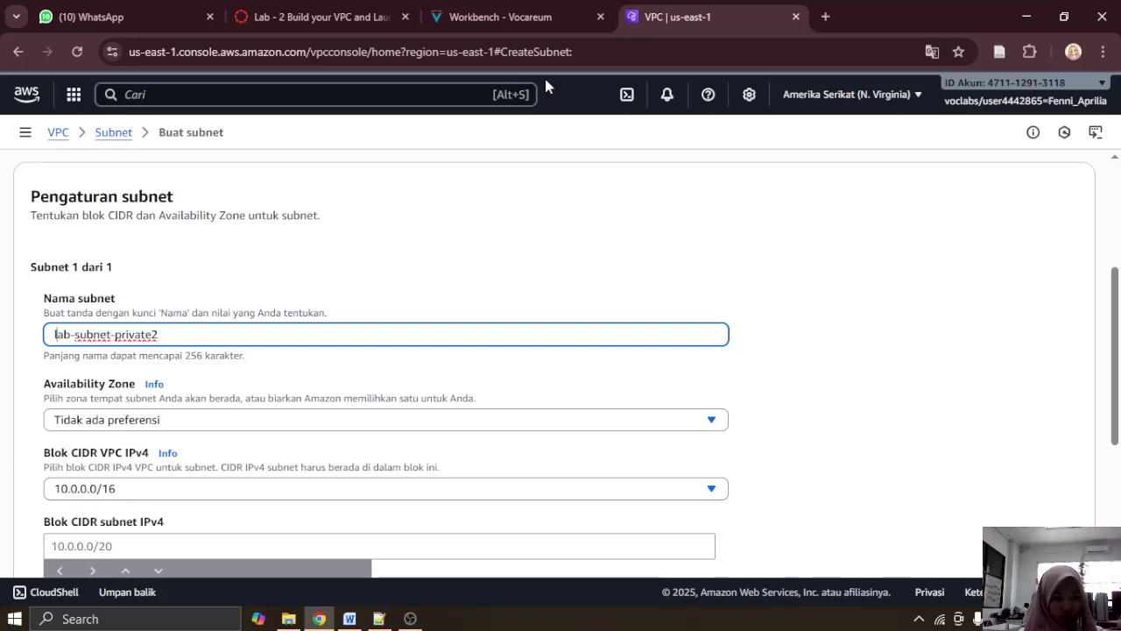
Step: Check the Availability Zone in step 13 of the lab and set it to United States (N. Virginia) / use1-az2 (us-east-1b)
left_click(545, 10)
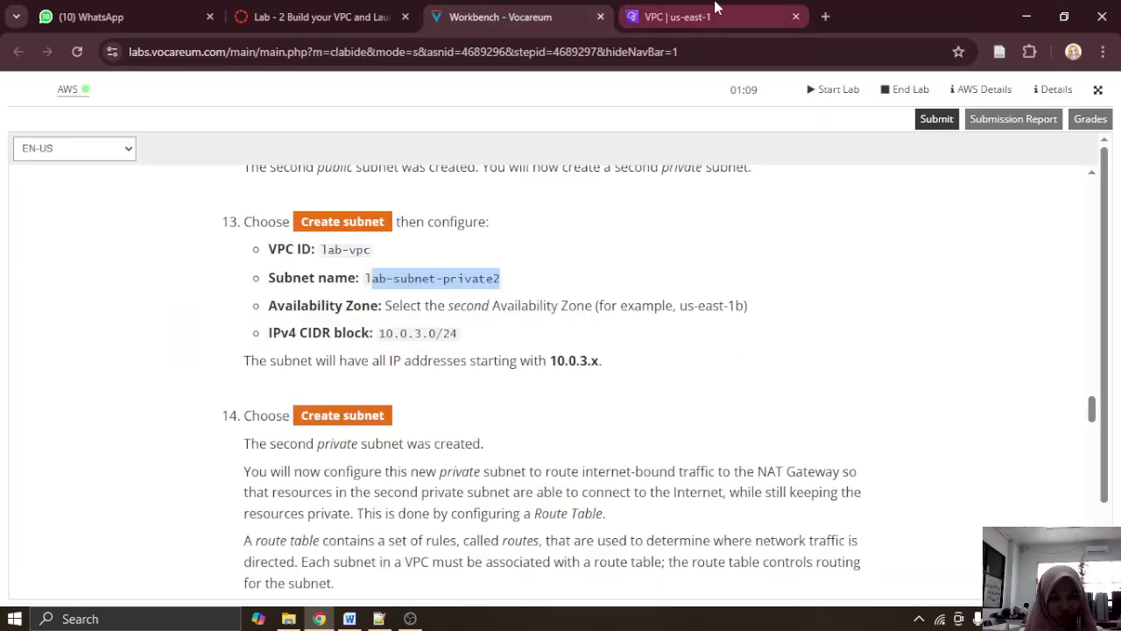
left_click(715, 8)
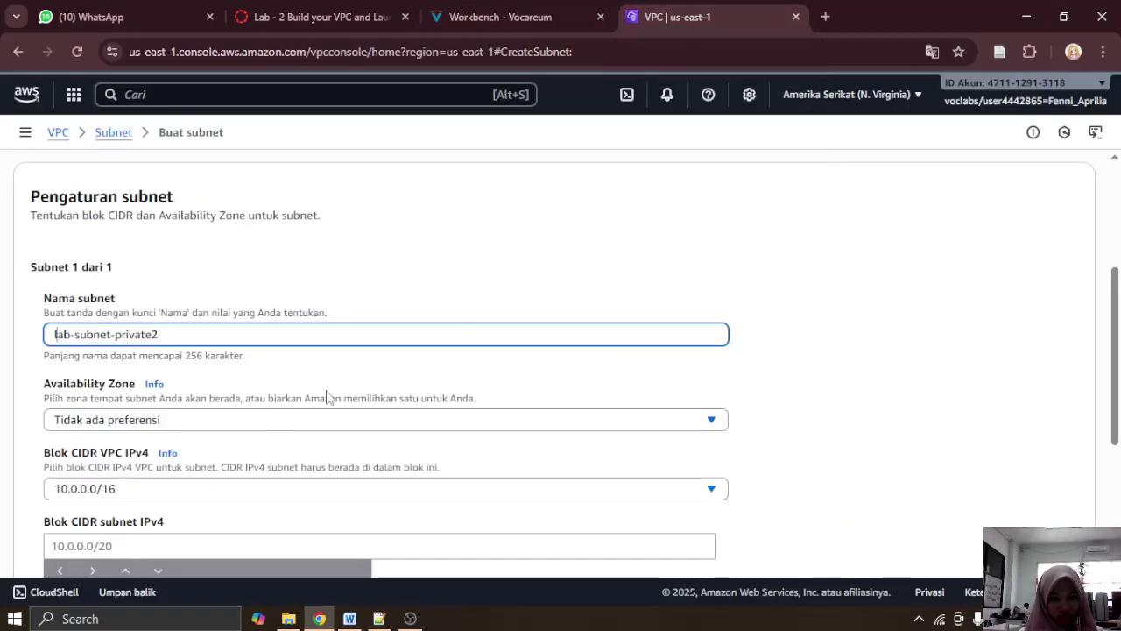
left_click(274, 429)
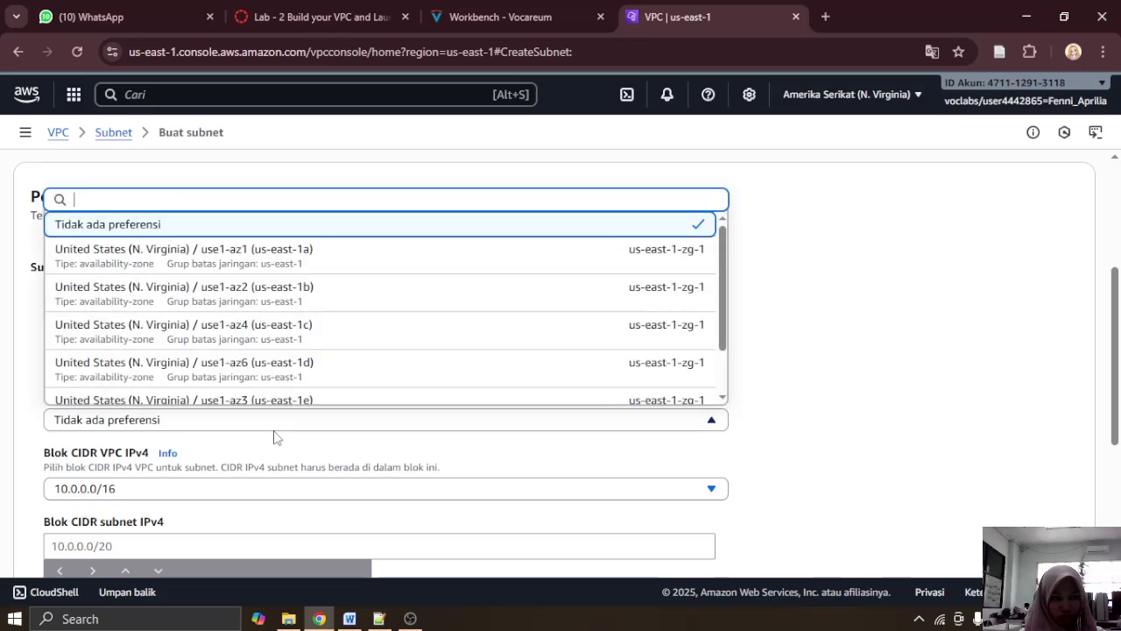
left_click(305, 293)
Step: Check the IPv4 CIDR block in step 13 of the lab and set the subnet's IPv4 CIDR block to 10.0.3.0/24
left_click(490, 10)
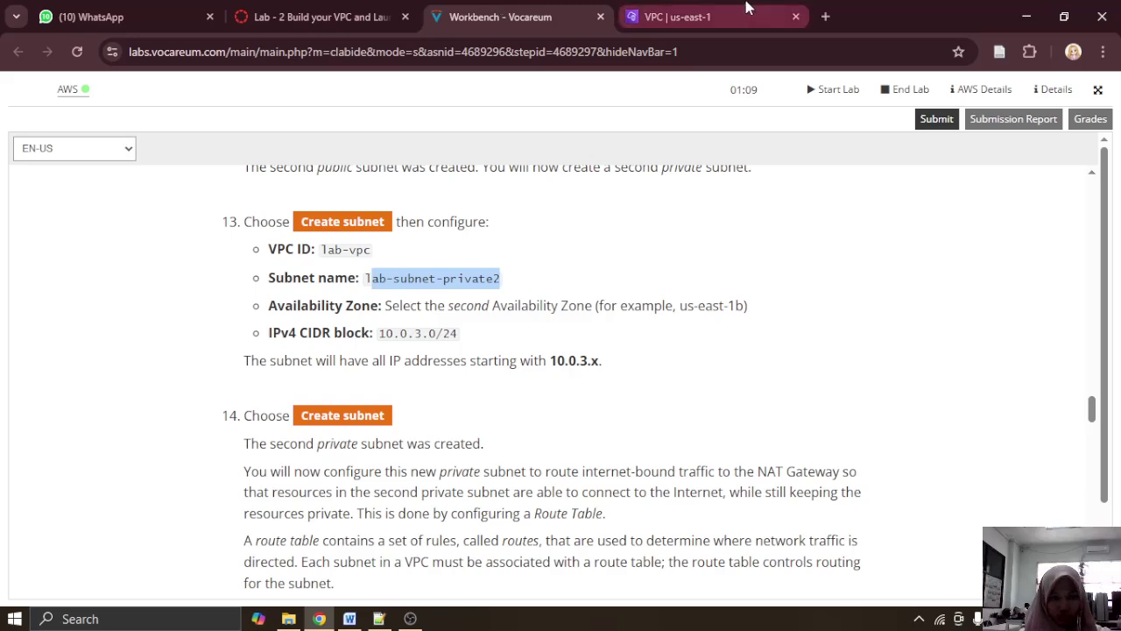
left_click(746, 7)
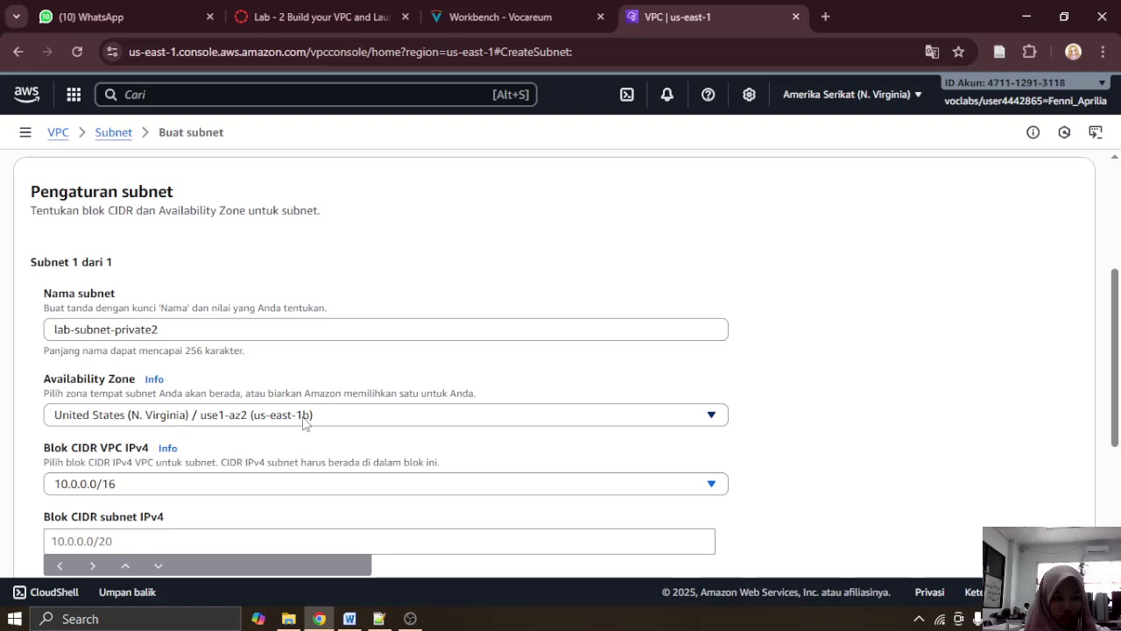
scroll(235, 406, "down", 2)
left_click(363, 324)
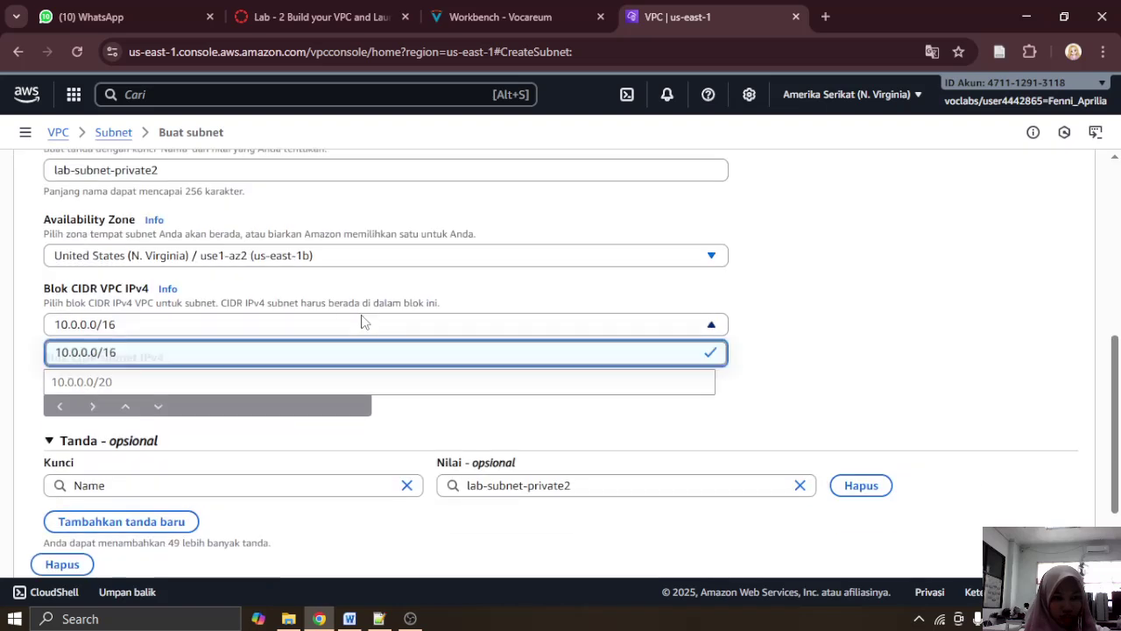
left_click(898, 320)
left_click(488, 378)
type("10")
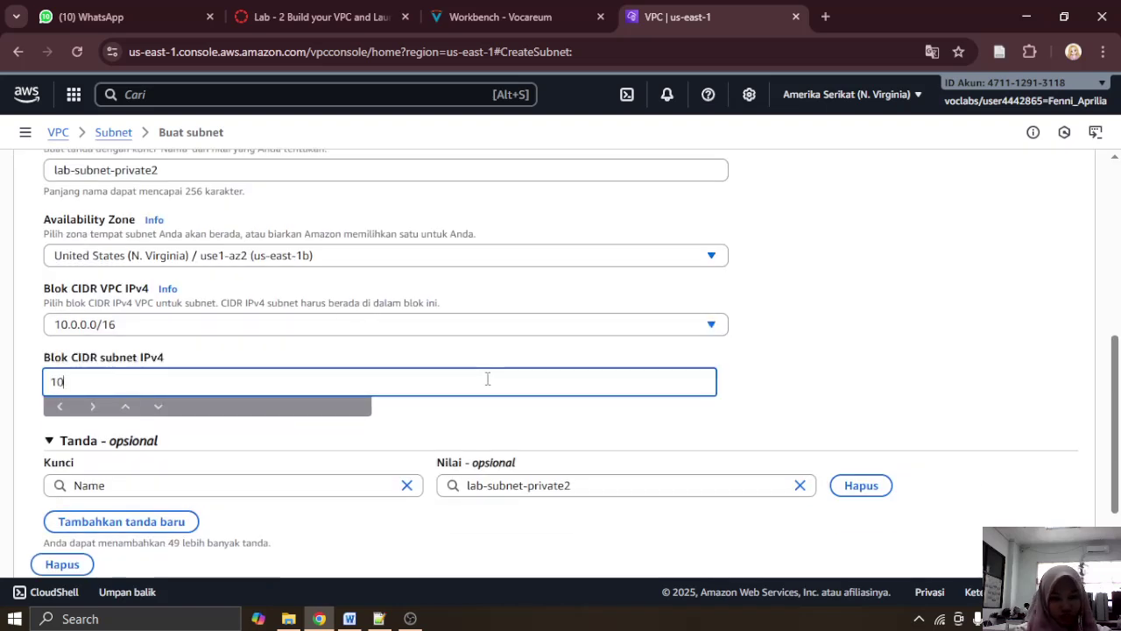
type(".0.2")
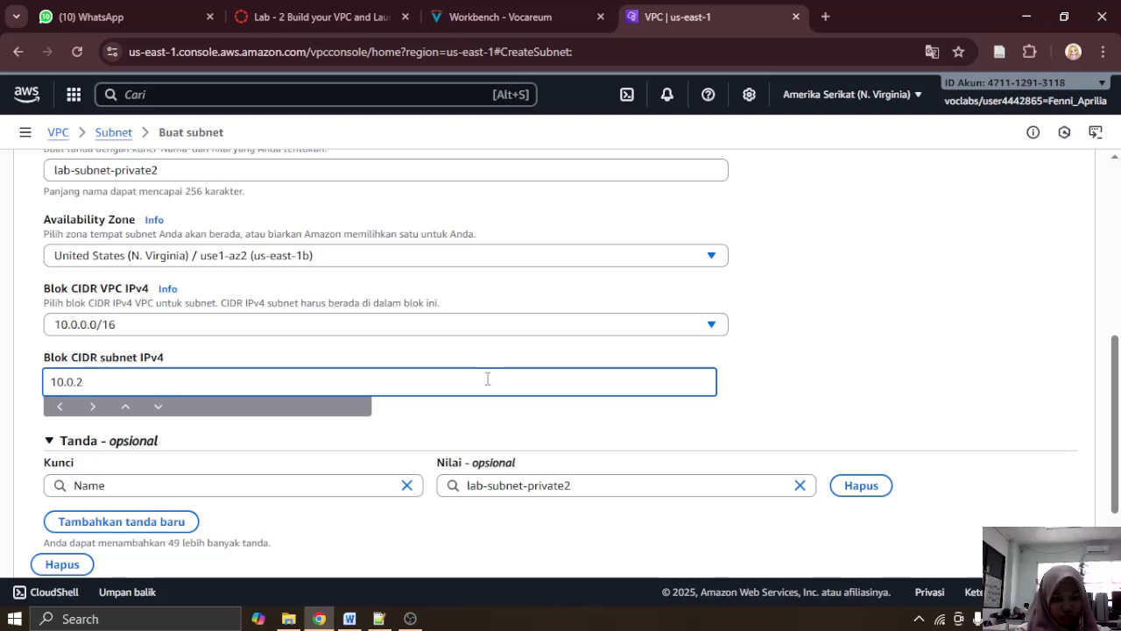
key("BackSpace")
type("3.0/")
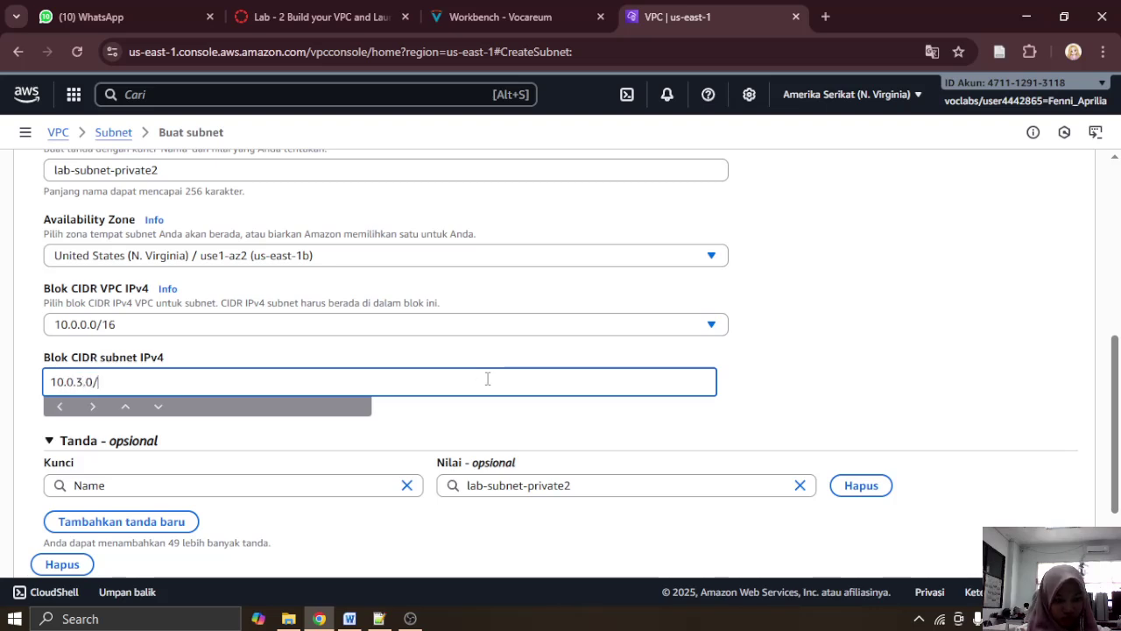
type("24")
Step: Recheck the subnet settings against step 13 of the lab and add a screenshot of the filled-in form to the Word document
left_click(519, 10)
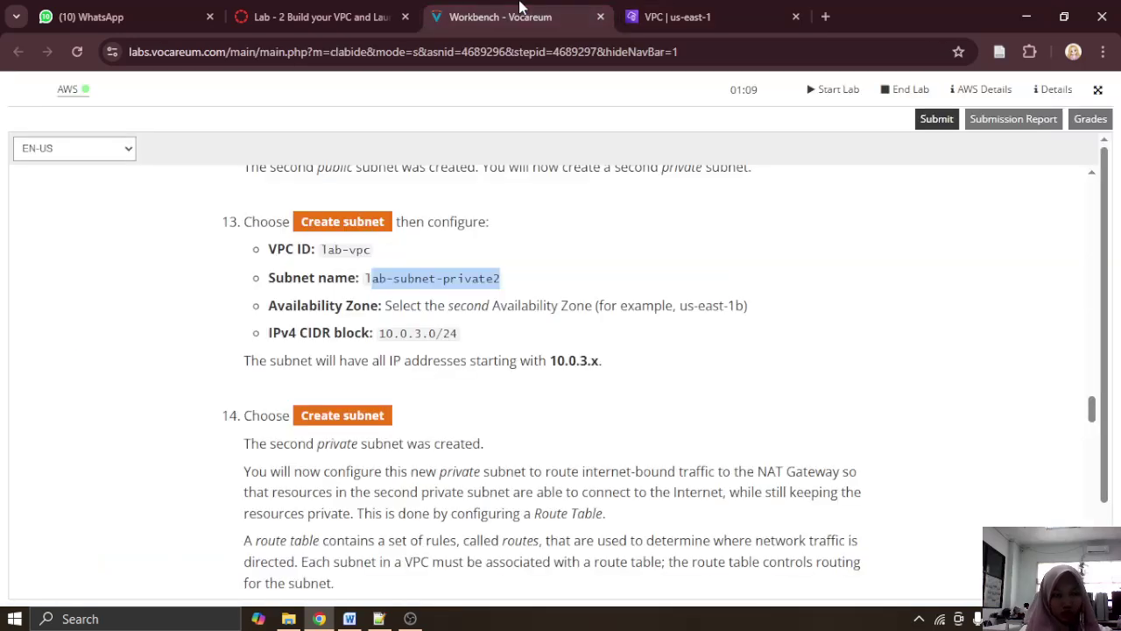
left_click(727, 9)
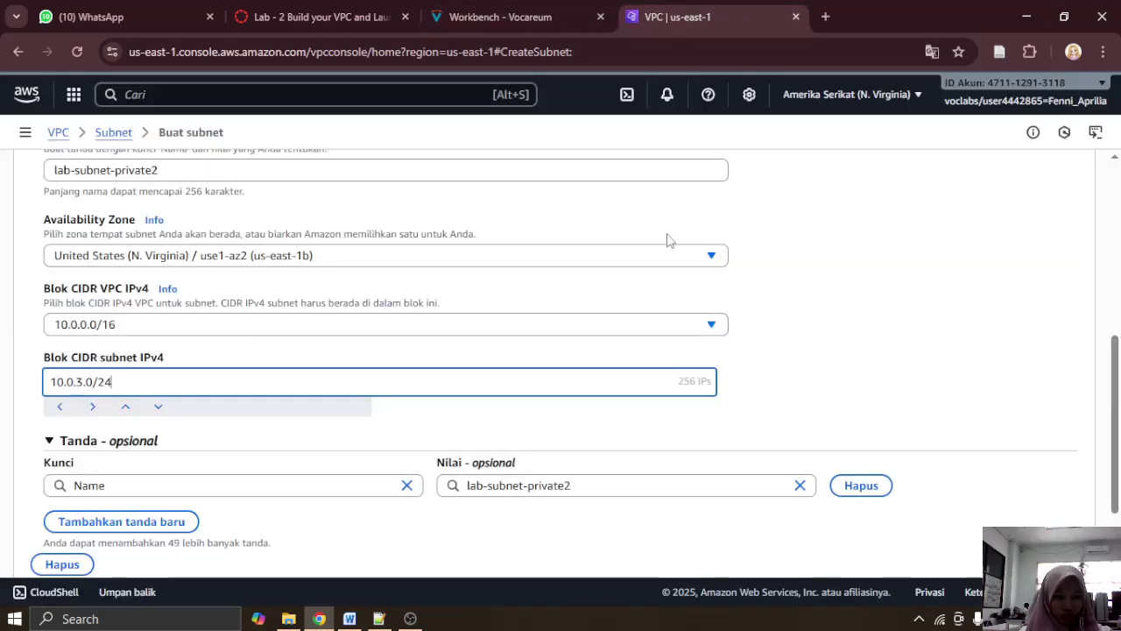
scroll(692, 271, "down", 2)
scroll(893, 423, "up", 3)
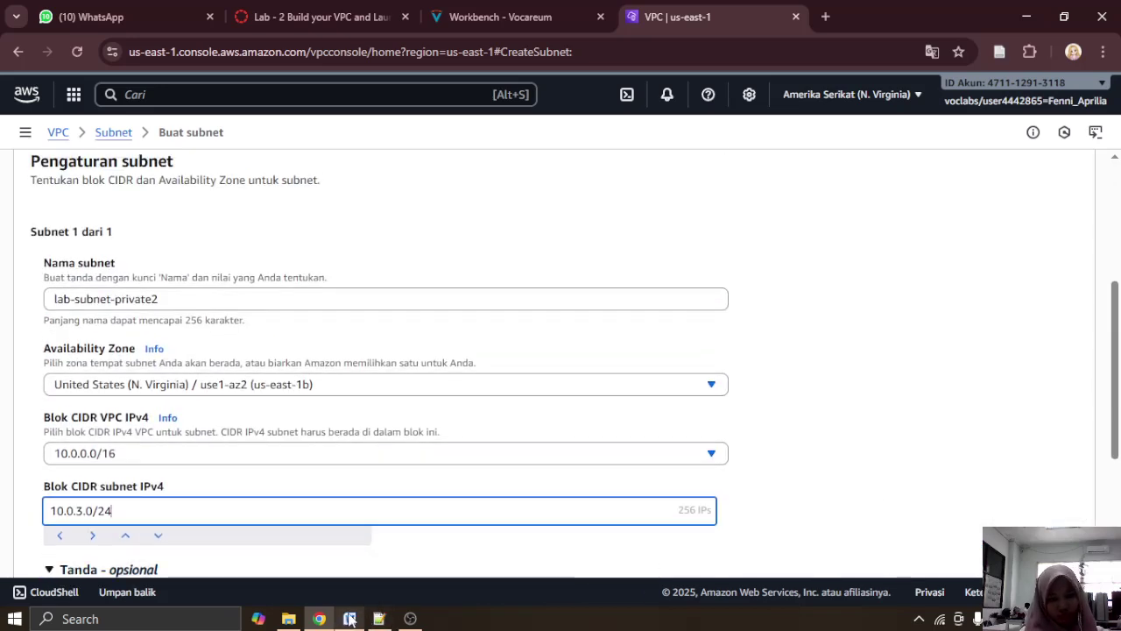
left_click(349, 618)
left_click(873, 408)
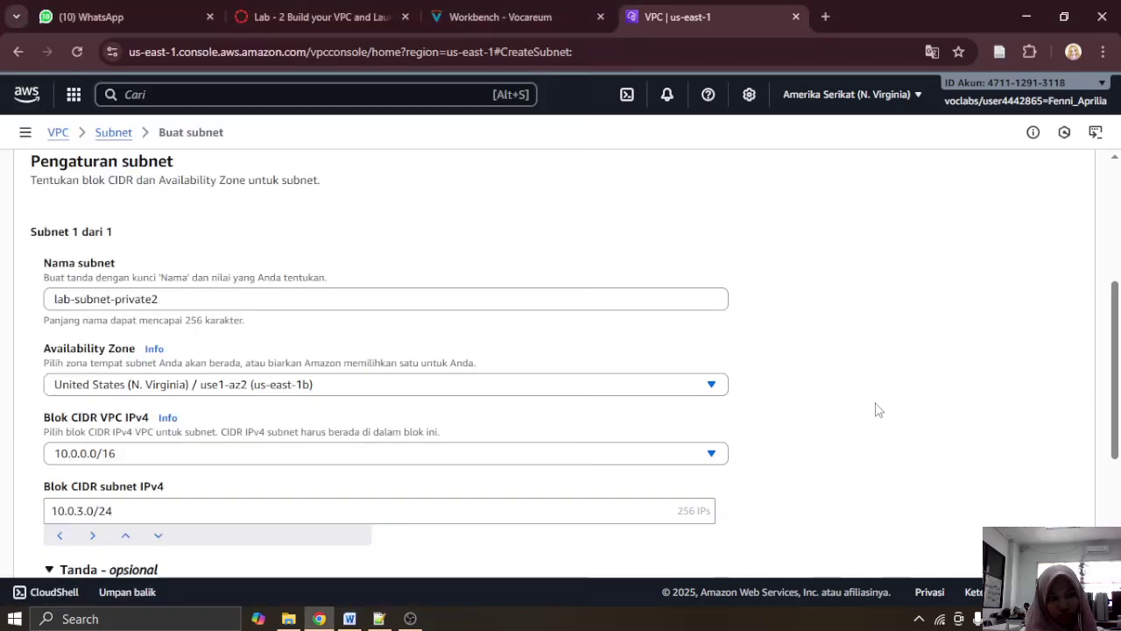
Step: Create the subnet lab-subnet-private2 and open the unfiltered list of subnets
scroll(876, 408, "down", 3)
left_click(1047, 546)
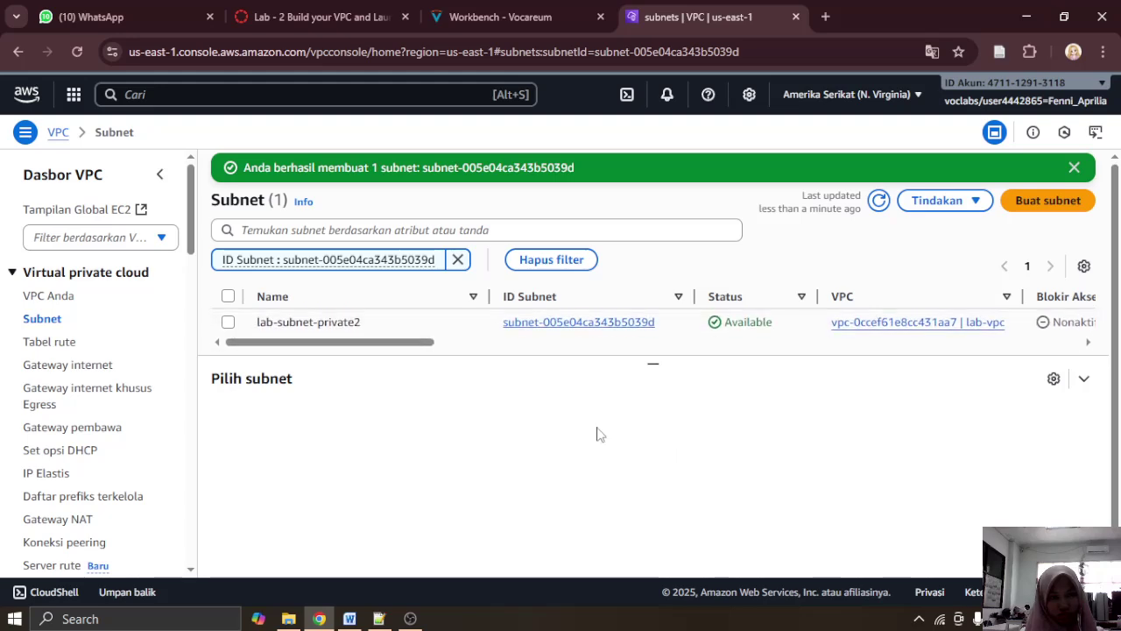
left_click(53, 343)
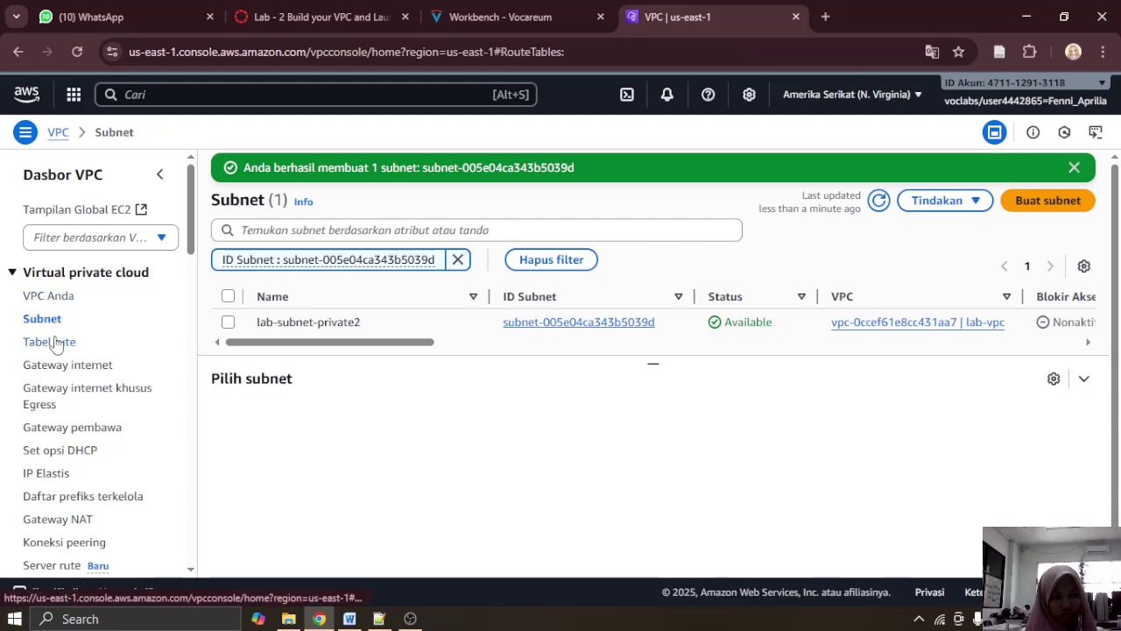
left_click(48, 320)
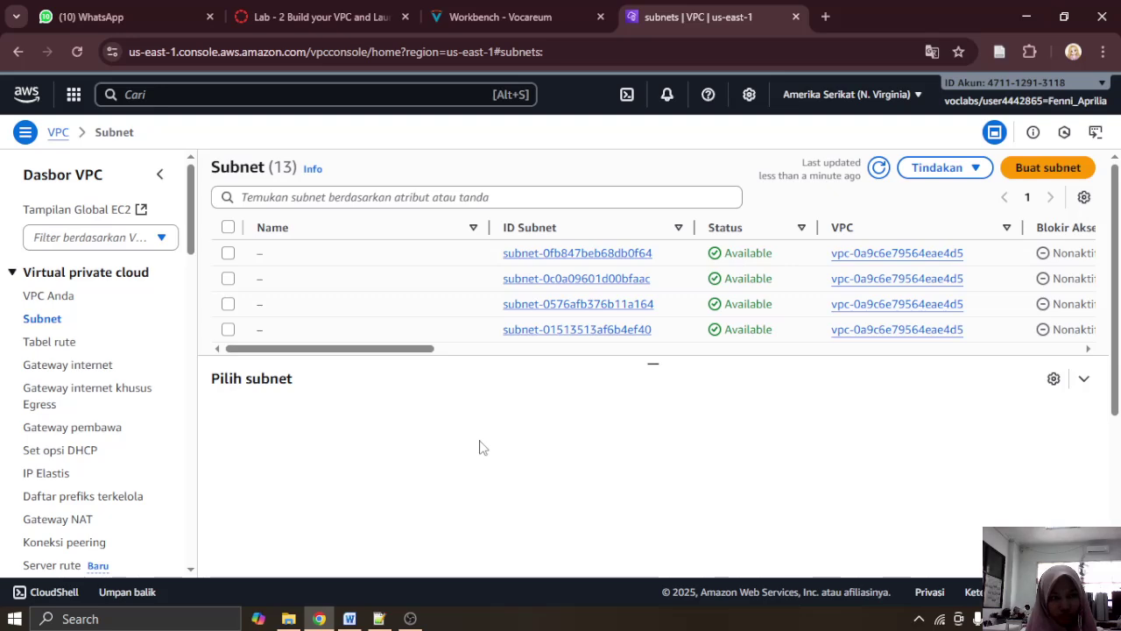
Step: Enlarge the subnet list area and bring the lab-subnet entries at the end of the list into view
scroll(442, 418, "down", 3)
scroll(507, 347, "down", 2)
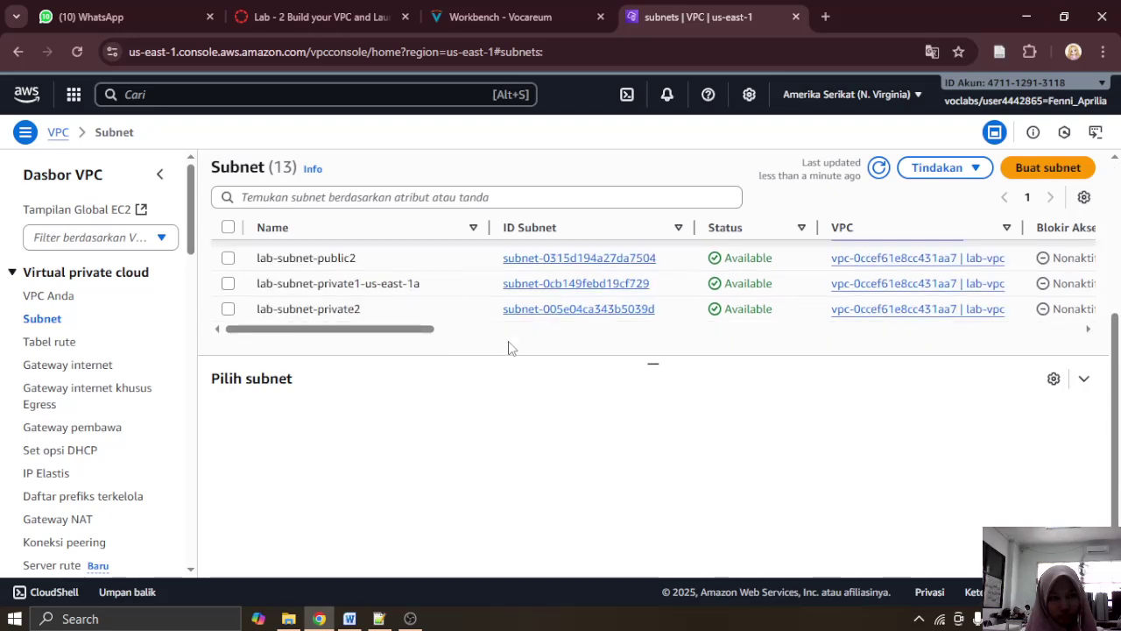
scroll(508, 347, "up", 2)
scroll(510, 346, "down", 2)
left_click_drag(653, 362, 652, 448)
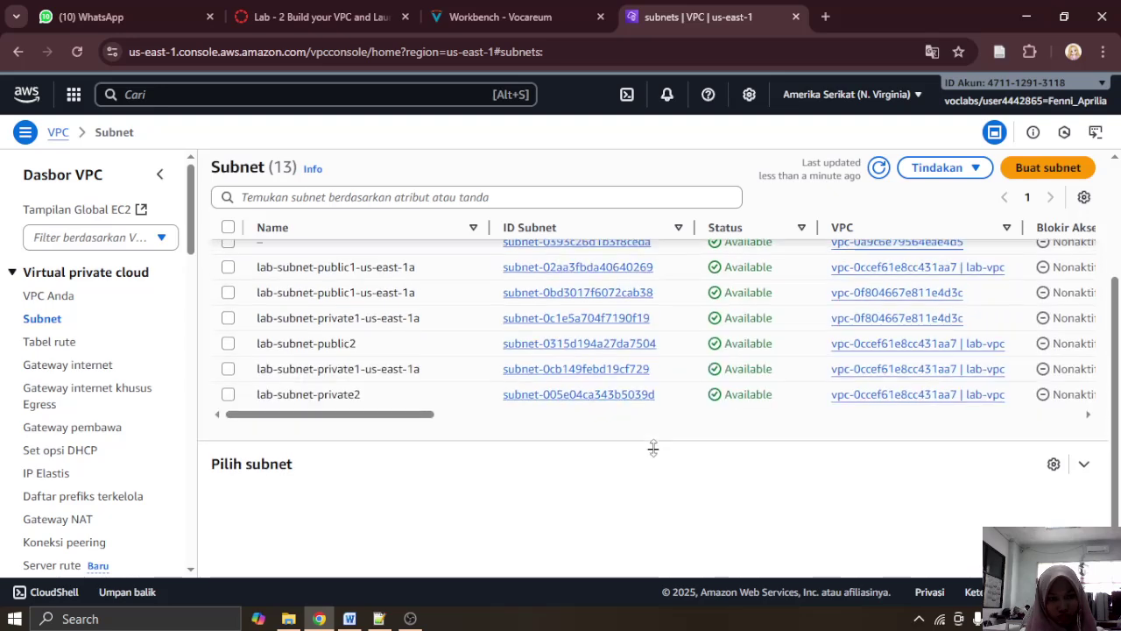
scroll(650, 393, "up", 3)
scroll(650, 393, "down", 3)
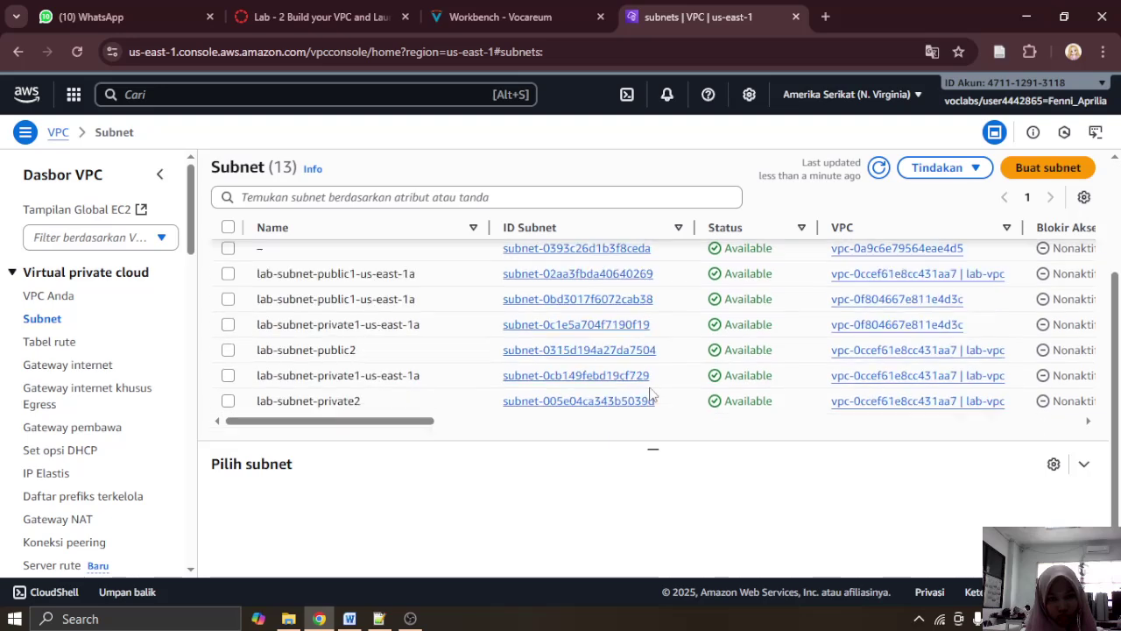
scroll(651, 394, "down", 1)
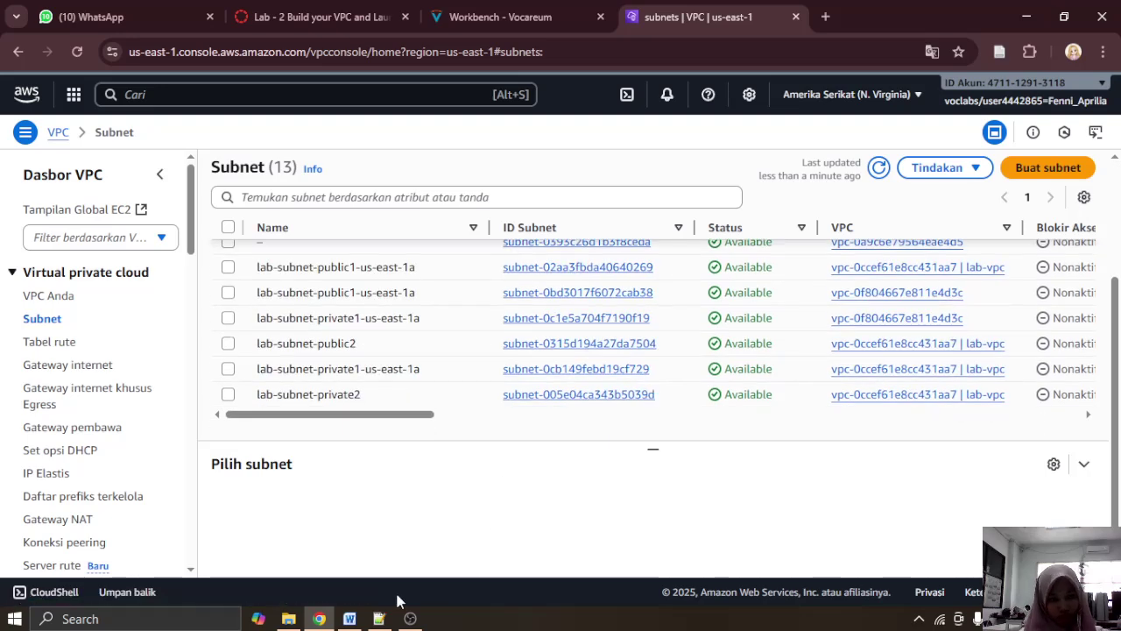
Step: Add a screenshot of the subnet list to the end of the Word document
left_click(349, 618)
scroll(371, 543, "down", 1)
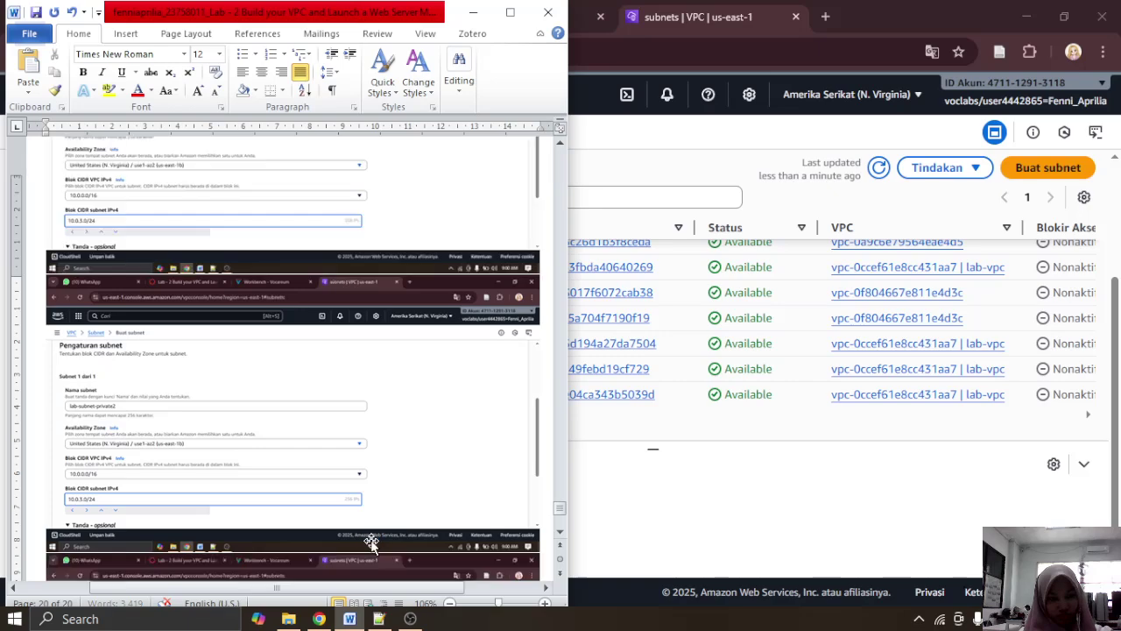
scroll(371, 543, "down", 3)
left_click(473, 12)
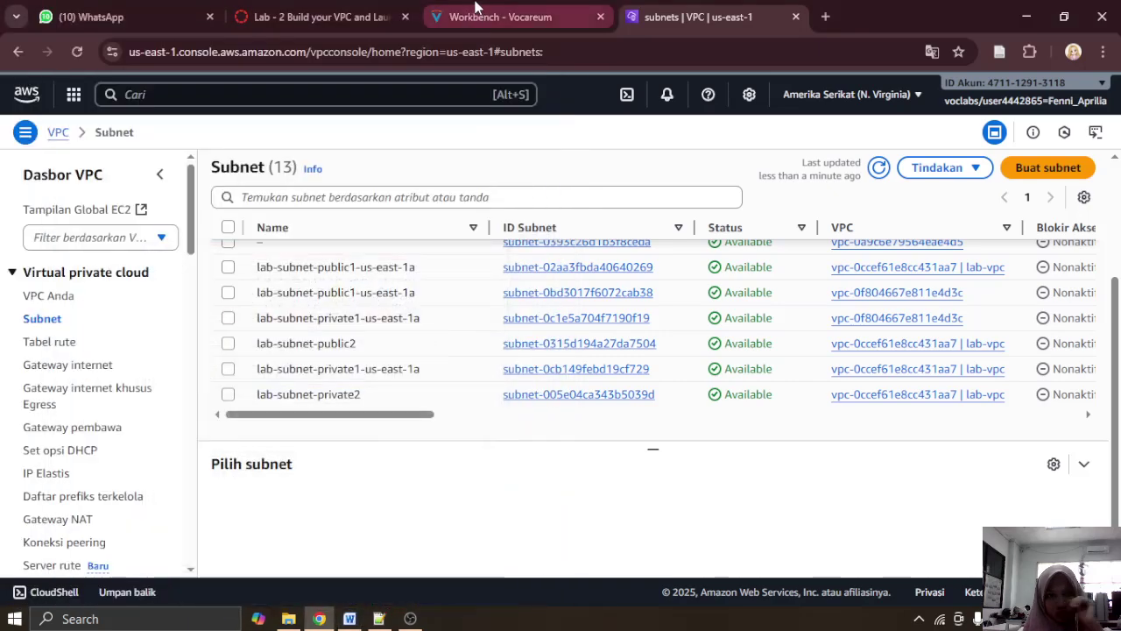
Step: Read lab steps 14 to 17 about configuring the route table and open the VPC route tables list
left_click(295, 14)
left_click(423, 7)
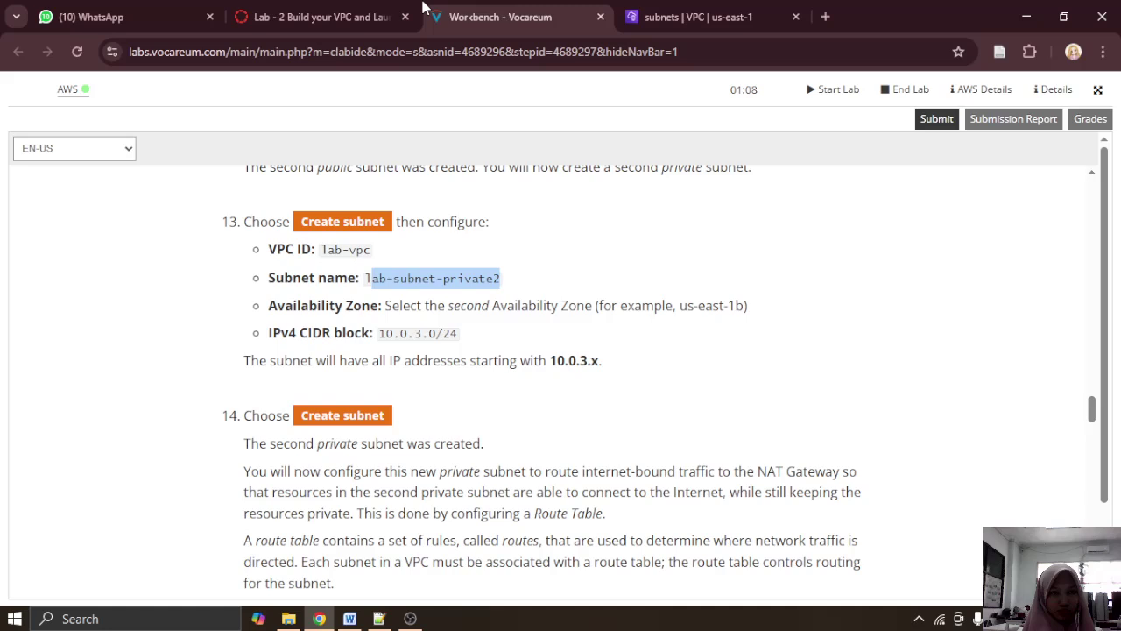
scroll(444, 355, "down", 1)
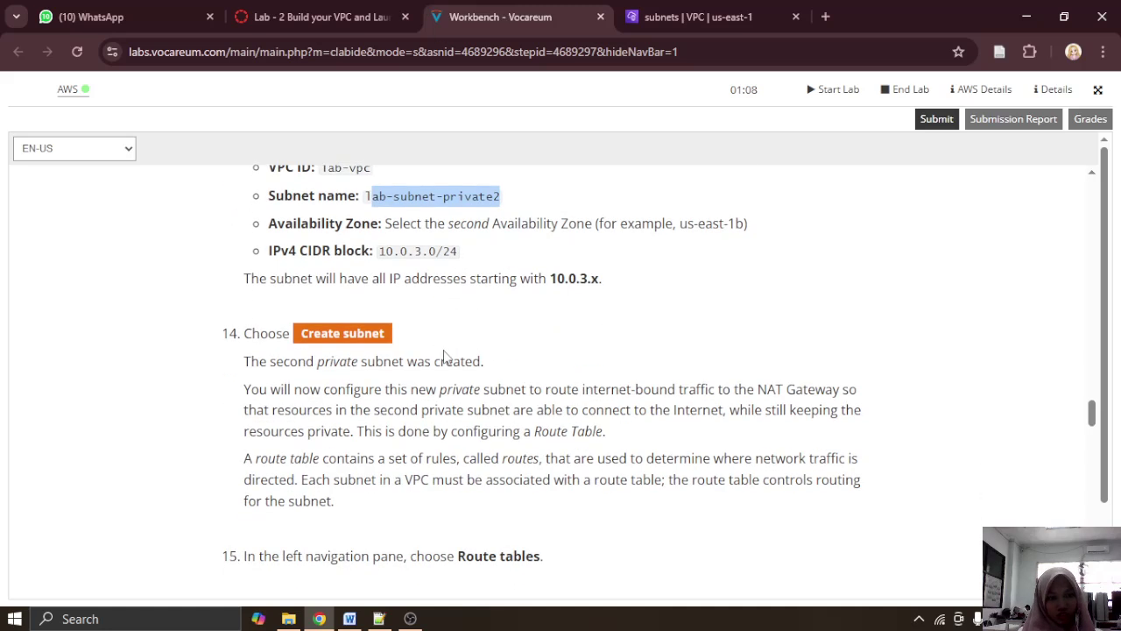
scroll(445, 354, "down", 1)
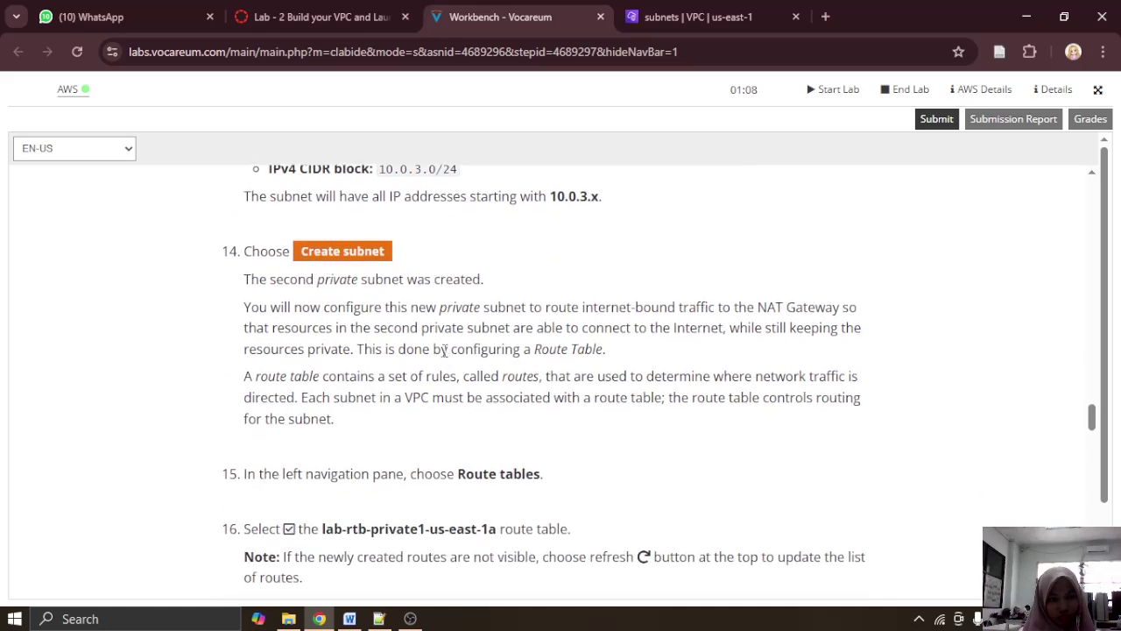
scroll(445, 350, "down", 2)
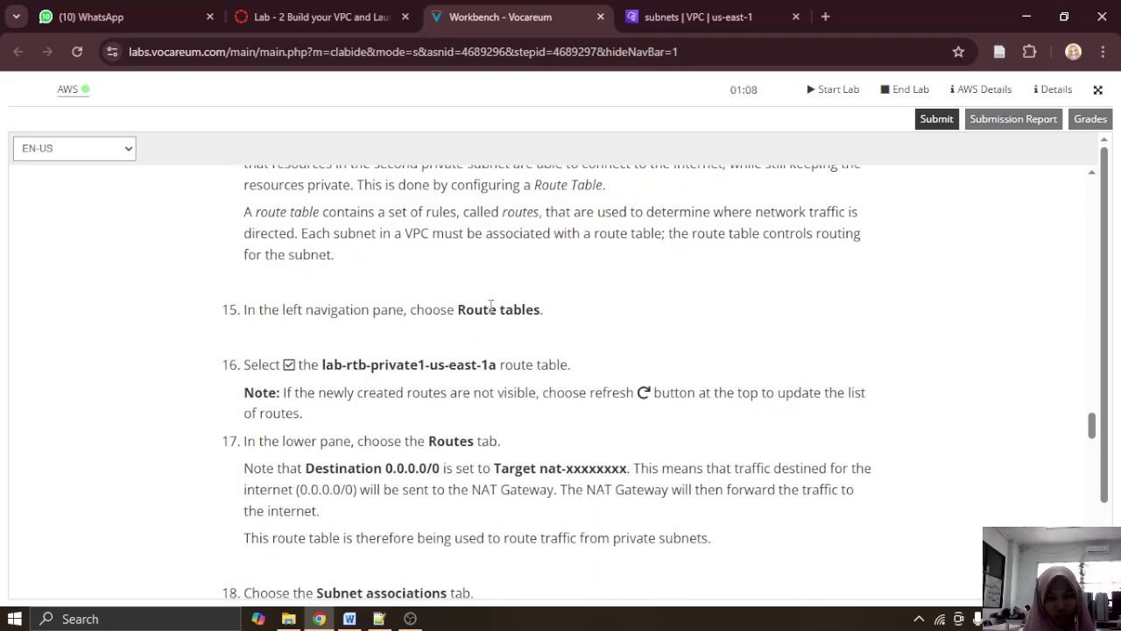
scroll(491, 305, "down", 1)
left_click(692, 17)
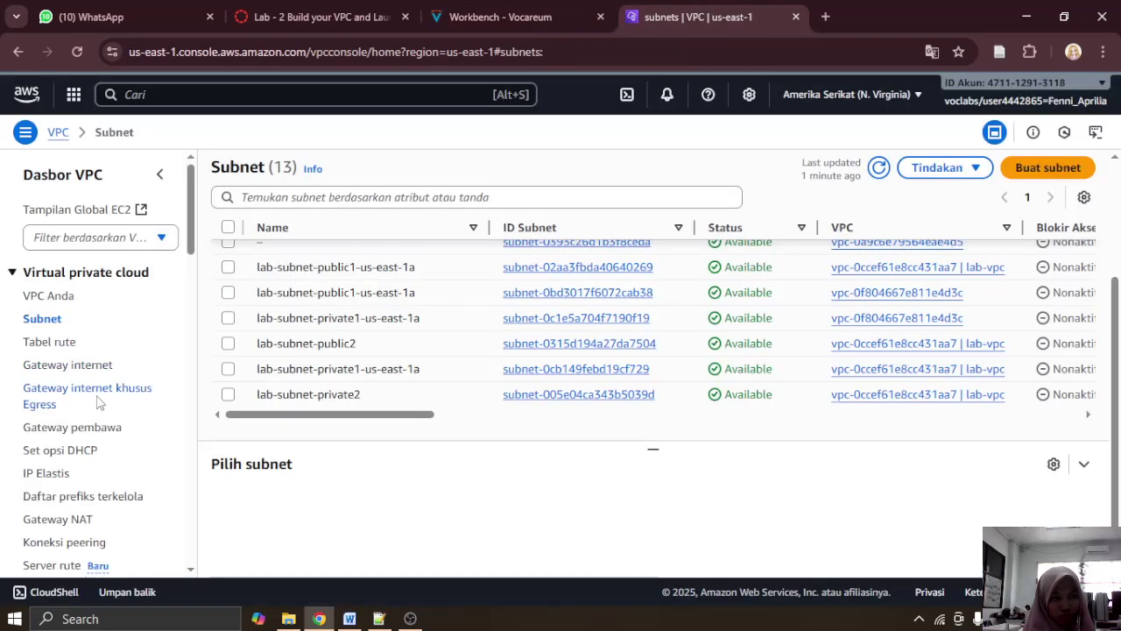
left_click(35, 342)
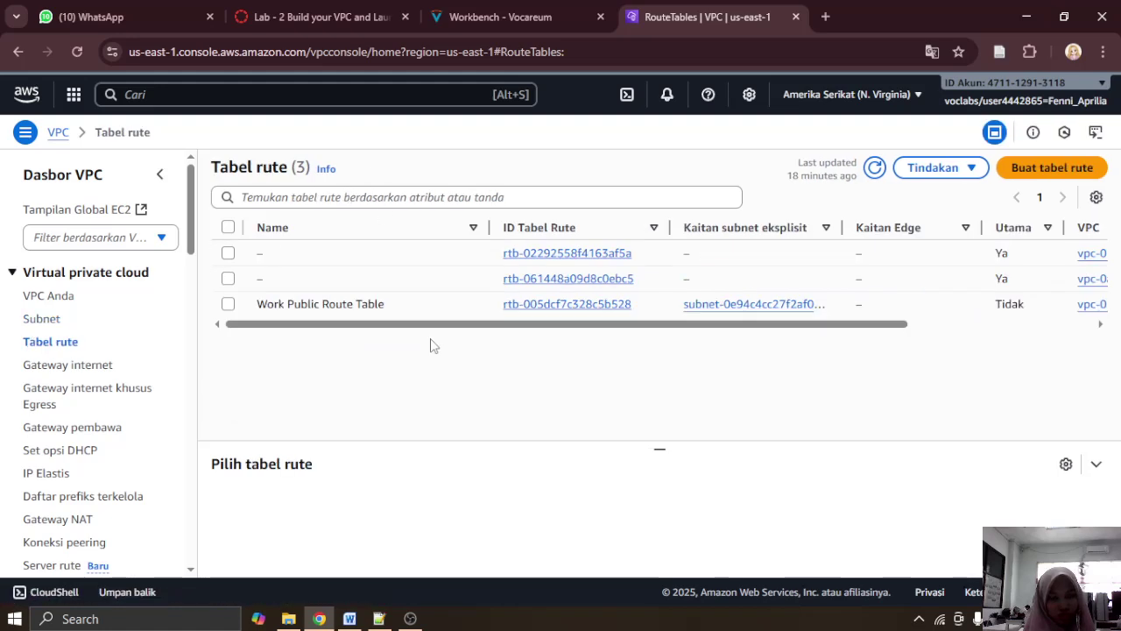
Step: Add a screenshot of the route tables list to the end of the Word document
left_click(357, 615)
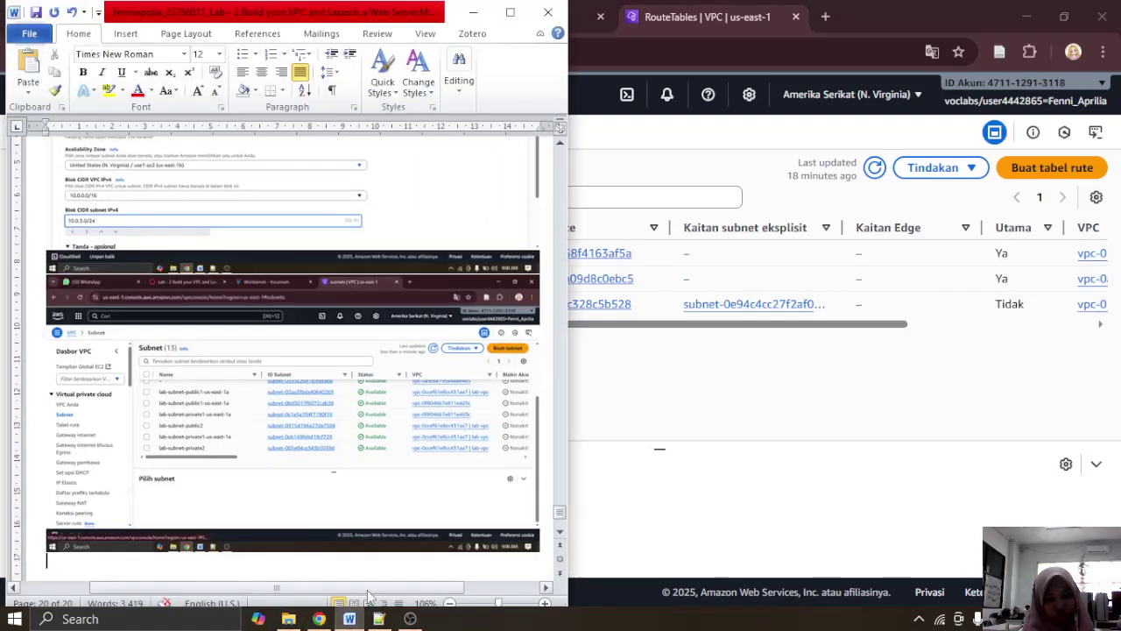
scroll(420, 166, "down", 5)
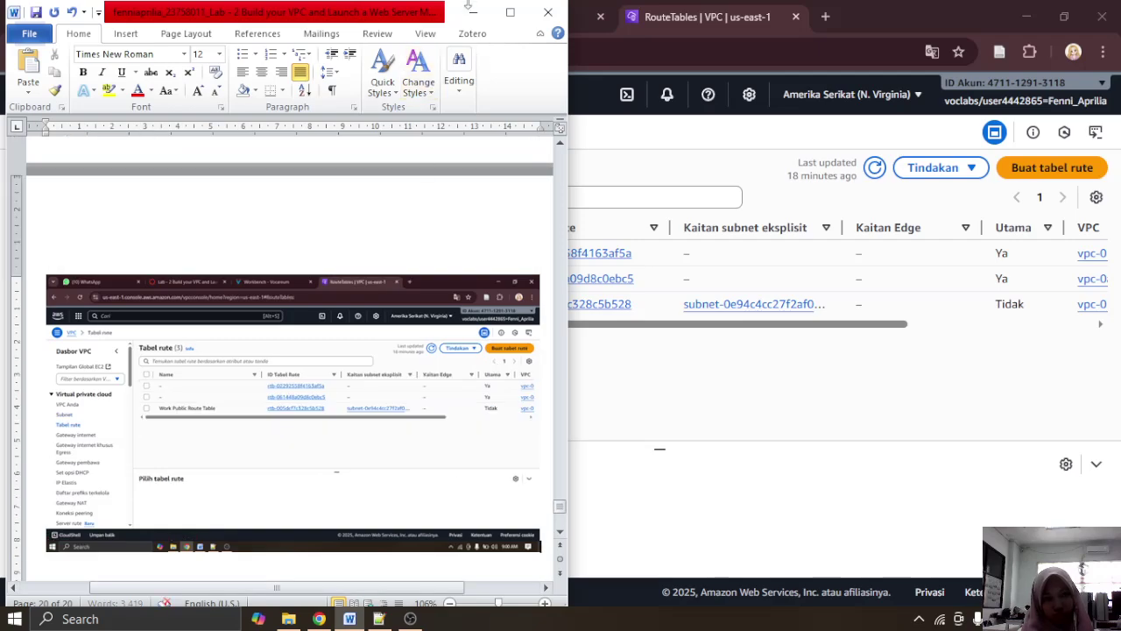
left_click(479, 14)
Step: Refresh the route tables list to look for lab-rtb-private1-us-east-1a, checking step 16 of the lab
left_click(490, 16)
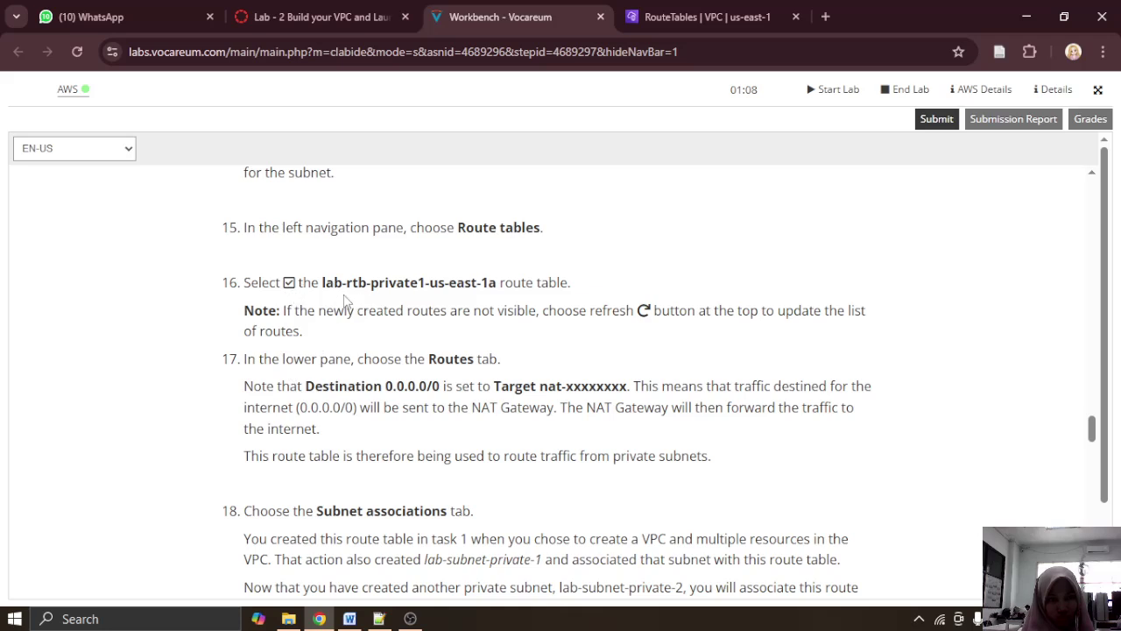
left_click(700, 16)
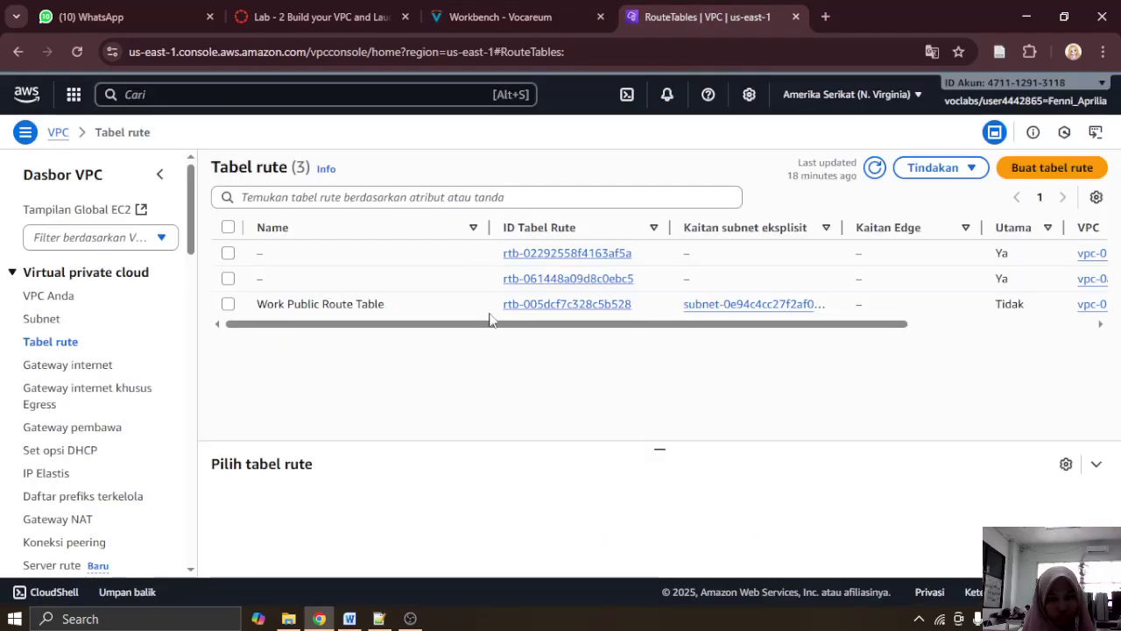
left_click(874, 167)
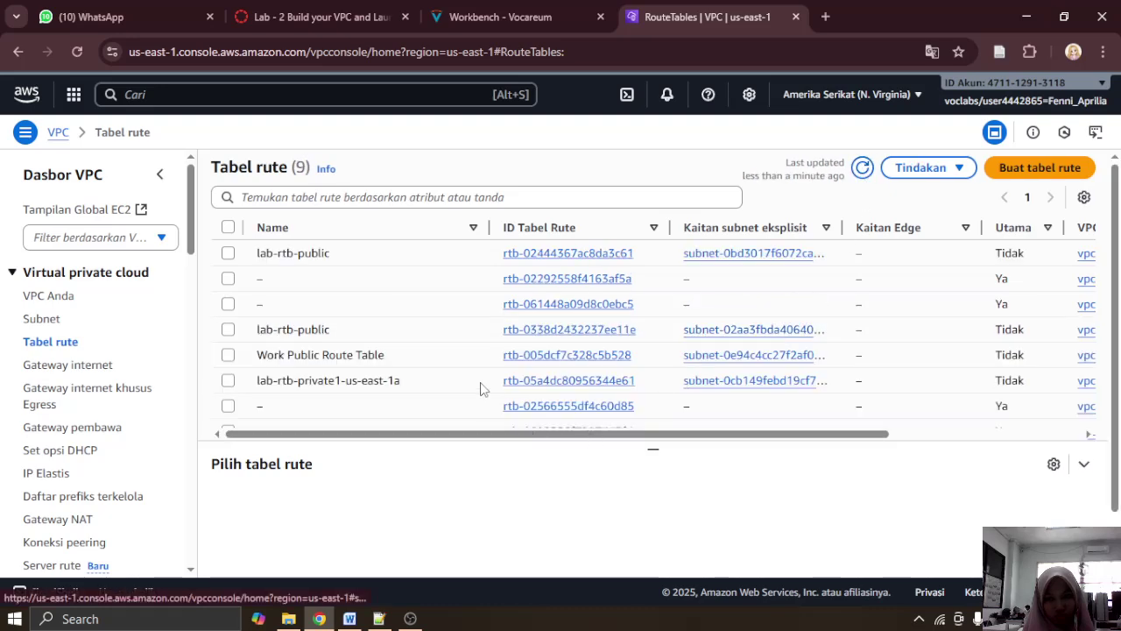
scroll(482, 388, "down", 2)
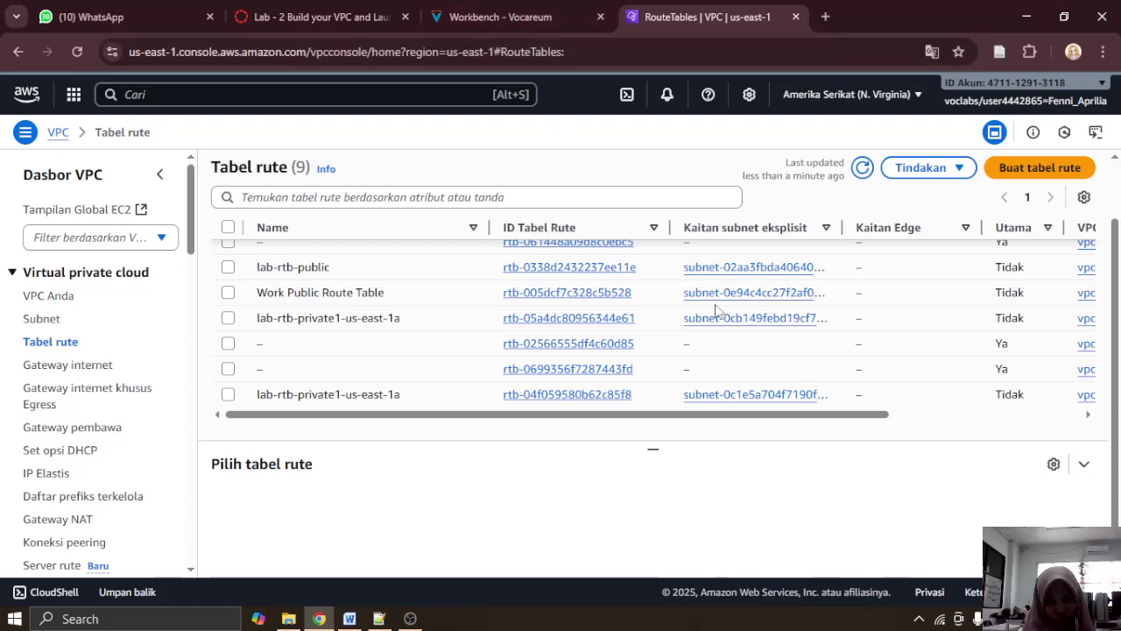
left_click(561, 8)
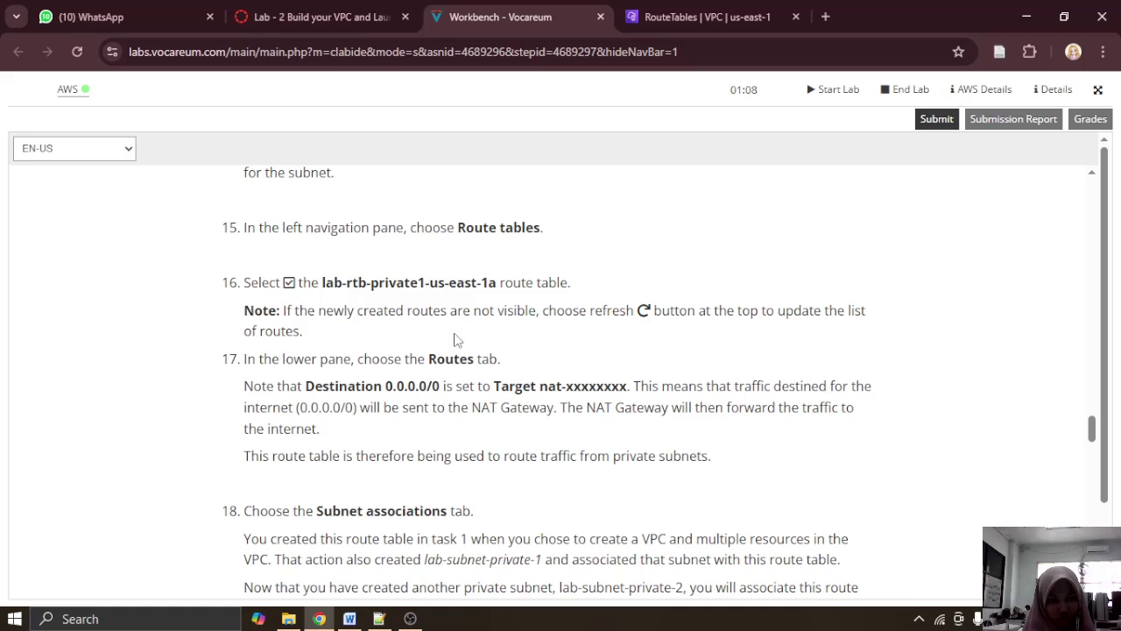
Step: Review lab step 16 and select the lab-rtb-private1-us-east-1a route table with ID rtb-04f059580b62c85f8
left_click_drag(256, 360, 410, 364)
left_click_drag(246, 293, 368, 334)
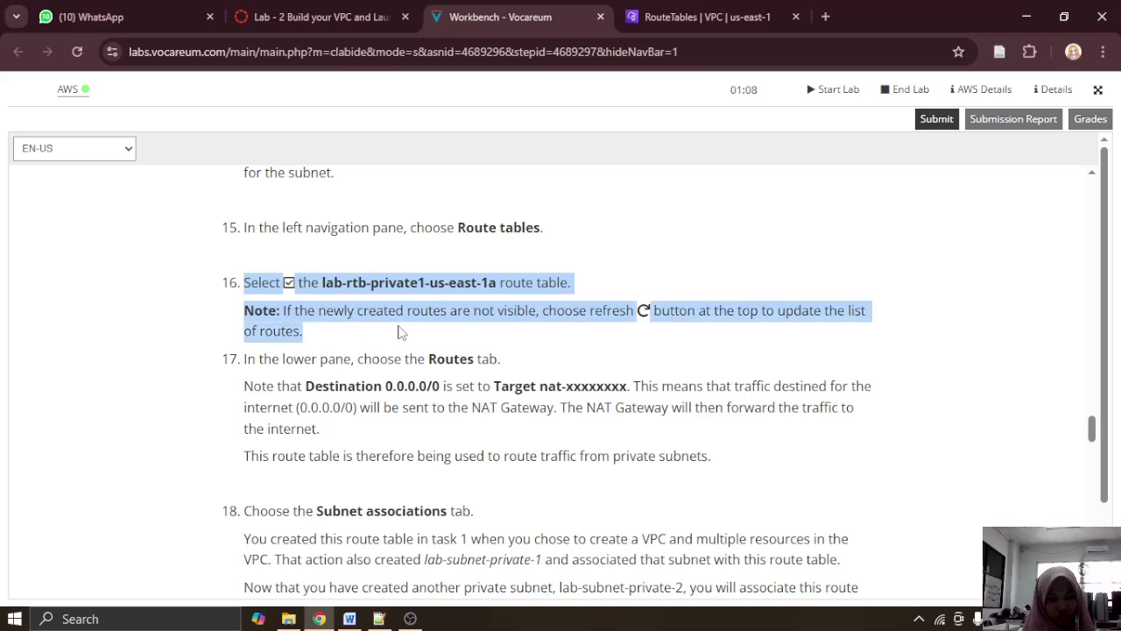
left_click(517, 331)
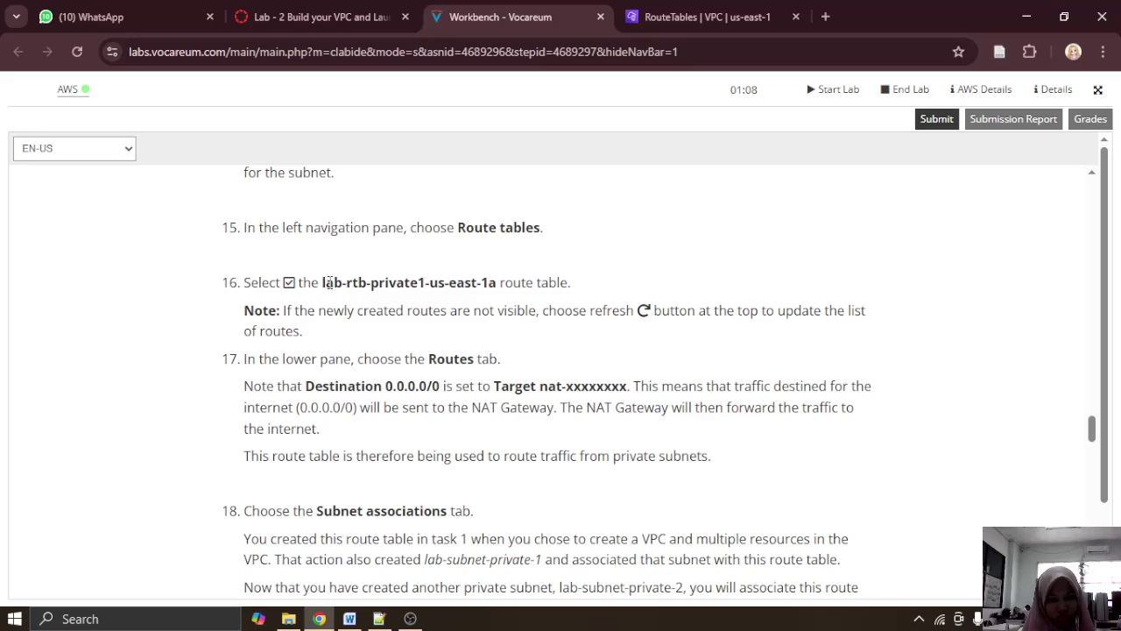
left_click(684, 10)
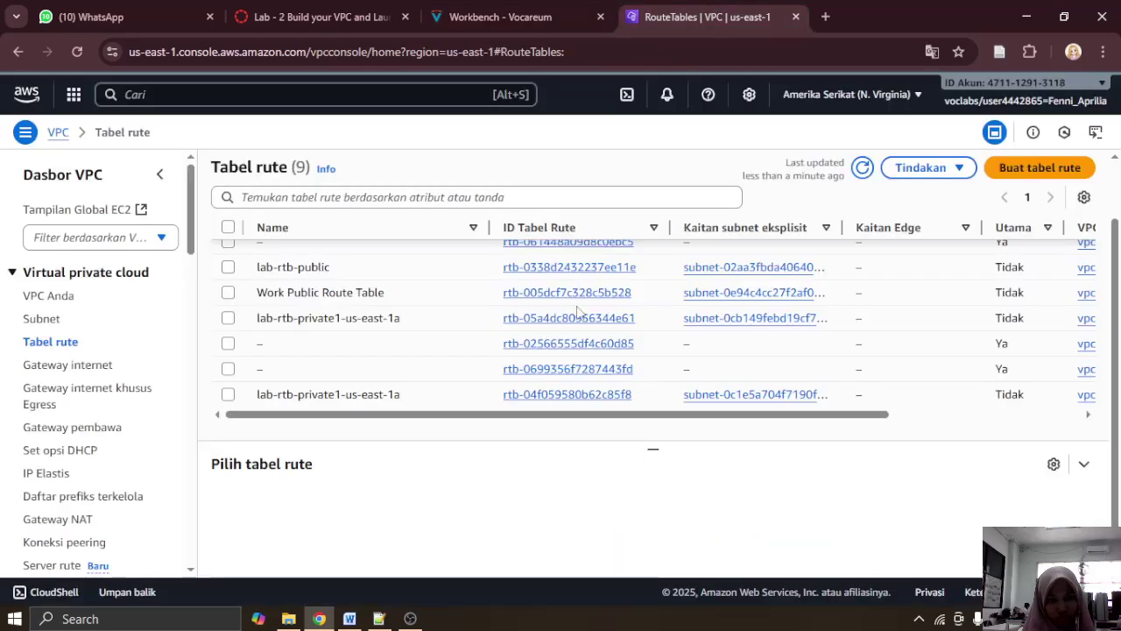
left_click(370, 401)
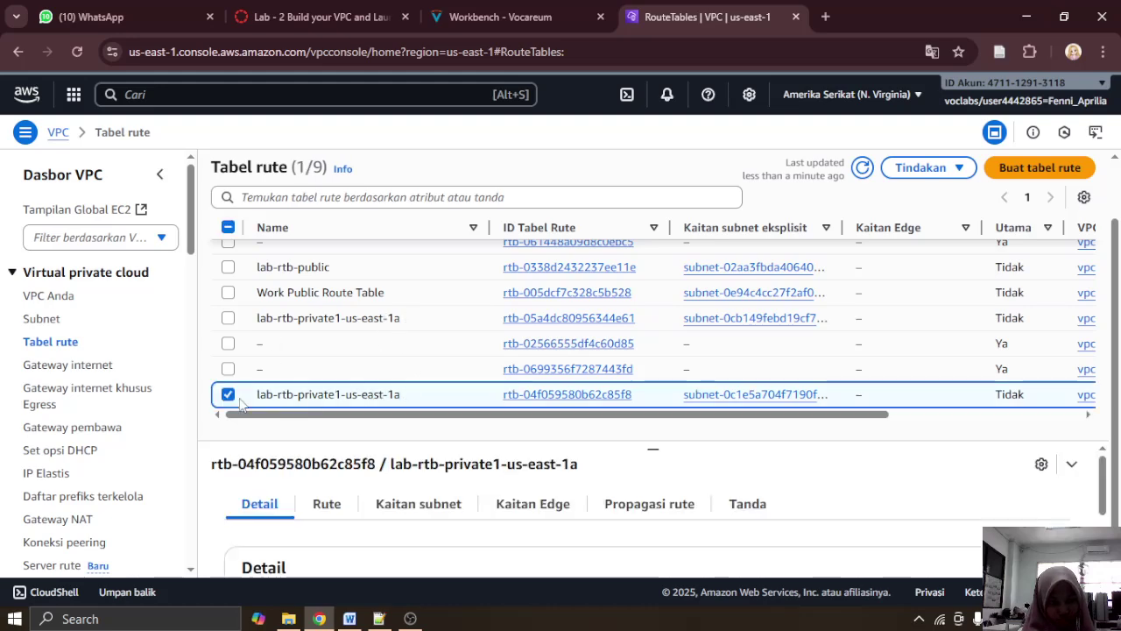
Step: Check lab step 17, show the selected route table's routes, and enlarge the details pane until all its routes are readable
left_click(489, 10)
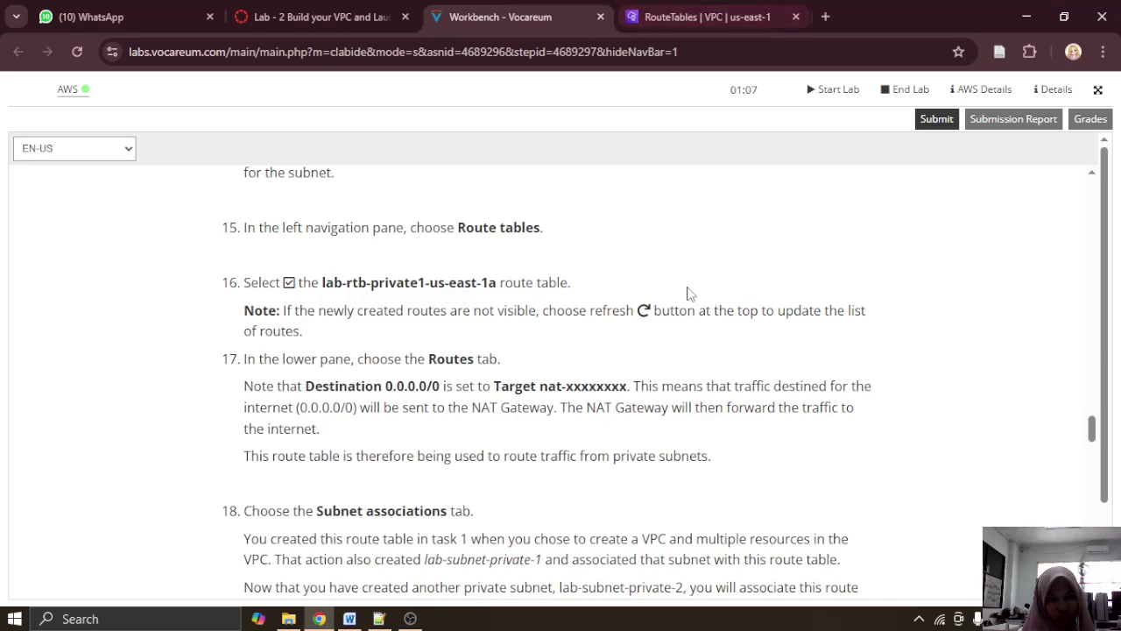
scroll(688, 310, "down", 1)
scroll(687, 311, "down", 1)
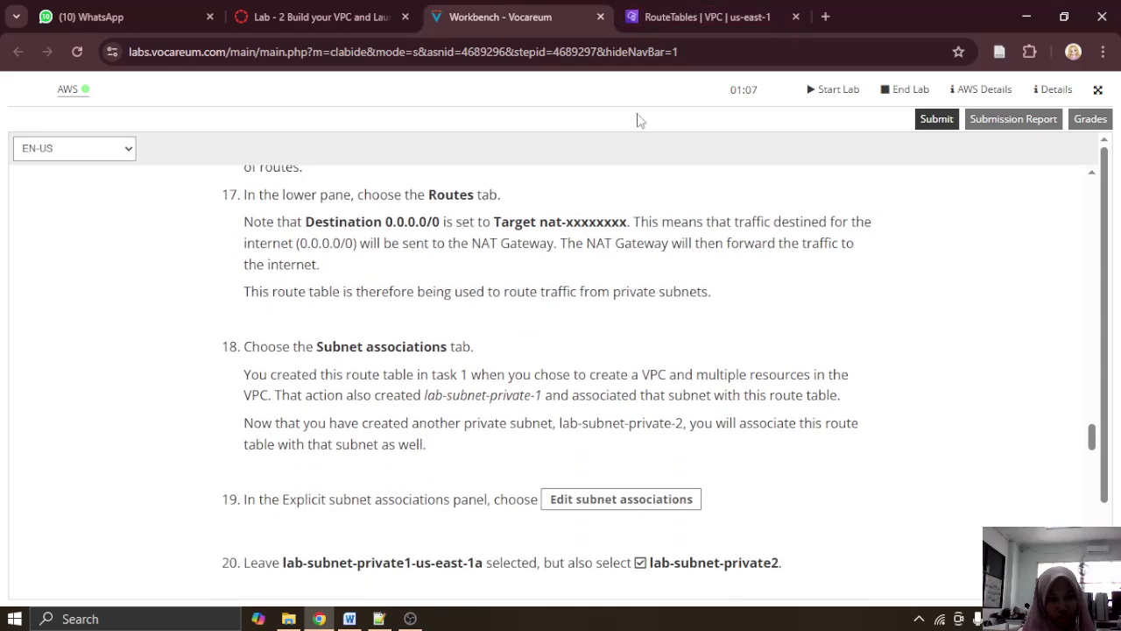
left_click(664, 15)
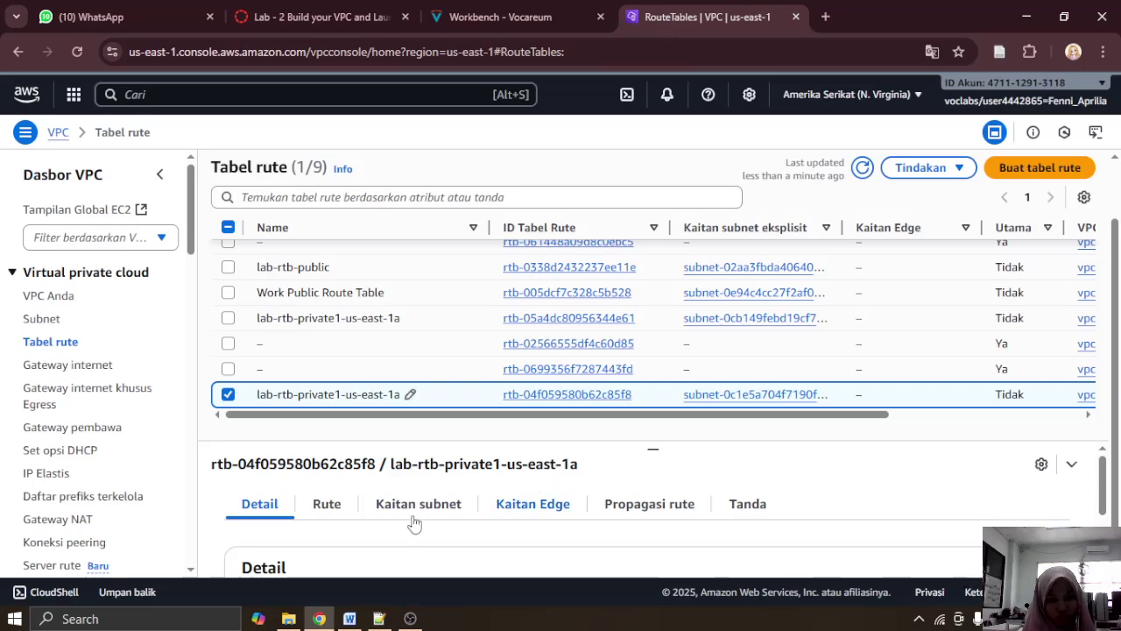
left_click(327, 506)
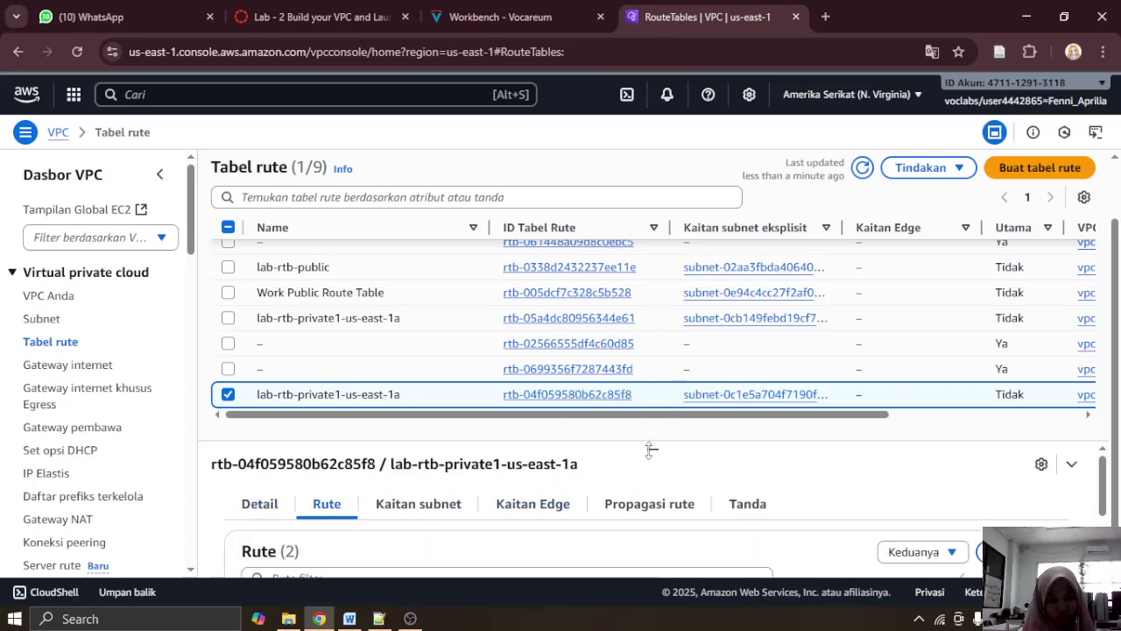
left_click_drag(649, 449, 651, 480)
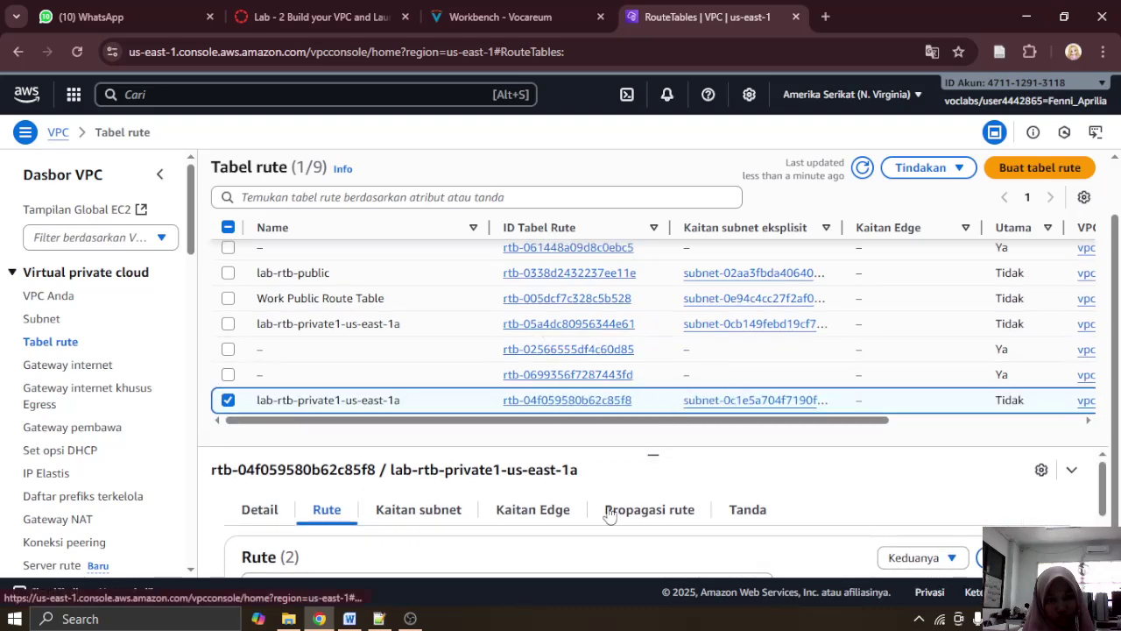
scroll(609, 512, "down", 2)
left_click_drag(651, 447, 650, 299)
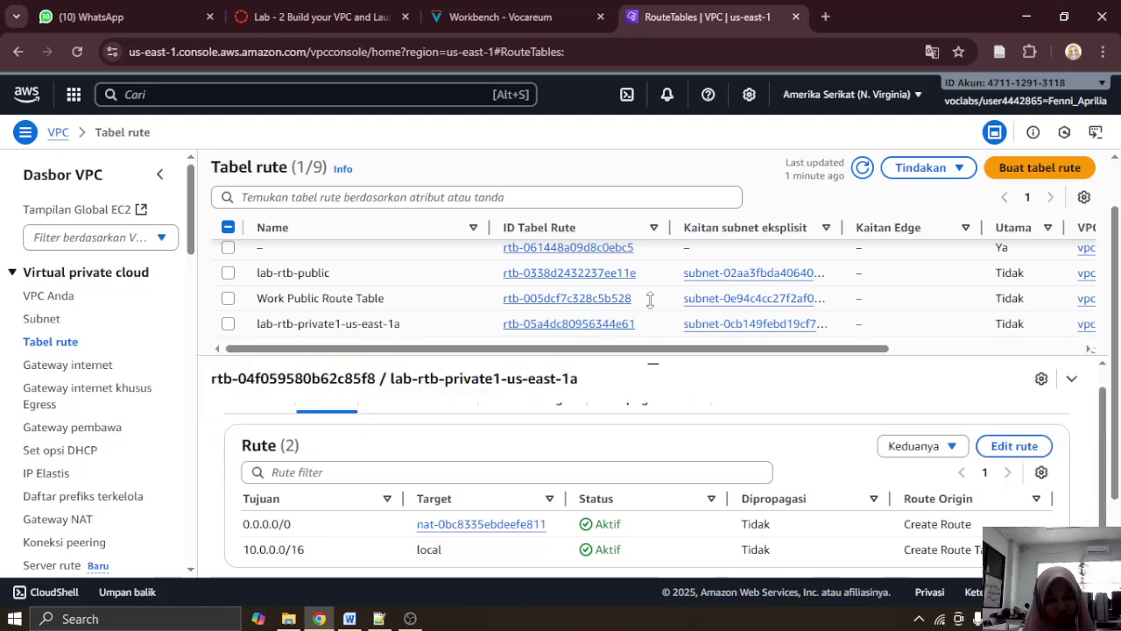
scroll(616, 461, "down", 2)
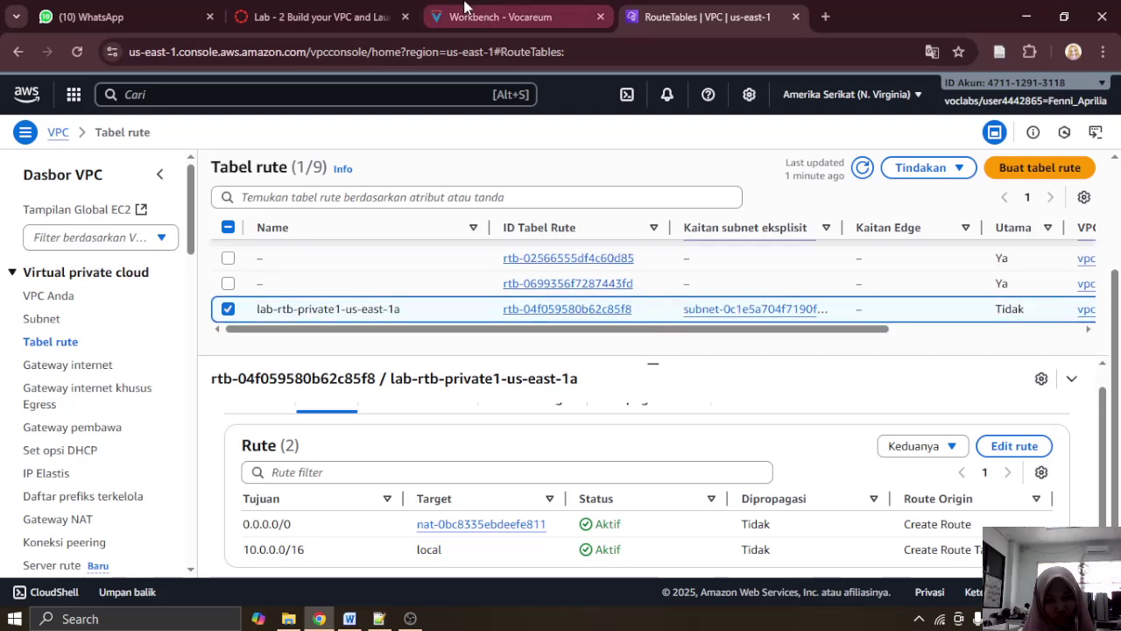
Step: Compare lab step 17's note about destination 0.0.0.0/0 and the NAT target with the route table's routes
left_click(499, 16)
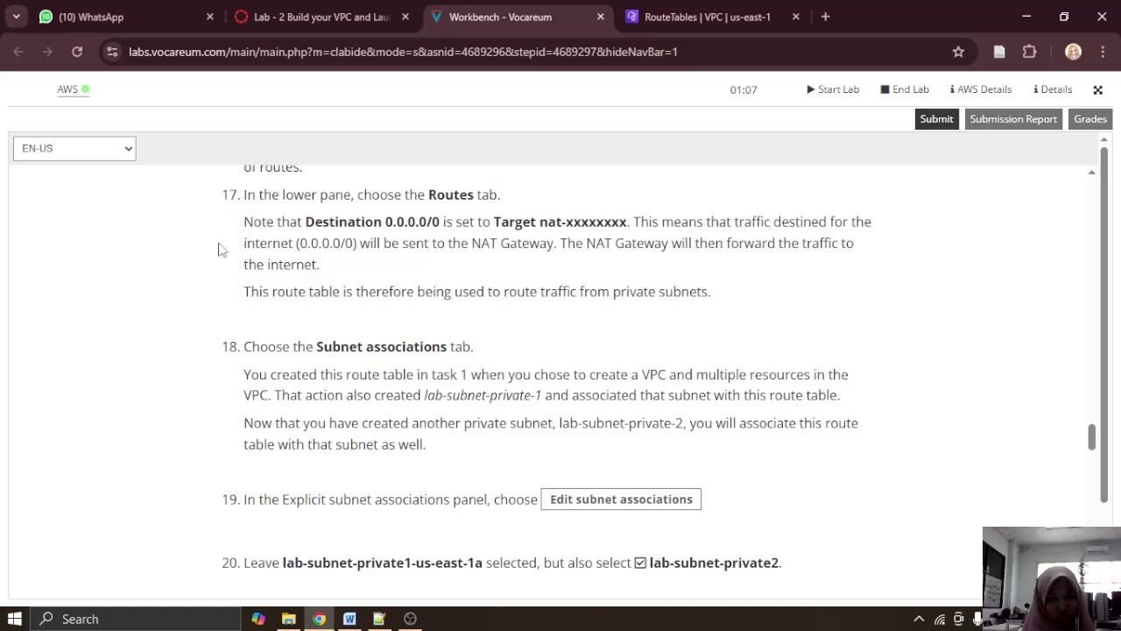
left_click_drag(873, 224, 306, 225)
left_click(366, 245)
left_click_drag(440, 224, 597, 221)
left_click(518, 223)
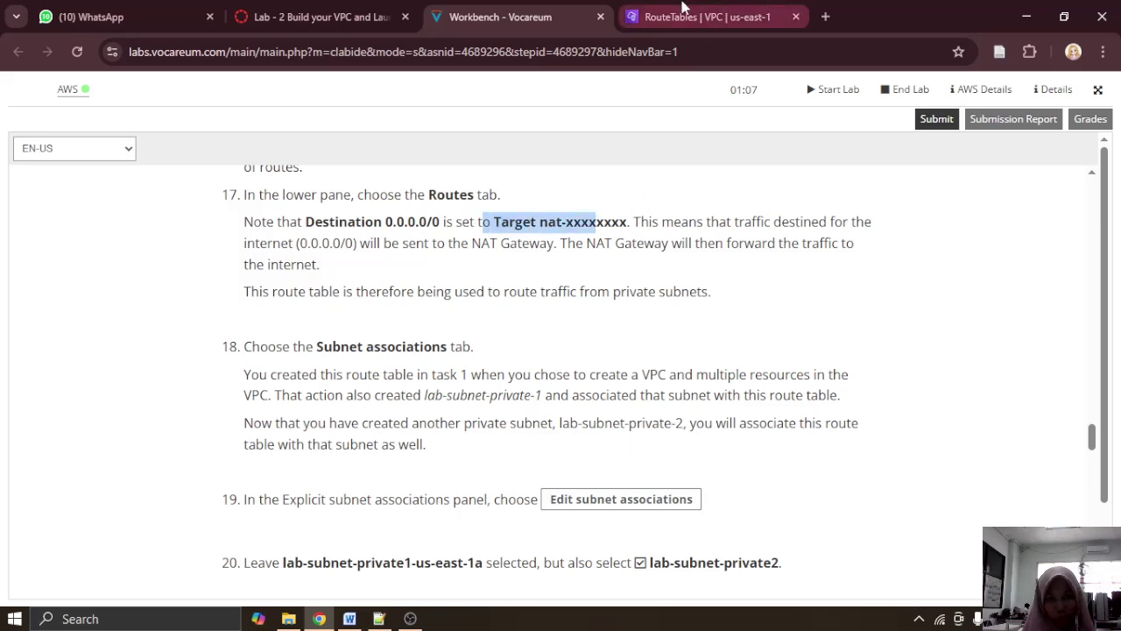
left_click(683, 10)
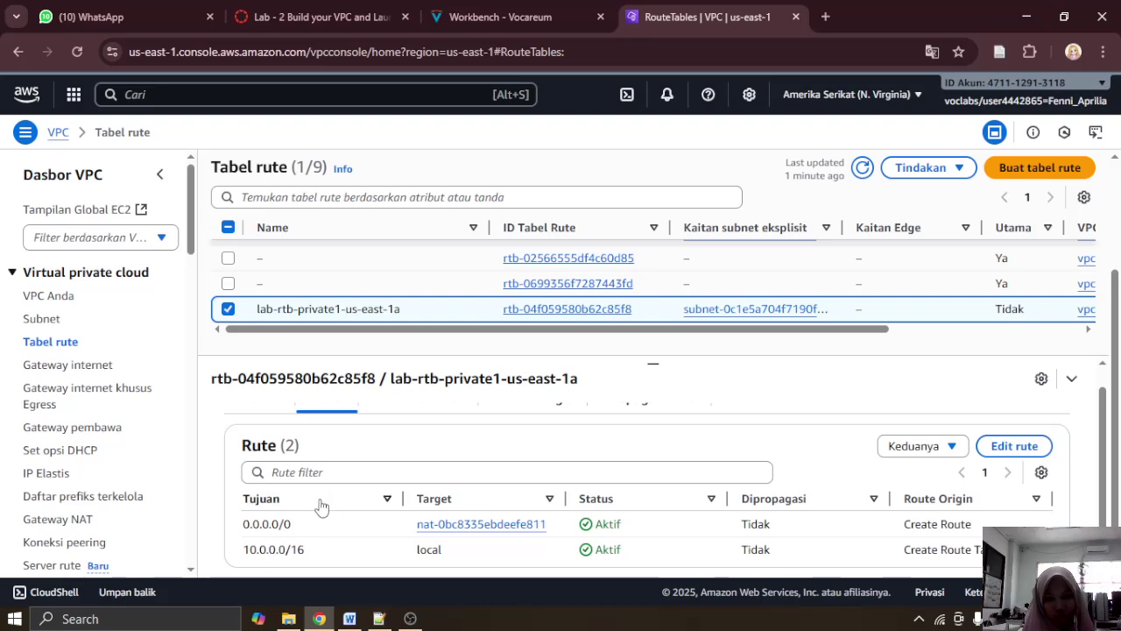
Step: Add a screenshot of the lab-rtb-private1-us-east-1a routes to the end of the Word document
left_click(350, 618)
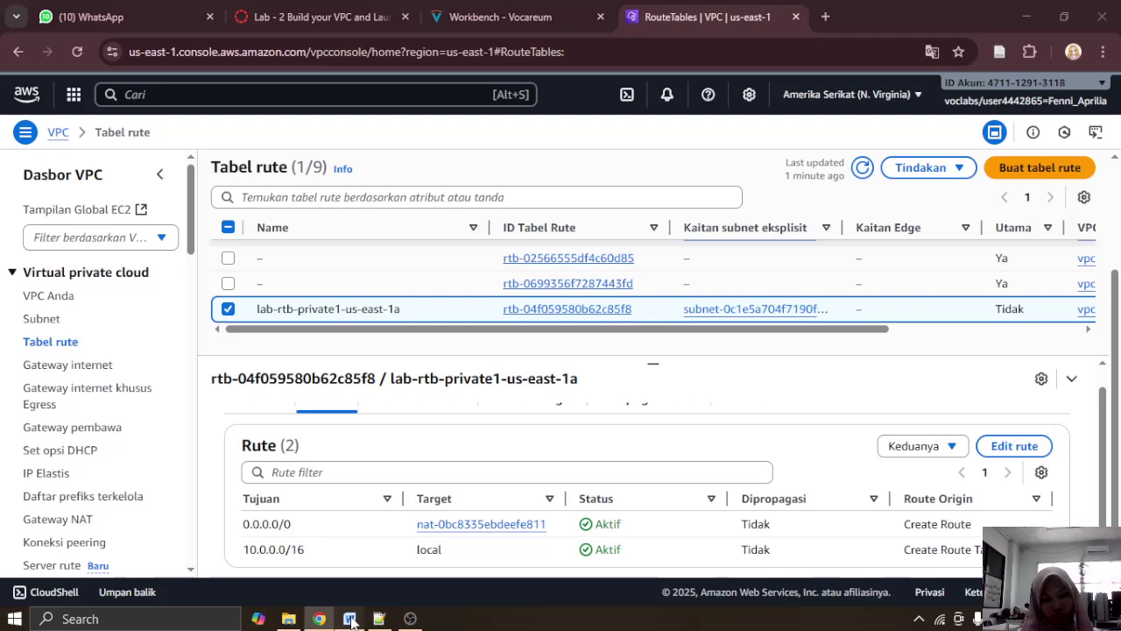
key("ctrl+v")
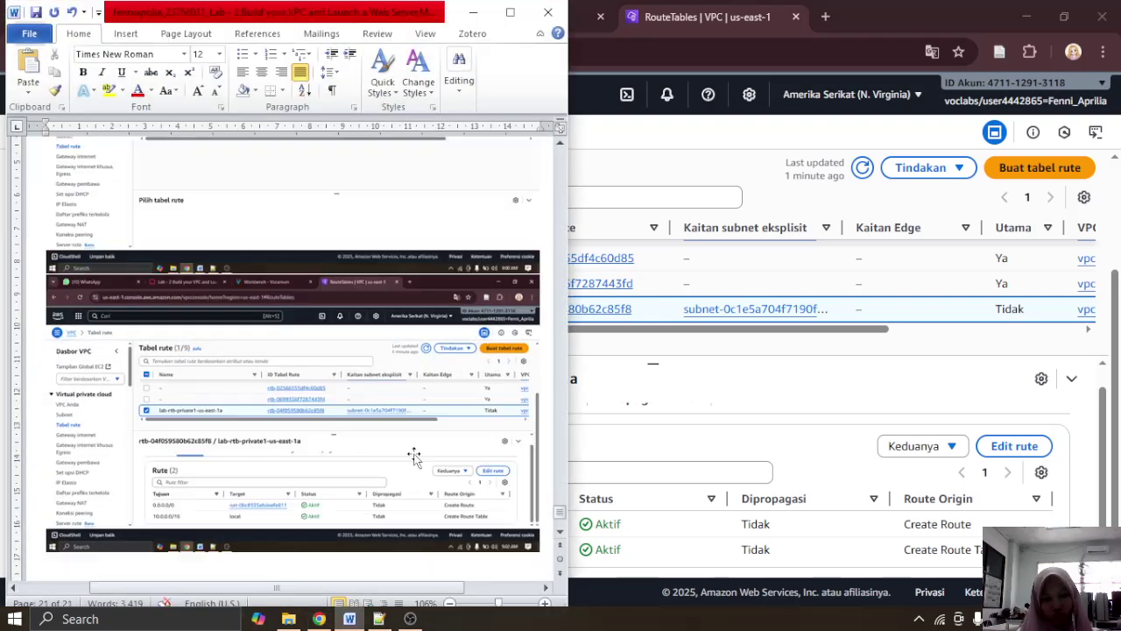
left_click(472, 12)
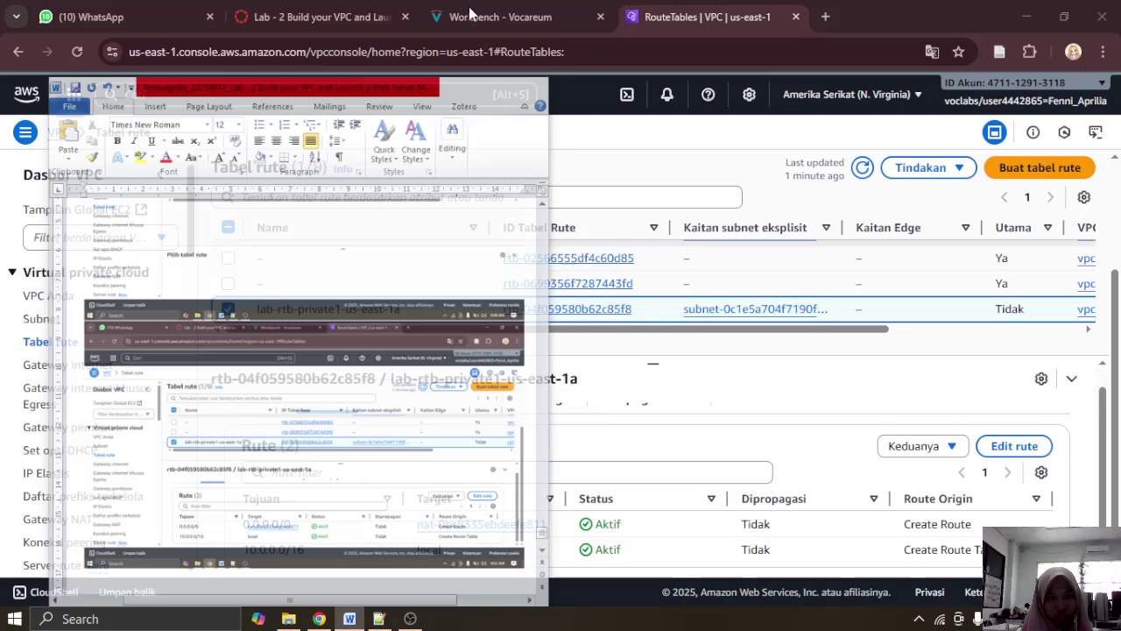
Step: Recheck the lab instructions and show the subnet associations of the lab-rtb-private1-us-east-1a route table
left_click(472, 12)
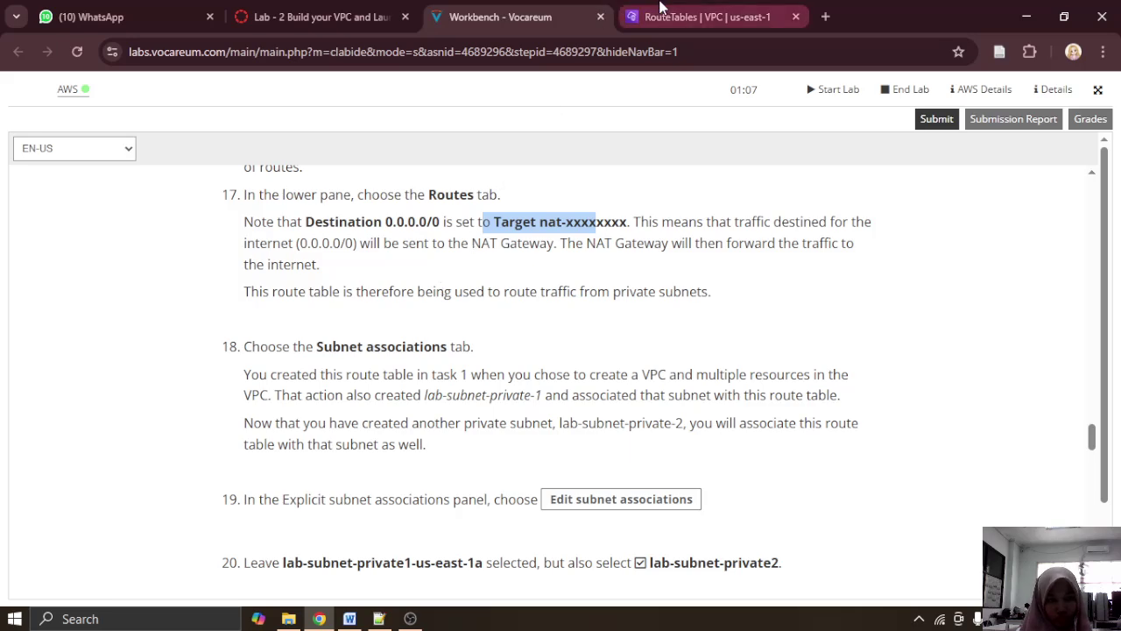
left_click(661, 11)
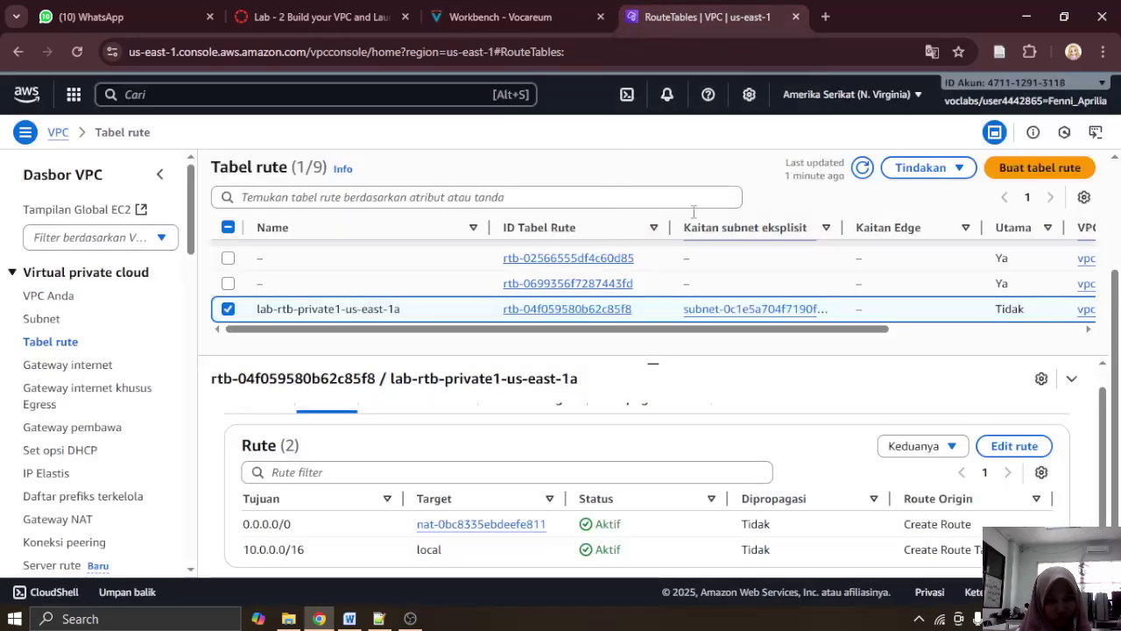
left_click(483, 11)
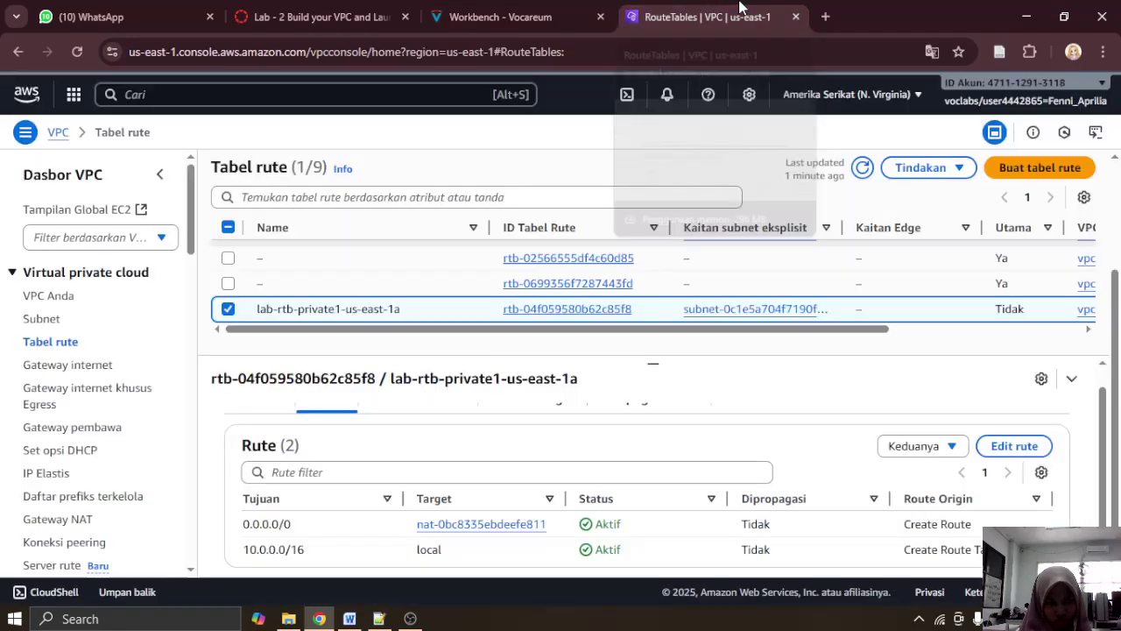
left_click(740, 11)
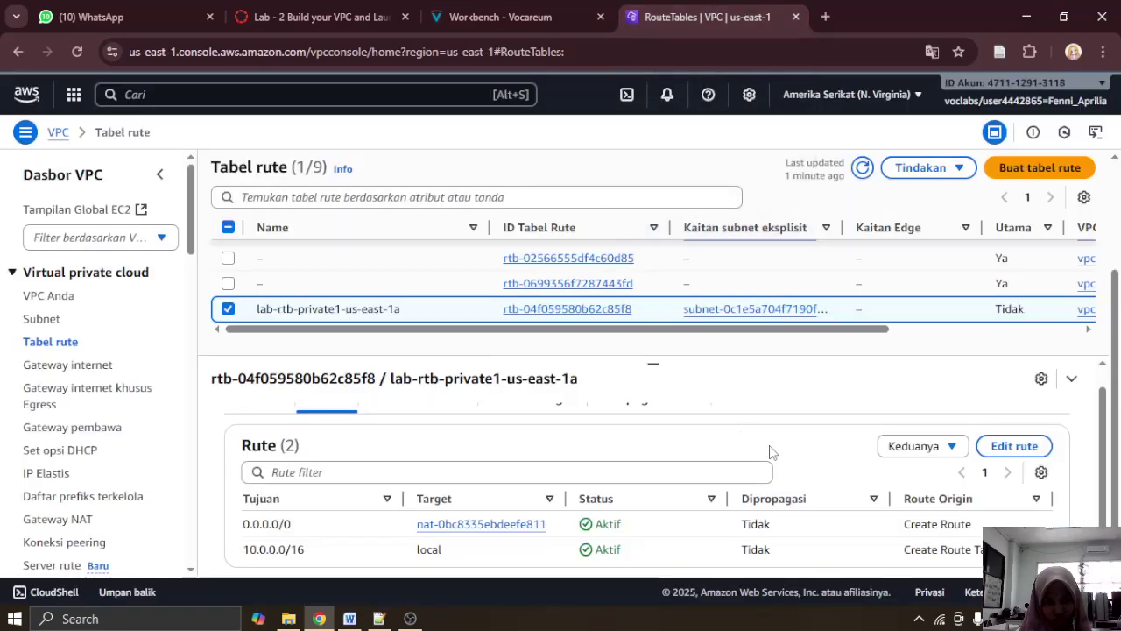
scroll(782, 411, "up", 1)
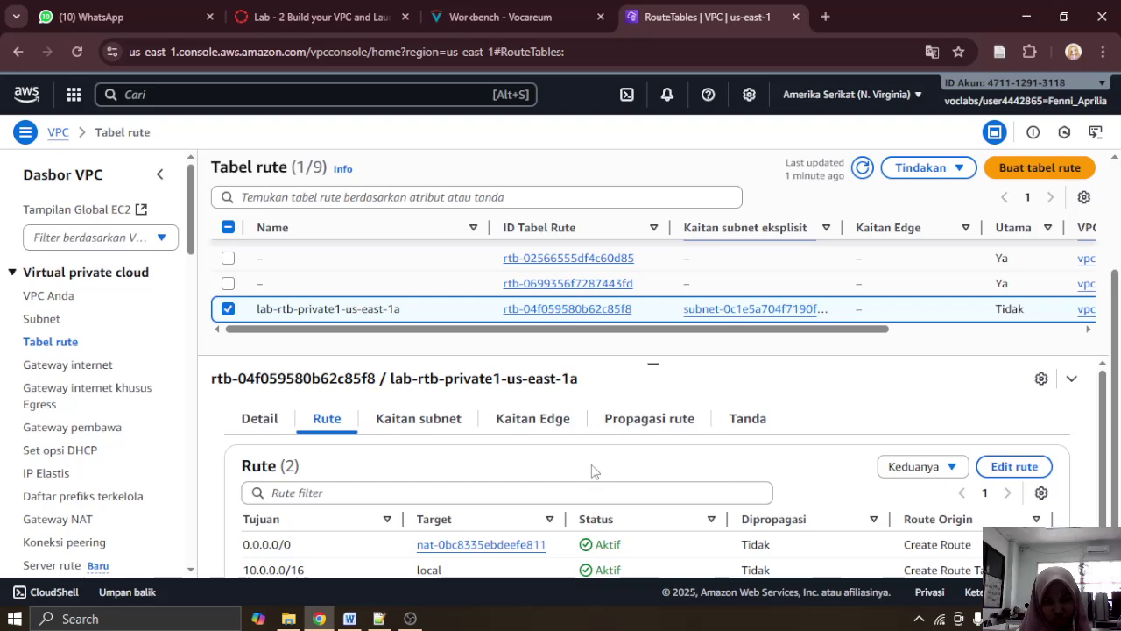
left_click(418, 419)
scroll(458, 444, "down", 4)
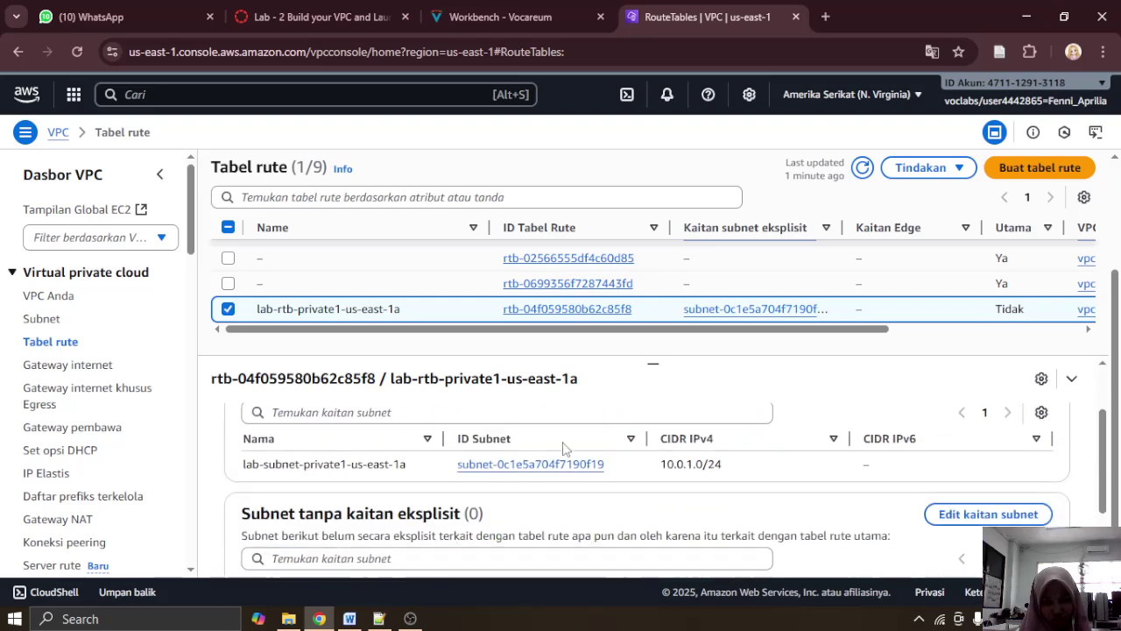
scroll(564, 444, "up", 3)
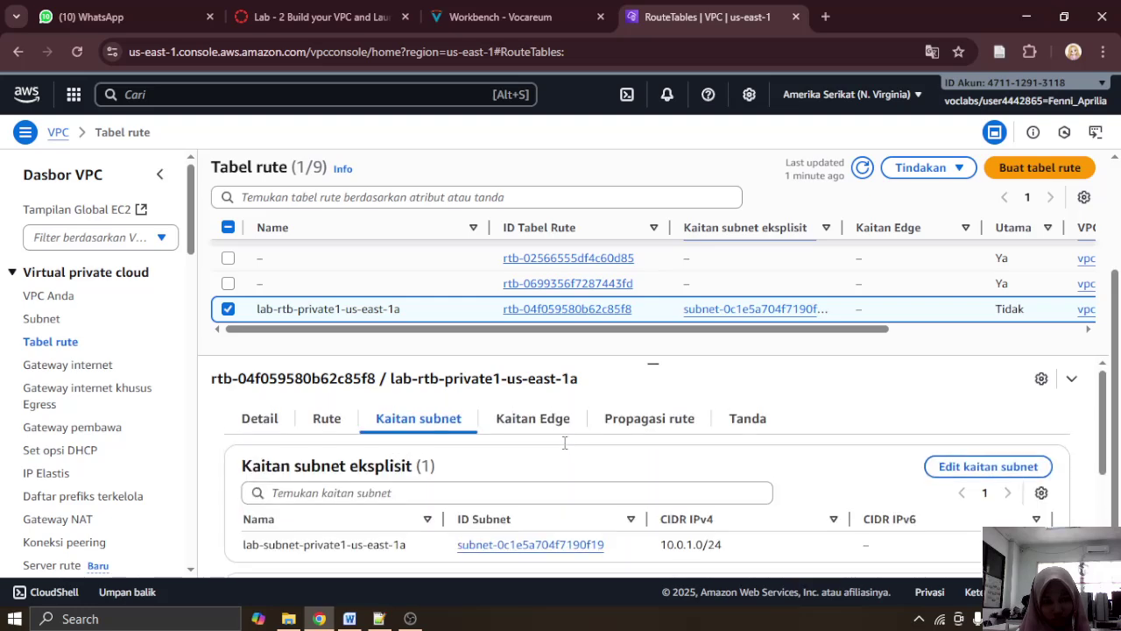
Step: Translate the route tables page into English and dismiss the translation popup
left_click(933, 53)
left_click(853, 86)
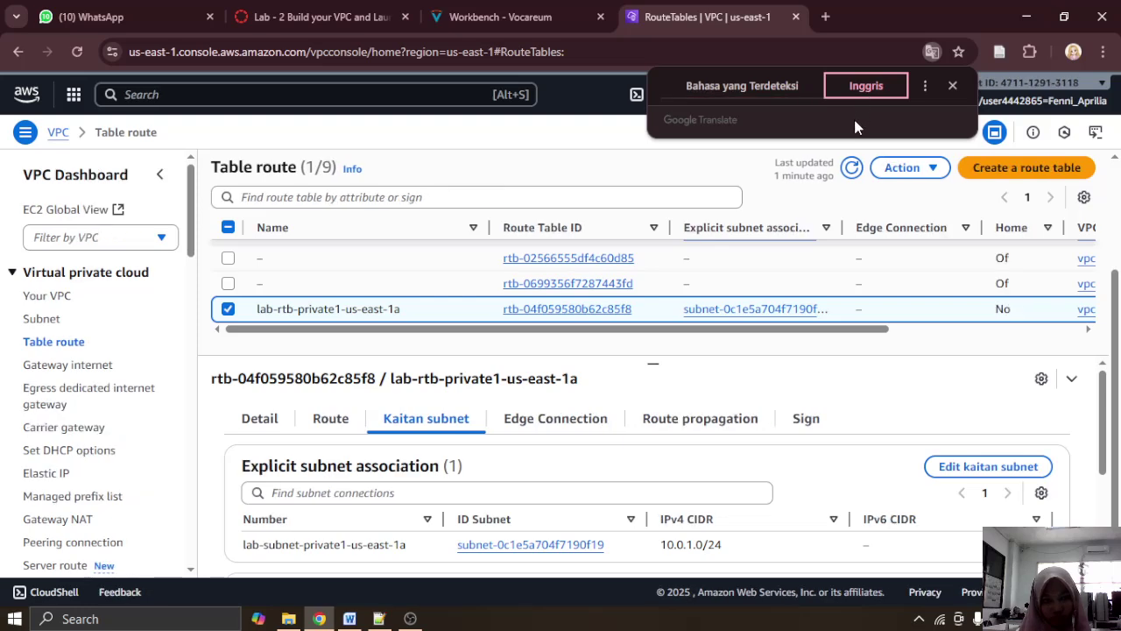
left_click(951, 88)
Step: Add a screenshot of the route table's explicit subnet associations to the end of the Word document
scroll(688, 429, "down", 1)
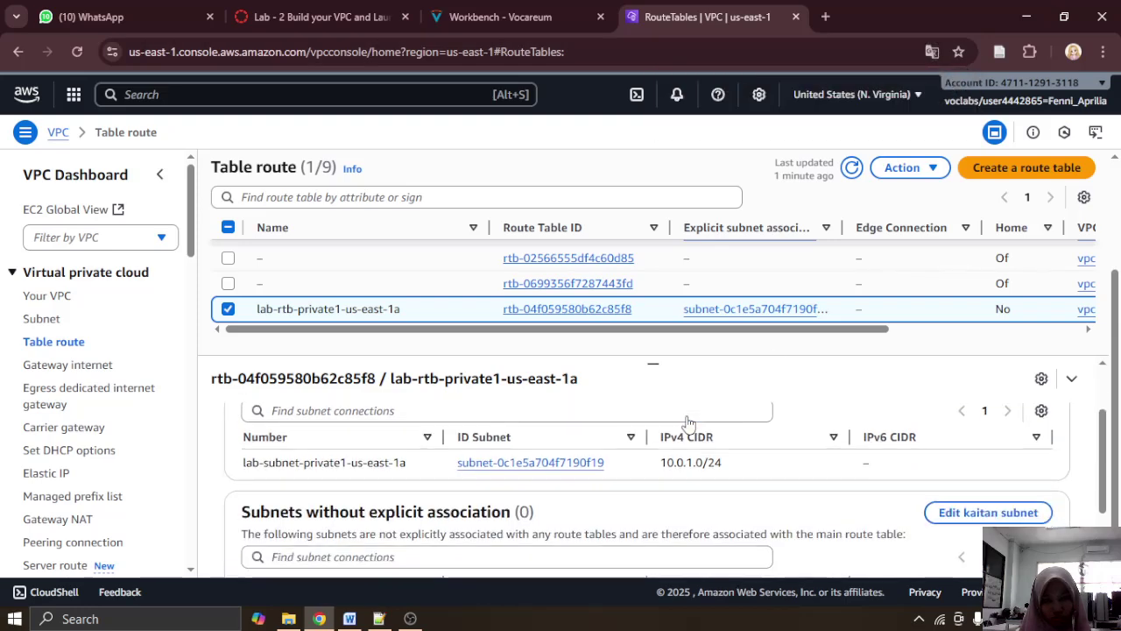
scroll(675, 455, "up", 1)
scroll(675, 455, "down", 1)
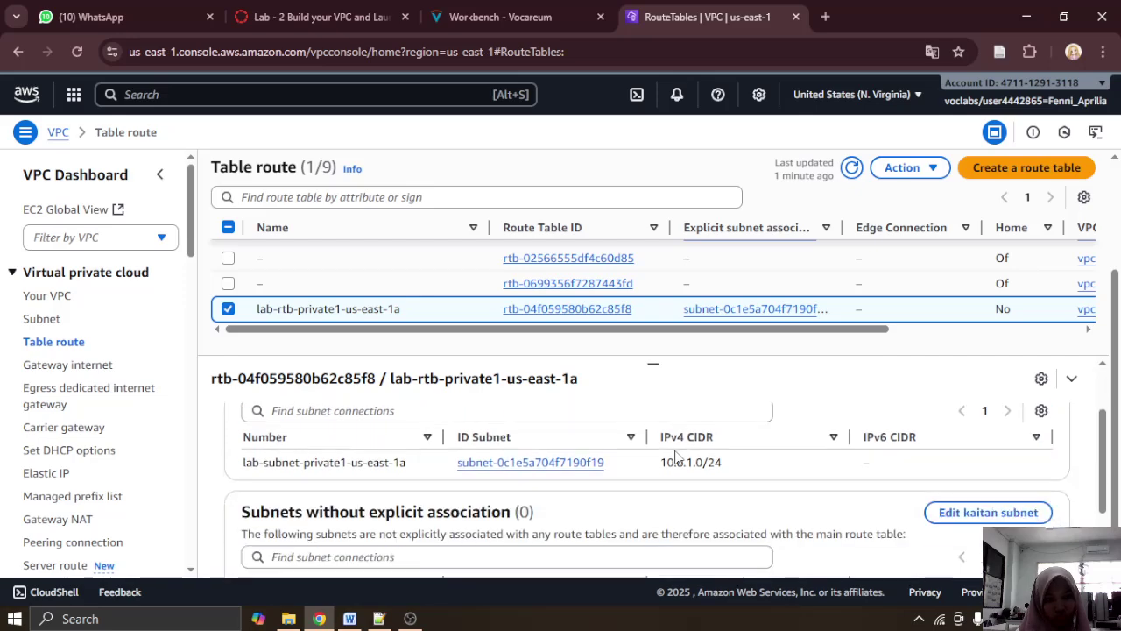
scroll(675, 456, "up", 1)
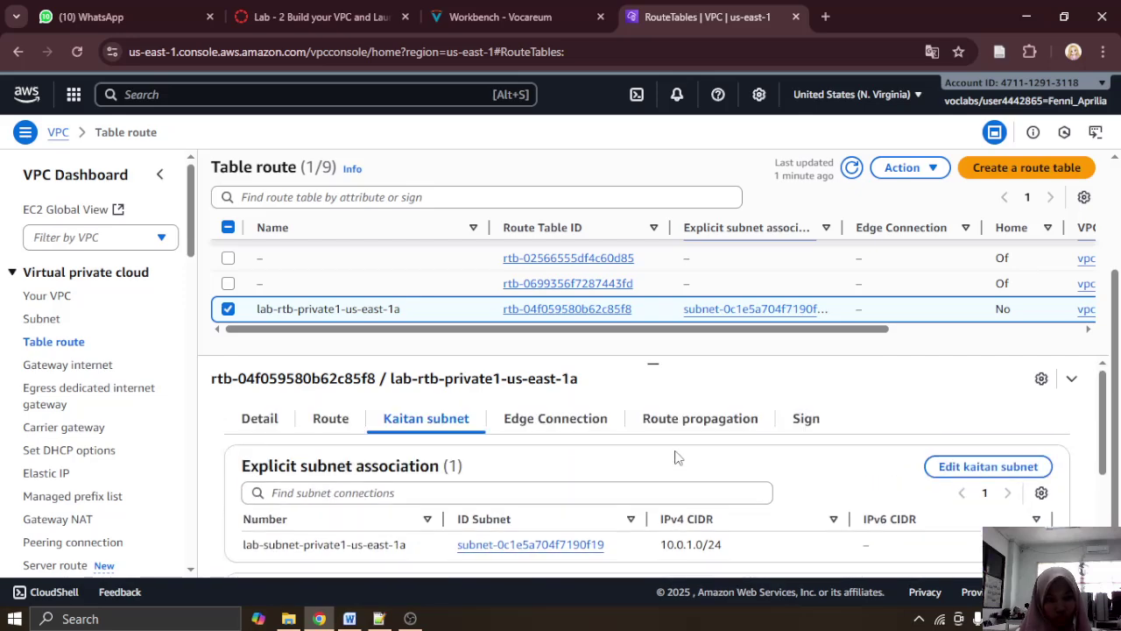
left_click(352, 620)
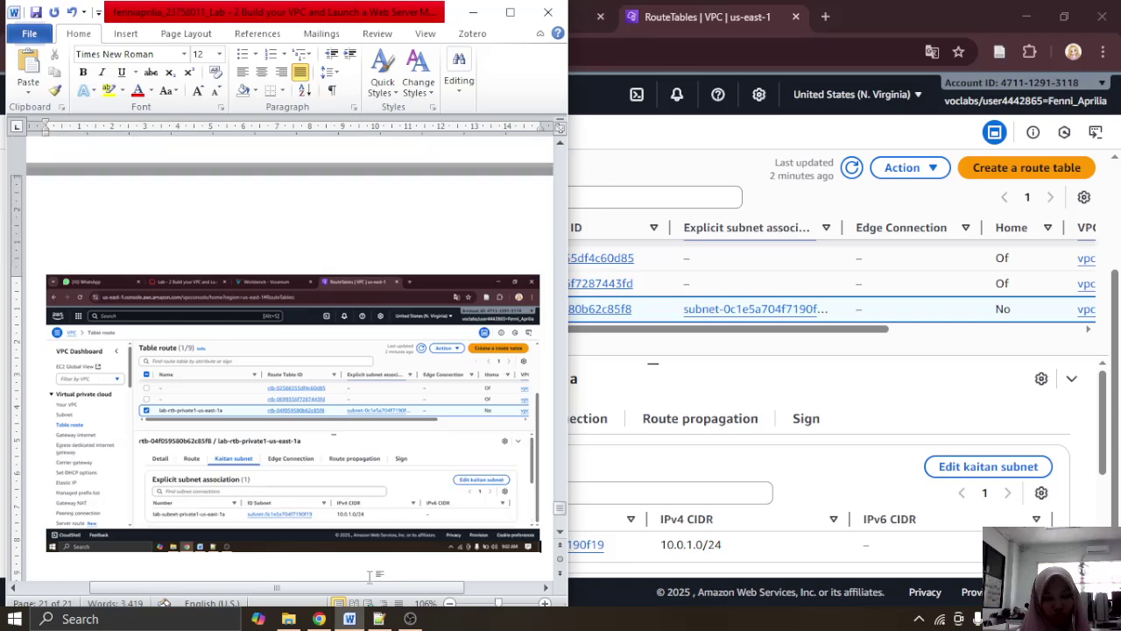
left_click(473, 13)
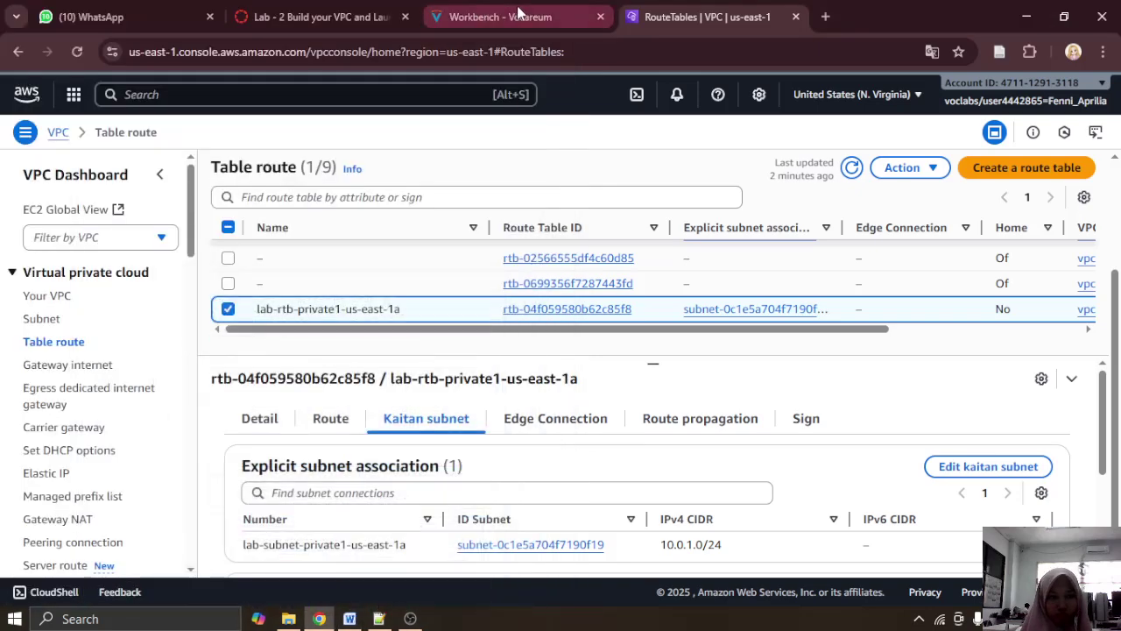
Step: Read lab steps 18 to 22 about associating lab-subnet-private2 with the private route table, and return to the Word document
left_click(515, 16)
scroll(446, 354, "down", 1)
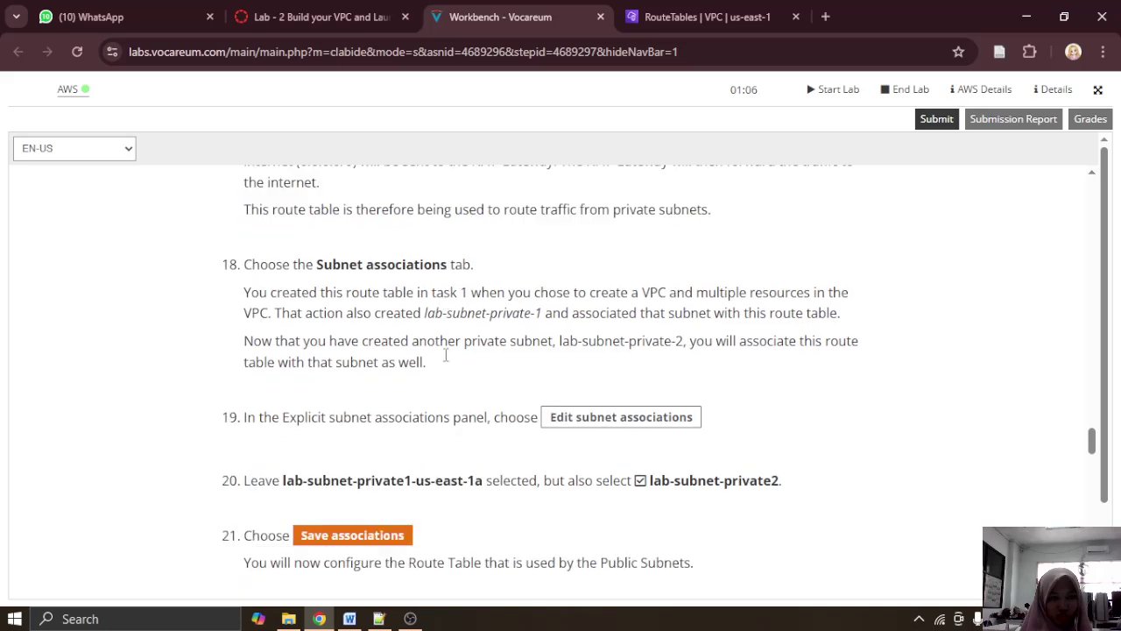
left_click_drag(300, 294, 803, 311)
left_click(315, 341)
left_click_drag(338, 313, 857, 322)
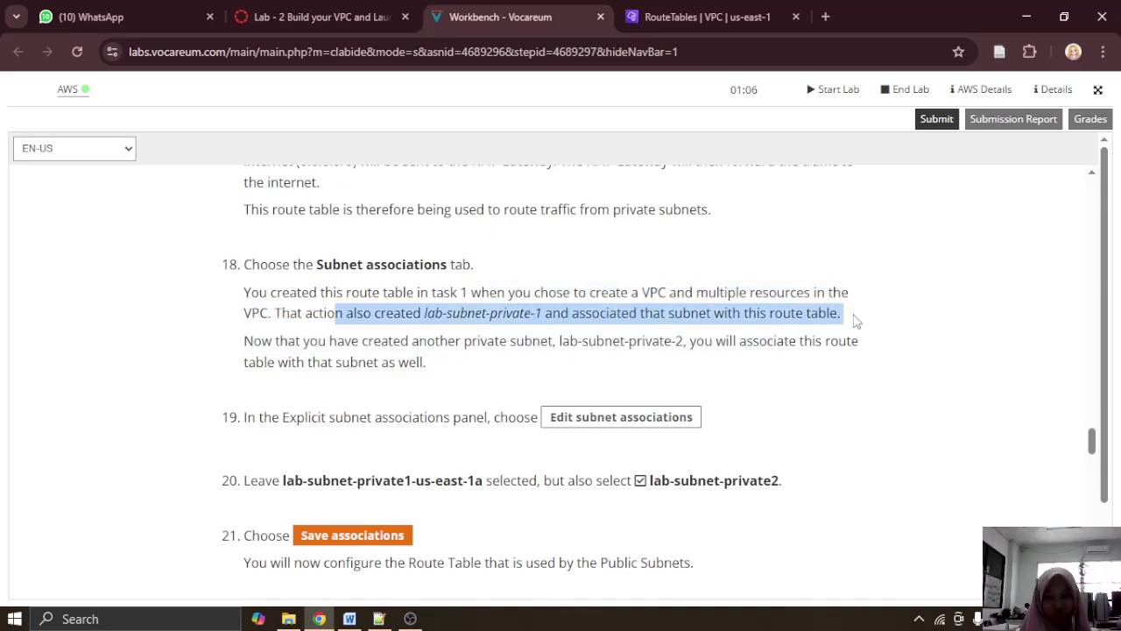
left_click(849, 392)
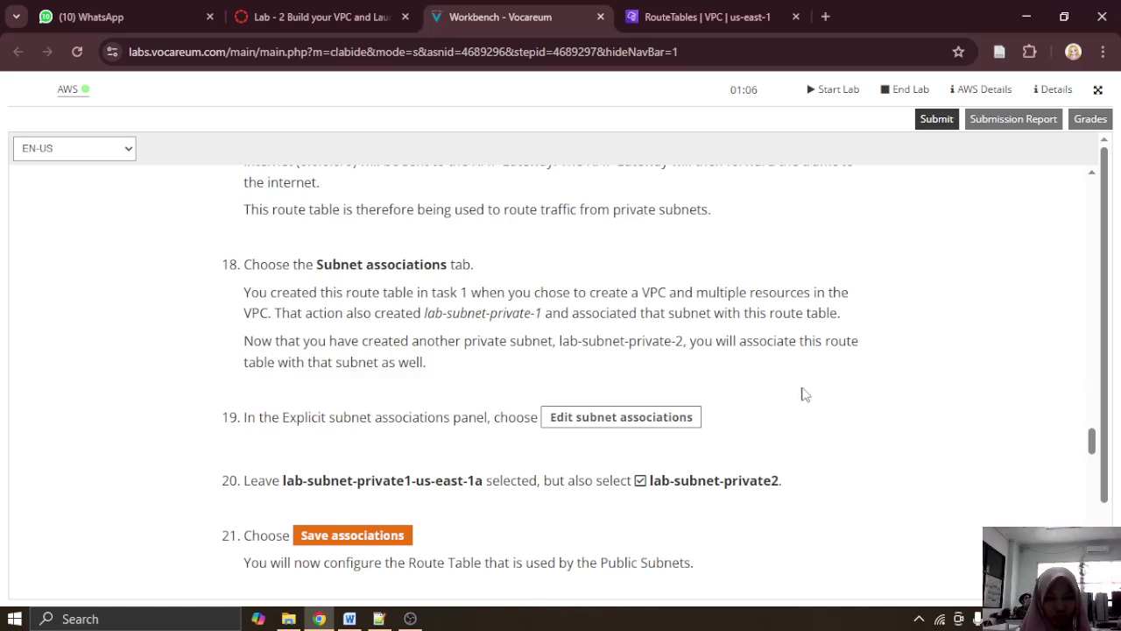
scroll(438, 412, "down", 1)
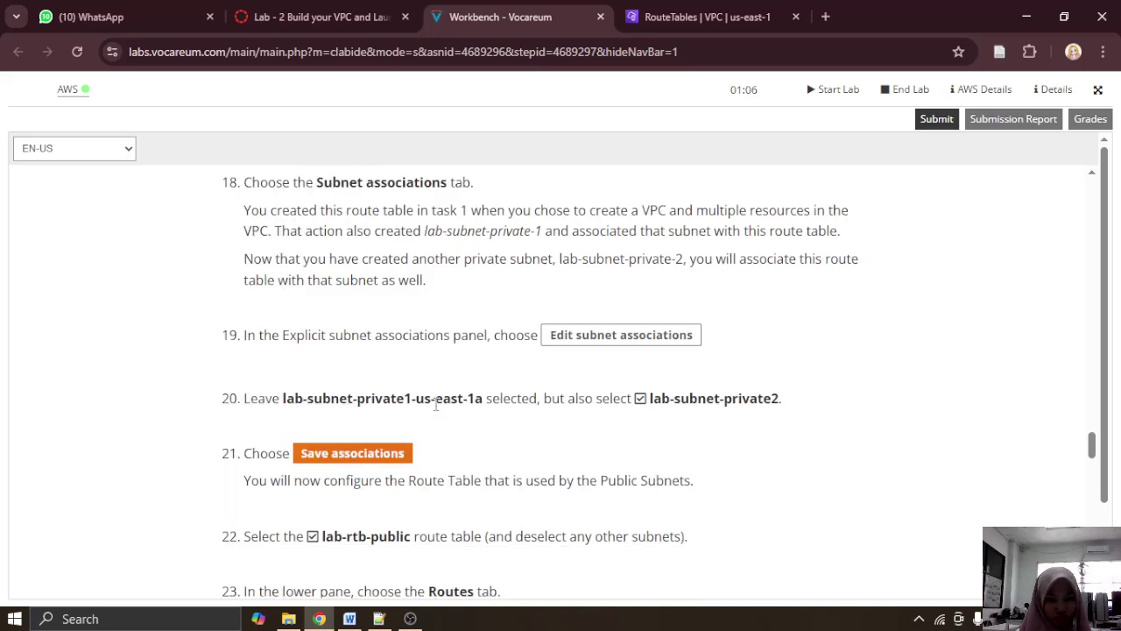
left_click(359, 618)
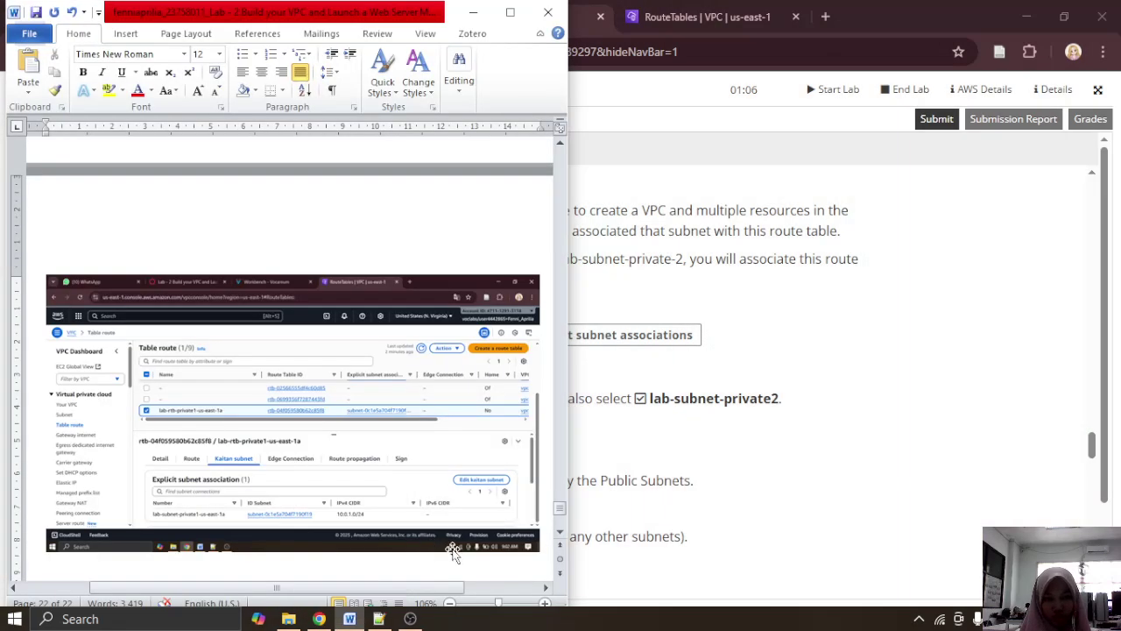
Step: Open the subnet associations of the selected lab-rtb-private1-us-east-1a route table for editing and recheck lab steps 19 to 23
left_click(573, 506)
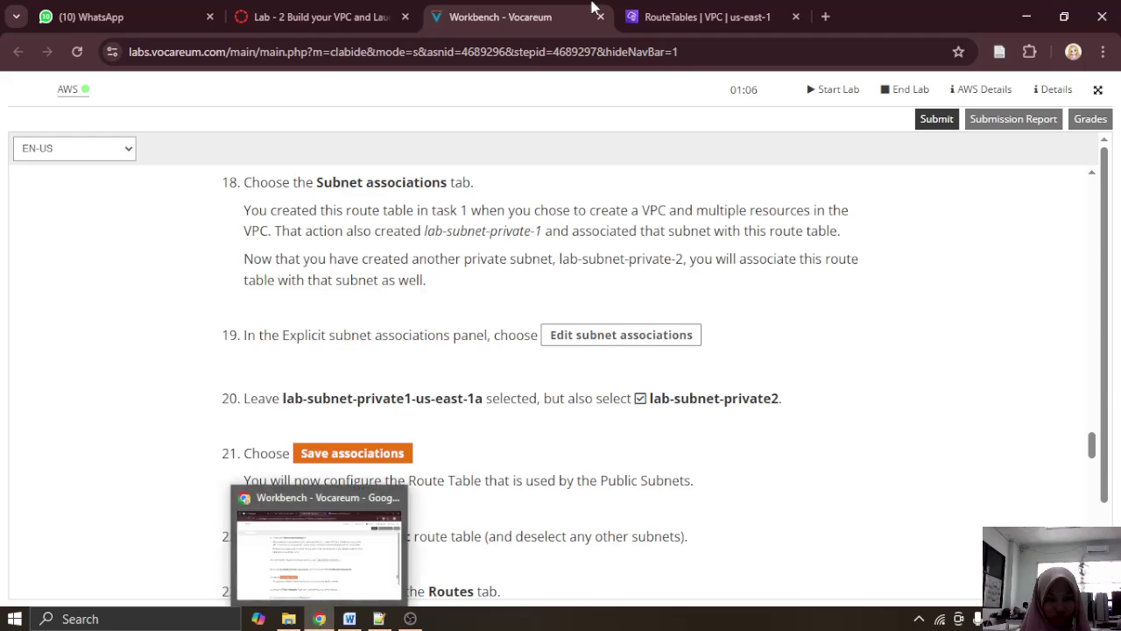
left_click(672, 8)
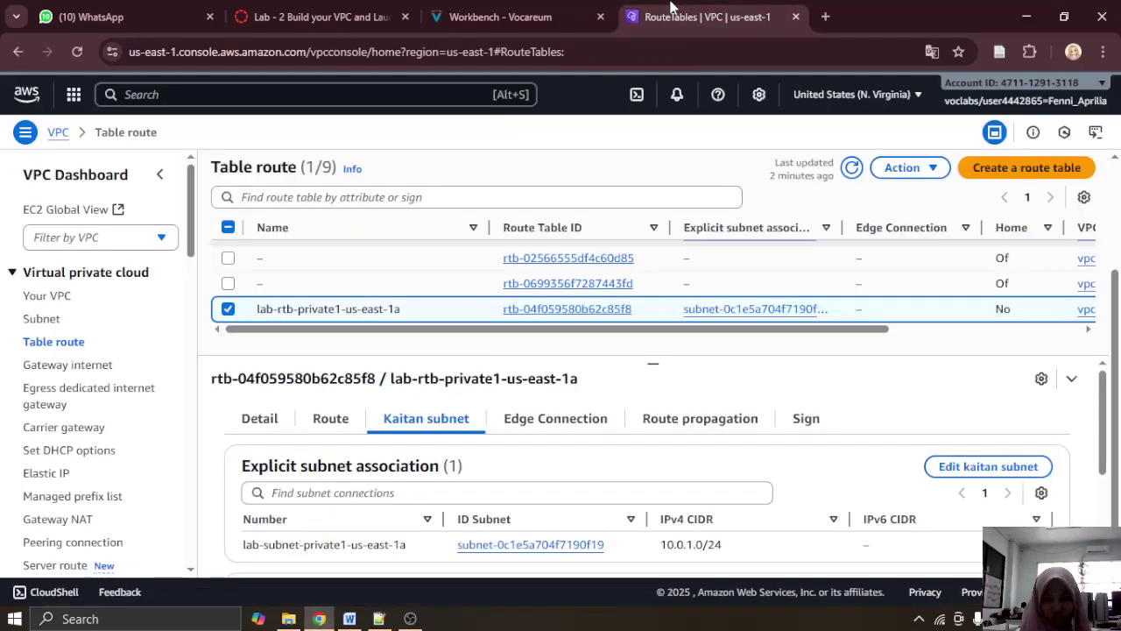
left_click(954, 466)
left_click(519, 9)
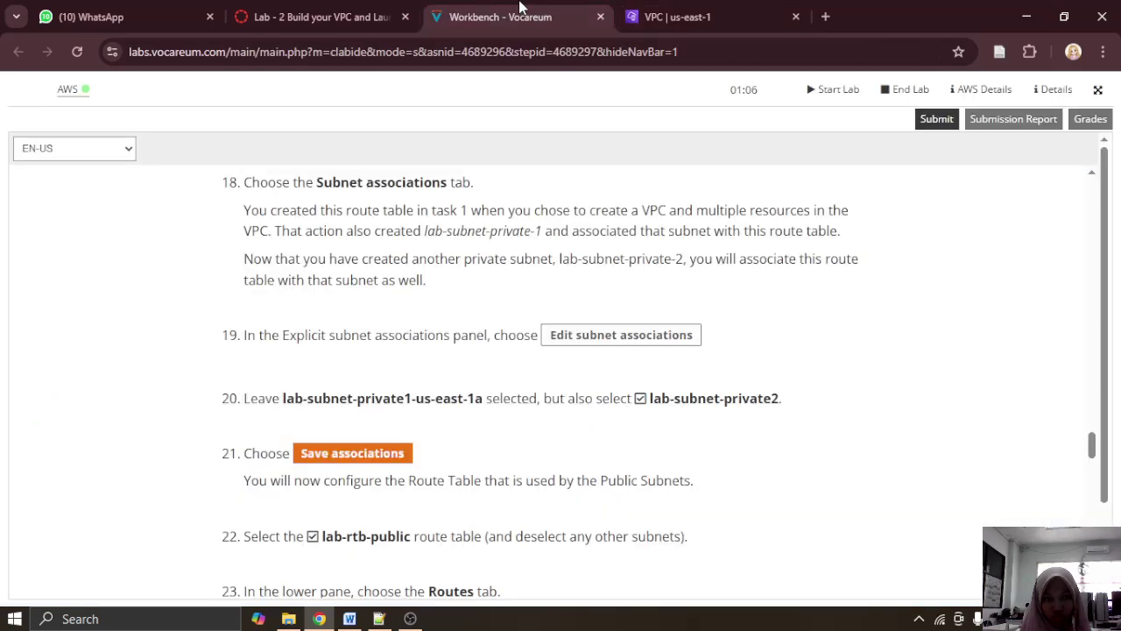
scroll(531, 256, "down", 1)
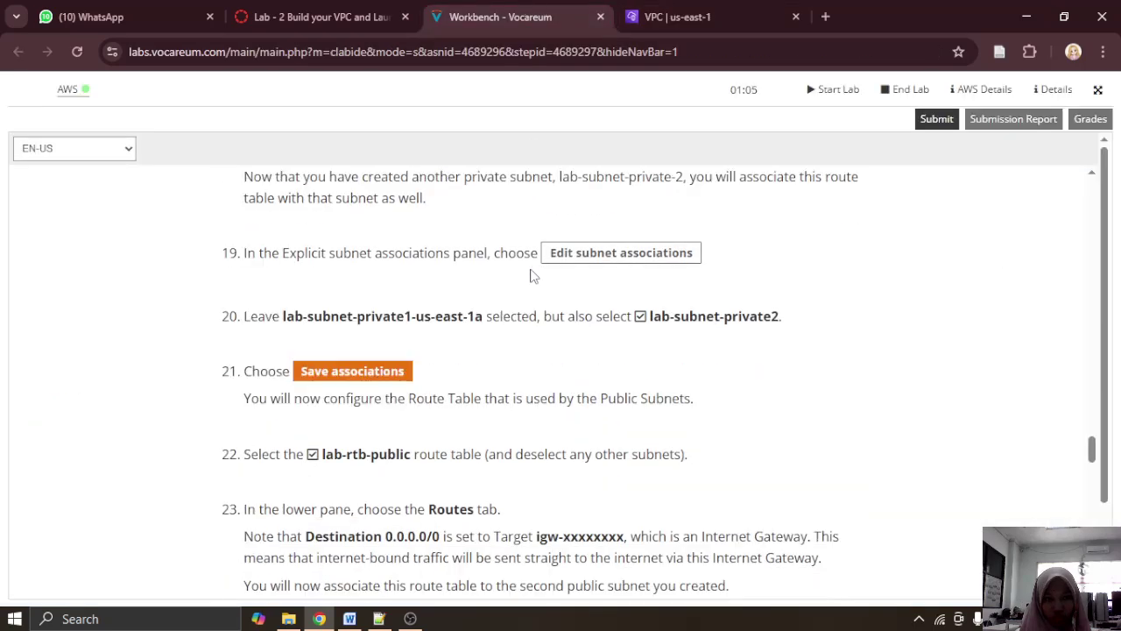
left_click(669, 13)
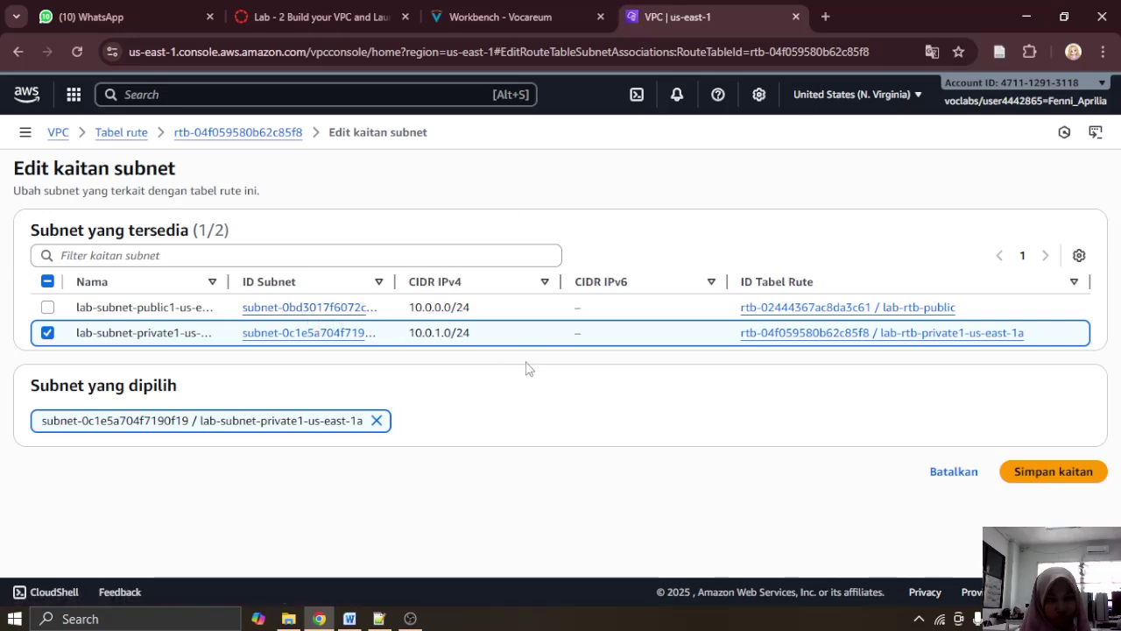
Step: Add lab-subnet-public1-us-east-1a to the selected subnets alongside lab-subnet-private1-us-east-1a and save the route table's associations
left_click_drag(482, 395, 488, 419)
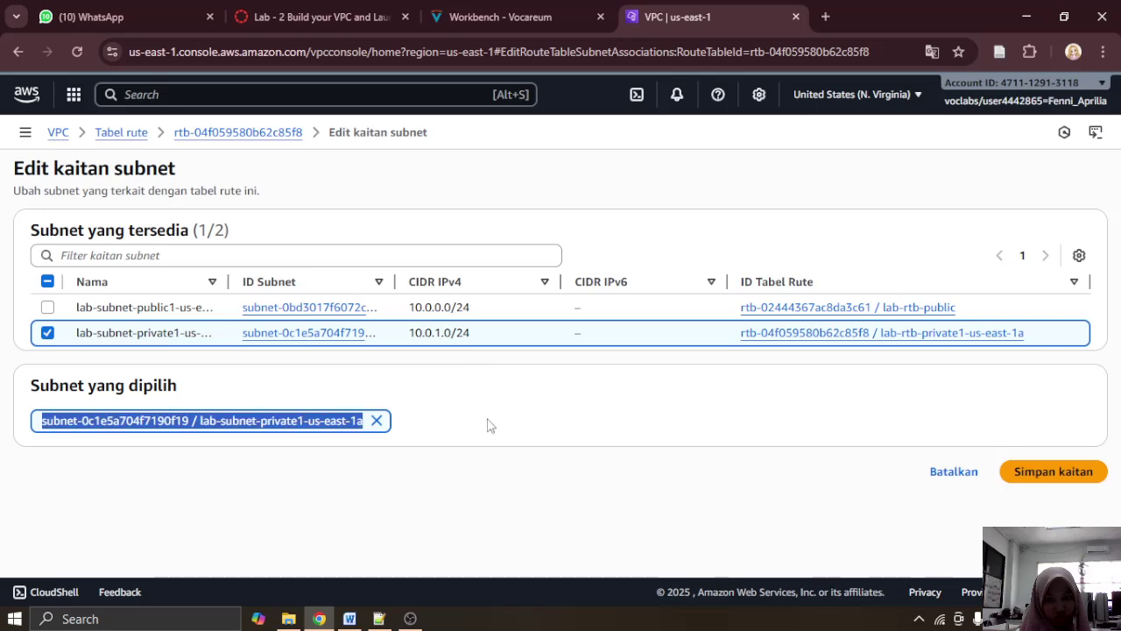
left_click(526, 414)
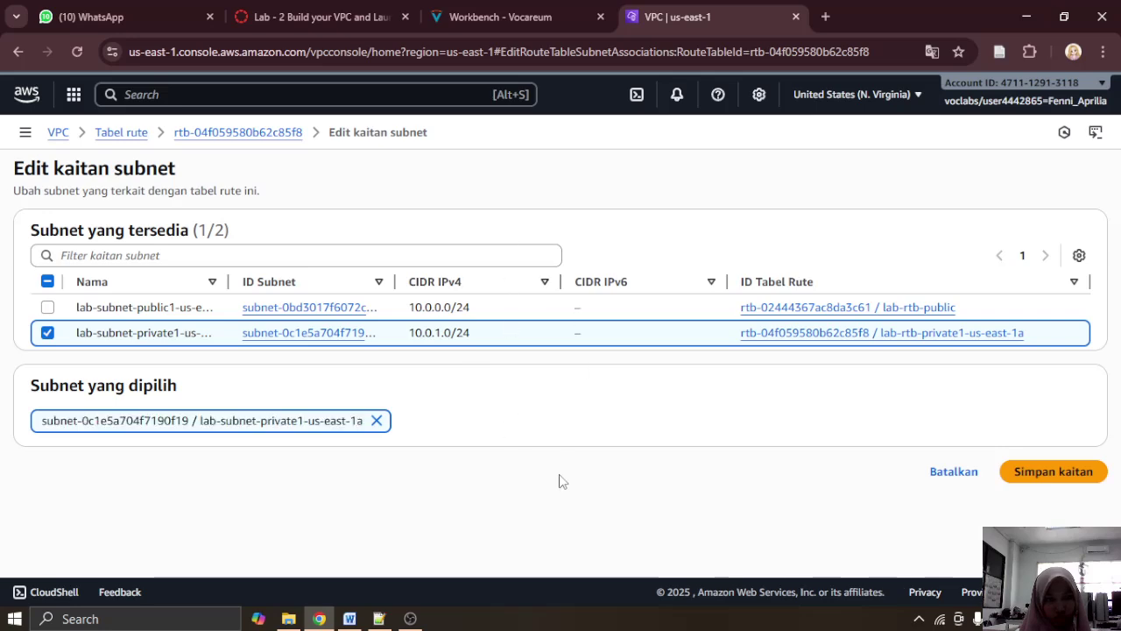
left_click(410, 618)
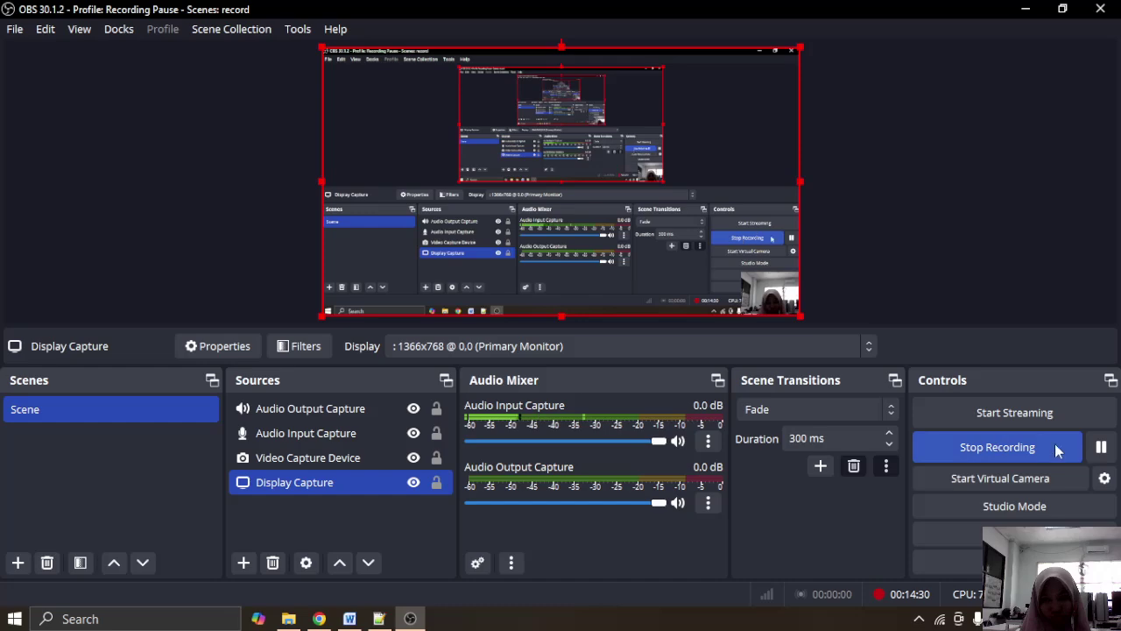
left_click(1025, 9)
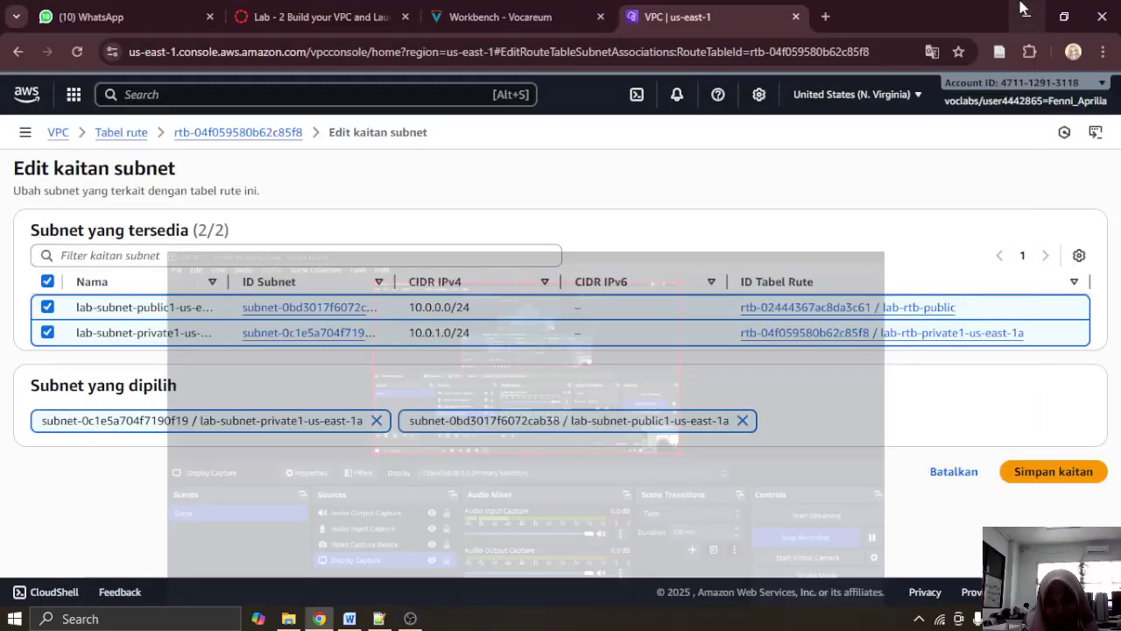
left_click(1081, 473)
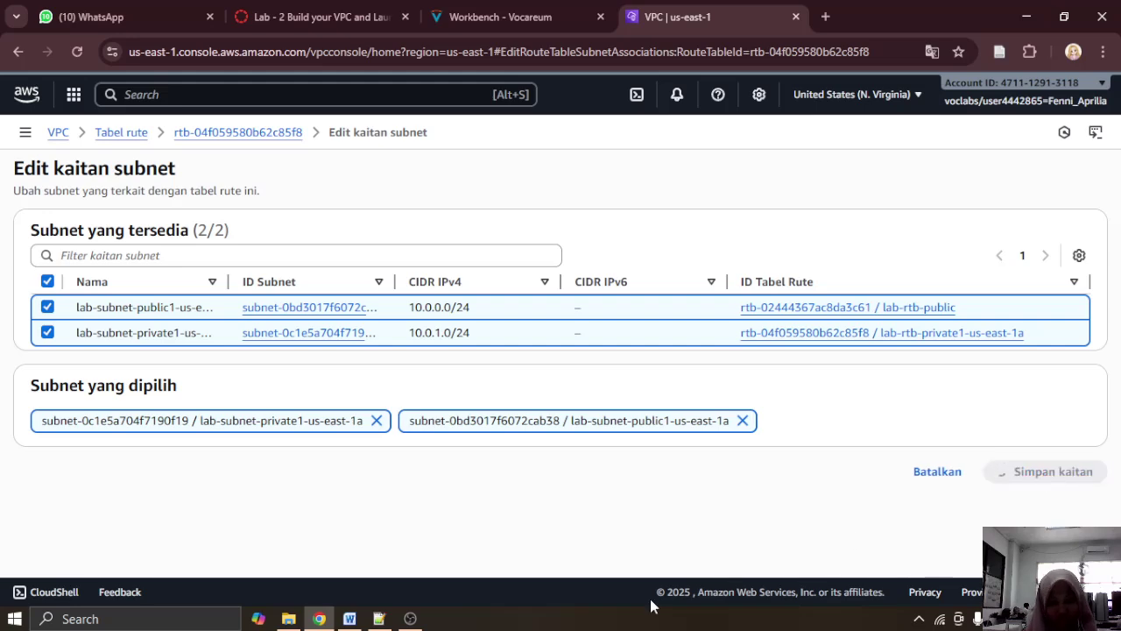
Step: Paste a screenshot of the subnet association edit at the end of the Word document and return to the browser
left_click(355, 618)
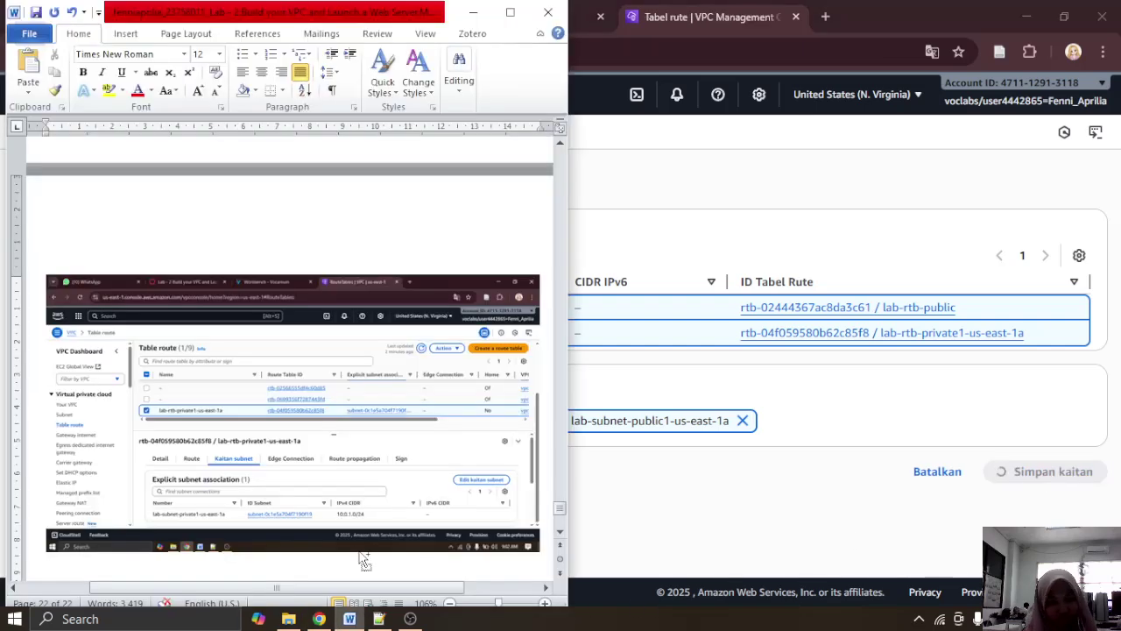
key("ctrl+v")
left_click(473, 13)
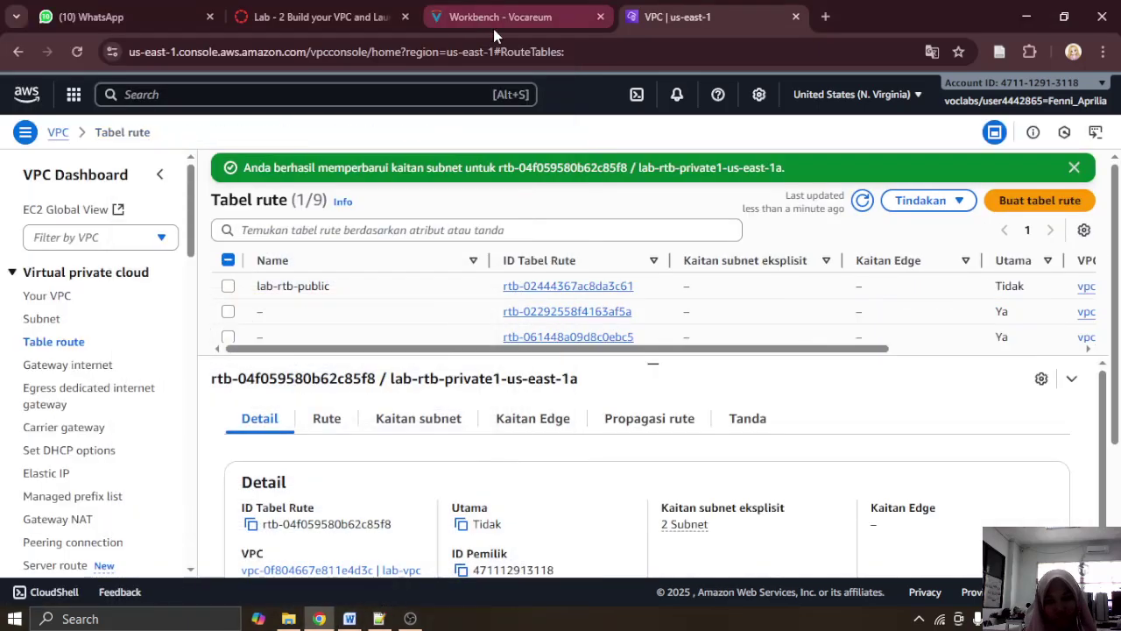
Step: Reread lab steps 19 to 23 and look through the route table list for the tables they name
left_click(494, 18)
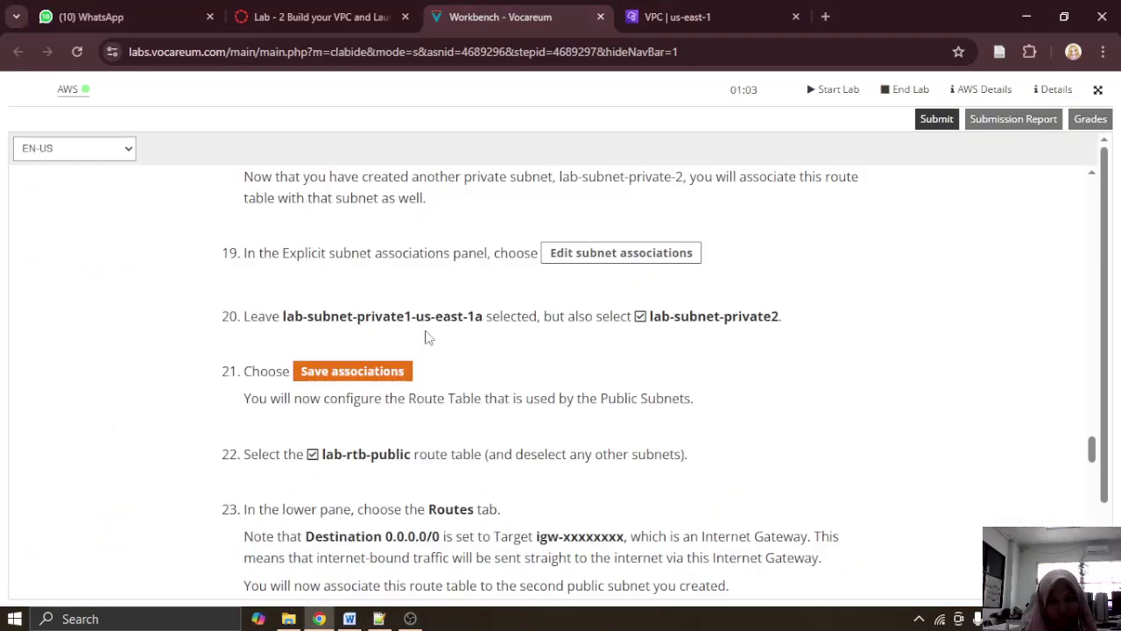
scroll(349, 417, "down", 1)
scroll(348, 417, "up", 1)
left_click(674, 17)
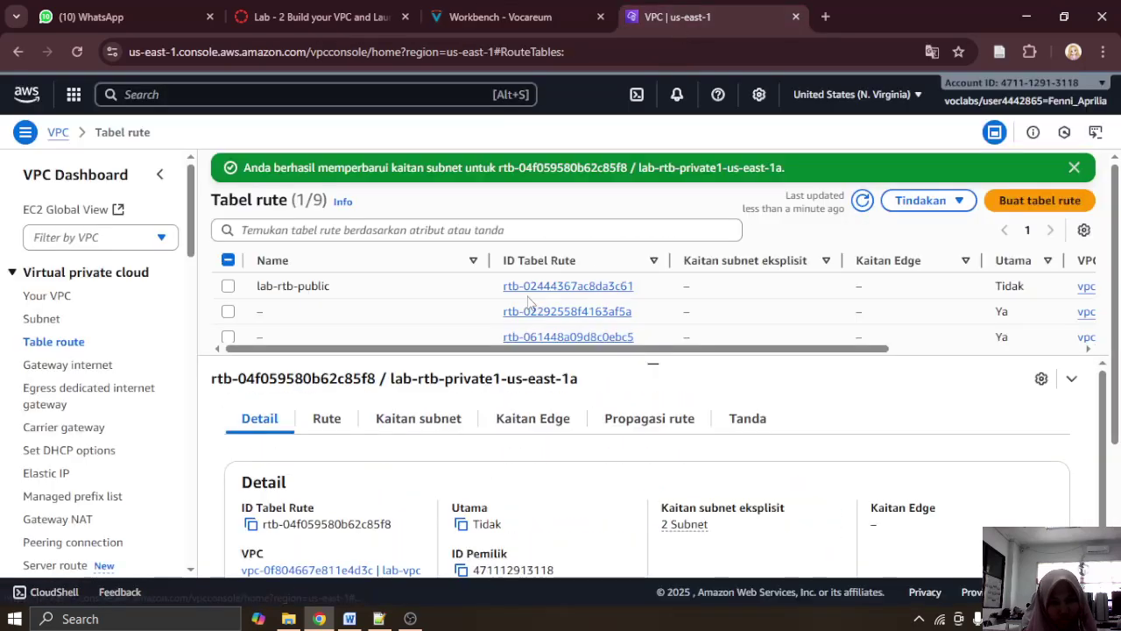
scroll(530, 303, "down", 1)
scroll(530, 303, "up", 3)
scroll(529, 302, "down", 1)
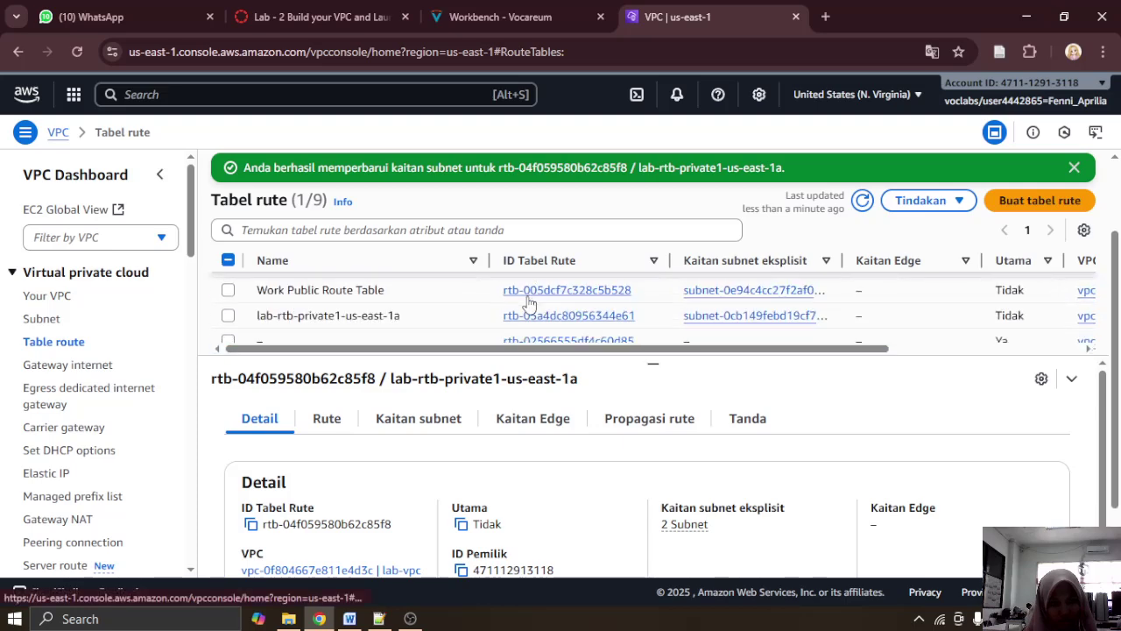
scroll(529, 304, "up", 1)
scroll(529, 304, "up", 1)
scroll(534, 293, "down", 2)
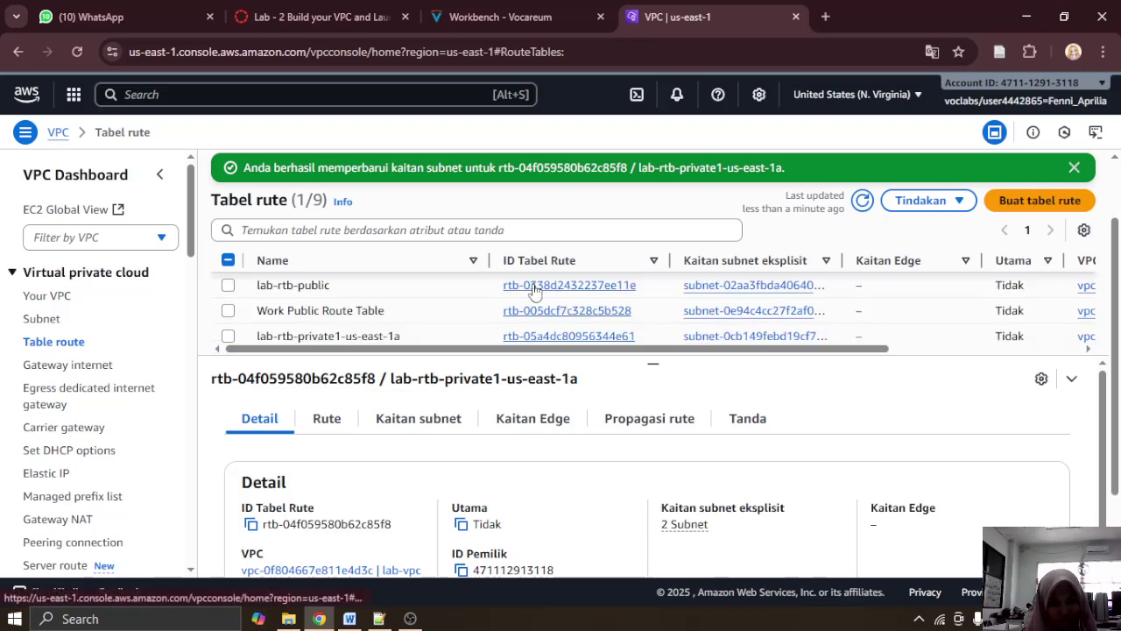
Step: Reread lab steps 11 to 18 about creating the second subnets and choosing the private route table
left_click(555, 13)
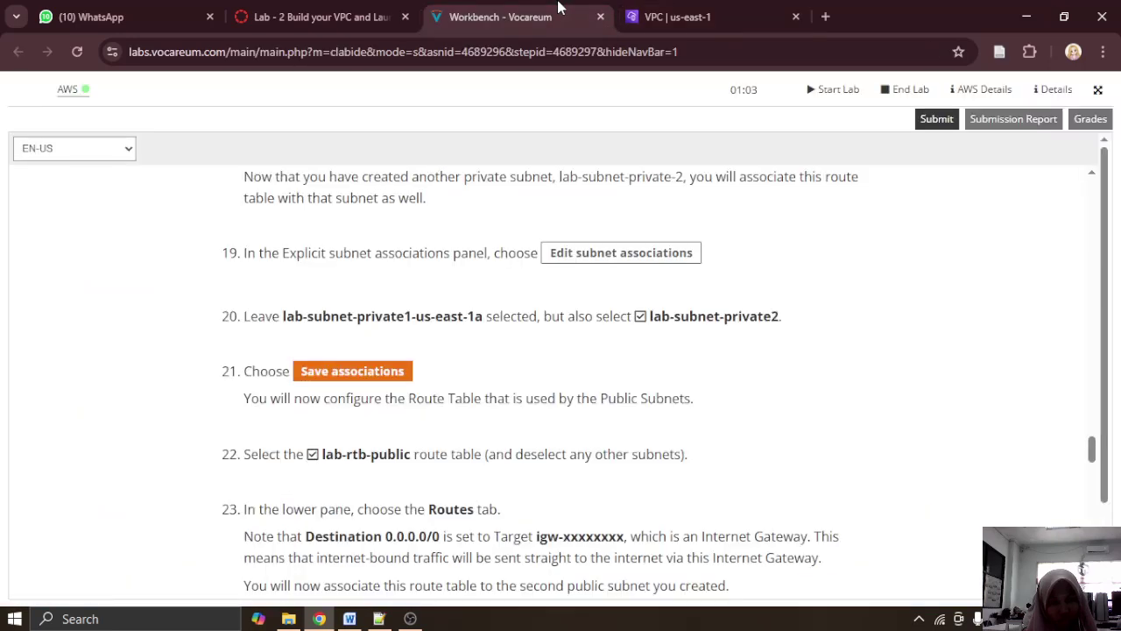
scroll(581, 393, "up", 3)
scroll(580, 393, "up", 3)
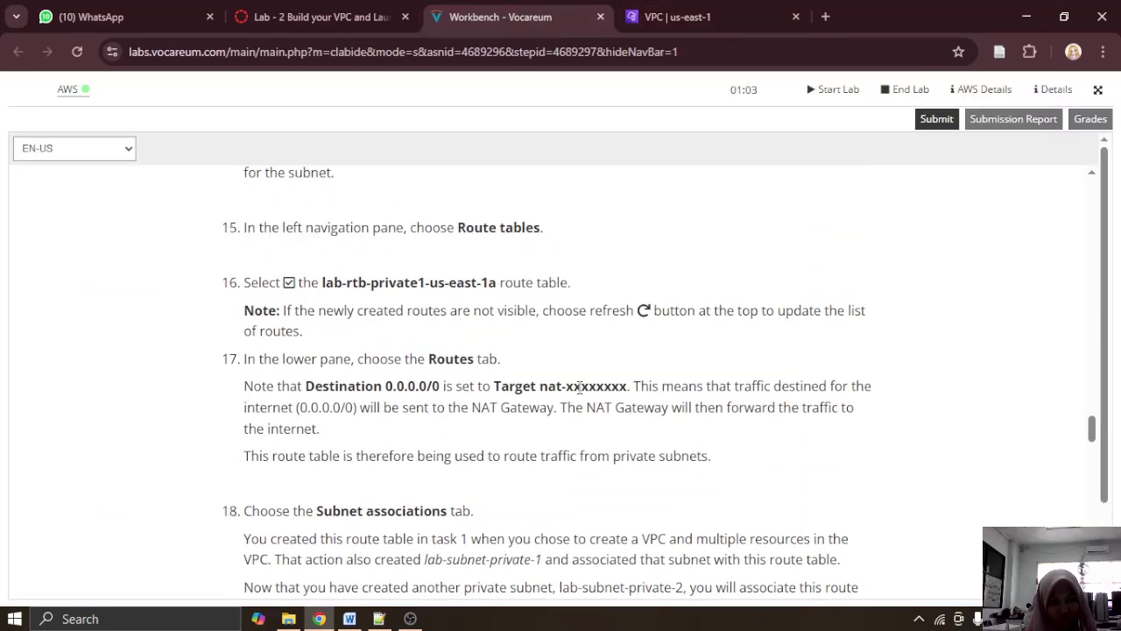
scroll(579, 386, "up", 5)
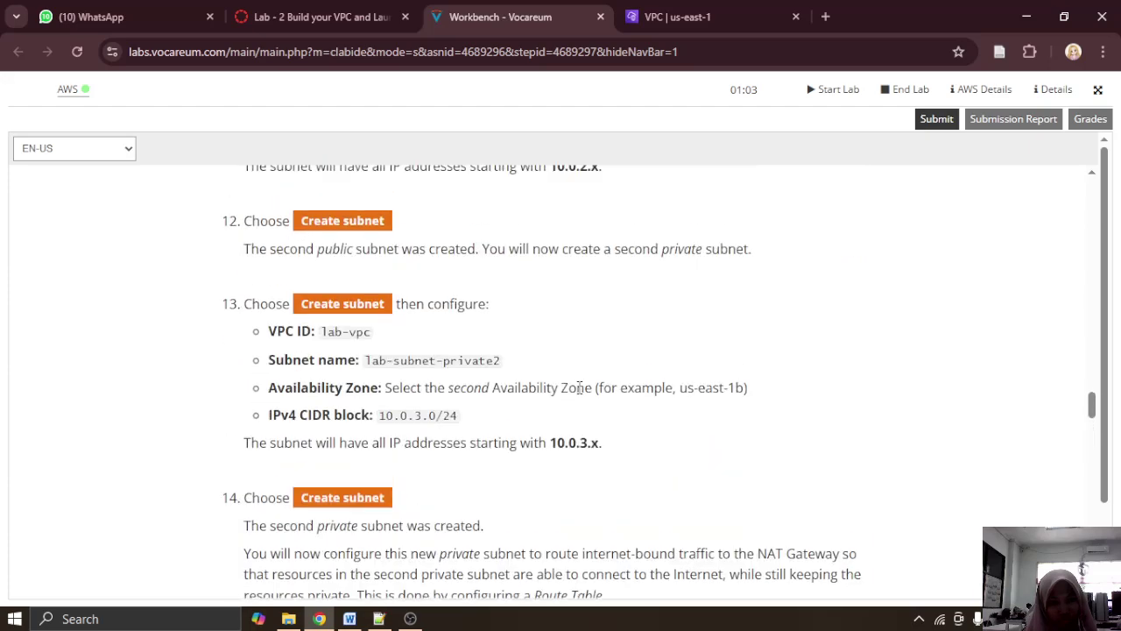
scroll(578, 388, "up", 3)
scroll(579, 394, "down", 1)
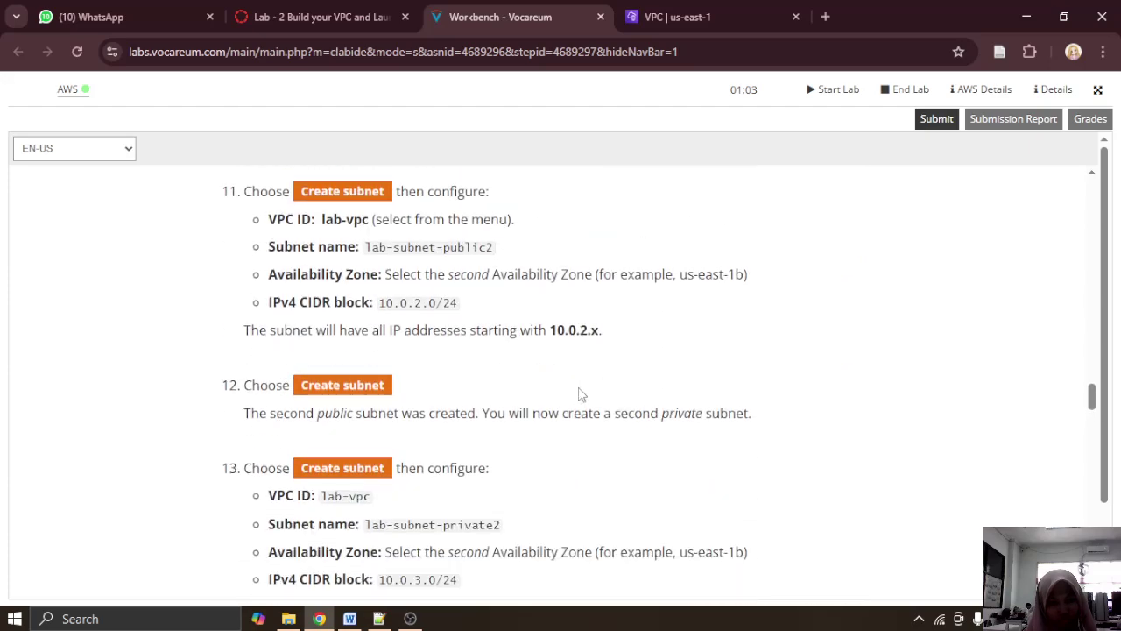
Step: Check the VPC of the lab subnets in the subnet list, reopen the route tables and reread lab steps 13 to 18
left_click(687, 11)
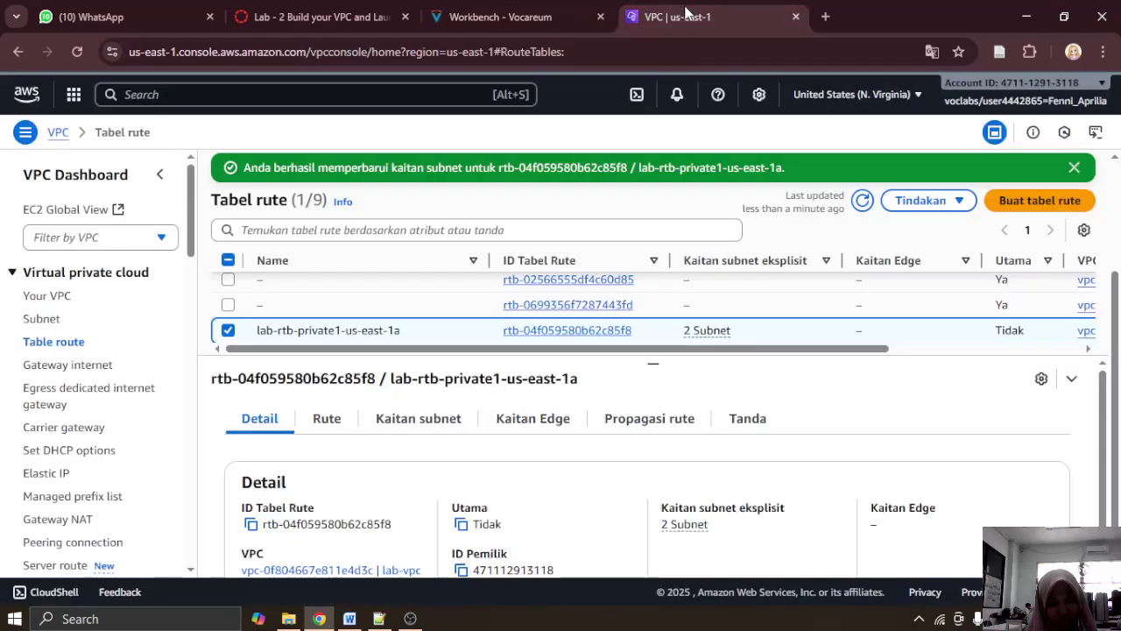
left_click(36, 319)
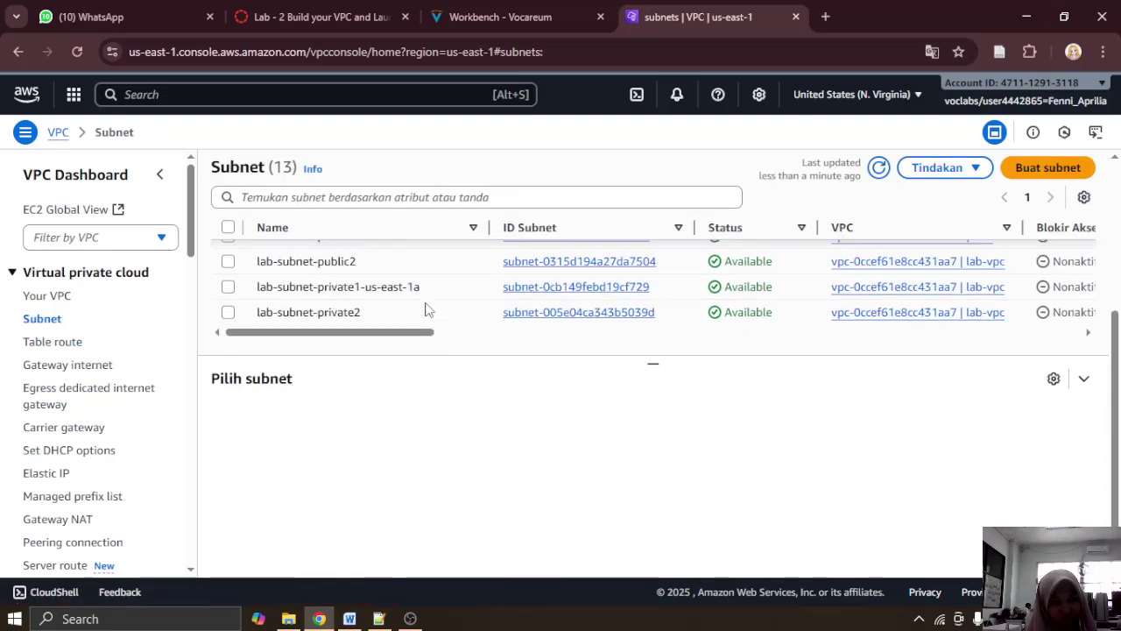
left_click(86, 346)
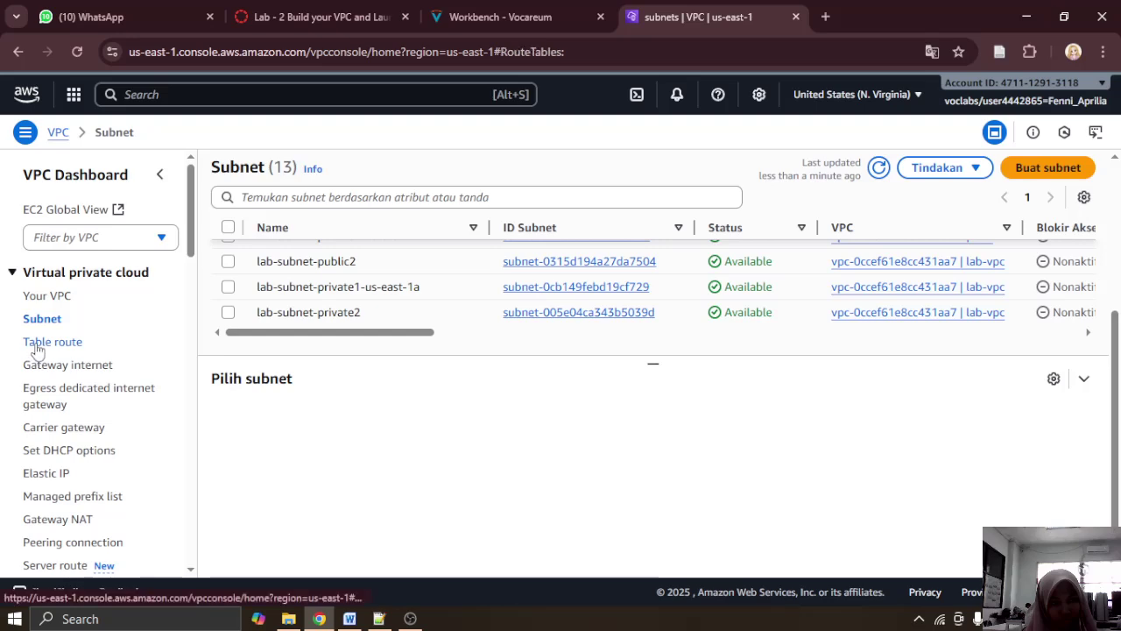
left_click(503, 16)
scroll(529, 347, "down", 3)
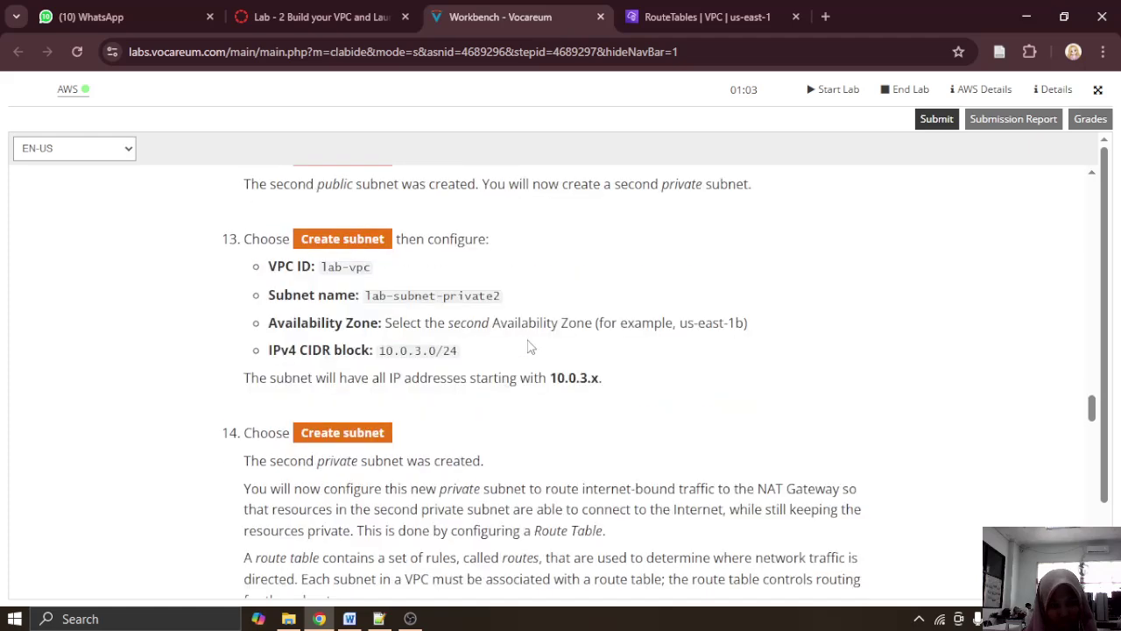
scroll(529, 347, "down", 5)
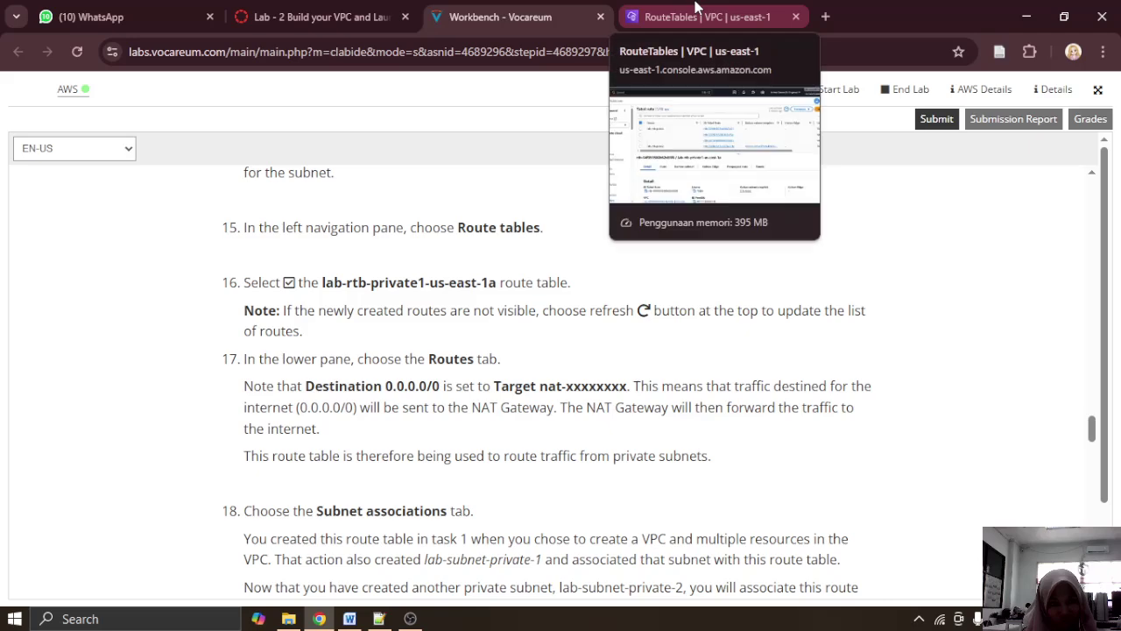
Step: Select the lab-rtb-private1-us-east-1a route table with ID rtb-05a4dc80956344e61 and open its subnet associations for editing
left_click(696, 13)
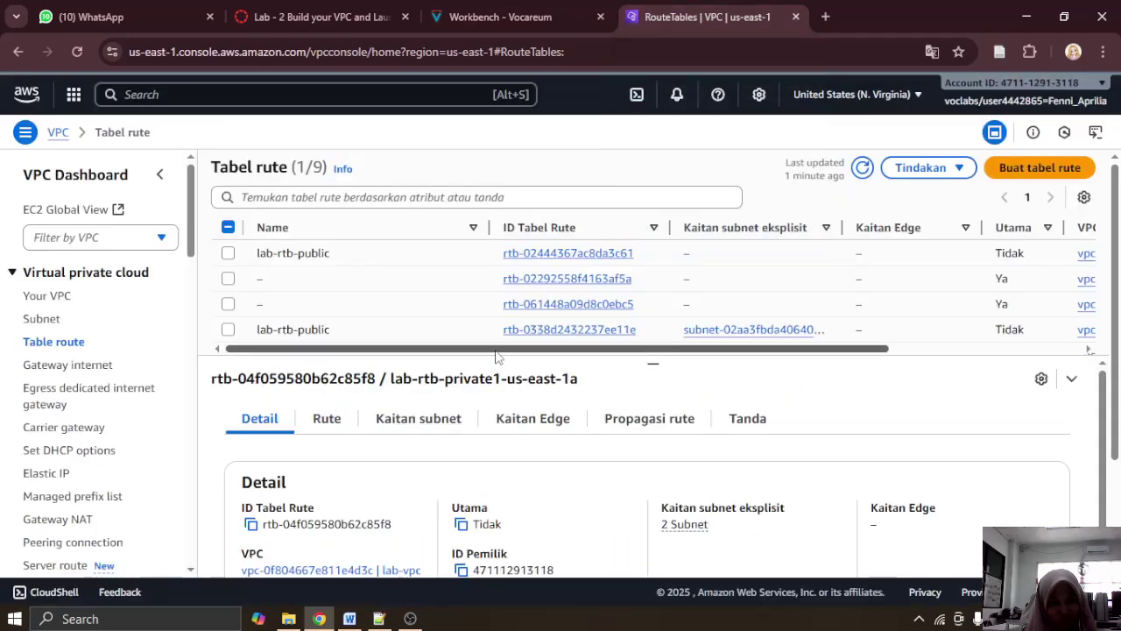
scroll(451, 319, "down", 3)
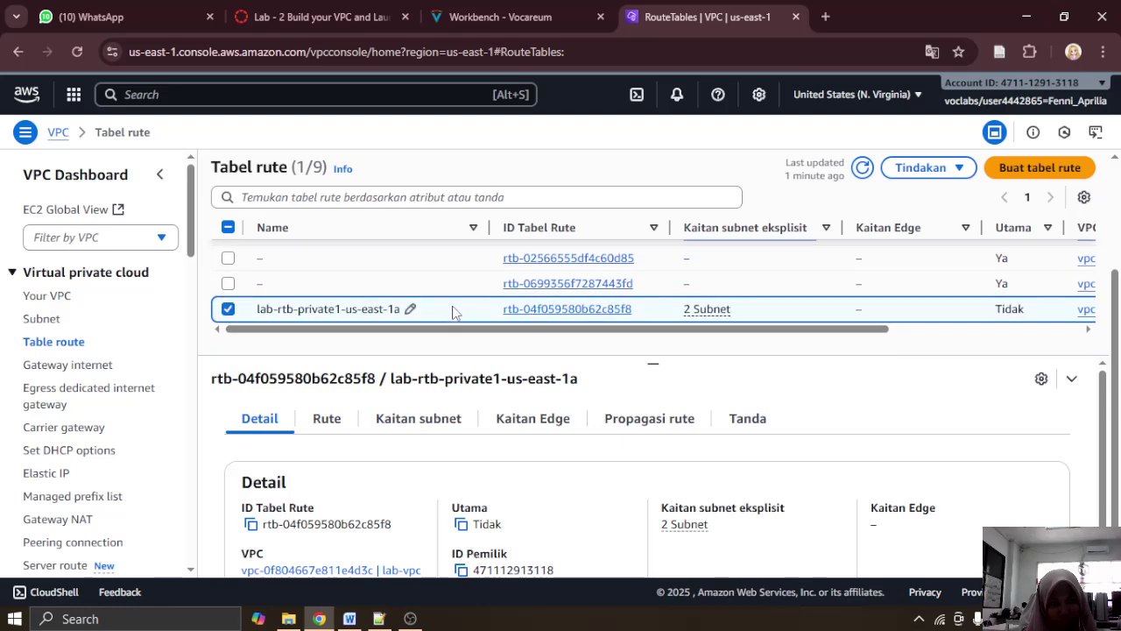
scroll(453, 316, "up", 1)
scroll(453, 317, "up", 1)
left_click(332, 317)
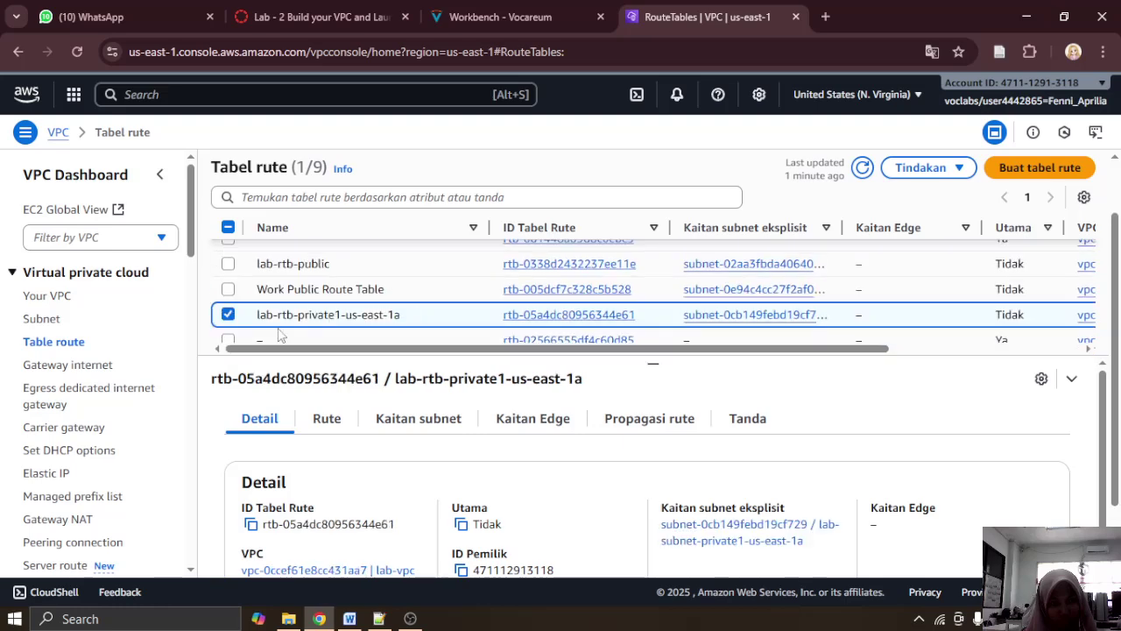
scroll(332, 317, "down", 3)
scroll(779, 490, "down", 1)
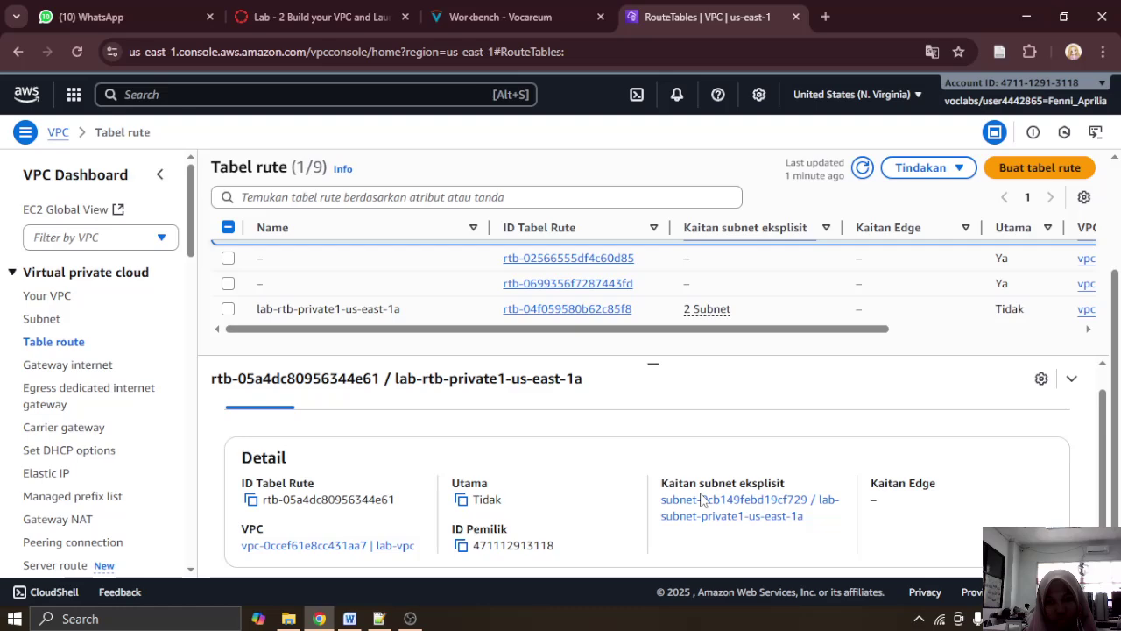
scroll(705, 499, "up", 1)
left_click(396, 420)
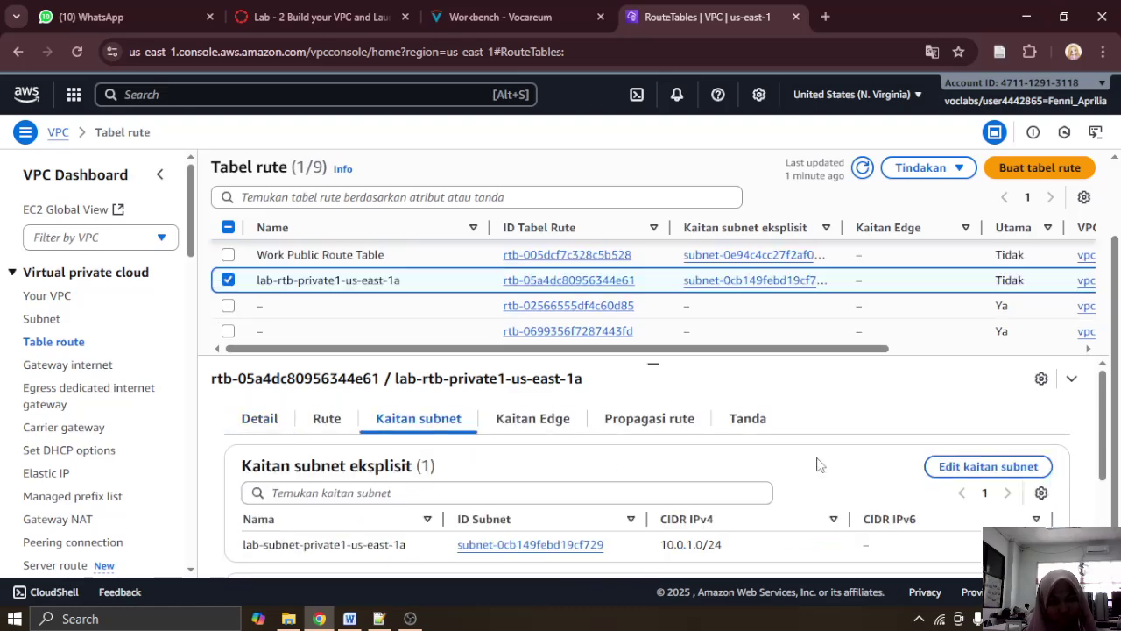
left_click(968, 466)
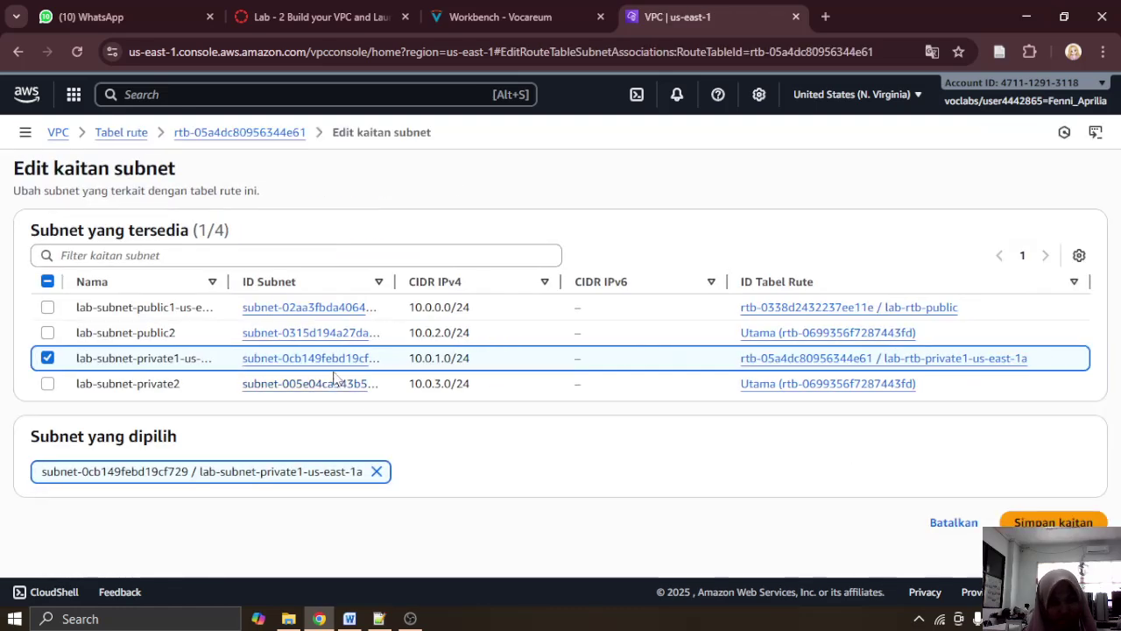
Step: Following lab steps 19 to 21, add lab-subnet-private2 alongside lab-subnet-private1-us-east-1a in the private route table's subnet associations and save them
left_click(531, 7)
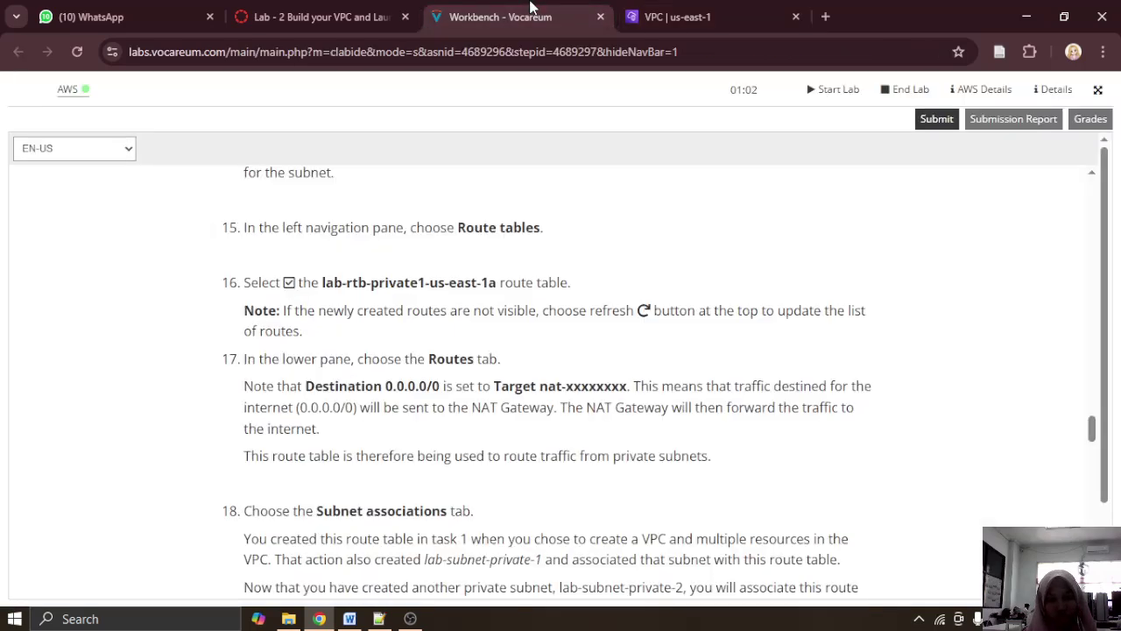
scroll(568, 282, "down", 5)
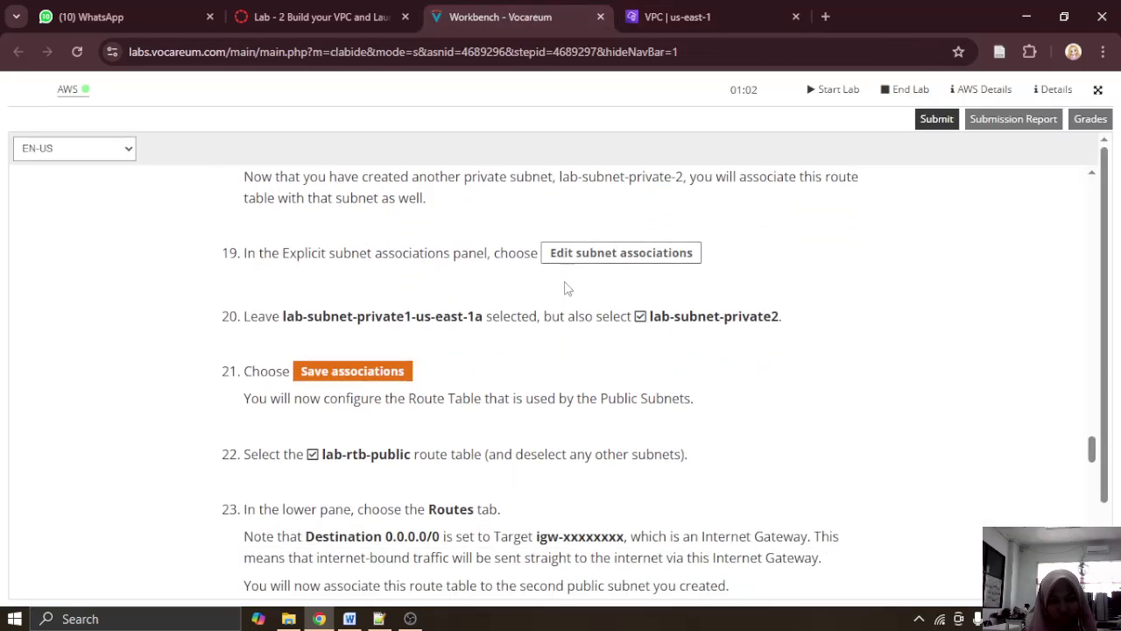
left_click(708, 8)
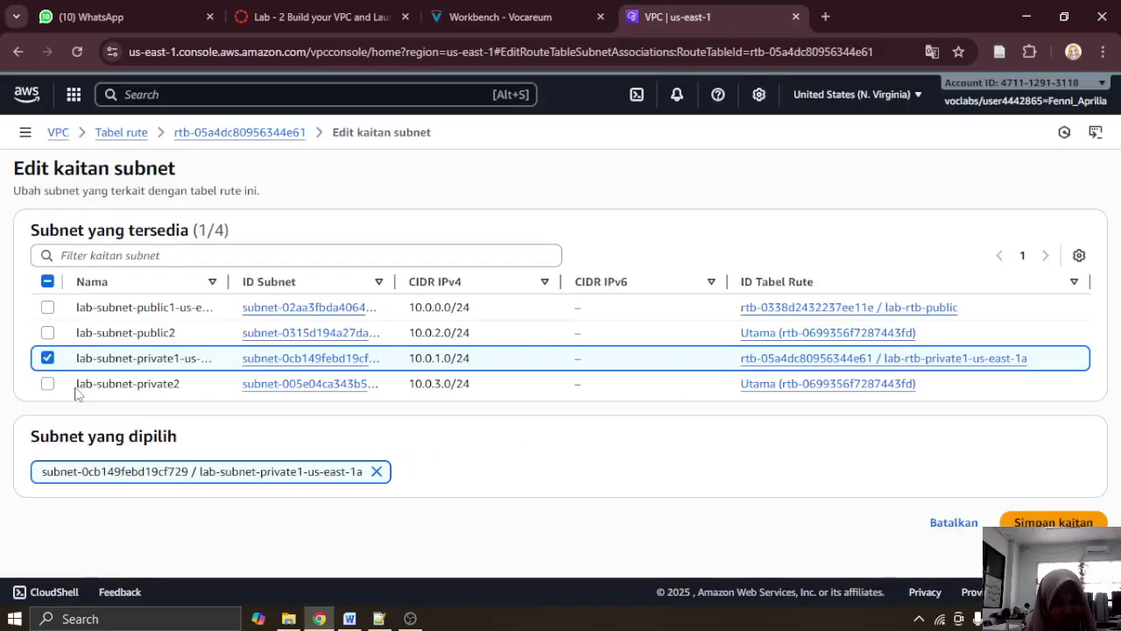
left_click(48, 384)
left_click(508, 17)
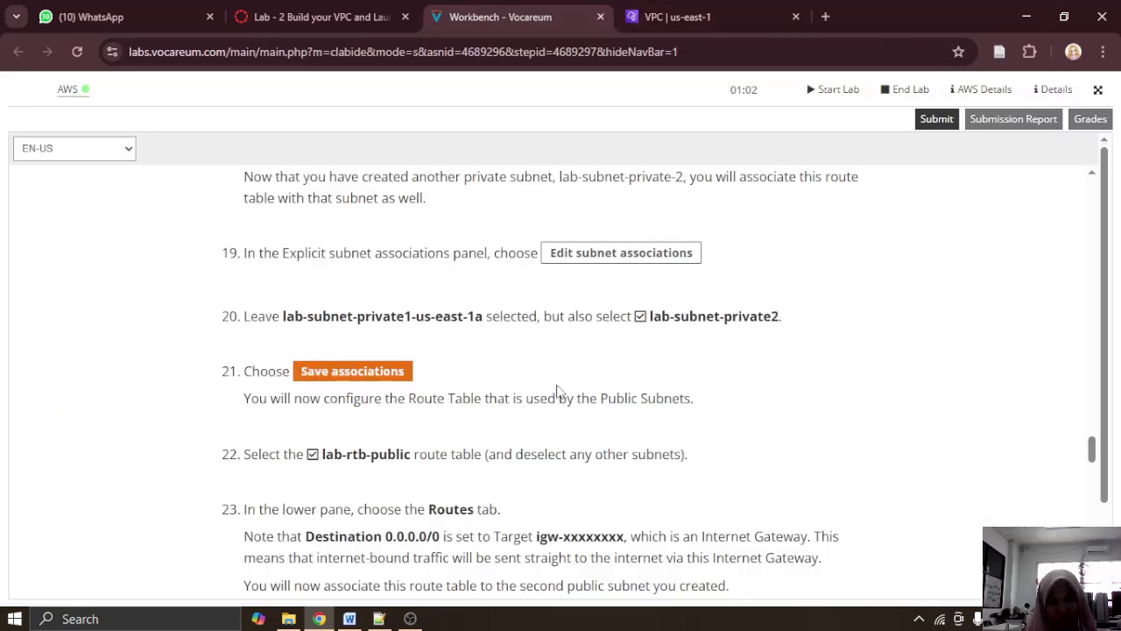
scroll(556, 391, "down", 1)
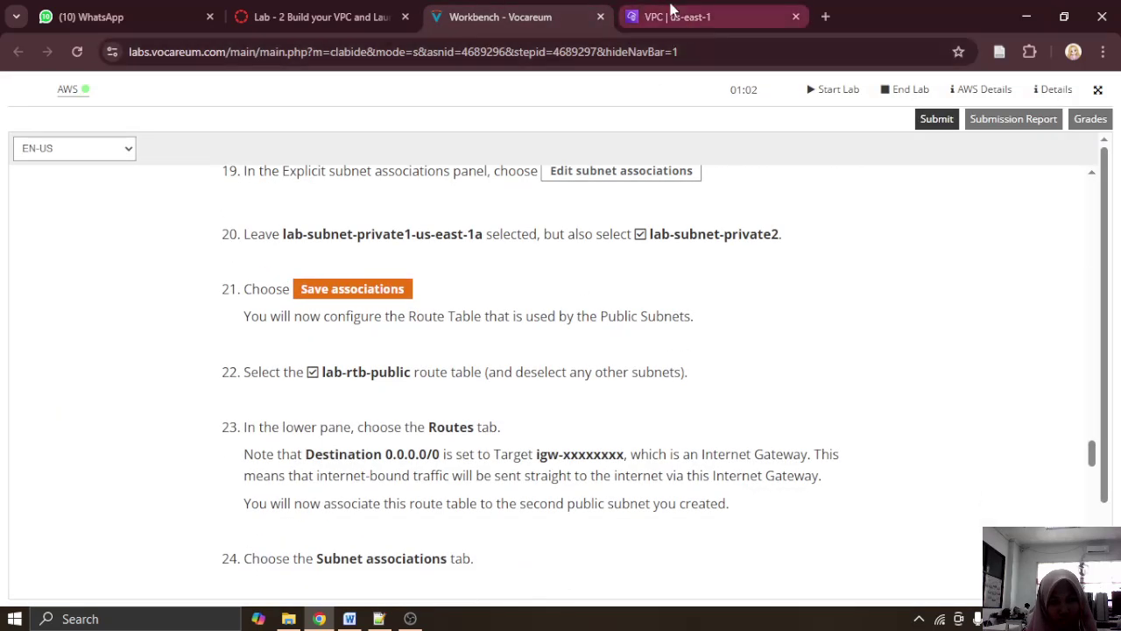
left_click(691, 21)
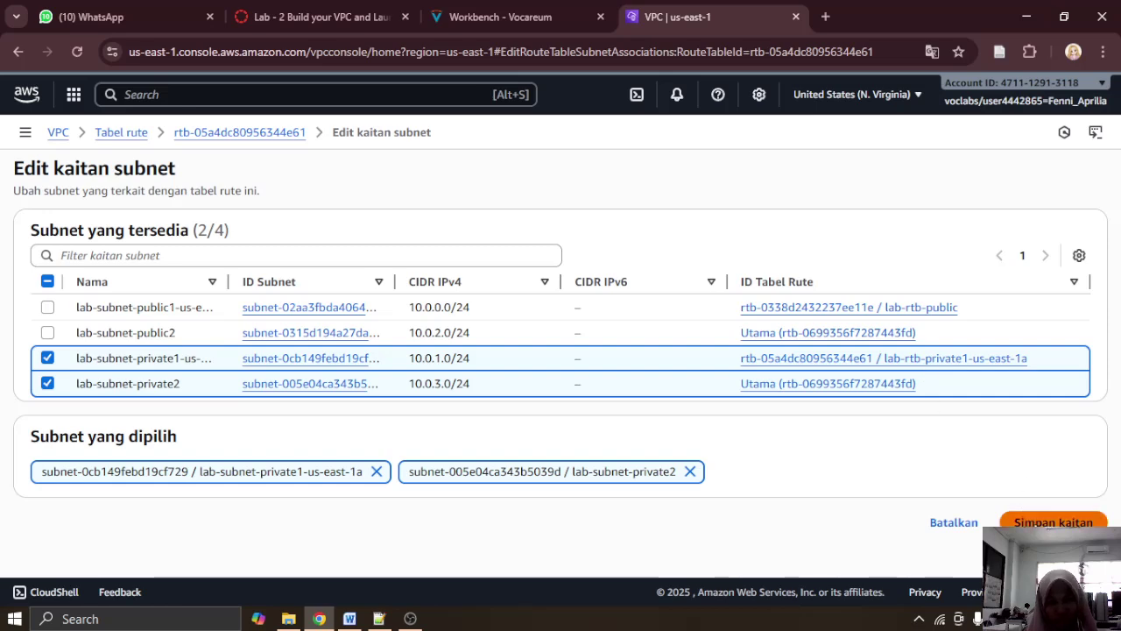
left_click(1053, 522)
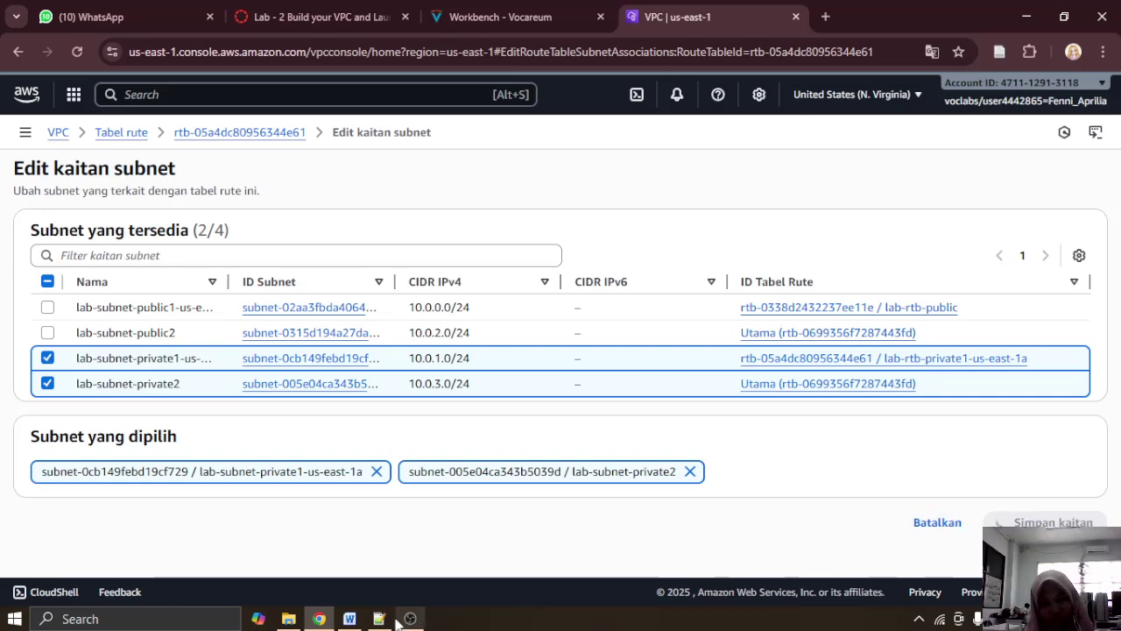
Step: Switch to the Word report, paste the screenshot of the subnet association page with both private subnets selected, and minimize the document
left_click(350, 619)
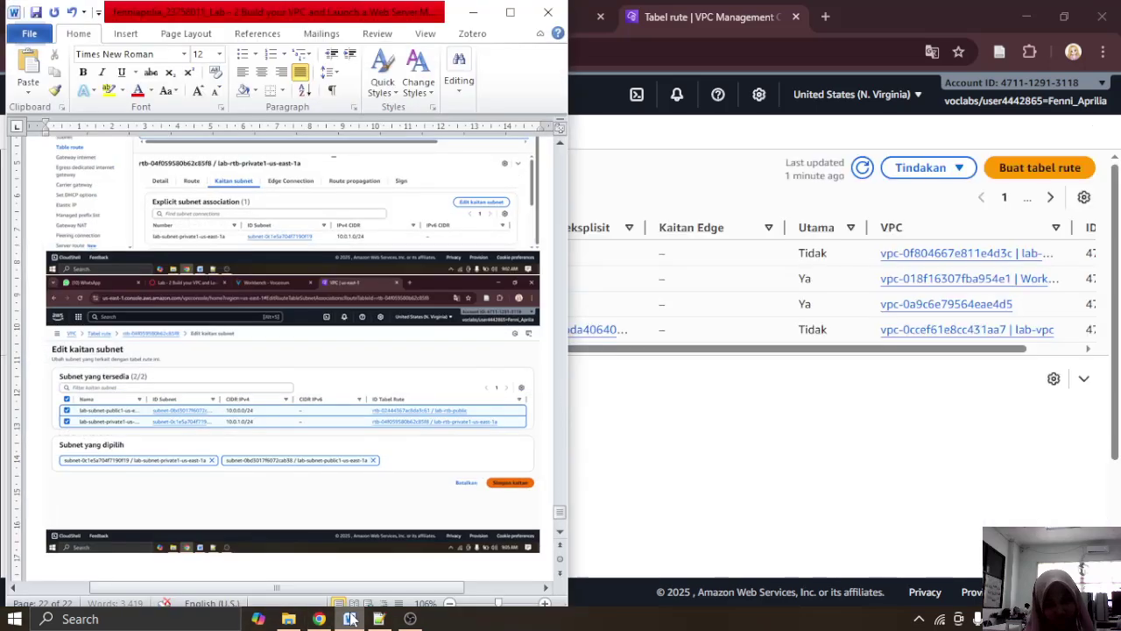
key("ctrl+v")
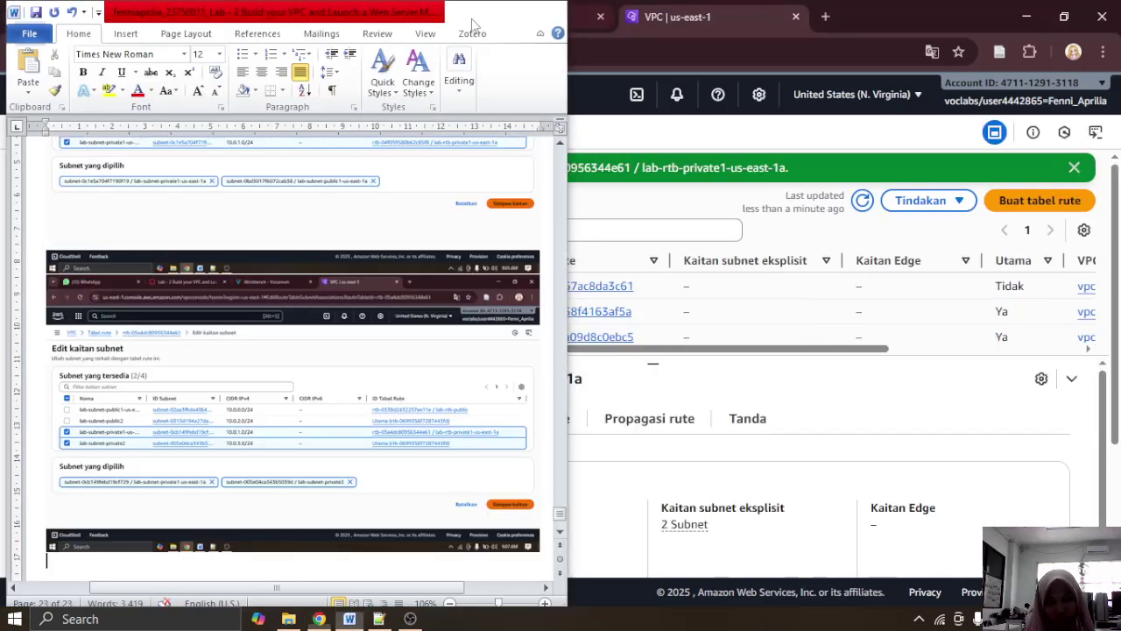
left_click(472, 13)
Step: Read lab steps 21 to 26 about associating the public route table with the second public subnet, and return to the route table list
left_click(526, 16)
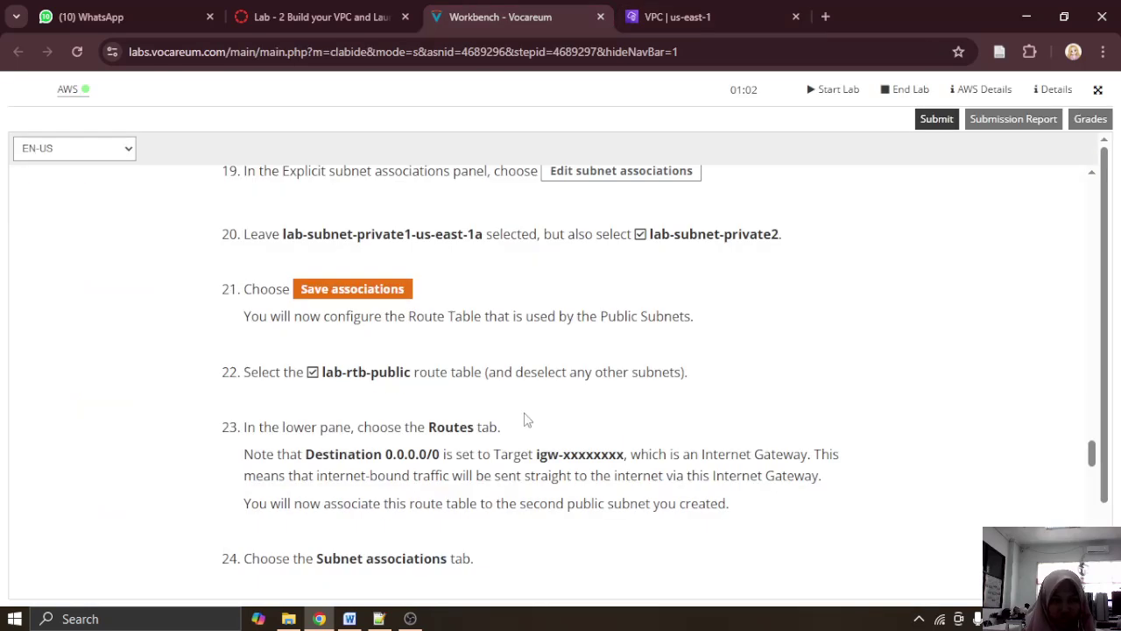
scroll(525, 420, "down", 1)
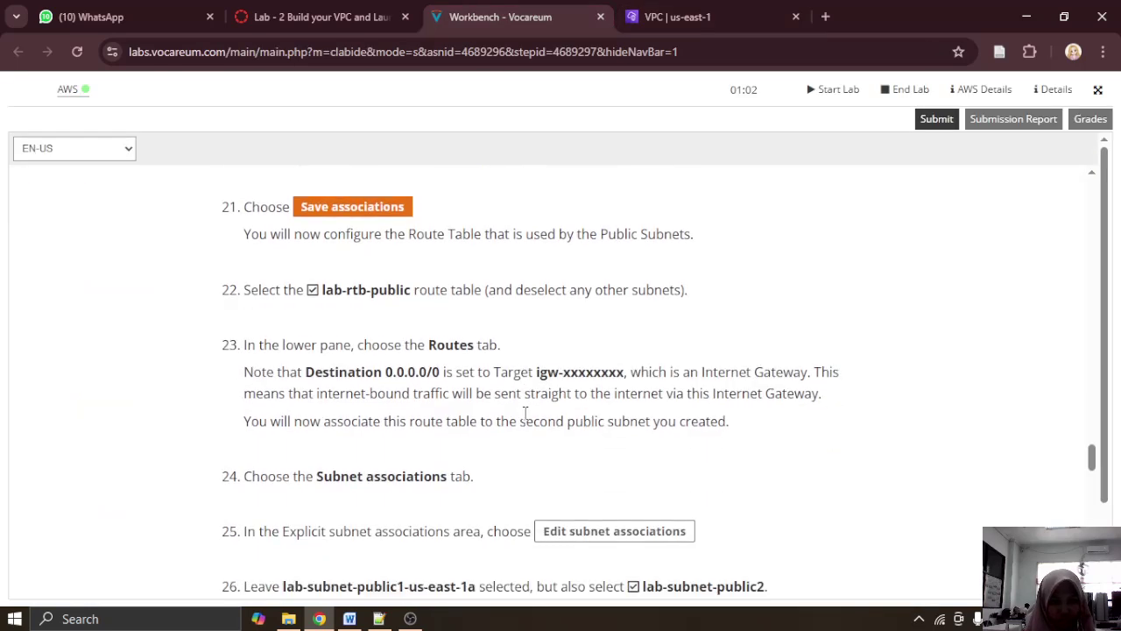
left_click(683, 10)
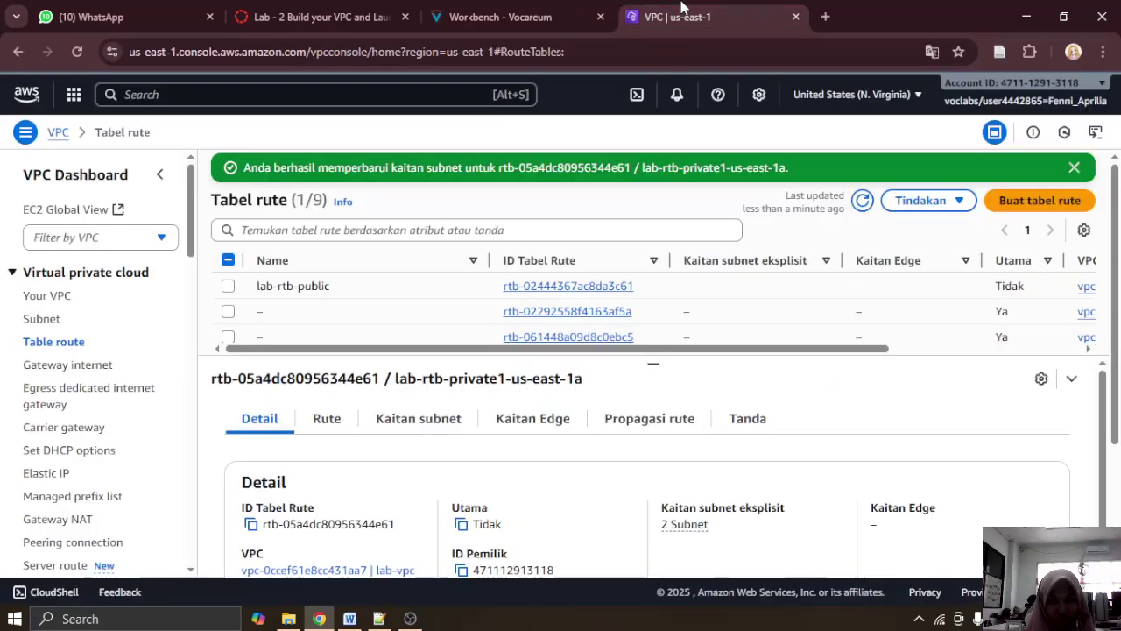
Step: Select only the lab-rtb-public route table with ID rtb-02444367ac8da3c61, deselecting lab-rtb-private1-us-east-1a
left_click(228, 286)
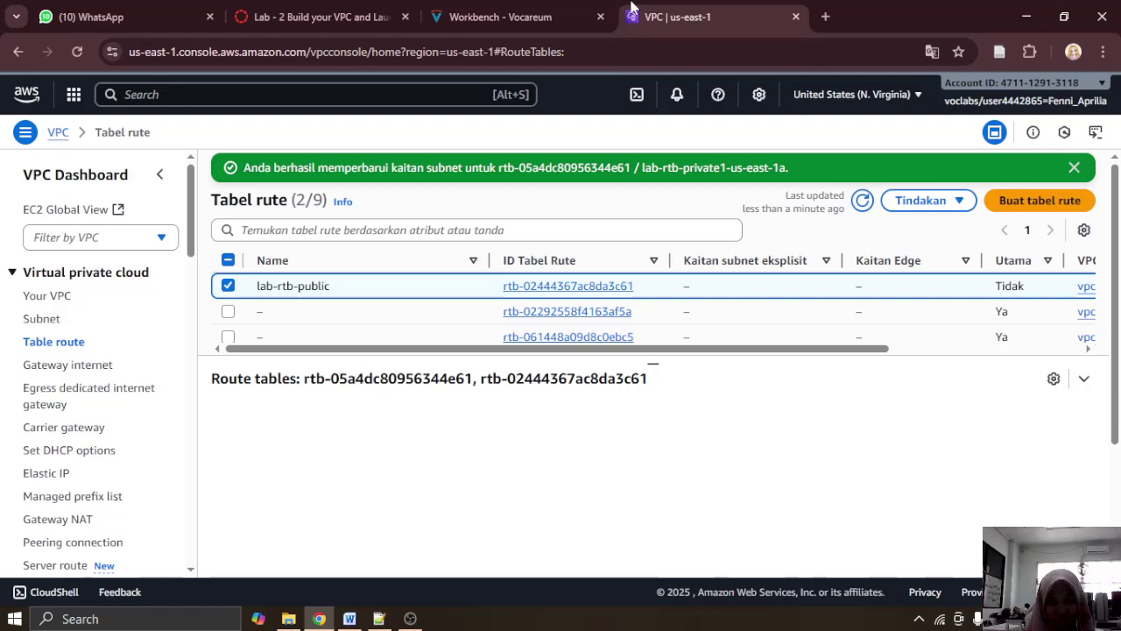
scroll(589, 329, "down", 2)
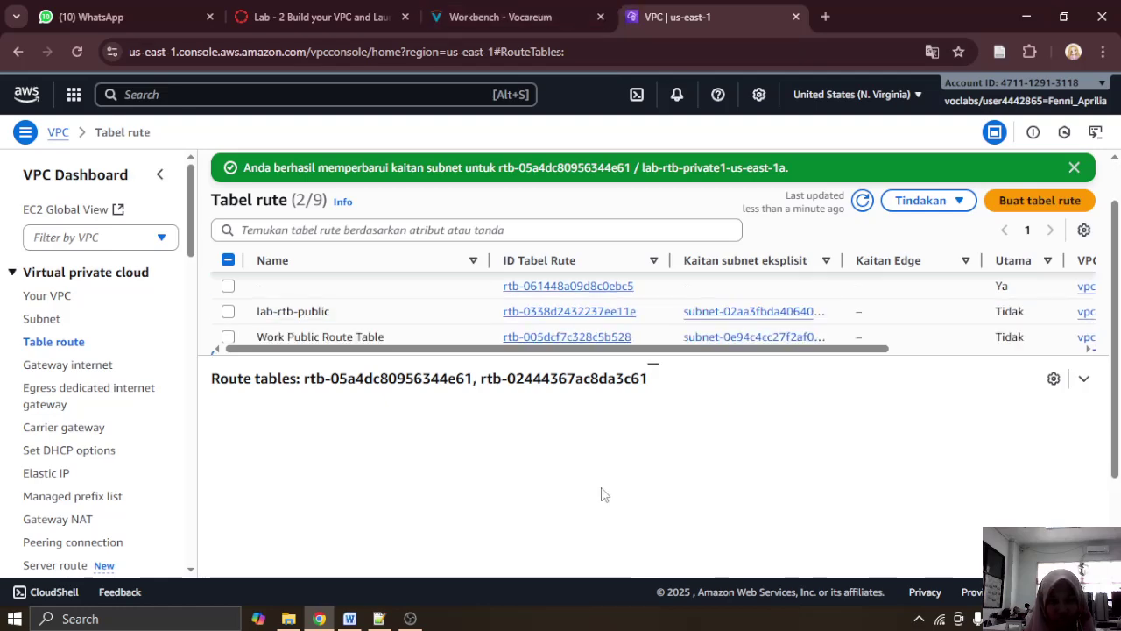
scroll(589, 328, "down", 2)
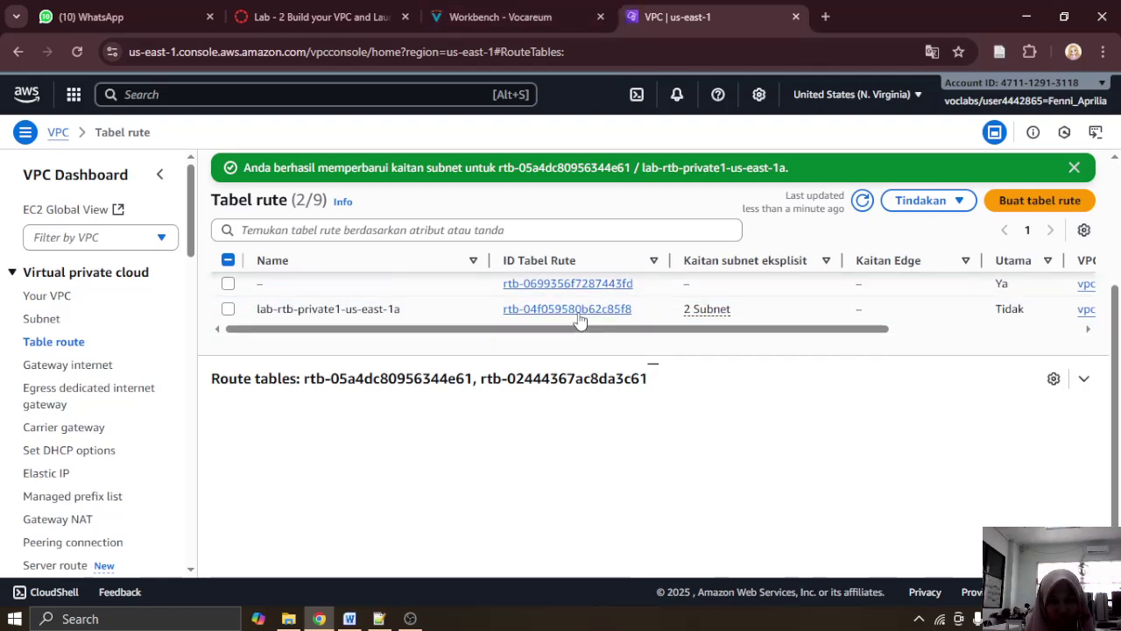
left_click(228, 314)
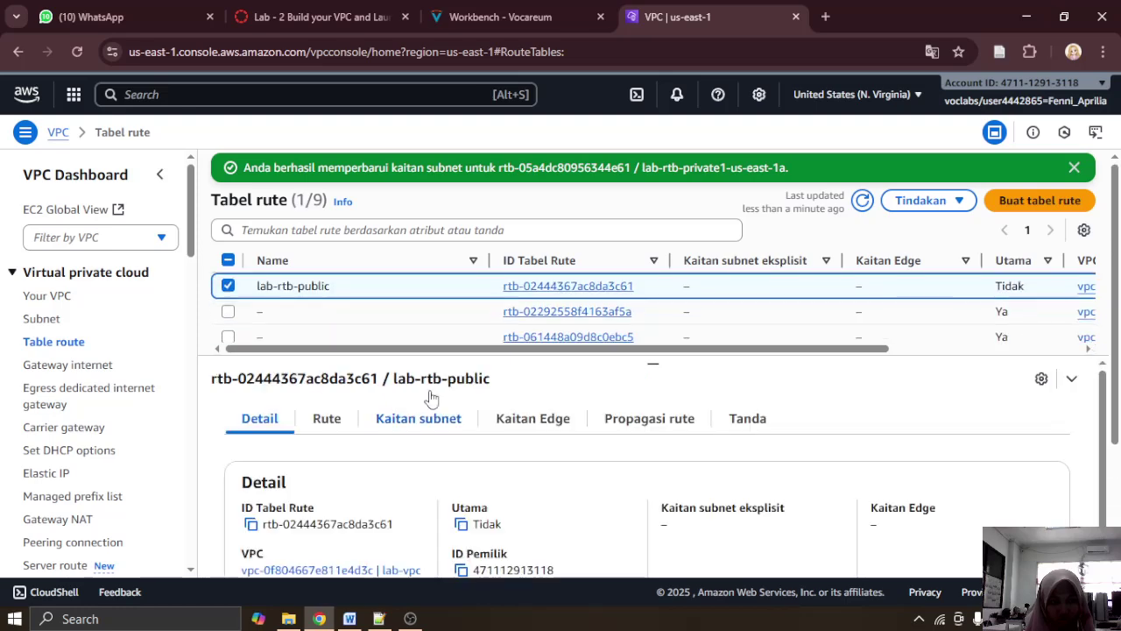
Step: Read lab steps 22 and 23 in the Vocareum workbench and display the routes of the selected lab-rtb-public table in the VPC console
left_click(537, 9)
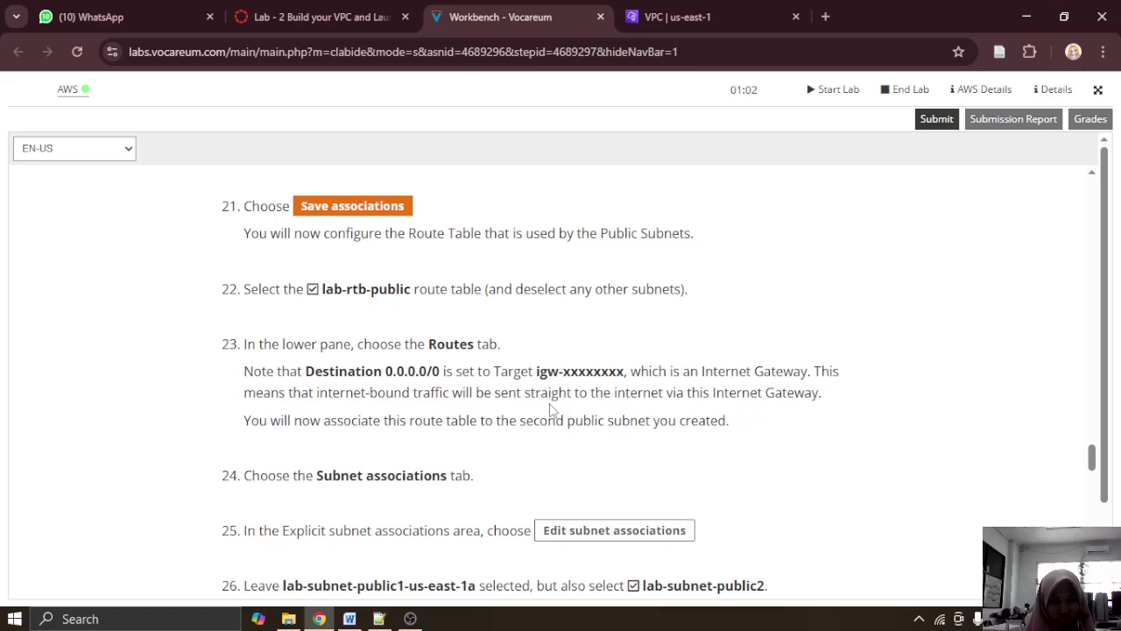
scroll(552, 410, "down", 1)
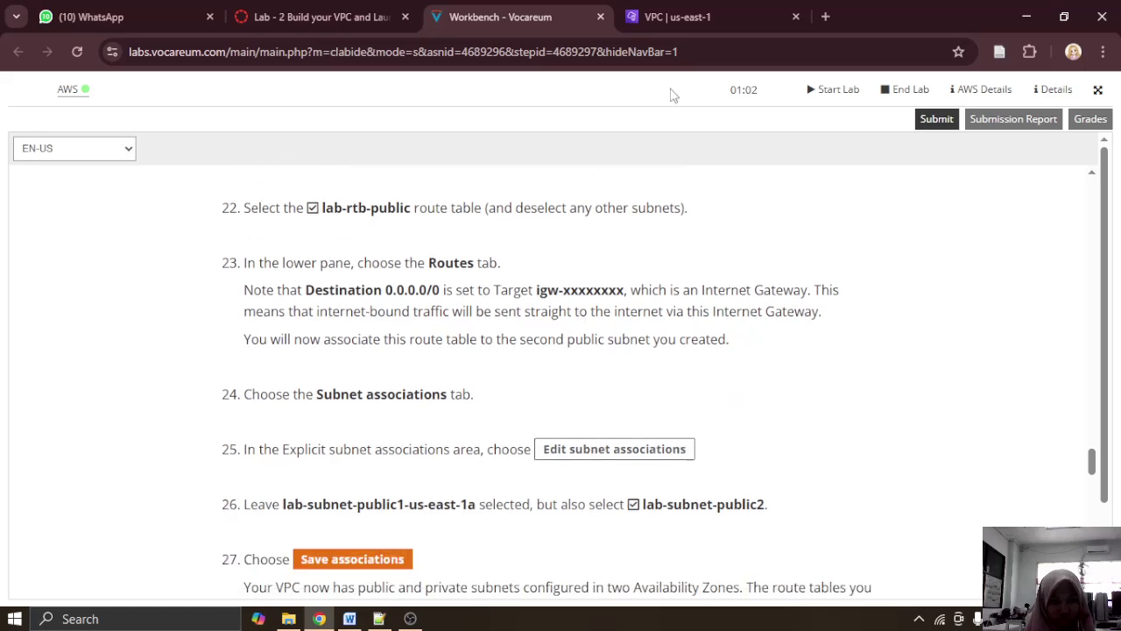
left_click(696, 9)
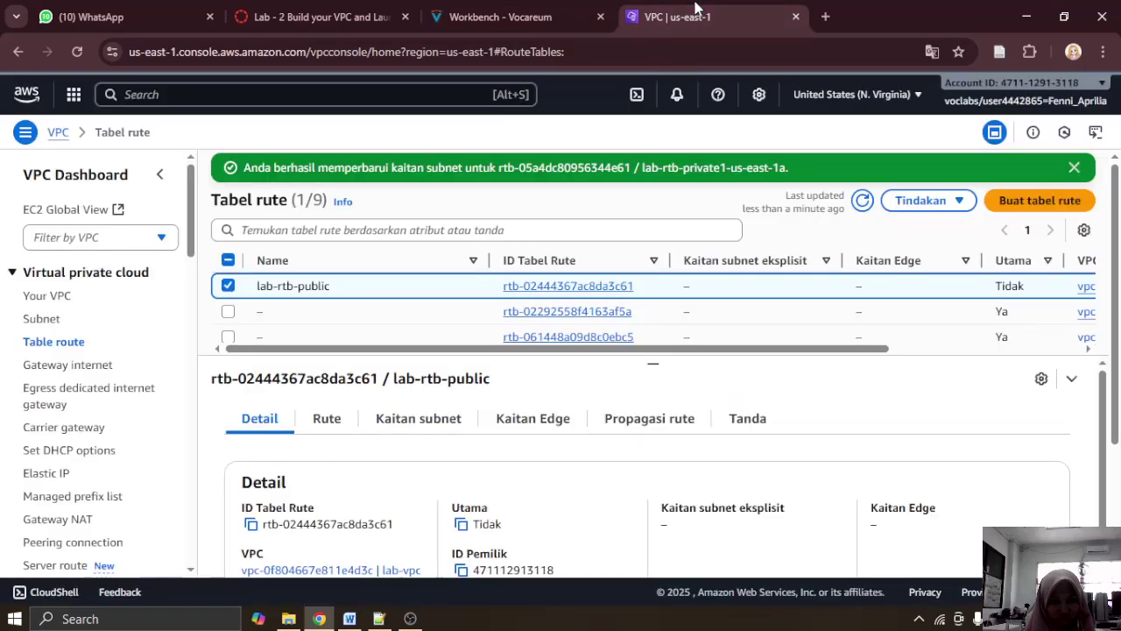
left_click(325, 424)
left_click(506, 9)
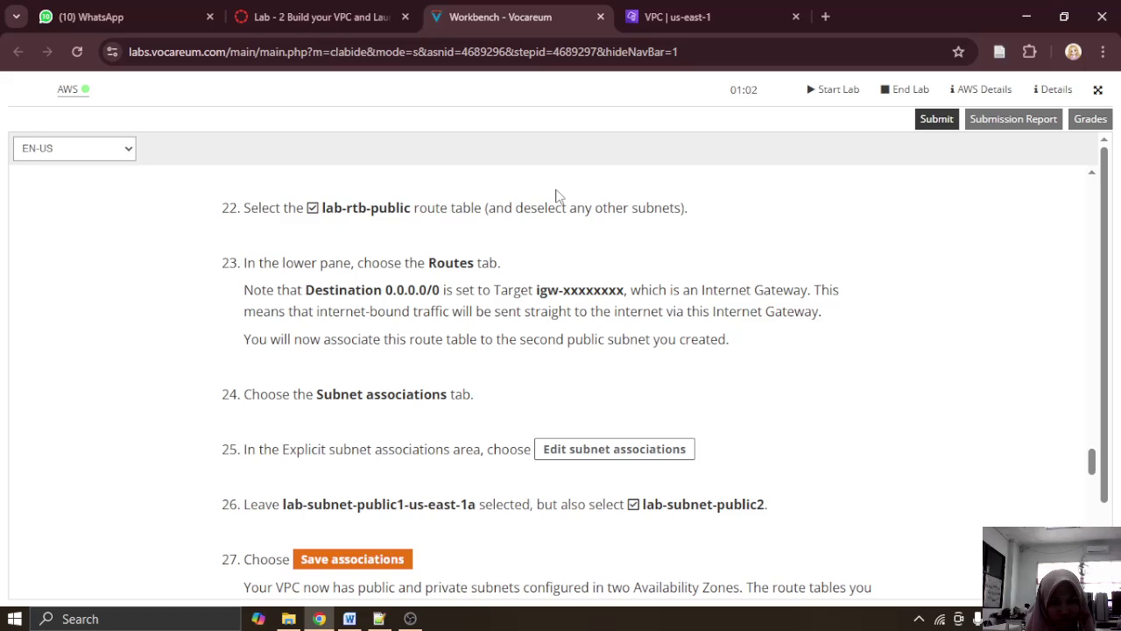
left_click(672, 11)
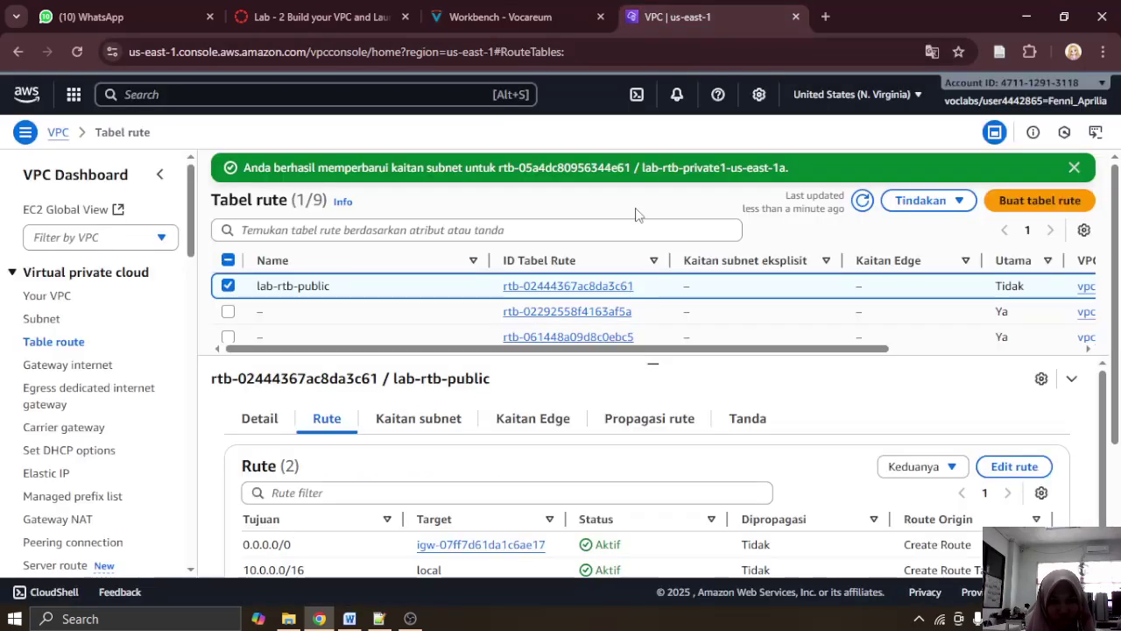
scroll(599, 484, "down", 1)
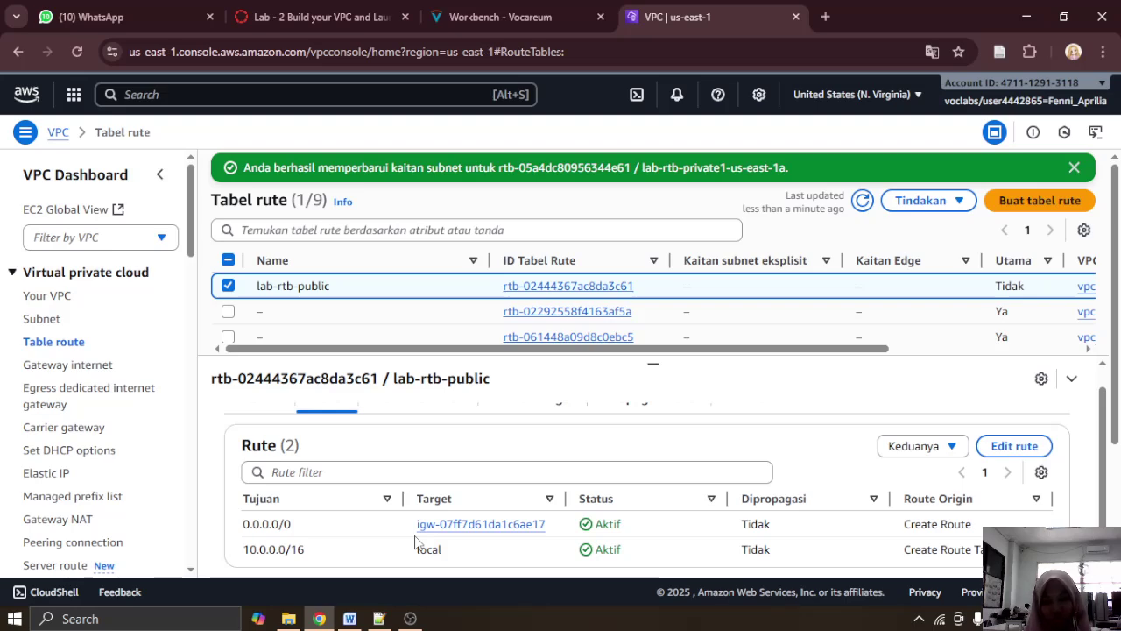
Step: Switch to the Word report, paste the captured screenshot of the lab-rtb-public routes, and return to the browser
left_click(351, 618)
key("ctrl+v")
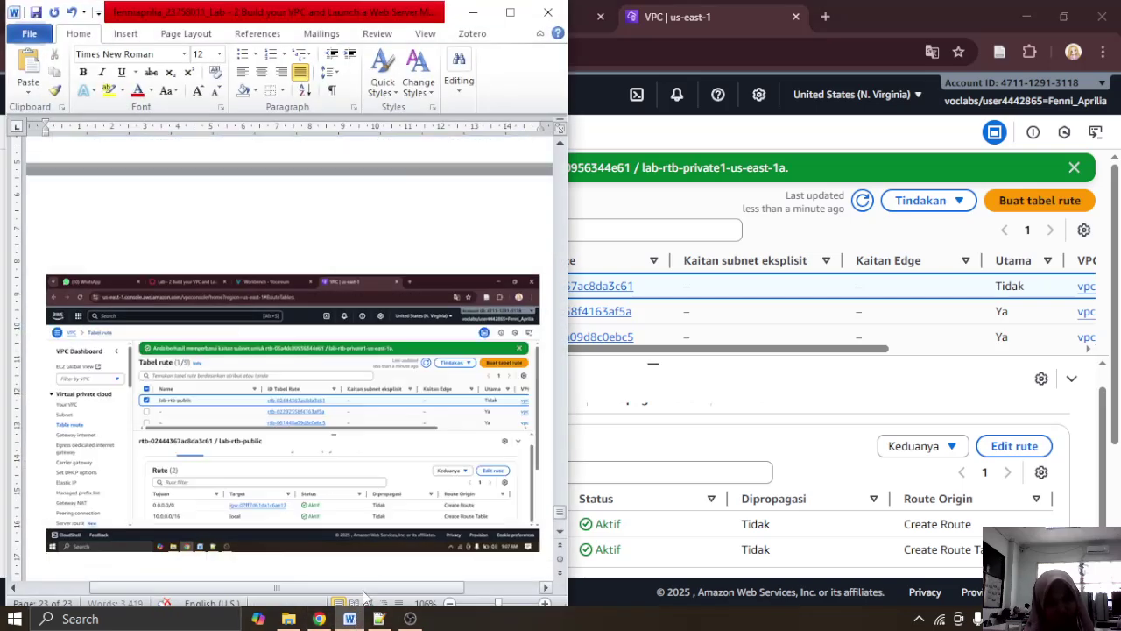
left_click(473, 14)
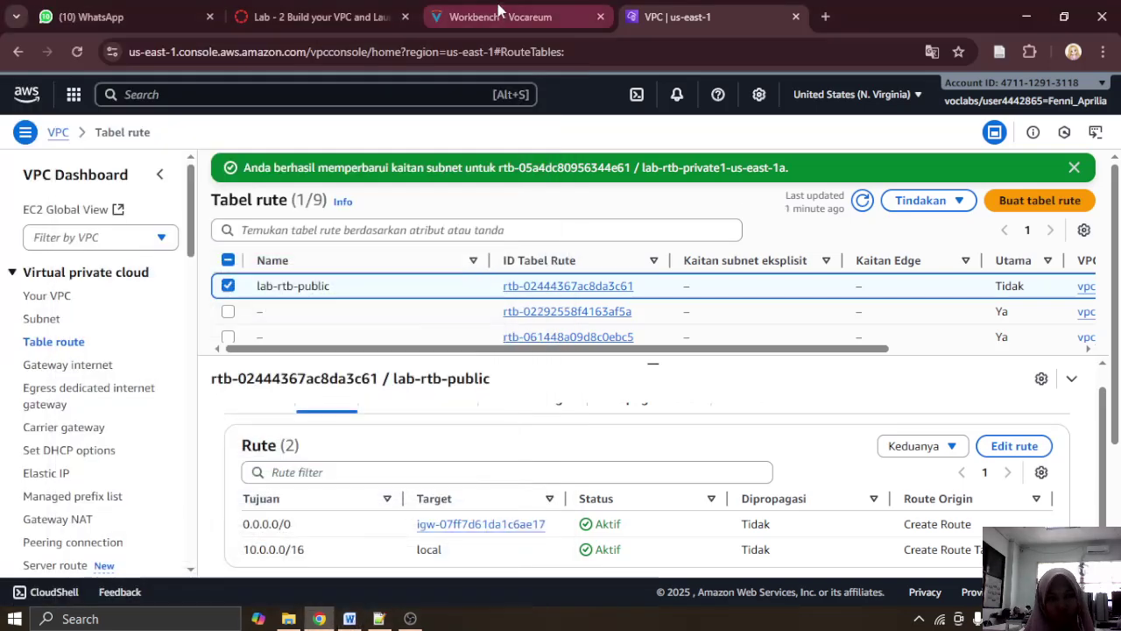
left_click(497, 16)
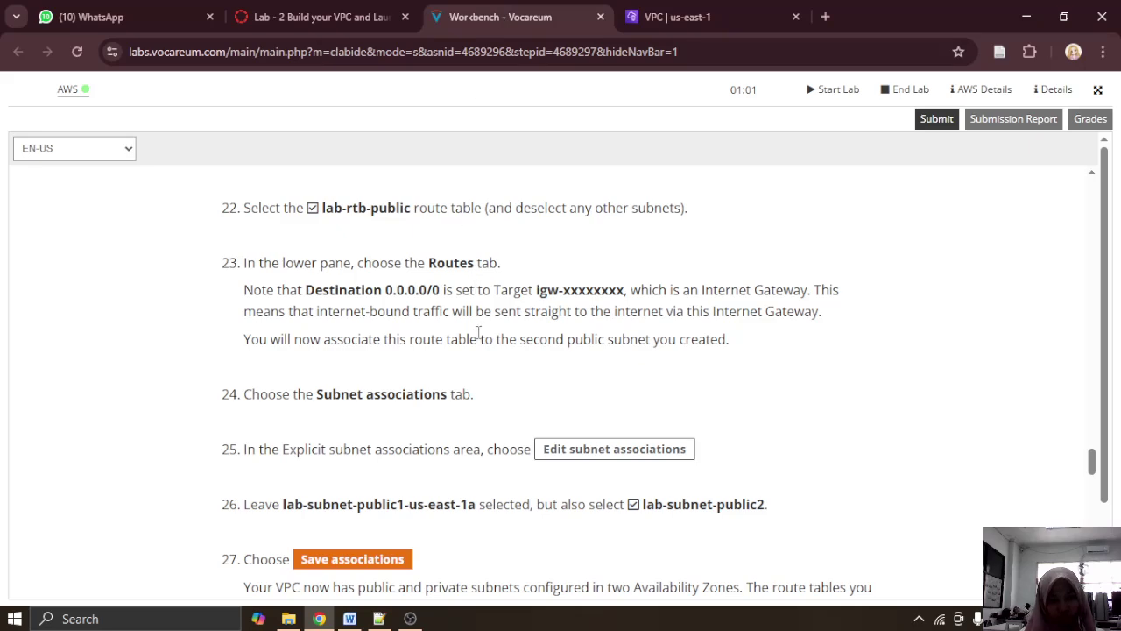
left_click(668, 12)
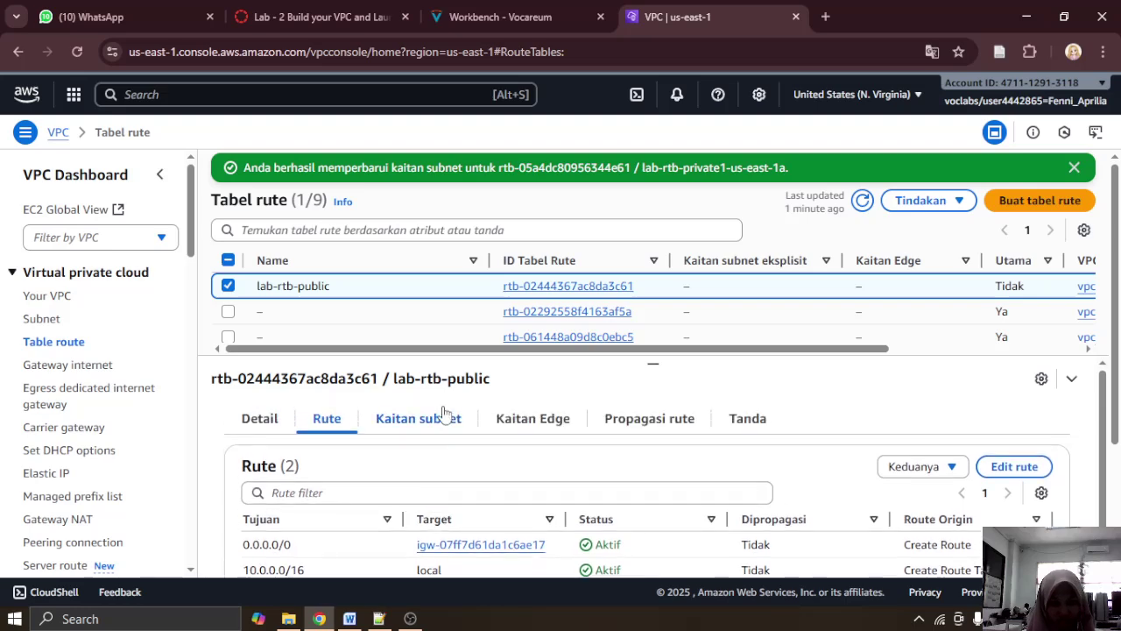
left_click(443, 418)
left_click(467, 8)
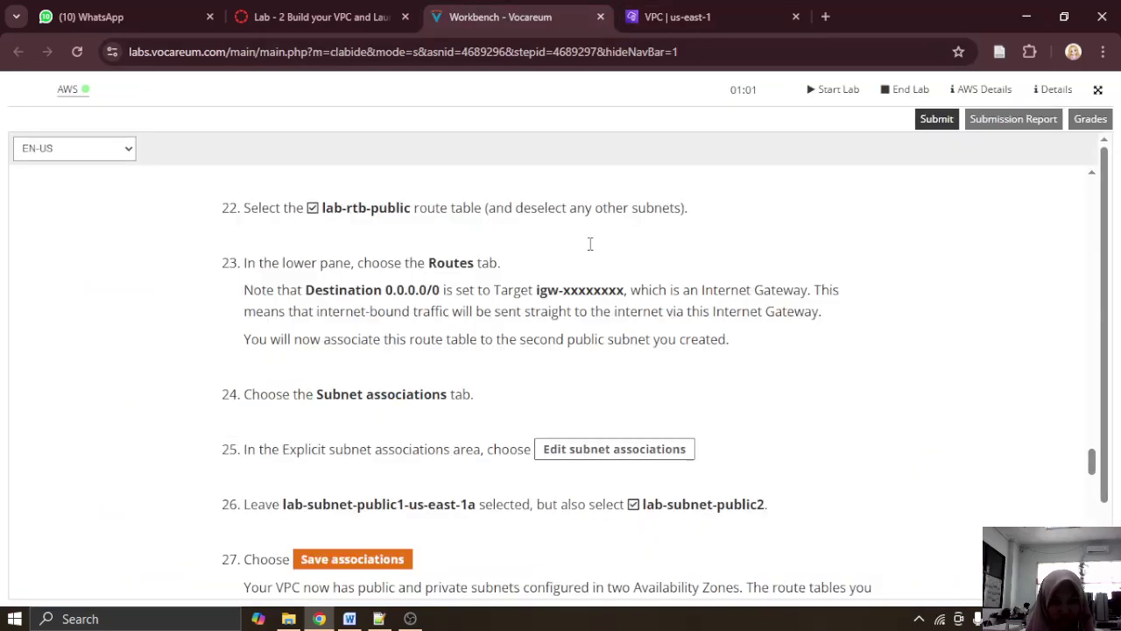
left_click(705, 11)
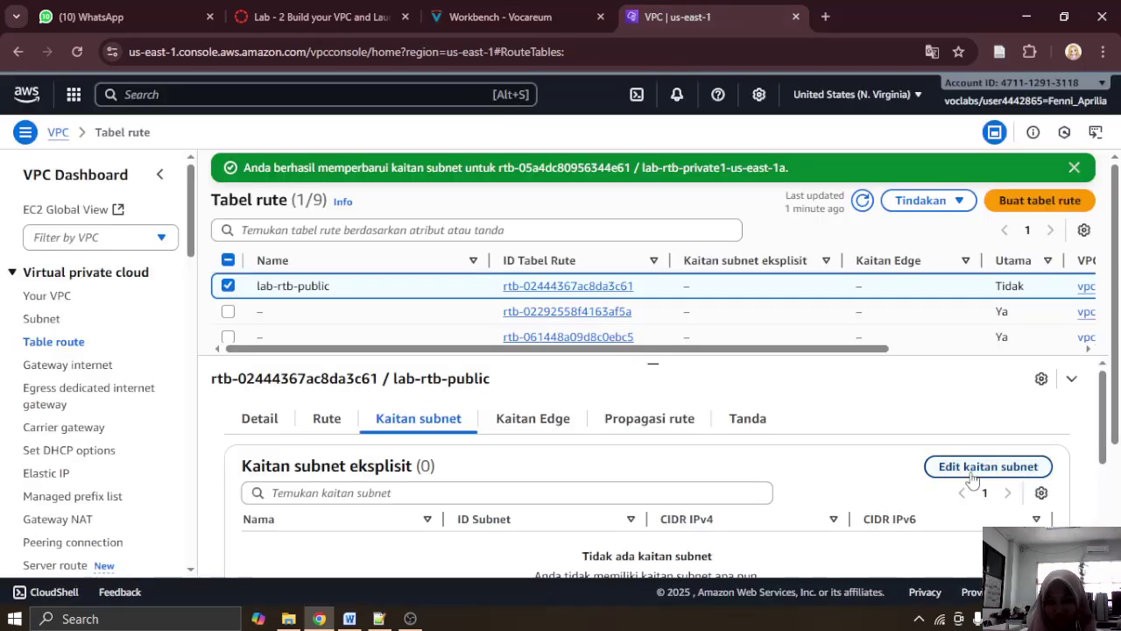
left_click(972, 473)
left_click(464, 8)
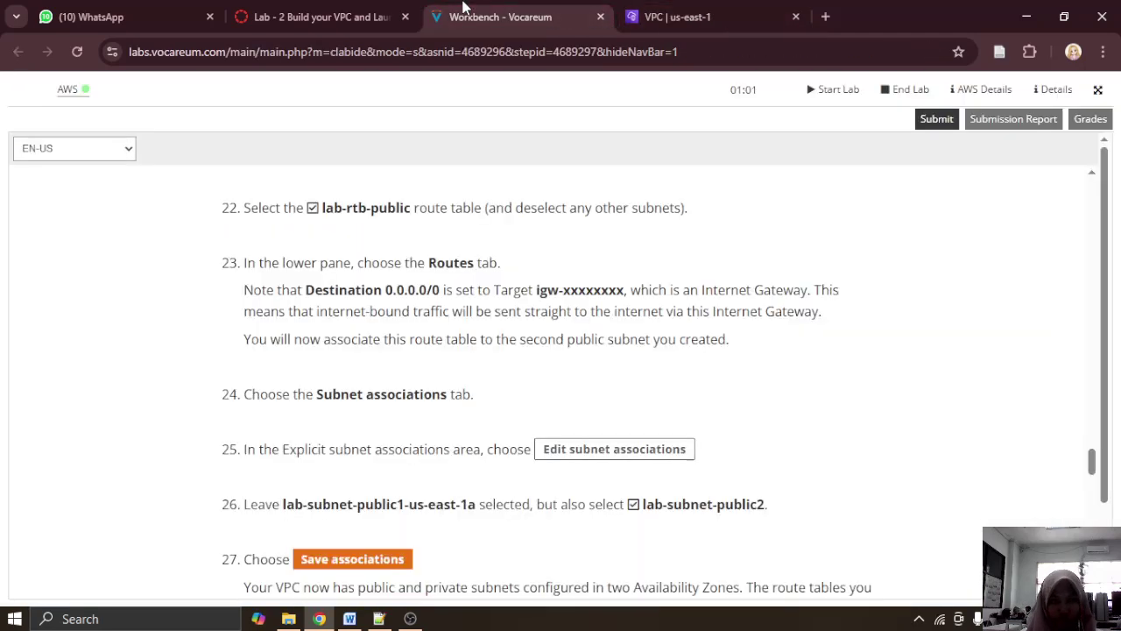
scroll(576, 362, "down", 2)
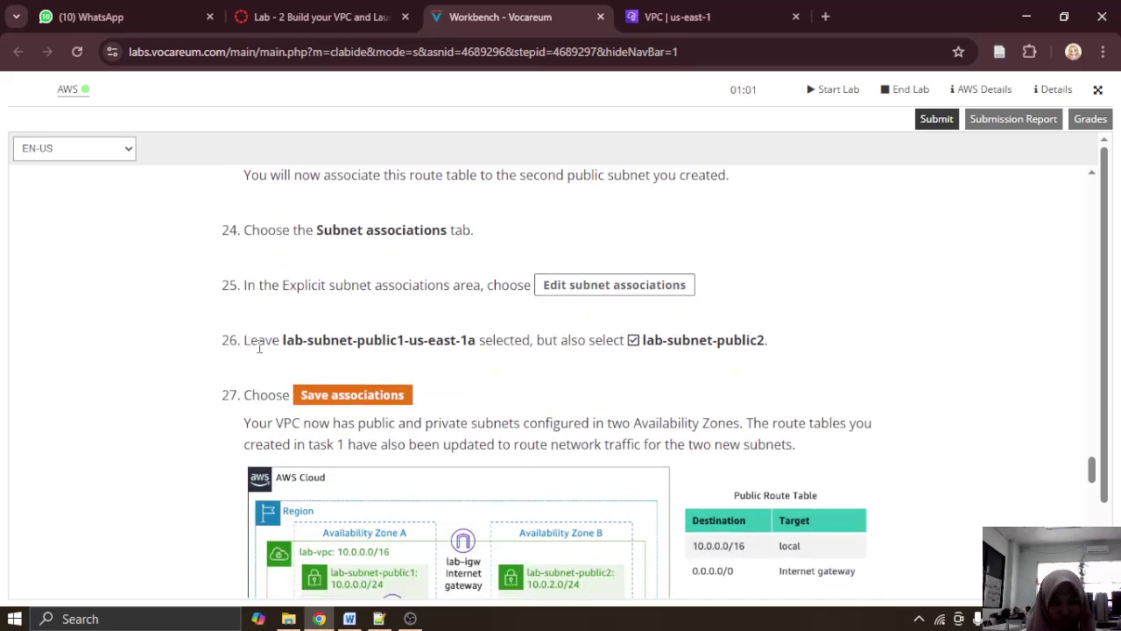
left_click_drag(259, 347, 663, 346)
left_click(355, 349)
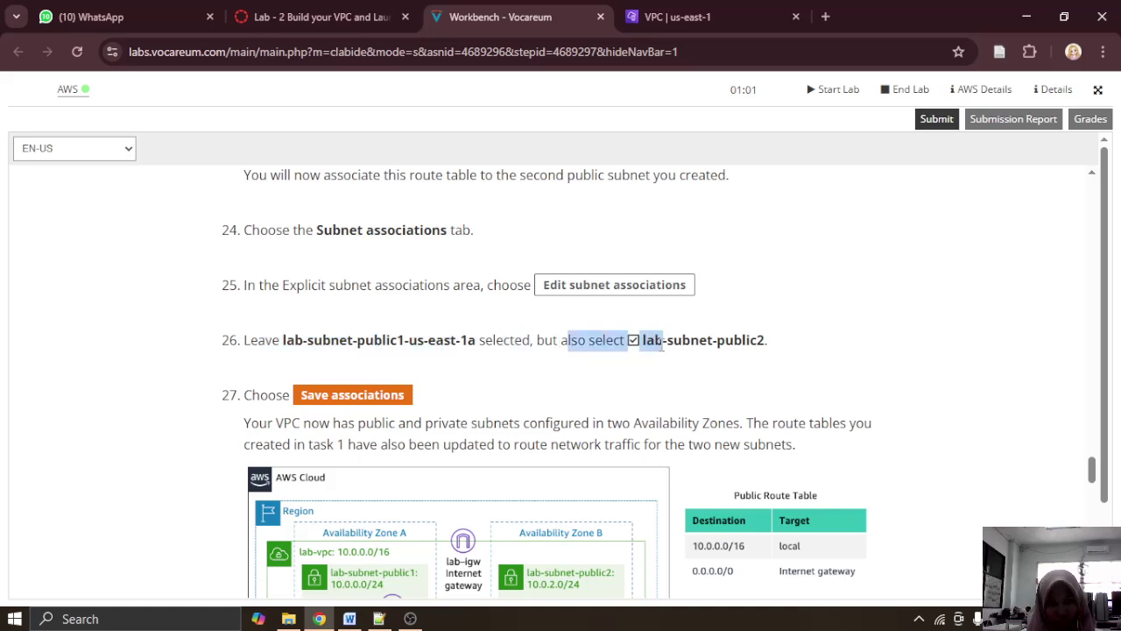
left_click(671, 14)
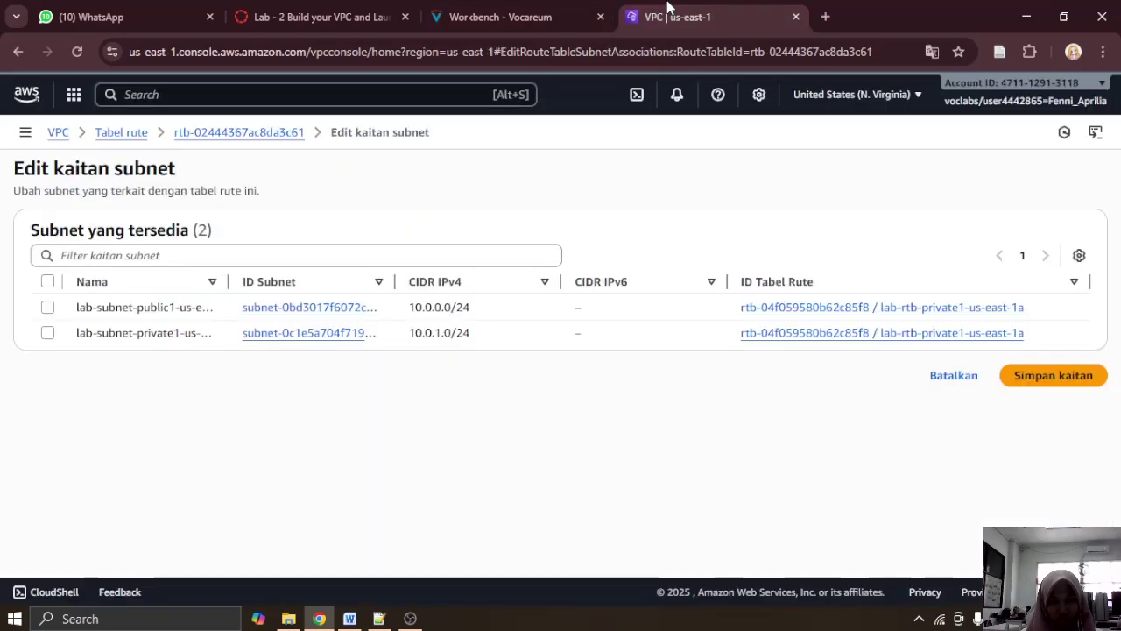
left_click(48, 307)
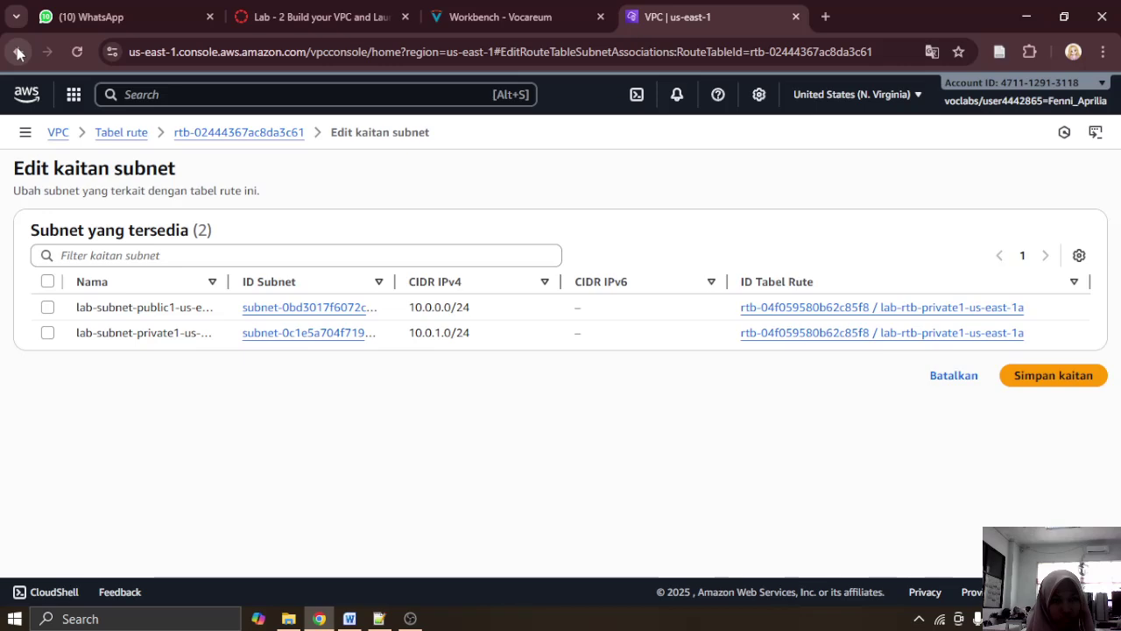
left_click(961, 378)
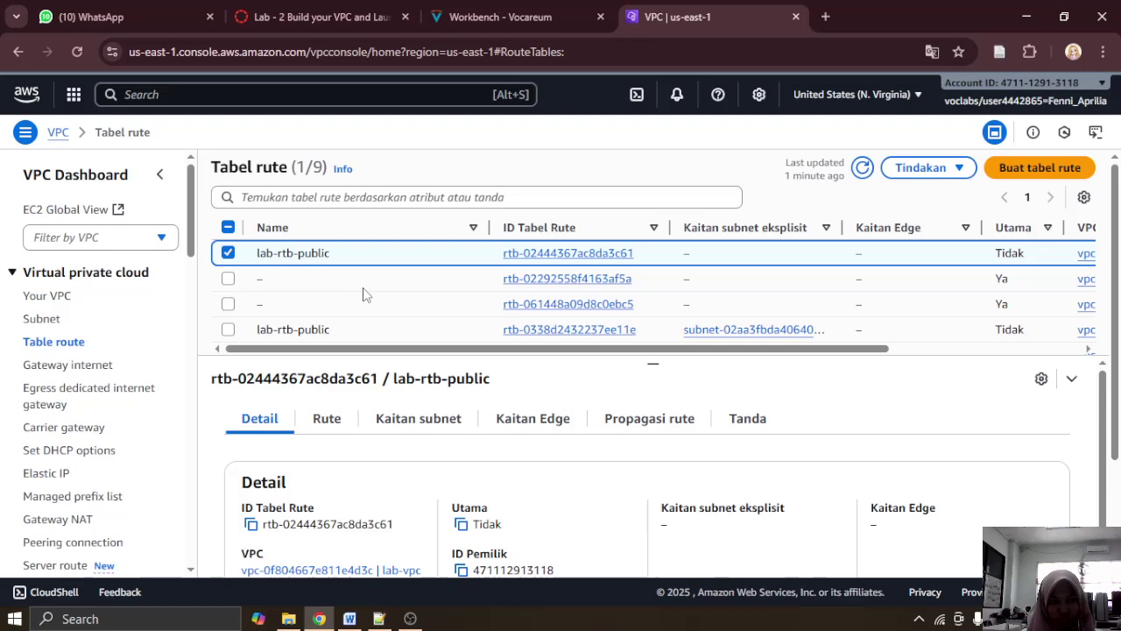
Step: Deselect the first lab-rtb-public route table and select the other lab-rtb-public, with ID rtb-0338d2432237ee11e
scroll(363, 293, "down", 2)
scroll(358, 261, "up", 2)
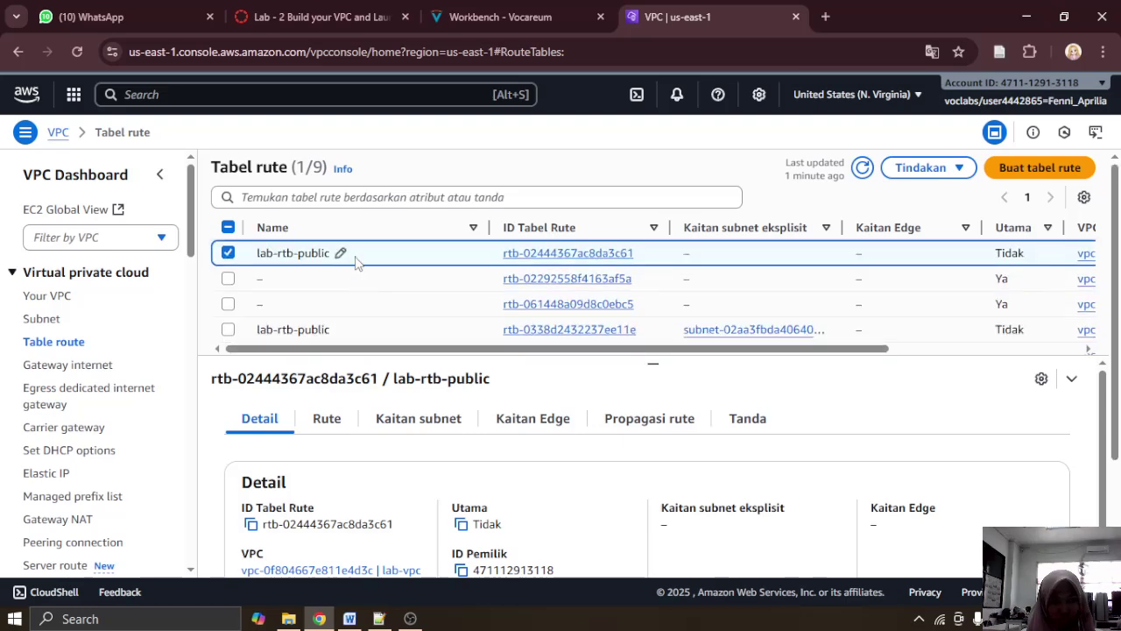
left_click(229, 255)
left_click(227, 329)
scroll(448, 319, "down", 3)
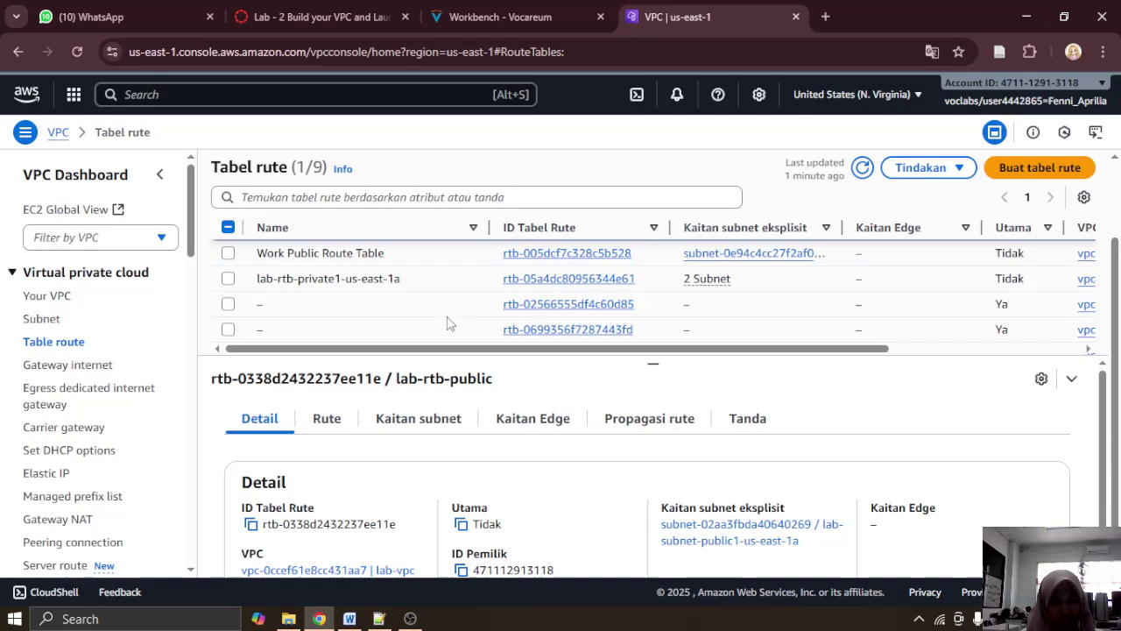
Step: Edit the selected route table's explicit subnet associations to include lab-subnet-public2 alongside lab-subnet-public1-us-east-1a, and save them
left_click(444, 420)
scroll(601, 426, "down", 2)
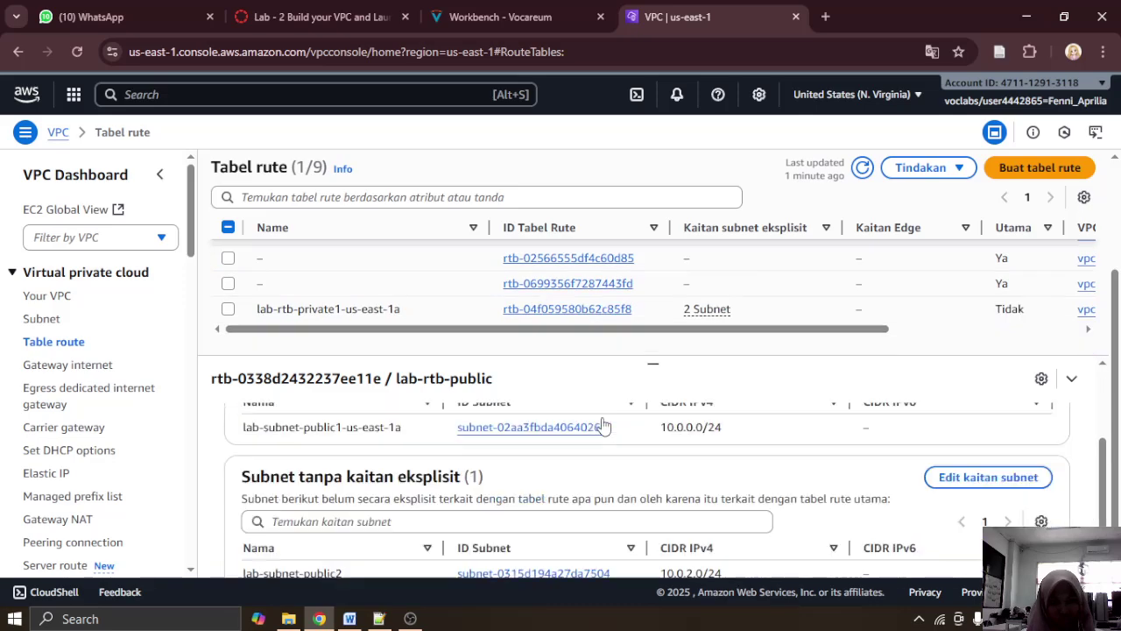
scroll(700, 456, "up", 2)
left_click(978, 468)
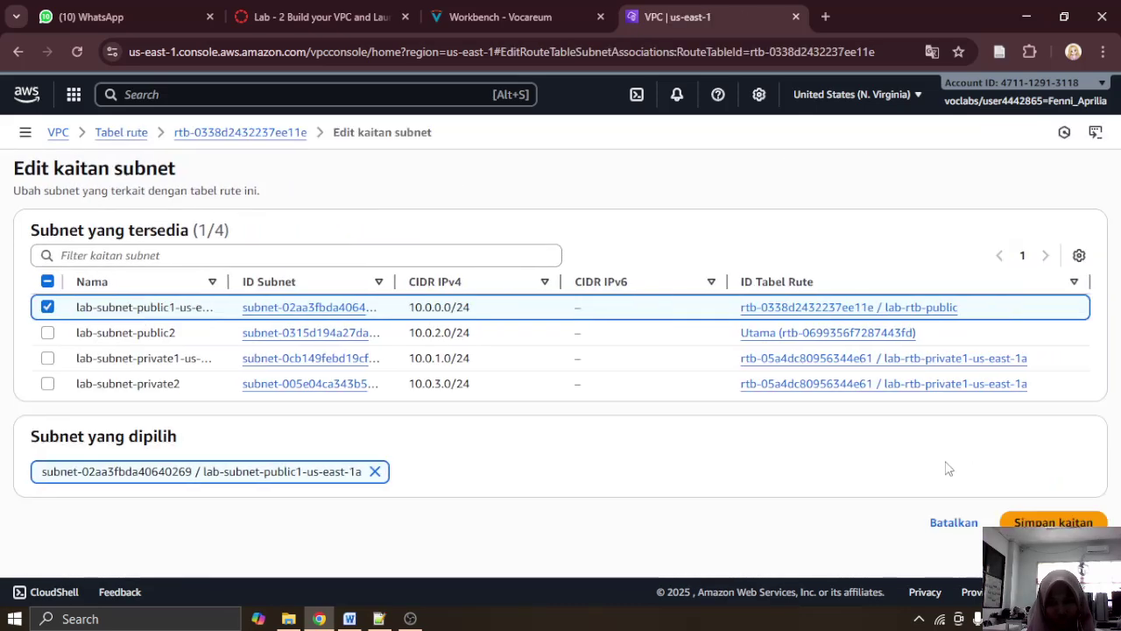
left_click(49, 337)
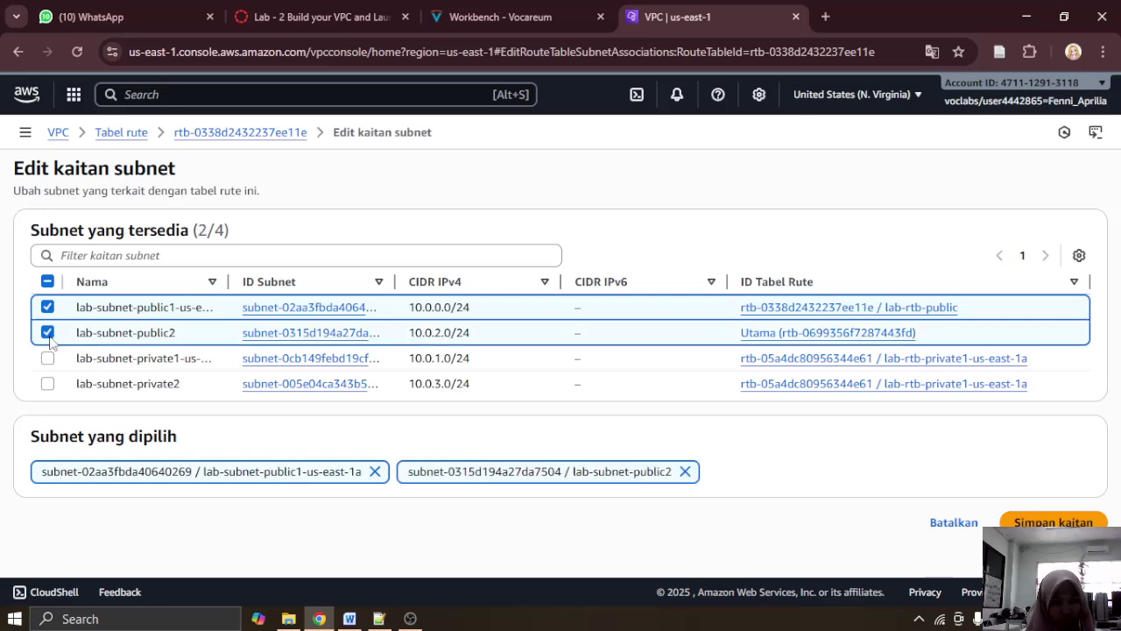
left_click(526, 10)
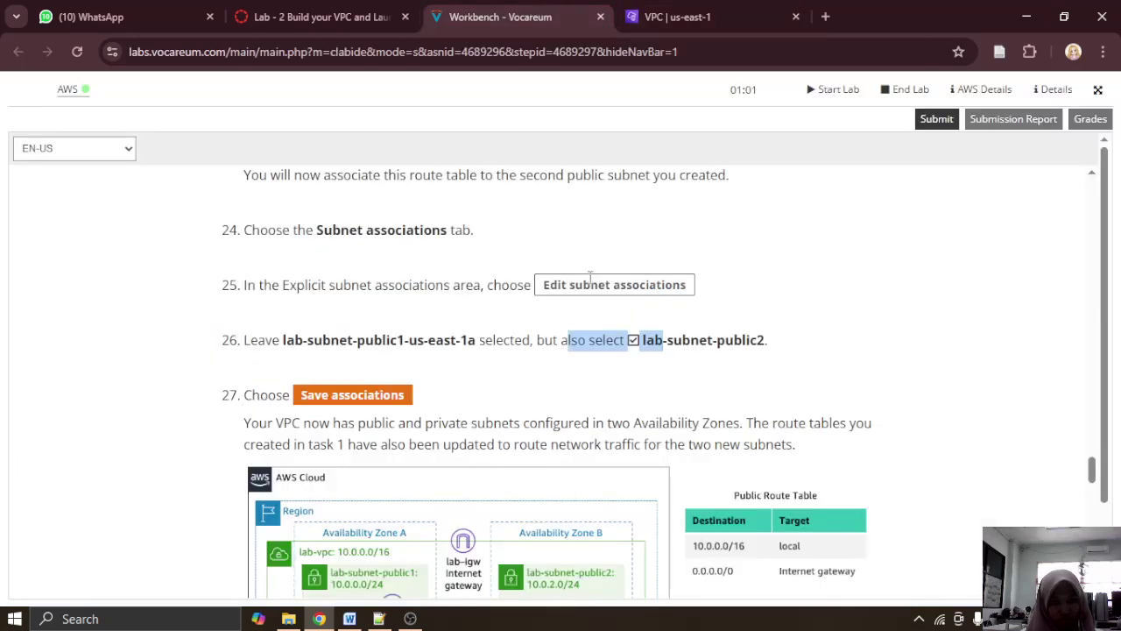
left_click(697, 17)
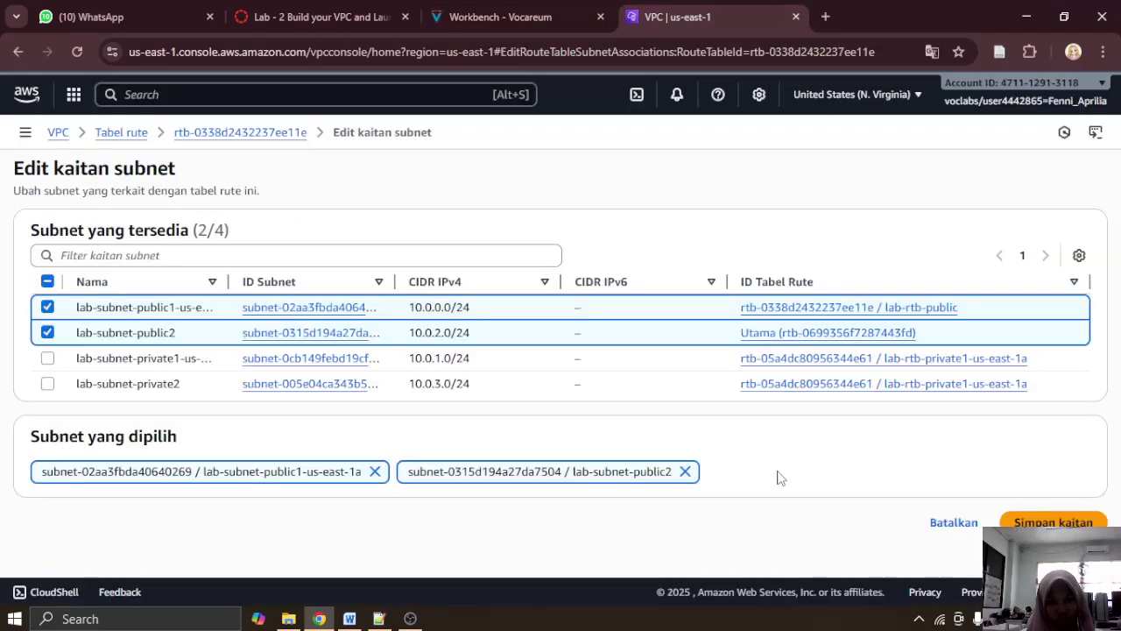
left_click(1016, 519)
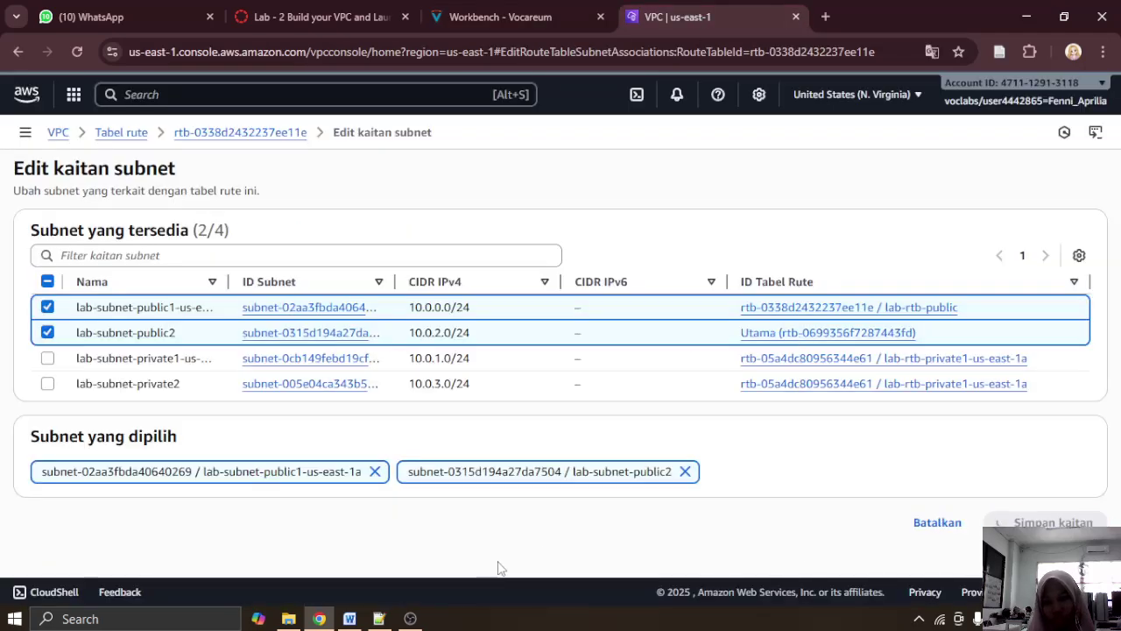
Step: Switch to the Word report, paste the captured screenshot of the public subnet associations, and return to the browser
left_click(348, 618)
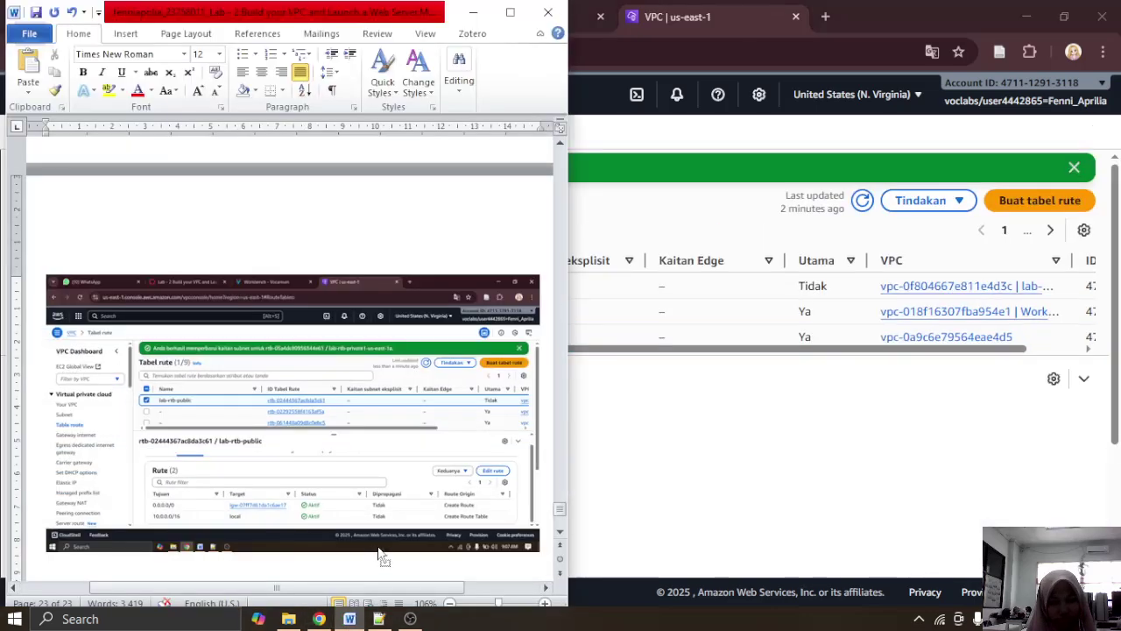
key("ctrl+v")
left_click(472, 13)
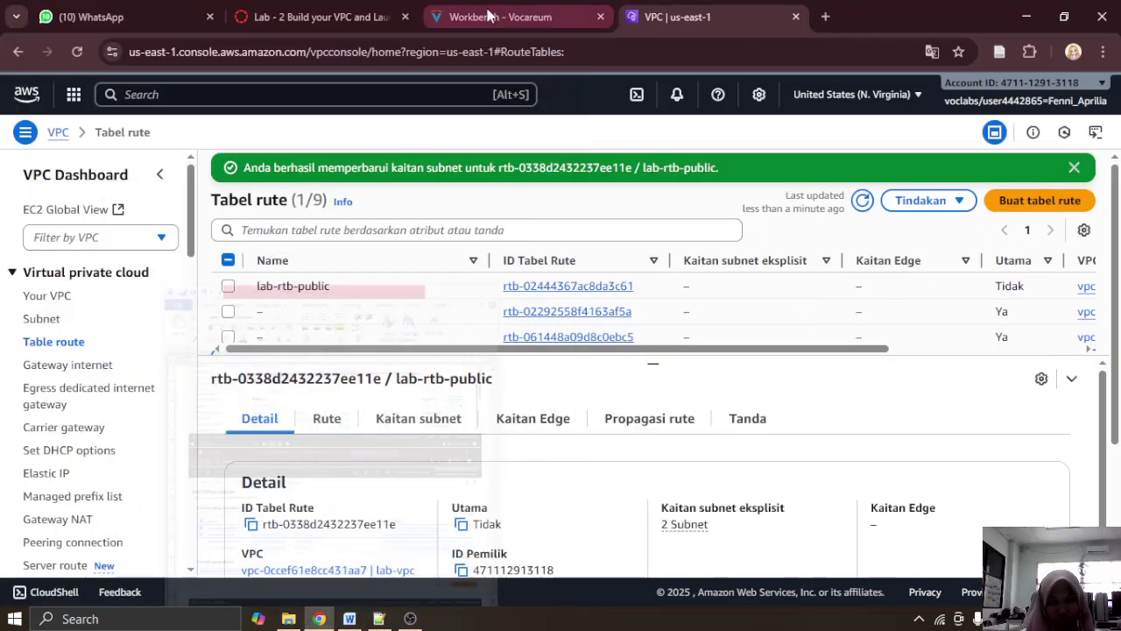
Step: Review the VPC diagram after lab step 27 and read the instructions for creating a VPC security group from step 28
left_click(488, 16)
scroll(451, 317, "down", 3)
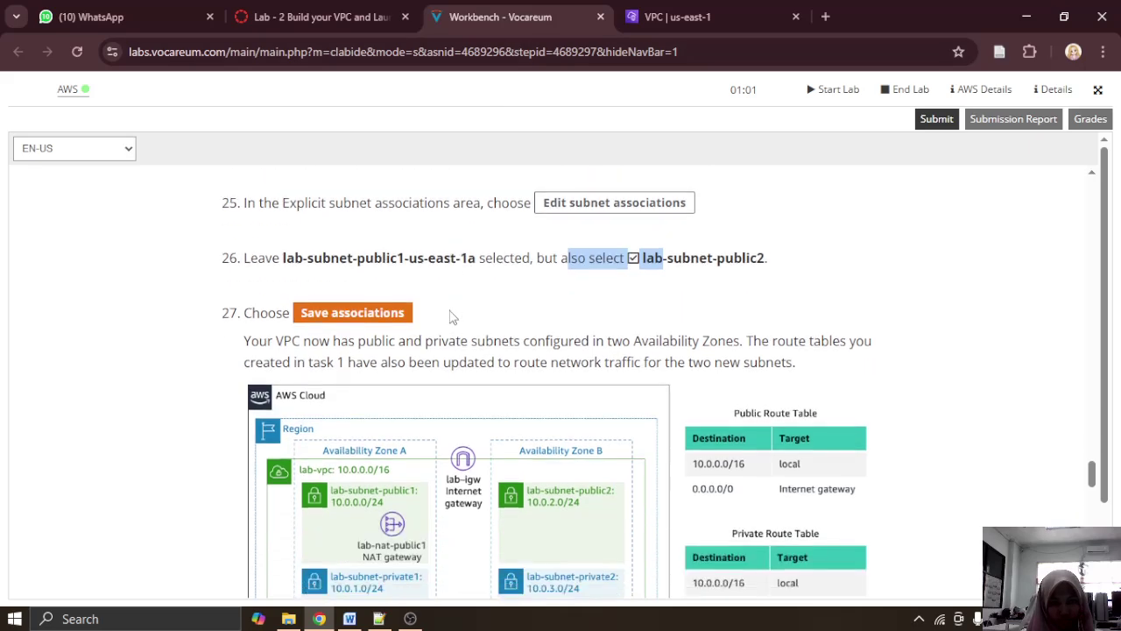
scroll(451, 317, "up", 1)
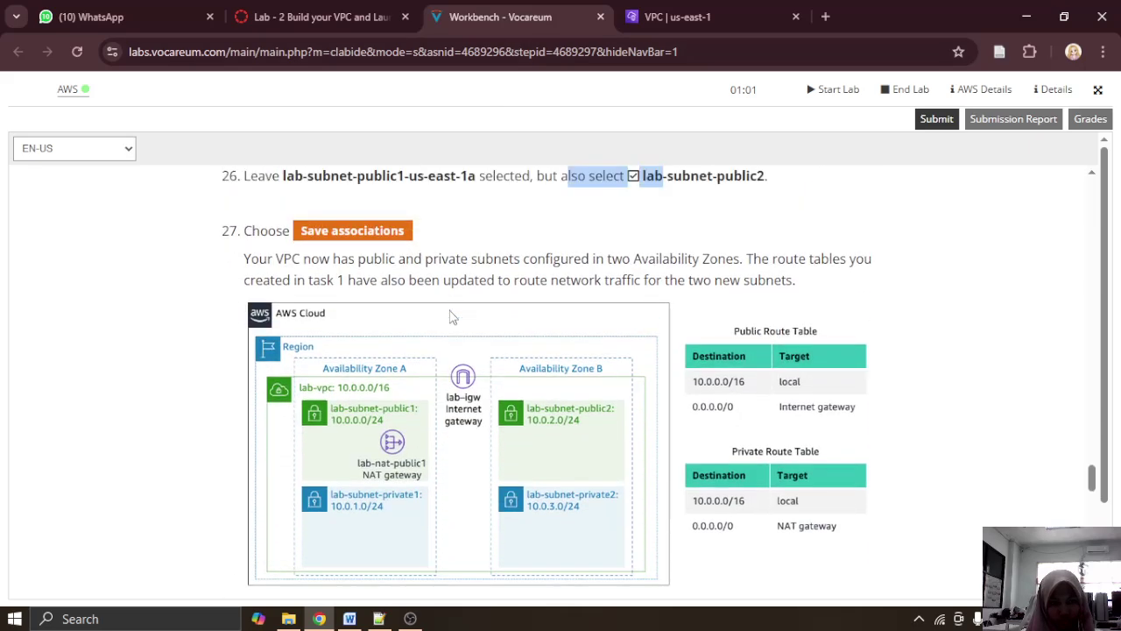
scroll(451, 317, "down", 2)
scroll(451, 317, "up", 2)
scroll(451, 317, "down", 3)
scroll(451, 317, "down", 3)
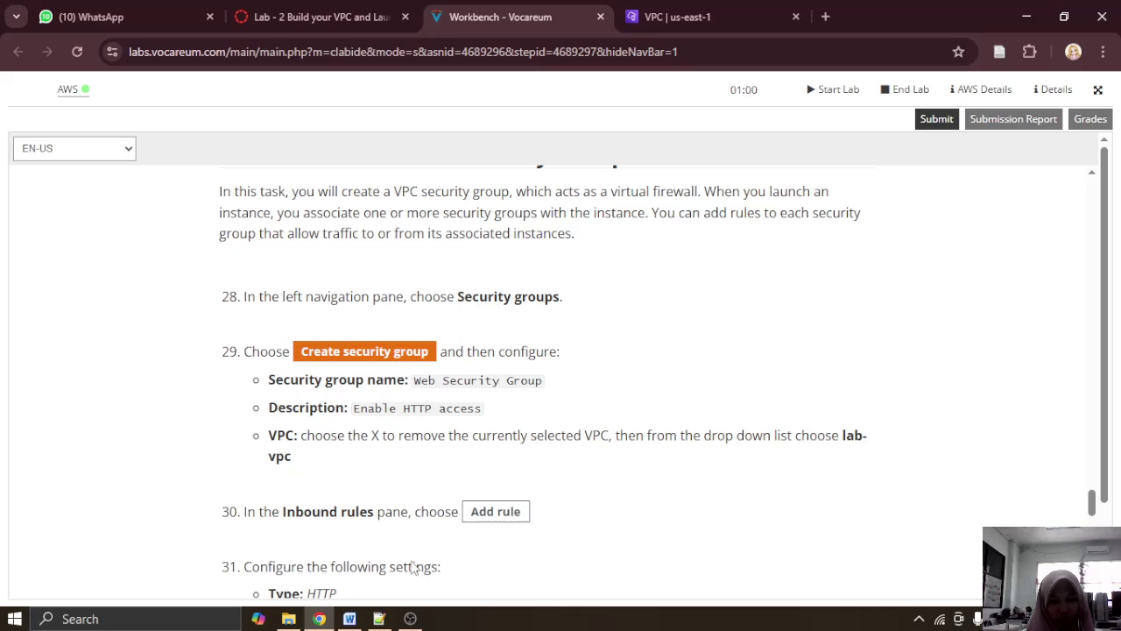
left_click(410, 618)
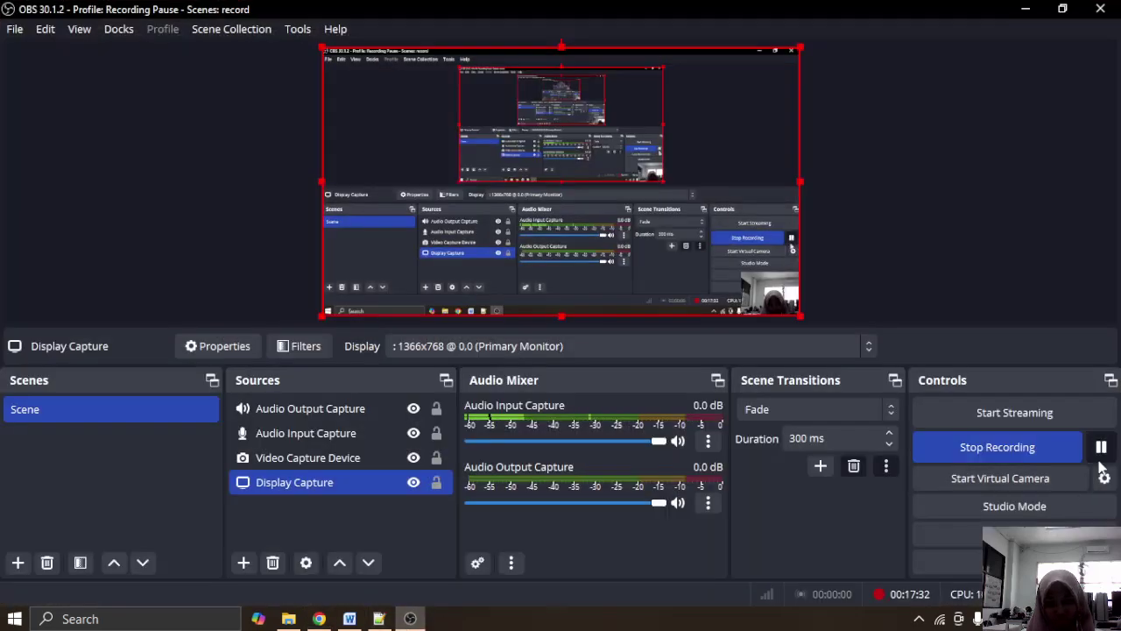
left_click(1101, 447)
left_click(1026, 8)
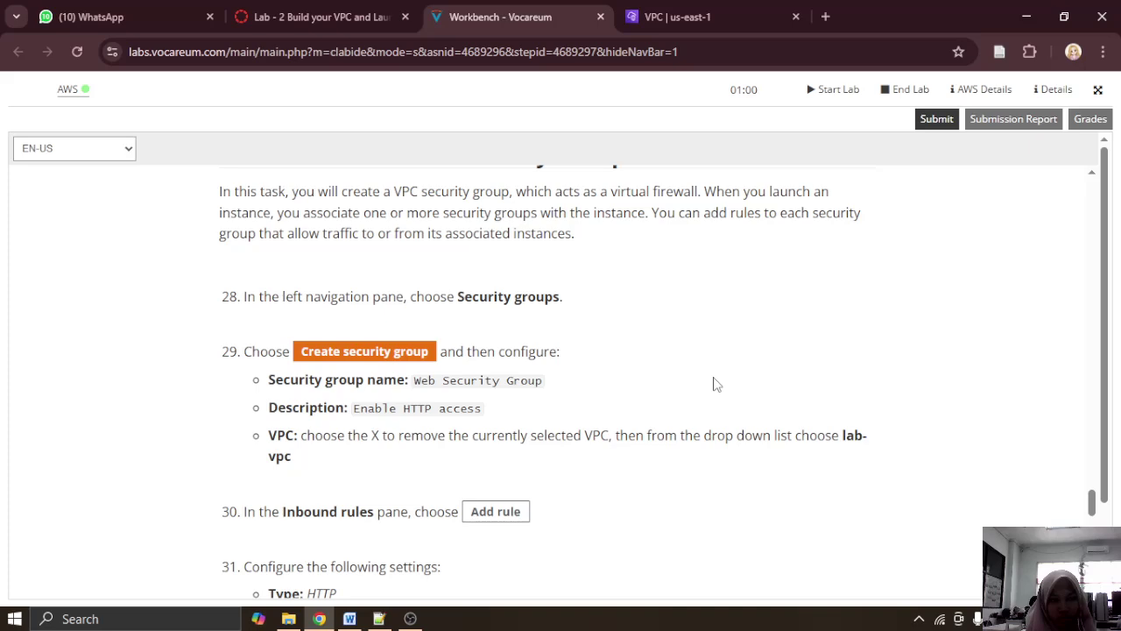
Step: Open the Security groups page of the VPC console and start creating a new security group, following lab steps 28 and 29
scroll(712, 383, "up", 3)
left_click(701, 14)
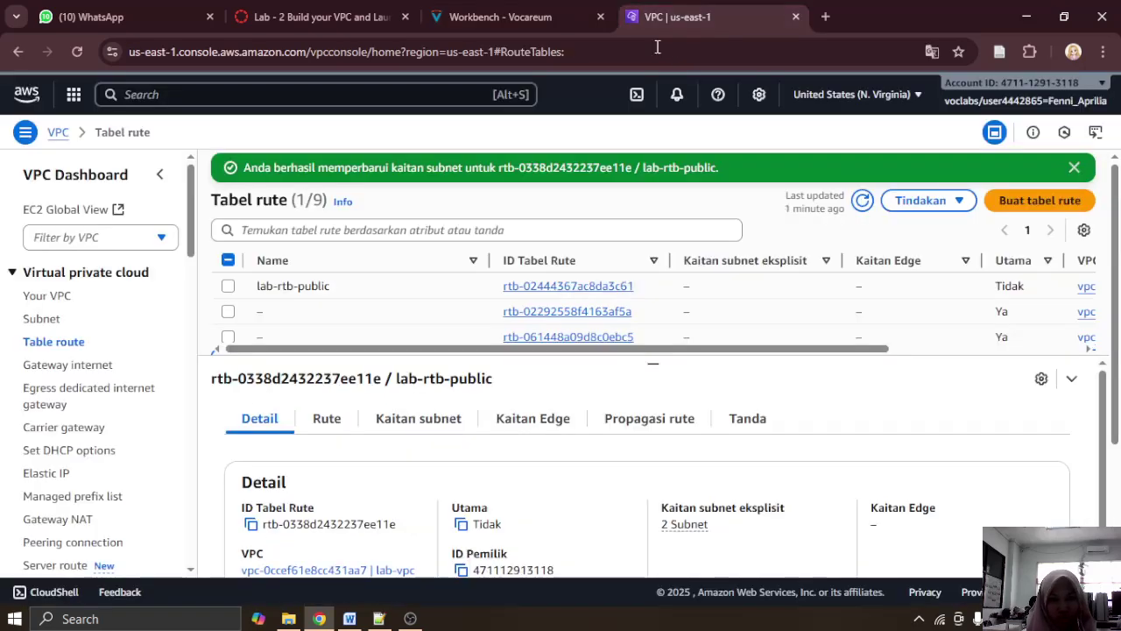
scroll(88, 359, "down", 2)
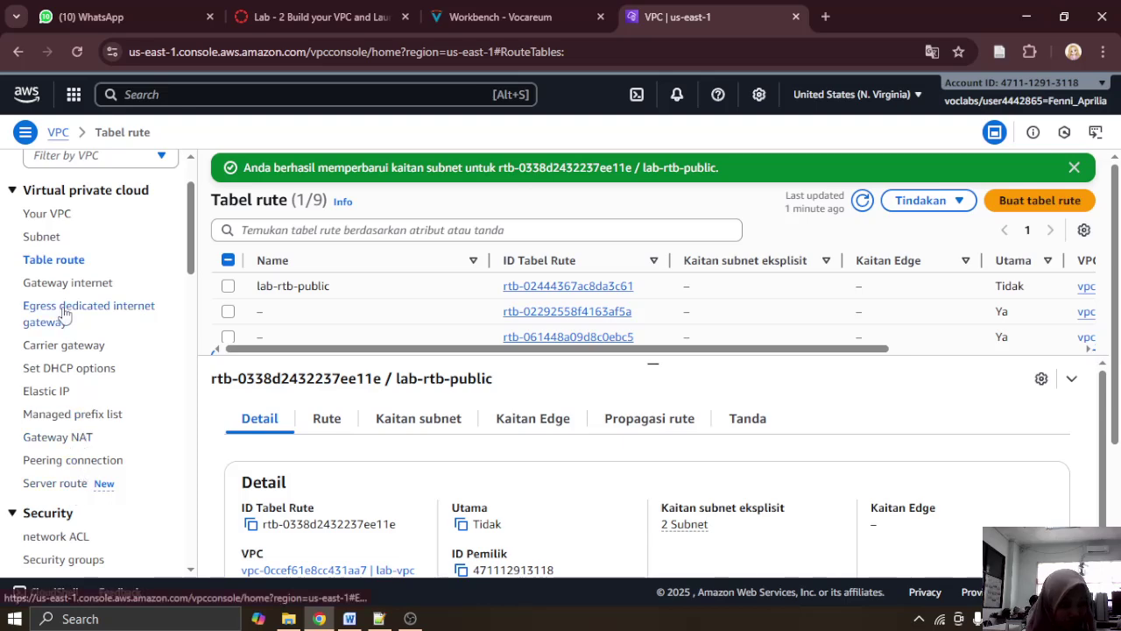
scroll(87, 427, "down", 4)
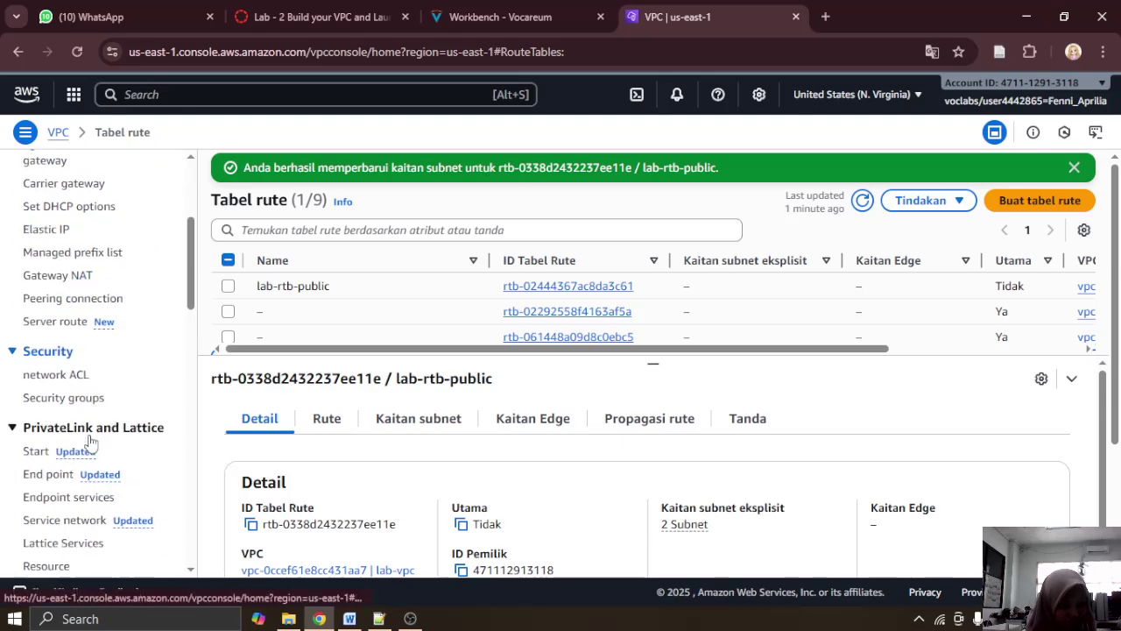
left_click(88, 398)
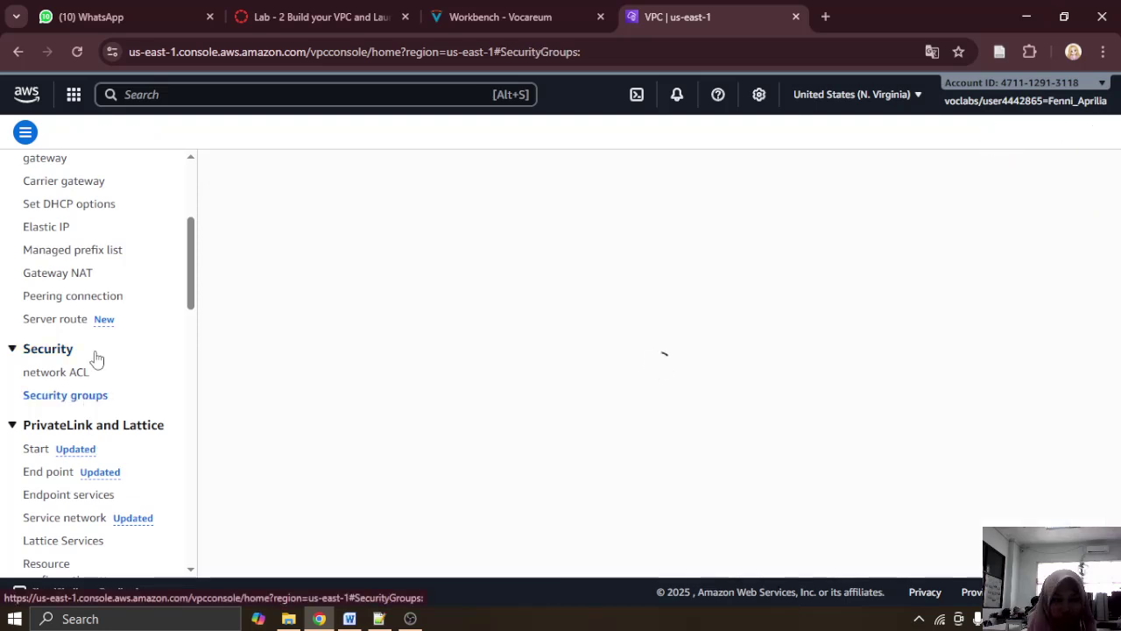
left_click(501, 11)
scroll(497, 249, "down", 1)
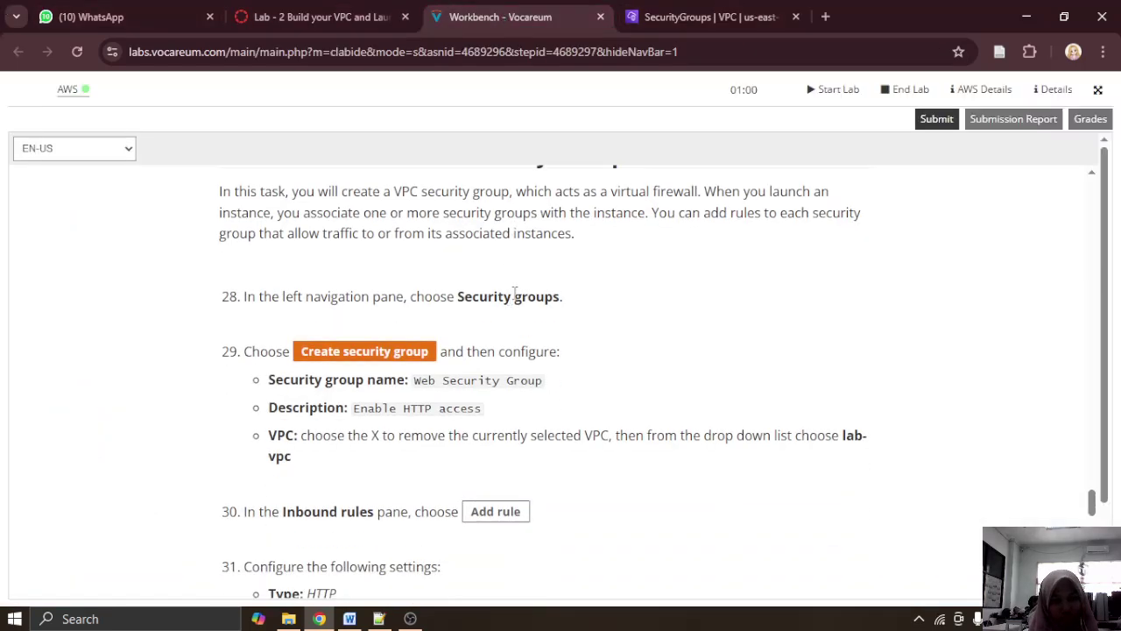
left_click(688, 11)
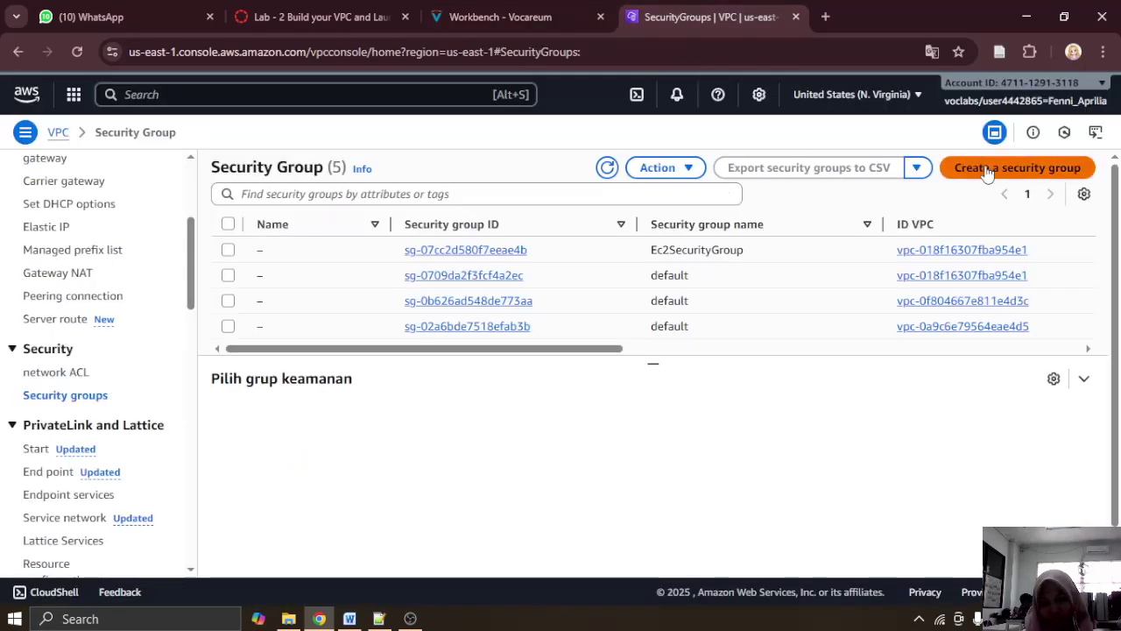
left_click(987, 168)
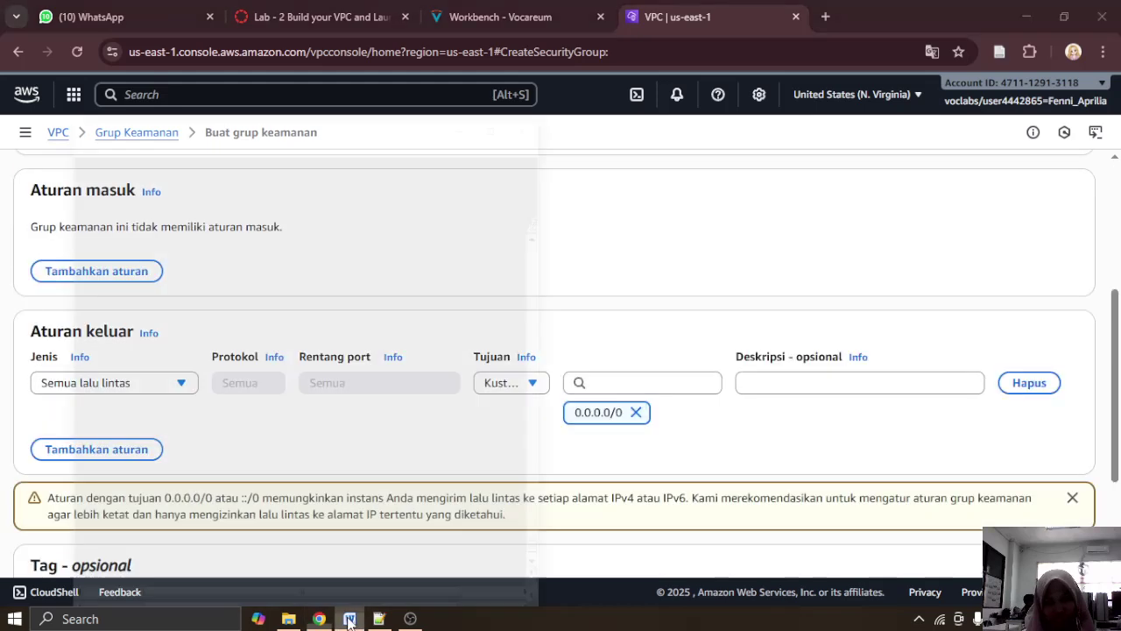
Step: Switch to the Word report, paste the captured screenshot of the security group list, and return to the browser
left_click(349, 618)
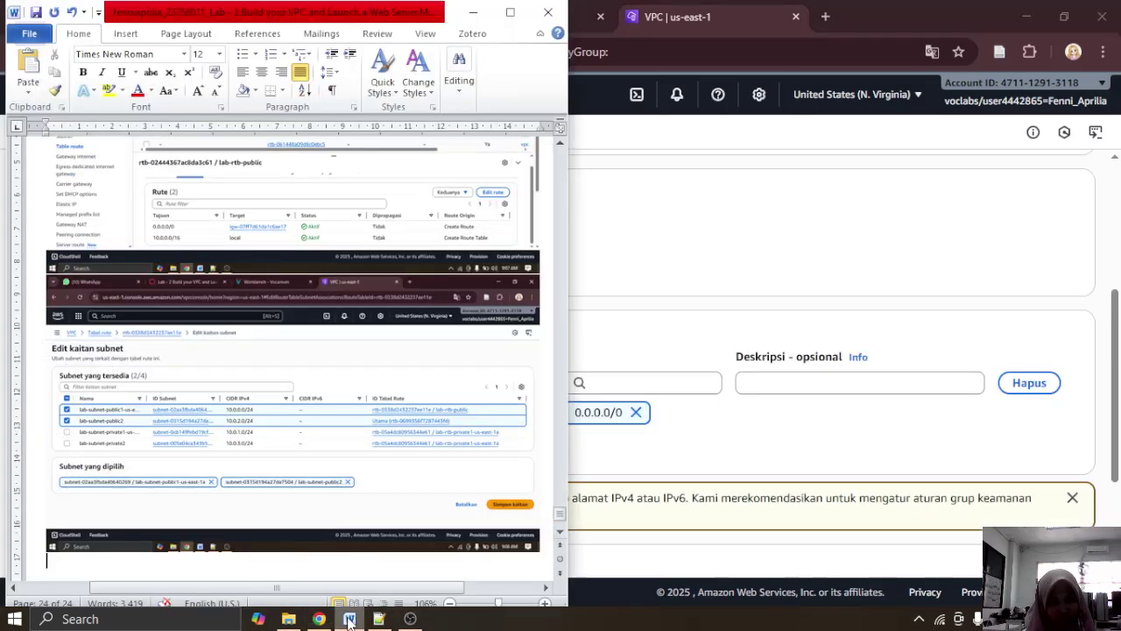
key("ctrl+v")
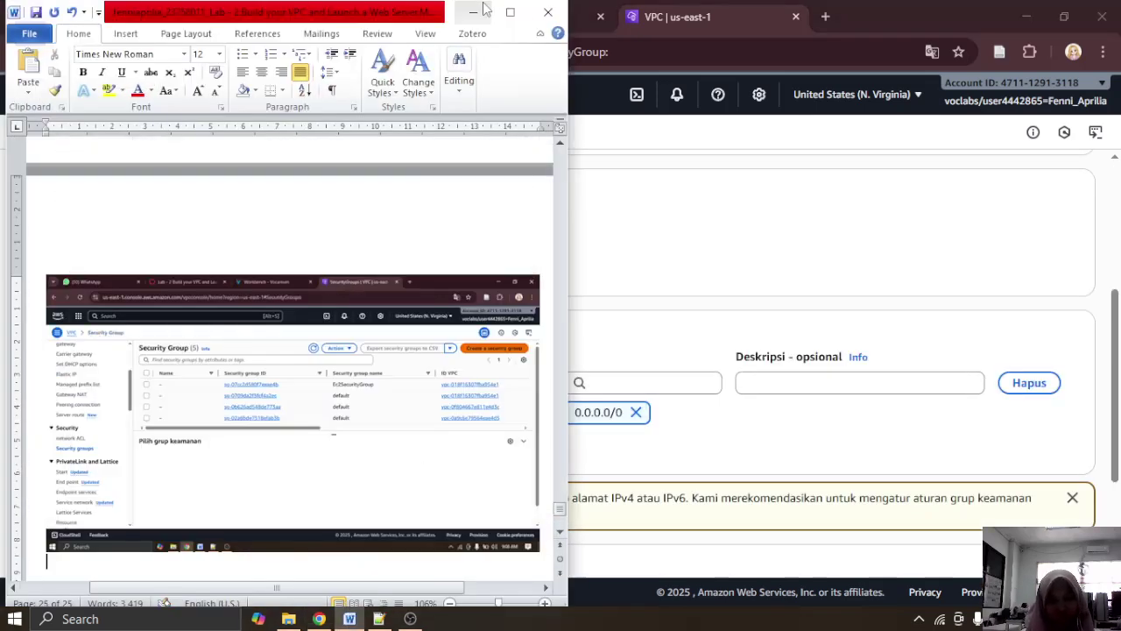
left_click(473, 12)
Step: Check the settings in lab step 29 and name the new security group Web Security Group
left_click(487, 16)
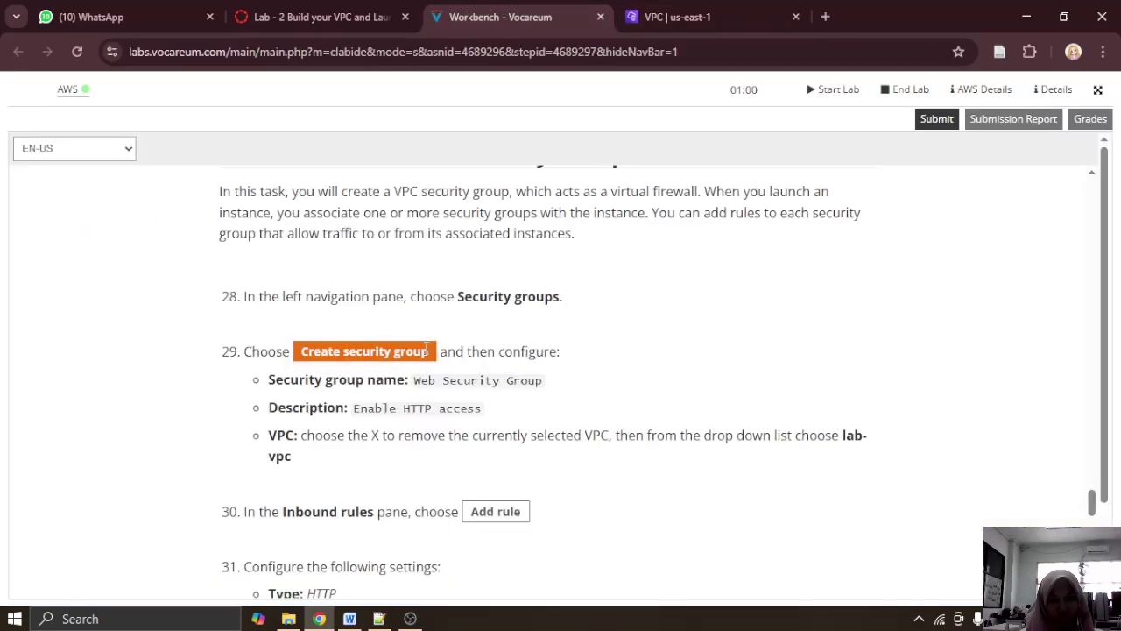
scroll(426, 350, "down", 1)
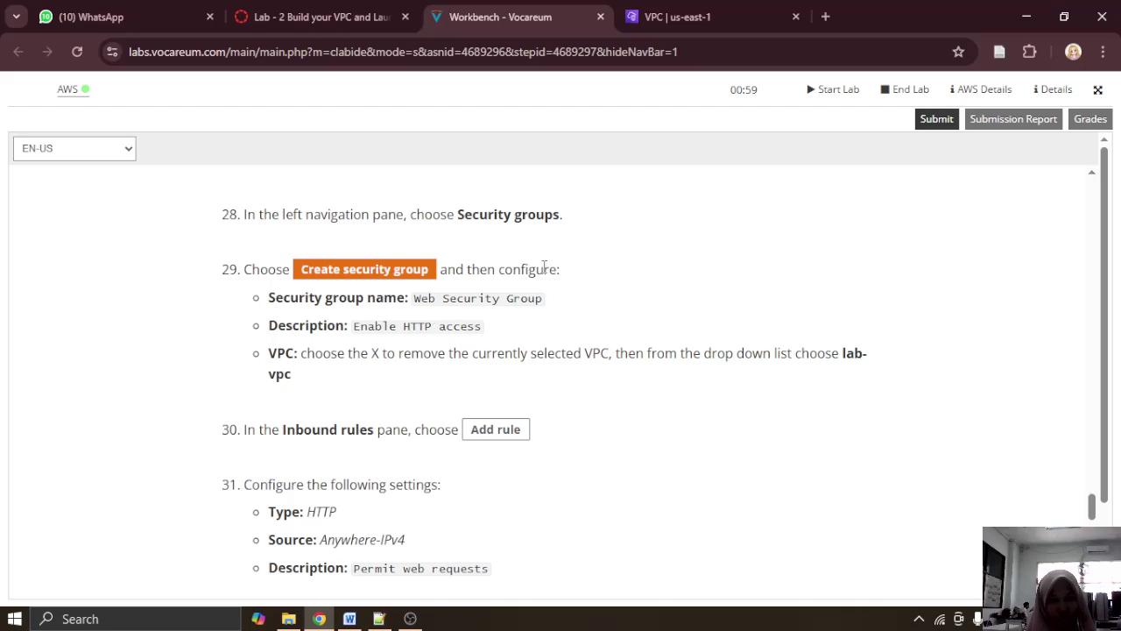
left_click(718, 11)
scroll(351, 320, "down", 1)
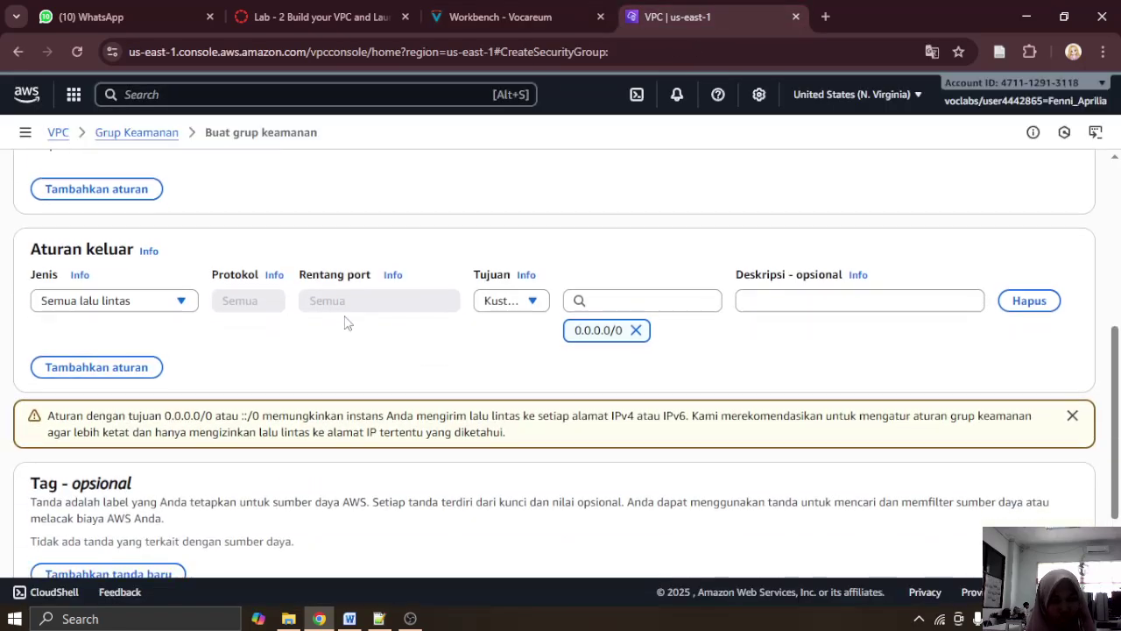
scroll(346, 322, "up", 1)
scroll(346, 323, "down", 2)
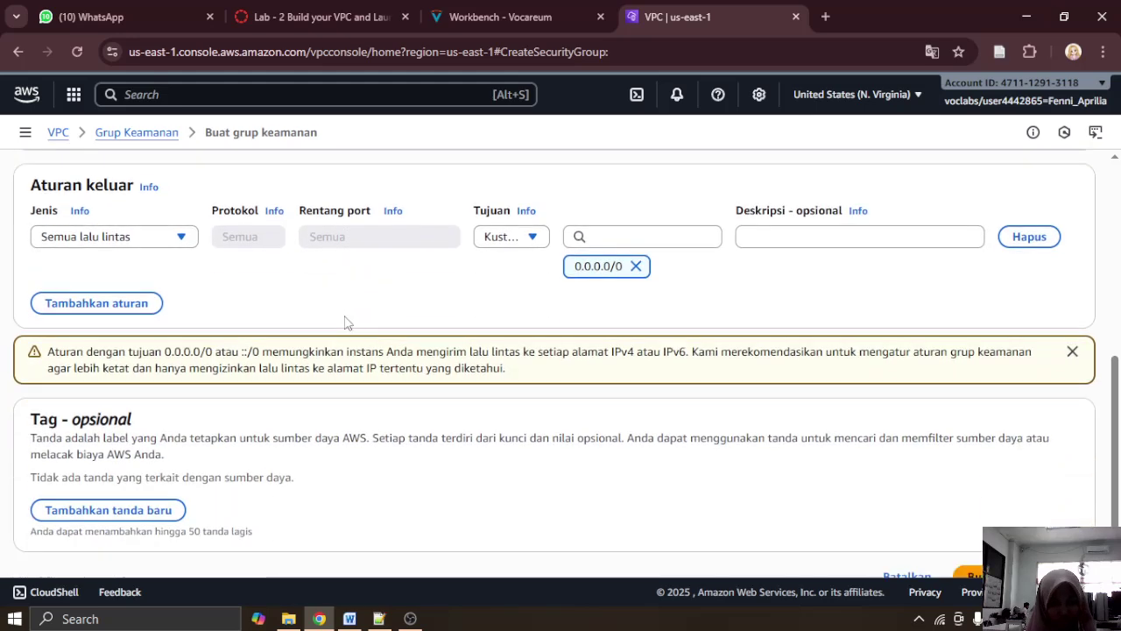
scroll(346, 322, "up", 6)
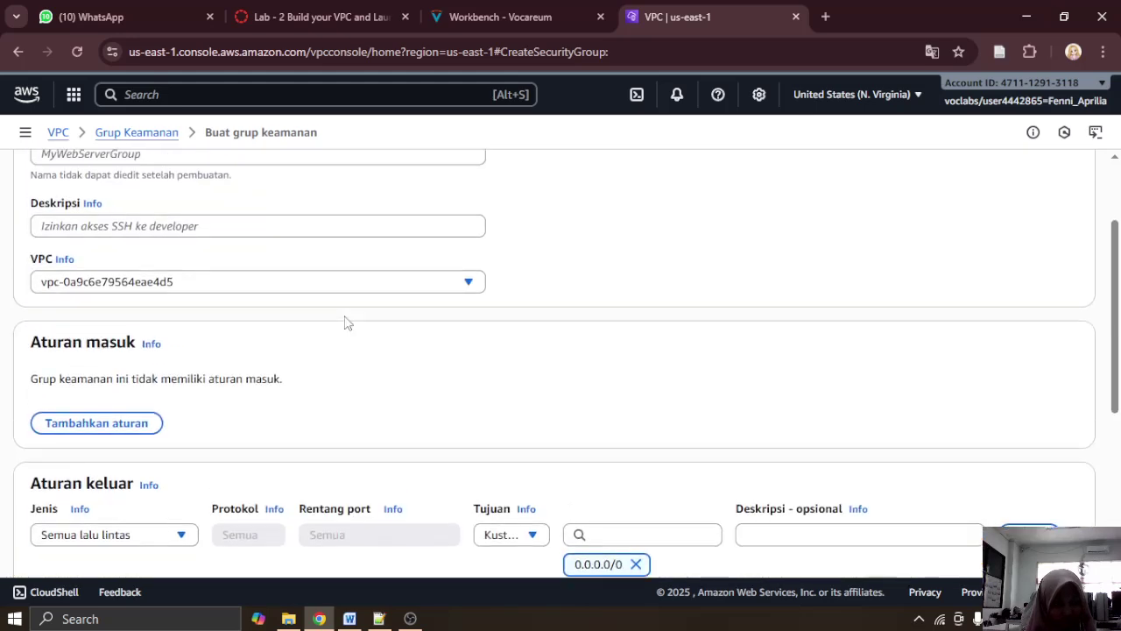
left_click(206, 277)
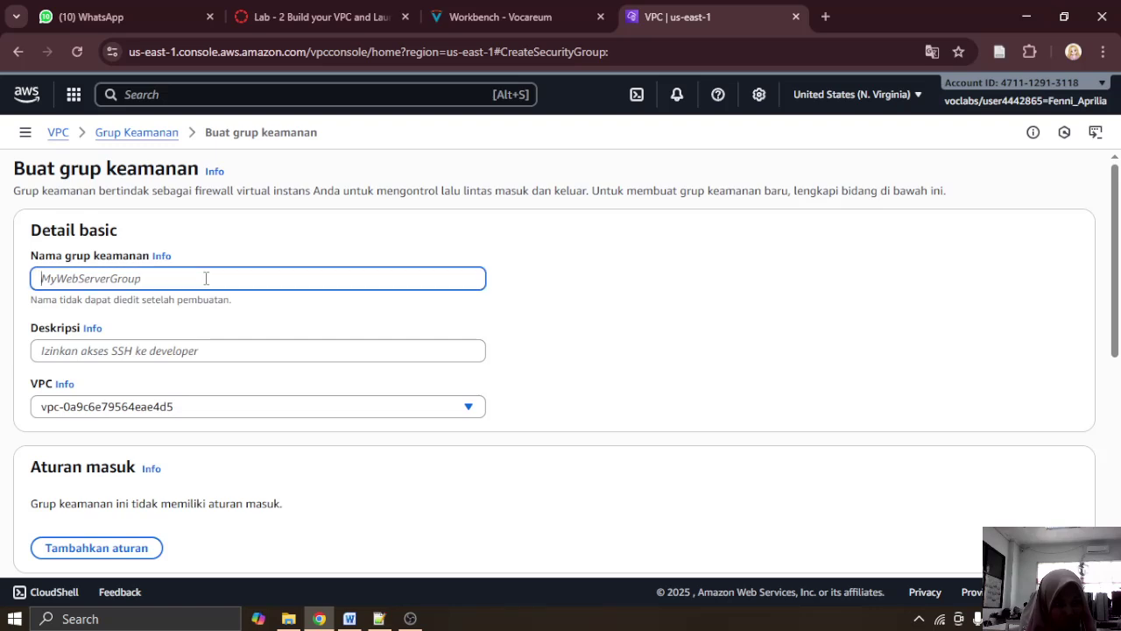
type("Web Security Group")
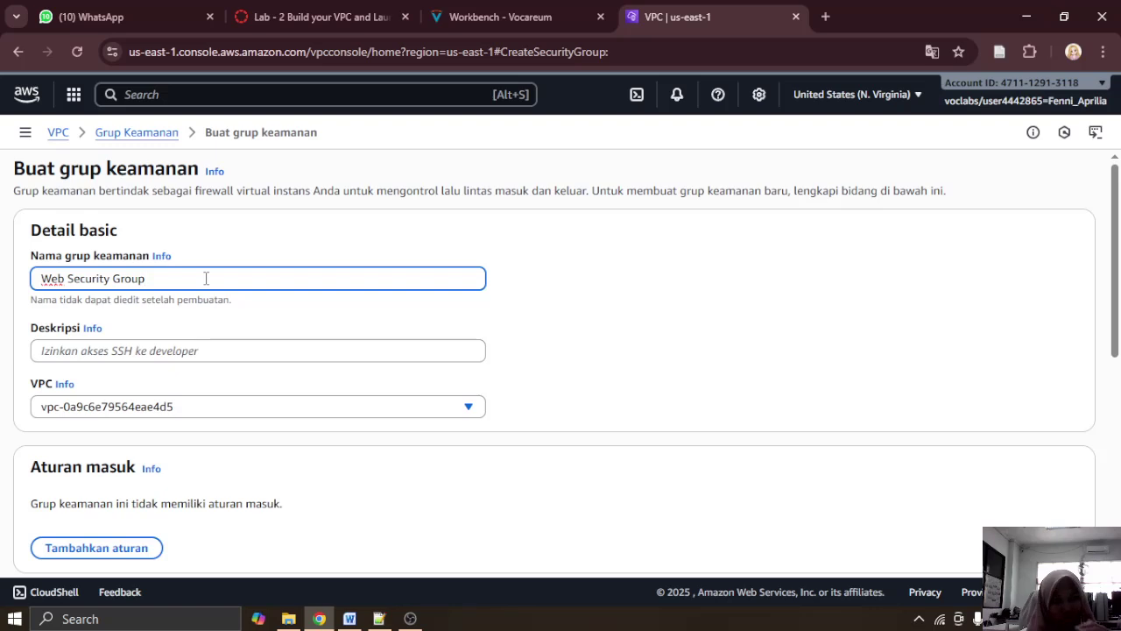
Step: Enter Enable HTTP access as the security group's description, checking the wording against the lab instructions
left_click(526, 14)
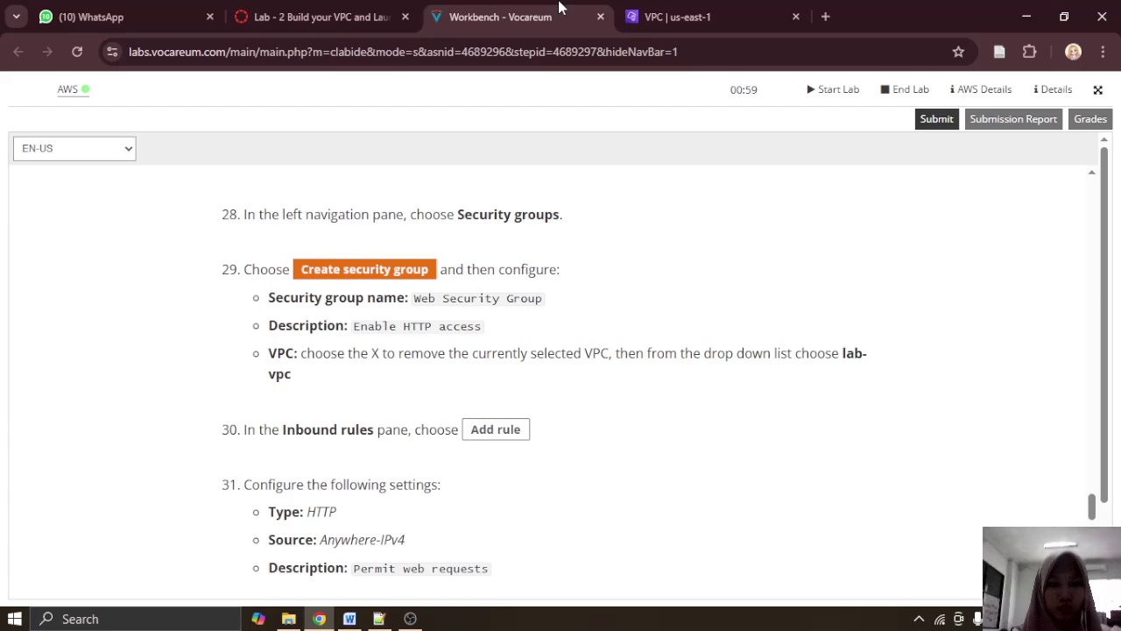
left_click(736, 7)
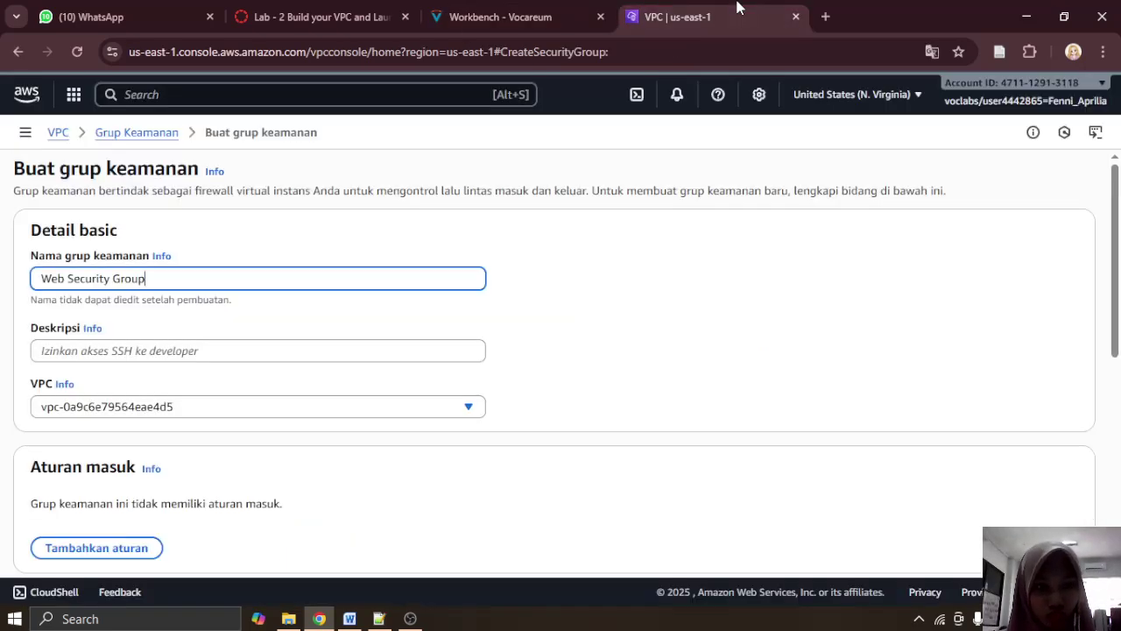
left_click(530, 7)
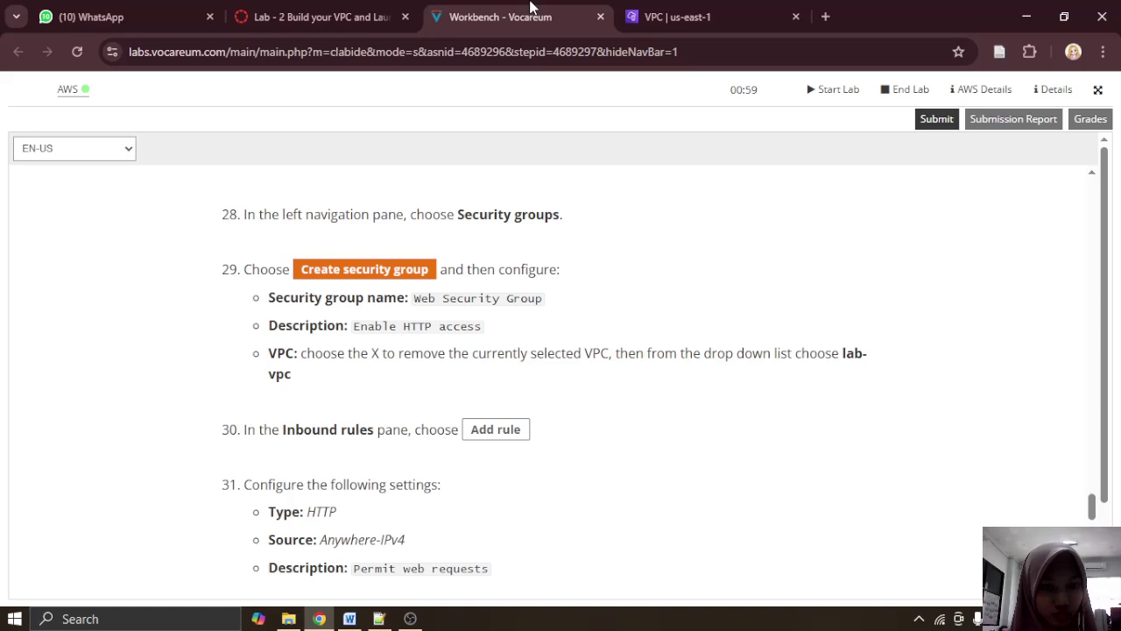
scroll(471, 324, "down", 1)
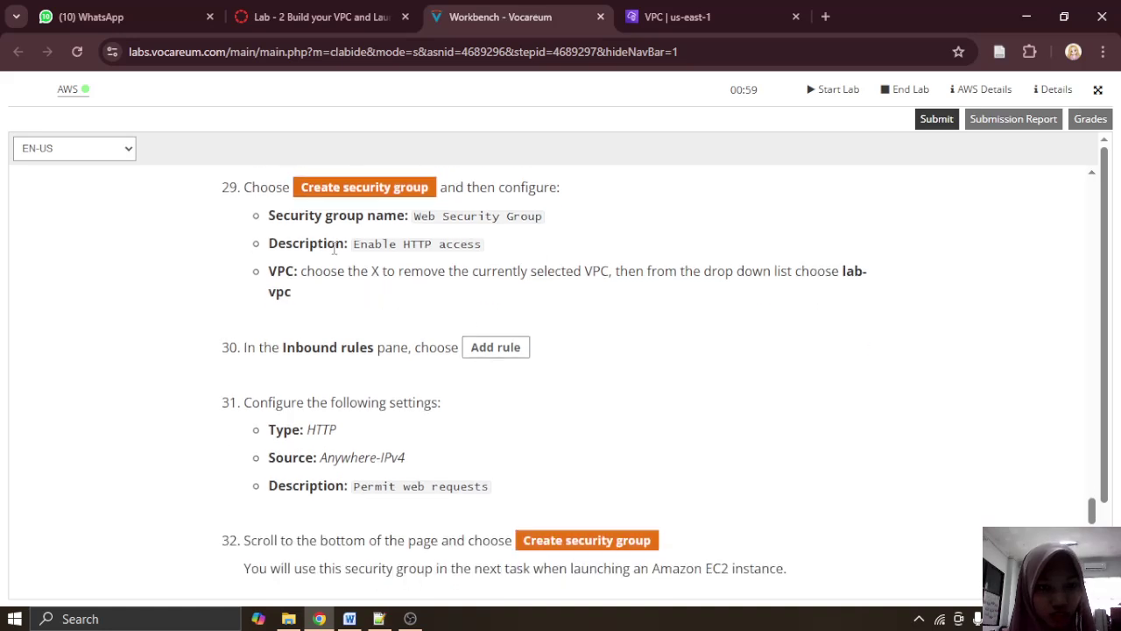
left_click(724, 9)
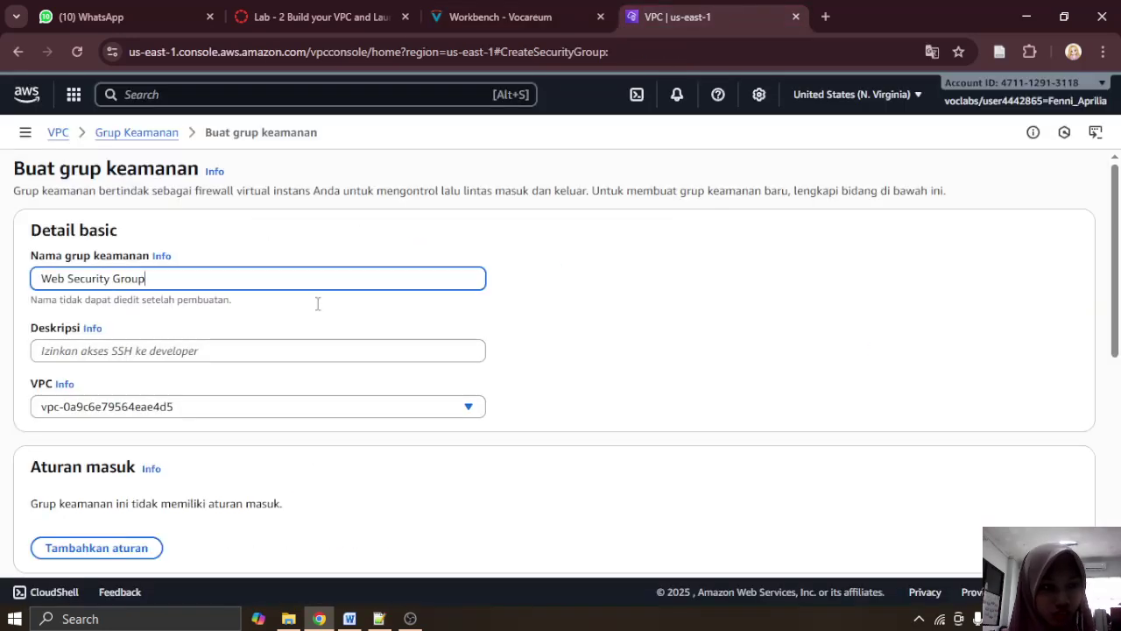
left_click(228, 350)
left_click(500, 16)
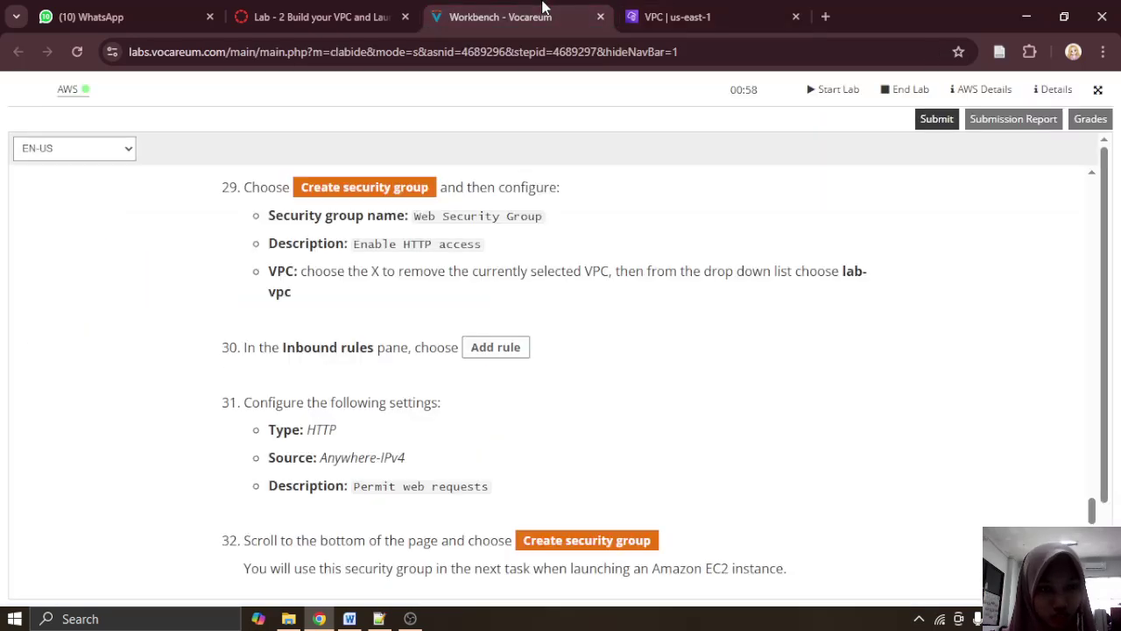
left_click(734, 8)
type("Enable HTTP")
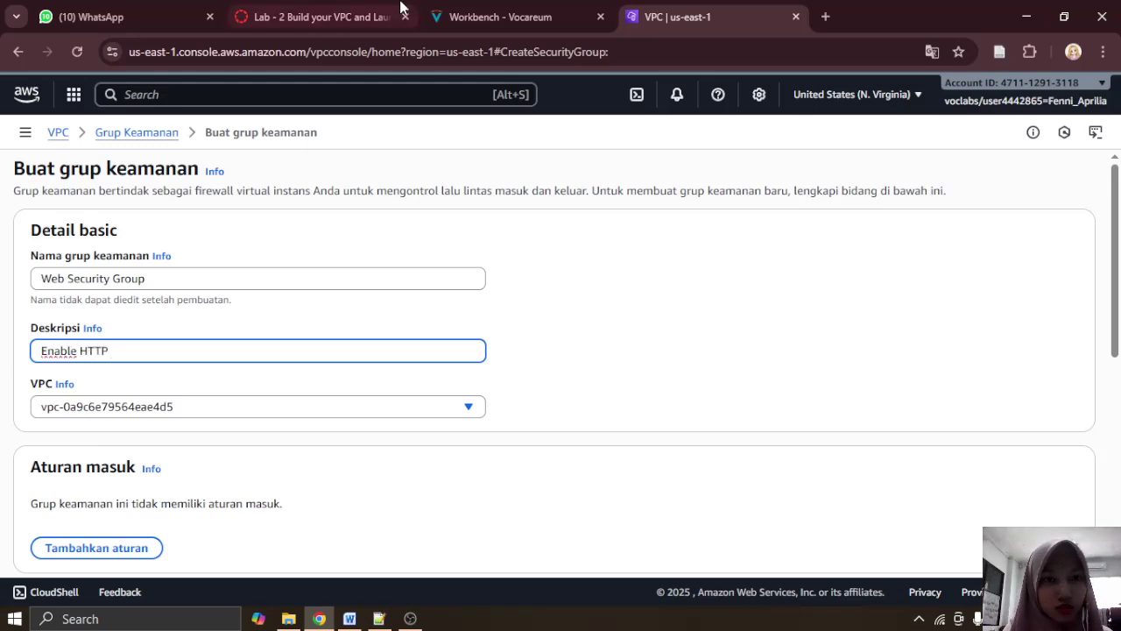
left_click(504, 8)
left_click(731, 8)
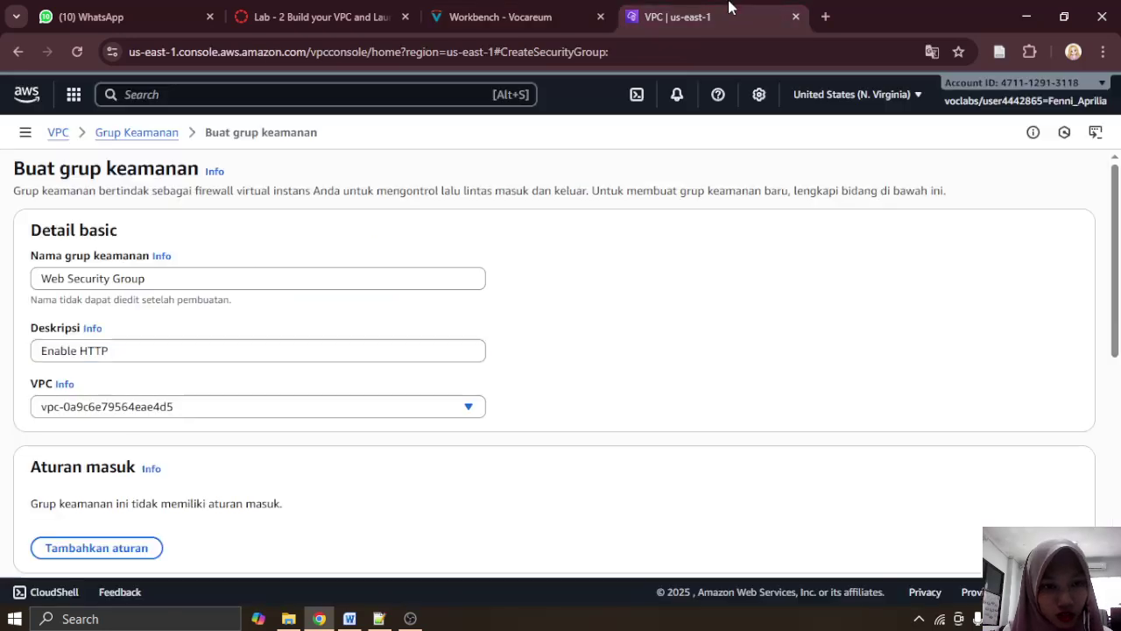
type("acces")
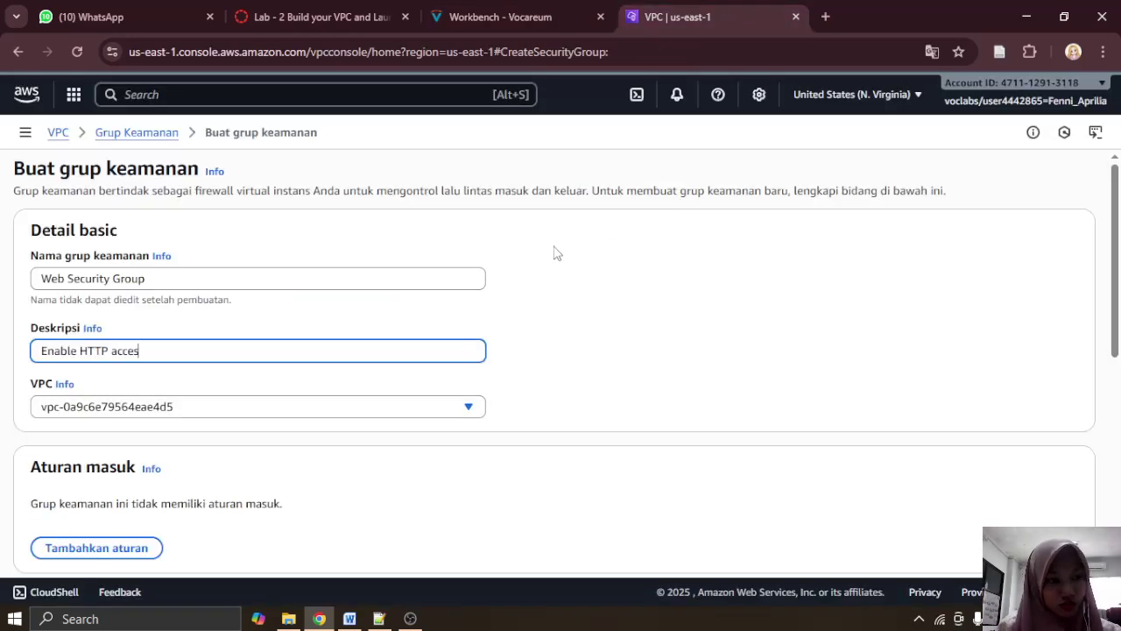
type("s")
Step: Check the VPC instruction in the lab and assign the security group to lab-vpc with ID vpc-0ccef61e8cc431aa7
left_click(536, 9)
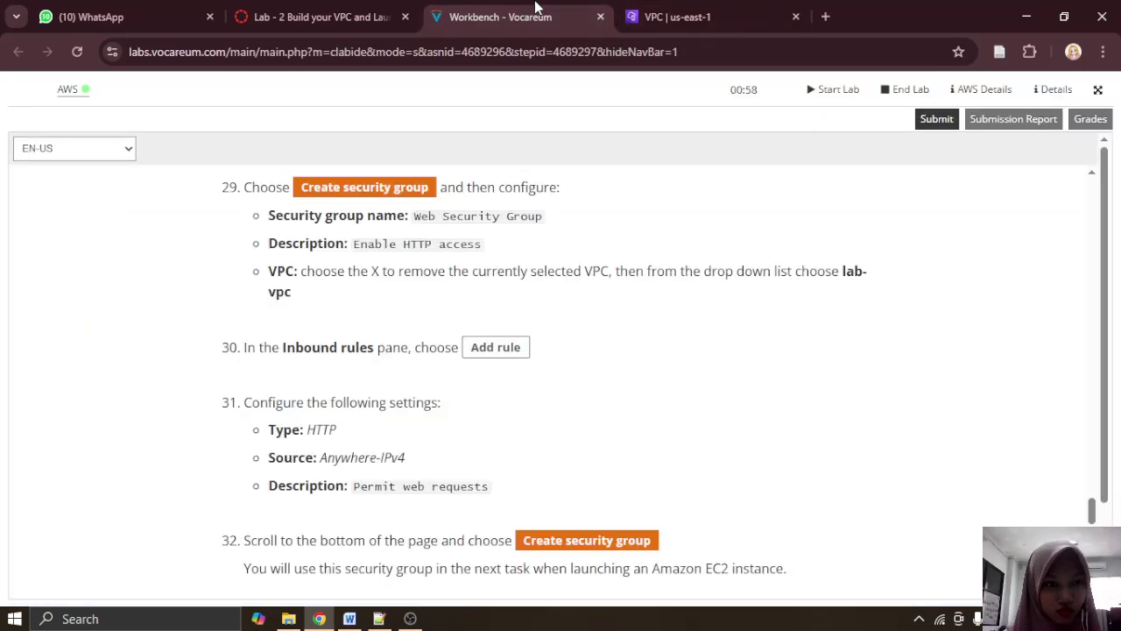
left_click(759, 8)
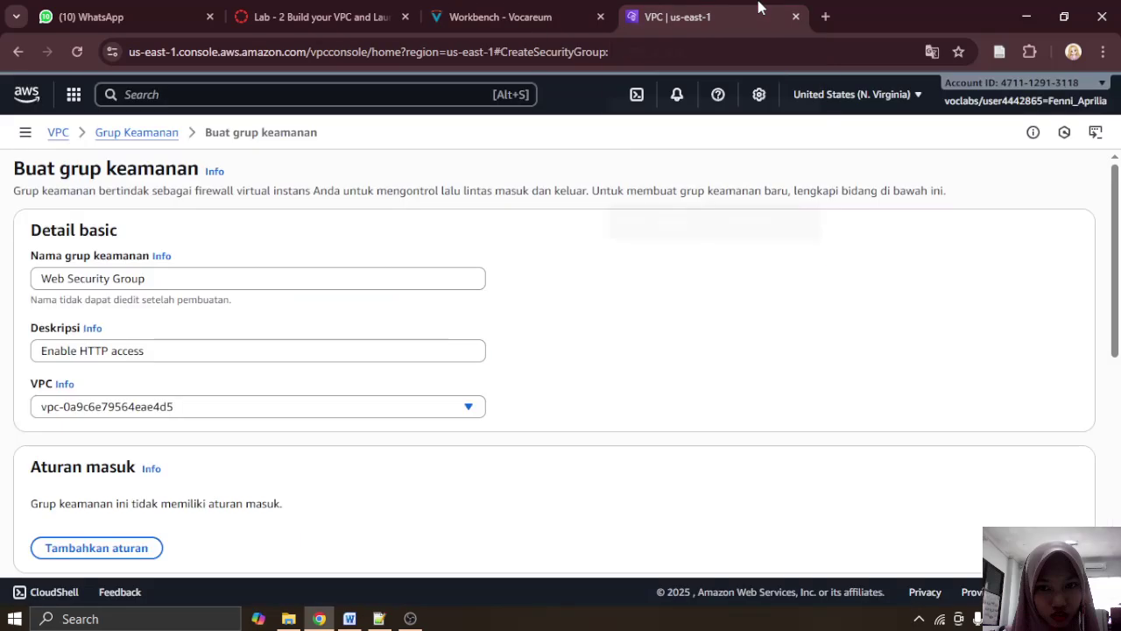
left_click(366, 413)
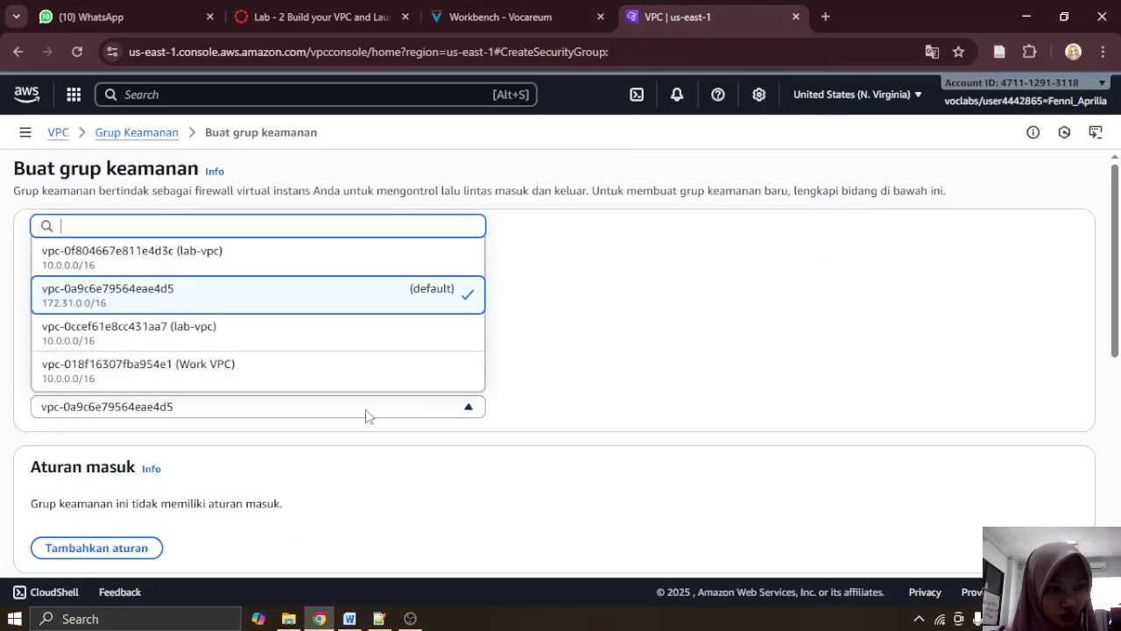
left_click(355, 333)
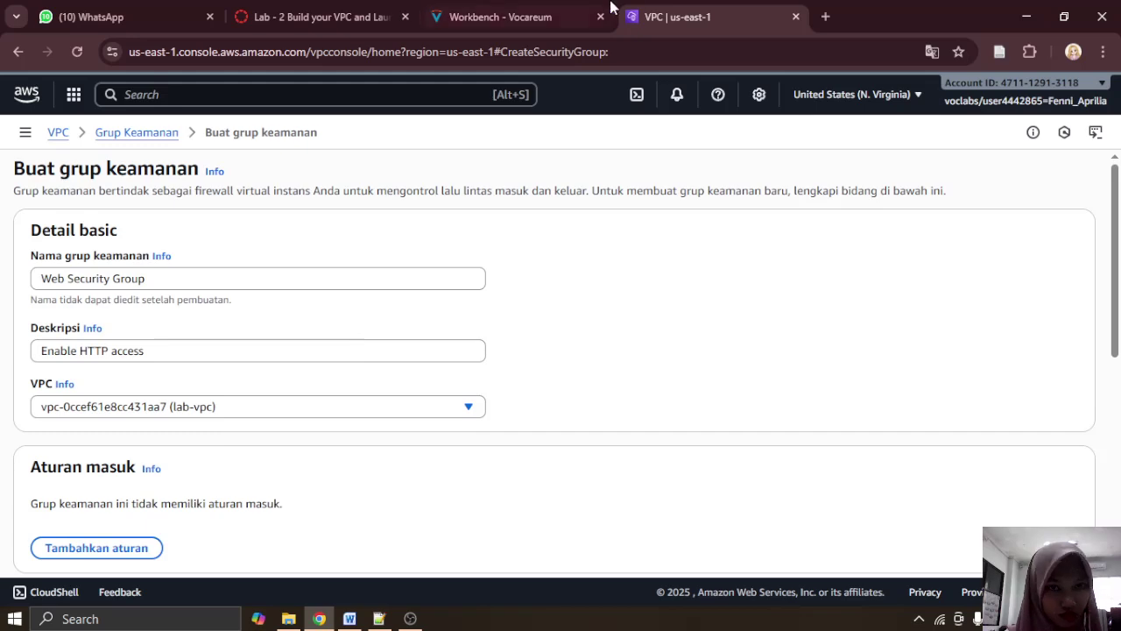
Step: Check lab steps 30 and 31 on inbound rules and add a new inbound rule to the security group
left_click(530, 7)
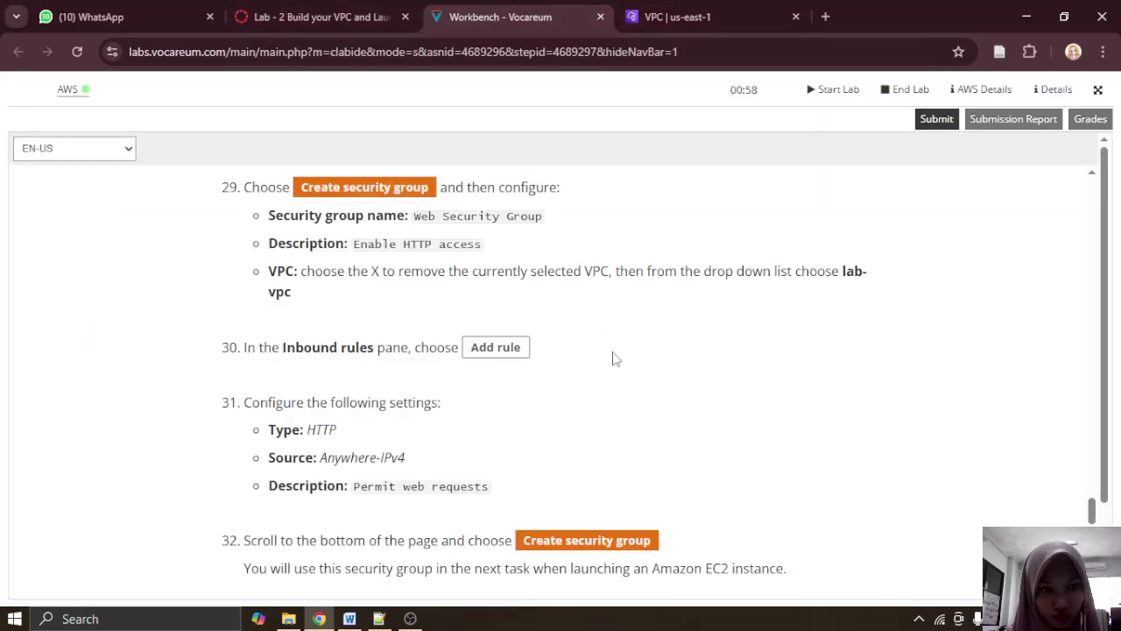
scroll(613, 358, "down", 1)
scroll(613, 358, "down", 1)
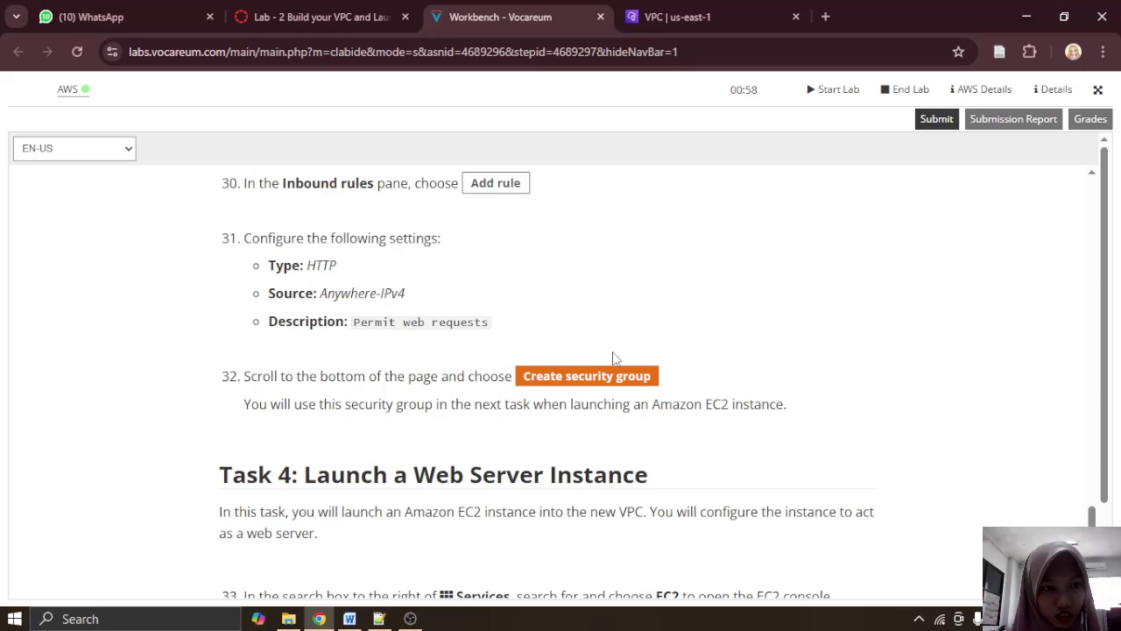
left_click(716, 7)
scroll(703, 324, "down", 3)
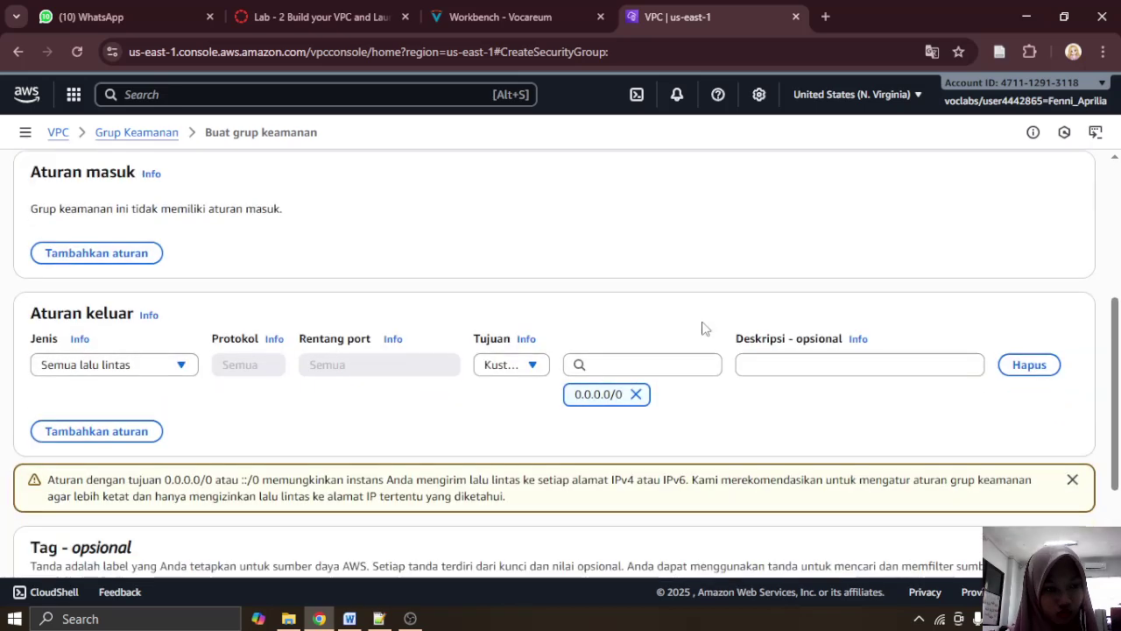
scroll(704, 325, "up", 1)
scroll(703, 328, "up", 1)
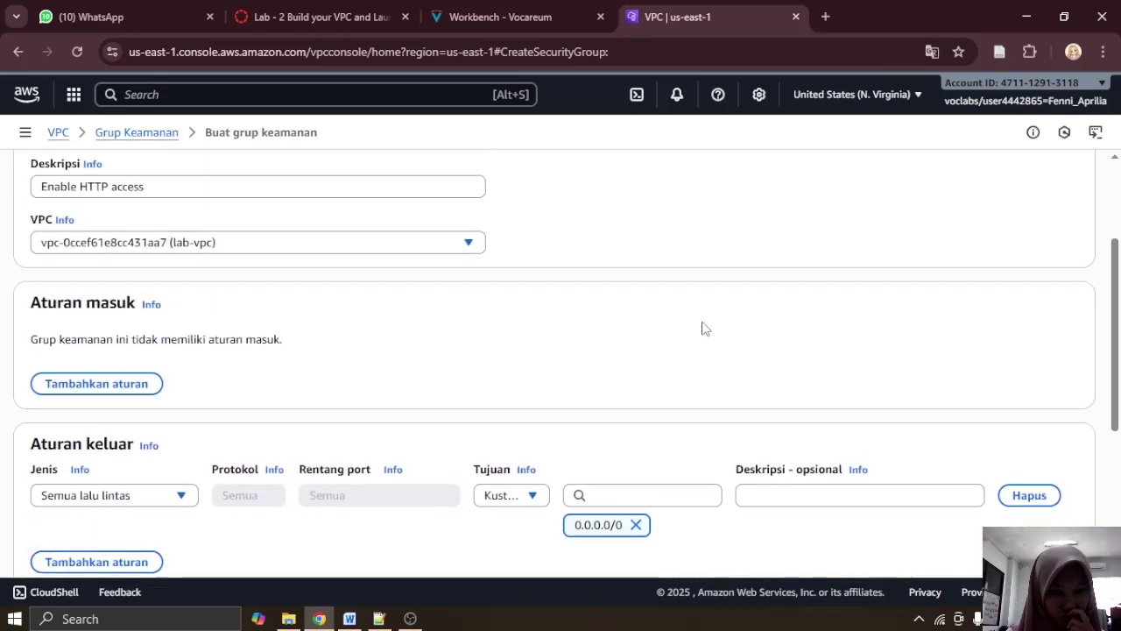
scroll(701, 328, "down", 1)
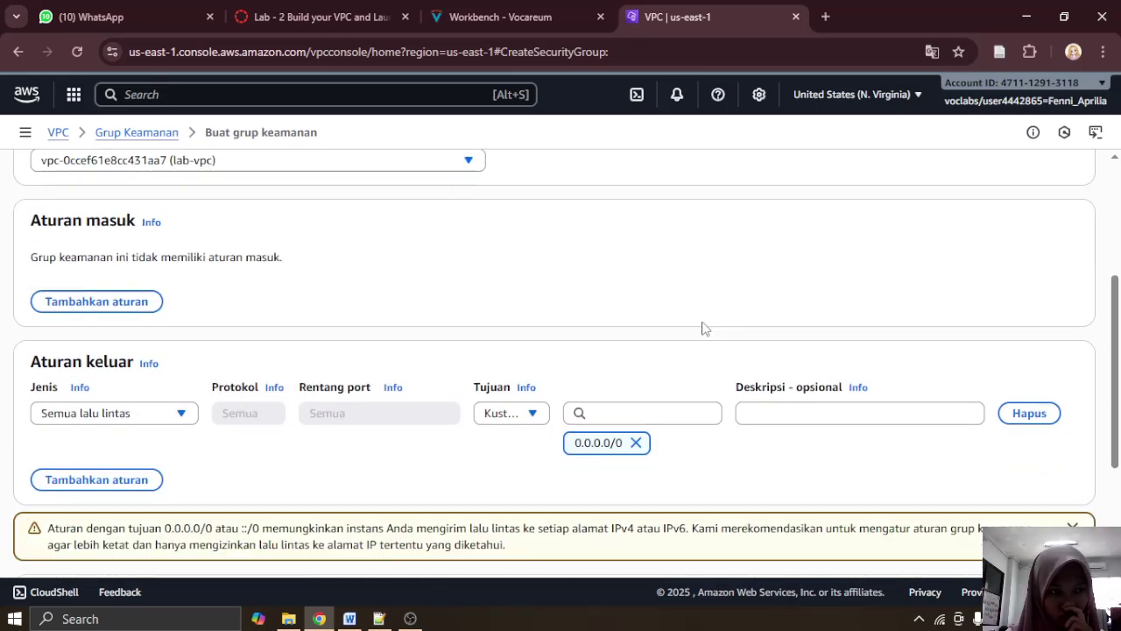
left_click(131, 302)
Step: Check the rule settings in the lab and set the inbound rule's type to HTTP
left_click(526, 16)
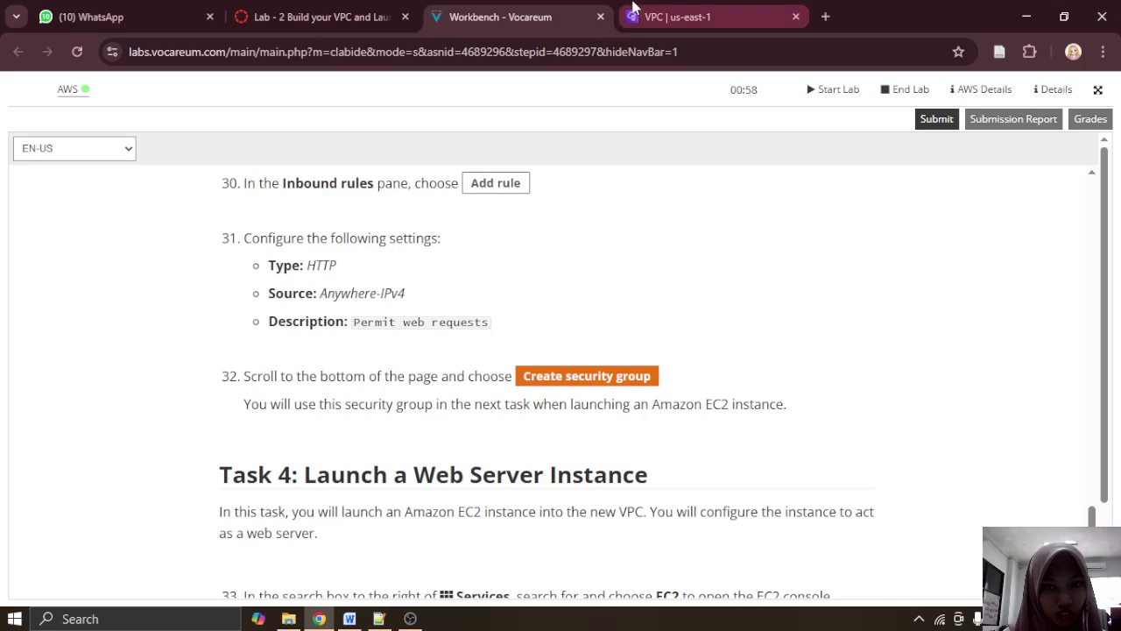
left_click(675, 16)
left_click(177, 274)
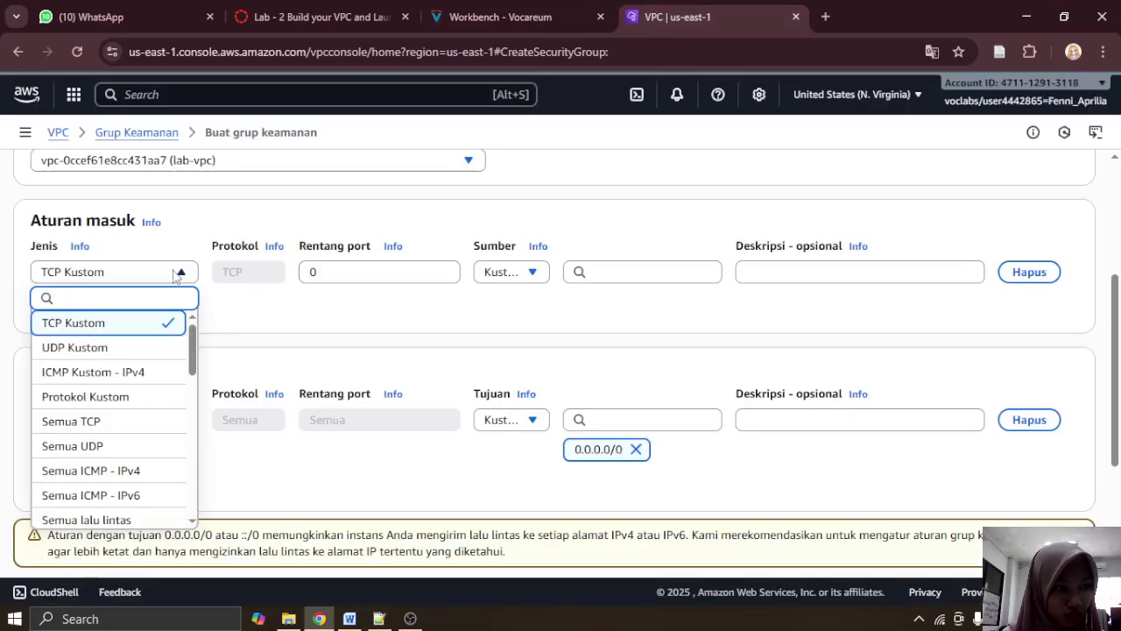
scroll(138, 394, "down", 4)
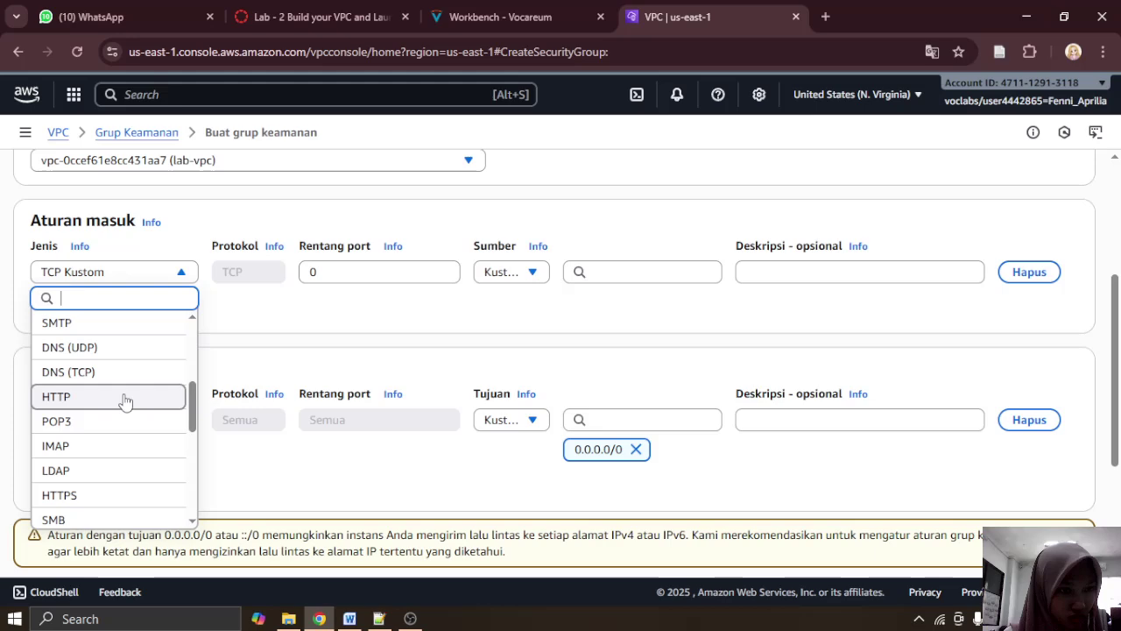
left_click(129, 395)
Step: Check the source setting in the lab and set the inbound rule's source to Anywhere-IPv4
left_click(520, 7)
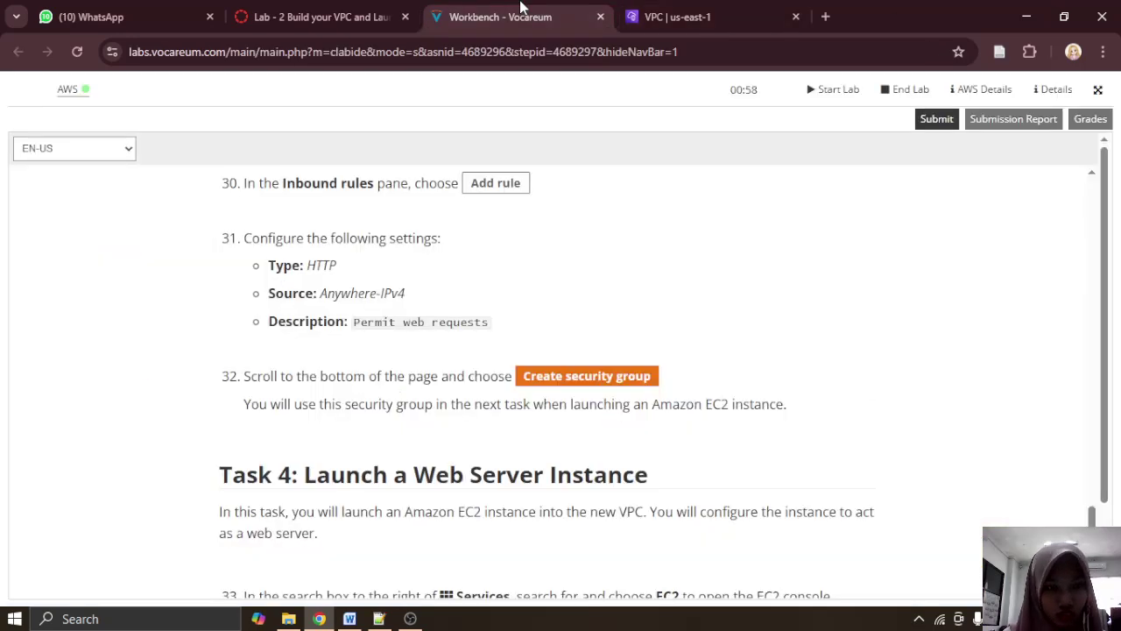
left_click(675, 7)
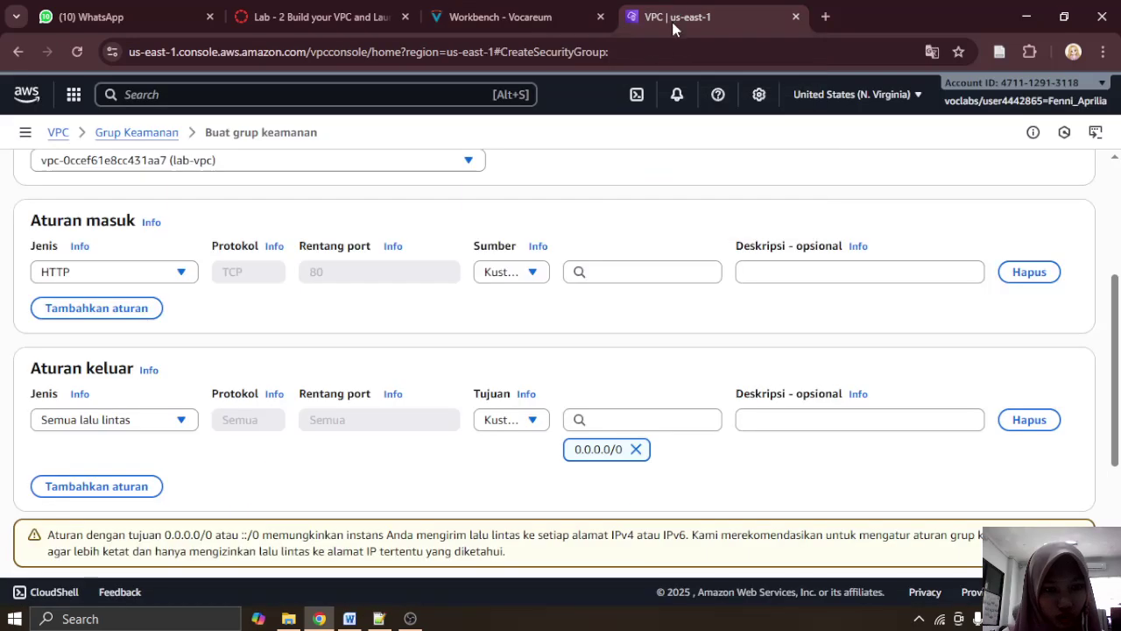
left_click(532, 277)
left_click(545, 328)
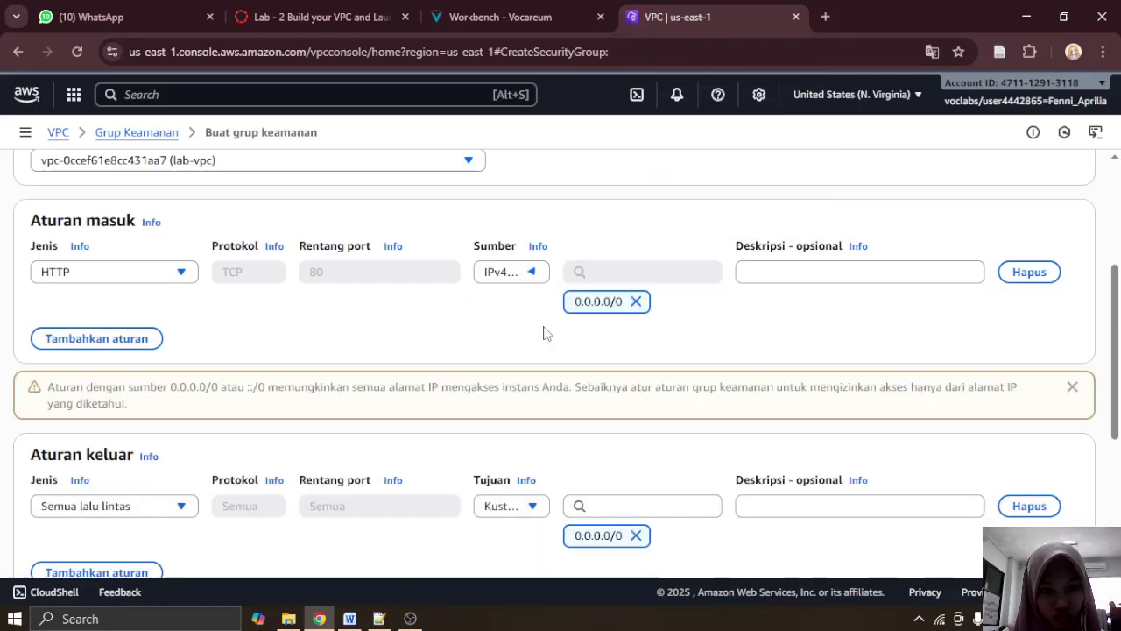
Step: Enter Permit web requests as the inbound rule's description, checking the wording against lab step 31
left_click(530, 7)
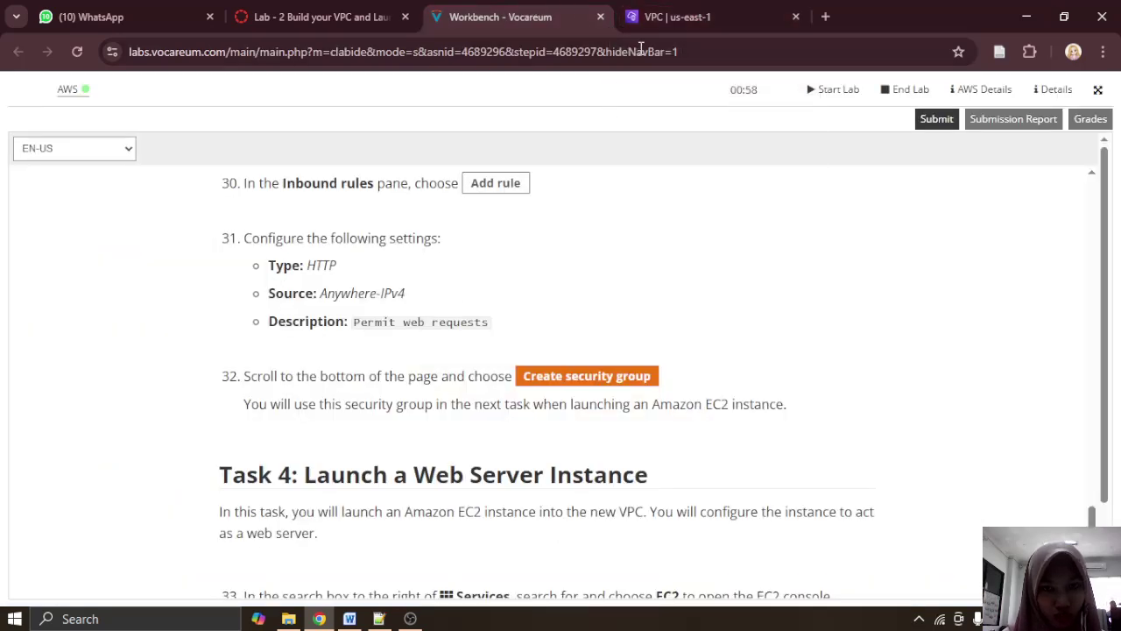
left_click(728, 7)
left_click(522, 11)
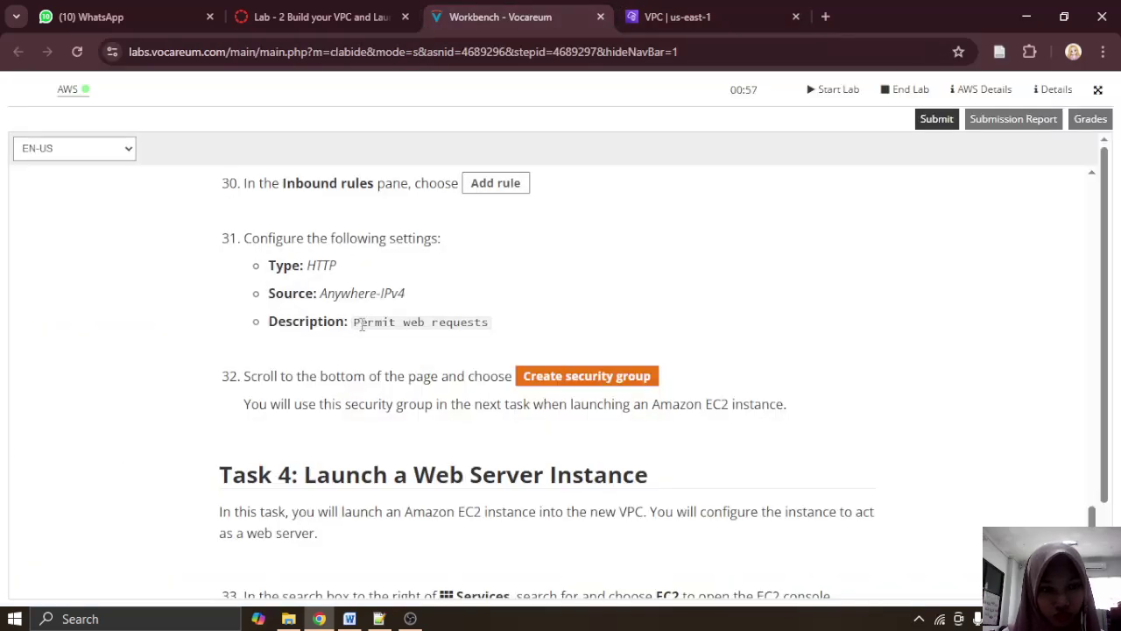
left_click(699, 14)
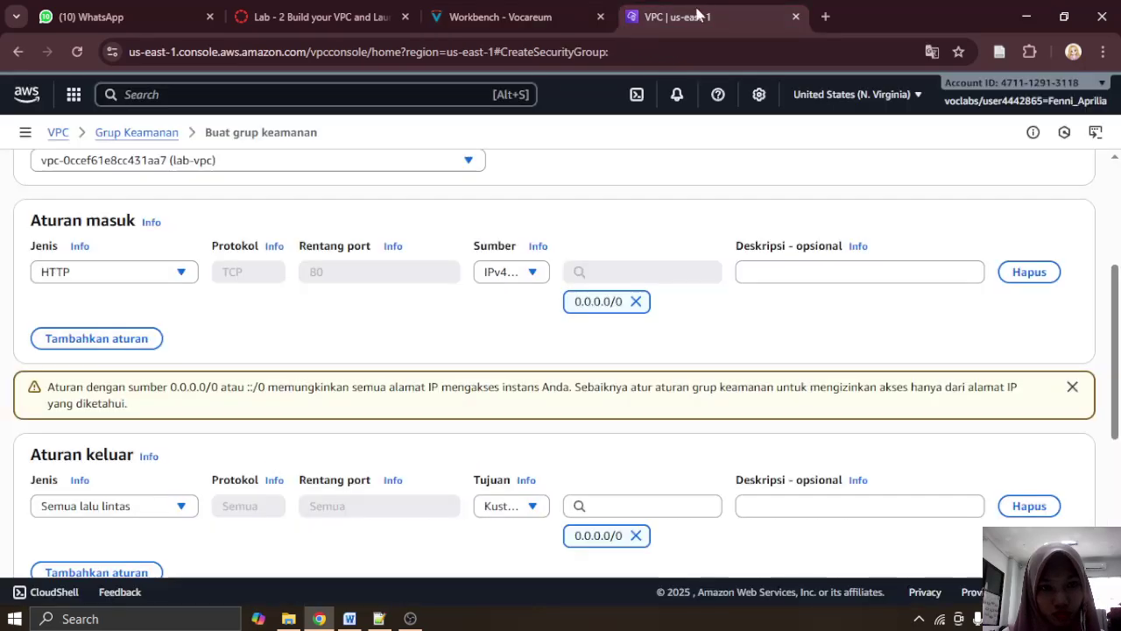
left_click(807, 273)
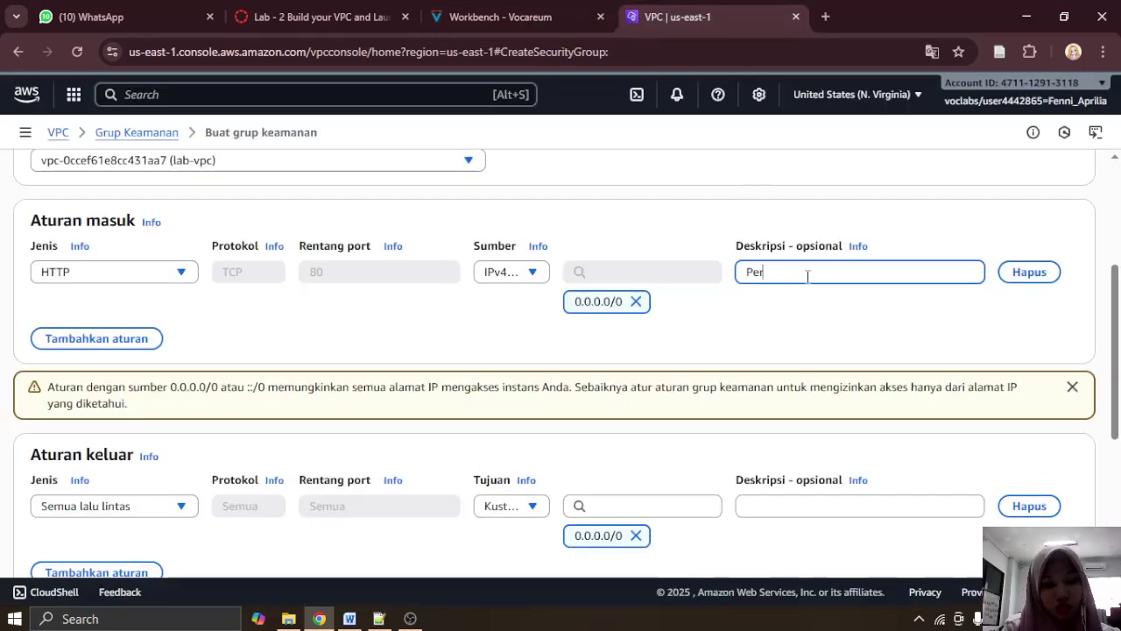
type("Permit Web")
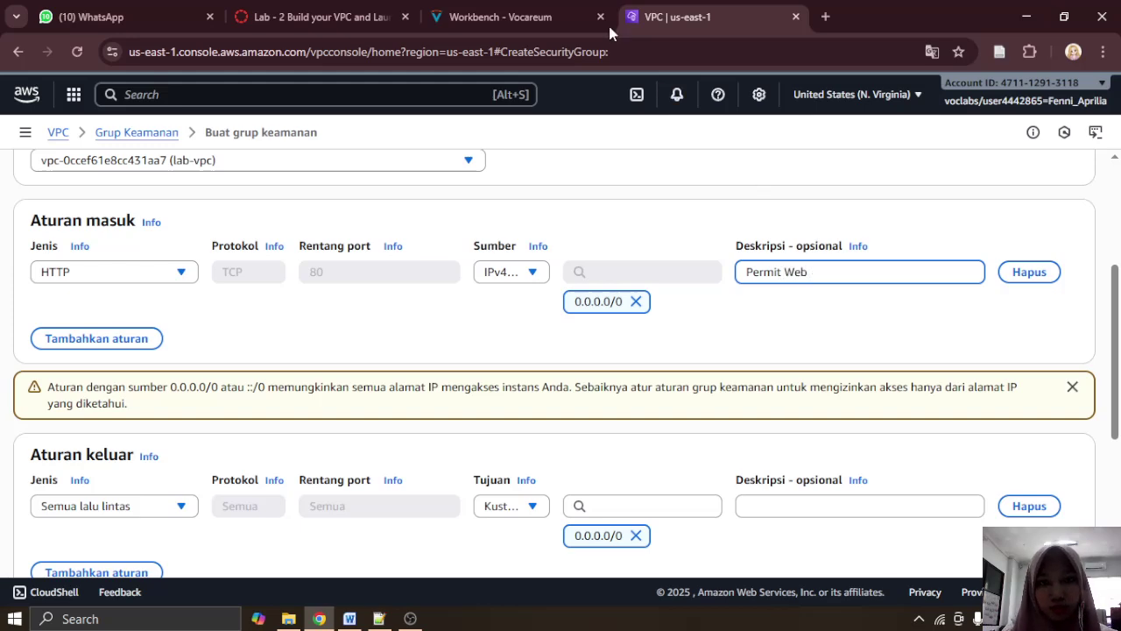
left_click(610, 28)
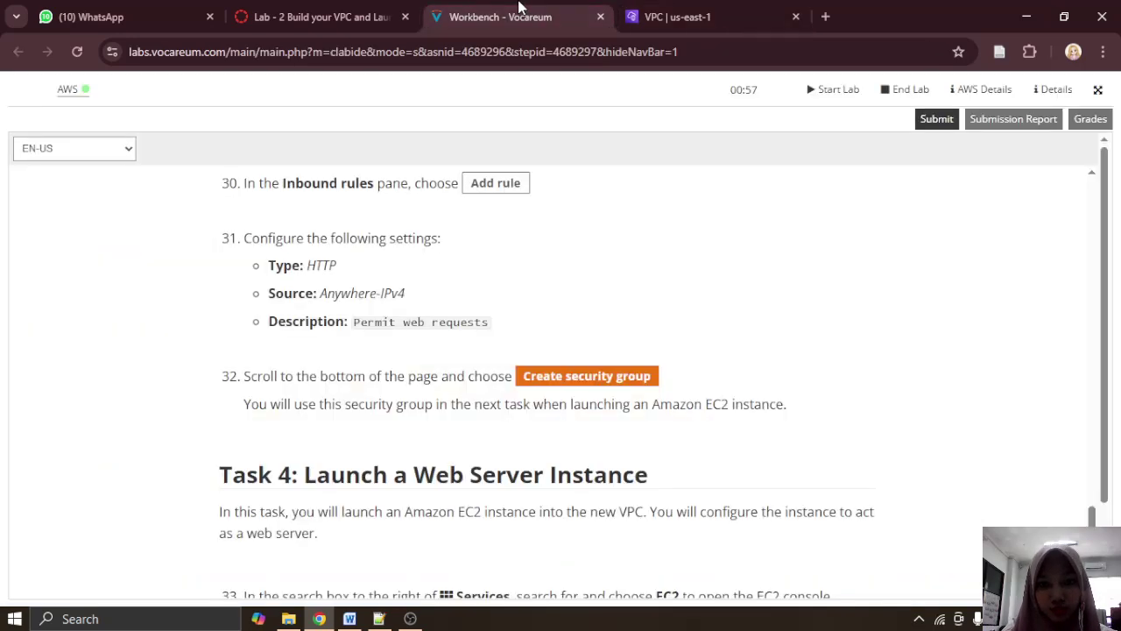
left_click(753, 7)
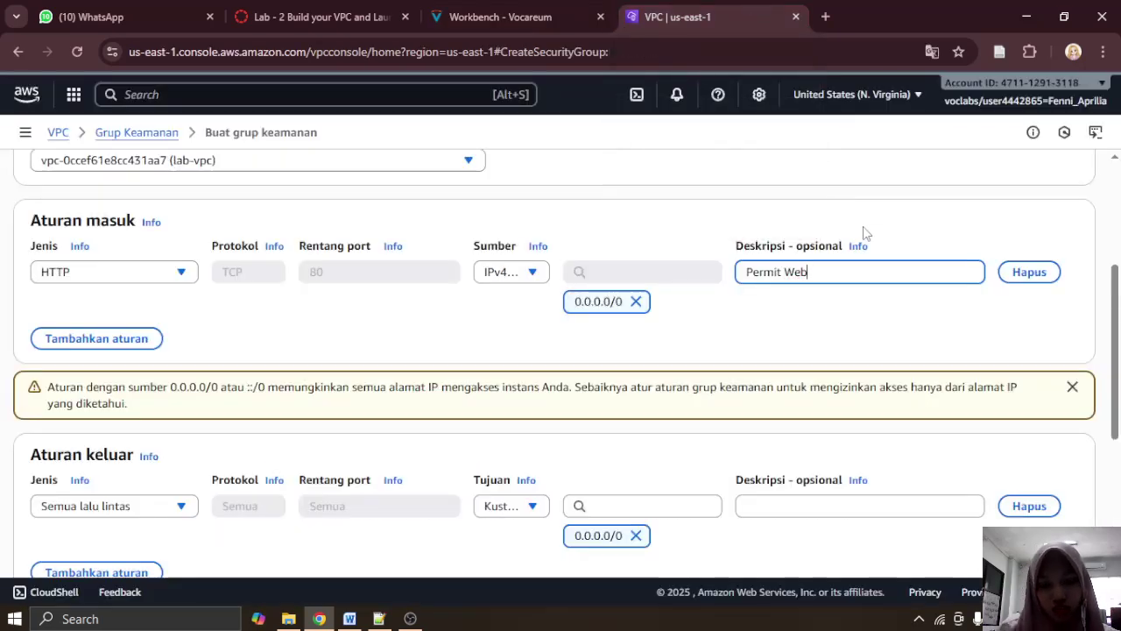
type("web")
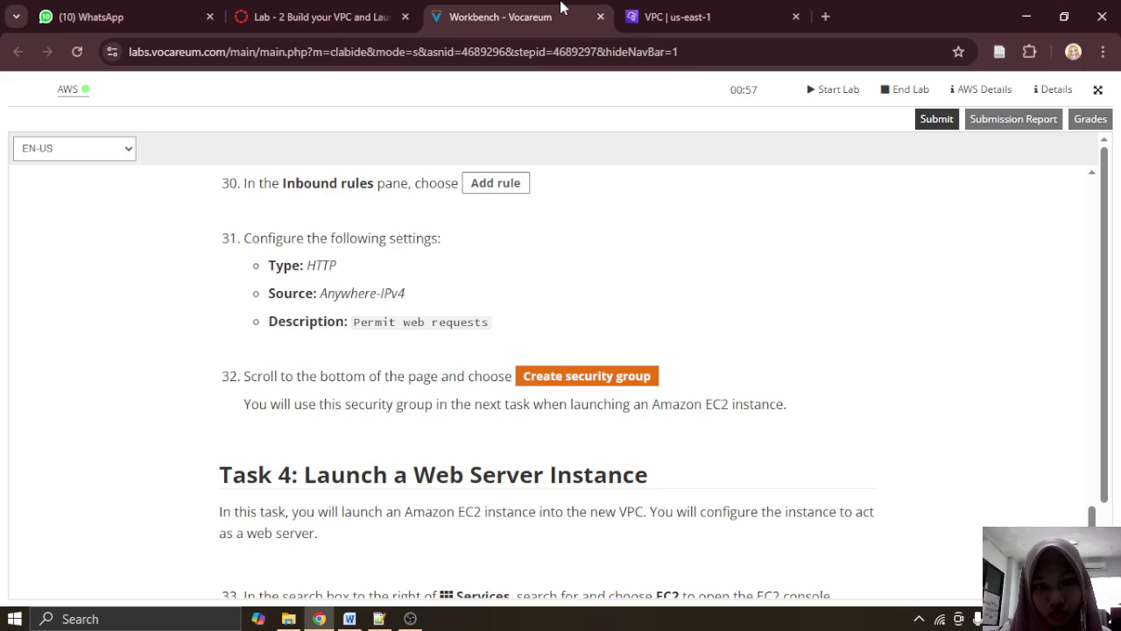
left_click(715, 8)
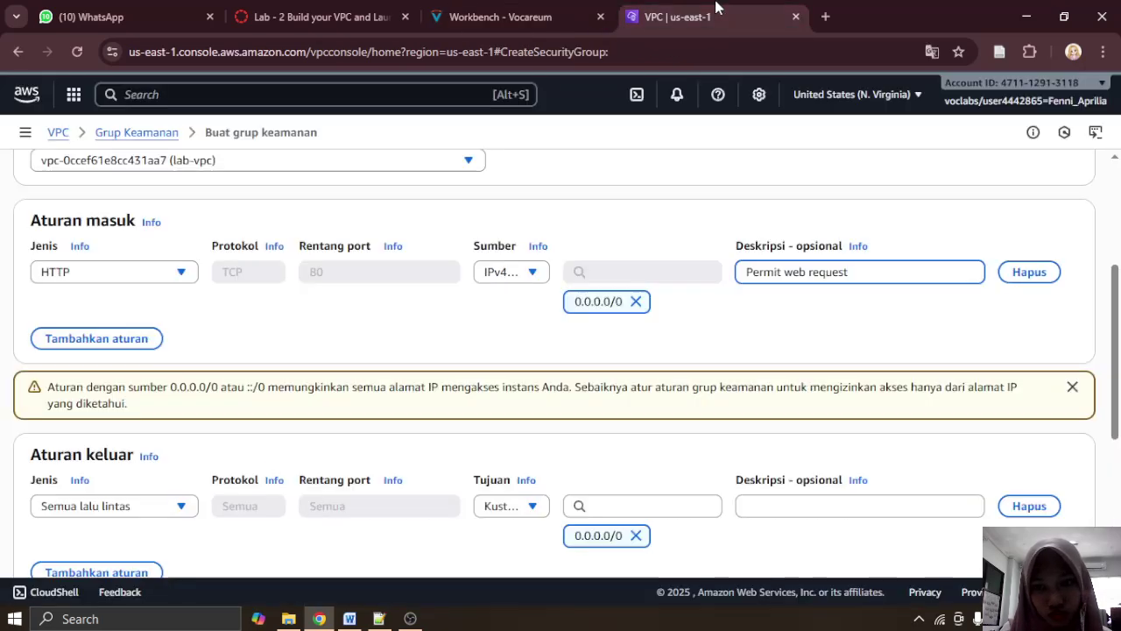
left_click(536, 9)
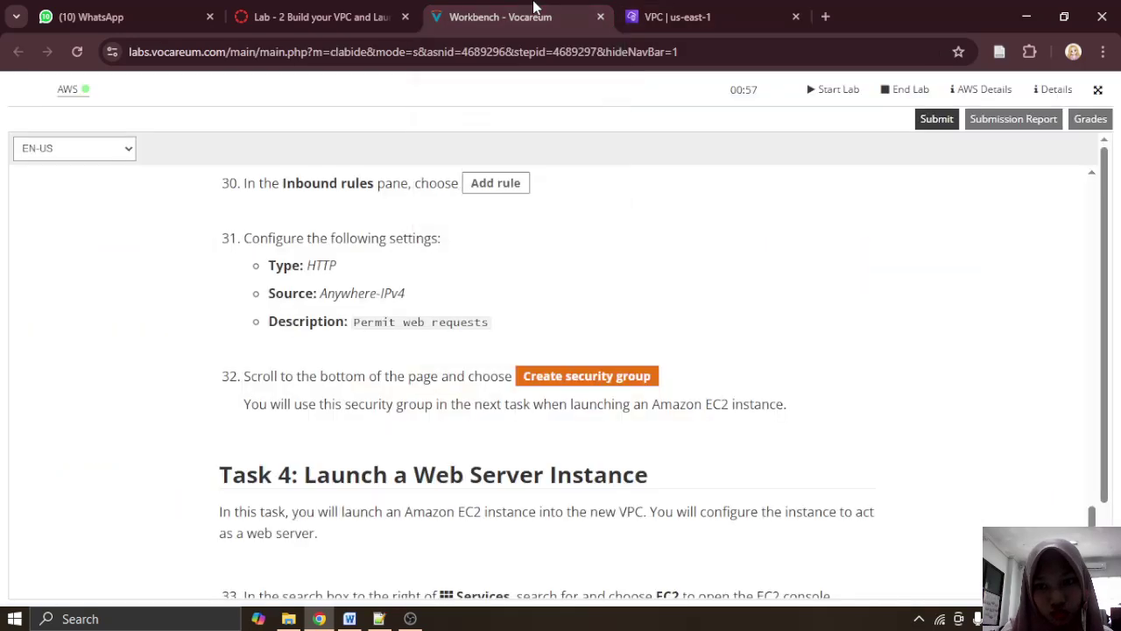
left_click(788, 8)
Step: Paste a screenshot of the completed security group form into the Word report and return to the browser
scroll(696, 289, "up", 3)
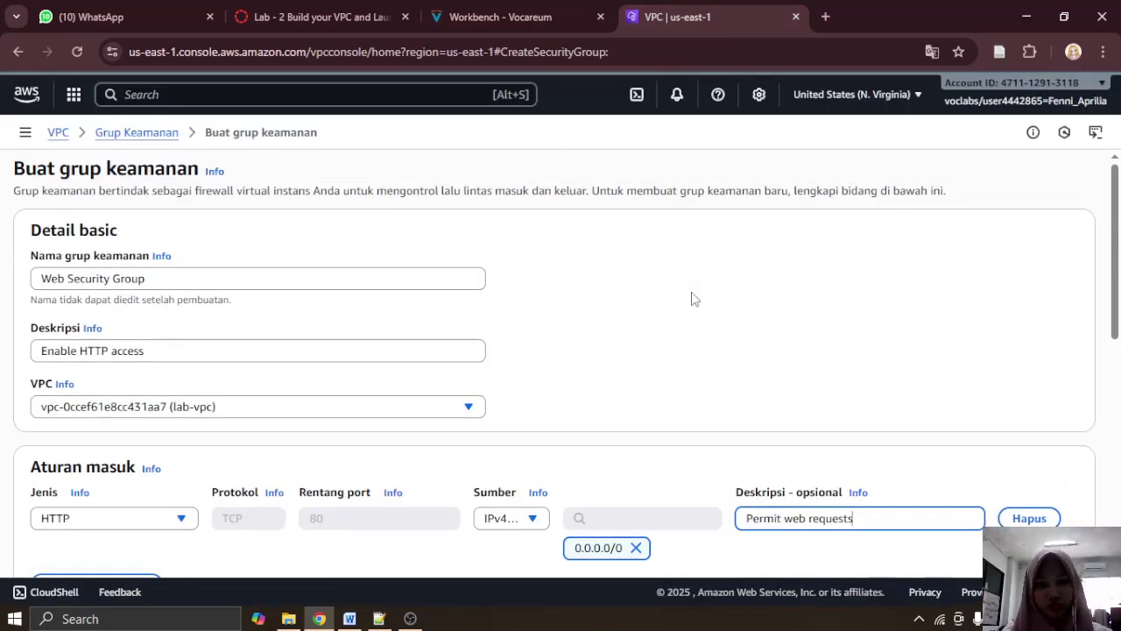
left_click(348, 619)
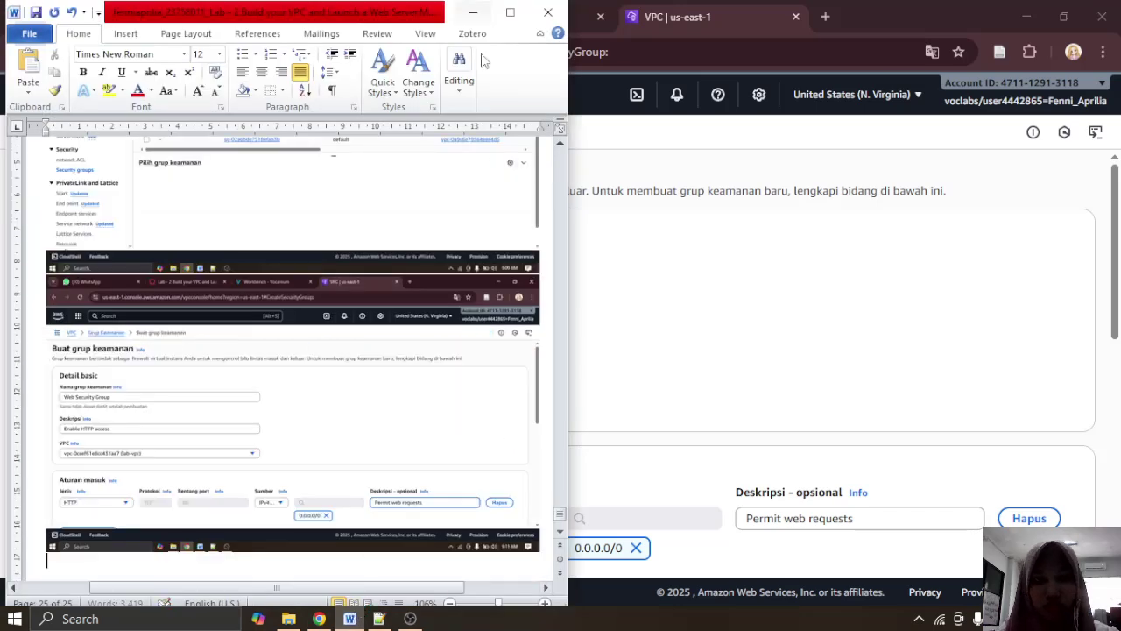
left_click(473, 12)
Step: Check lab step 32 and create the Web Security Group with the configured settings
left_click(470, 16)
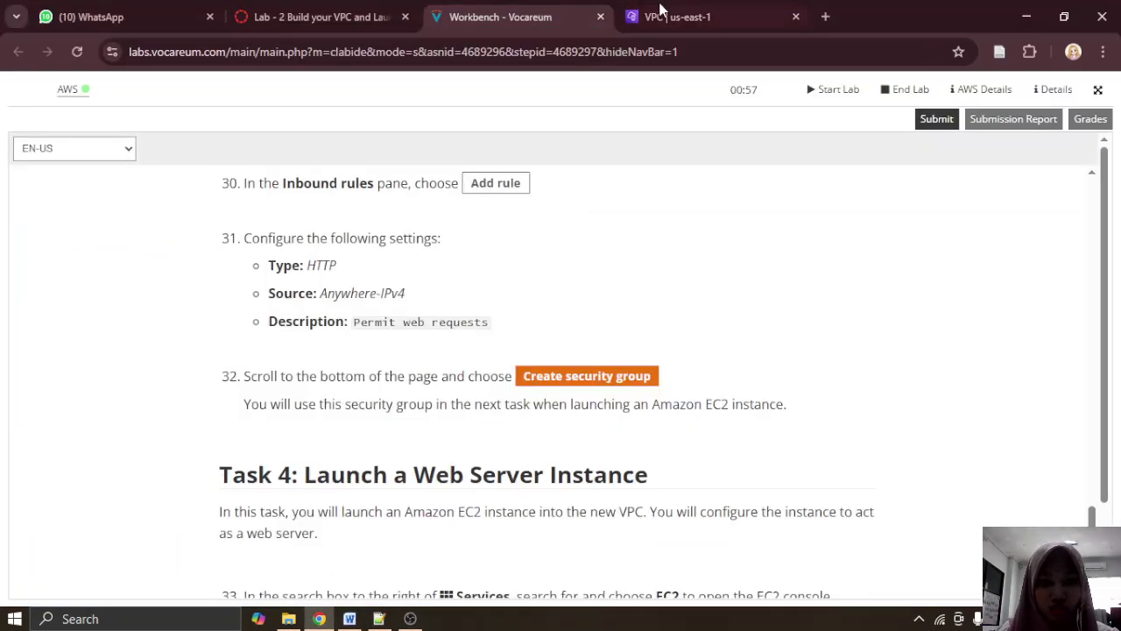
left_click(663, 10)
scroll(919, 407, "down", 7)
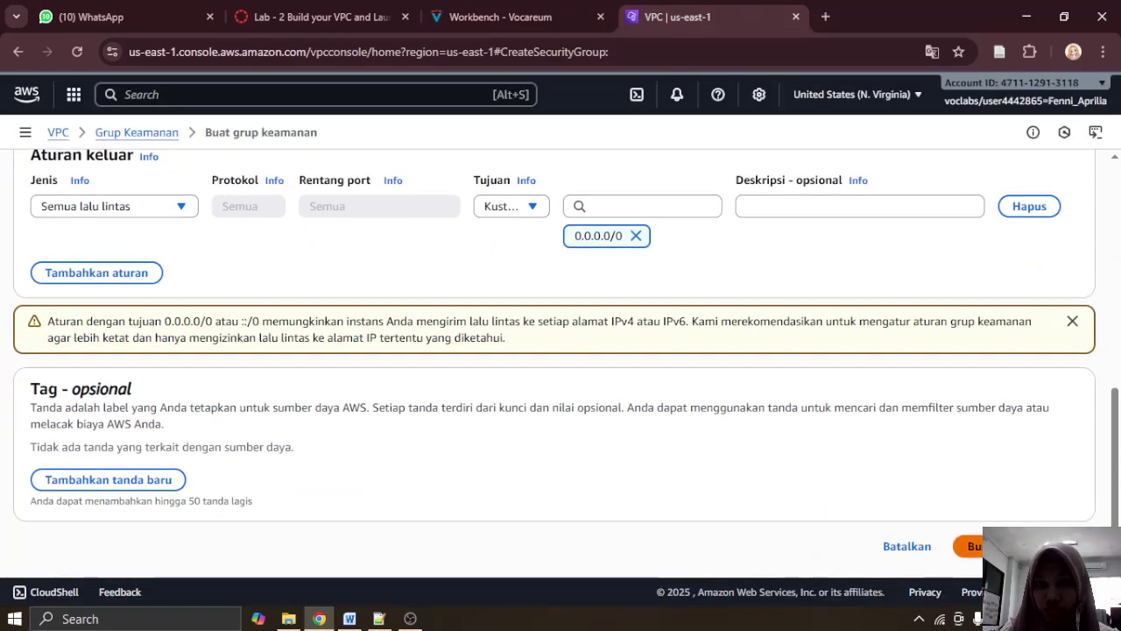
left_click(974, 545)
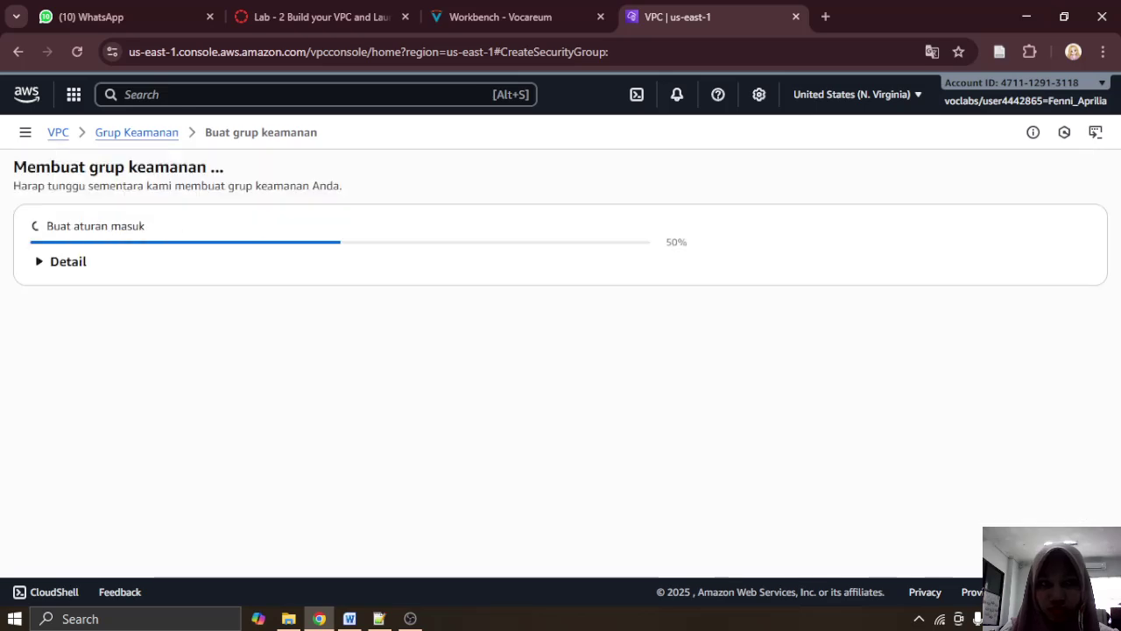
Step: Look ahead to Task 4 in the lab, then paste a screenshot of the created security group's details into the Word report
left_click(508, 17)
scroll(555, 396, "down", 3)
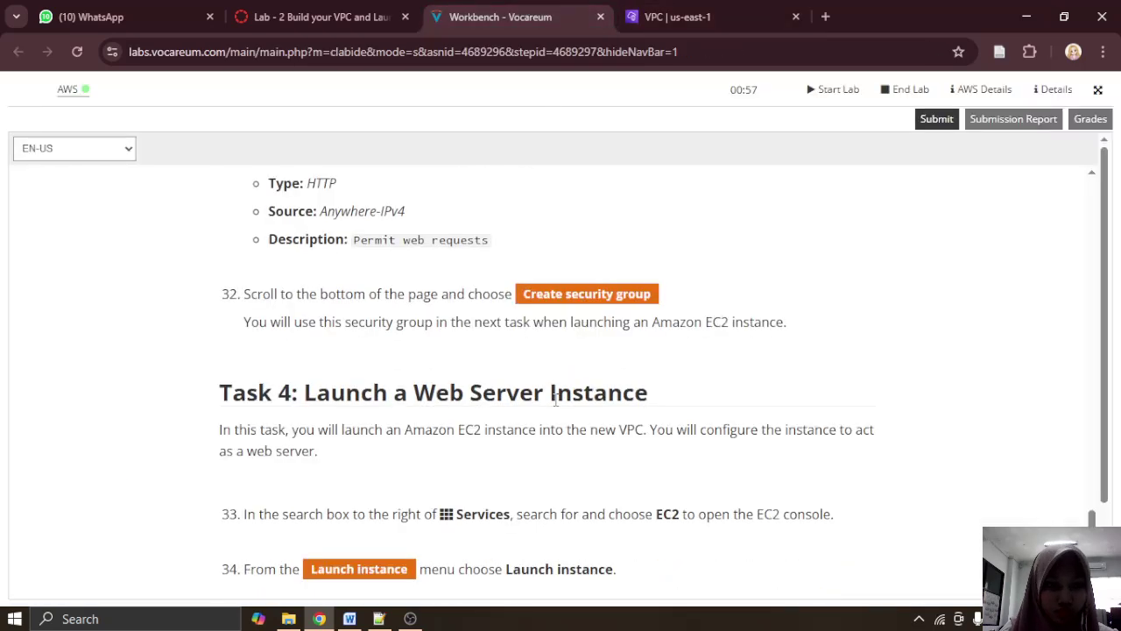
left_click(674, 17)
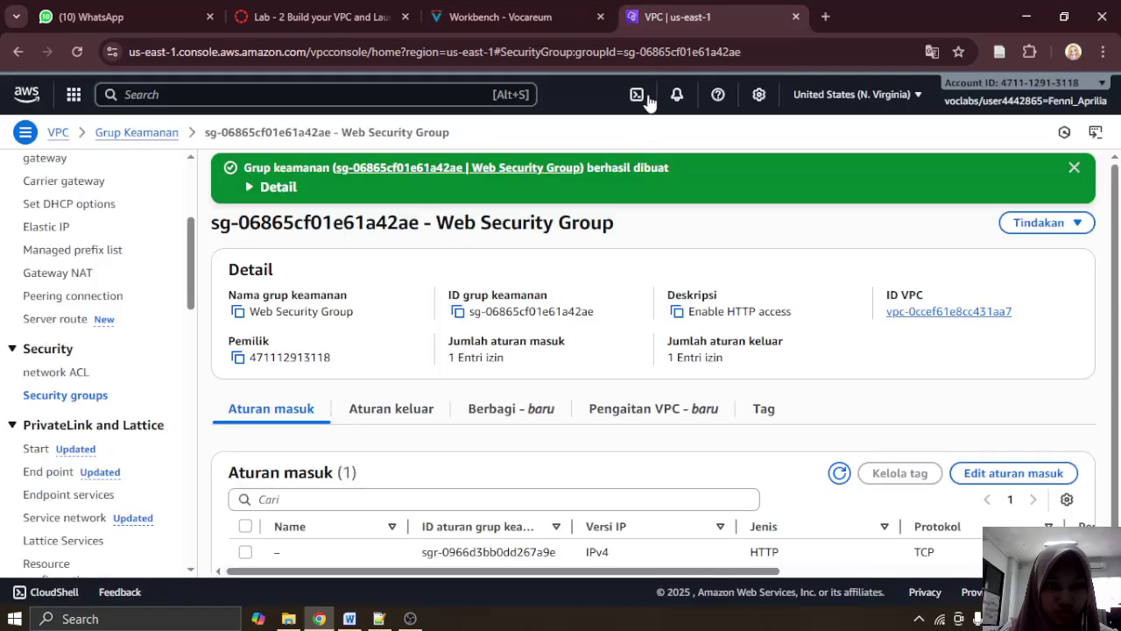
left_click(350, 618)
key("ctrl+v")
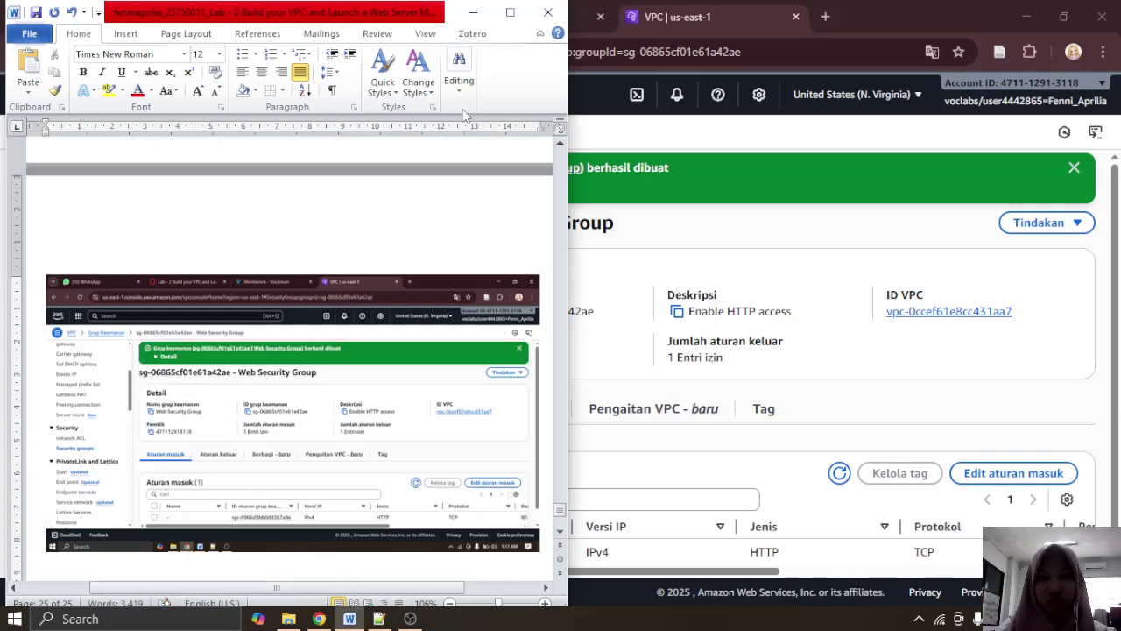
scroll(465, 114, "down", 1)
left_click(473, 12)
Step: Check lab step 33, search the AWS services for ec2 and open the EC2 console
left_click(477, 20)
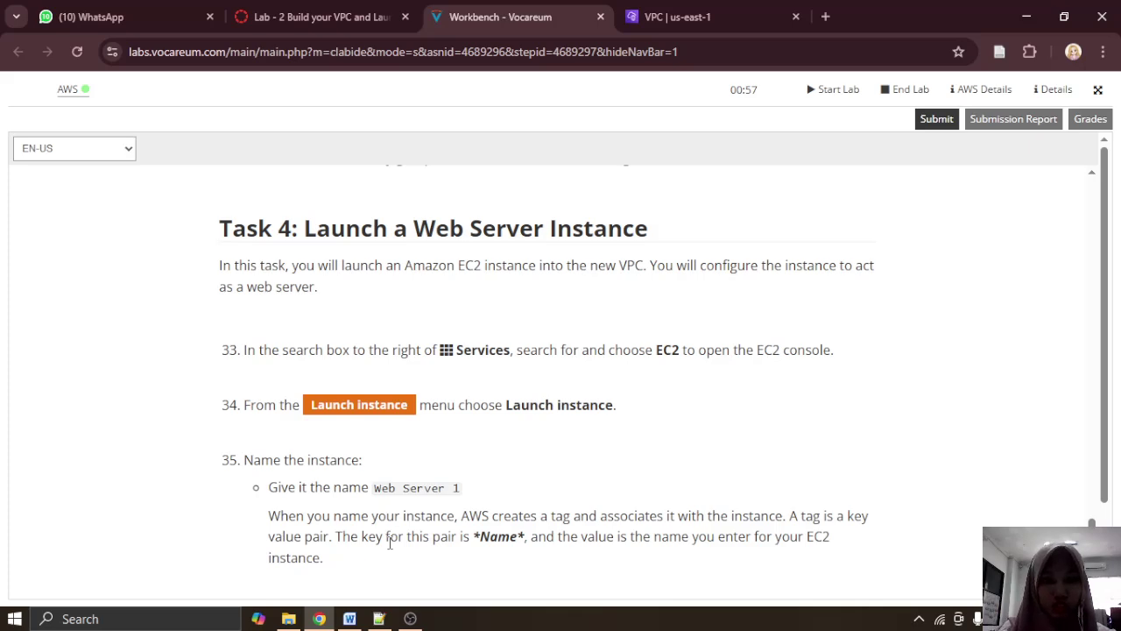
left_click(670, 17)
left_click(406, 90)
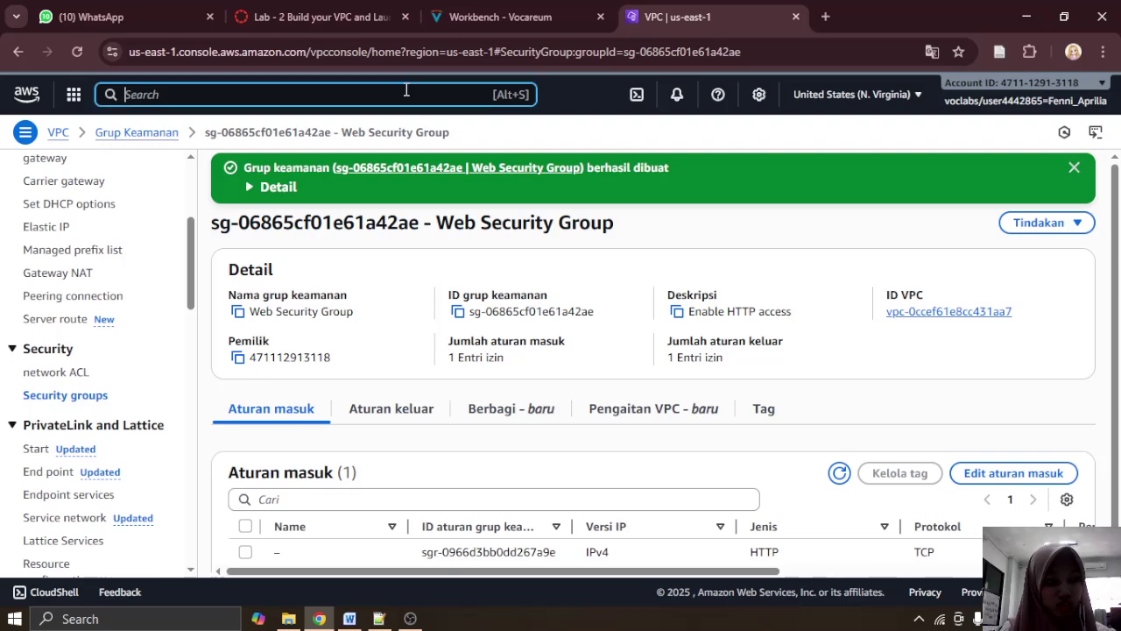
type("ec2")
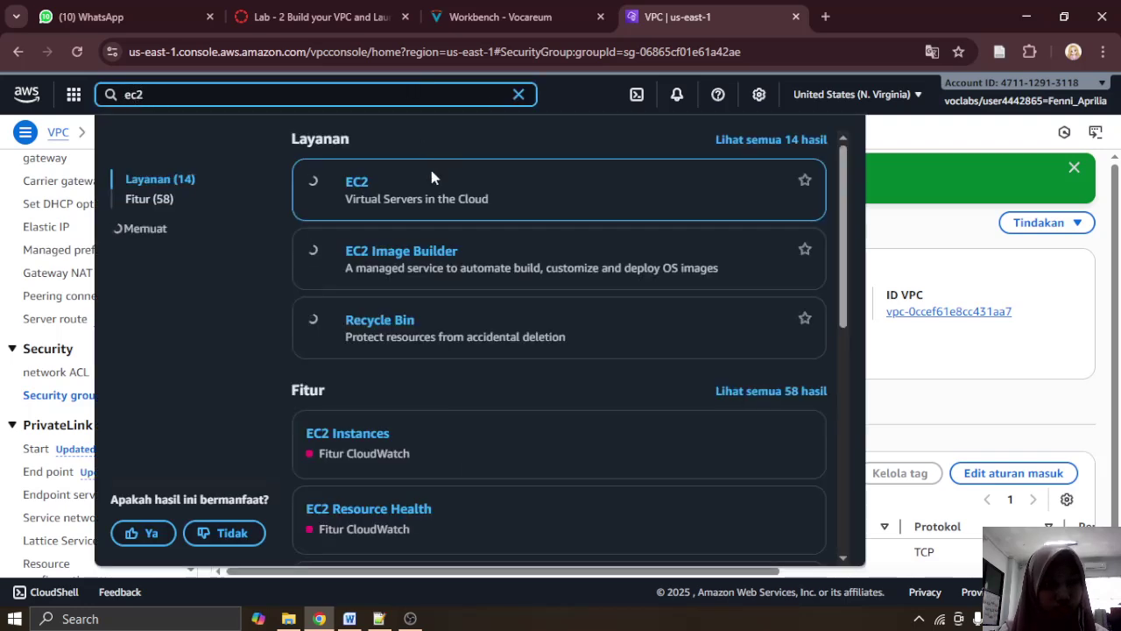
left_click(357, 186)
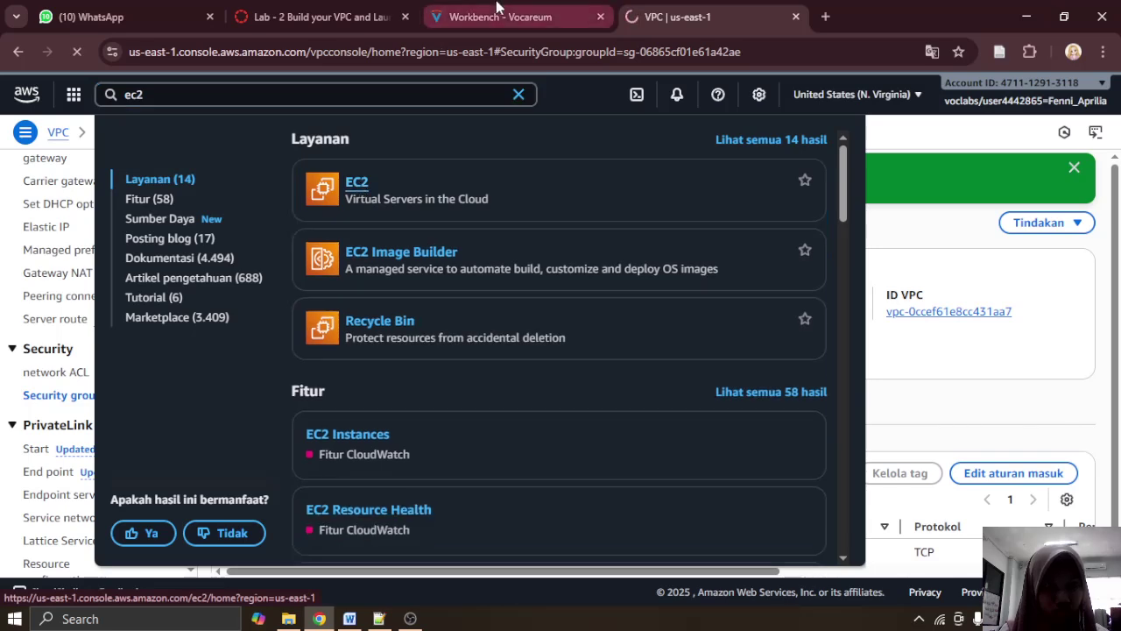
Step: Read lab steps 34 to 36 on launching and naming the instance, and return to the EC2 dashboard
left_click(496, 9)
scroll(502, 184, "down", 3)
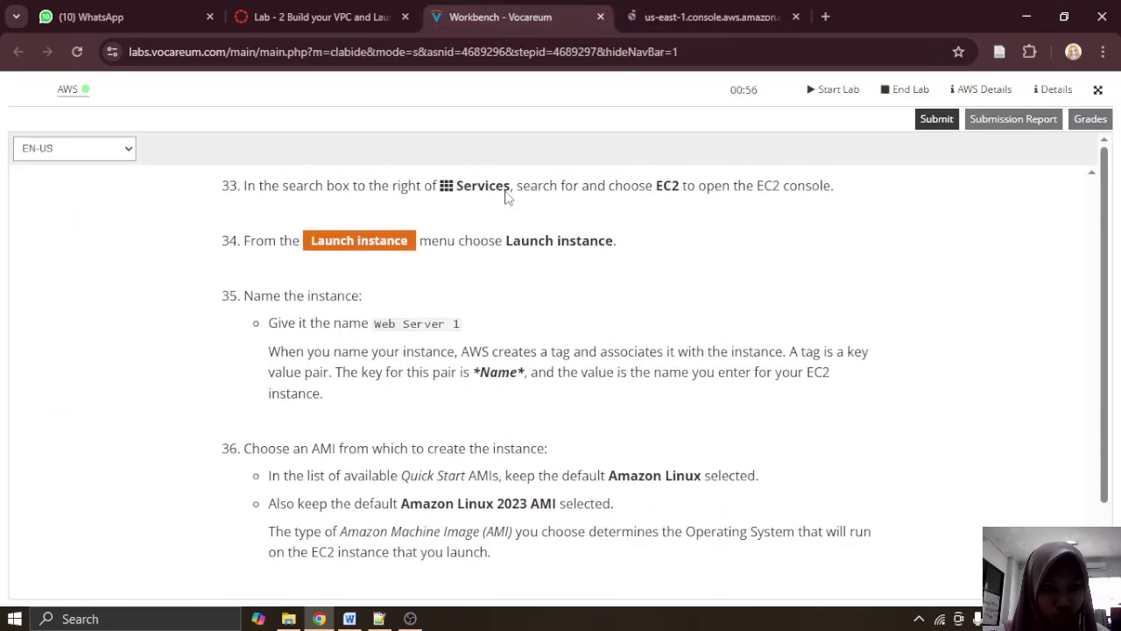
left_click(714, 7)
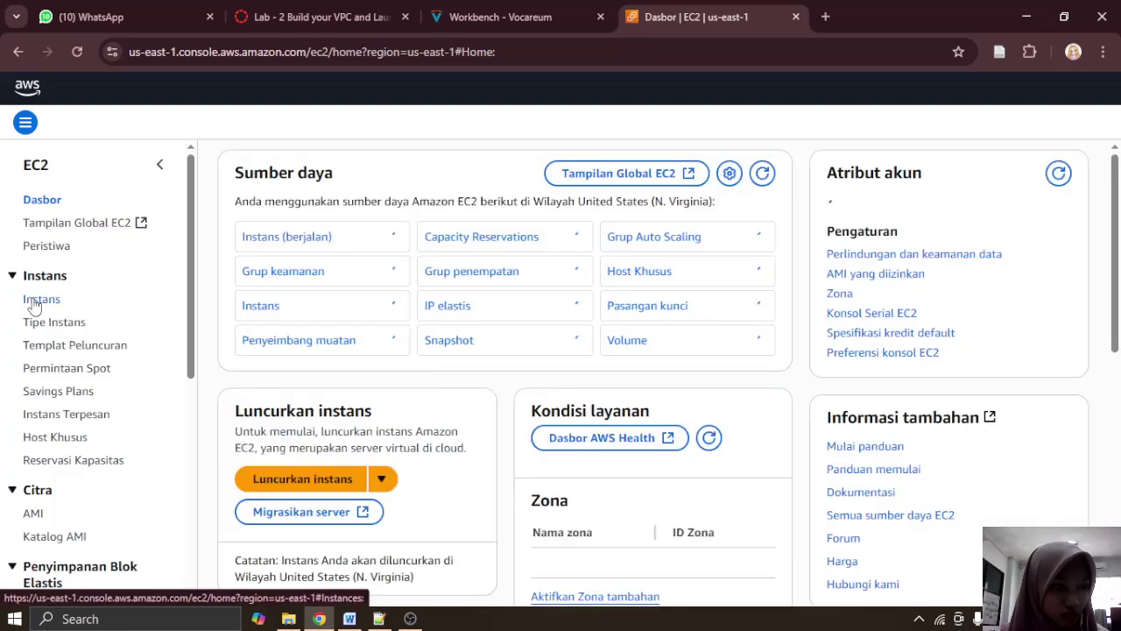
Step: Paste a screenshot of the EC2 dashboard's launch instance section into the Word report and return to the EC2 console
scroll(363, 339, "down", 2)
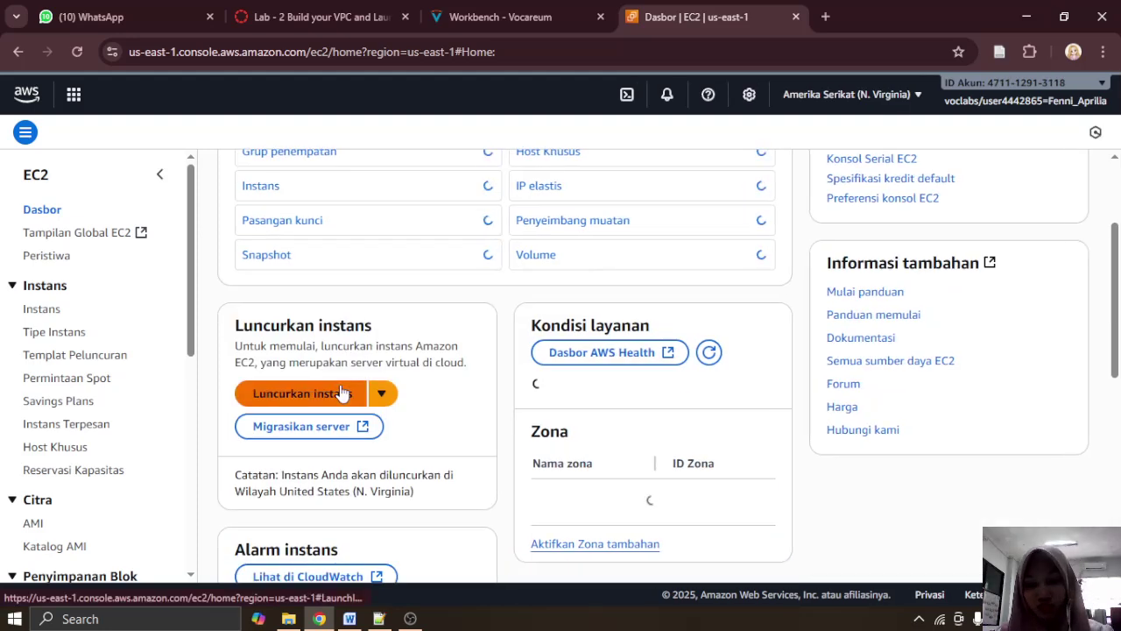
left_click(349, 619)
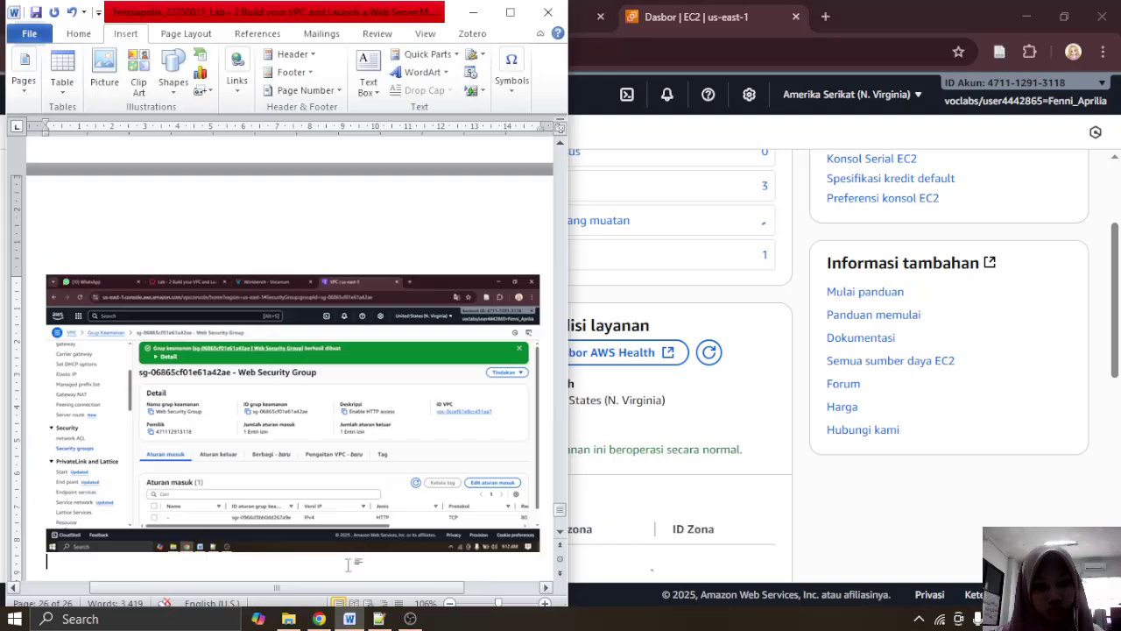
scroll(376, 499, "down", 5)
left_click(473, 13)
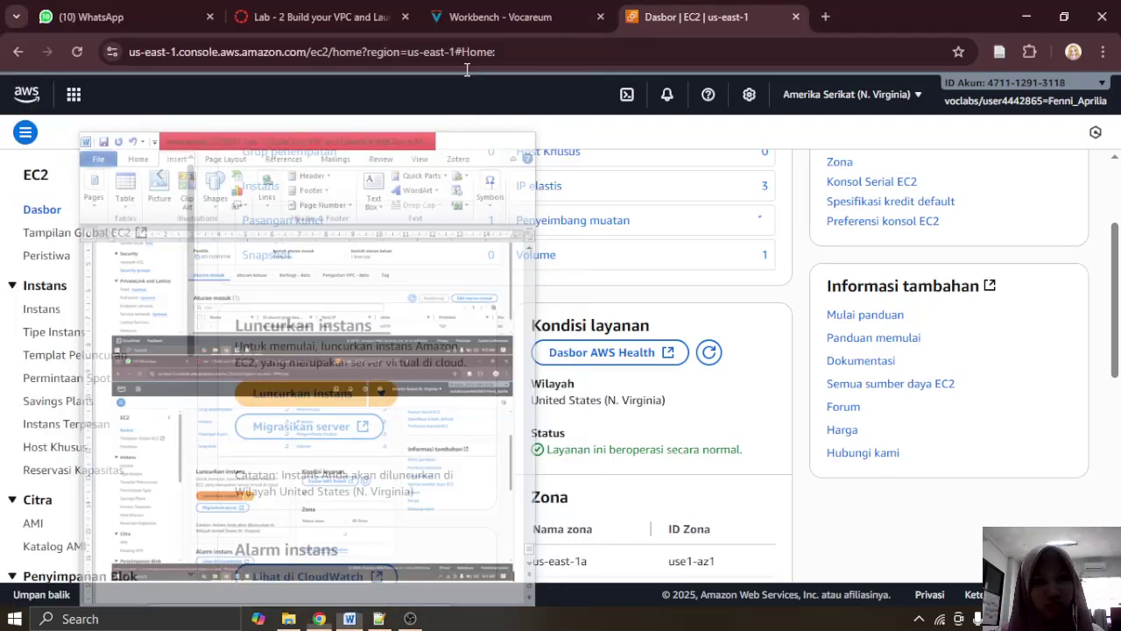
Step: Open the launch instance form, check lab step 35 and name the instance Web Server 1
left_click(327, 391)
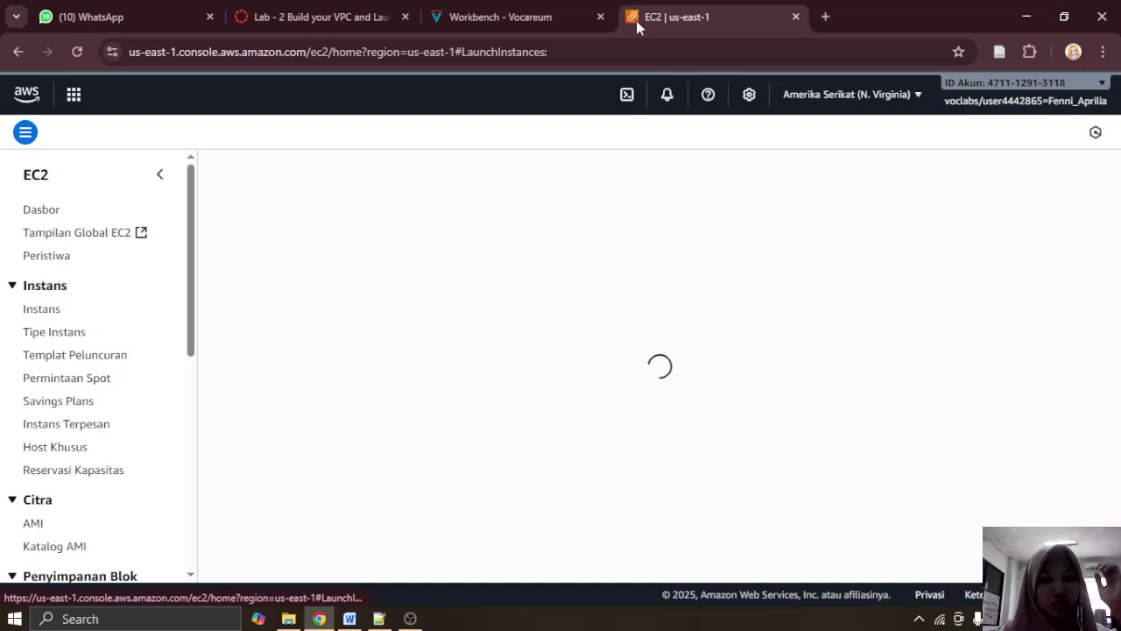
left_click(559, 7)
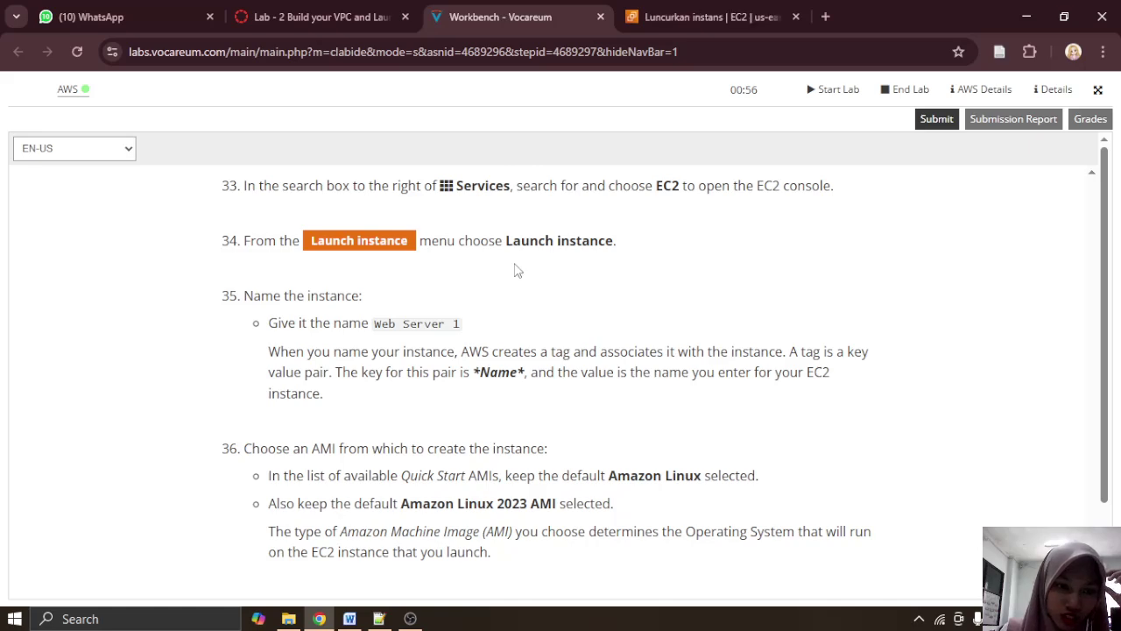
left_click(675, 12)
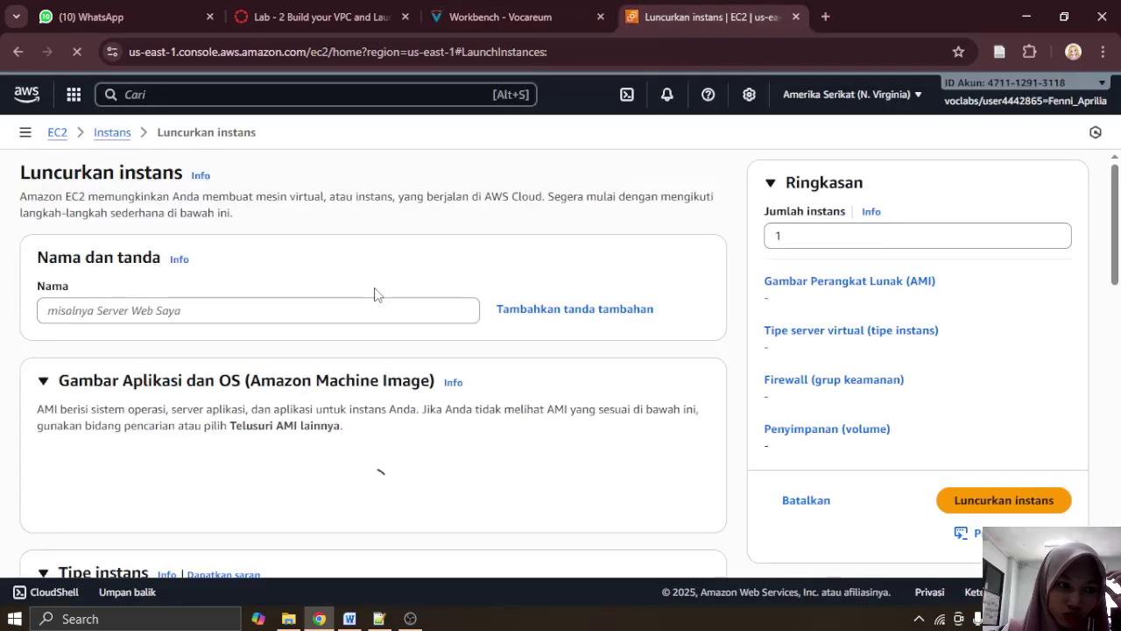
left_click(357, 307)
type("W")
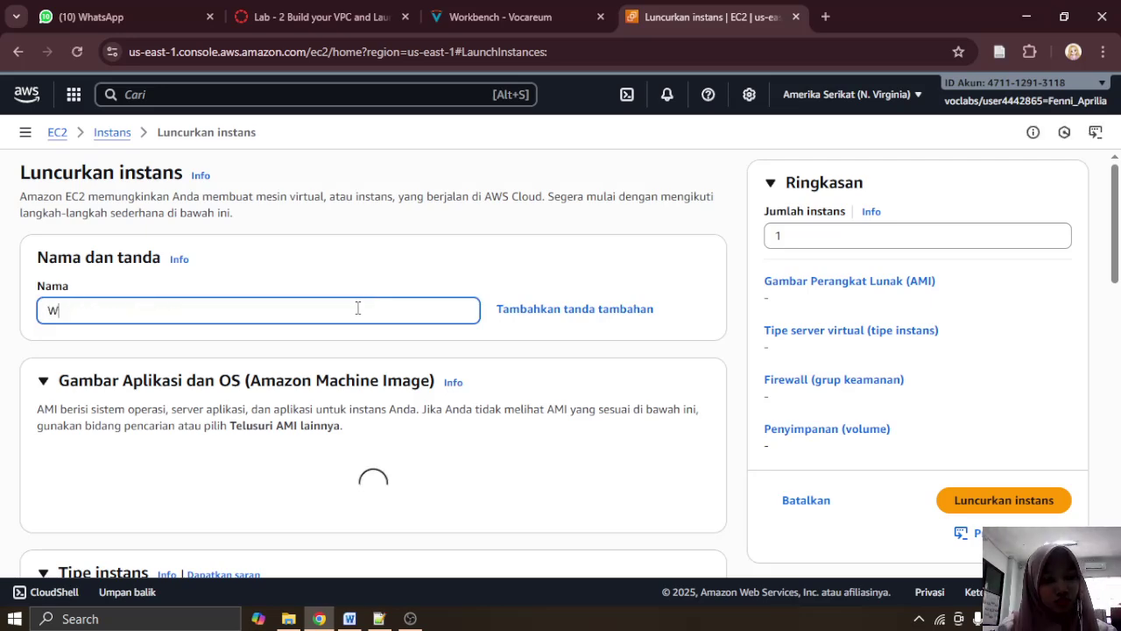
type("eb ")
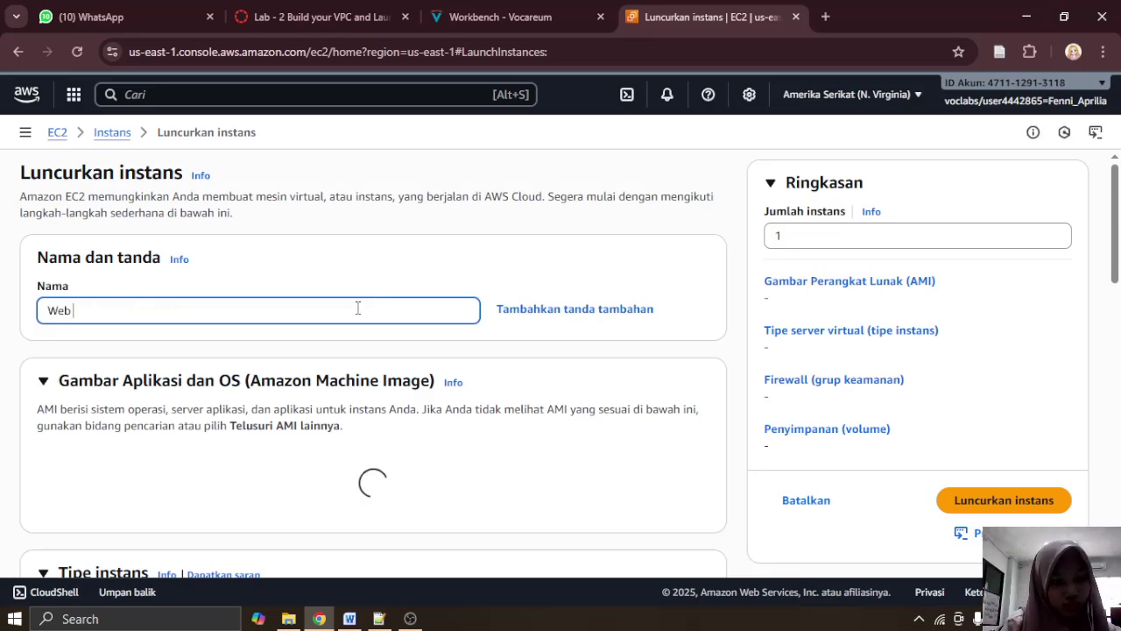
type("Server 1")
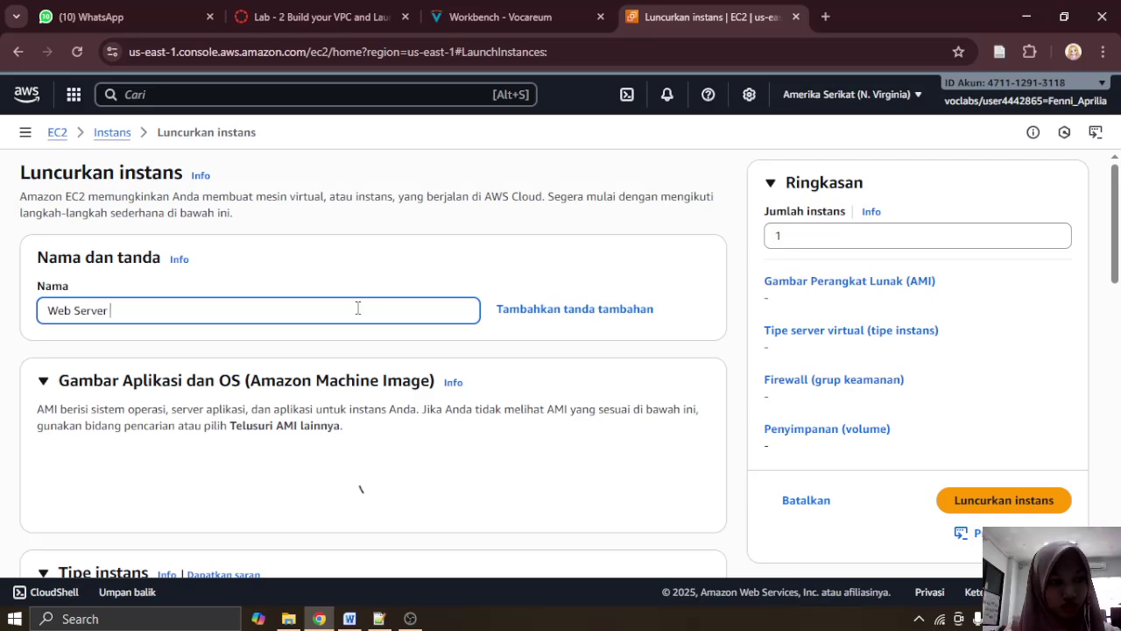
Step: Read lab step 36 on choosing an AMI and review the Amazon Linux 2023 selection in the launch form
left_click(459, 7)
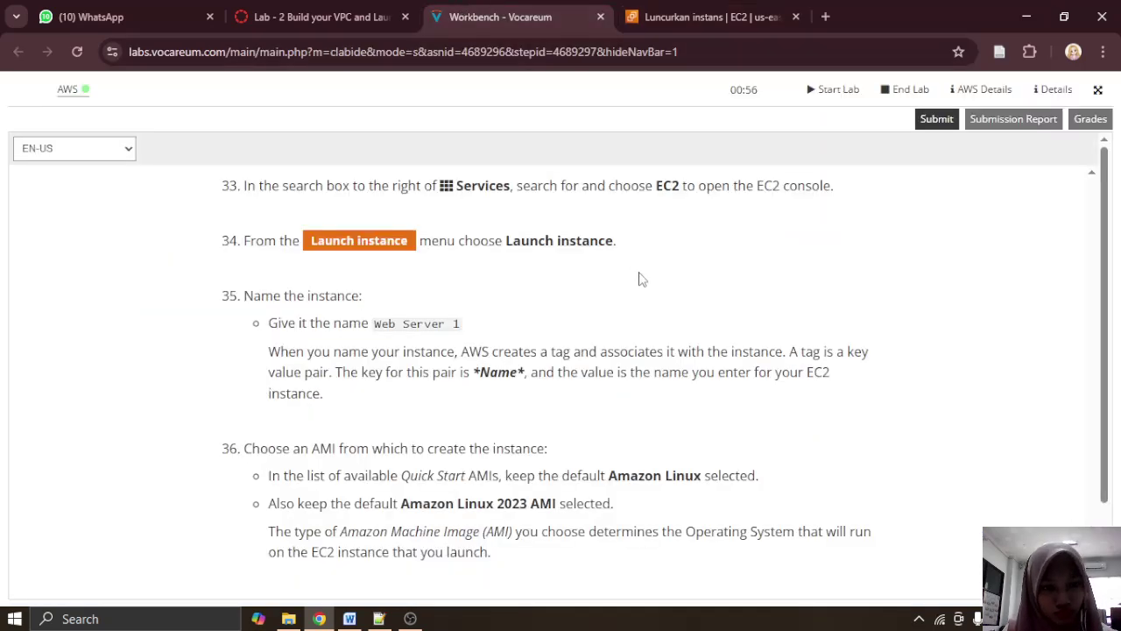
scroll(639, 278, "down", 1)
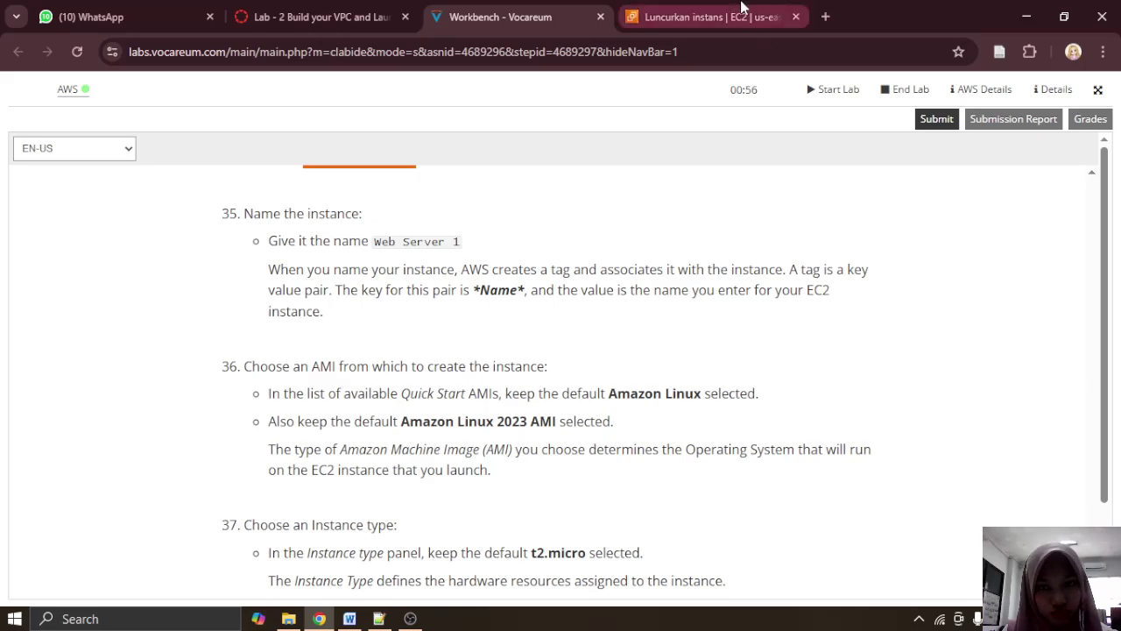
left_click(741, 10)
left_click(494, 7)
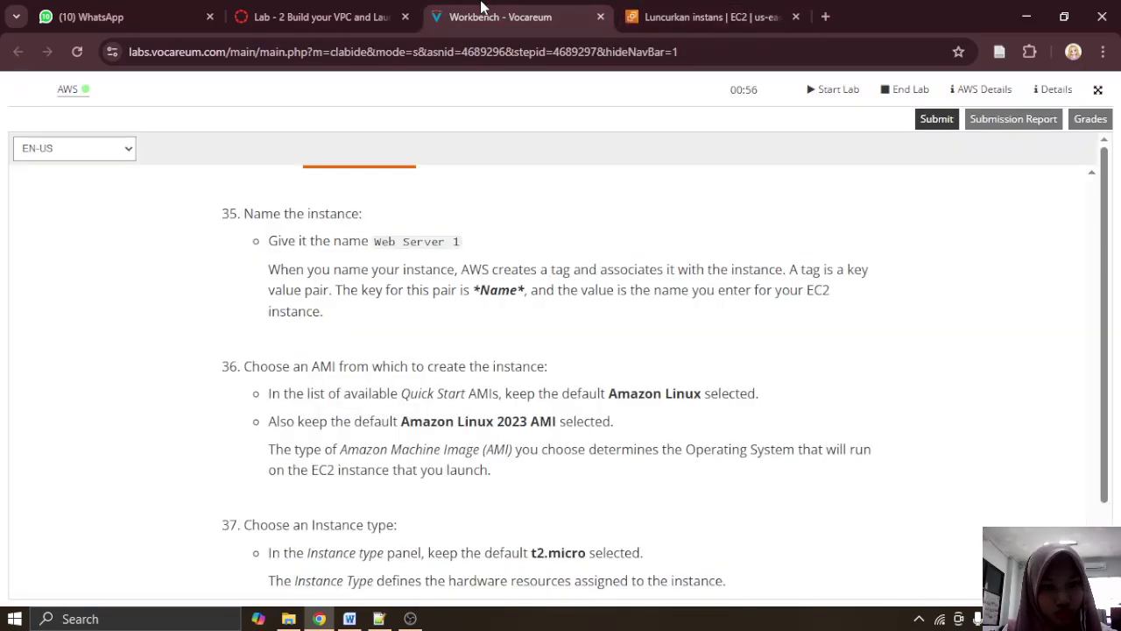
scroll(496, 248, "down", 1)
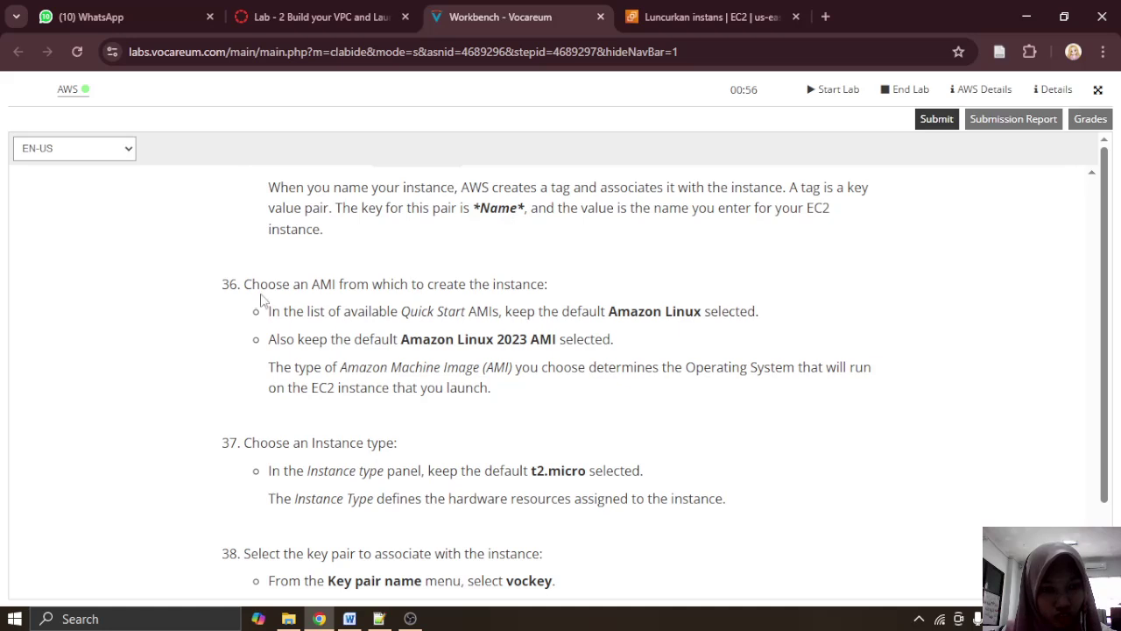
left_click_drag(260, 299, 353, 302)
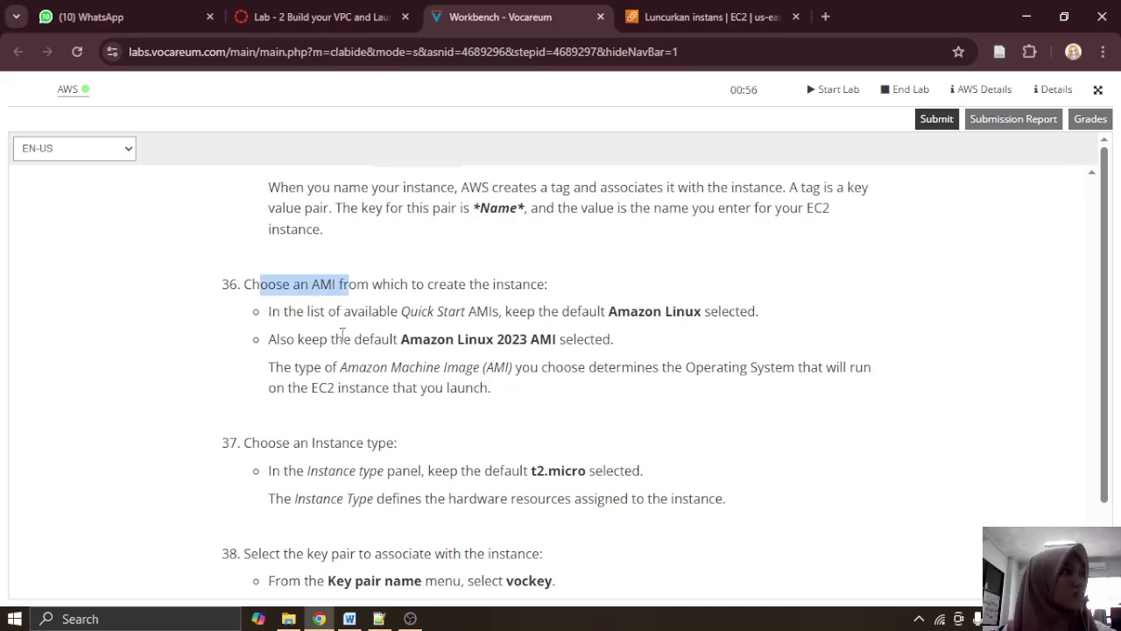
left_click(341, 332)
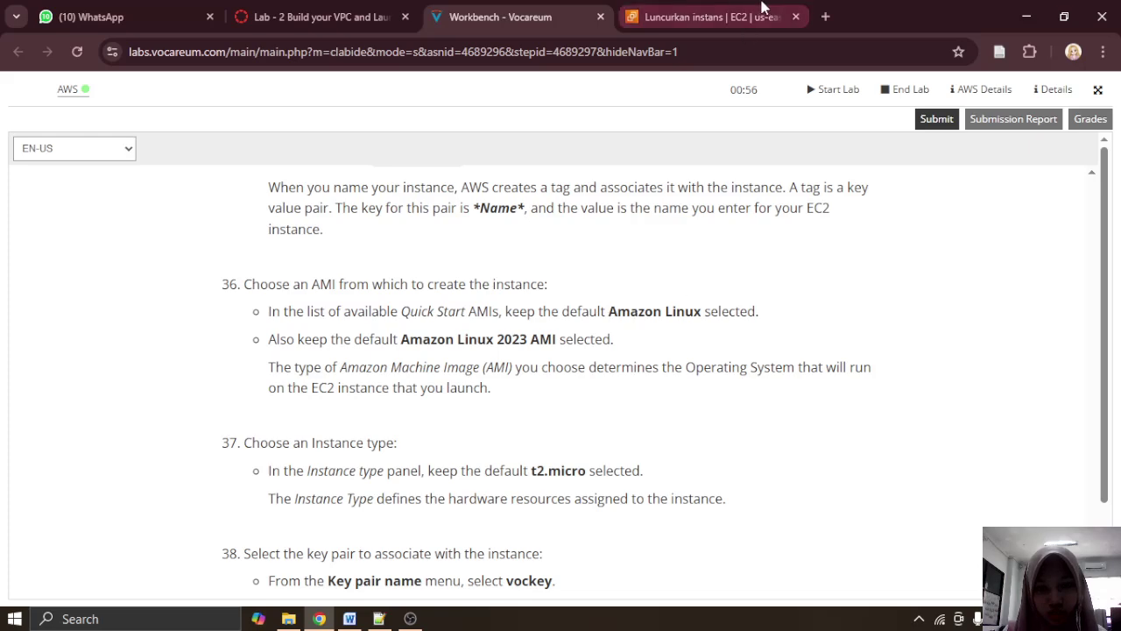
left_click(732, 11)
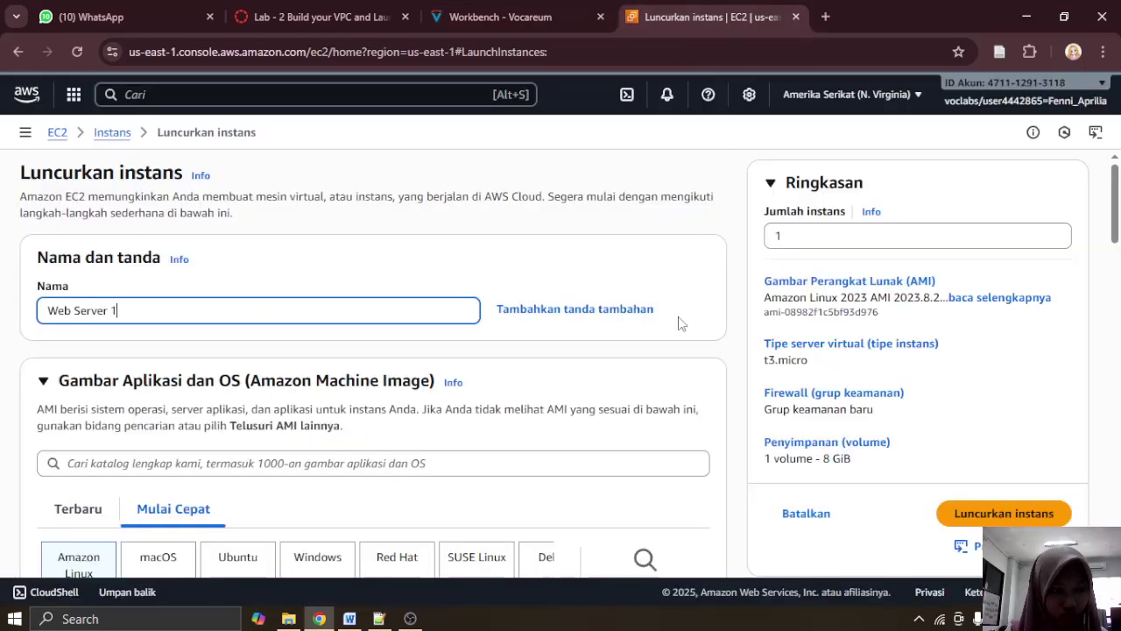
scroll(677, 322, "down", 3)
scroll(677, 322, "down", 3)
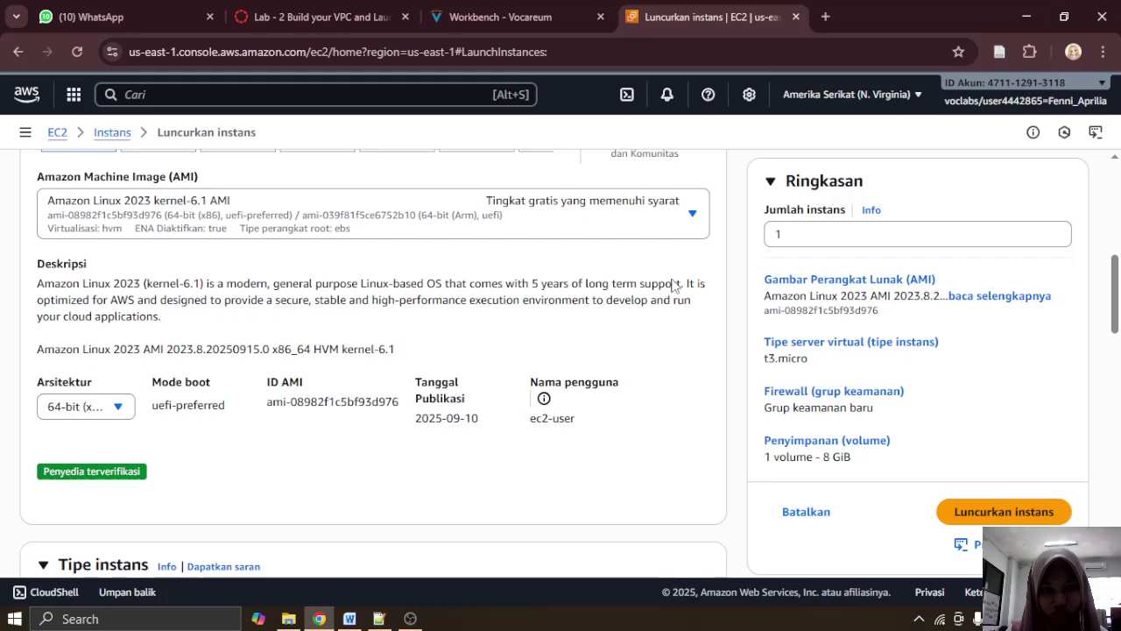
Step: Recheck the lab instructions and look through the form's instance type, key pair, network and storage sections
left_click(514, 9)
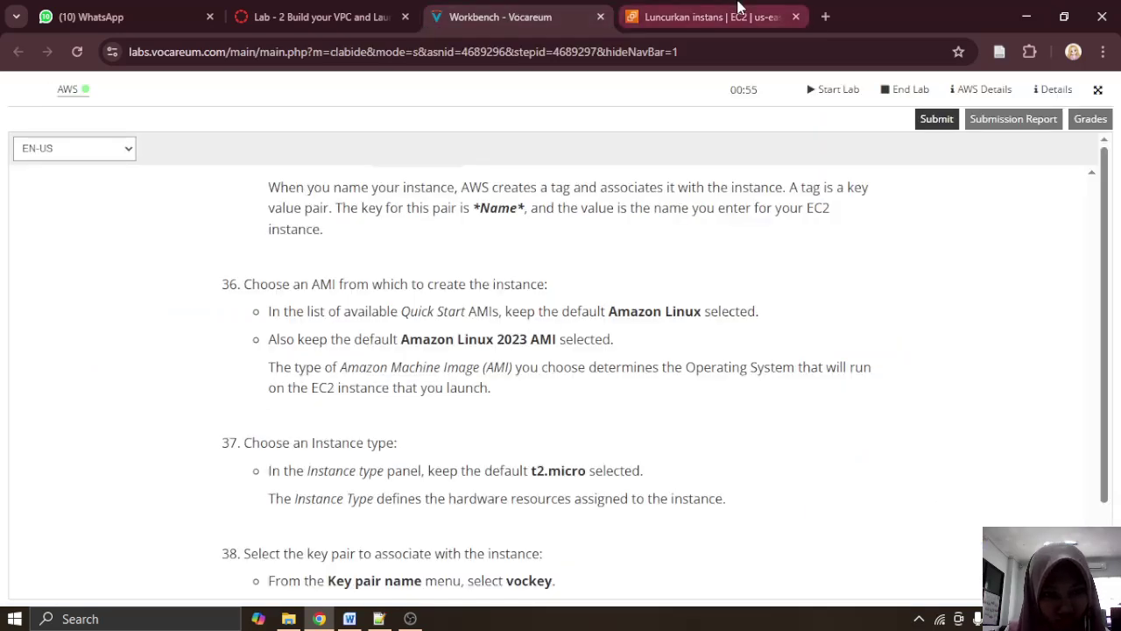
left_click(689, 11)
scroll(543, 479, "down", 3)
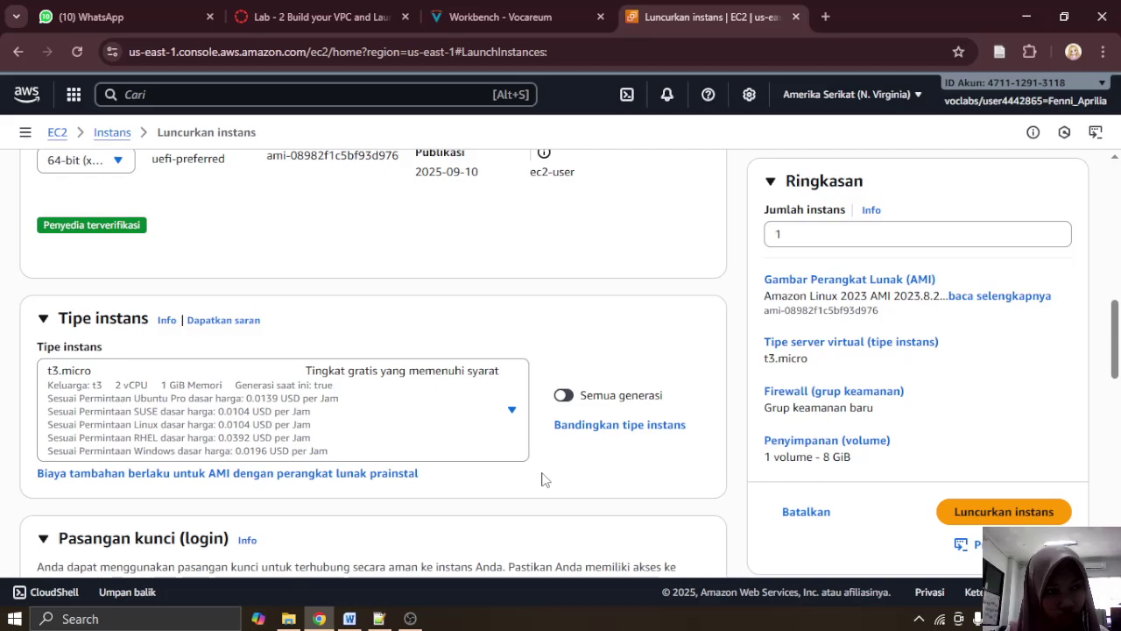
scroll(543, 479, "down", 10)
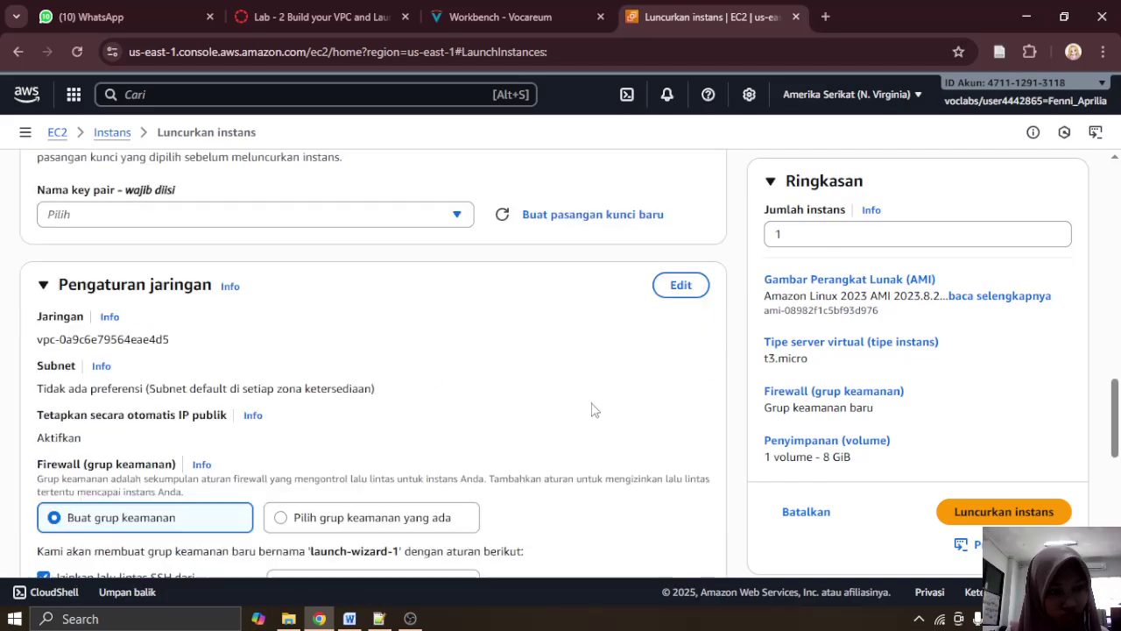
scroll(592, 403, "down", 3)
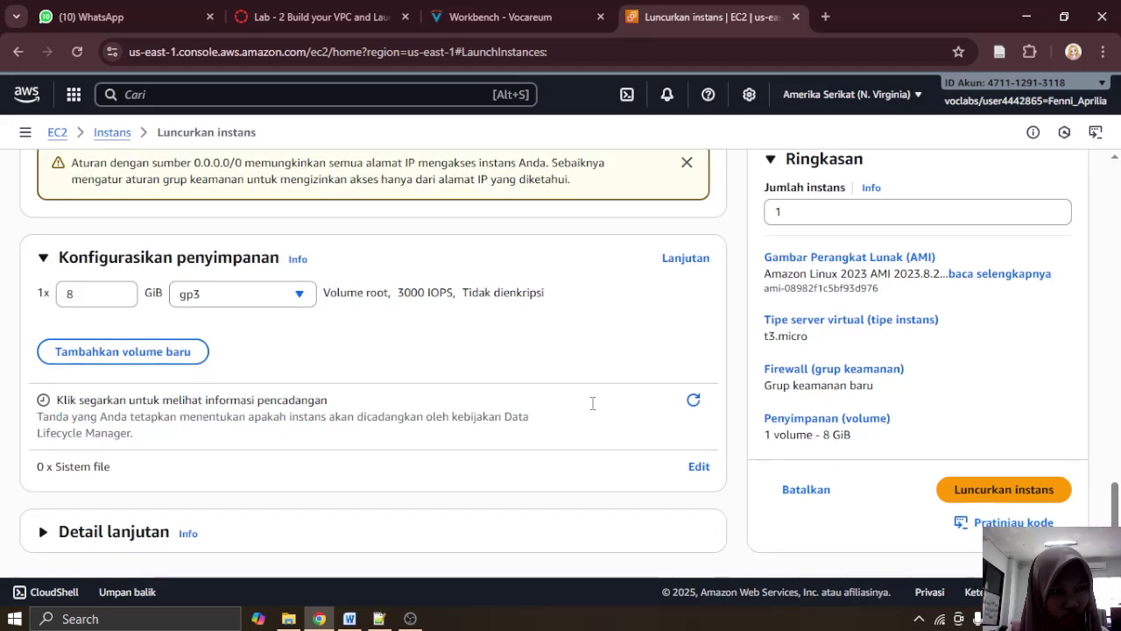
scroll(592, 409, "up", 10)
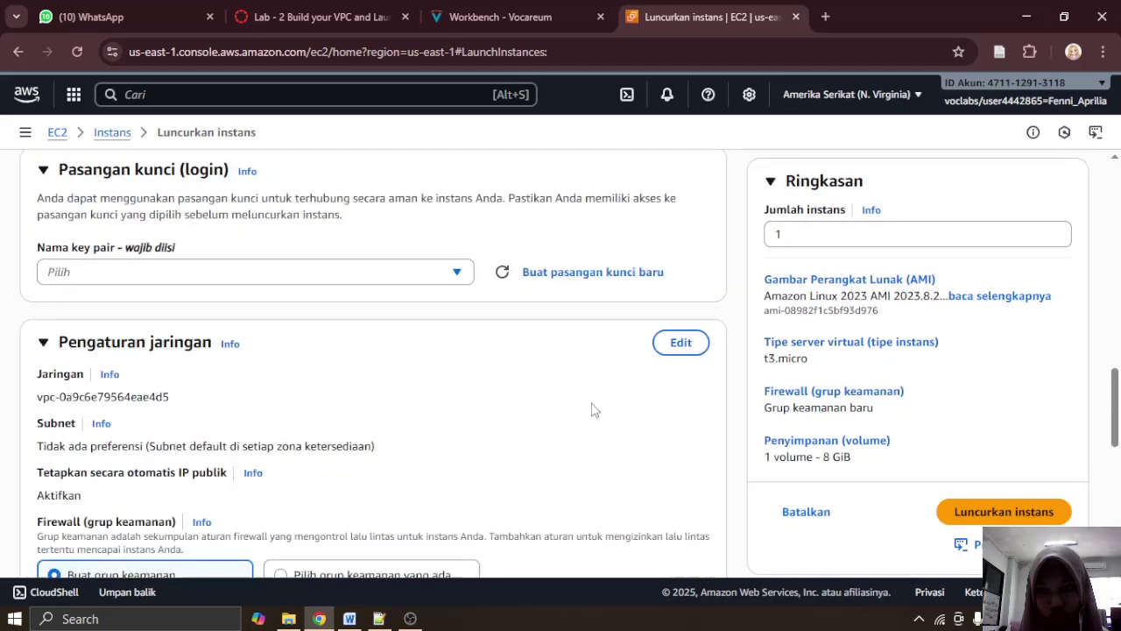
scroll(592, 409, "up", 8)
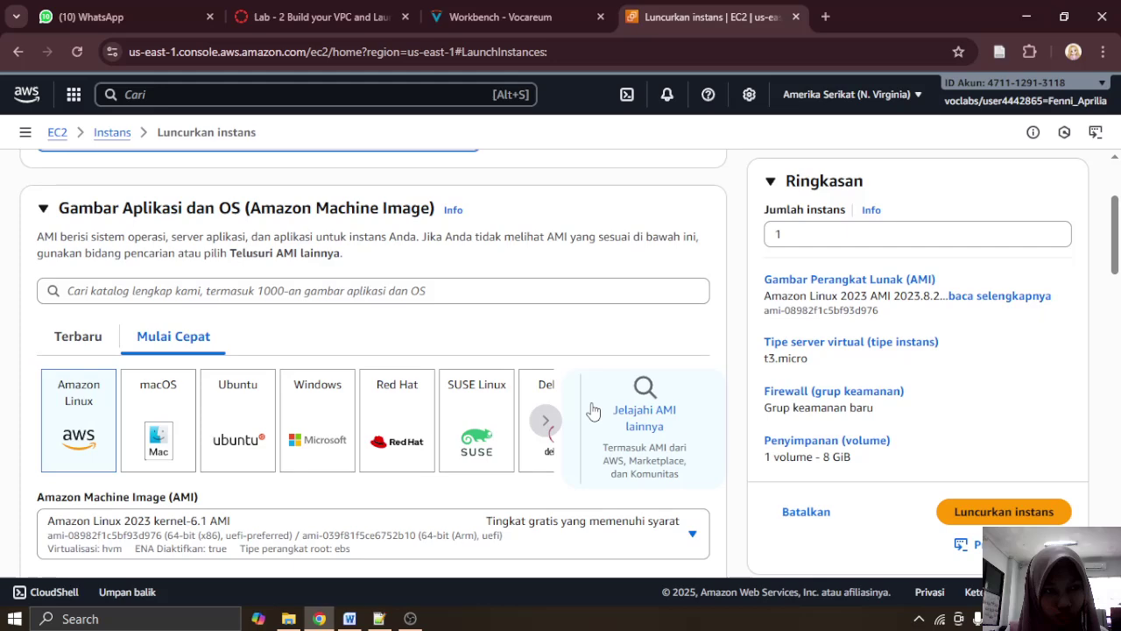
scroll(592, 409, "down", 1)
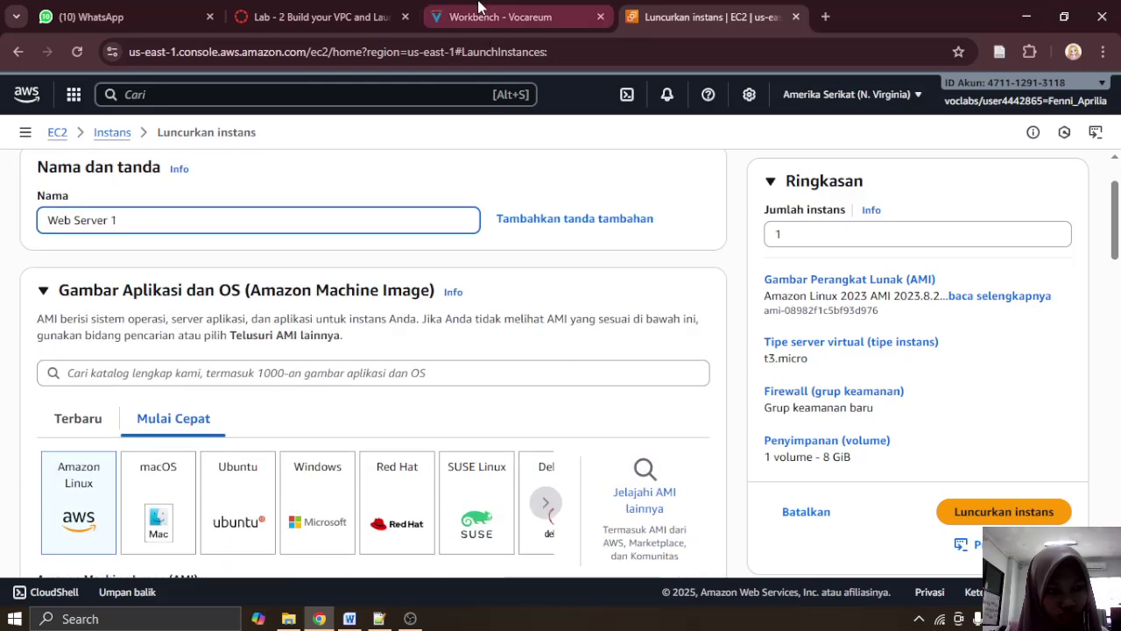
Step: Compare the instance name and Amazon Linux AMI selection with lab step 36, then switch to the Word report
left_click(476, 11)
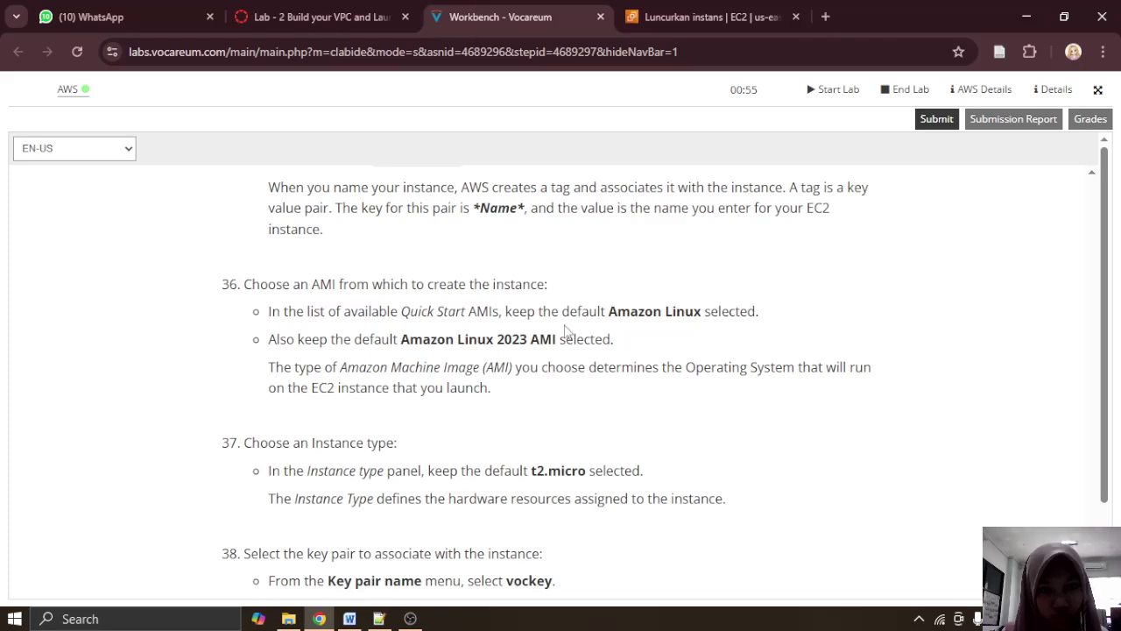
left_click(740, 10)
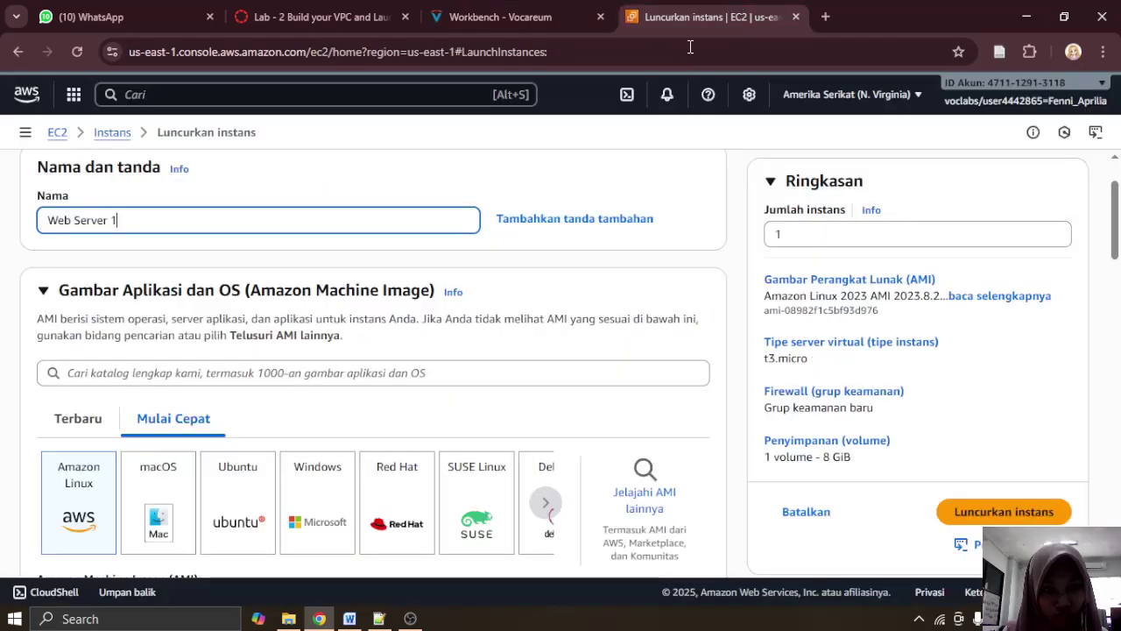
scroll(590, 253, "down", 1)
scroll(590, 254, "down", 3)
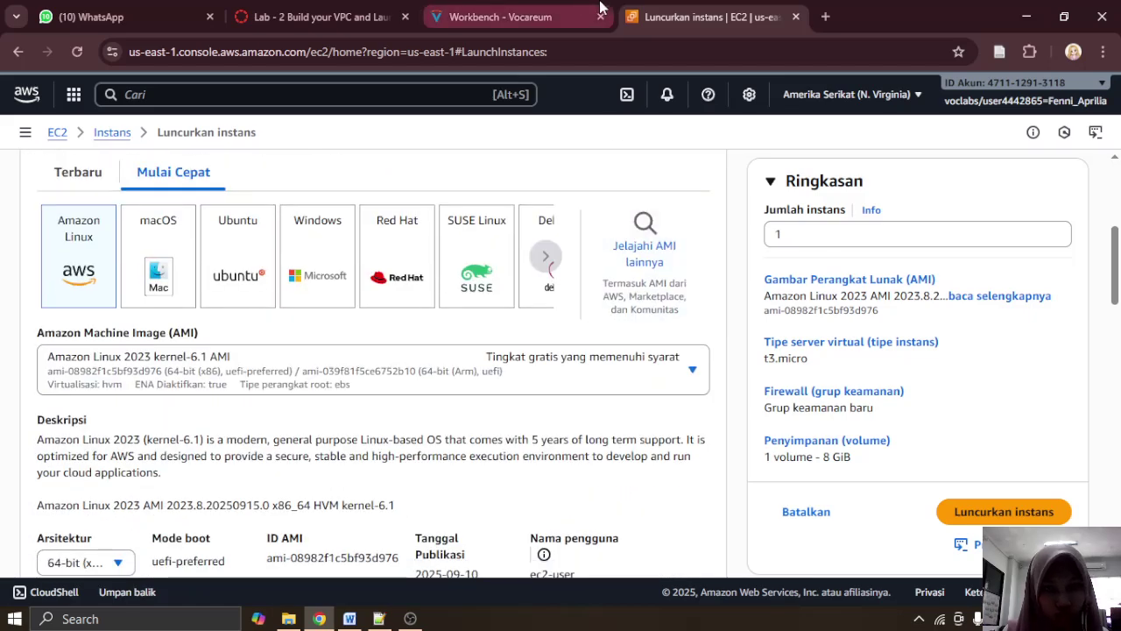
left_click(556, 9)
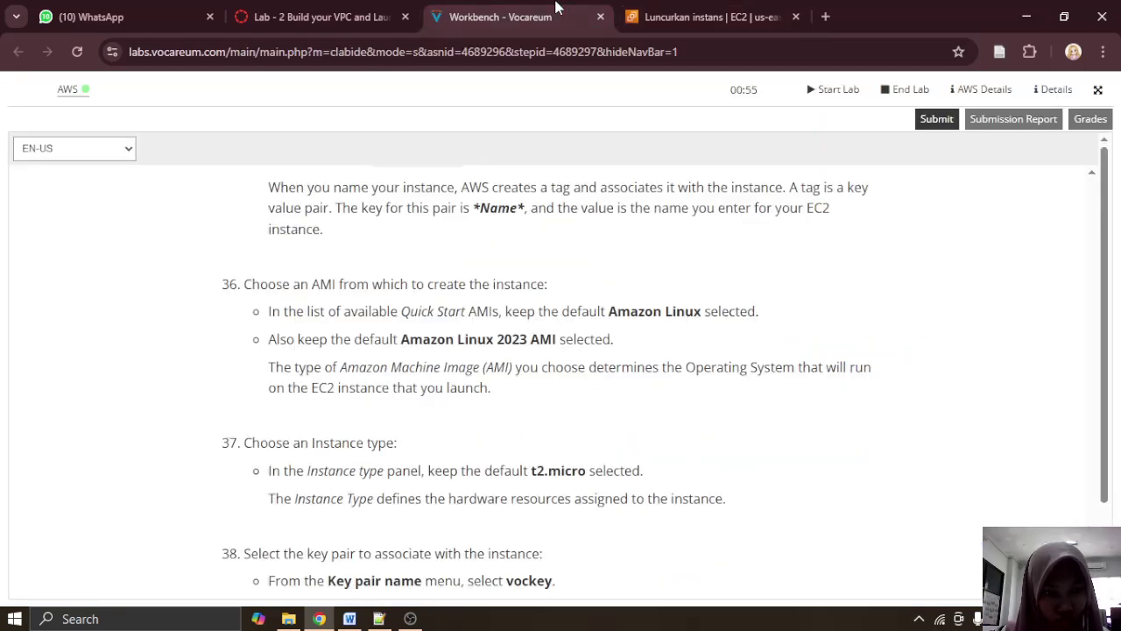
left_click(697, 12)
scroll(561, 333, "down", 2)
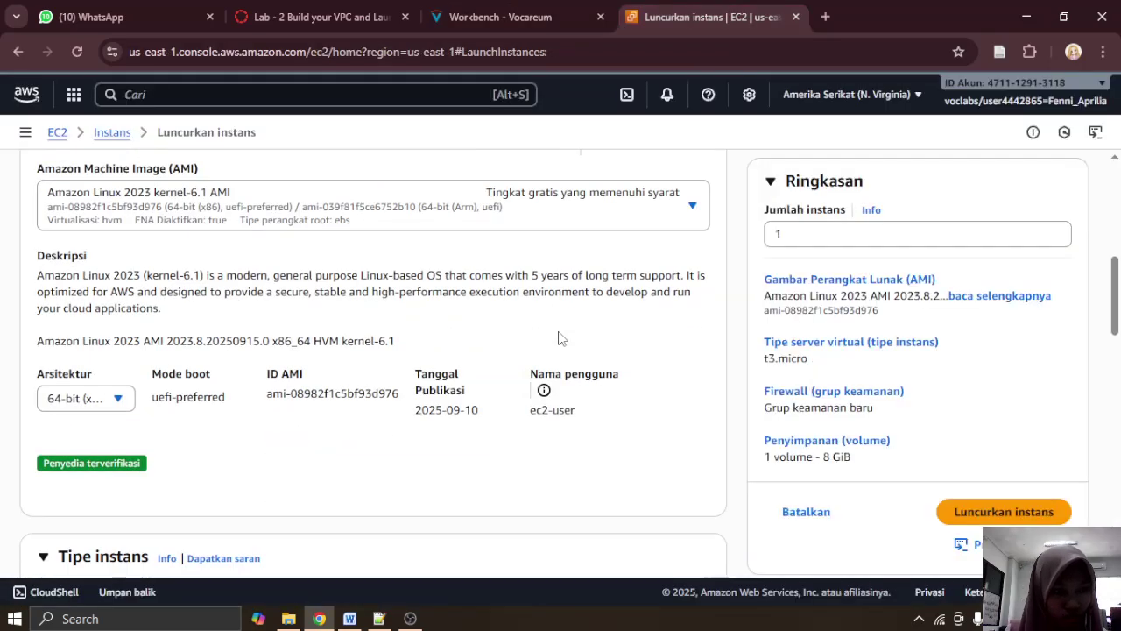
scroll(561, 338, "up", 6)
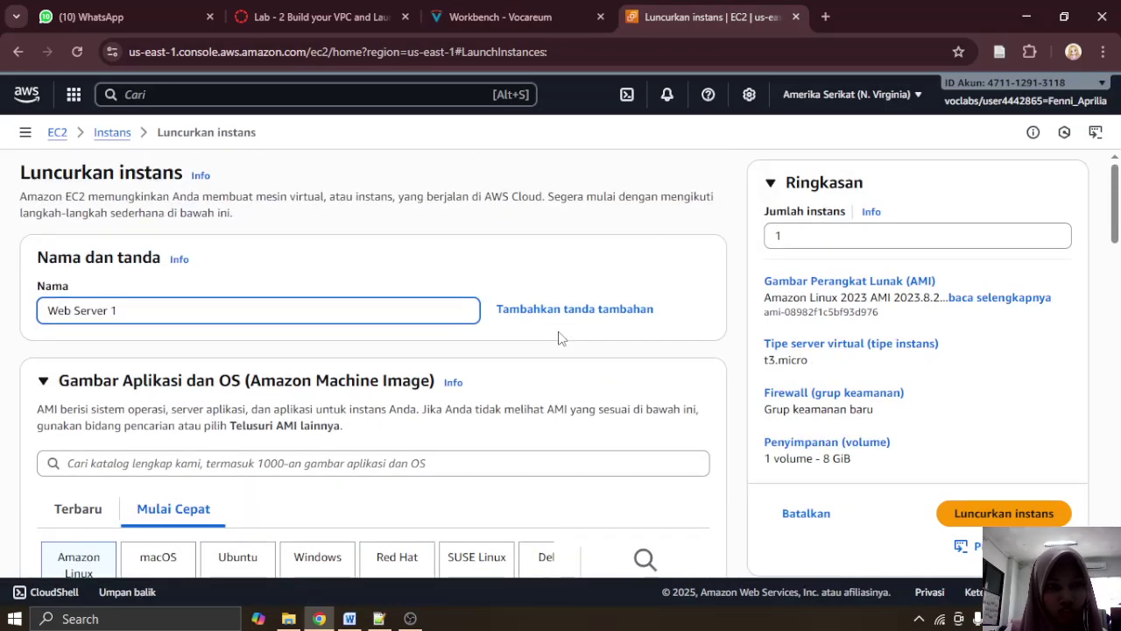
scroll(491, 526, "down", 3)
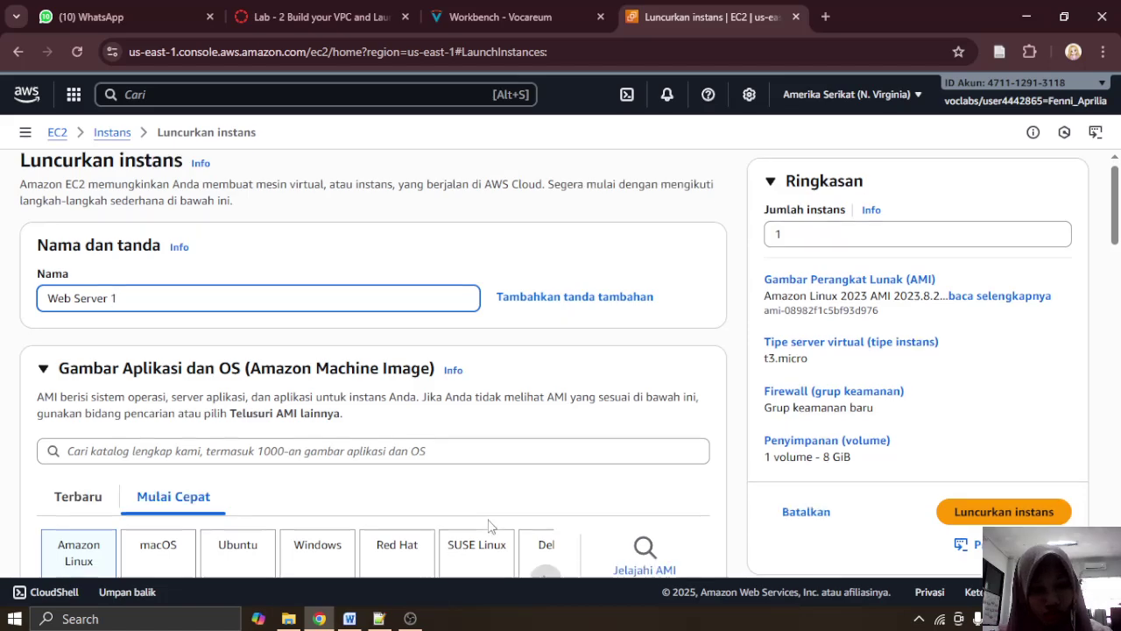
left_click(354, 613)
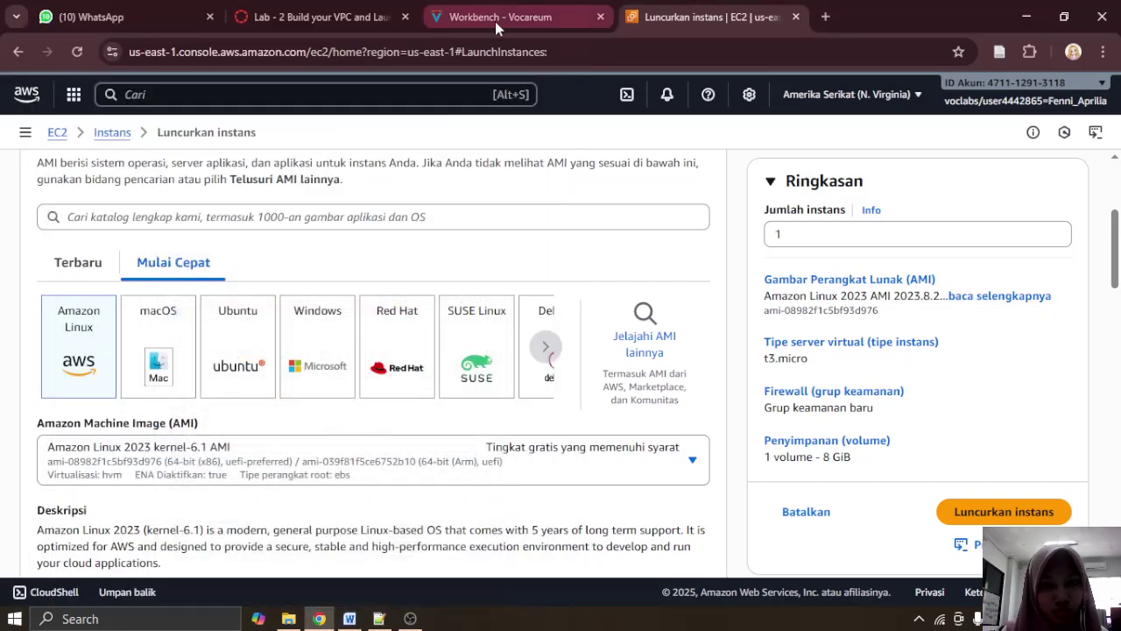
Step: Read lab steps 37 and 38 on the instance type and key pair, and return to the launch form
left_click(473, 12)
left_click(528, 19)
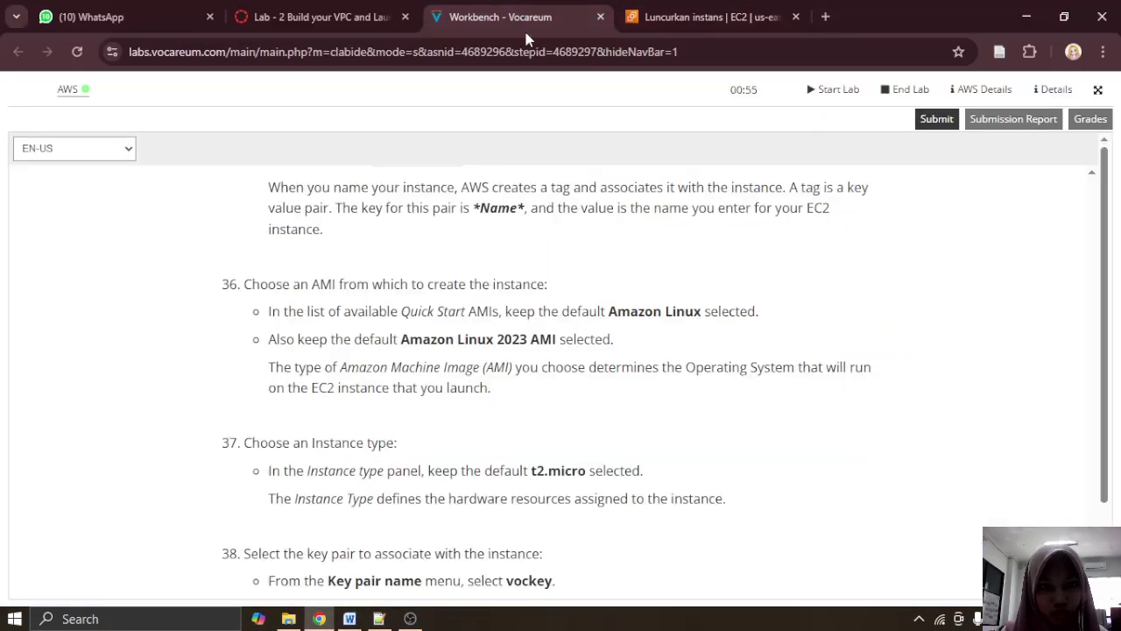
scroll(572, 333, "down", 2)
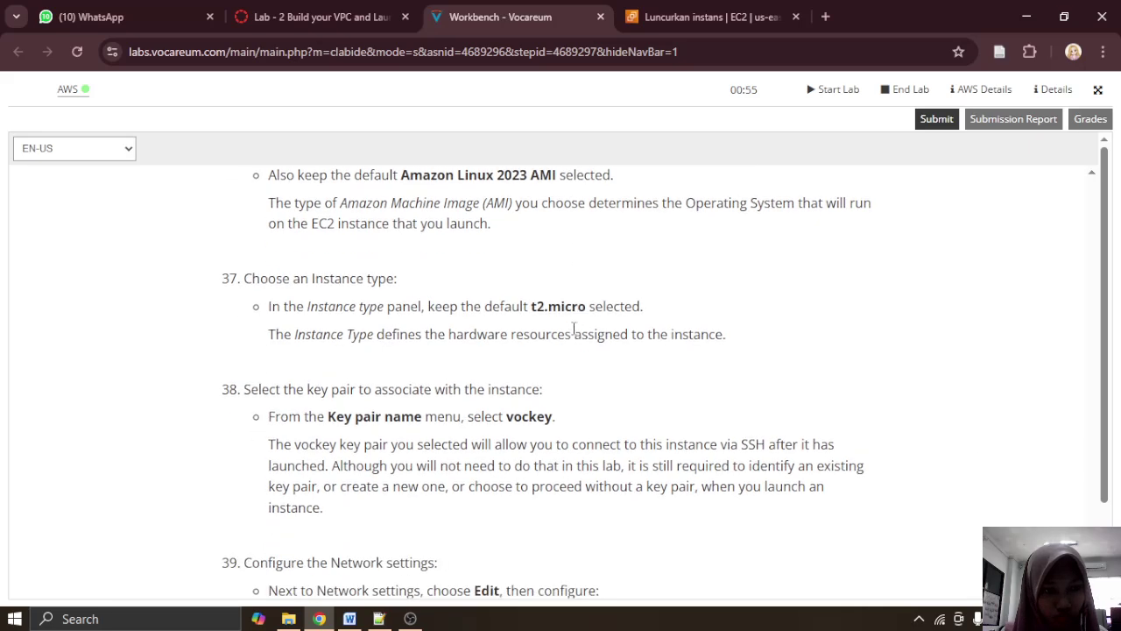
left_click(692, 16)
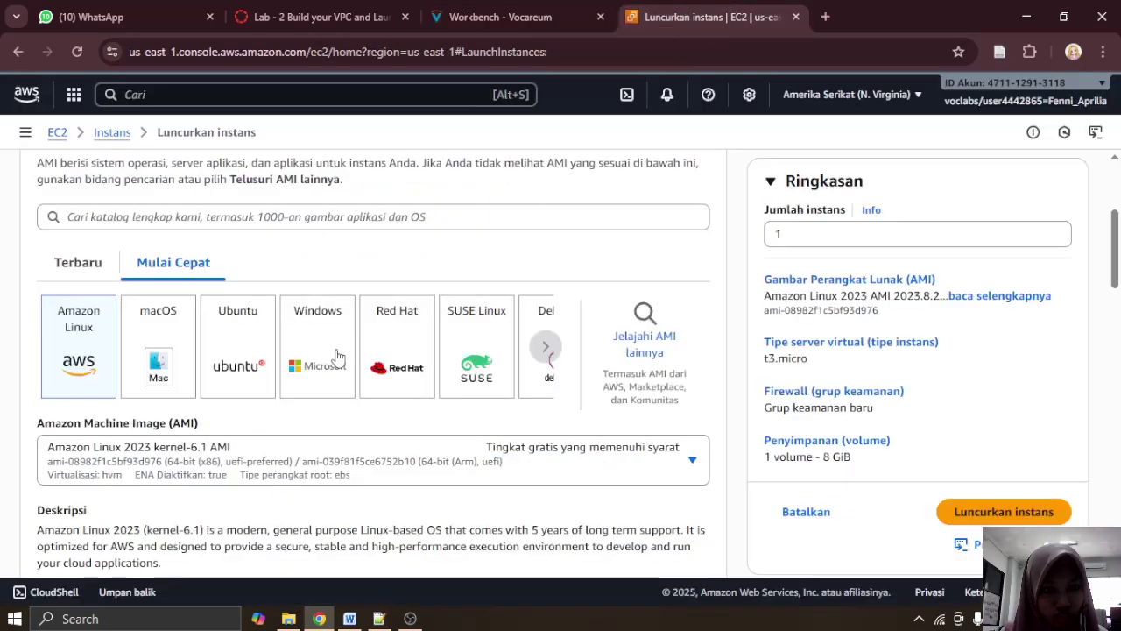
Step: Examine the instance type section of the launch form and compare its selection with lab step 37
scroll(336, 359, "down", 1)
scroll(335, 359, "down", 4)
scroll(333, 357, "down", 3)
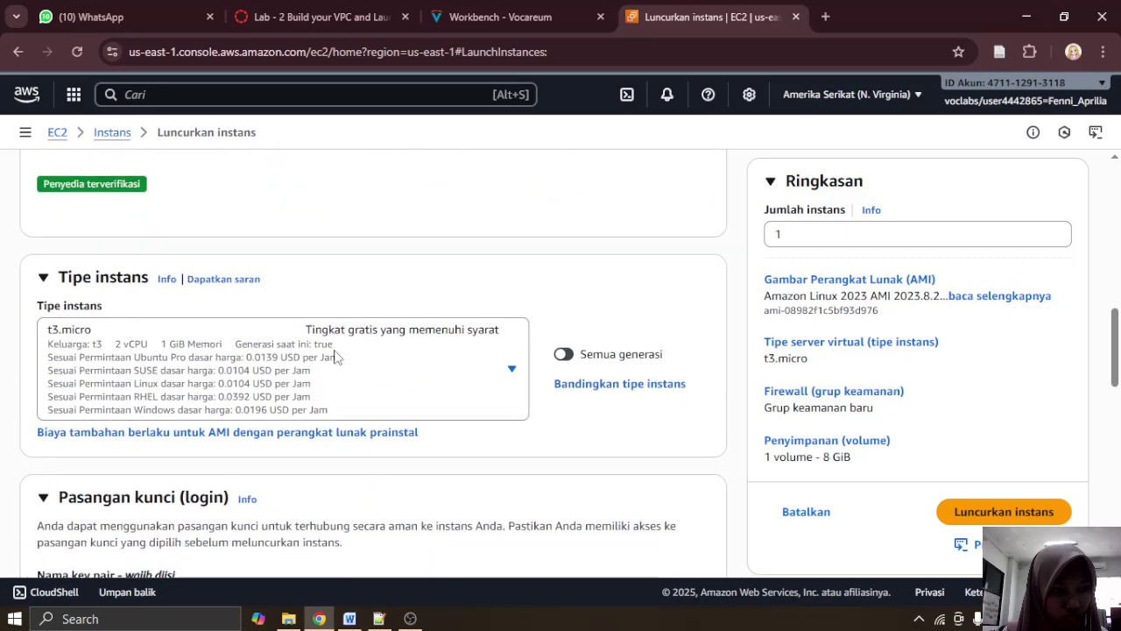
left_click(502, 13)
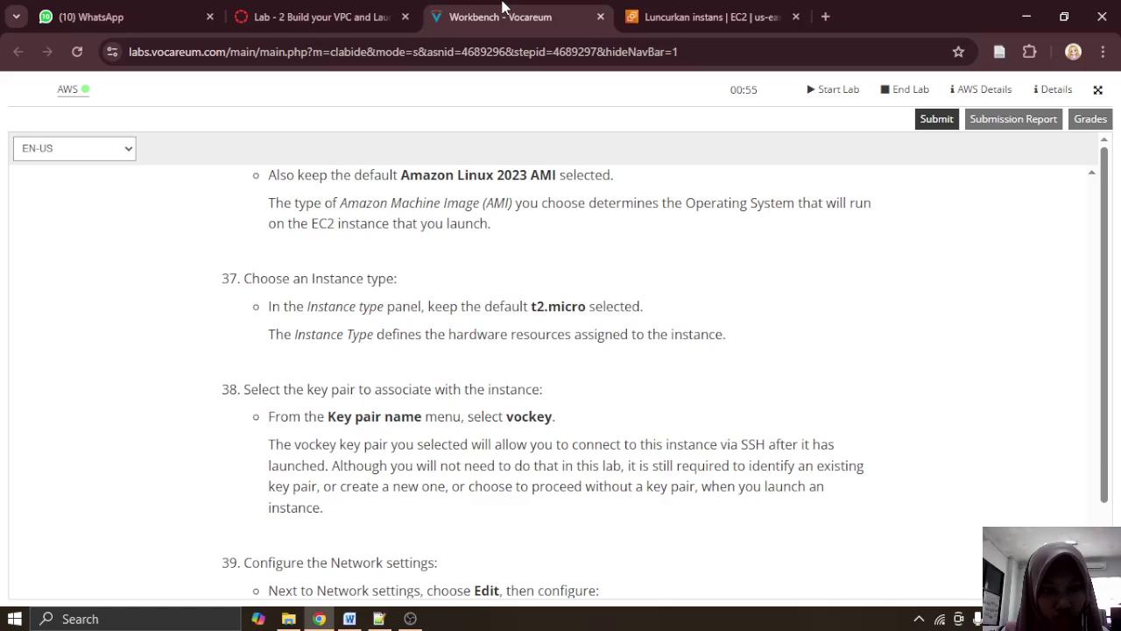
left_click(717, 9)
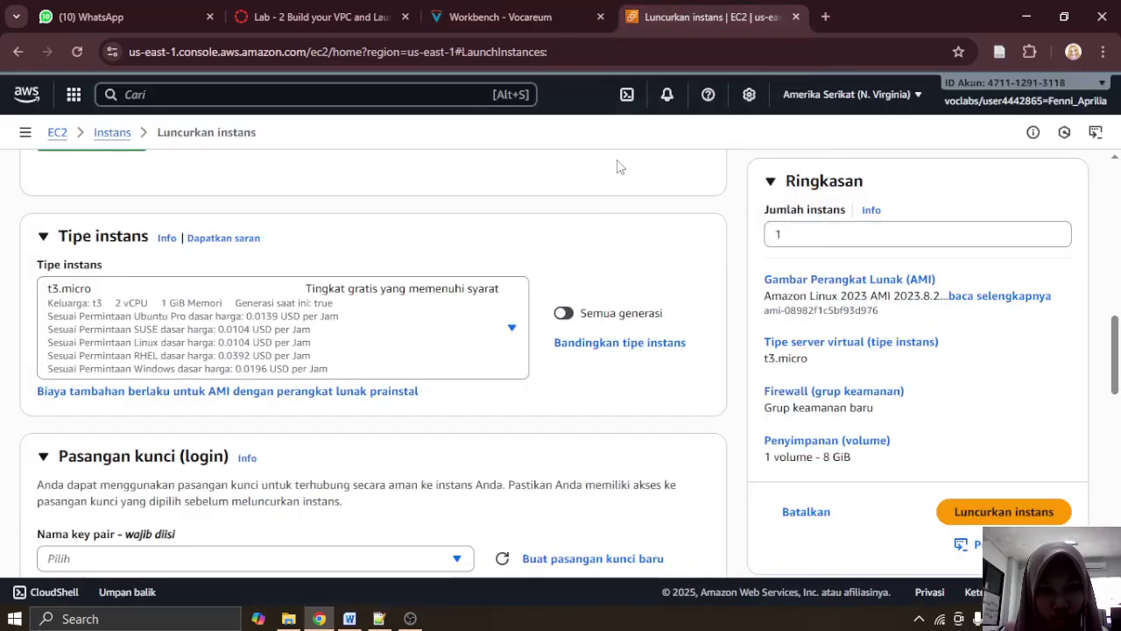
scroll(412, 346, "up", 2)
scroll(411, 346, "down", 2)
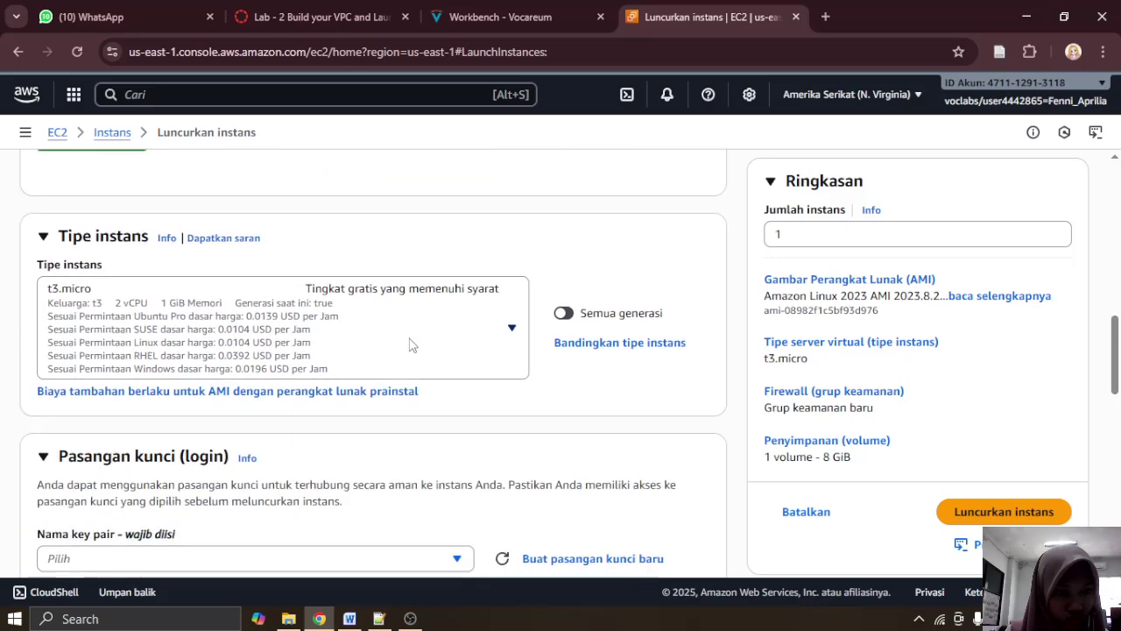
left_click(41, 240)
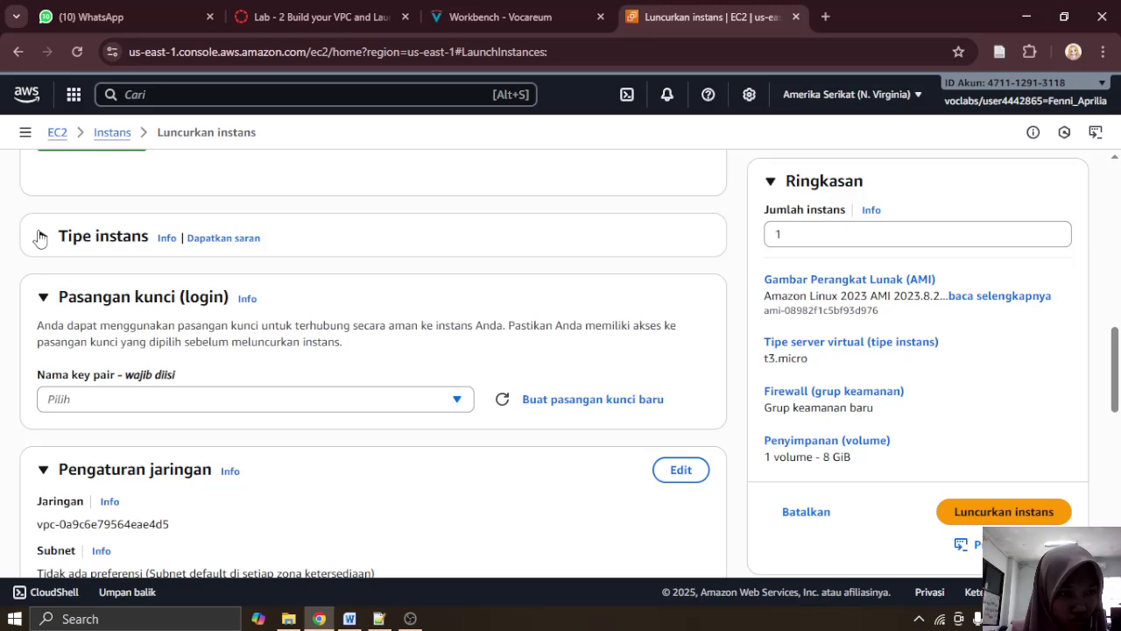
left_click(39, 239)
scroll(197, 349, "down", 1)
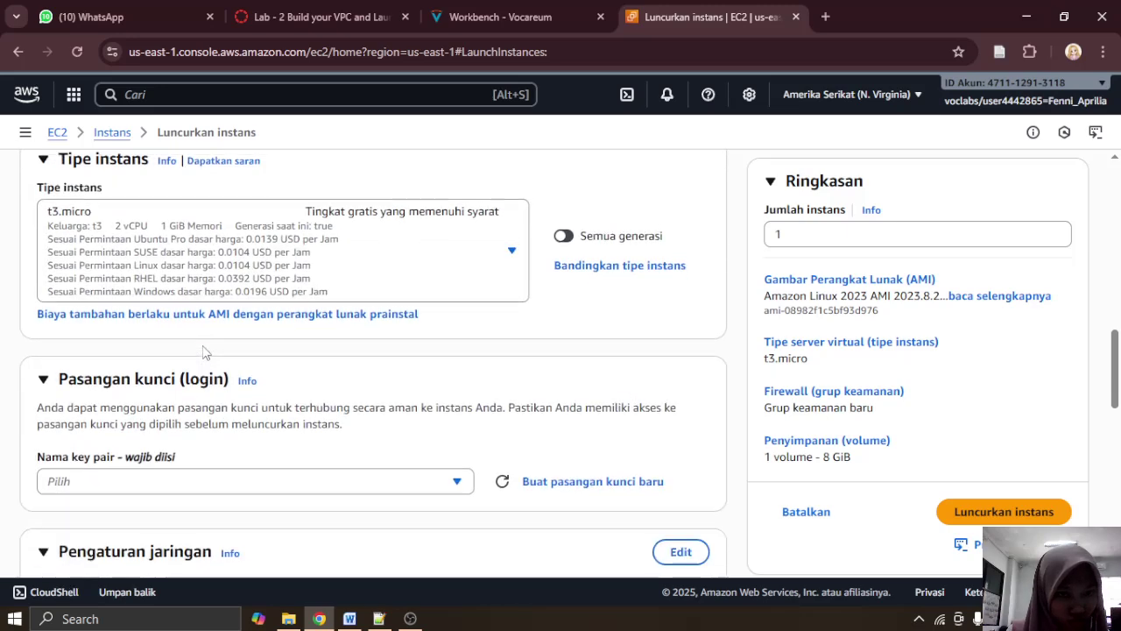
scroll(202, 351, "up", 2)
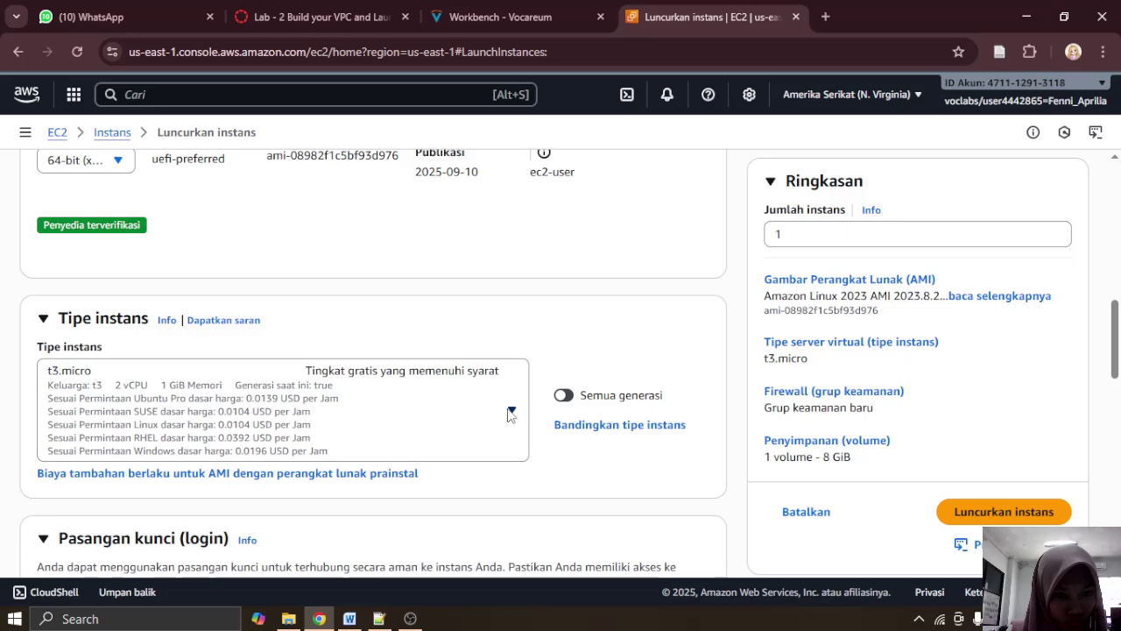
scroll(260, 491, "down", 1)
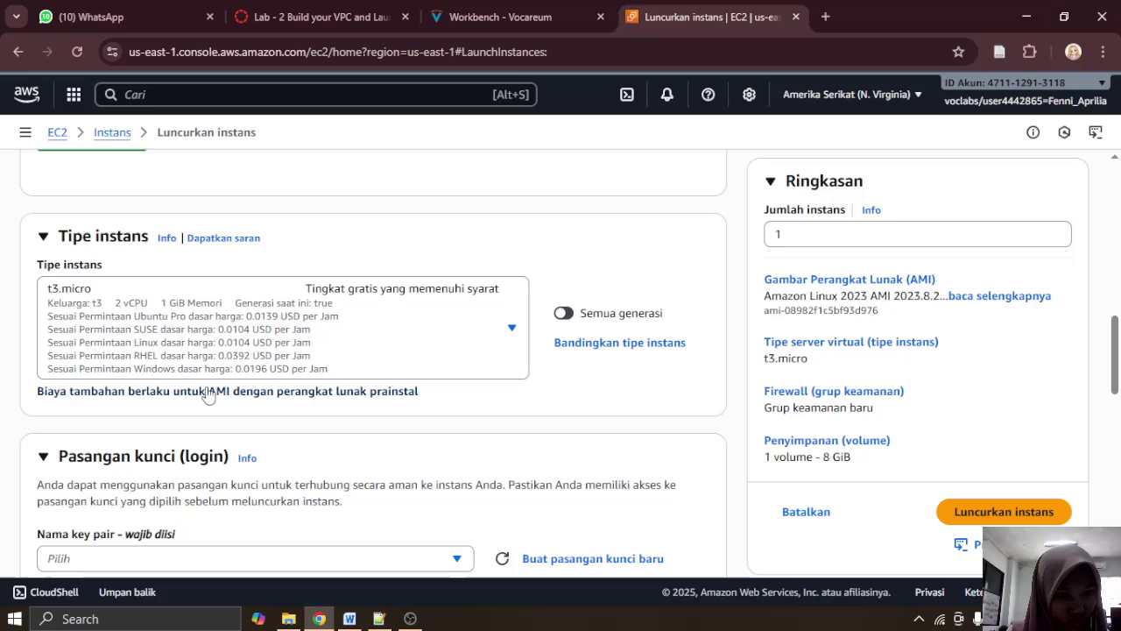
scroll(211, 368, "up", 3)
scroll(187, 366, "down", 2)
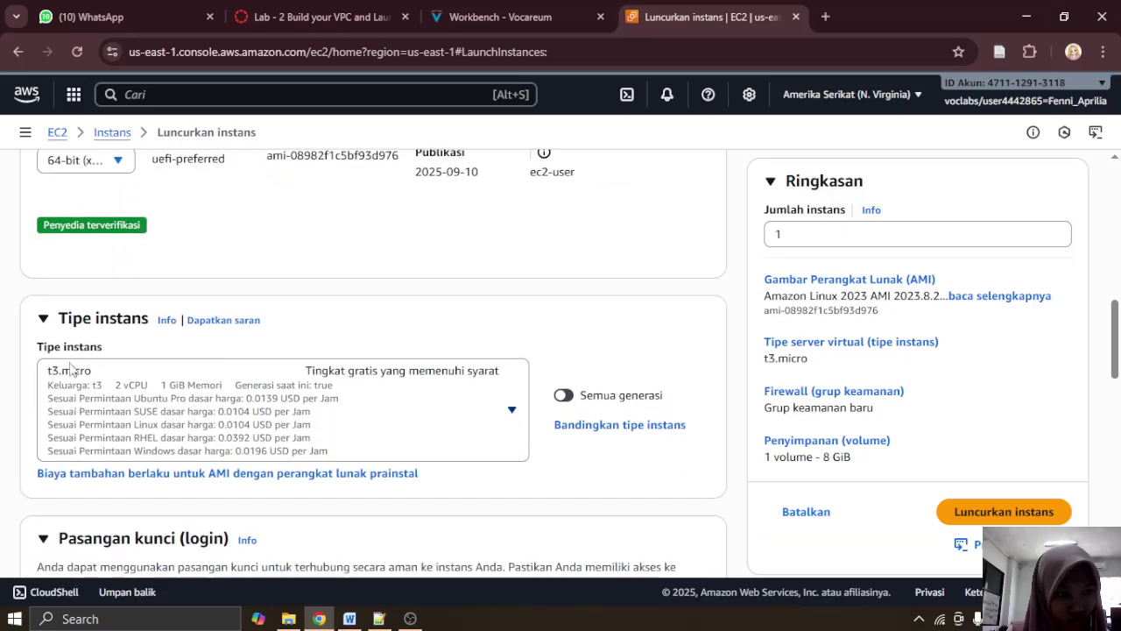
Step: Set the instance type to t2.micro, checking lab step 37 for the required type
left_click(509, 408)
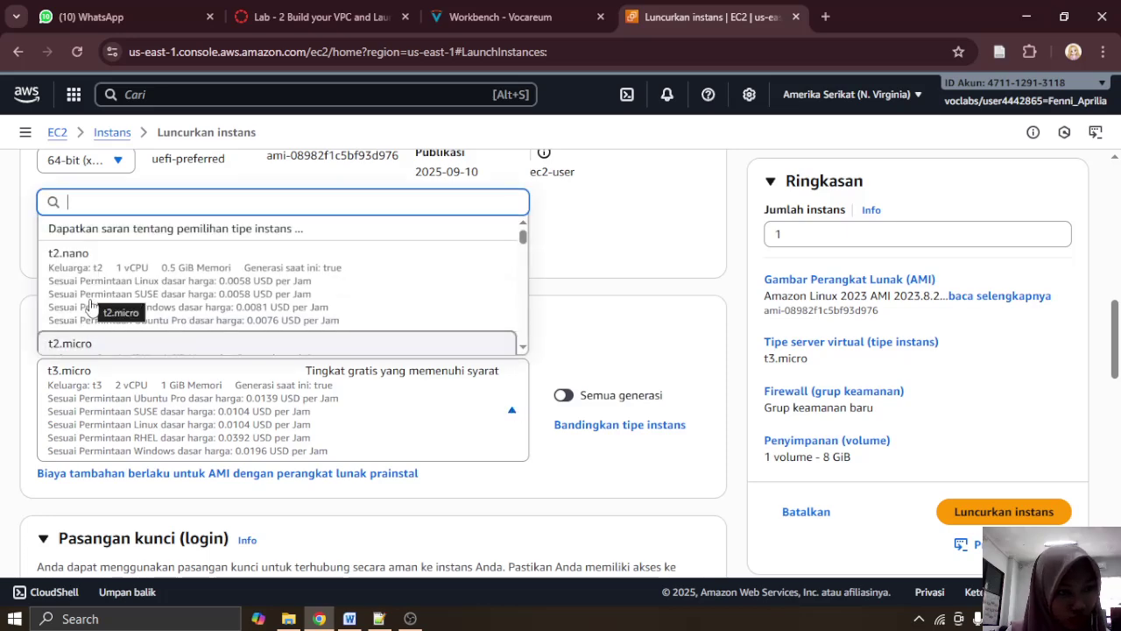
scroll(99, 306, "down", 3)
left_click(506, 16)
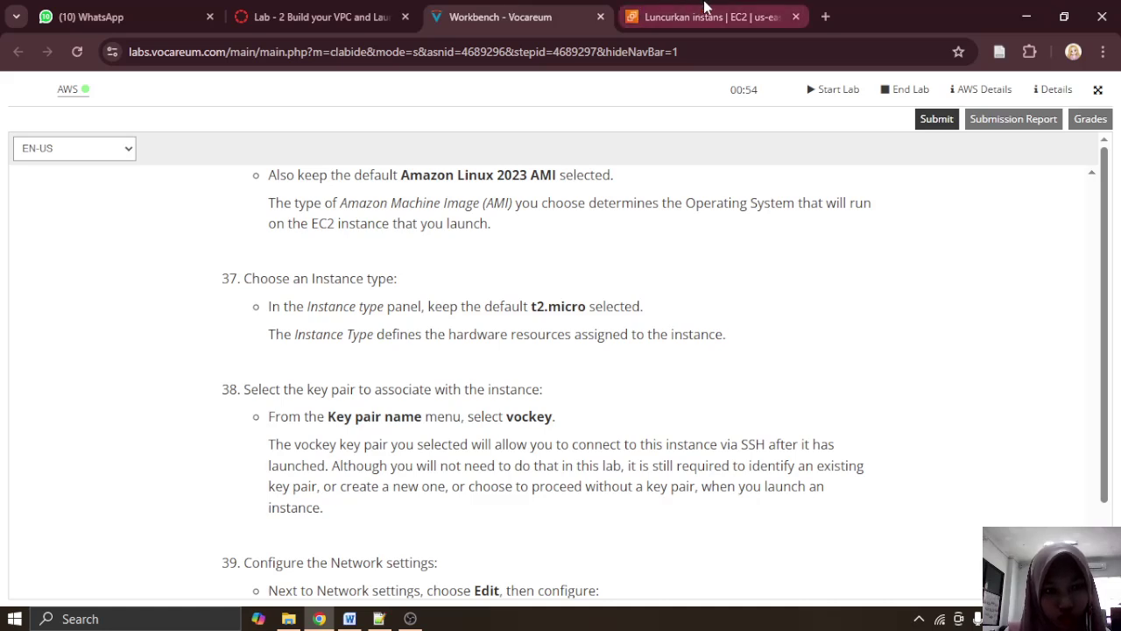
mouse_move(713, 7)
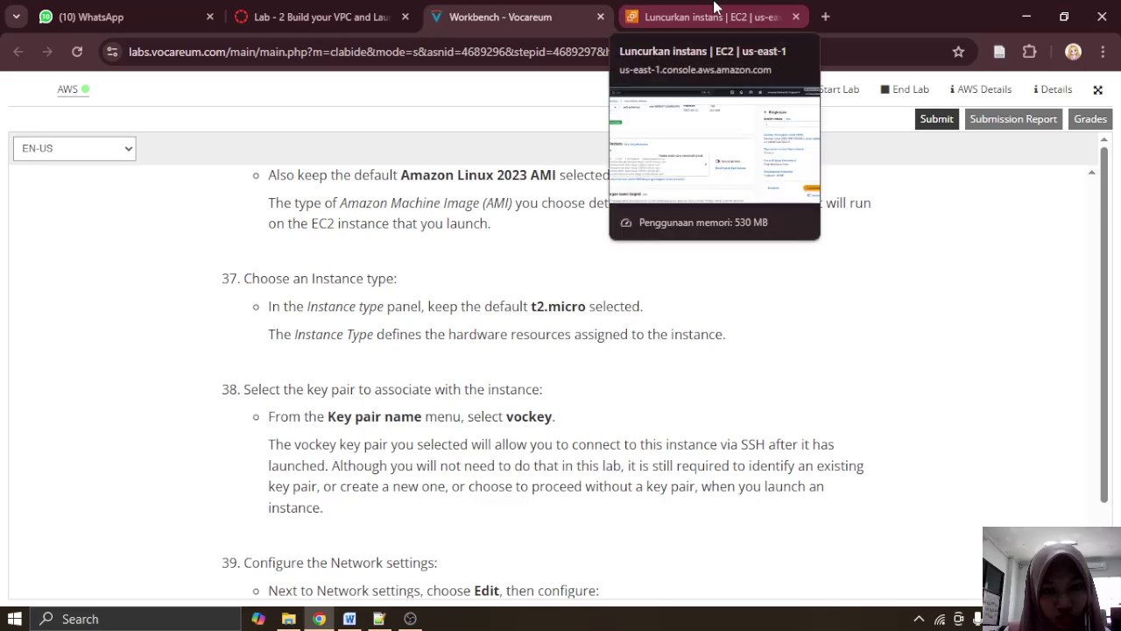
left_click(714, 11)
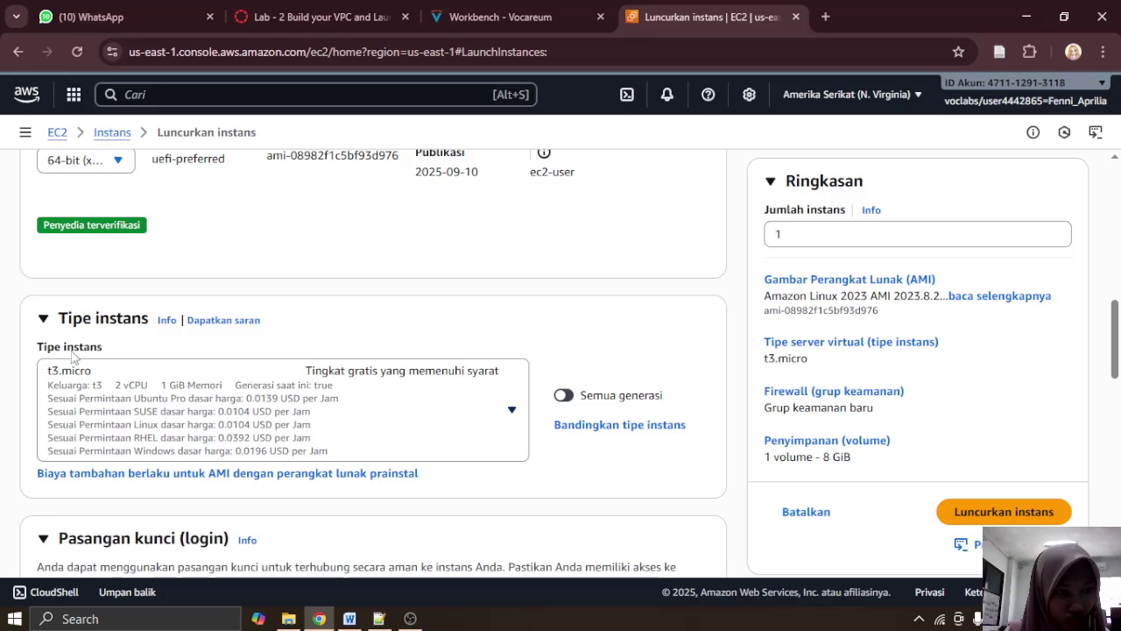
left_click(158, 366)
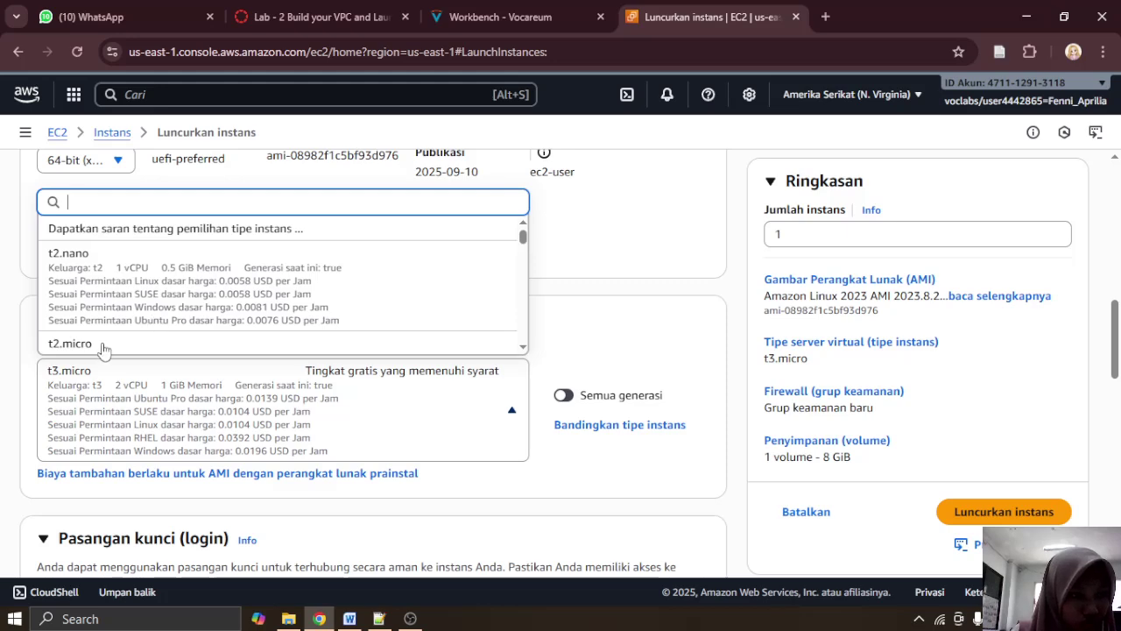
scroll(64, 351, "down", 5)
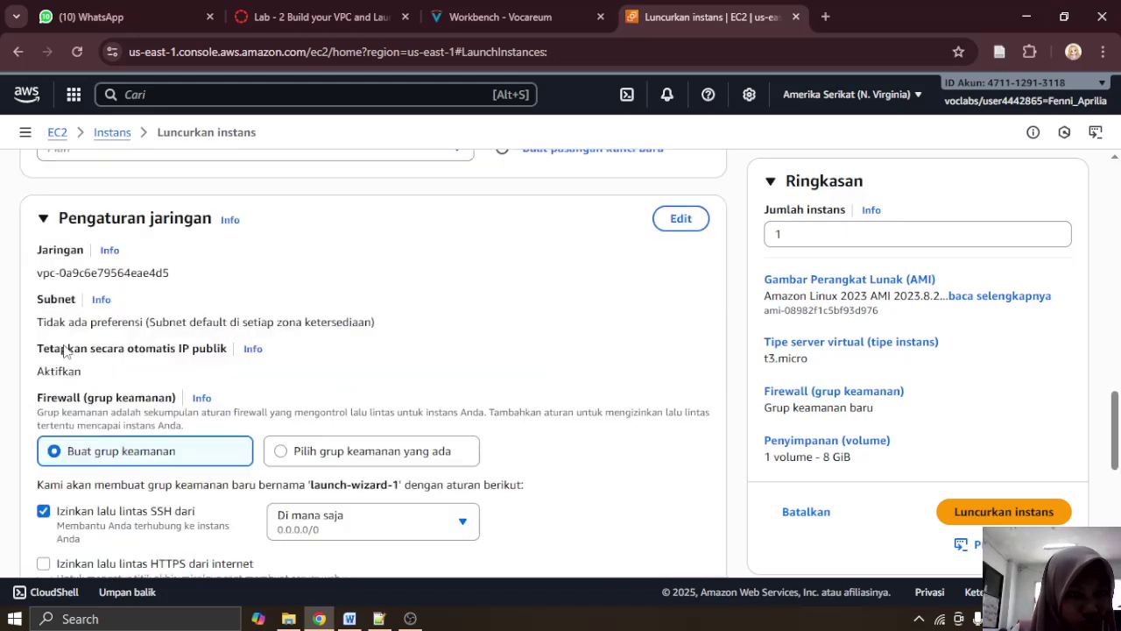
Step: Look through the key pair, network and storage sections of the launch form and recheck lab steps 37 and 38
scroll(274, 341, "down", 2)
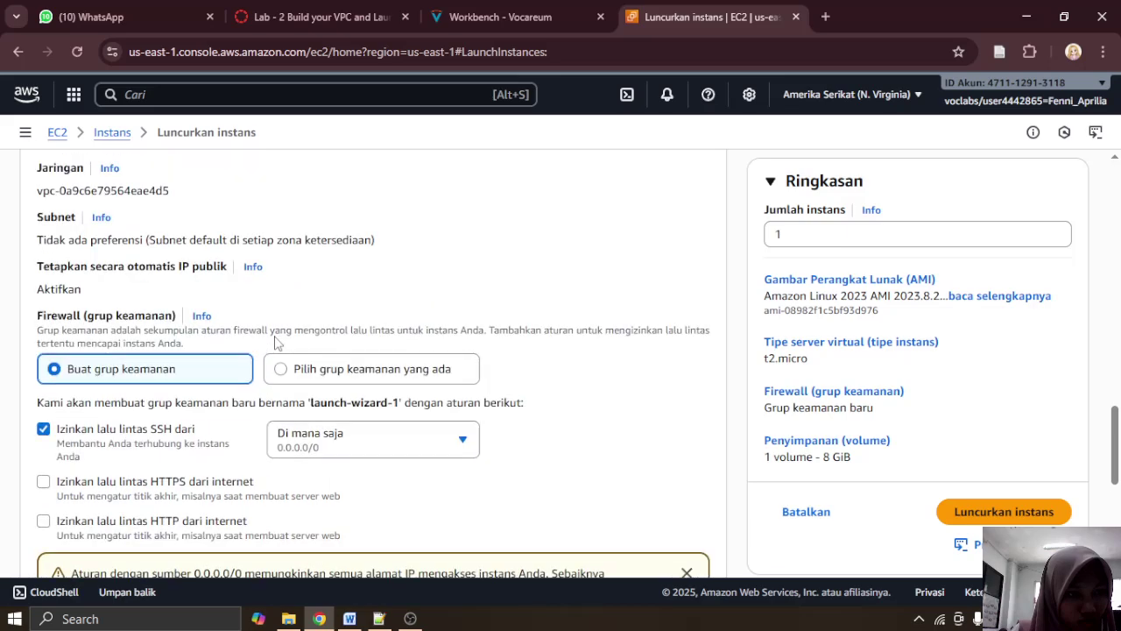
scroll(274, 342, "up", 5)
scroll(274, 342, "down", 8)
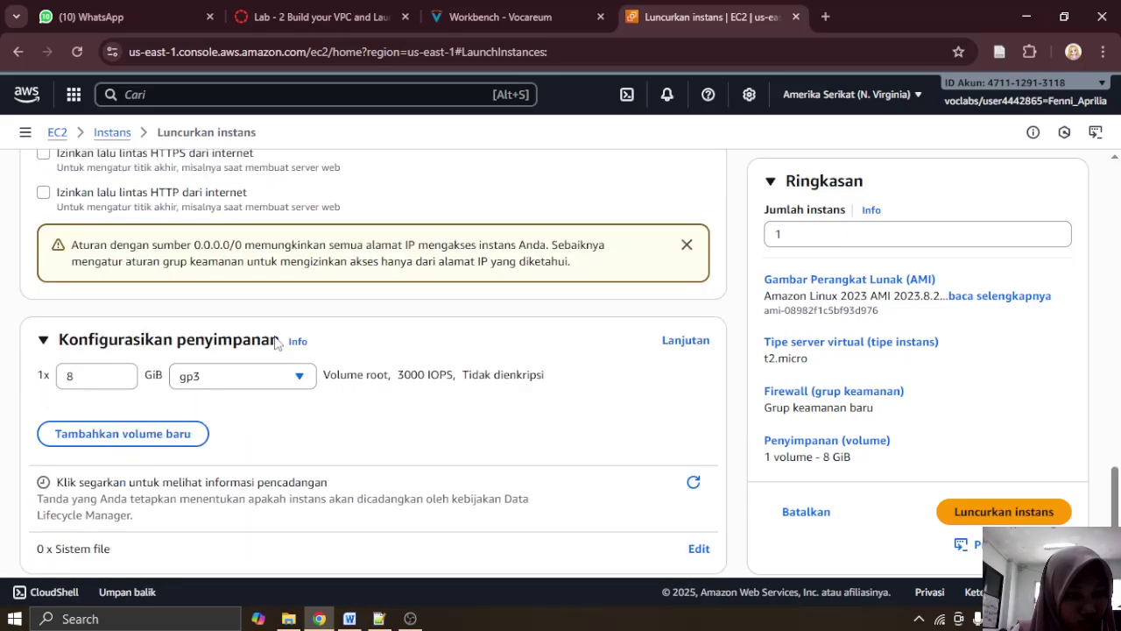
scroll(274, 341, "down", 1)
scroll(274, 341, "up", 9)
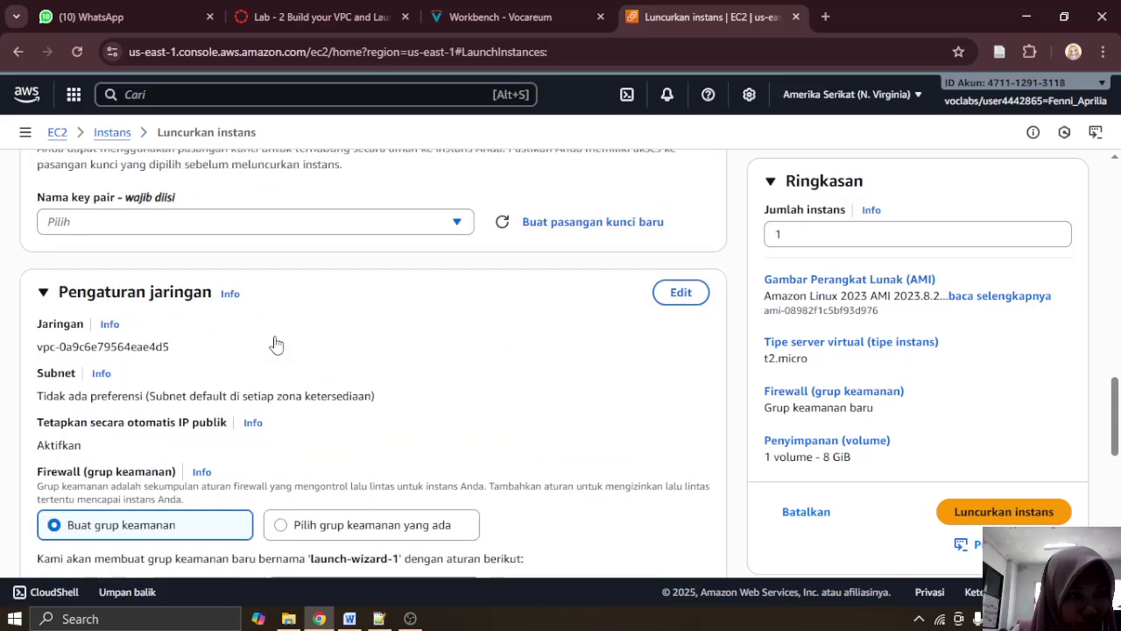
scroll(274, 341, "up", 3)
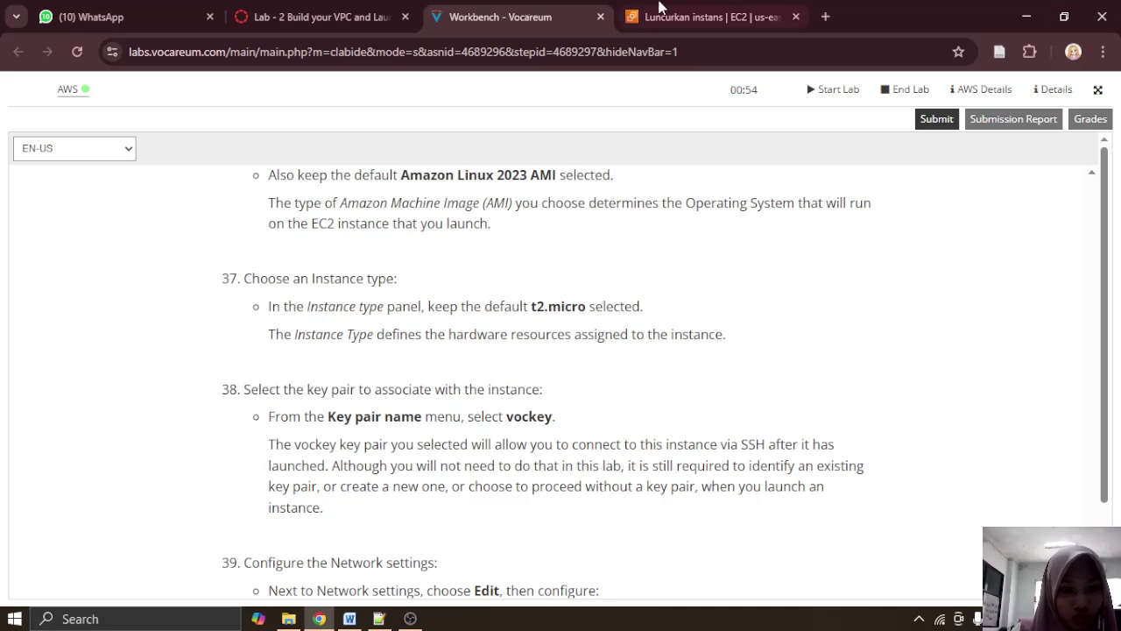
left_click(724, 7)
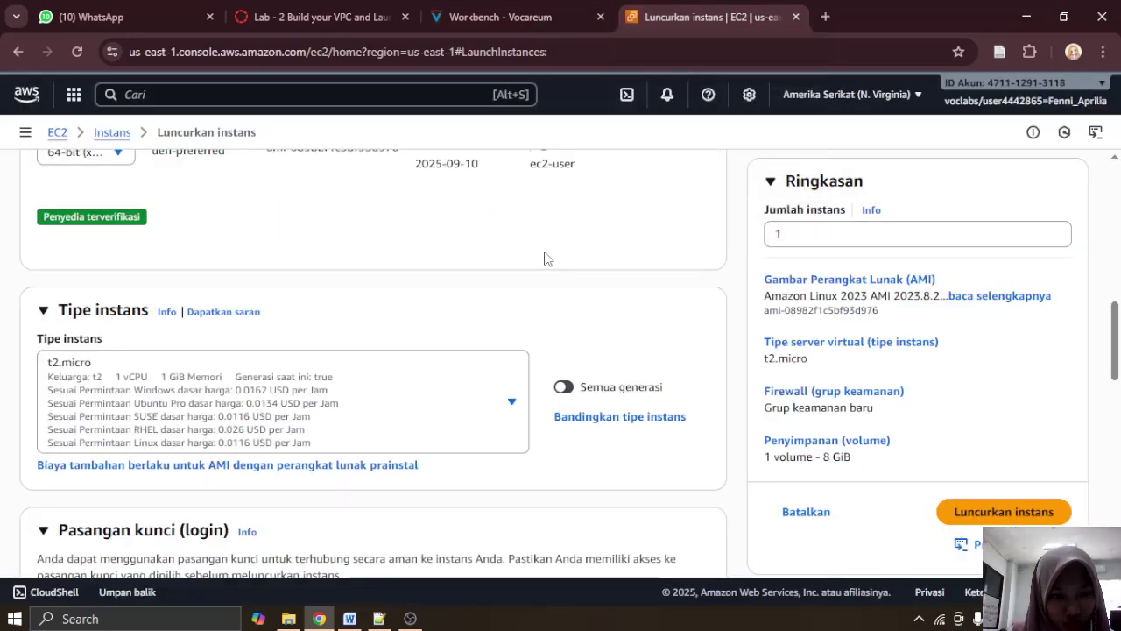
Step: Choose vockey as the instance's key pair, as lab step 38 requires
scroll(543, 259, "down", 2)
left_click(554, 8)
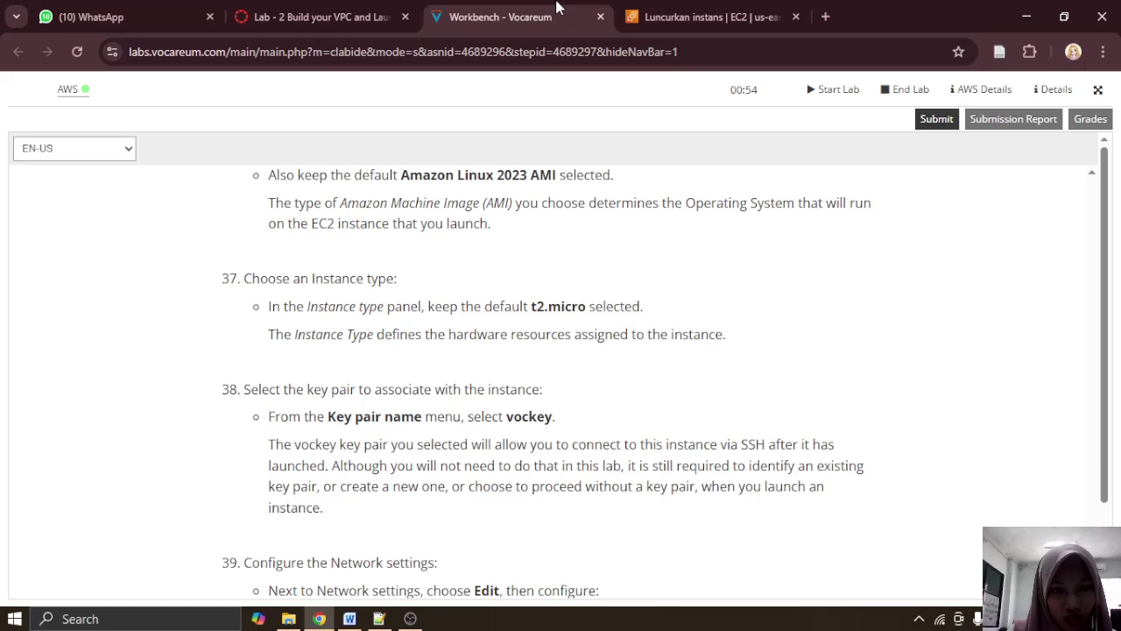
left_click(734, 21)
left_click(268, 468)
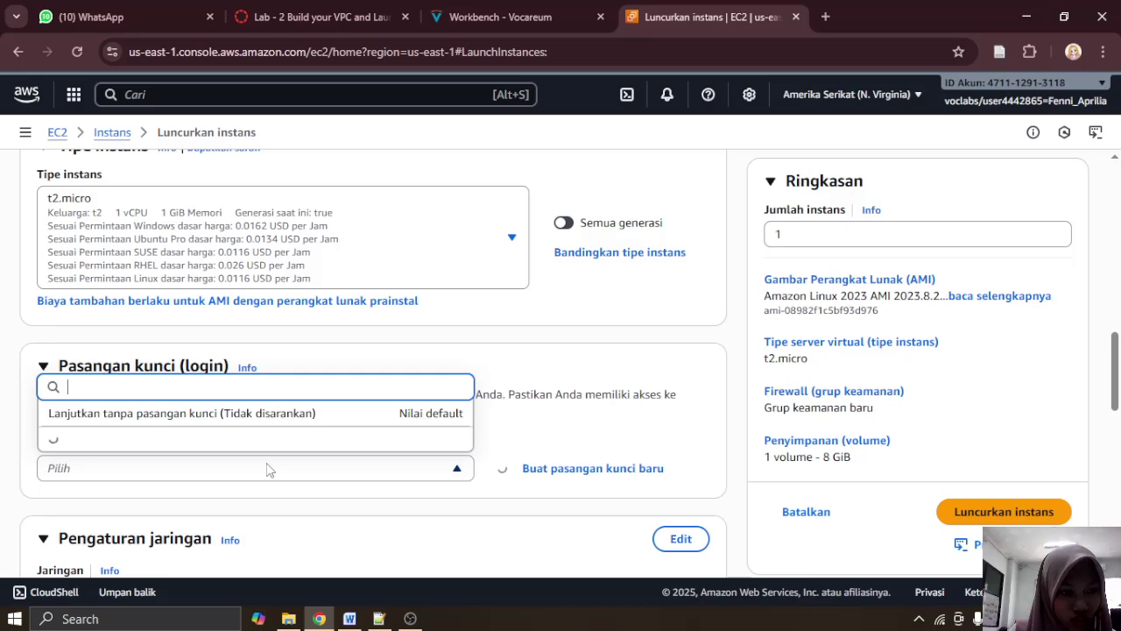
left_click(263, 442)
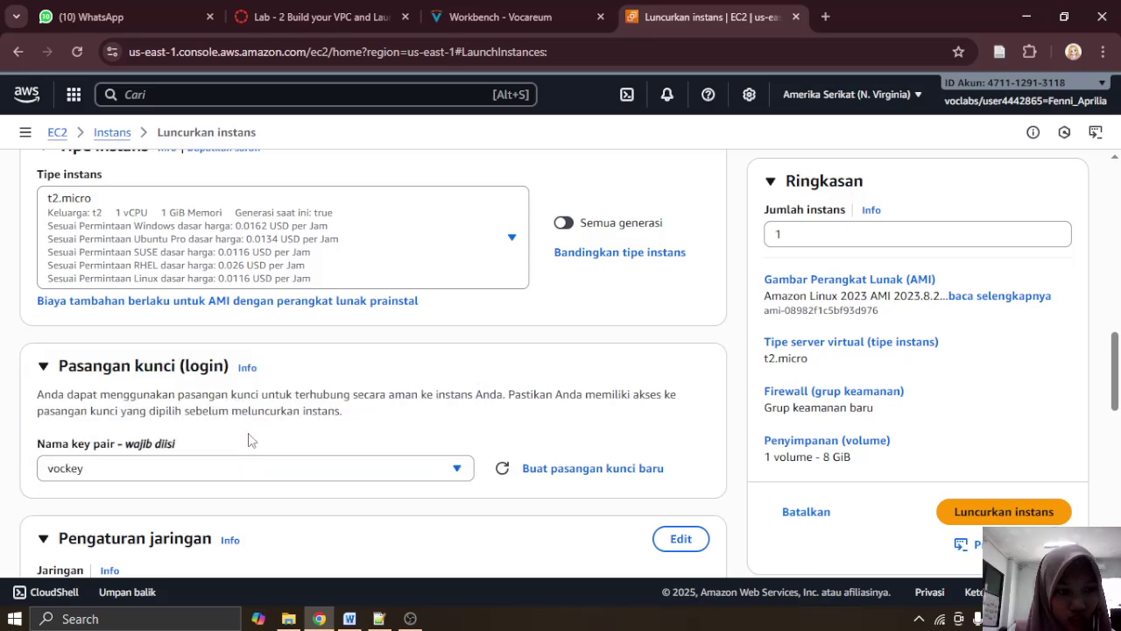
Step: Read lab step 39 on network settings and compare it with the network section of the launch form
left_click(537, 9)
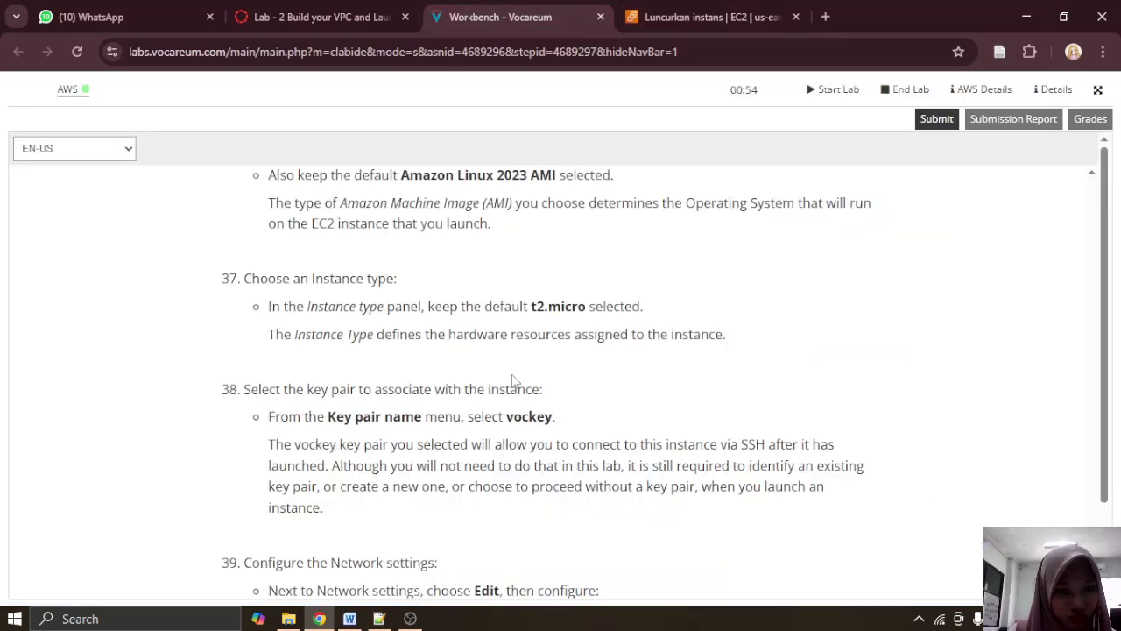
scroll(514, 381, "down", 4)
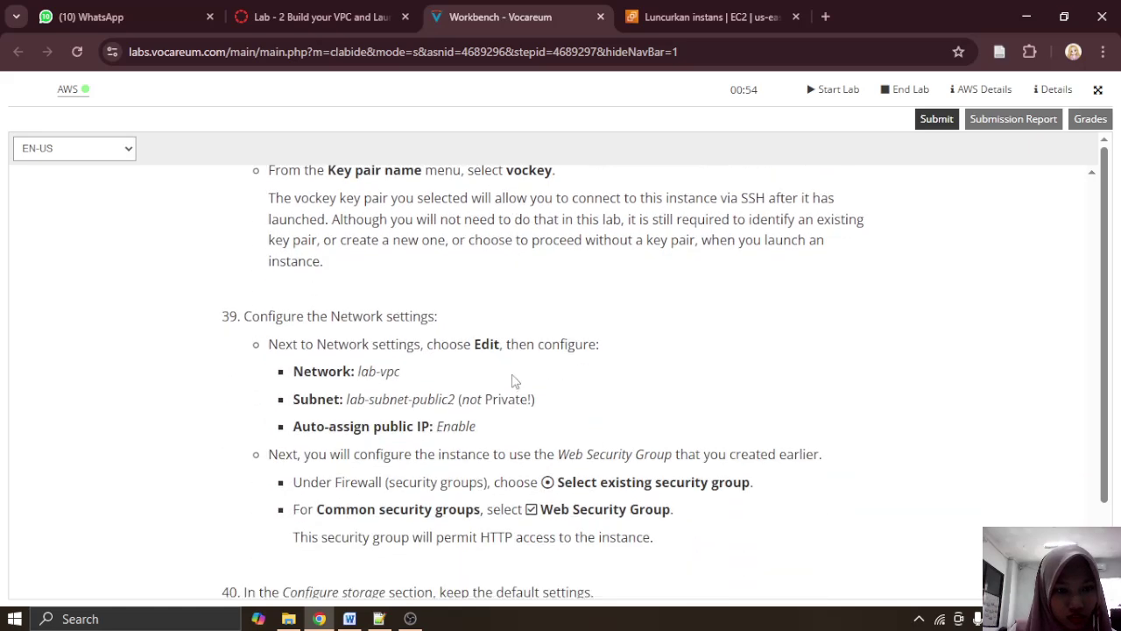
scroll(517, 303, "up", 1)
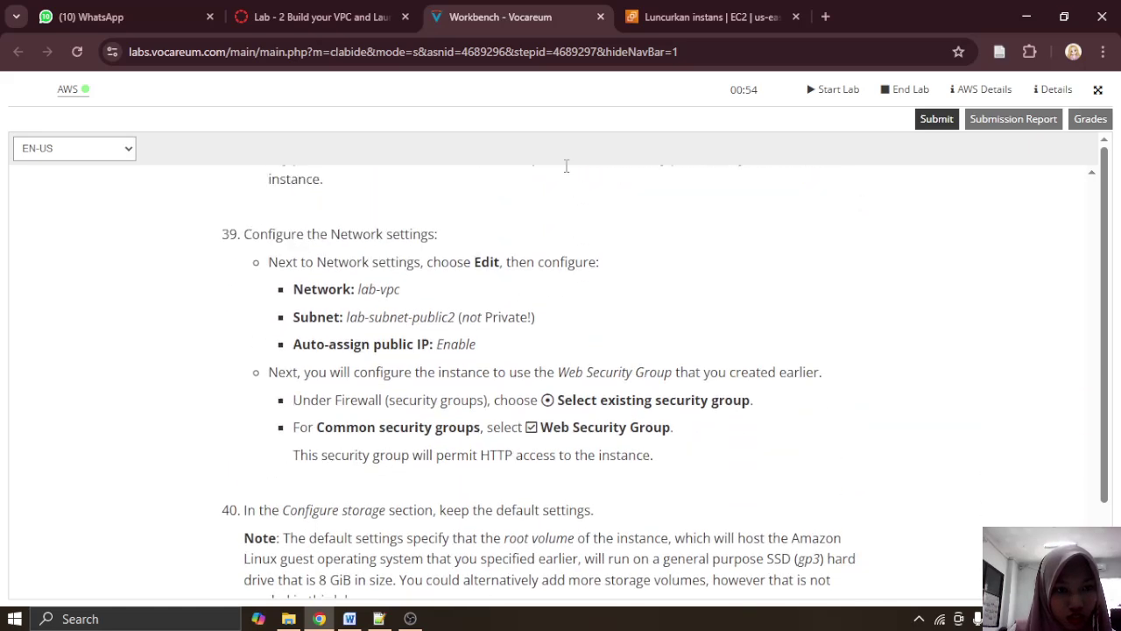
left_click(713, 13)
scroll(475, 417, "down", 3)
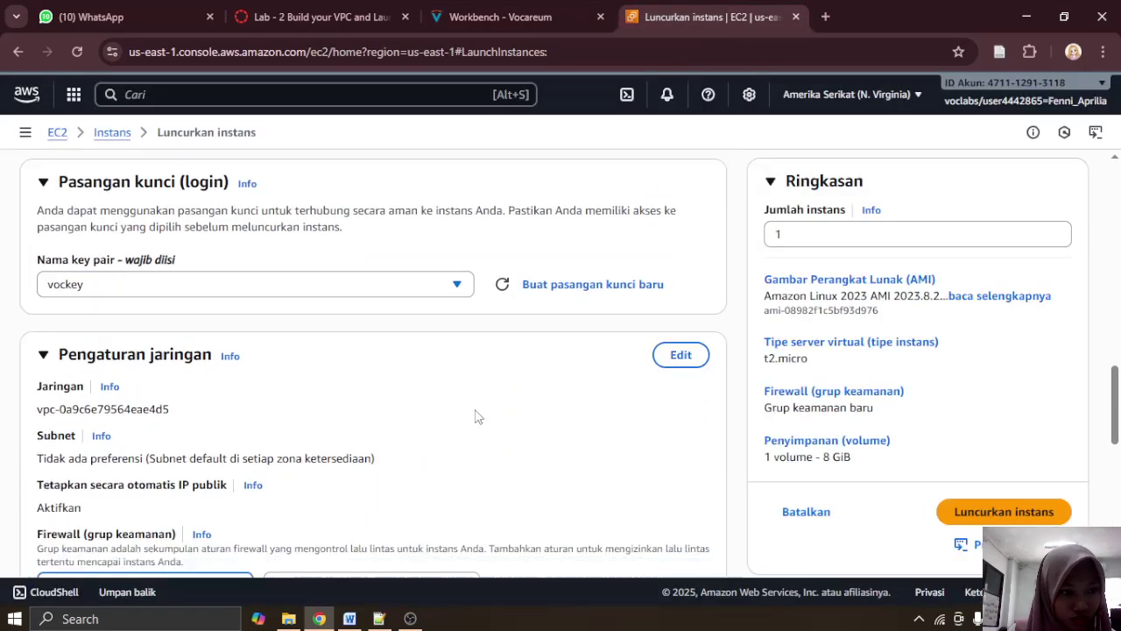
scroll(476, 416, "down", 3)
left_click(550, 9)
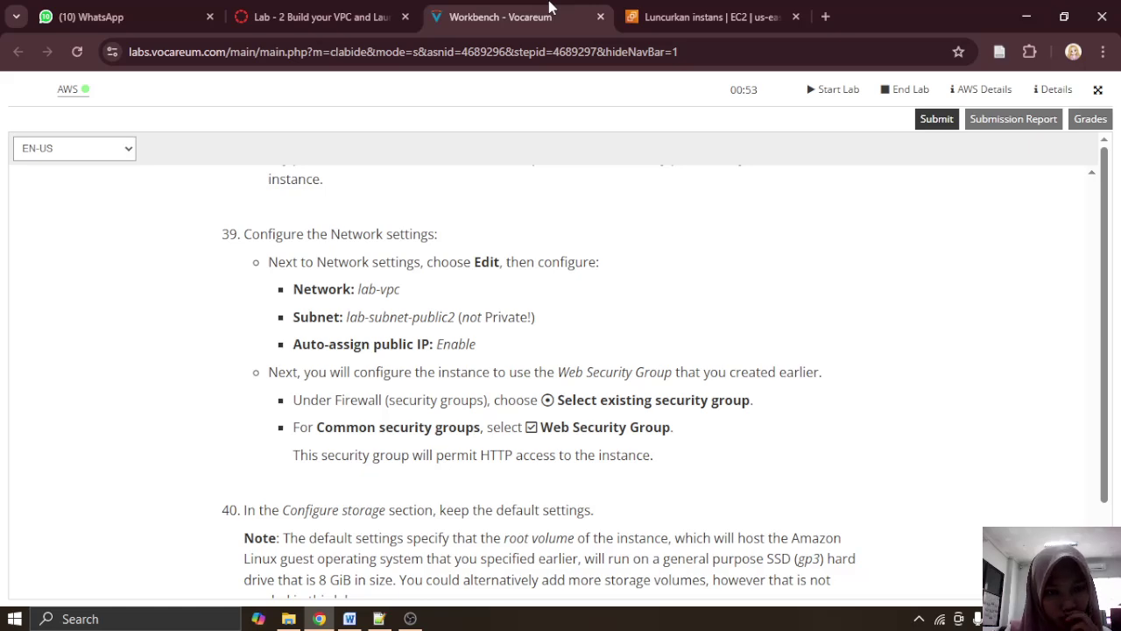
left_click(705, 16)
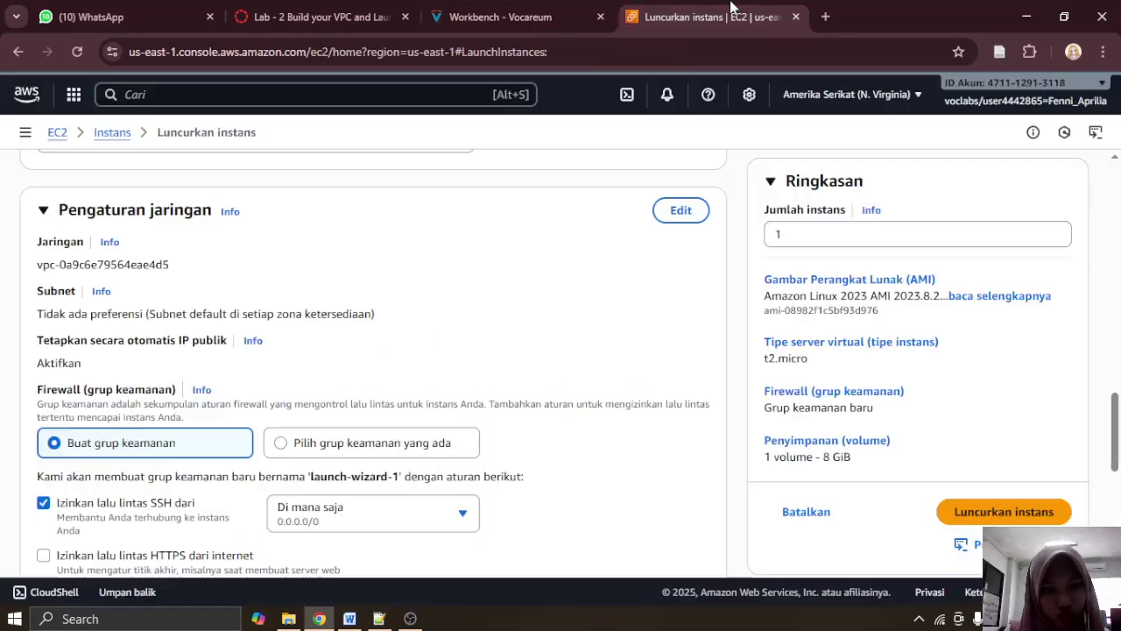
Step: Open the network settings for editing, set the VPC to lab-vpc (vpc-0ccef61e8cc431aa7), and check against lab step 39
left_click(682, 211)
left_click(550, 9)
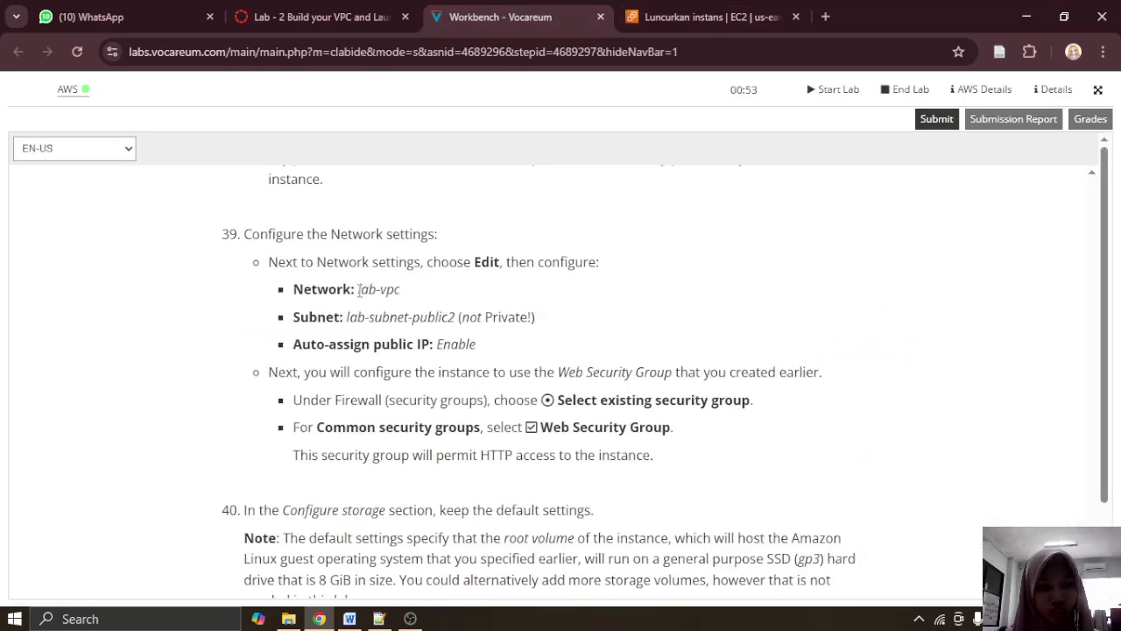
left_click(705, 16)
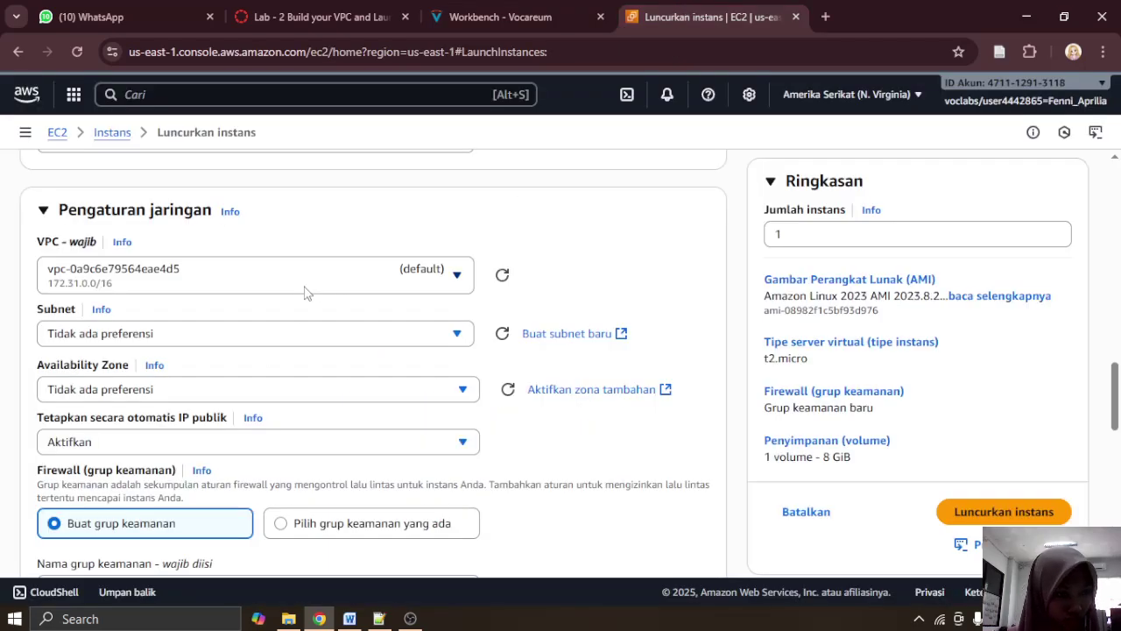
scroll(288, 313, "down", 1)
scroll(288, 313, "up", 1)
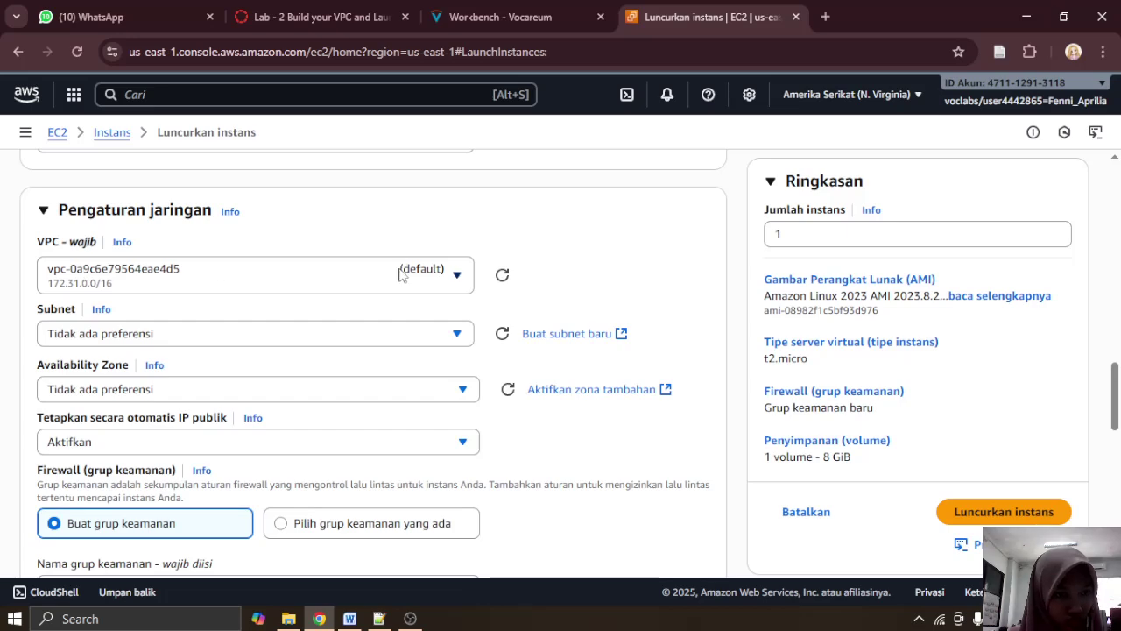
left_click(382, 288)
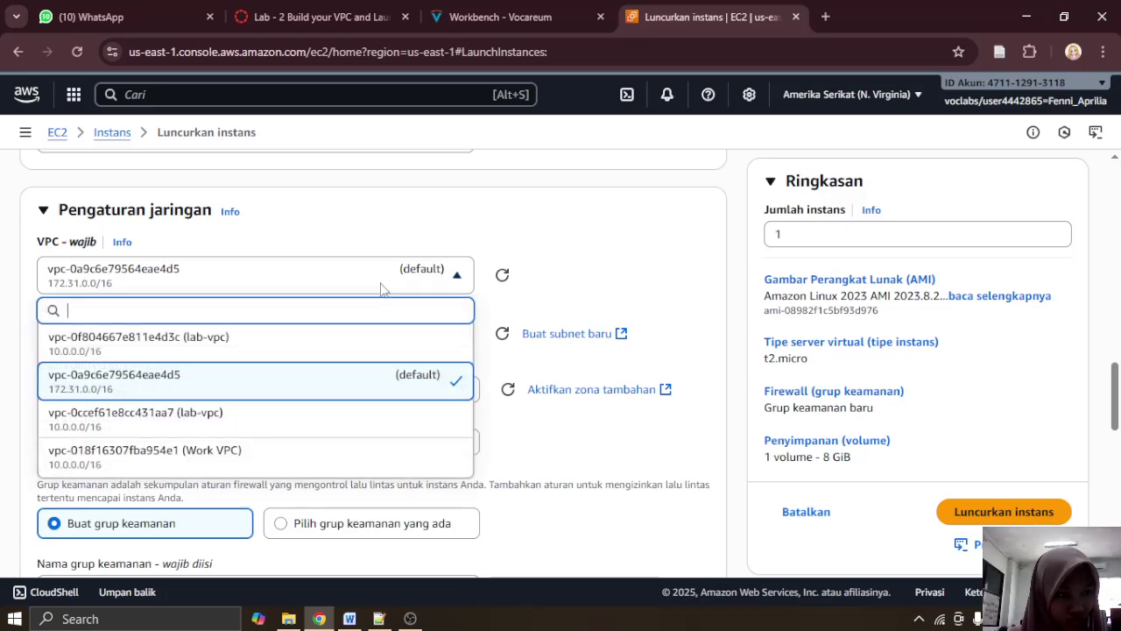
left_click(360, 412)
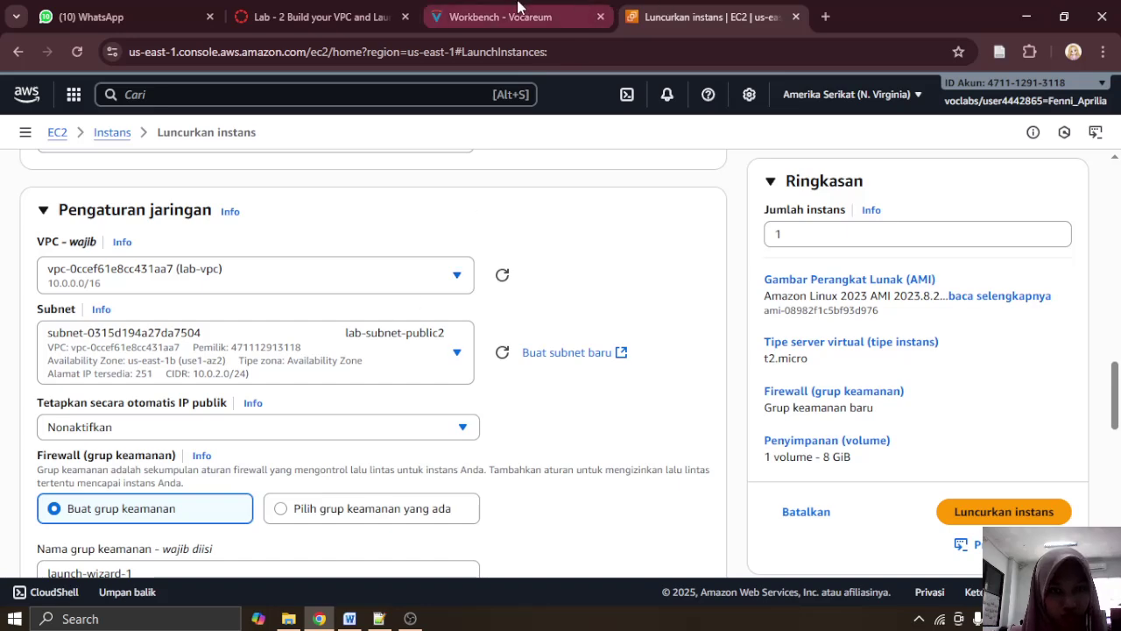
left_click(514, 9)
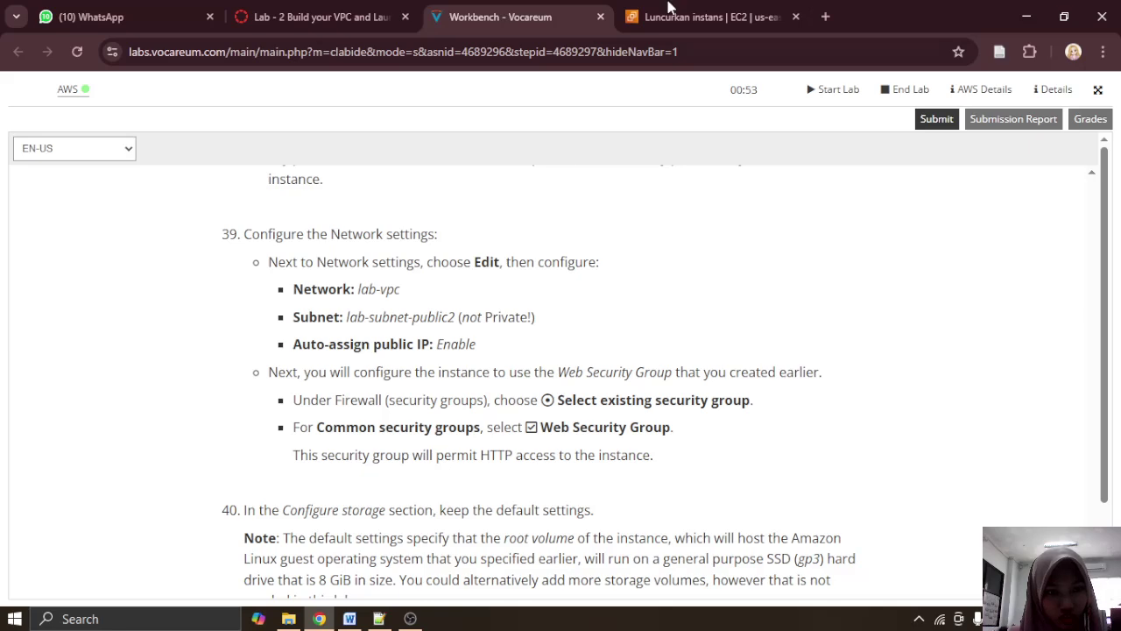
Step: Check the subnet selection in the launch form against lab step 39, which calls for lab-subnet-public2
left_click(694, 7)
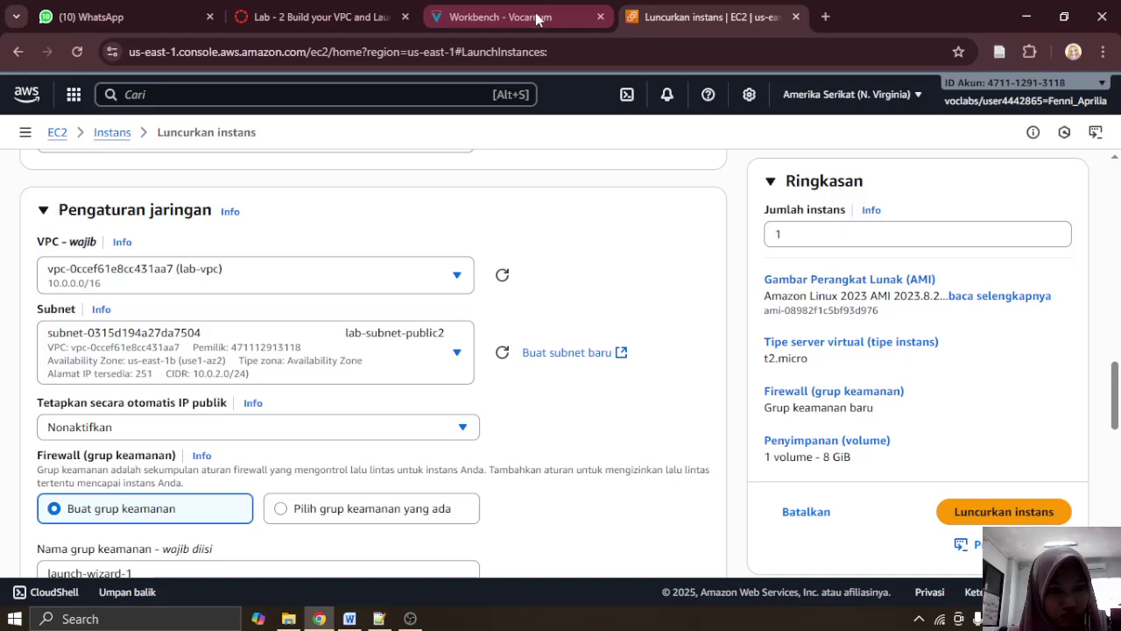
left_click(401, 362)
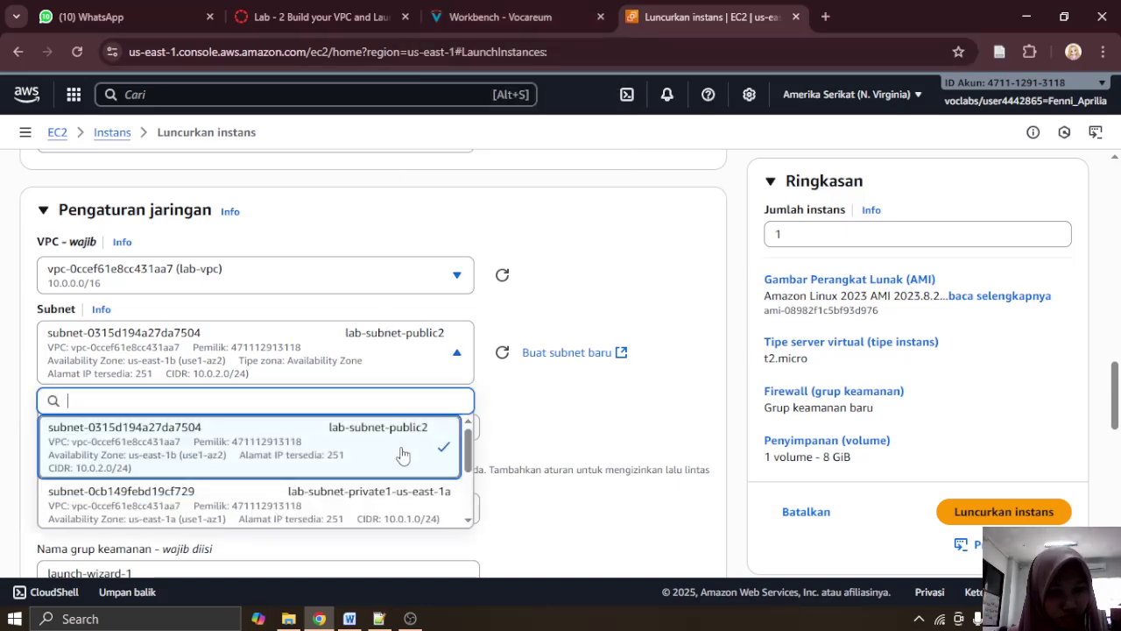
left_click(555, 7)
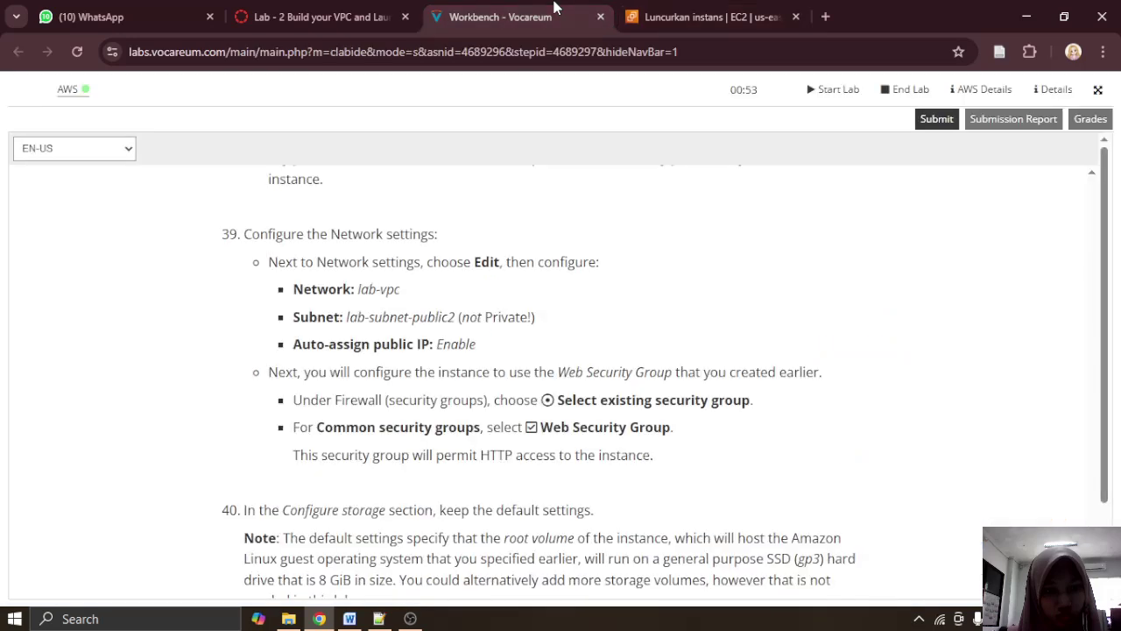
left_click(735, 9)
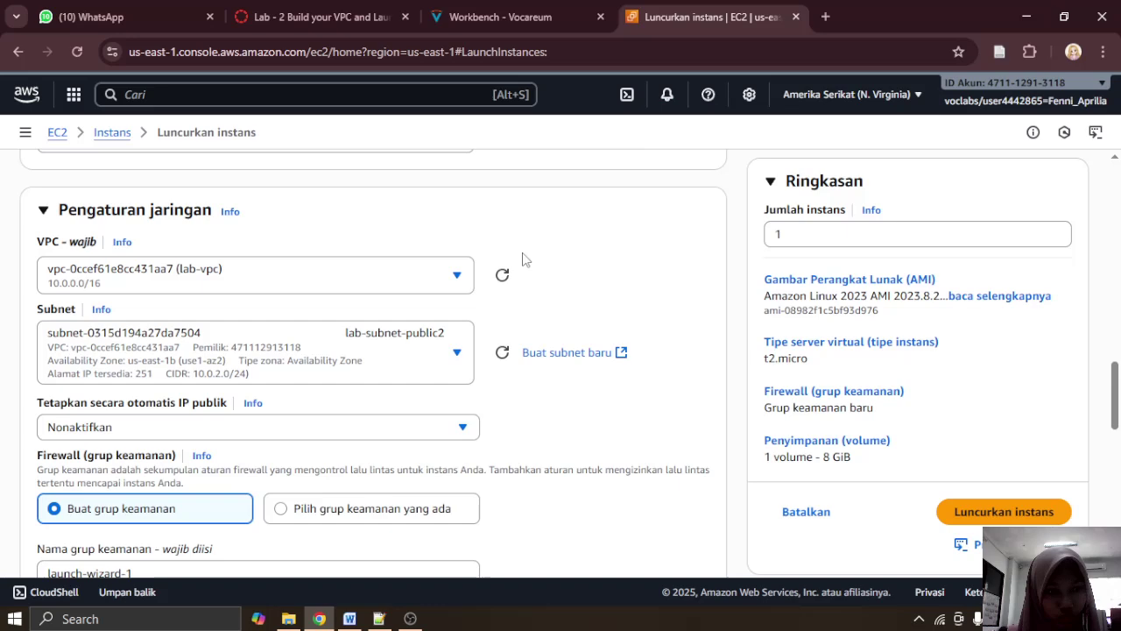
Step: Recheck lab step 39 and enable automatic public IP assignment (Aktifkan) in the instance's network settings
scroll(458, 293, "down", 1)
left_click(347, 351)
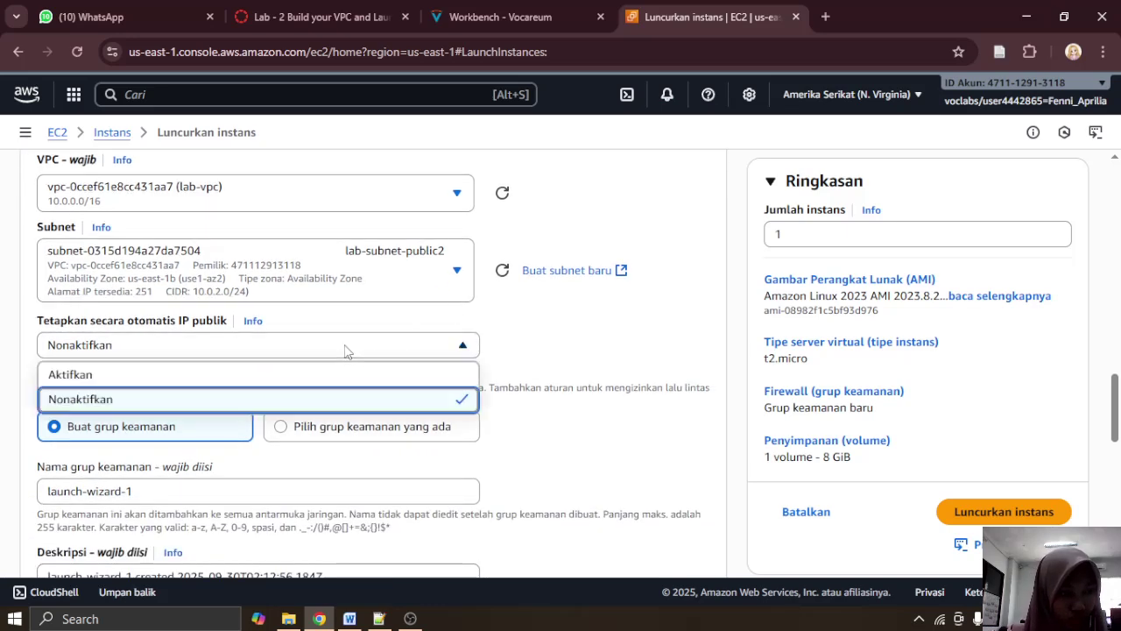
left_click(347, 351)
left_click(560, 9)
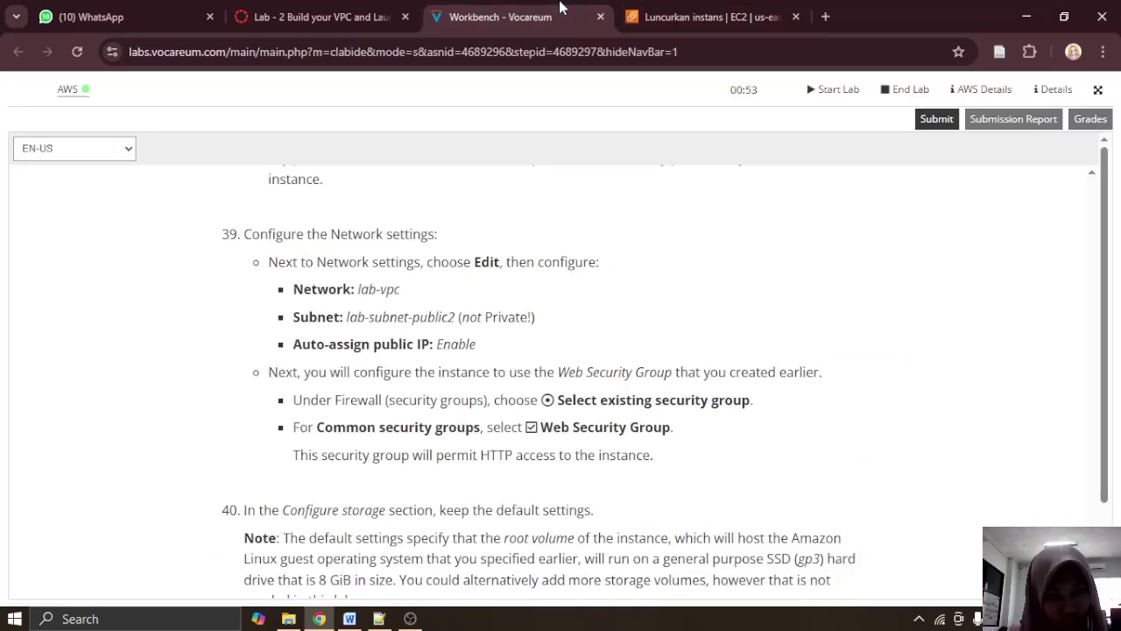
left_click(714, 9)
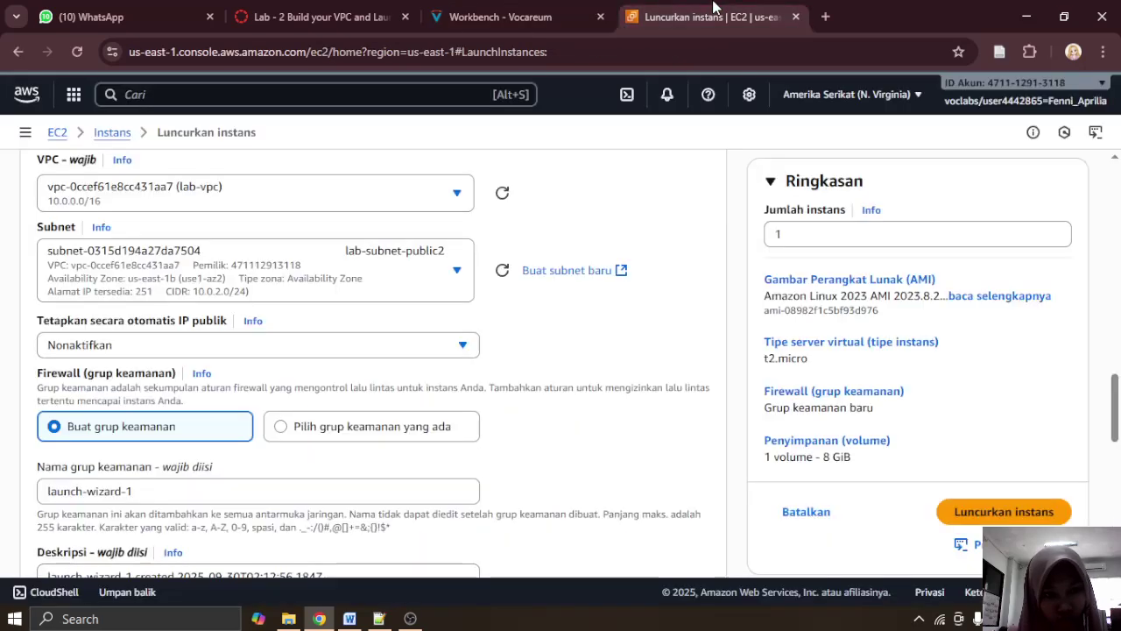
scroll(383, 305, "down", 1)
scroll(383, 302, "down", 1)
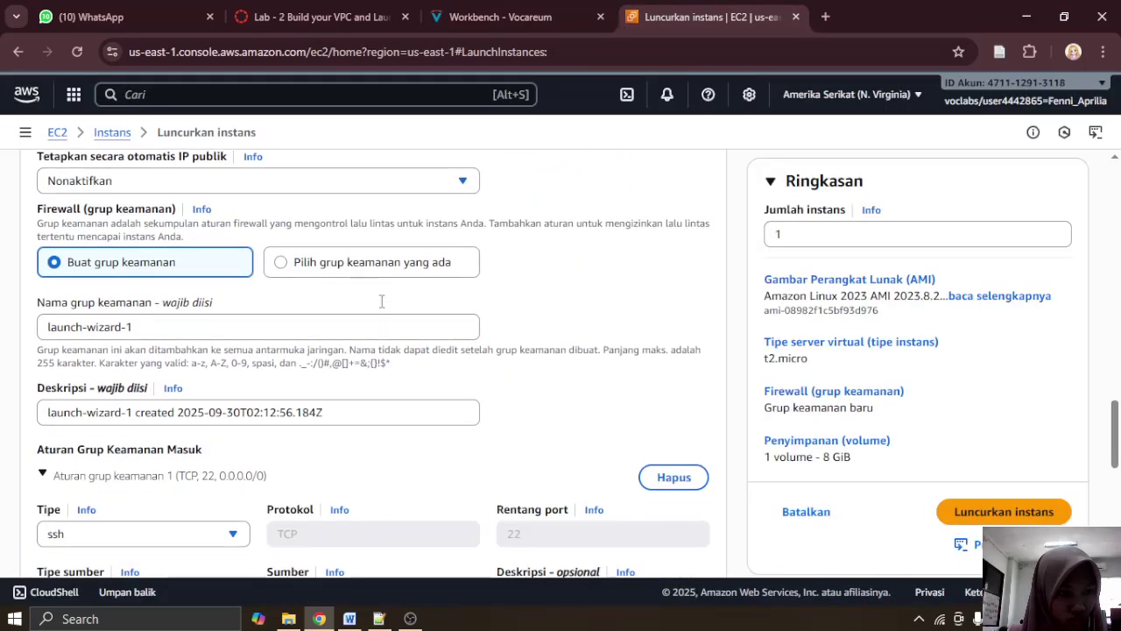
scroll(383, 302, "up", 1)
left_click(359, 267)
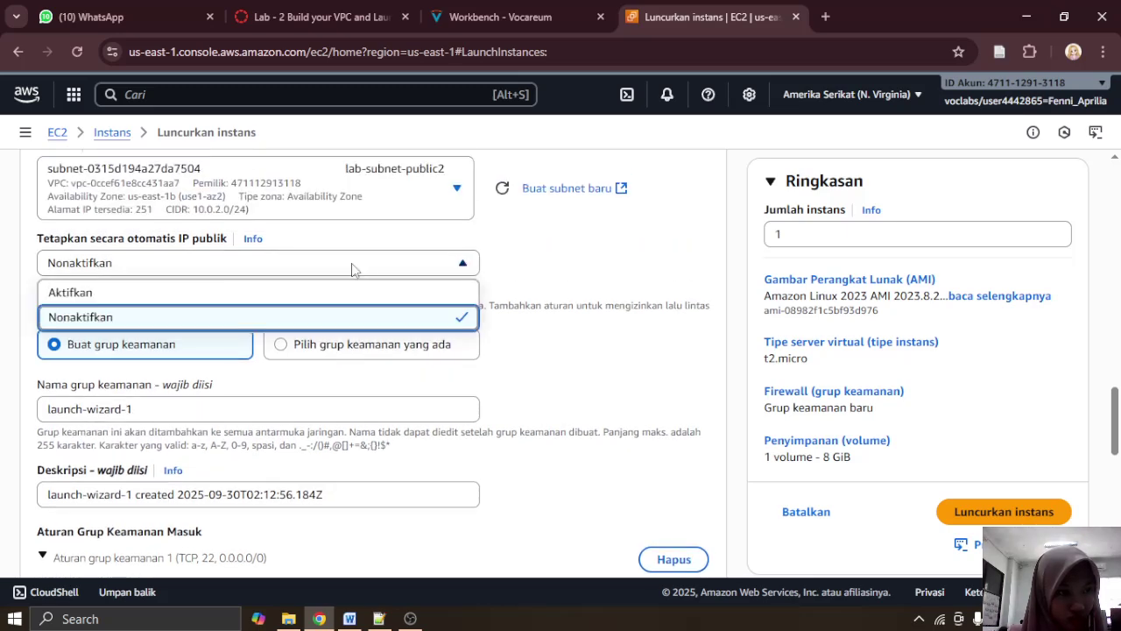
left_click(362, 290)
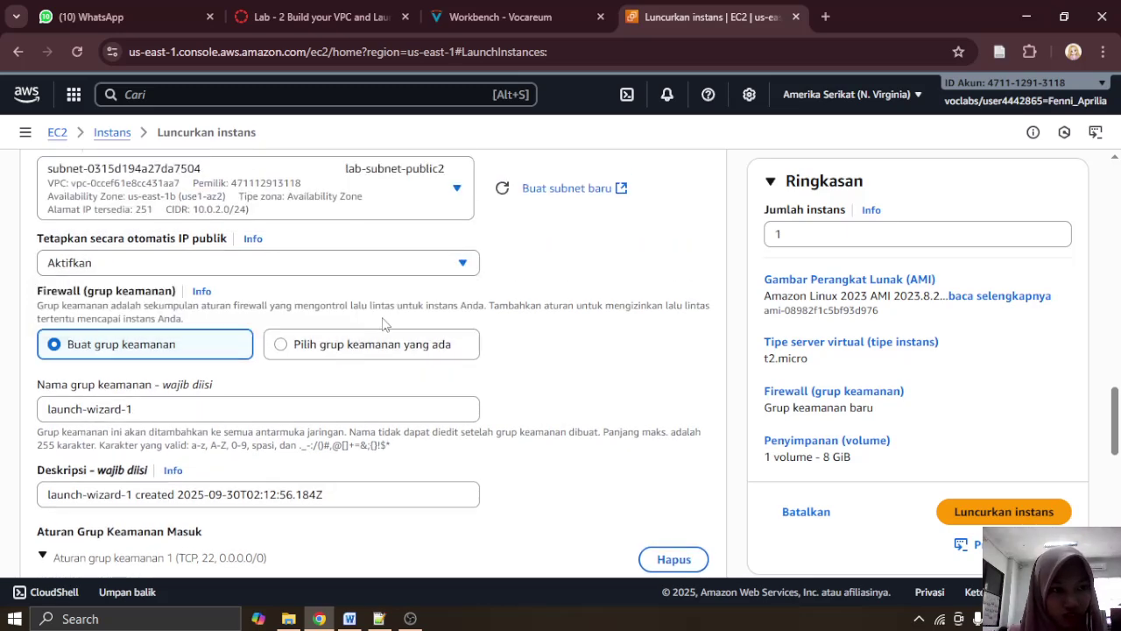
Step: Read the firewall instructions in lab step 39 and look through the security group and storage sections of the launch form
left_click(500, 17)
scroll(624, 230, "down", 1)
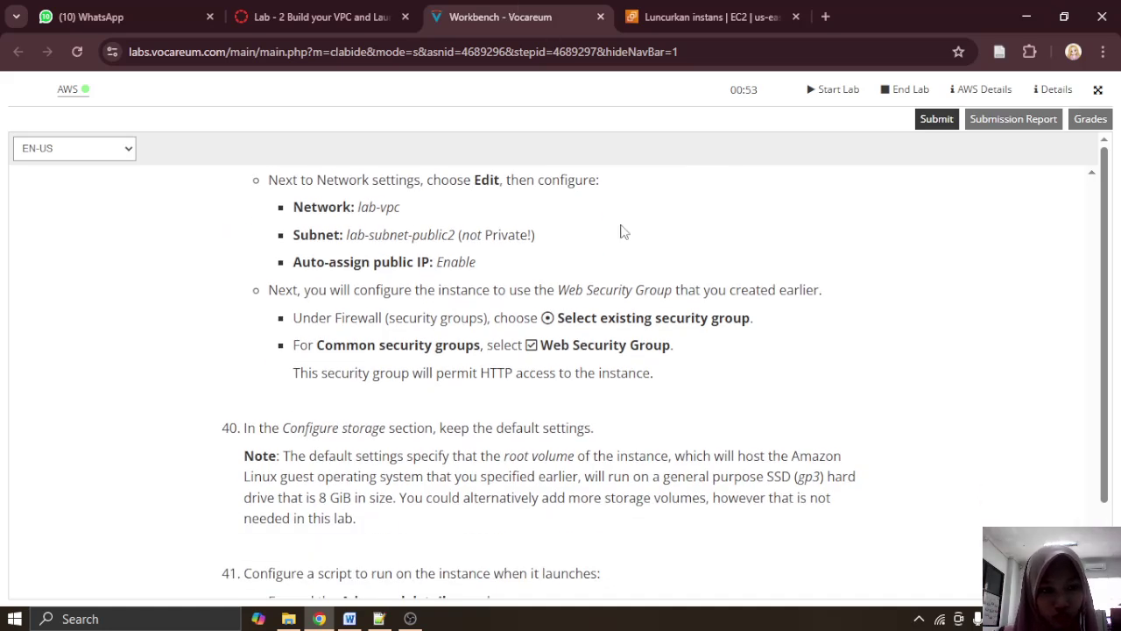
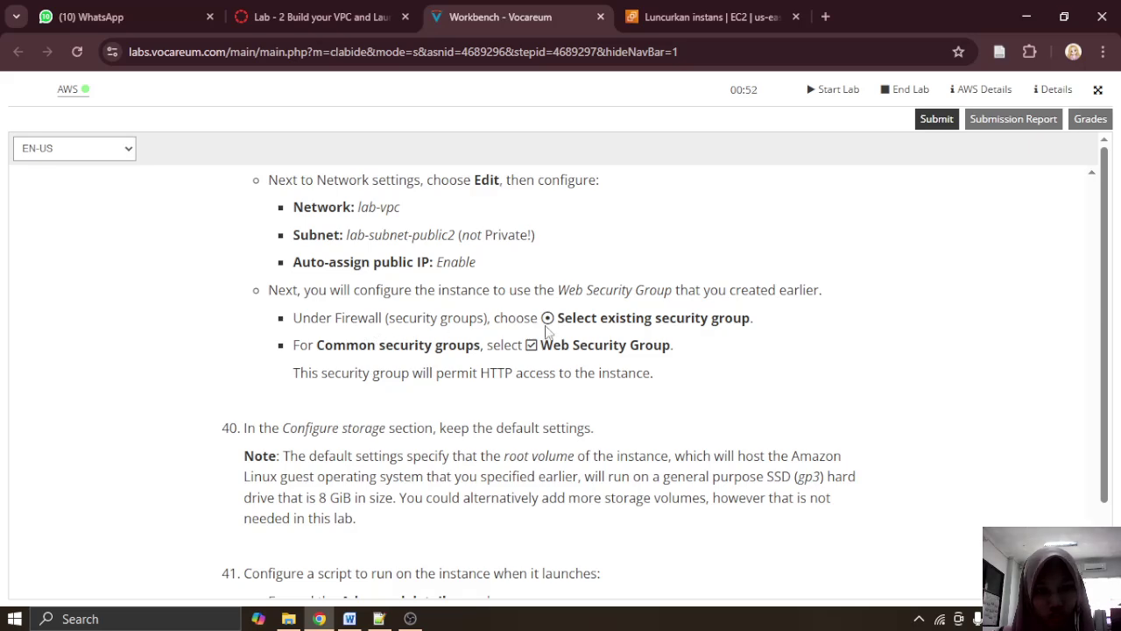
left_click(692, 7)
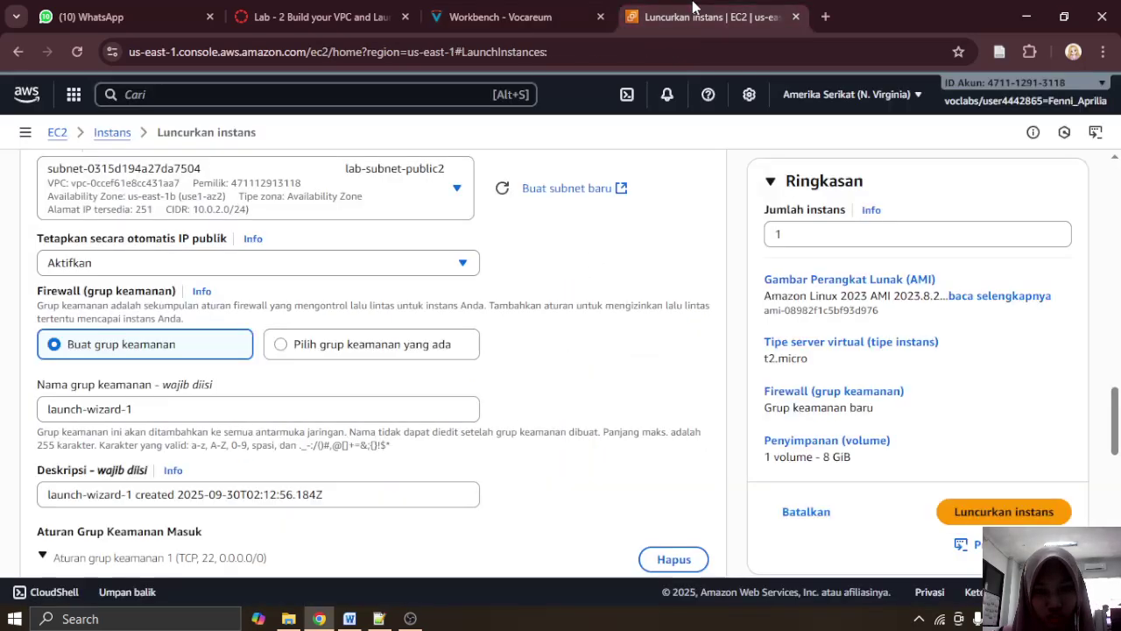
scroll(463, 308, "down", 3)
scroll(462, 308, "down", 2)
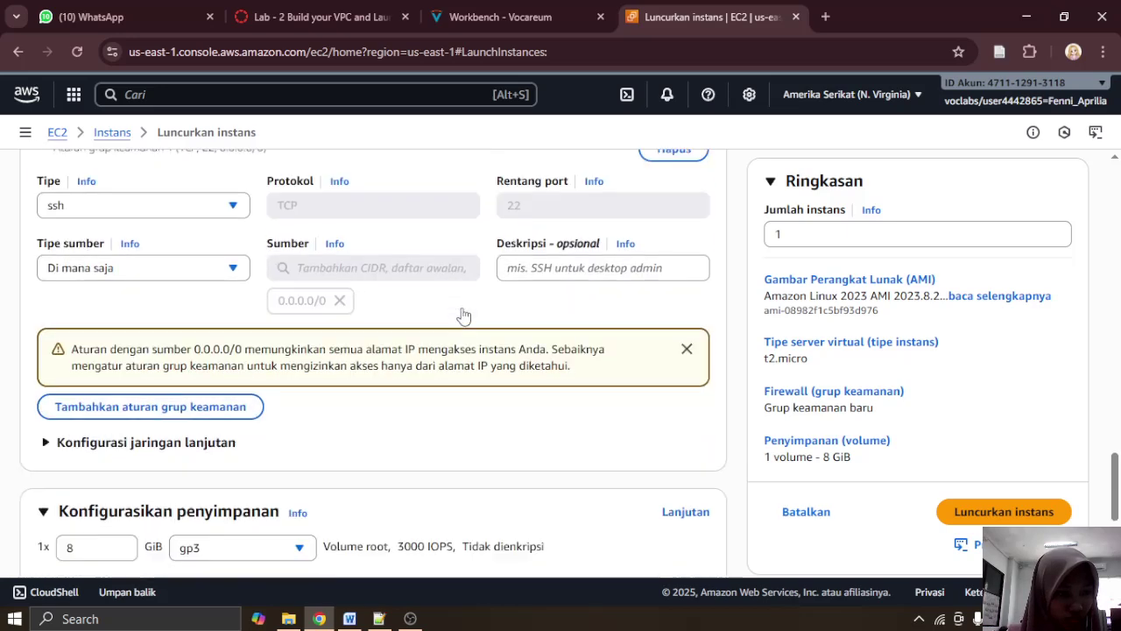
scroll(463, 311, "down", 4)
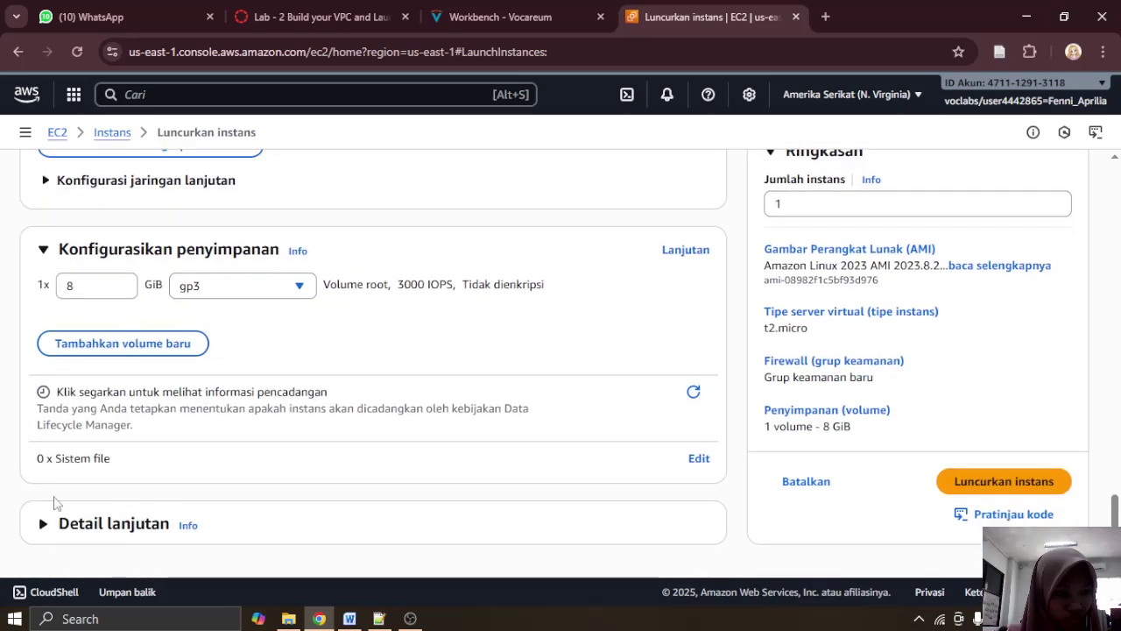
Step: Expand the advanced details (Detail lanjutan) of the launch form and look through them down to the user data field
left_click(42, 523)
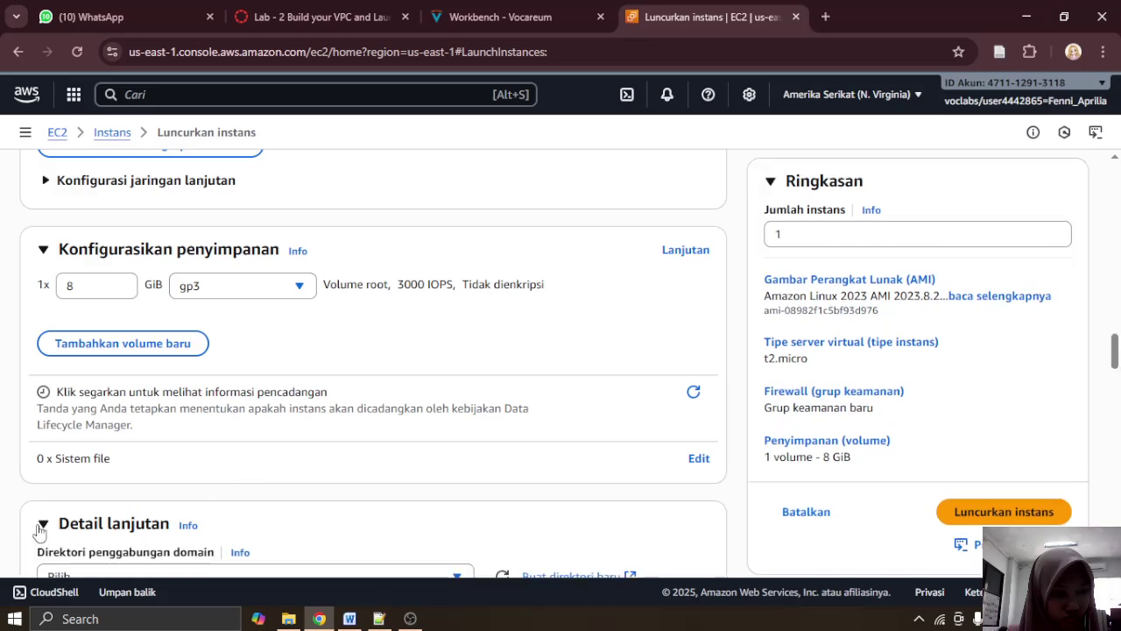
scroll(258, 485, "down", 8)
scroll(258, 485, "down", 15)
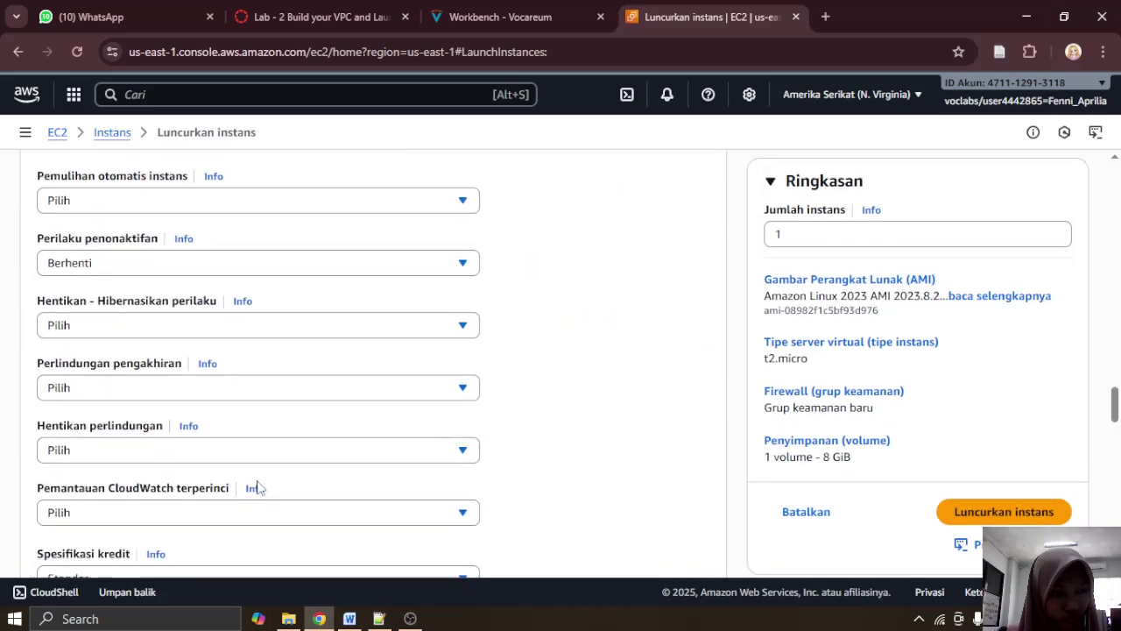
scroll(257, 485, "down", 3)
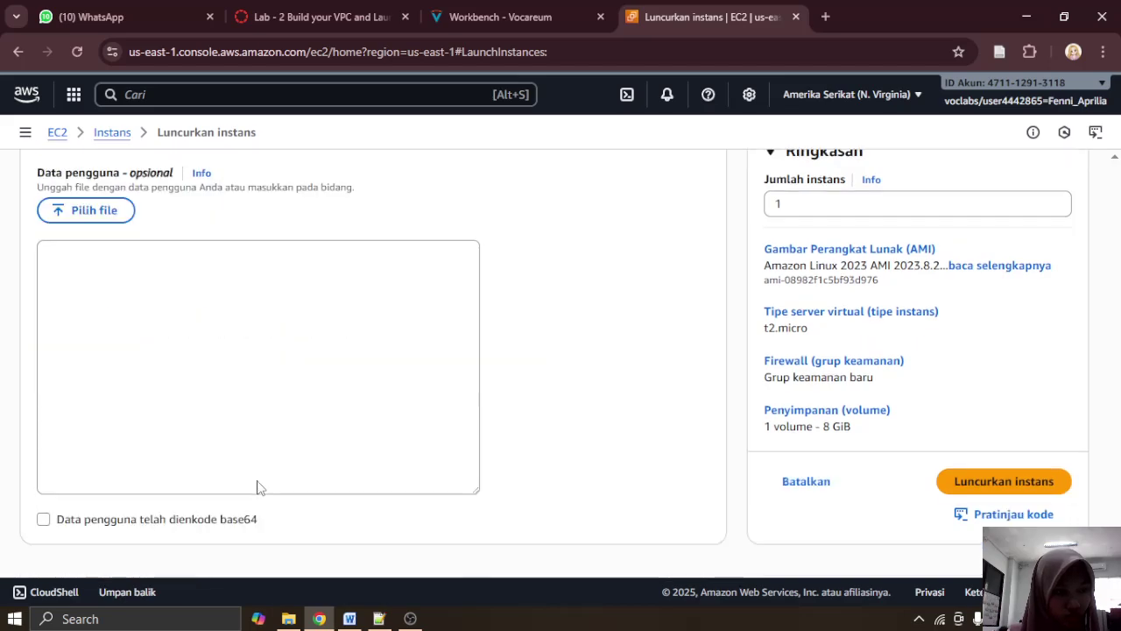
Step: Review the storage, inbound security group rule and network sections of the launch form, ending at the firewall options
scroll(257, 485, "up", 12)
scroll(329, 461, "up", 20)
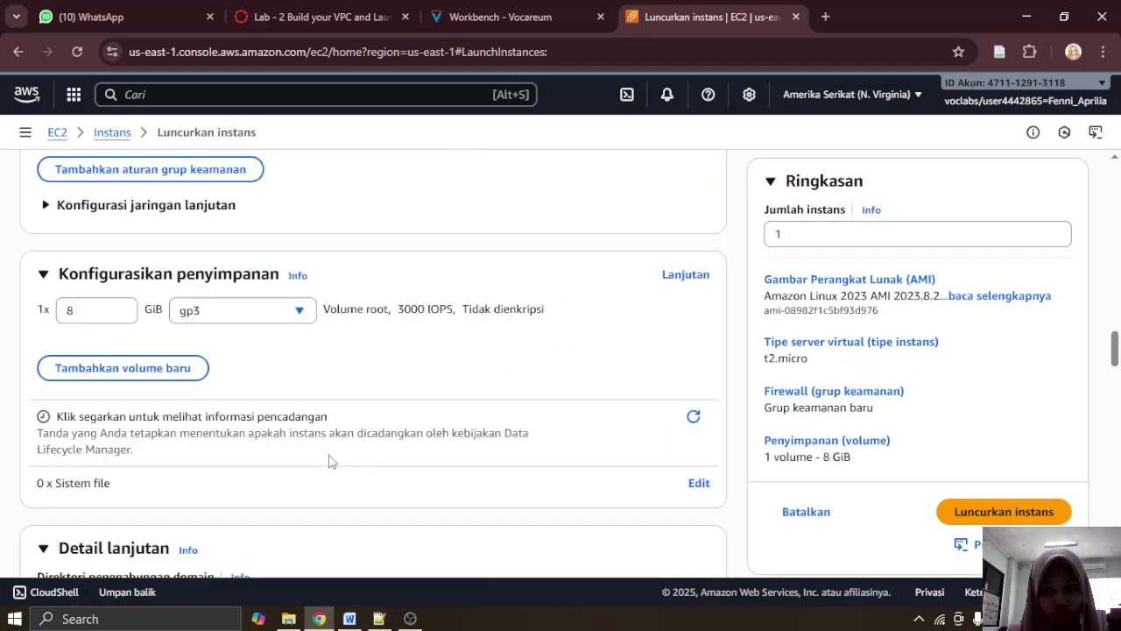
scroll(330, 461, "down", 3)
scroll(329, 462, "down", 2)
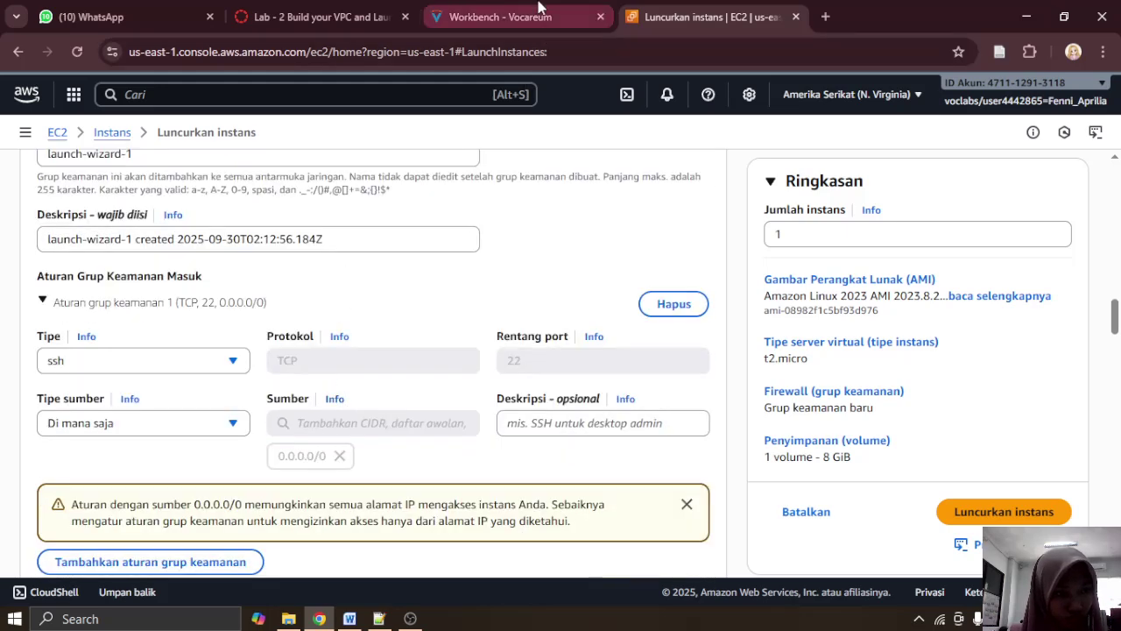
scroll(538, 273, "down", 3)
scroll(538, 273, "down", 2)
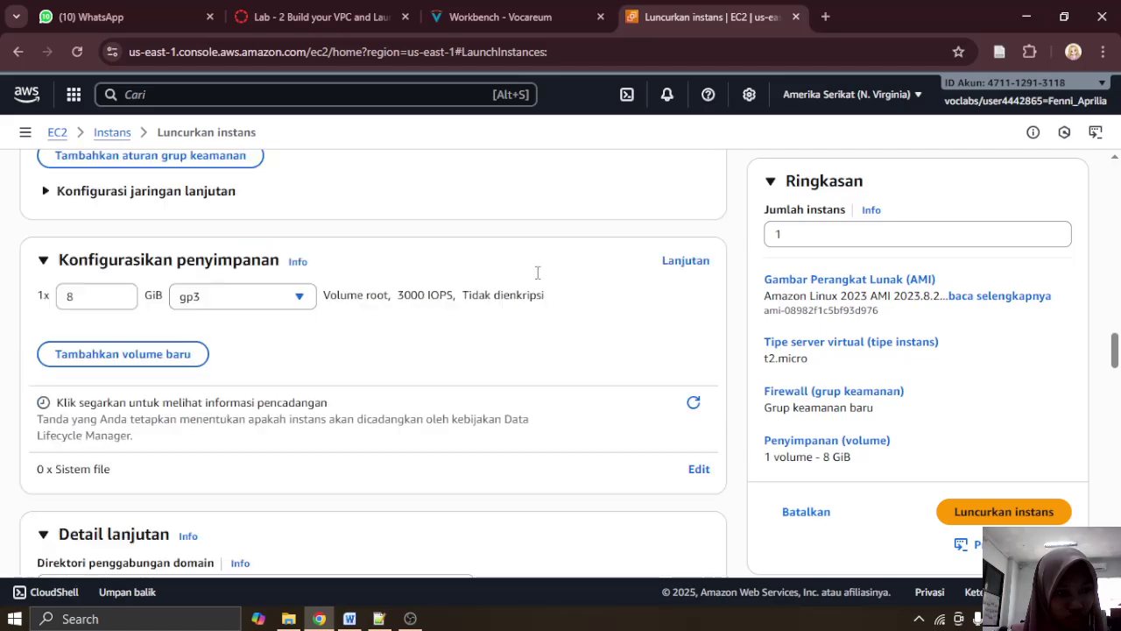
scroll(537, 273, "up", 10)
scroll(538, 273, "up", 1)
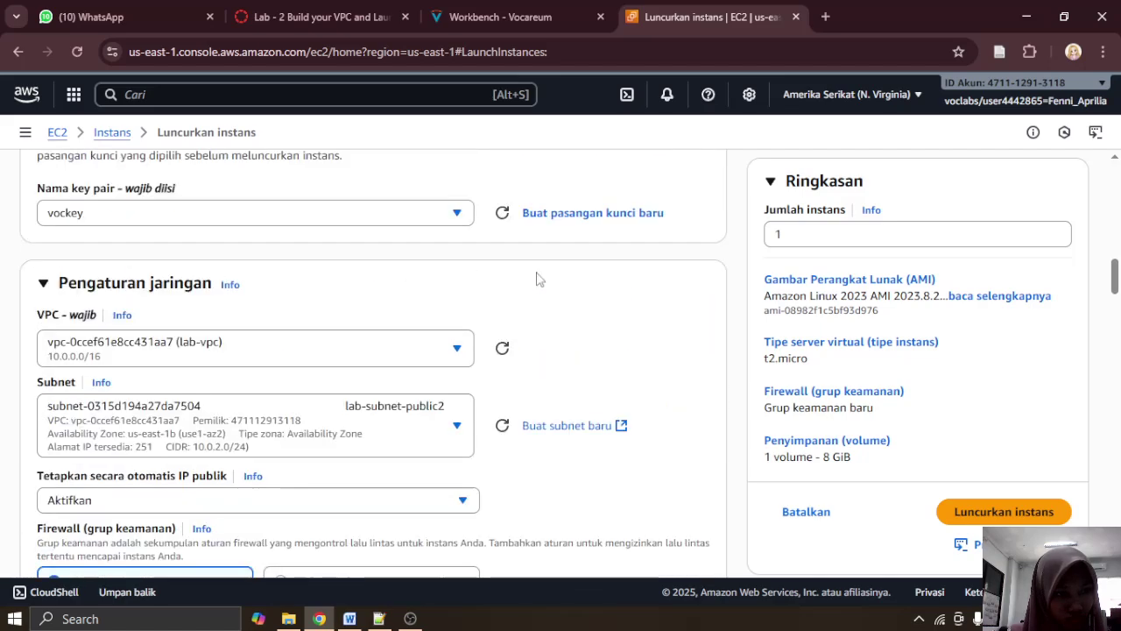
scroll(538, 276, "down", 2)
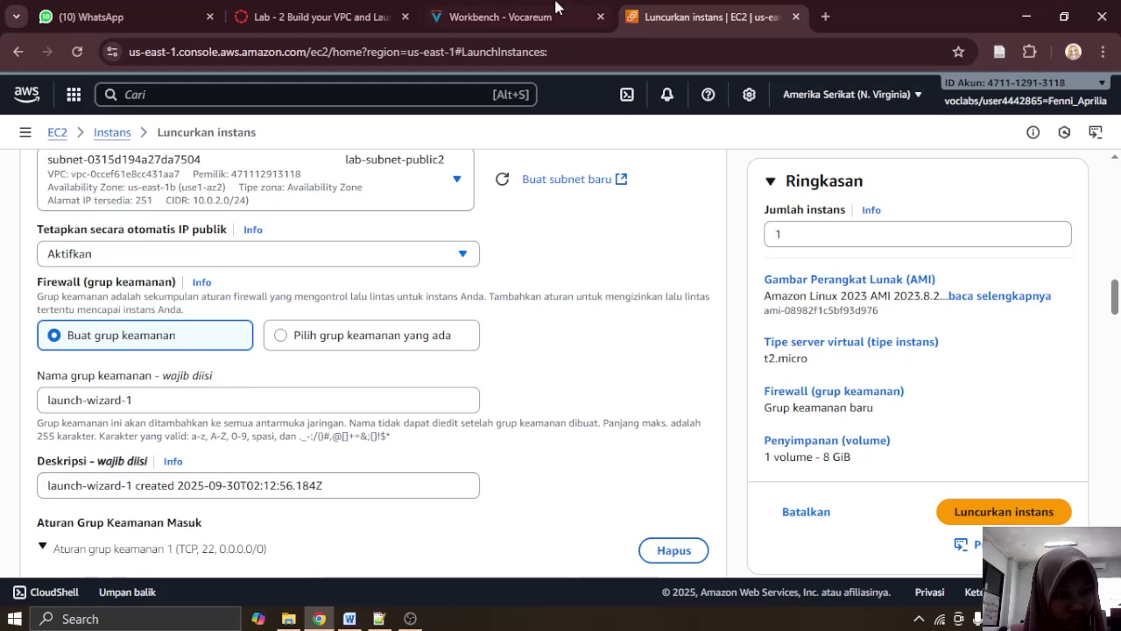
Step: Switch the firewall to an existing security group and select Web Security Group, following lab step 39
left_click(540, 7)
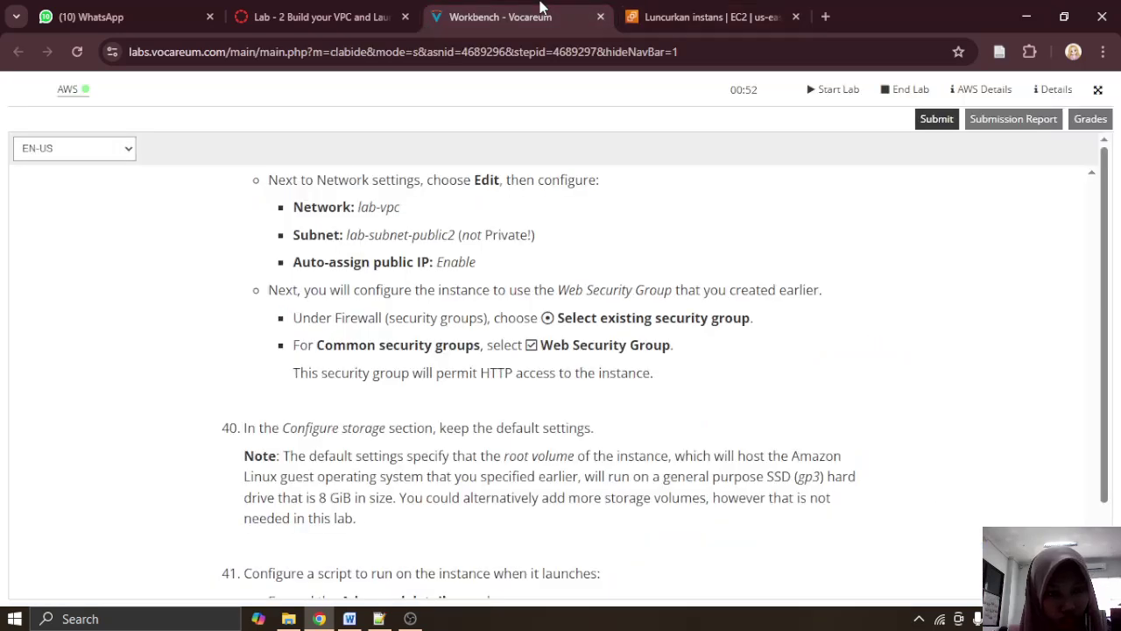
left_click(744, 10)
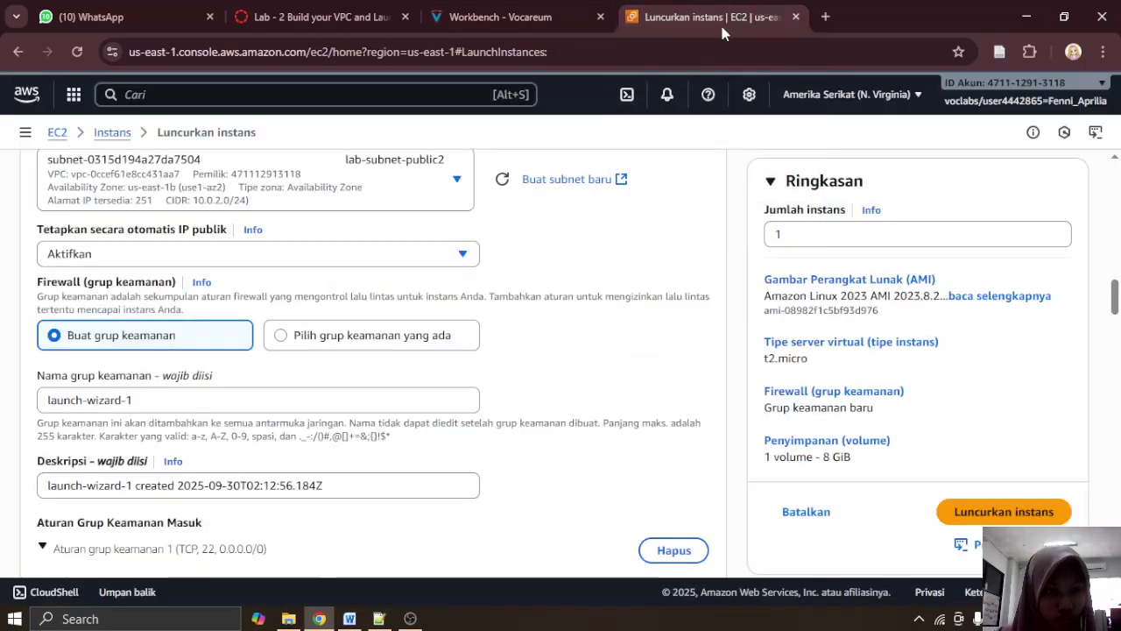
left_click(399, 342)
left_click(515, 9)
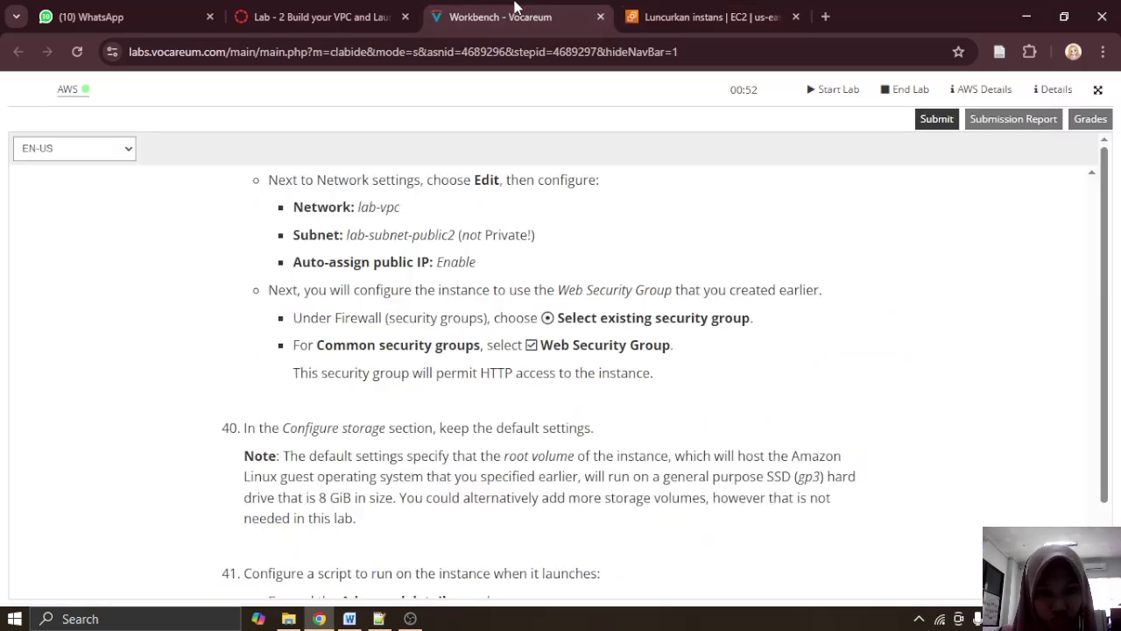
left_click(697, 7)
scroll(400, 325, "down", 1)
left_click(428, 322)
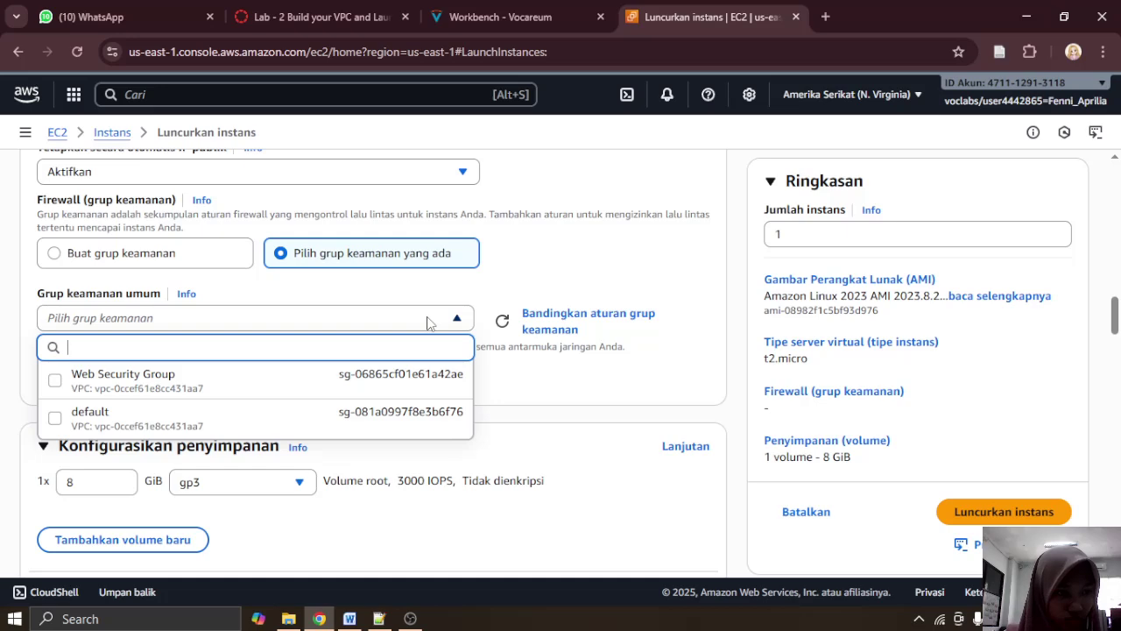
left_click(342, 387)
scroll(383, 374, "up", 2)
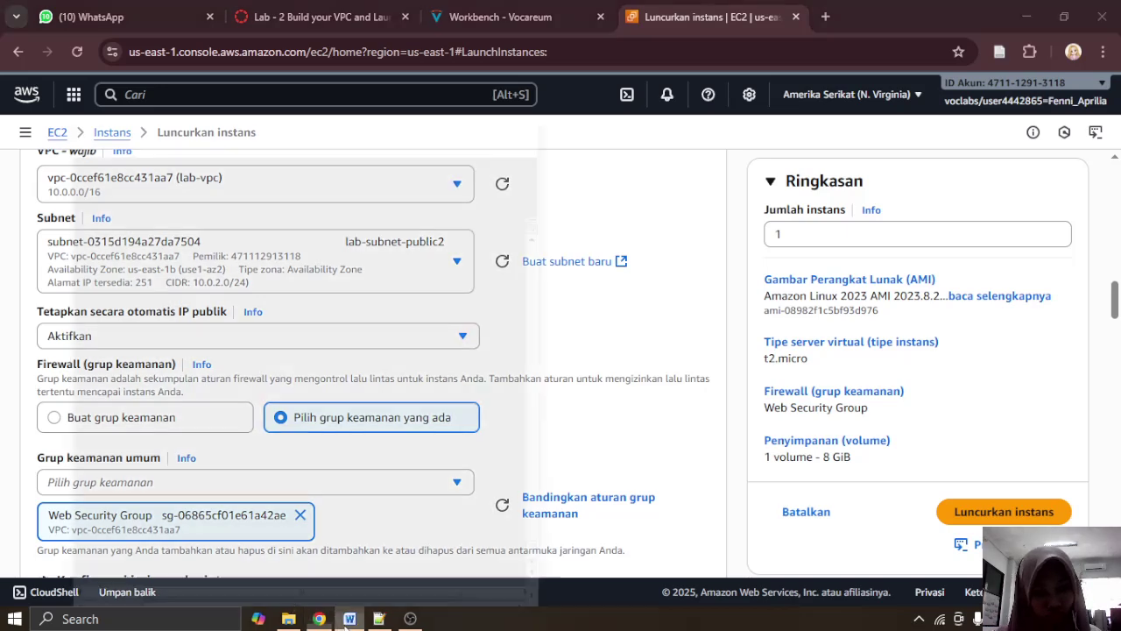
Step: Glance at the Word report and read lab steps 40 and 41 on default storage and the launch script
left_click(349, 619)
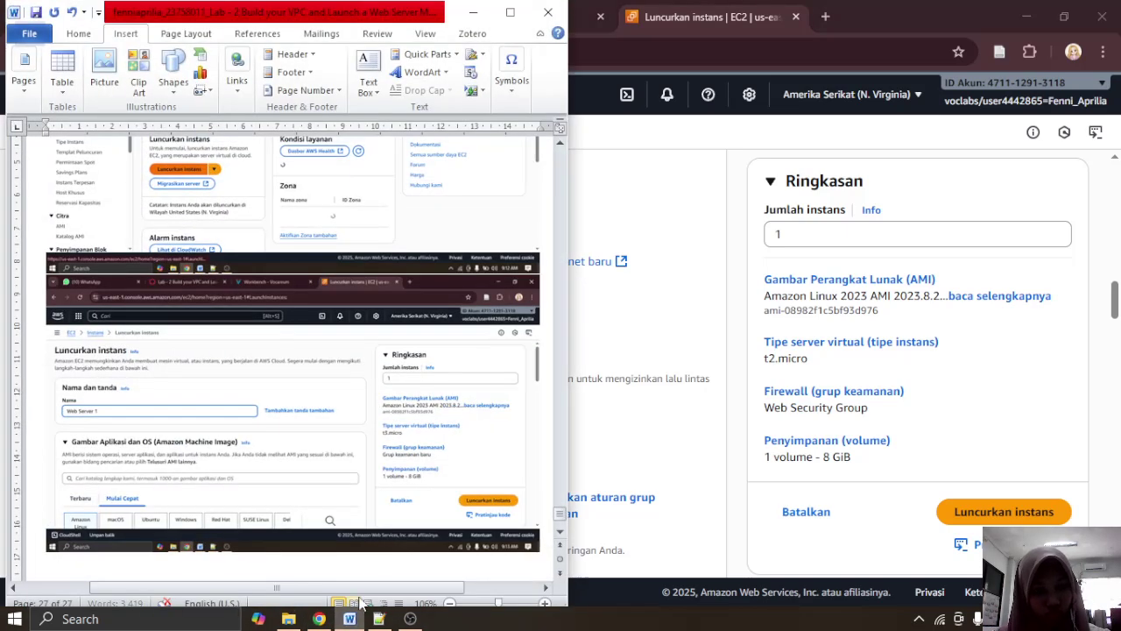
left_click(476, 13)
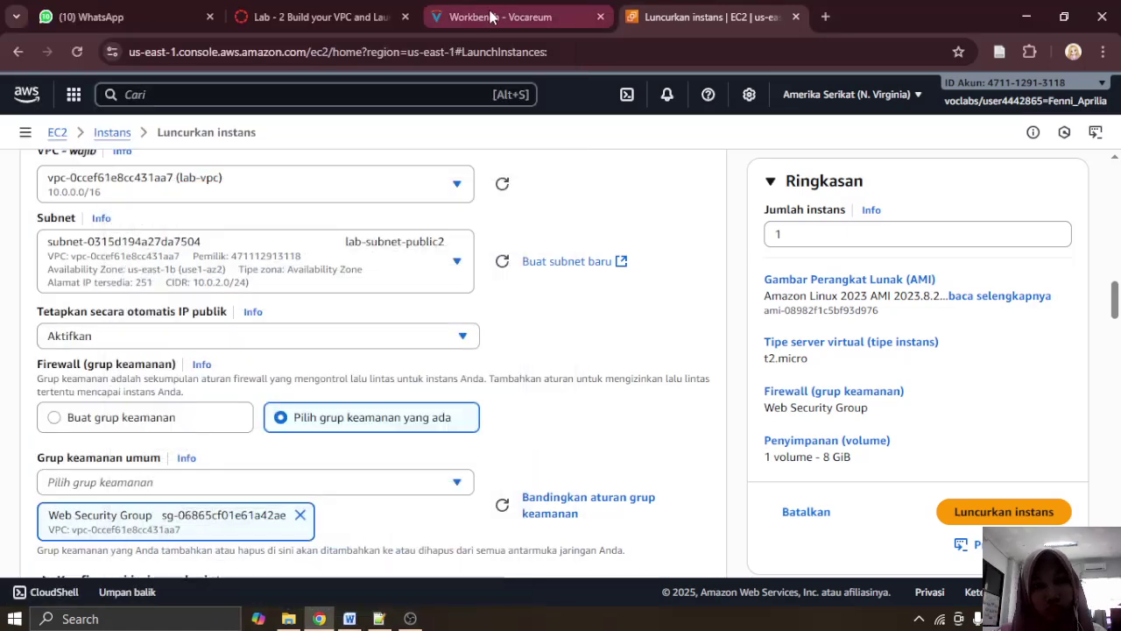
left_click(492, 16)
scroll(674, 277, "down", 2)
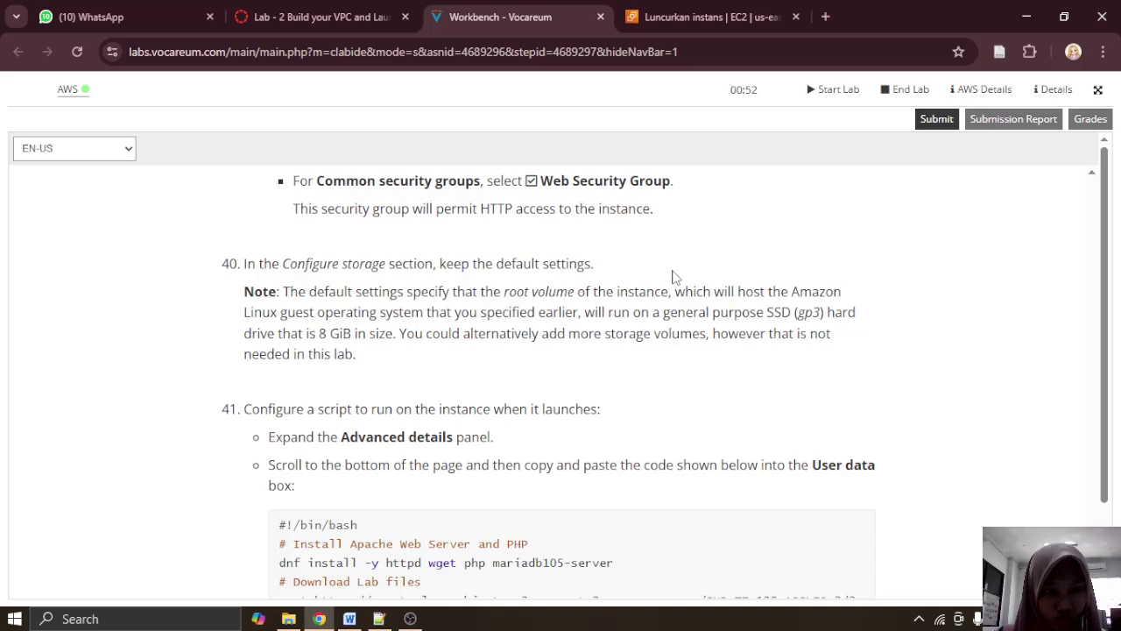
scroll(673, 277, "down", 1)
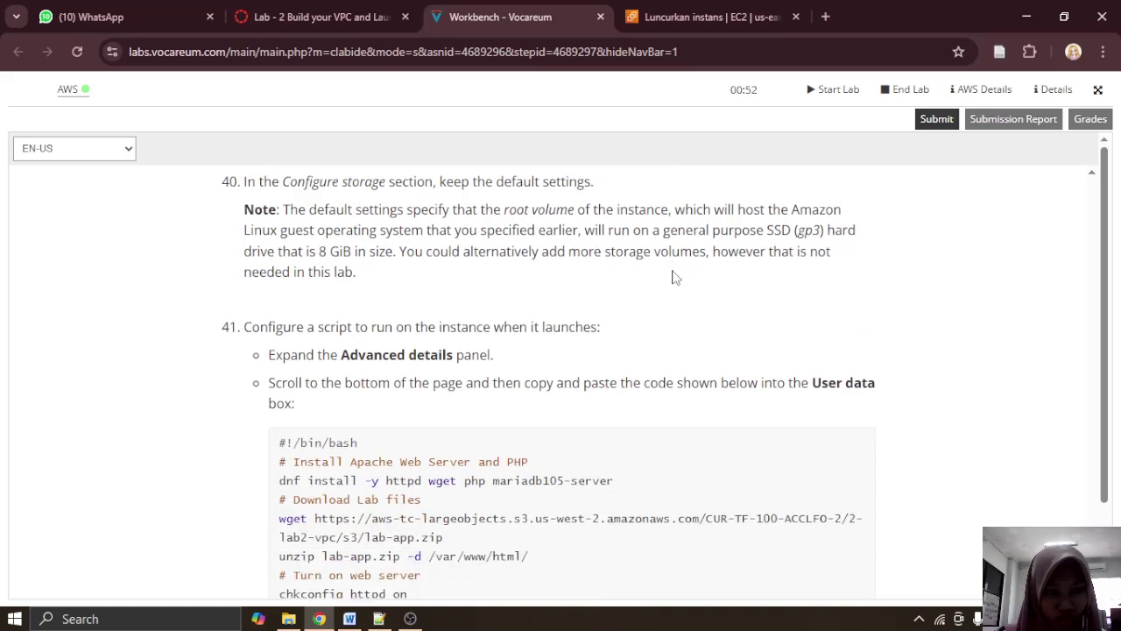
scroll(673, 276, "down", 1)
scroll(544, 394, "down", 2)
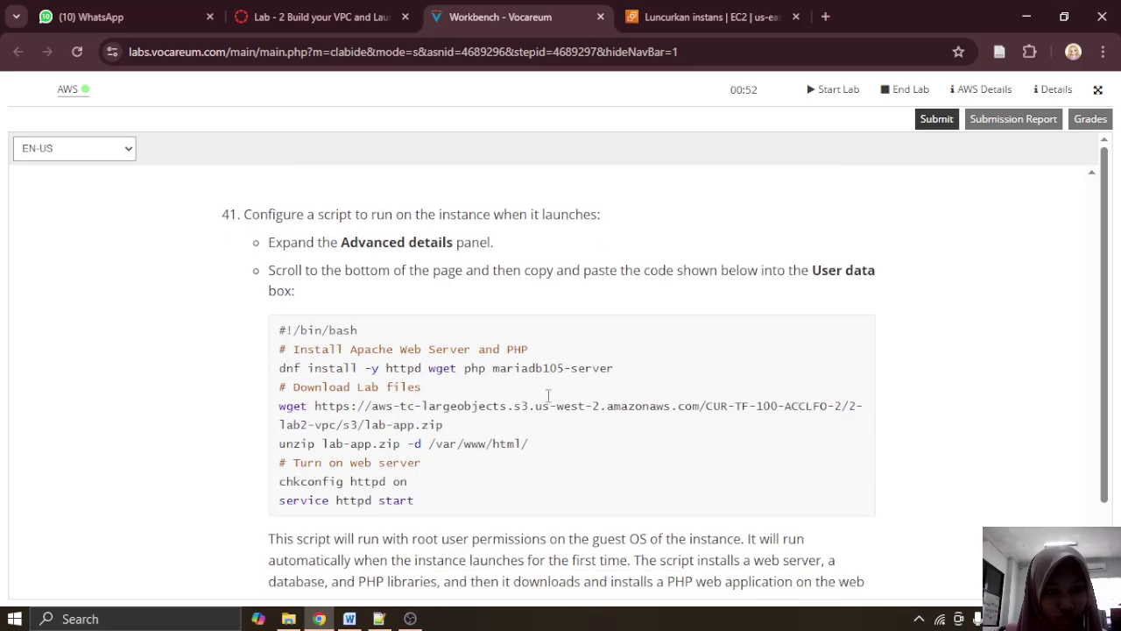
scroll(550, 402, "up", 2)
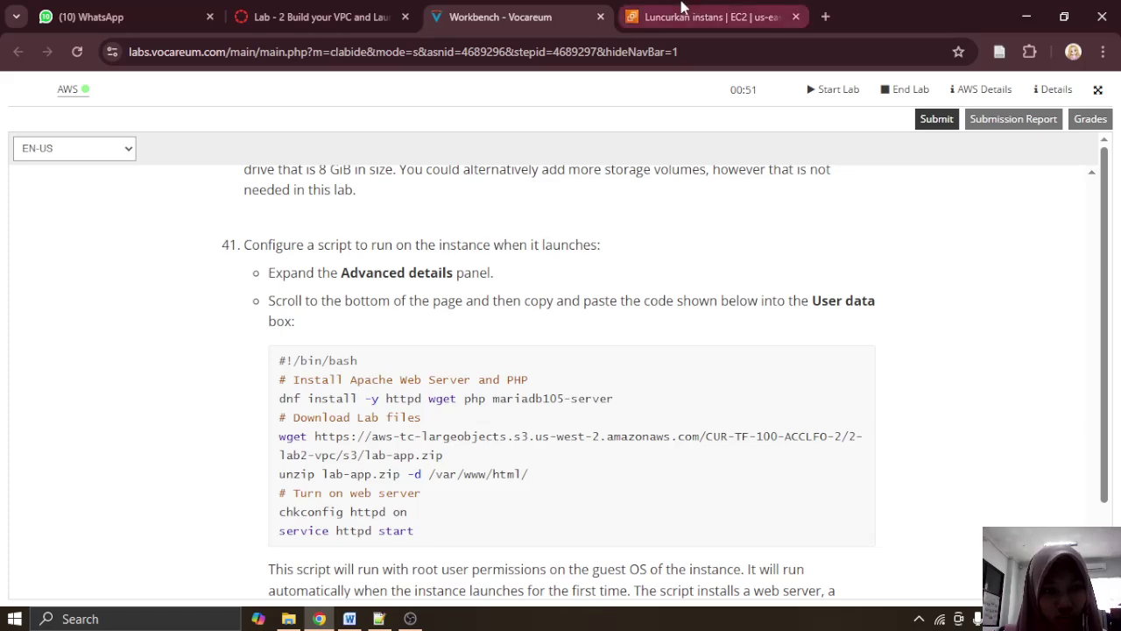
Step: Look through the advanced details of the launch form for the user data field (Data pengguna)
left_click(682, 10)
scroll(459, 293, "down", 10)
scroll(456, 302, "down", 20)
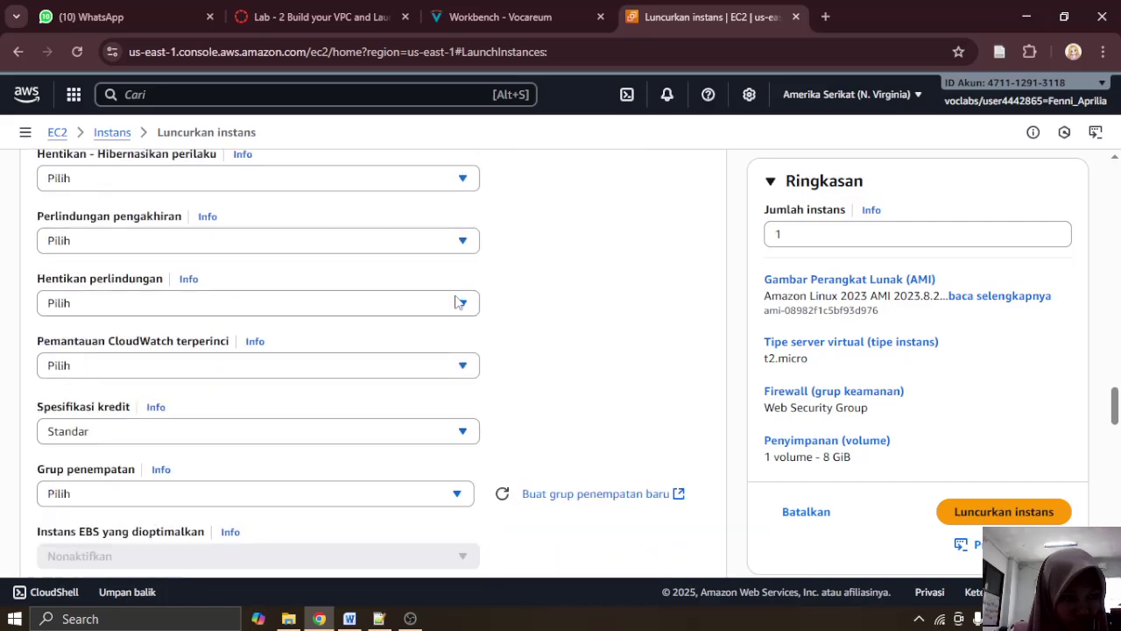
scroll(455, 302, "up", 15)
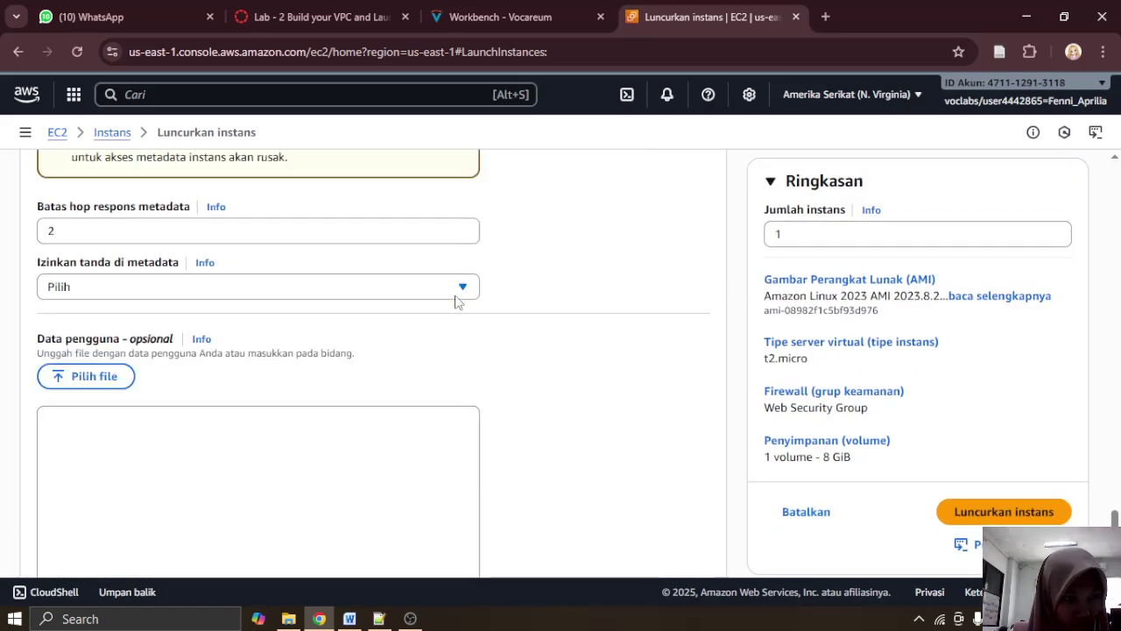
scroll(455, 302, "up", 15)
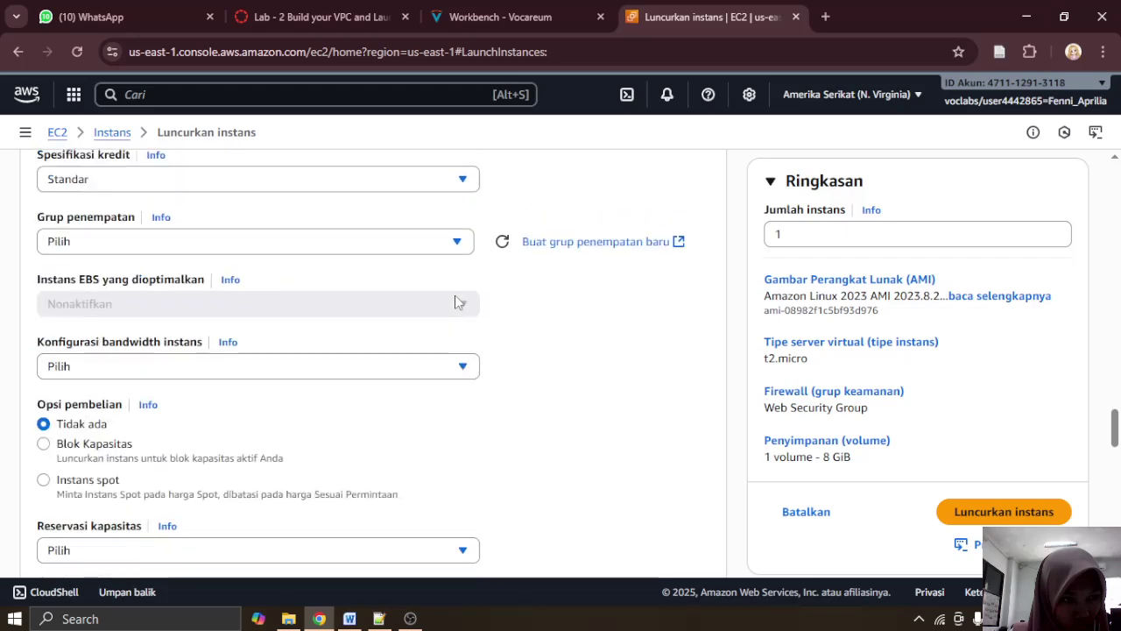
scroll(454, 302, "up", 3)
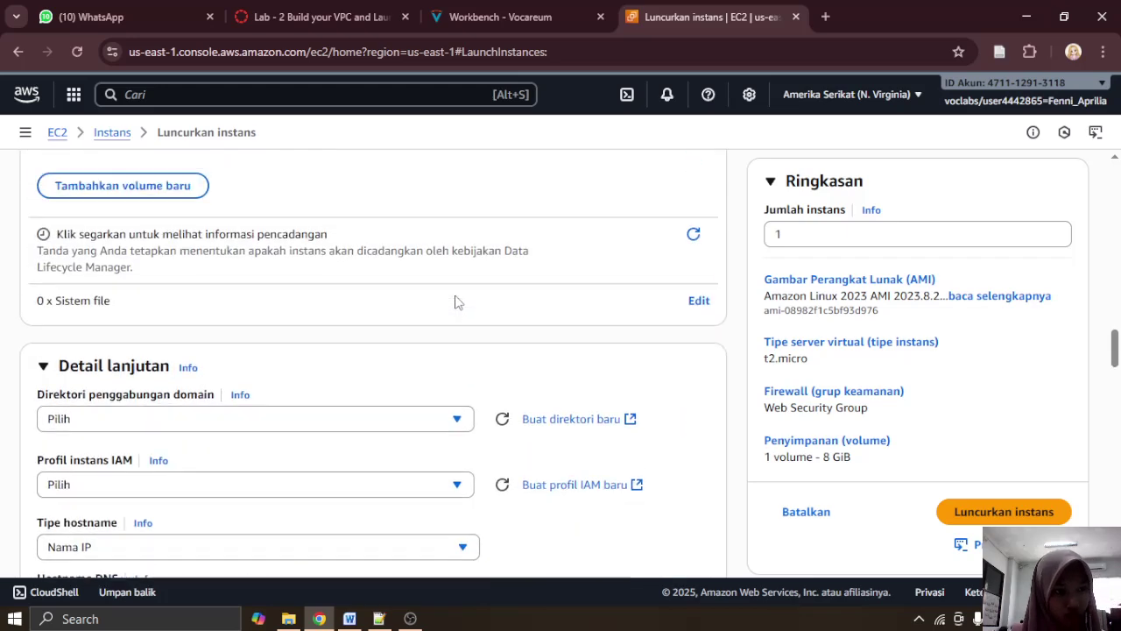
Step: Copy the bash launch script from lab step 41 and paste it into the launch form's user data field
left_click(499, 17)
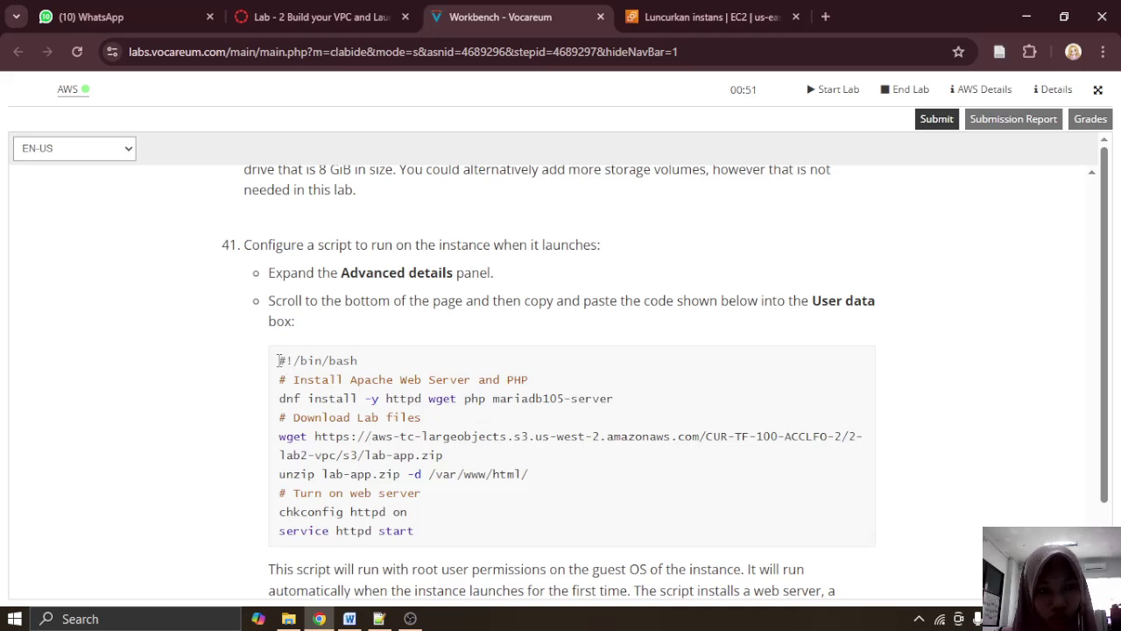
left_click_drag(279, 360, 487, 552)
left_click(502, 473)
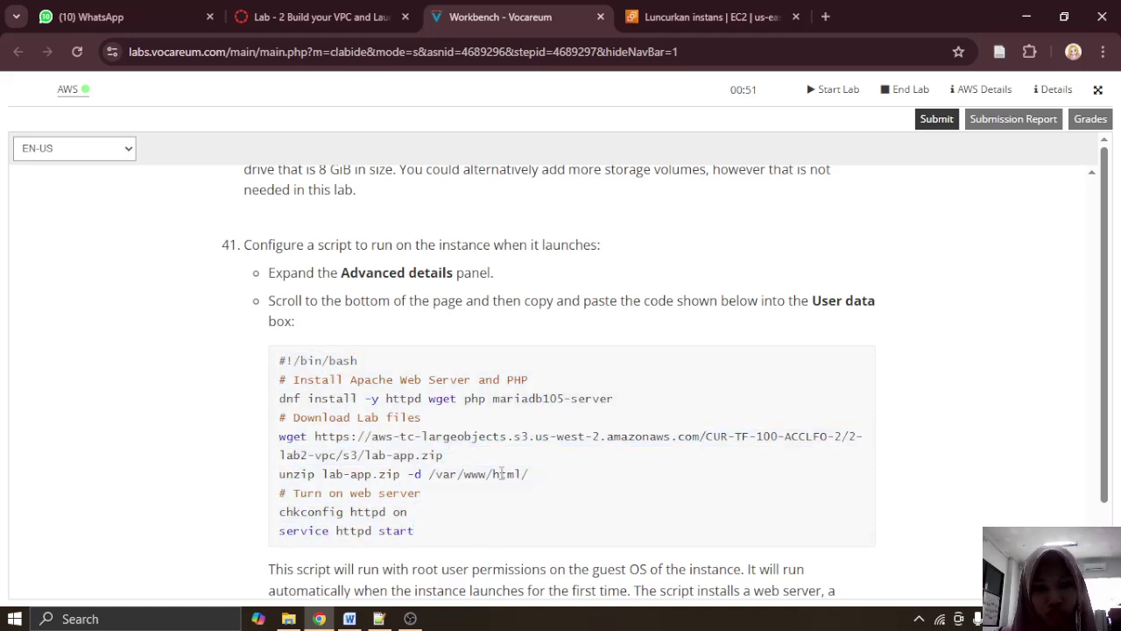
left_click(710, 16)
scroll(417, 394, "down", 10)
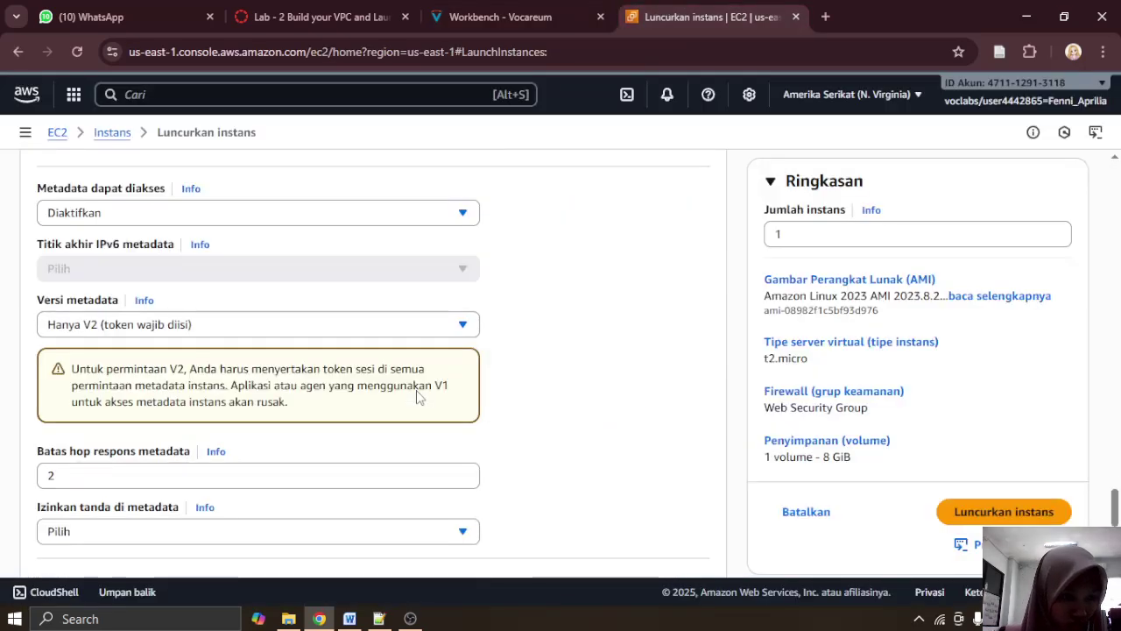
scroll(417, 397, "down", 5)
scroll(417, 397, "up", 2)
left_click(241, 458)
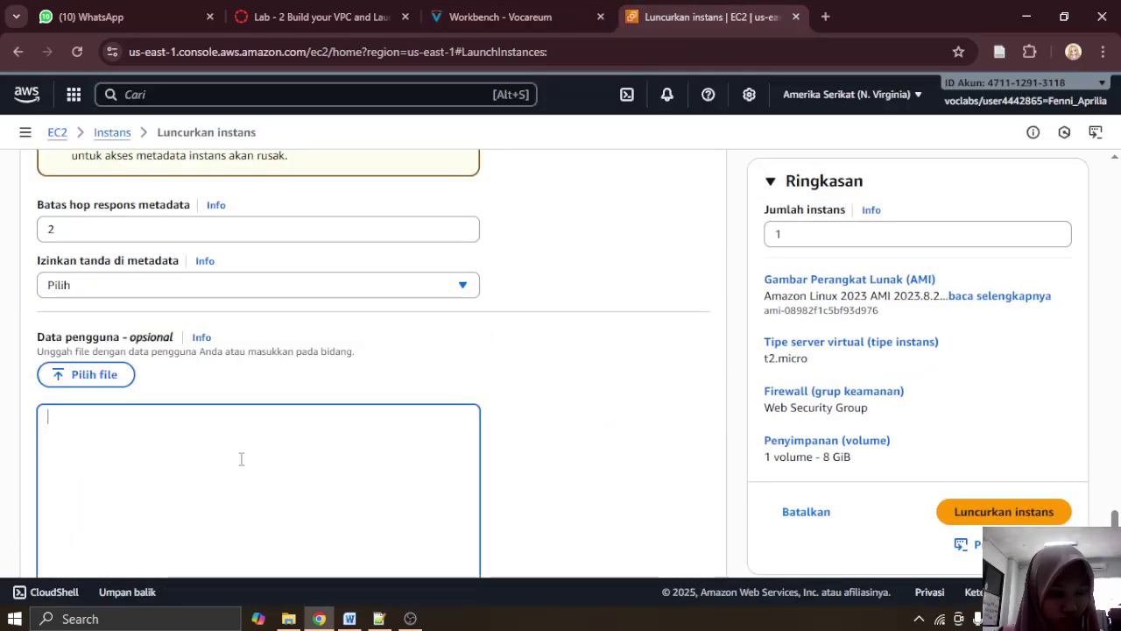
type("#!/bin/bash # Install Apache Web Server and PHP dnf install -y httpd wget php mariadb105-server # Download Lab files wget https://aws-tc-largeobjects.s3.us-west-2.amazonaws.com/CUR-TF-100-ACCLFO-2/2-lab2-vpc/s3/lab-app.zip unzip lab-app.zip -d /var/www/html/ # Turn on web server chkconfig httpd on service httpd start")
scroll(584, 357, "down", 3)
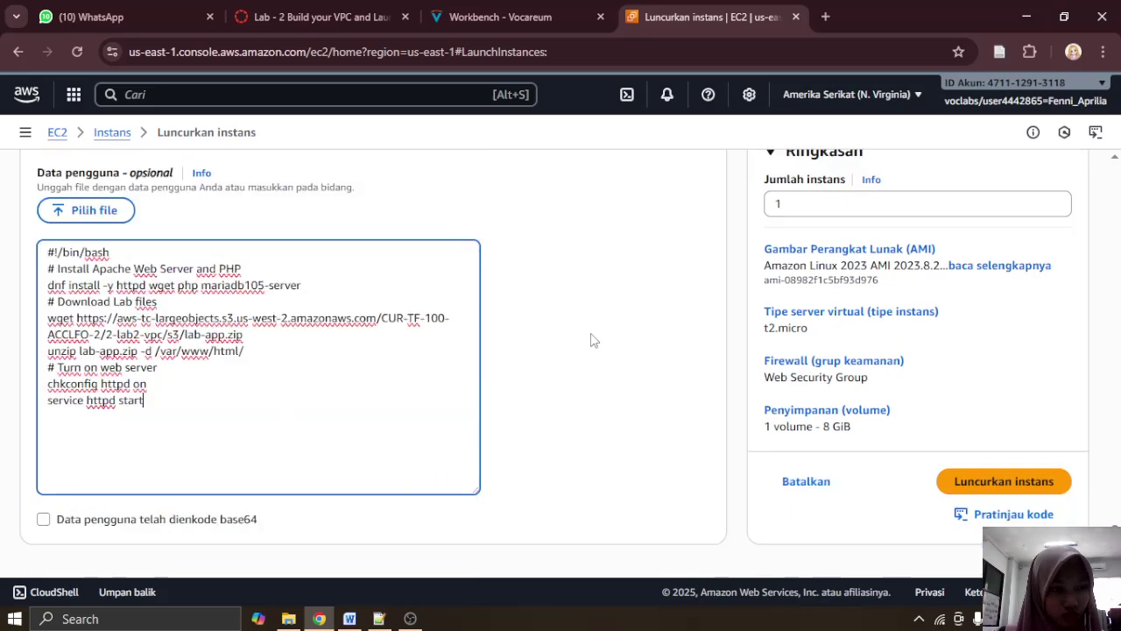
Step: Read lab steps 42 to 44 on launching the instance and waiting for its status checks
left_click(510, 9)
scroll(587, 293, "down", 2)
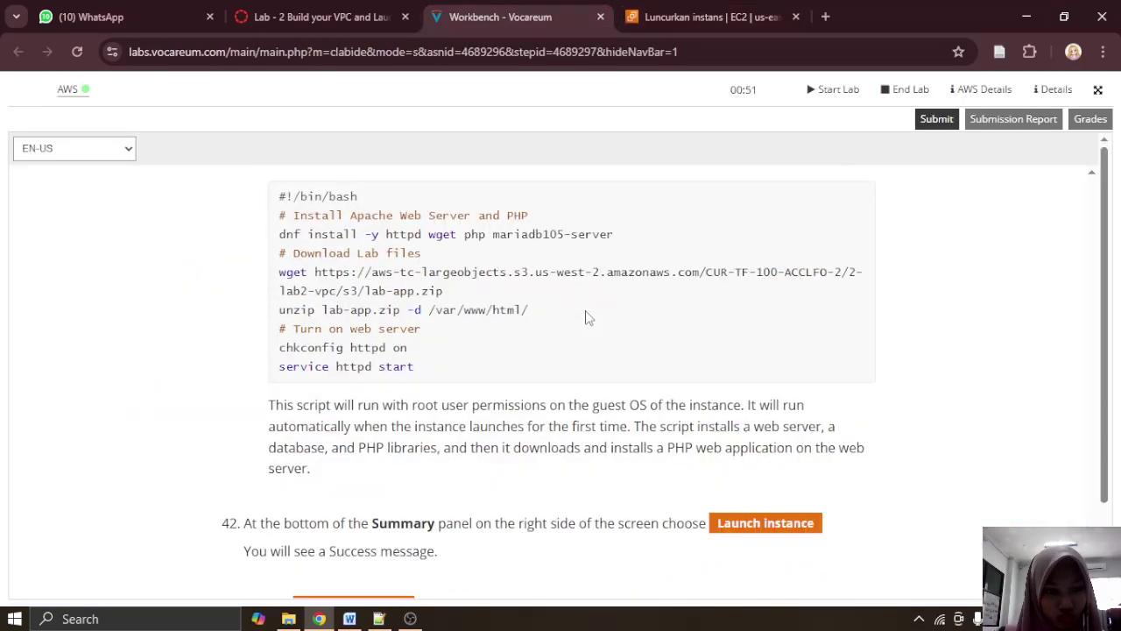
scroll(587, 311, "down", 1)
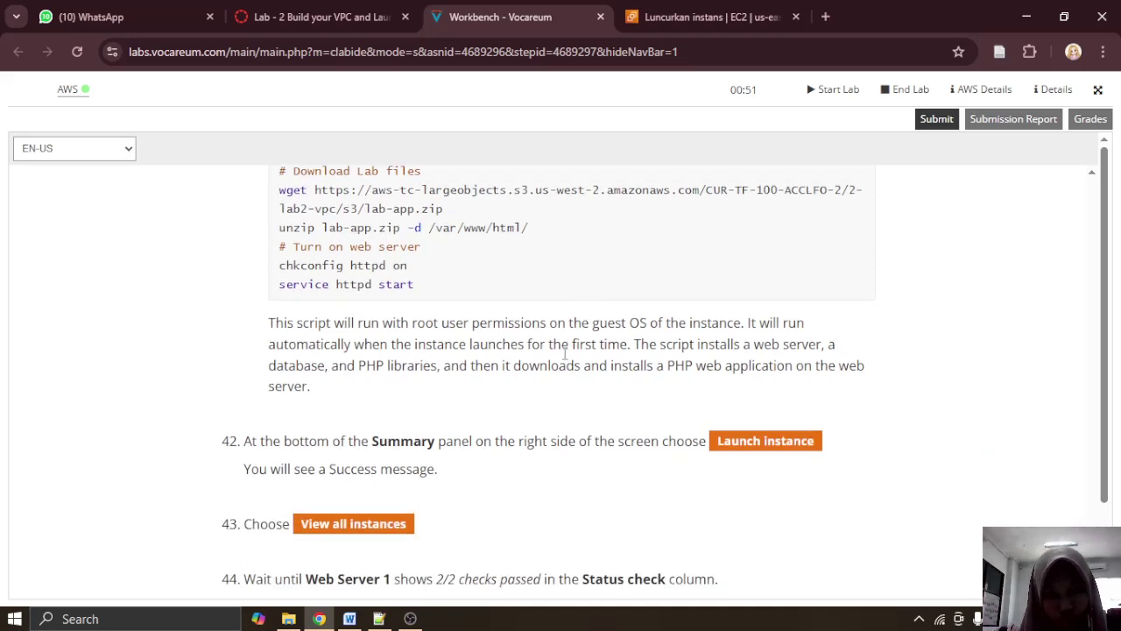
left_click(728, 14)
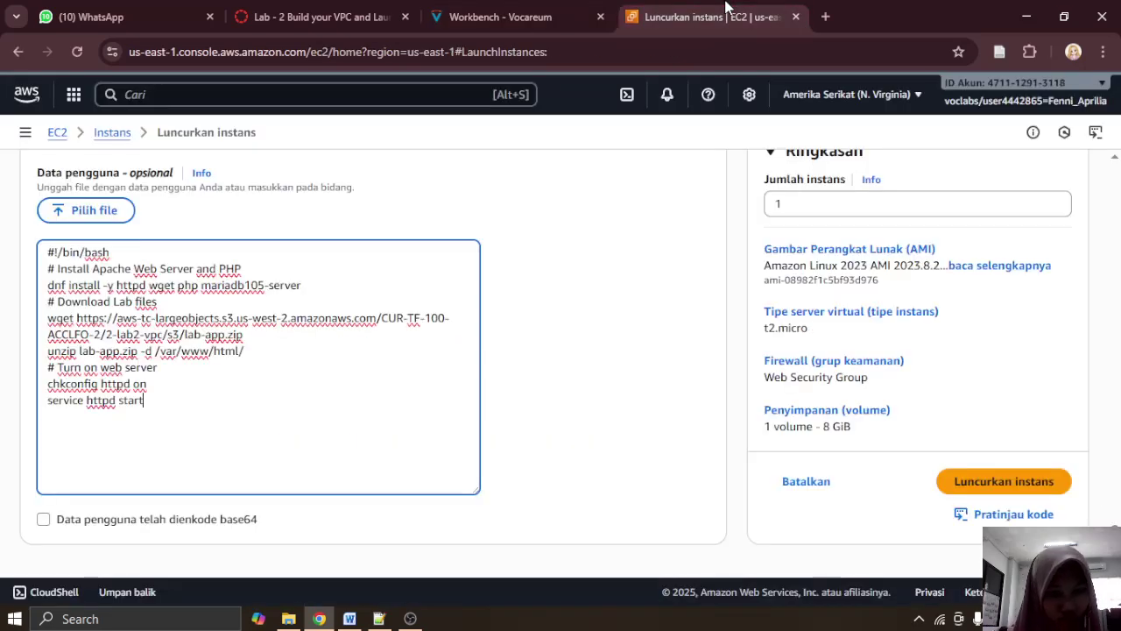
left_click(561, 12)
scroll(604, 336, "down", 1)
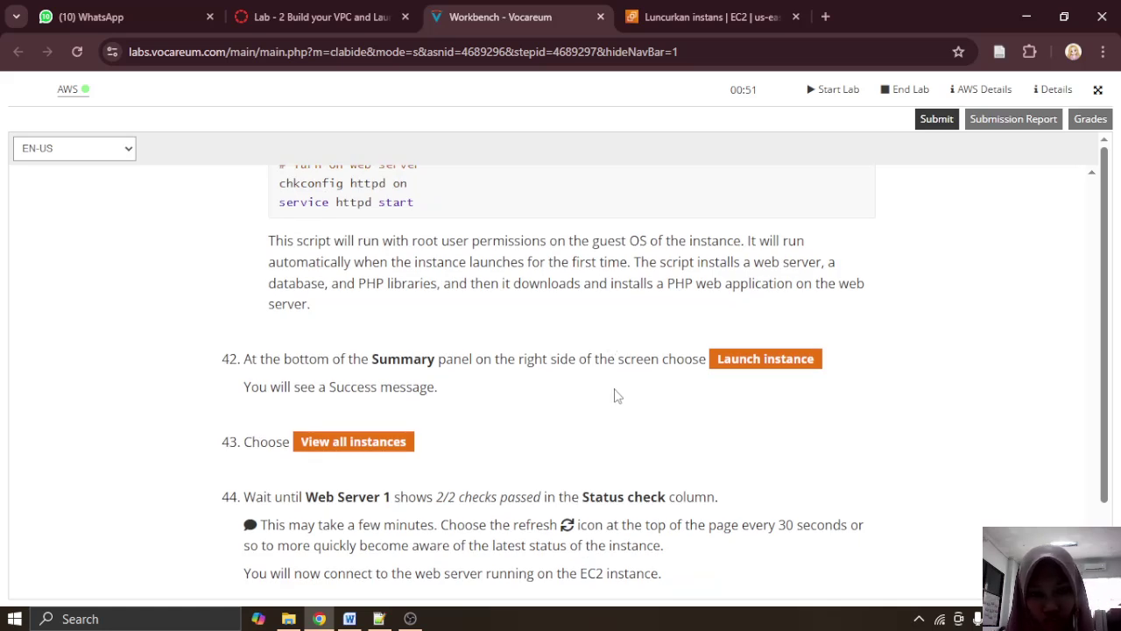
left_click(709, 17)
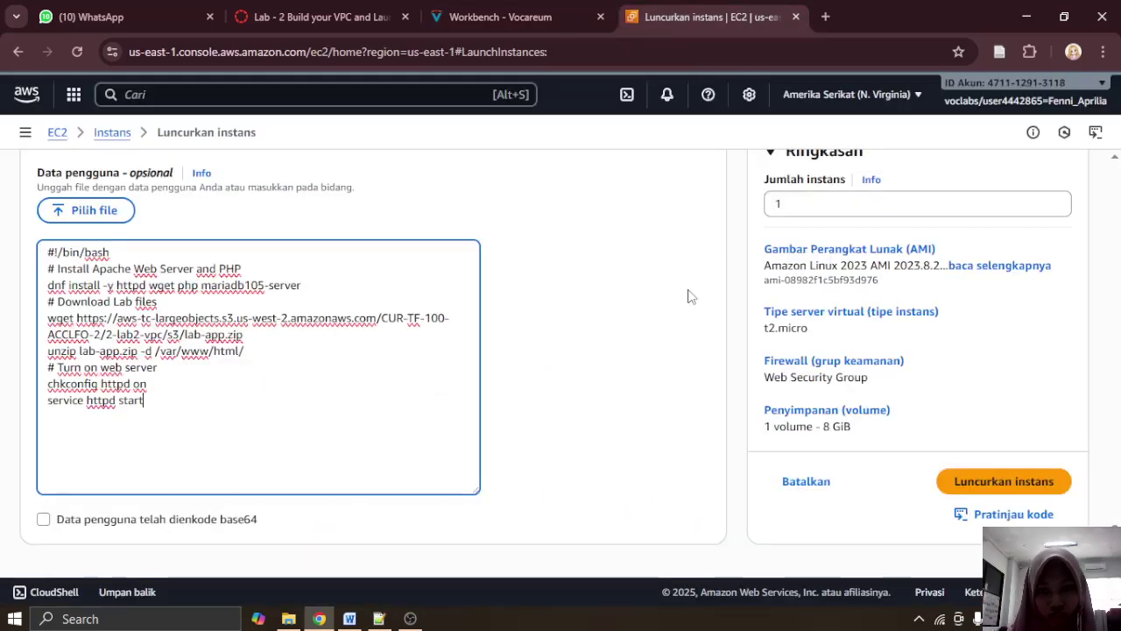
Step: Review the launch form from the instance name down to the user data script and launch Web Server 1
scroll(686, 388, "up", 2)
scroll(686, 388, "up", 15)
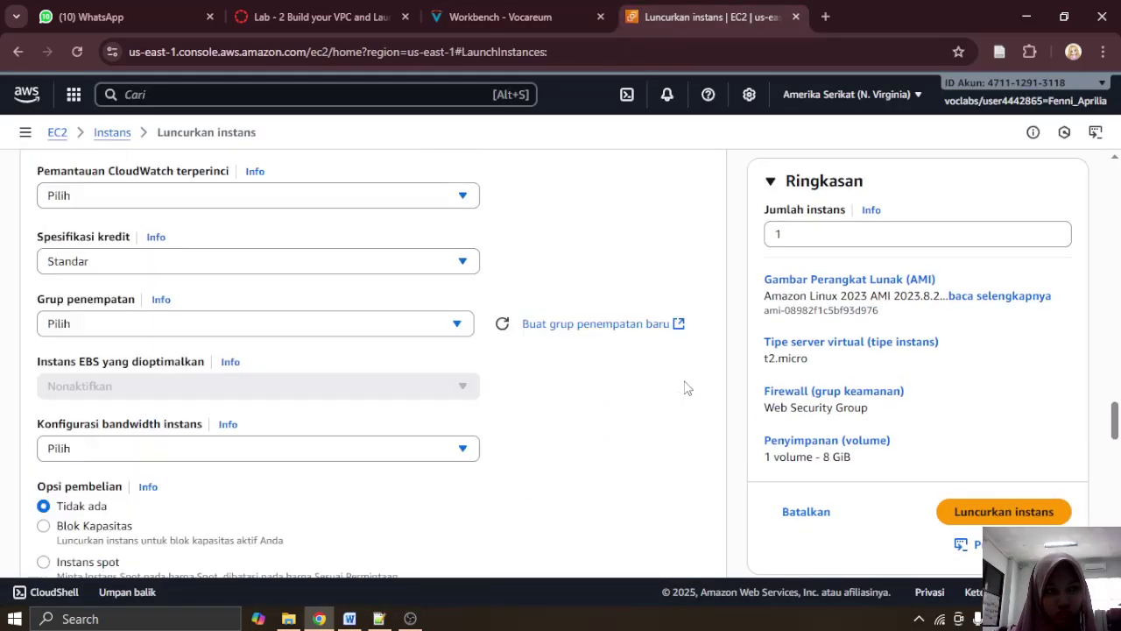
scroll(685, 388, "up", 15)
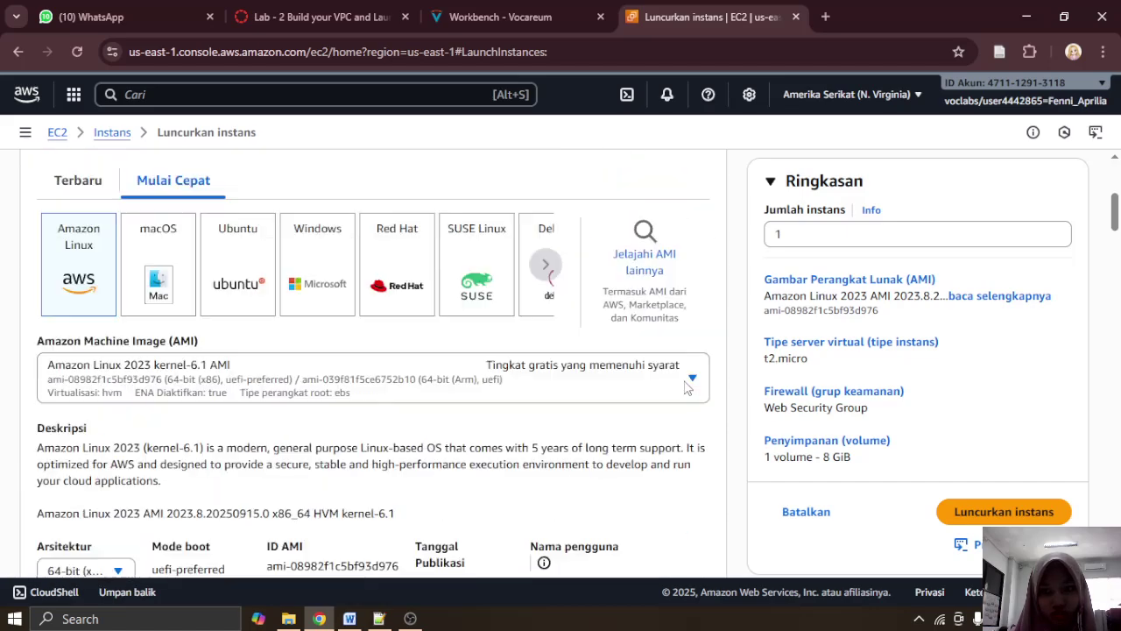
left_click(490, 7)
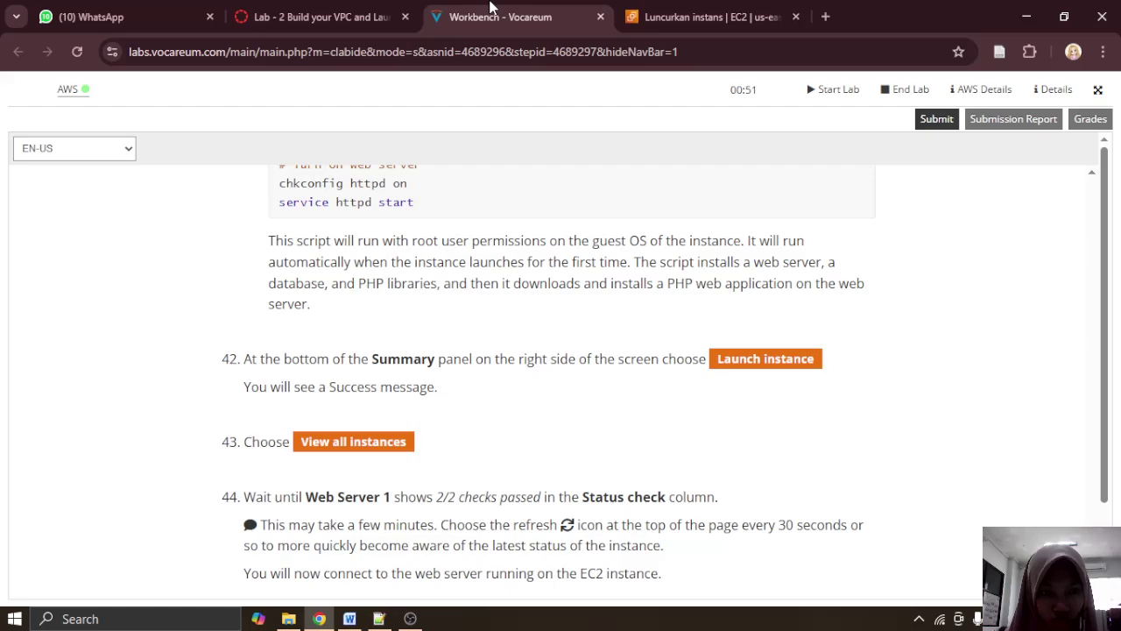
left_click(705, 17)
scroll(570, 420, "down", 8)
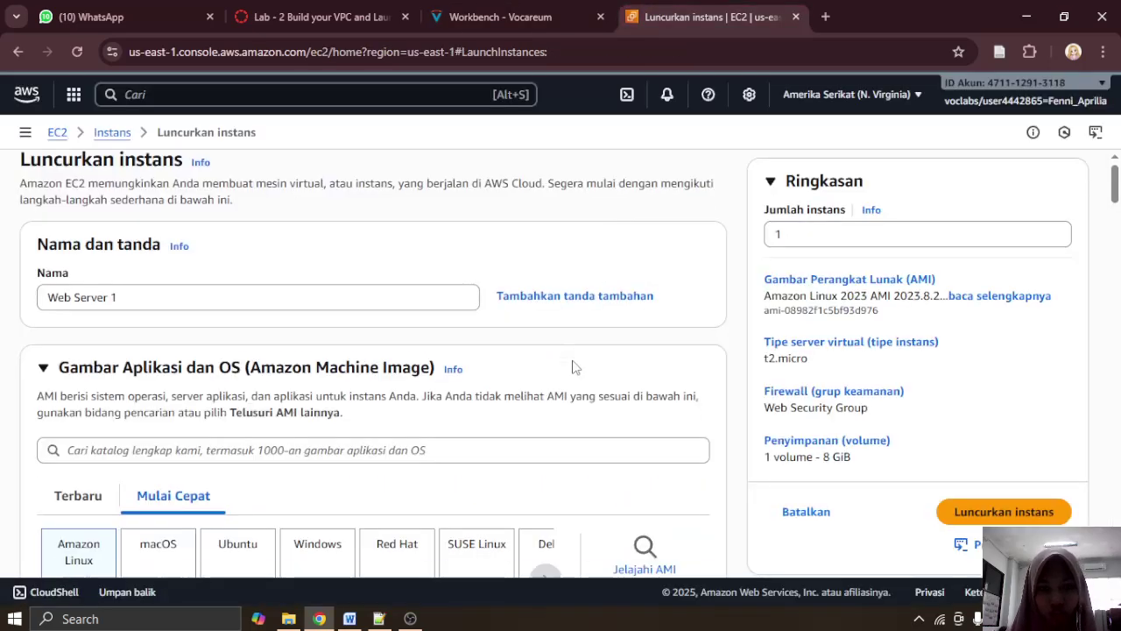
scroll(569, 433, "down", 10)
scroll(567, 434, "down", 10)
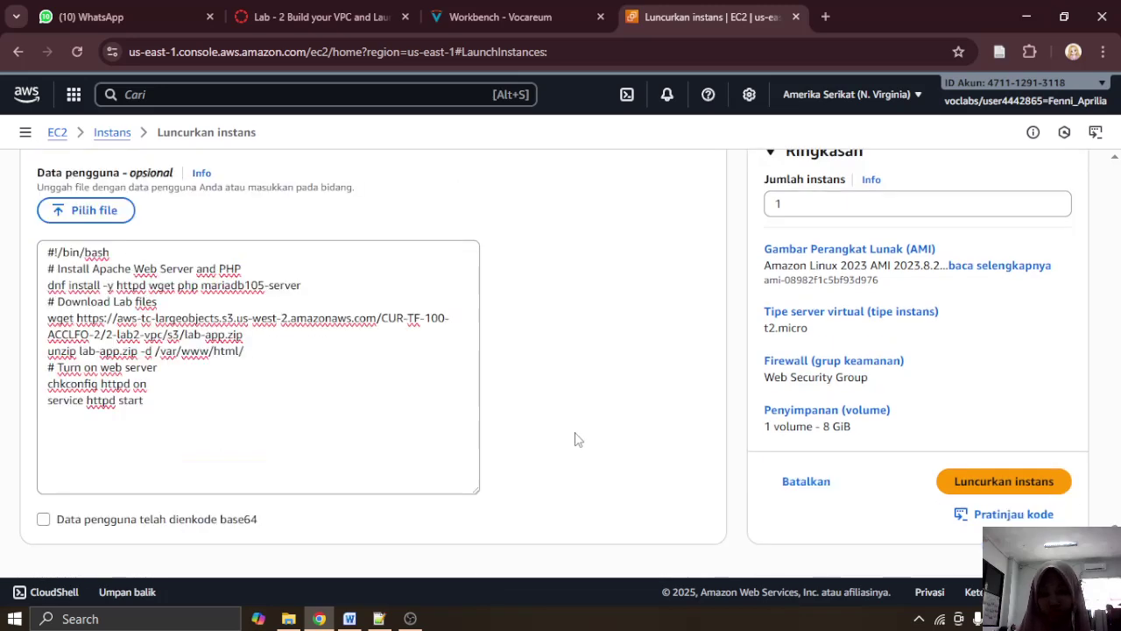
left_click(981, 483)
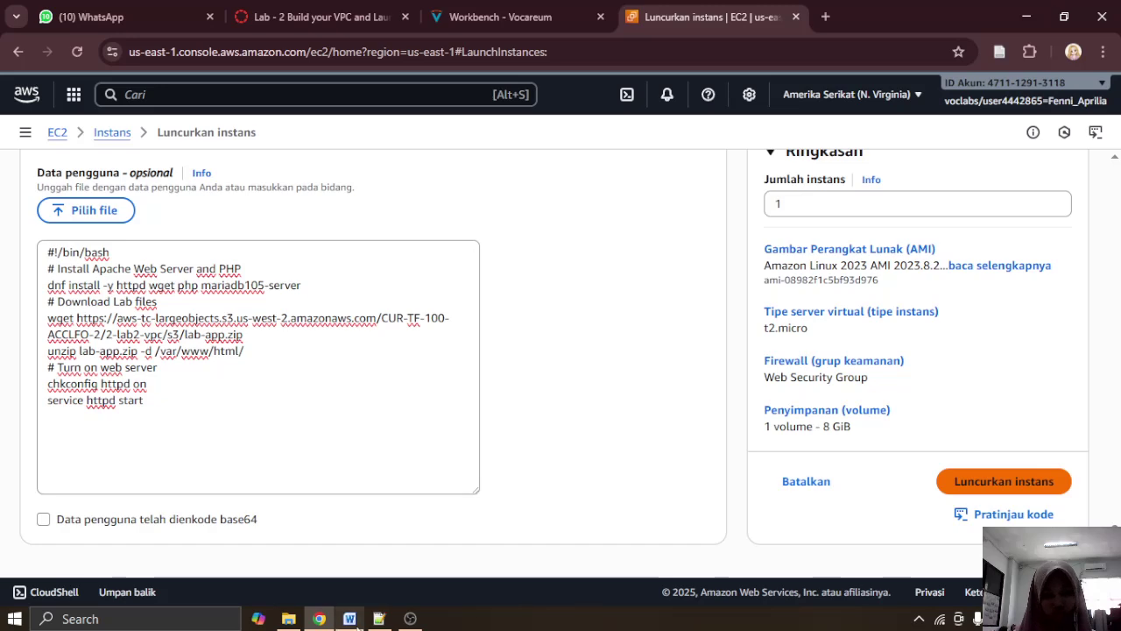
Step: Switch to the Word report and paste the screenshot of the user data script below the security group screenshot
left_click(350, 619)
key("ctrl+v")
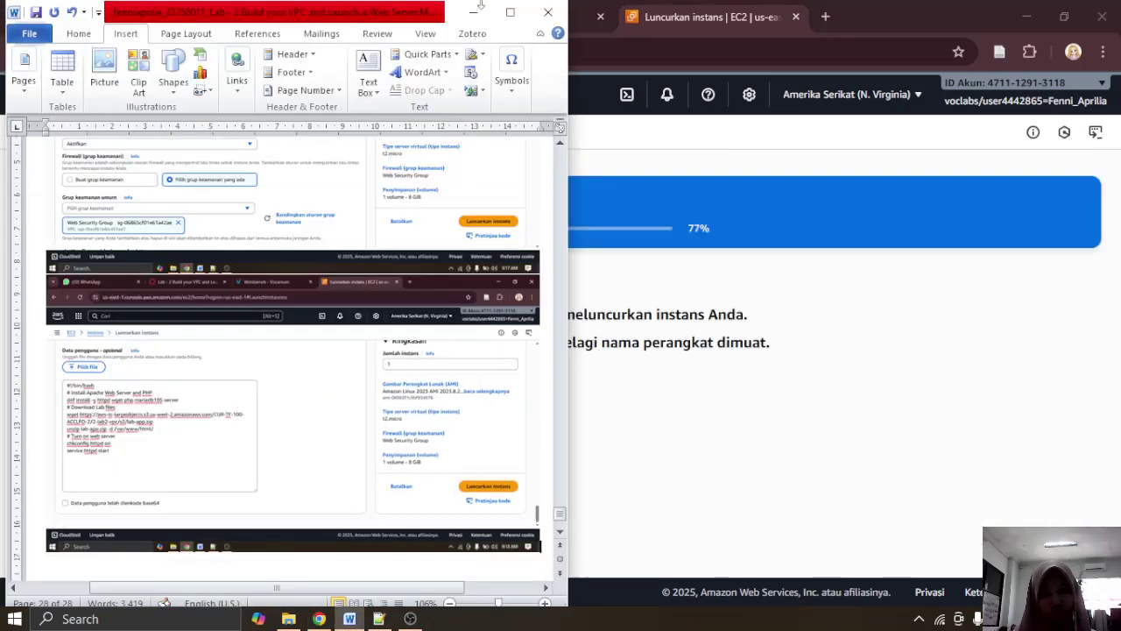
left_click(473, 12)
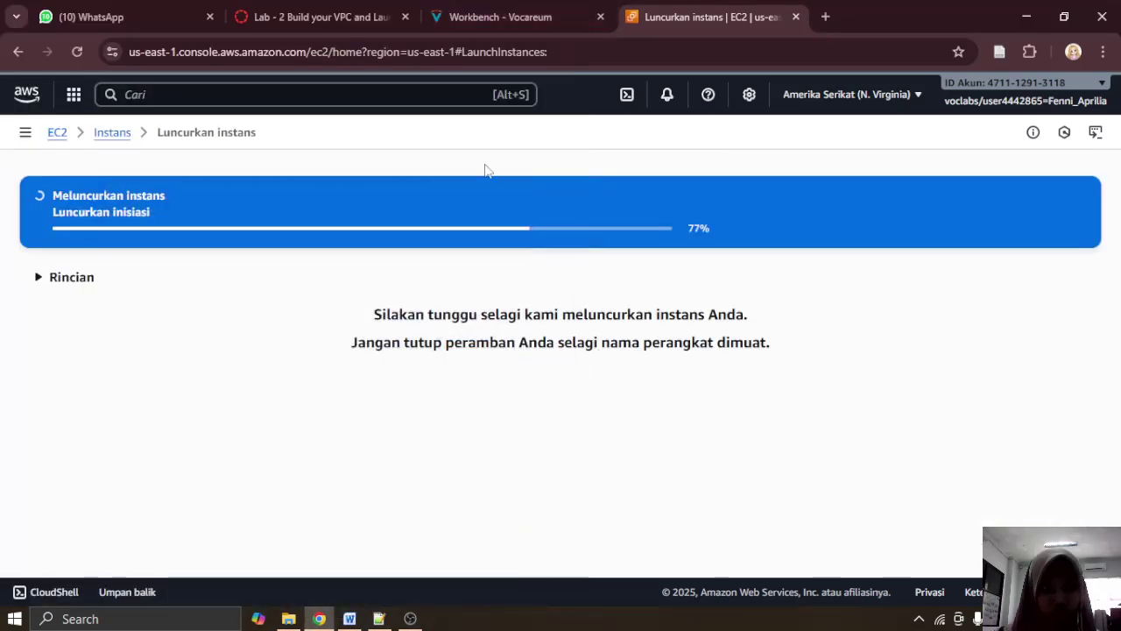
Step: Read lab steps 43 to 47 and, from the launch result page, open the list of all EC2 instances
left_click(530, 10)
scroll(575, 332, "down", 2)
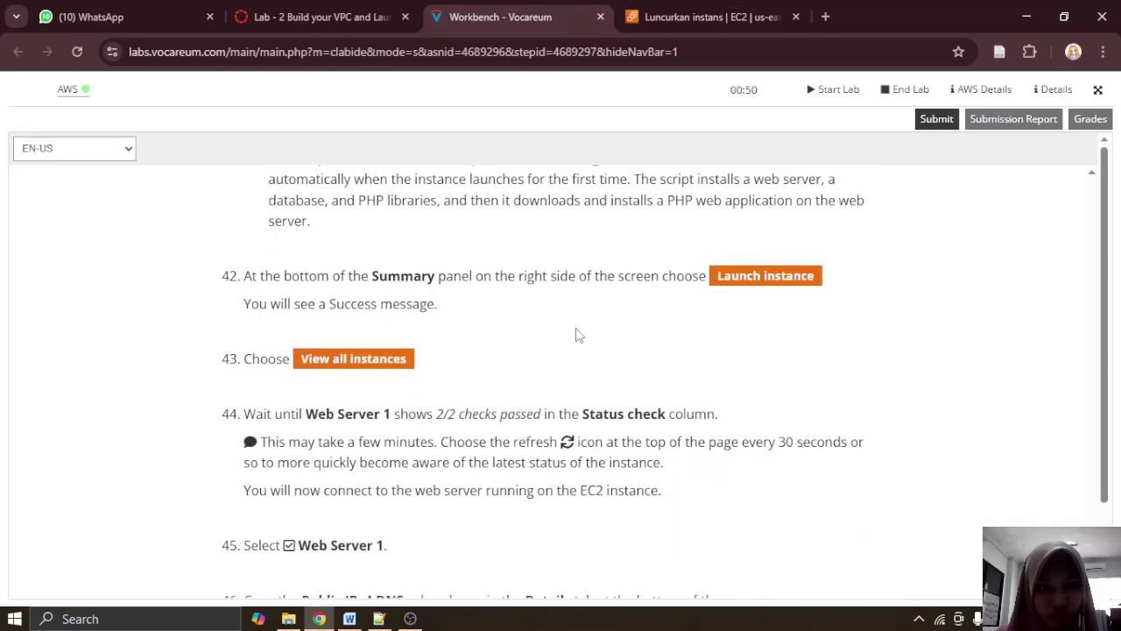
scroll(575, 333, "down", 4)
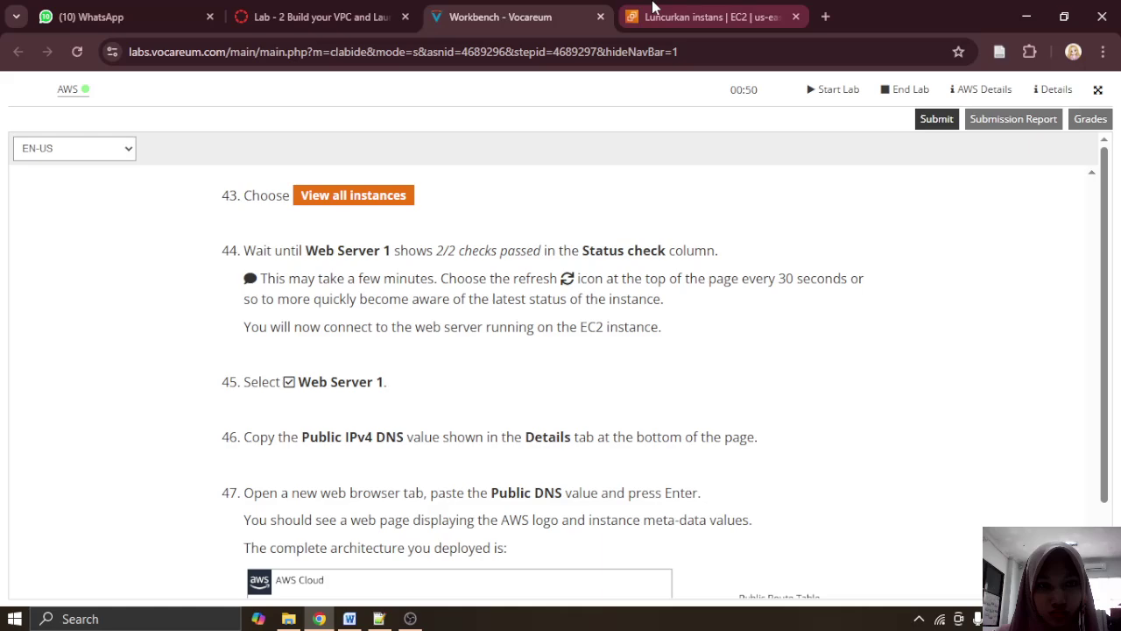
left_click(658, 12)
scroll(626, 302, "down", 1)
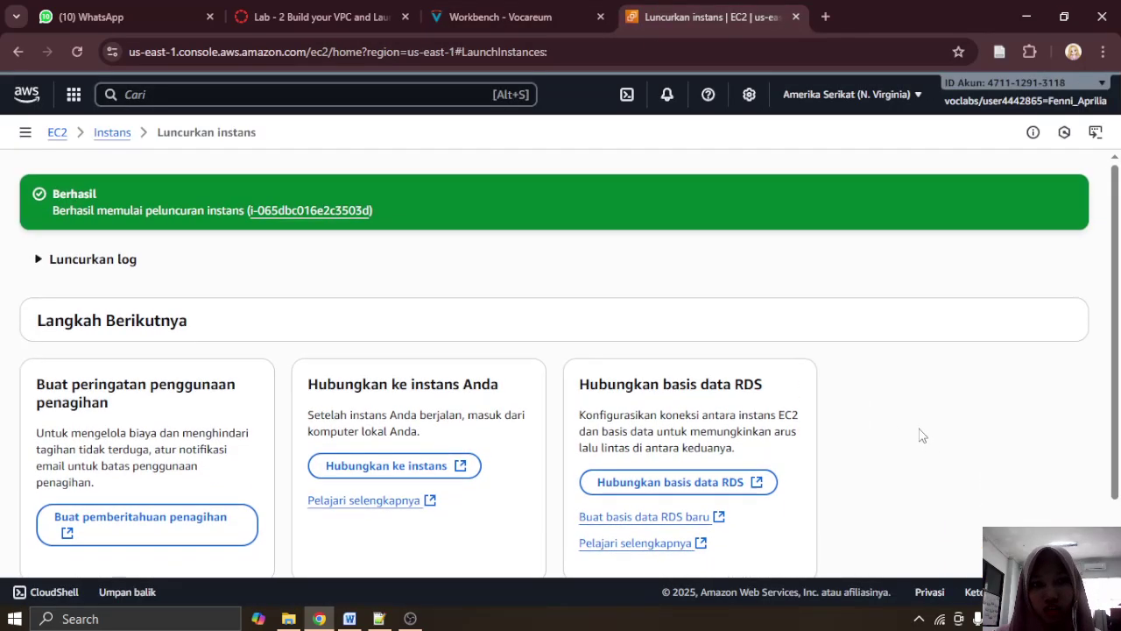
left_click(1020, 531)
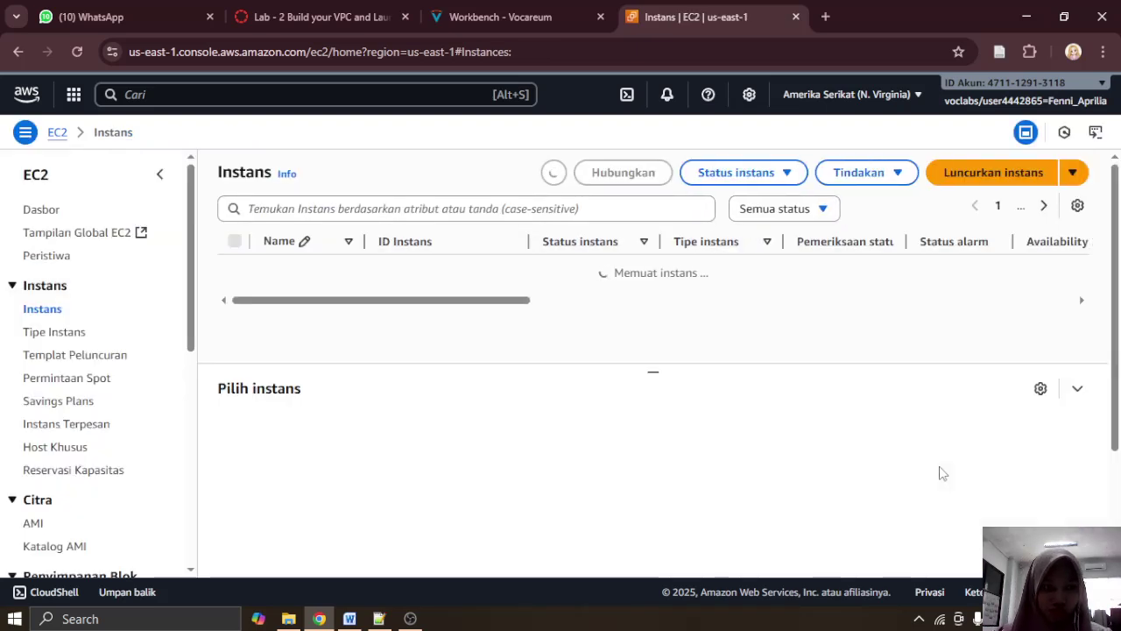
Step: Paste the screenshot of the EC2 instances page at the end of the Word report
left_click(351, 616)
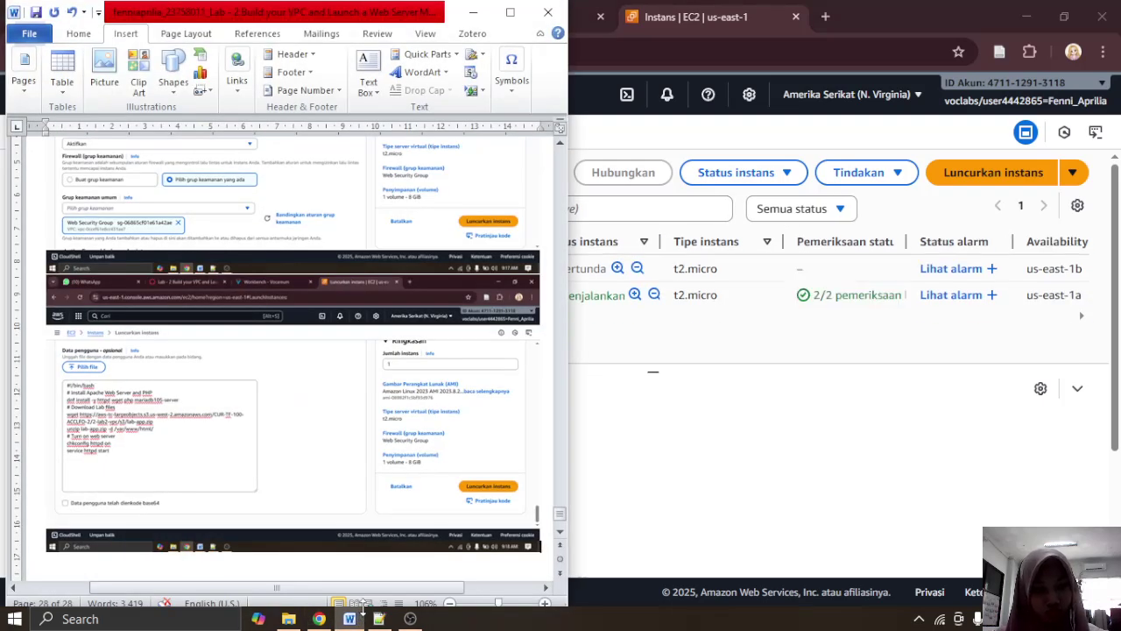
key("ctrl+v")
left_click(473, 12)
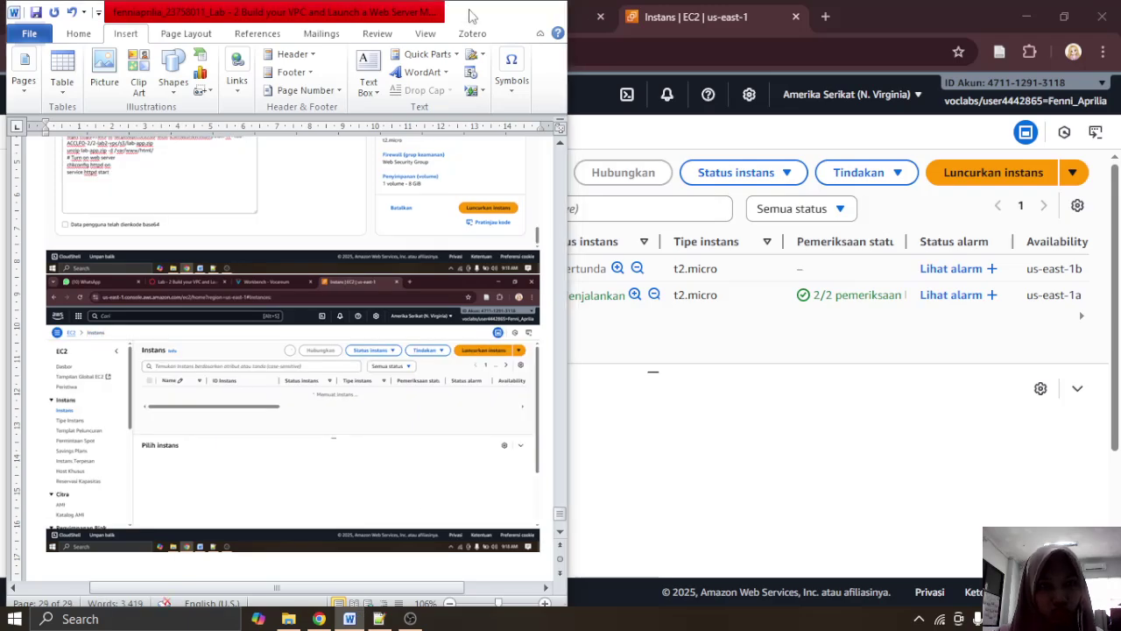
Step: Compare lab step 44 with the status check of Web Server 1 in the instance list
left_click(494, 16)
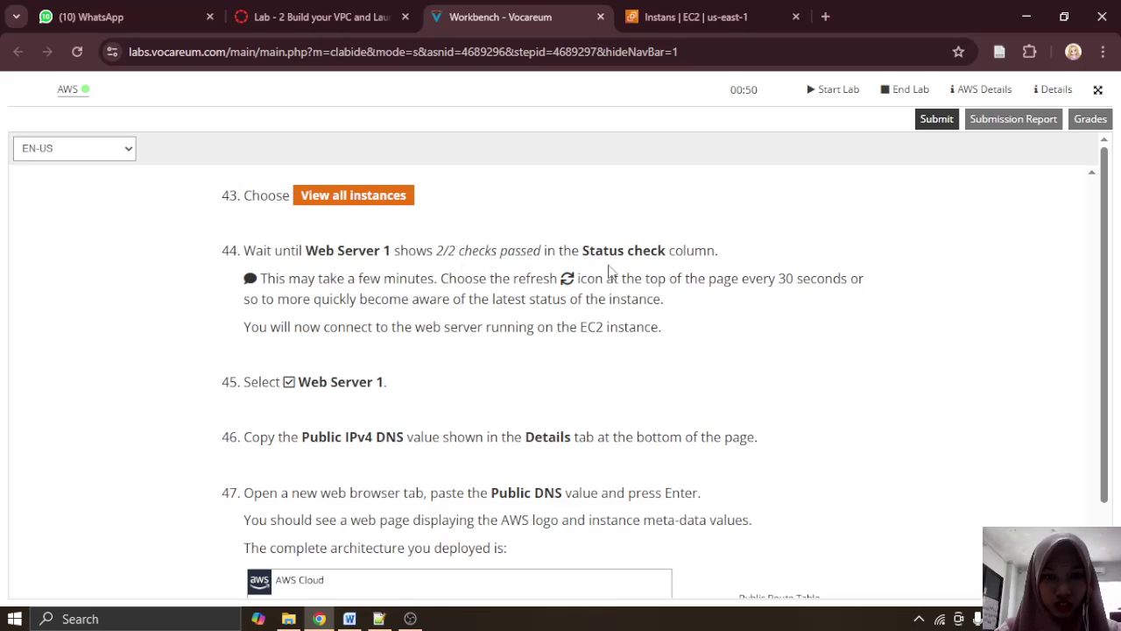
left_click(718, 16)
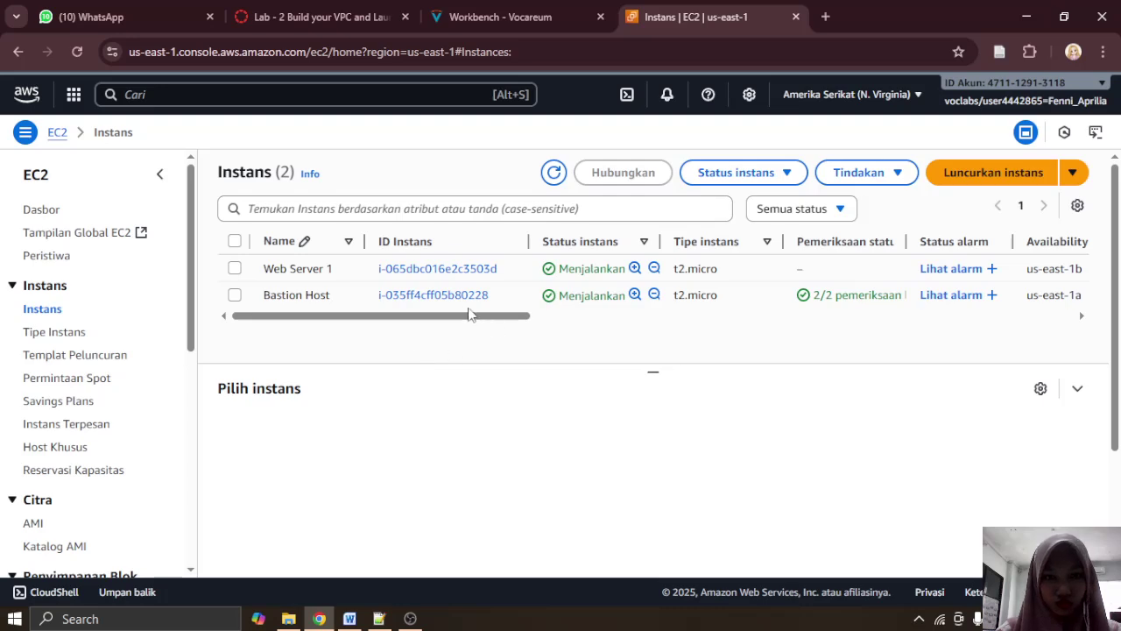
left_click(500, 10)
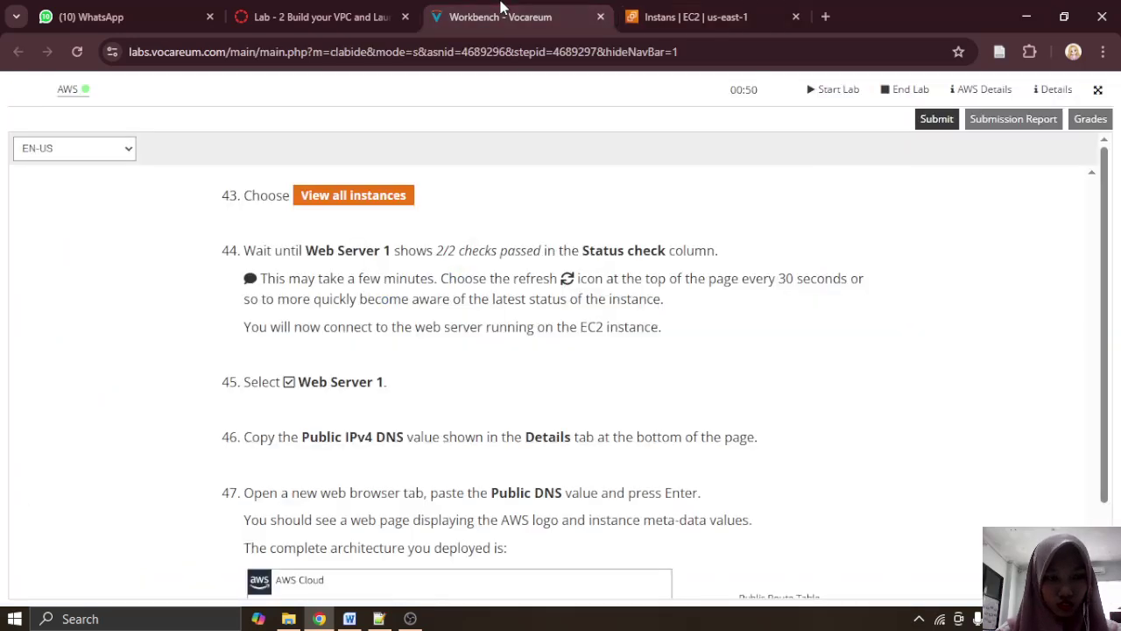
left_click(680, 12)
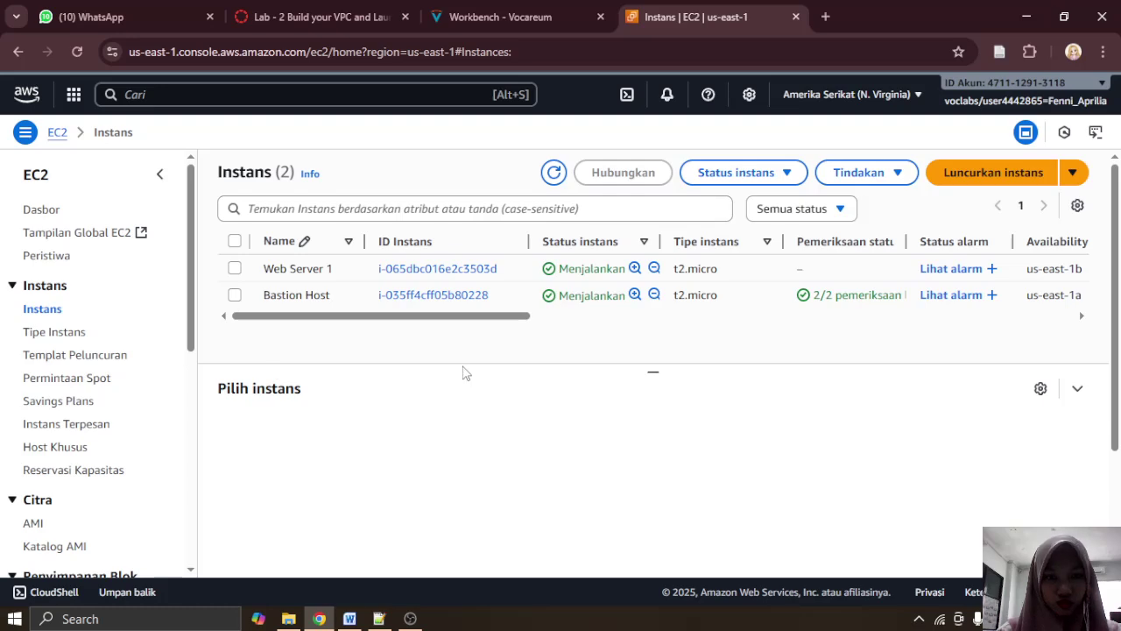
Step: Select Web Server 1 in the instance list to show its details, and read lab steps 46 and 47 on the public DNS
left_click(473, 268)
left_click(508, 12)
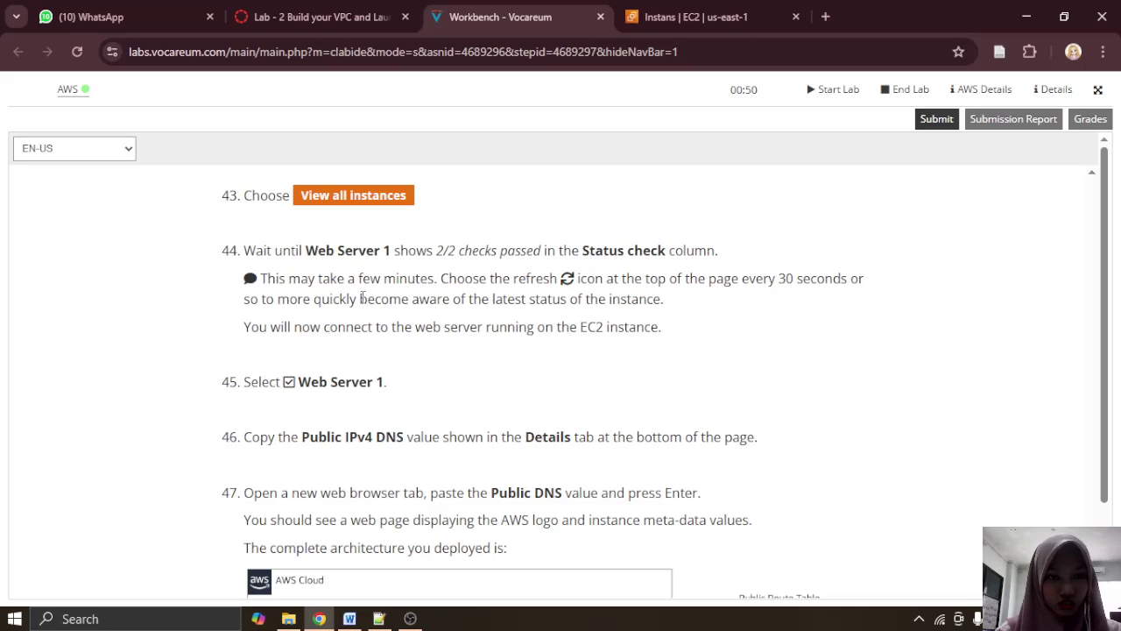
scroll(362, 297, "down", 3)
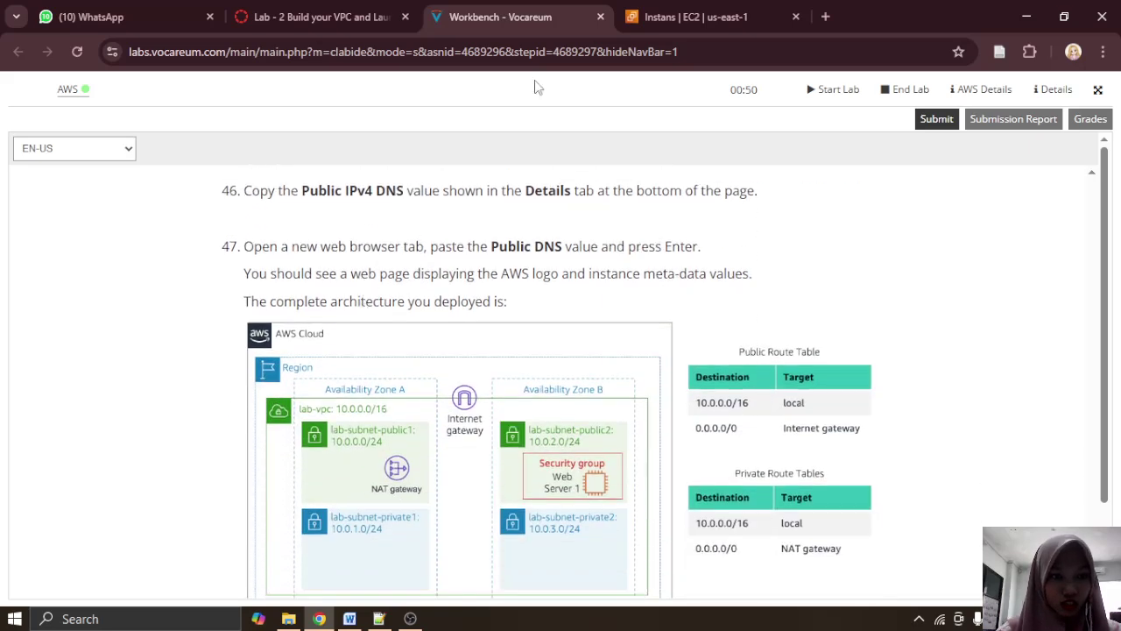
left_click(687, 10)
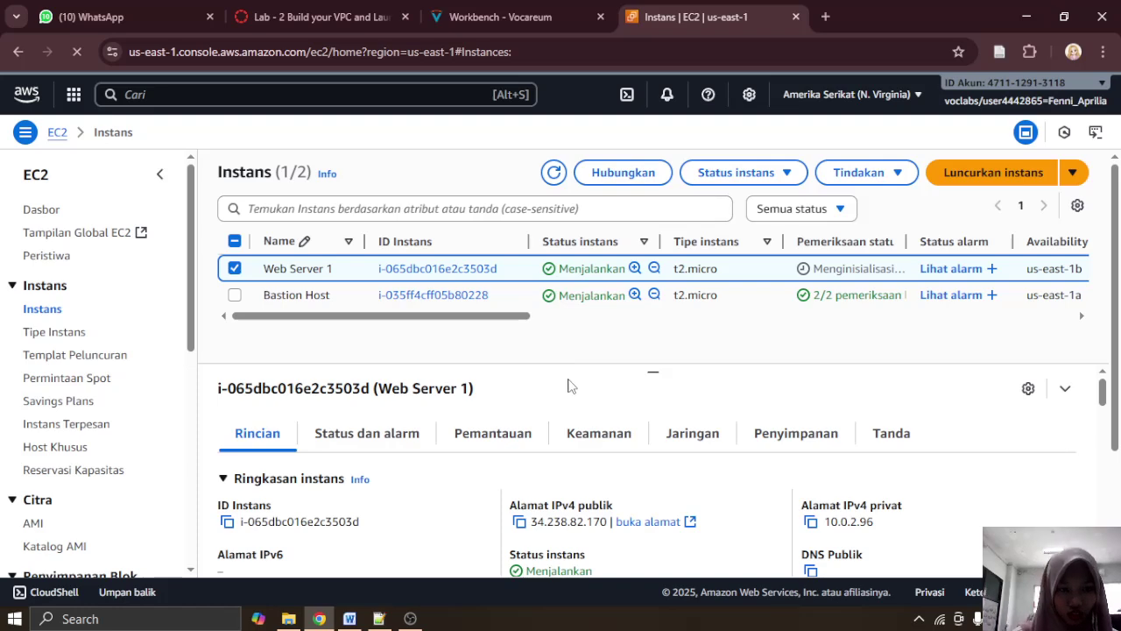
Step: Copy Web Server 1's public IPv4 address and paste a screenshot of its instance details at the end of the Word report
left_click(520, 521)
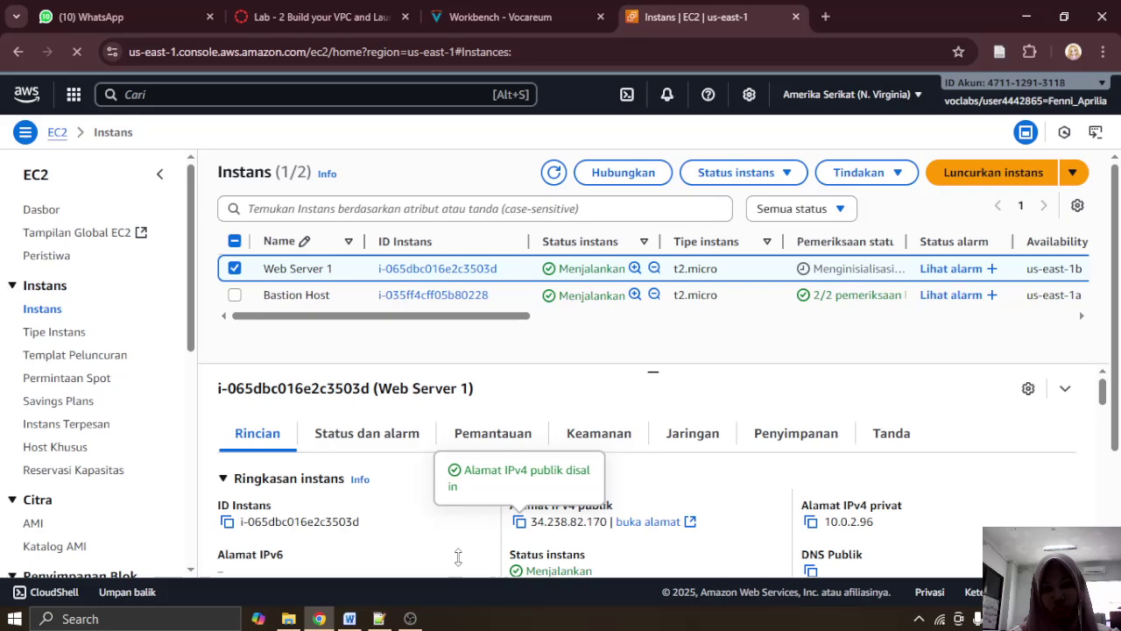
left_click(349, 618)
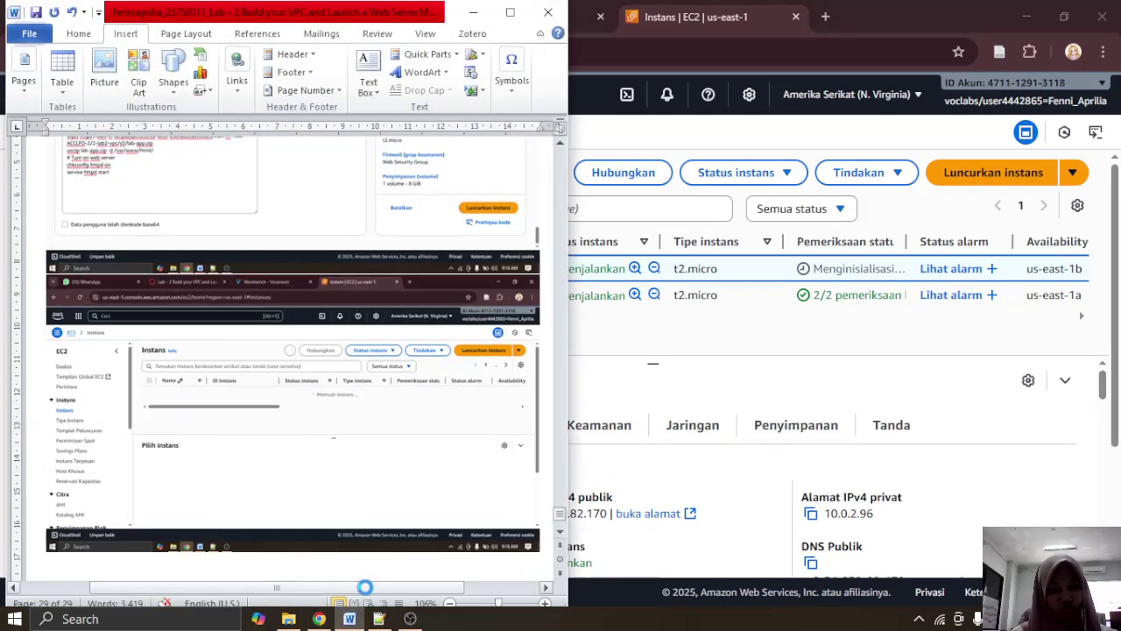
key("ctrl+v")
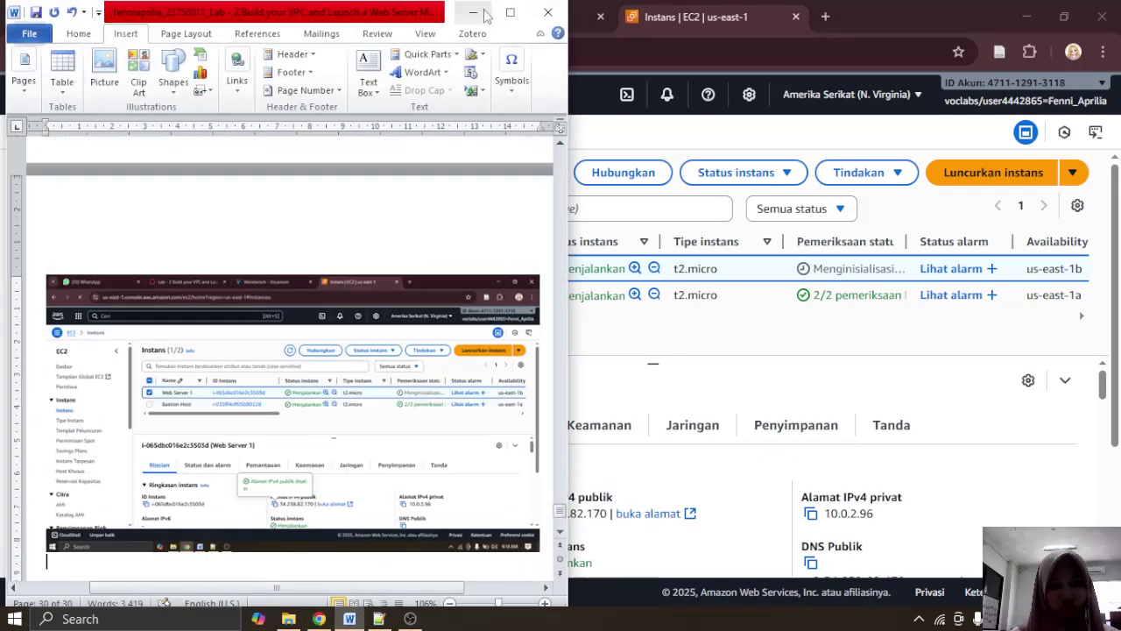
left_click(484, 15)
Step: Copy Web Server 1's public IPv4 address again, reread lab steps 46 and 47, and open 34.238.82.170 in a new browser tab
left_click(521, 514)
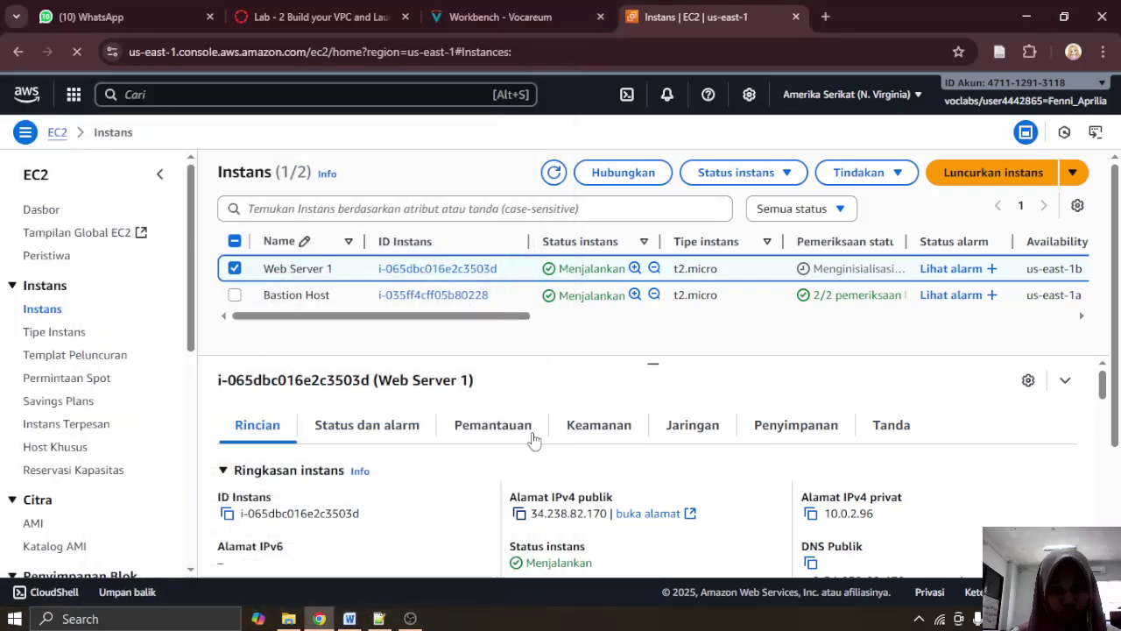
left_click(517, 15)
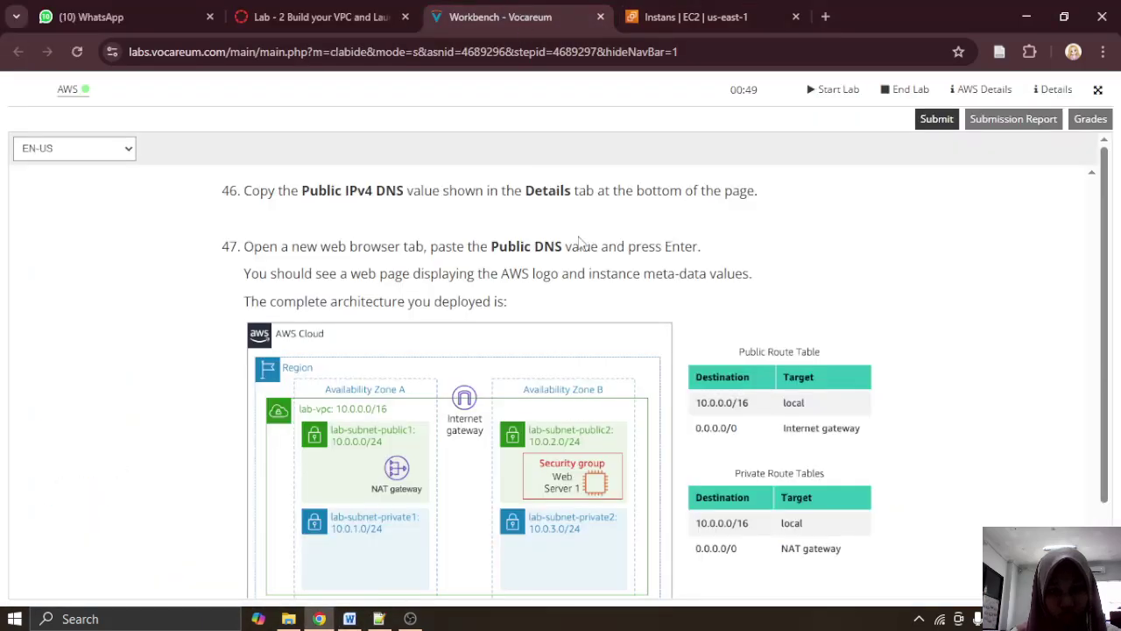
scroll(593, 329, "up", 2)
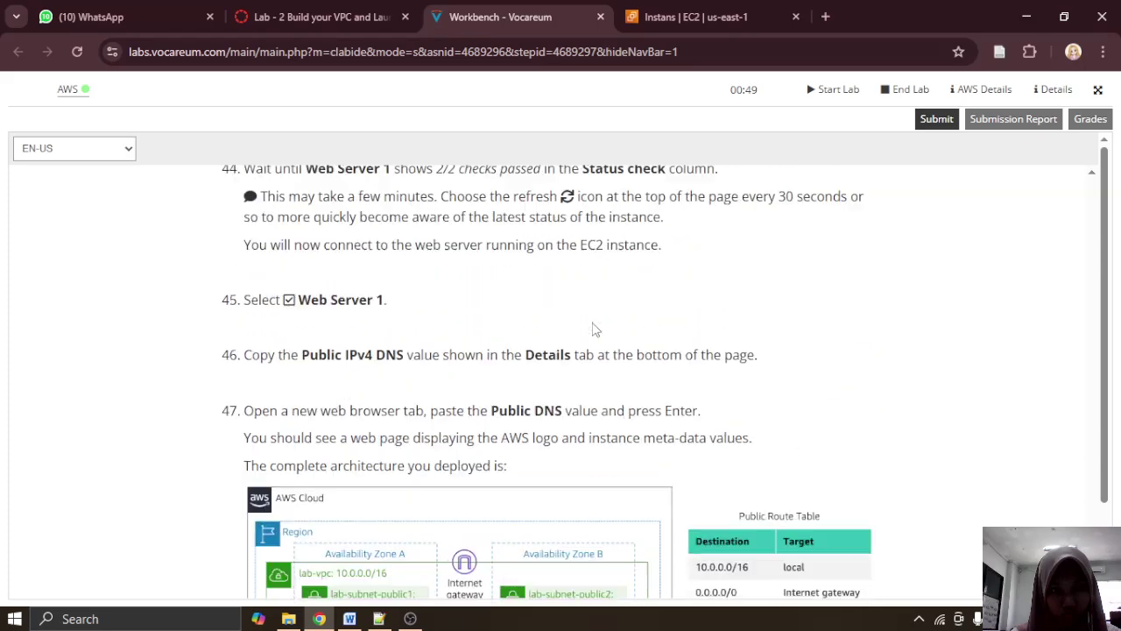
scroll(593, 329, "down", 1)
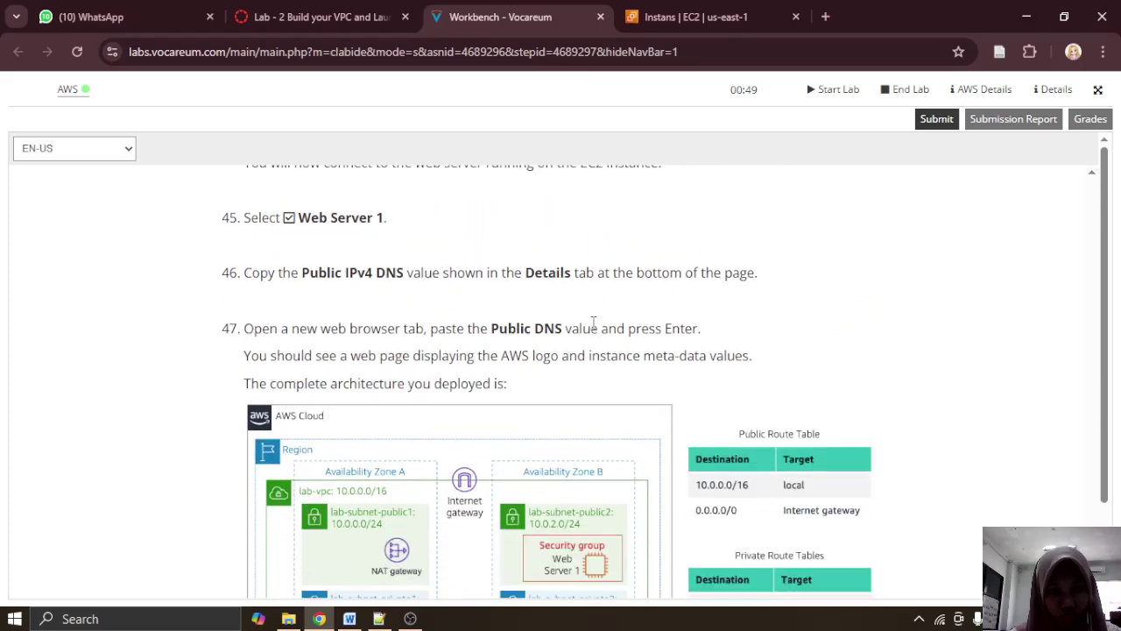
scroll(593, 322, "down", 1)
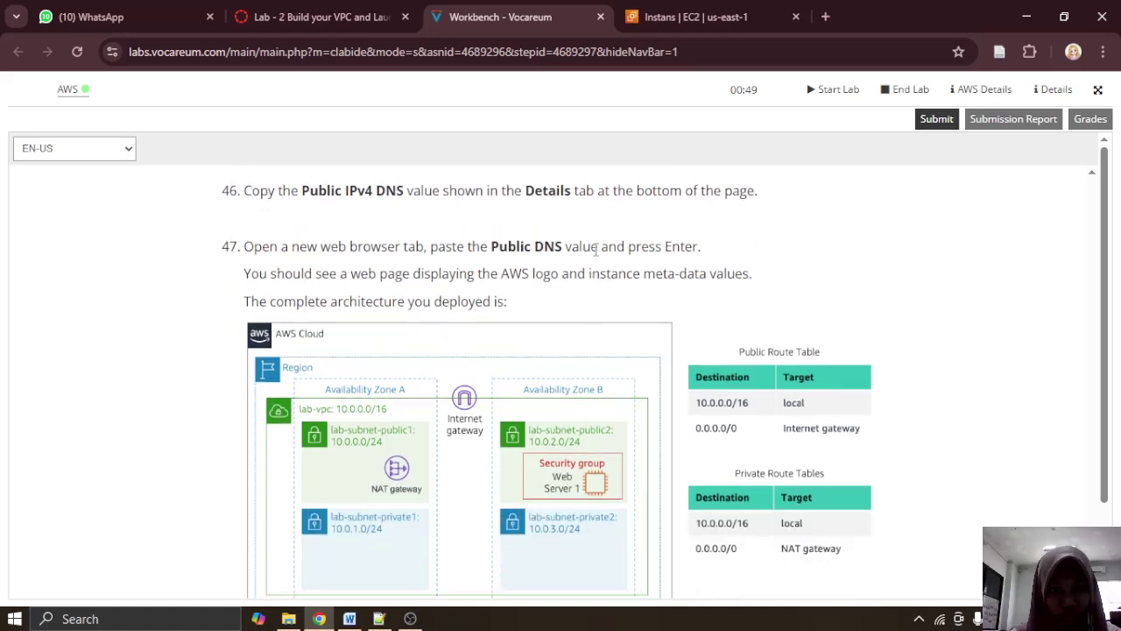
scroll(670, 249, "down", 1)
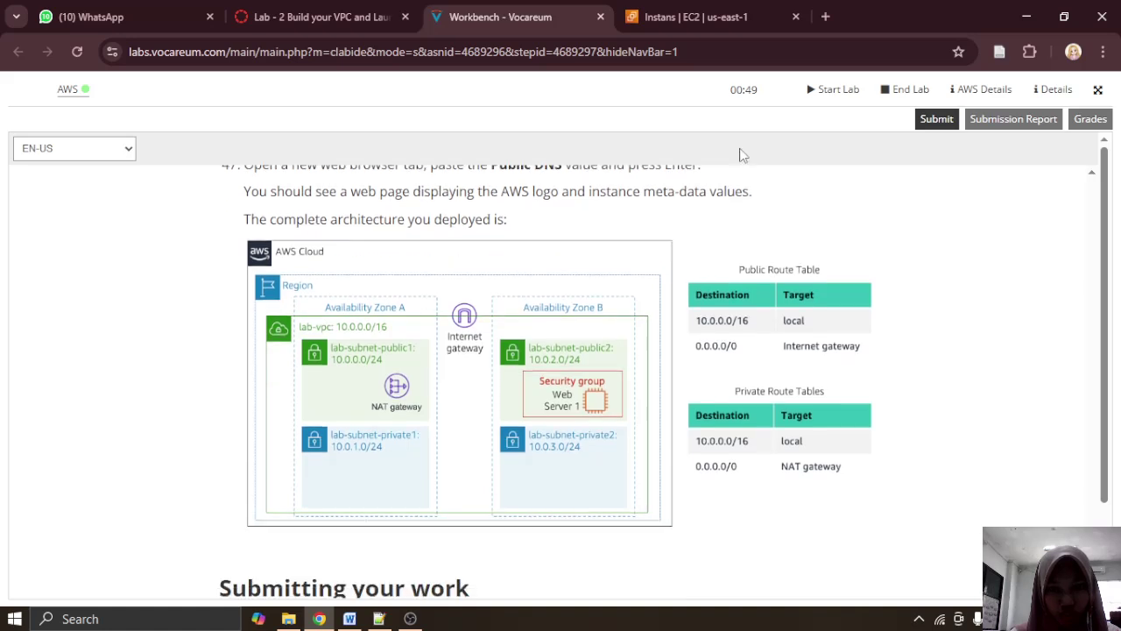
left_click(832, 15)
key("ctrl+v")
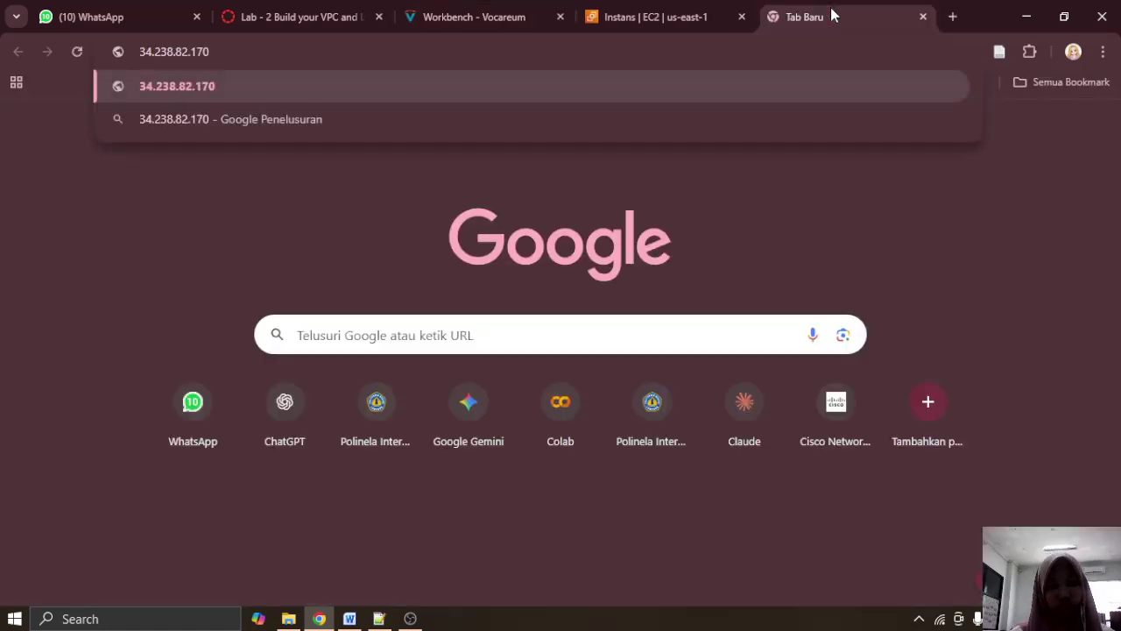
key("Return")
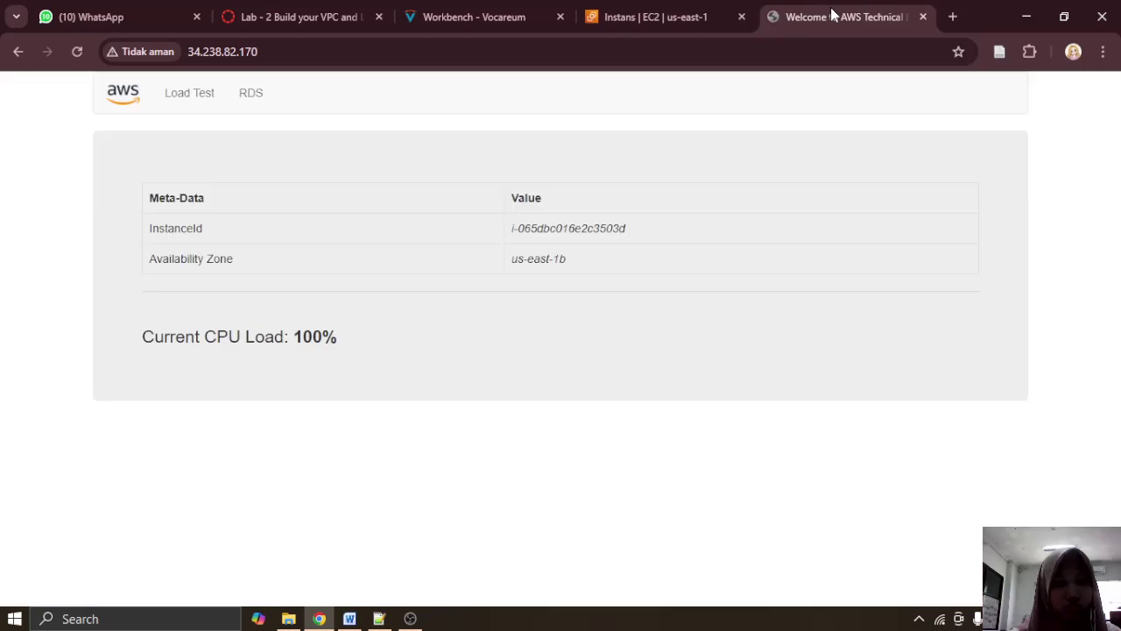
Step: Compare the web server page with lab step 47 and paste a screenshot of that page at the end of the Word report
left_click(447, 9)
scroll(468, 302, "down", 4)
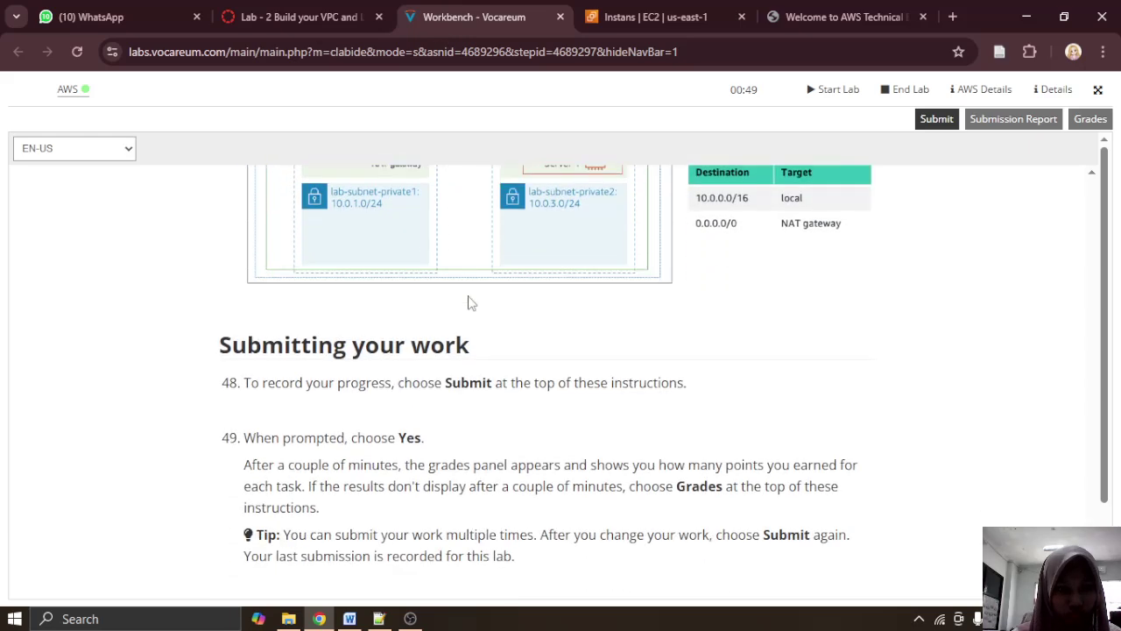
scroll(469, 301, "up", 5)
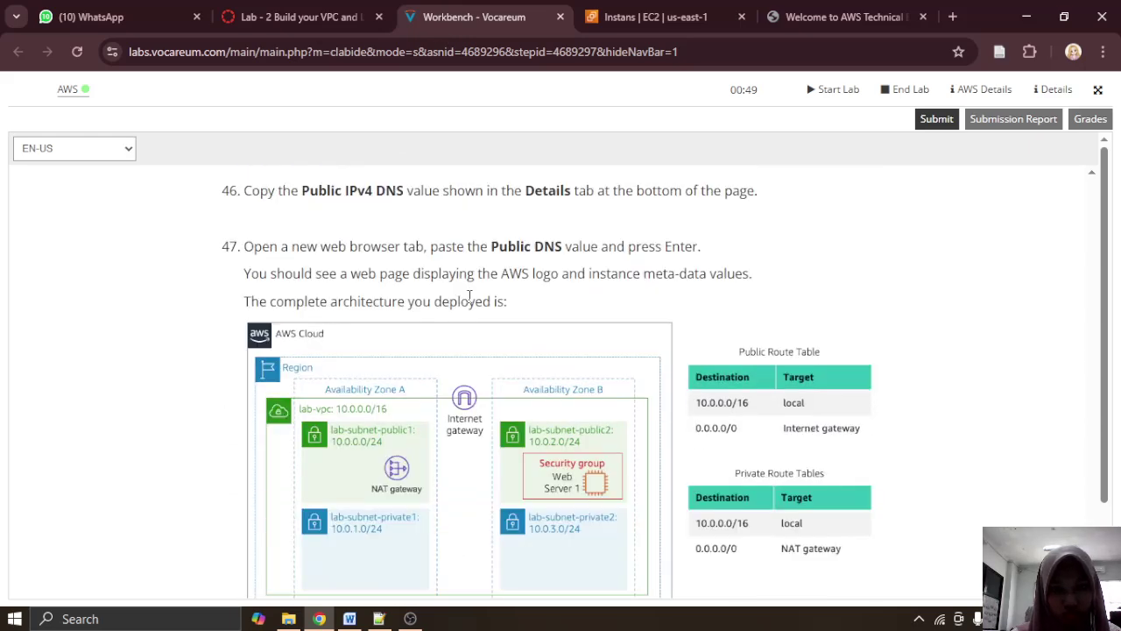
left_click(836, 17)
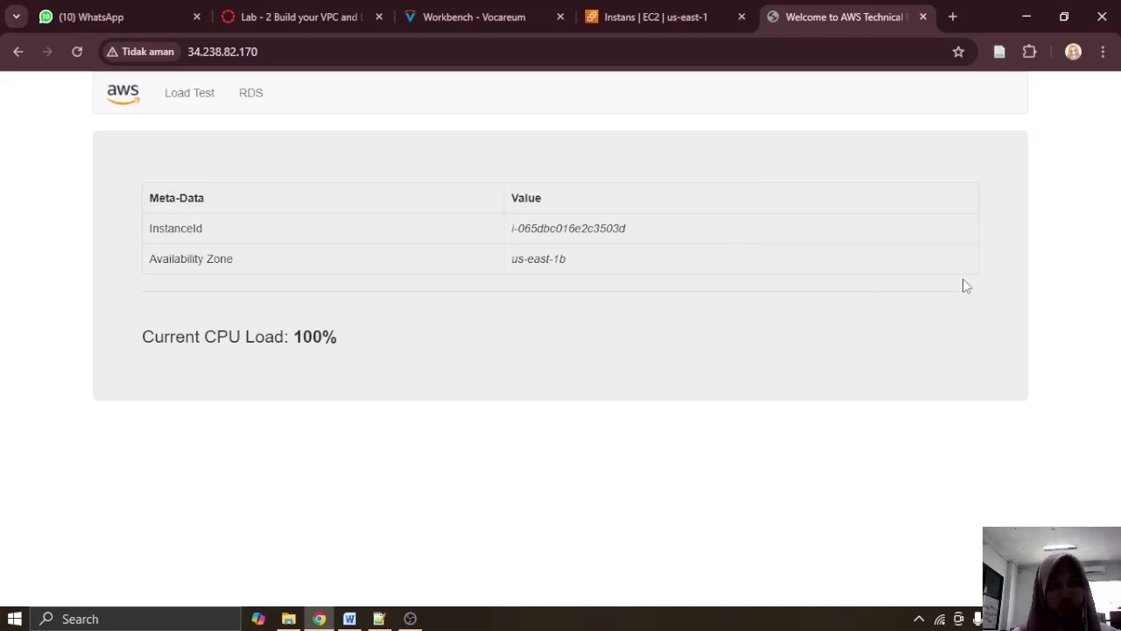
left_click(348, 617)
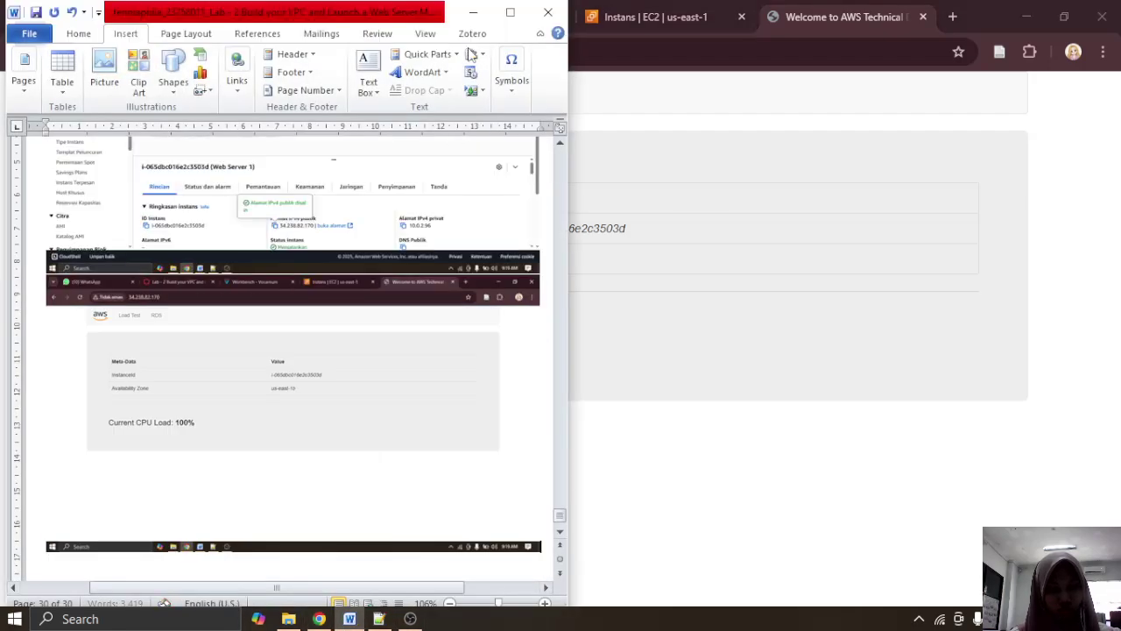
left_click(473, 13)
Step: Read lab steps 48 to 50 on submitting, then submit the lab work for grading and confirm the submission
left_click(508, 7)
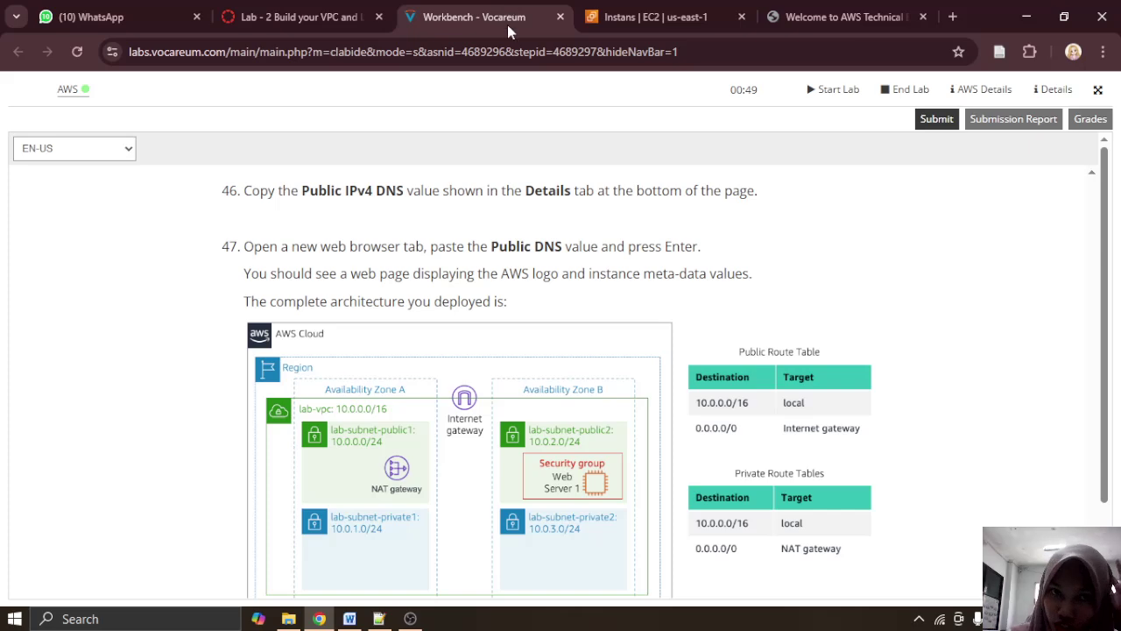
scroll(517, 268, "down", 1)
scroll(501, 282, "up", 1)
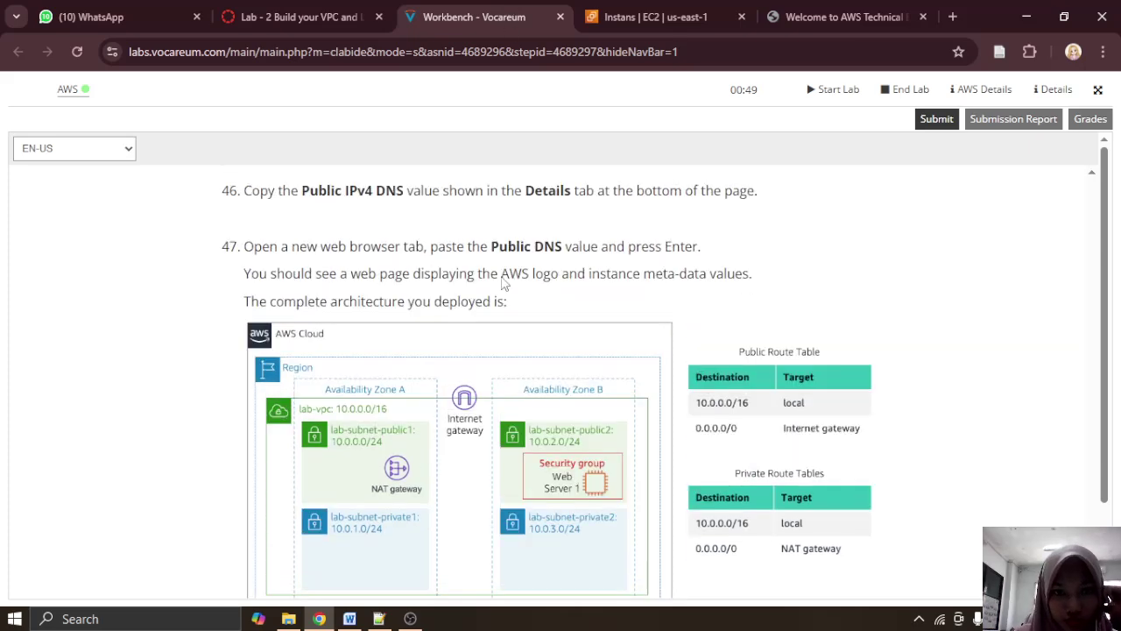
scroll(502, 281, "down", 4)
scroll(501, 283, "down", 1)
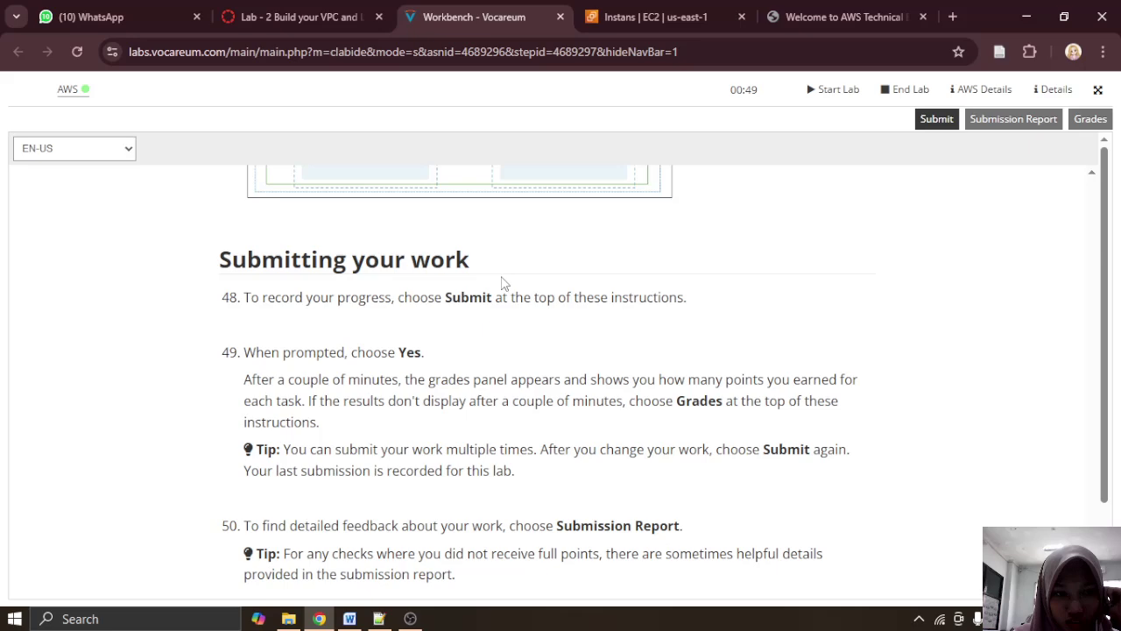
left_click(924, 125)
left_click(863, 197)
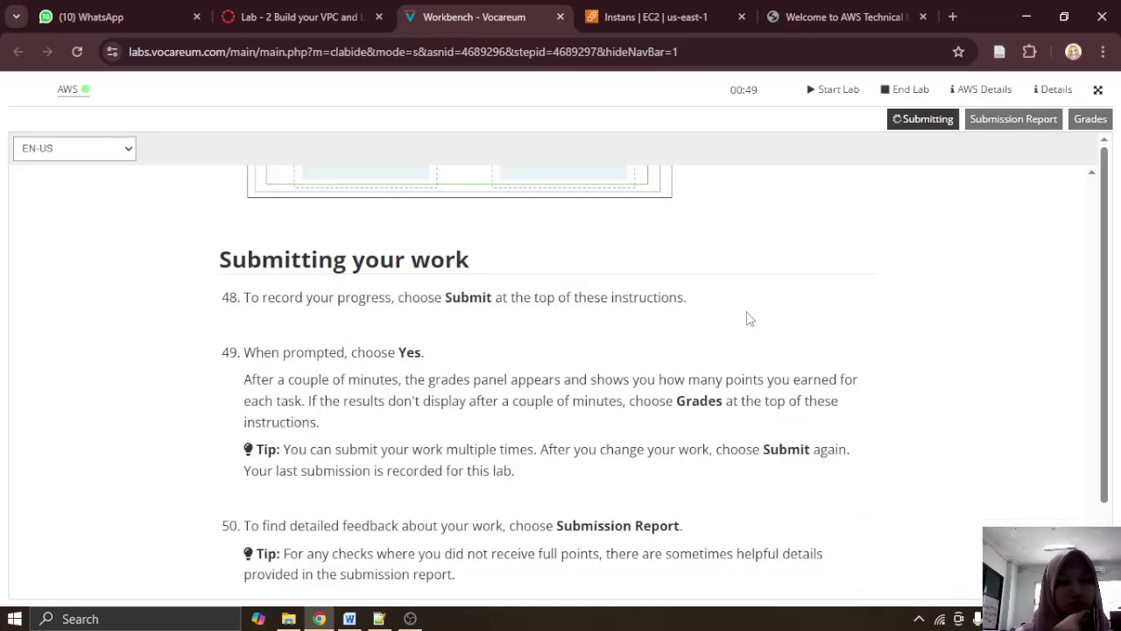
Step: Read the lab's closing steps on grades, the submission report and ending the lab, and briefly check the recording in OBS
scroll(749, 318, "down", 1)
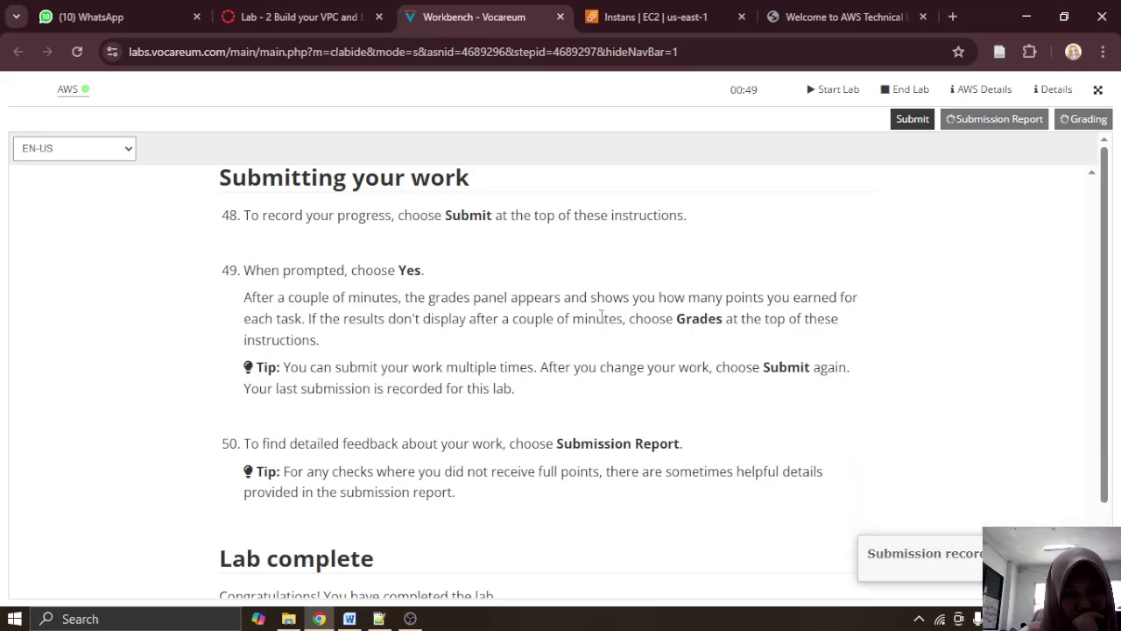
scroll(603, 322, "down", 1)
scroll(603, 322, "down", 3)
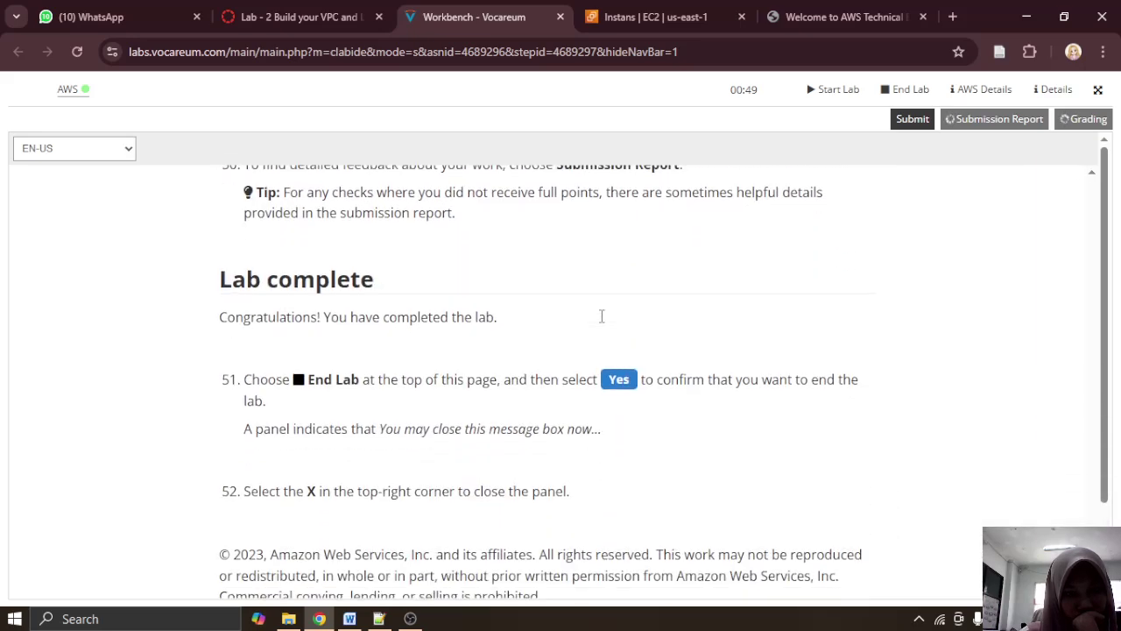
scroll(602, 323, "up", 1)
scroll(676, 287, "up", 3)
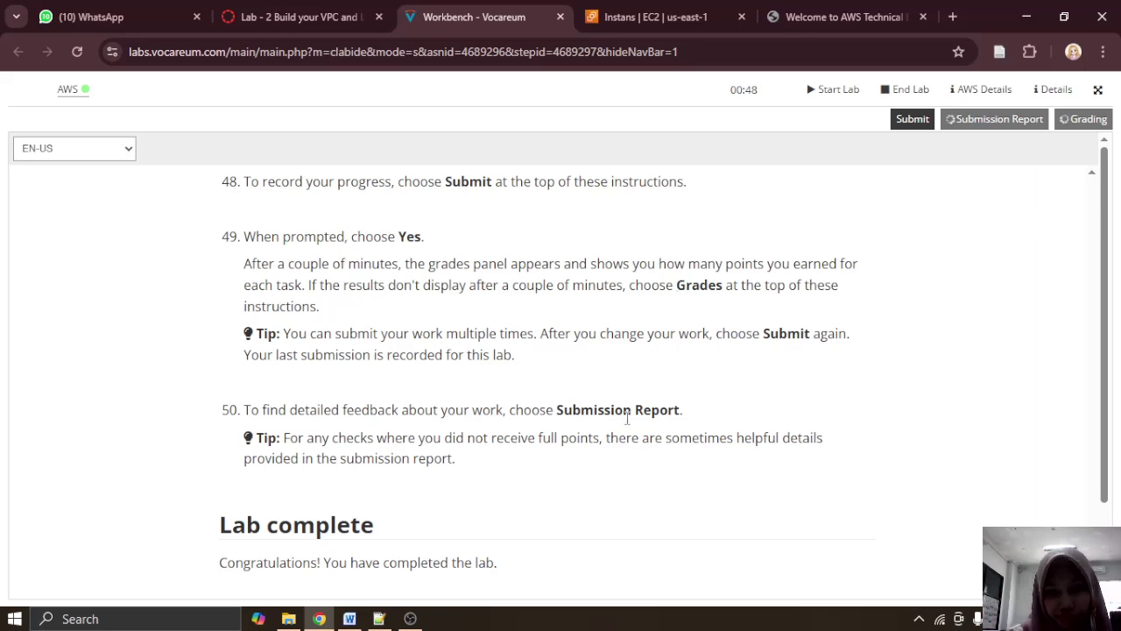
left_click(410, 619)
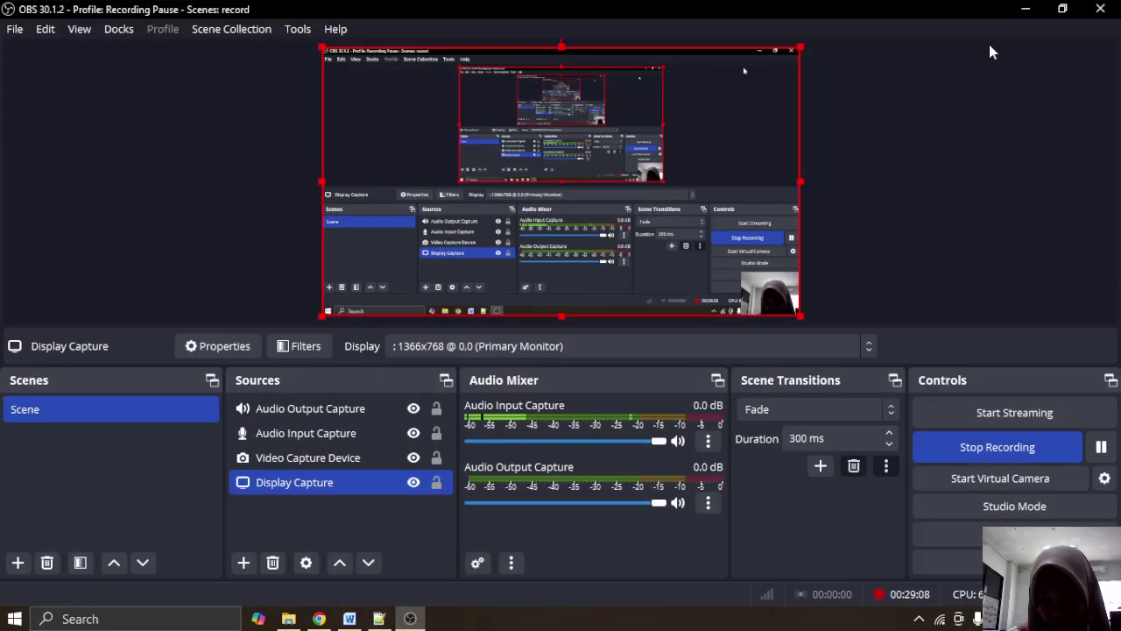
left_click(1025, 8)
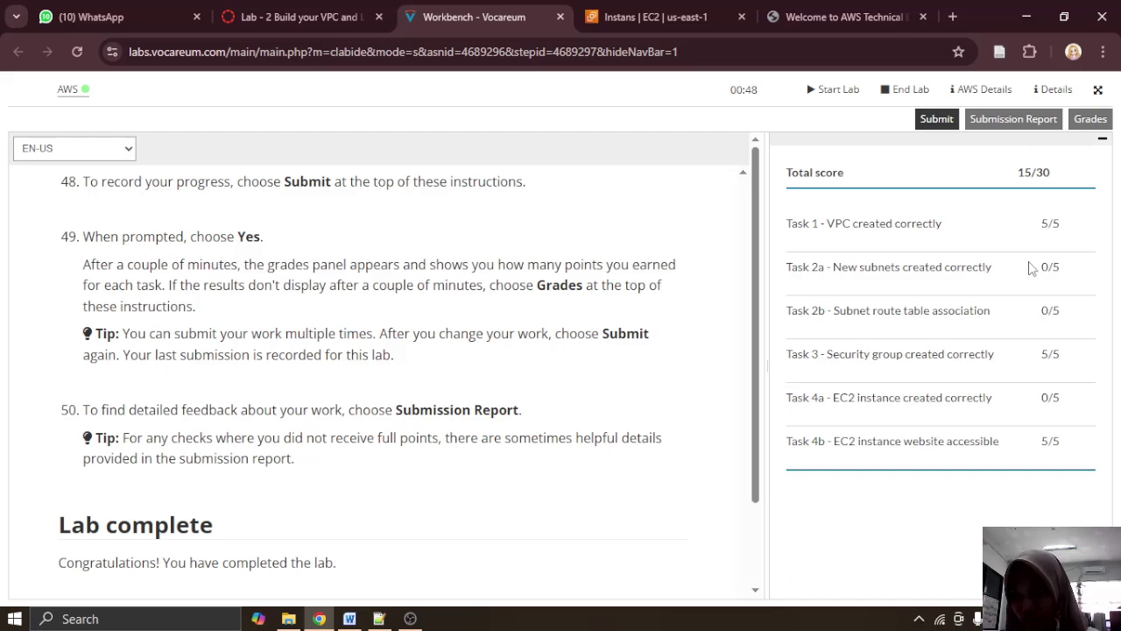
Step: Go back through the lab instructions to Task 2 on creating additional subnets and reread steps 10 and 11
scroll(596, 377, "up", 15)
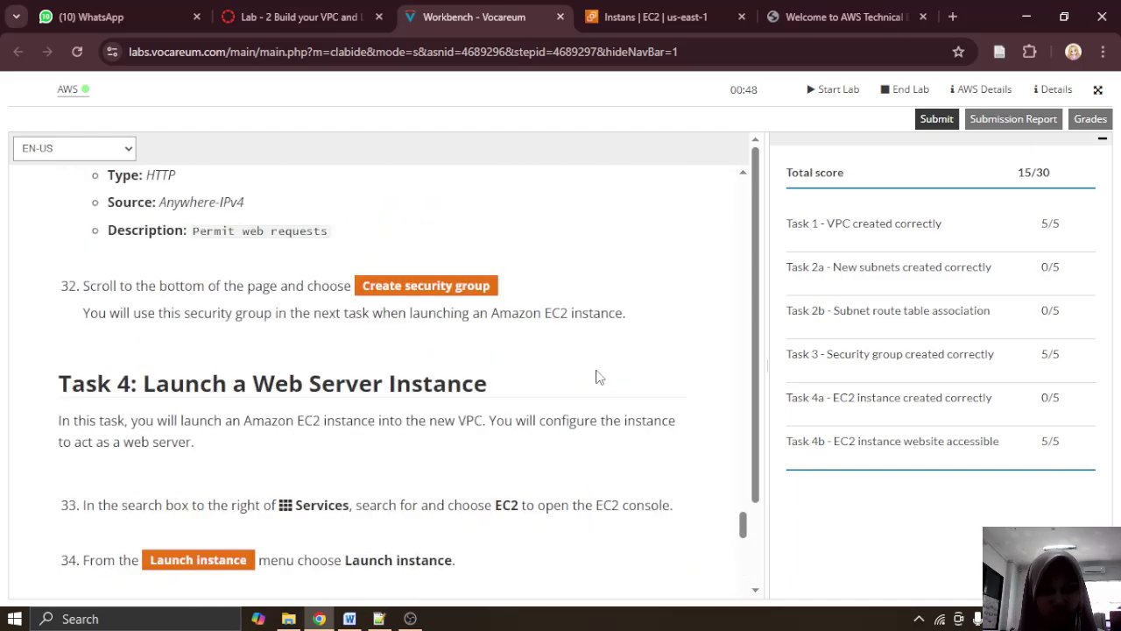
scroll(595, 377, "up", 20)
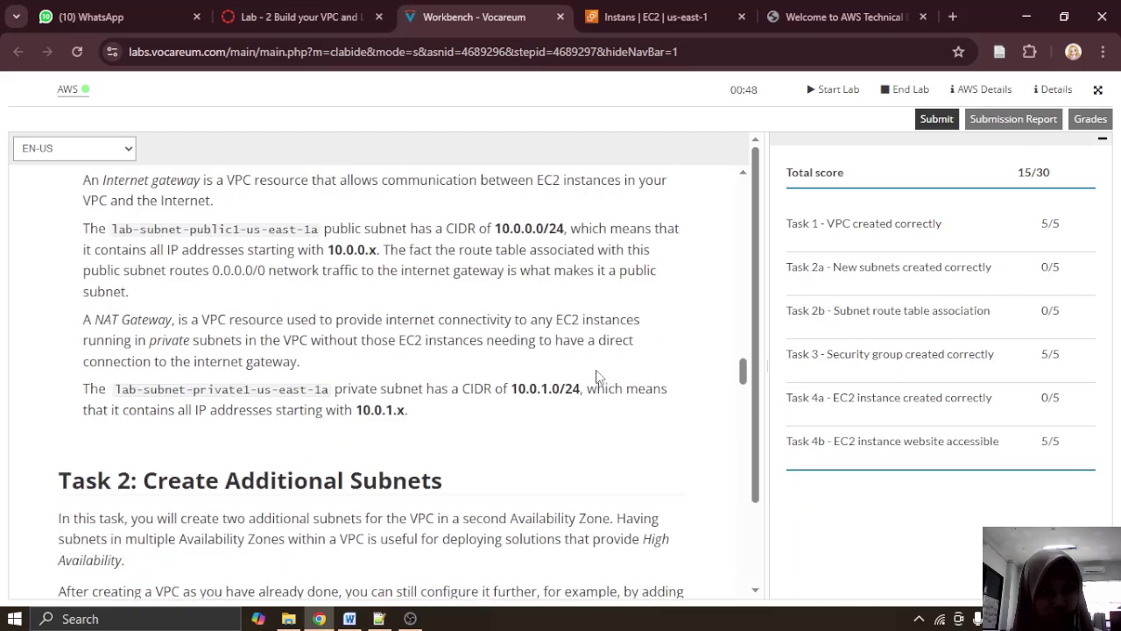
scroll(595, 377, "up", 20)
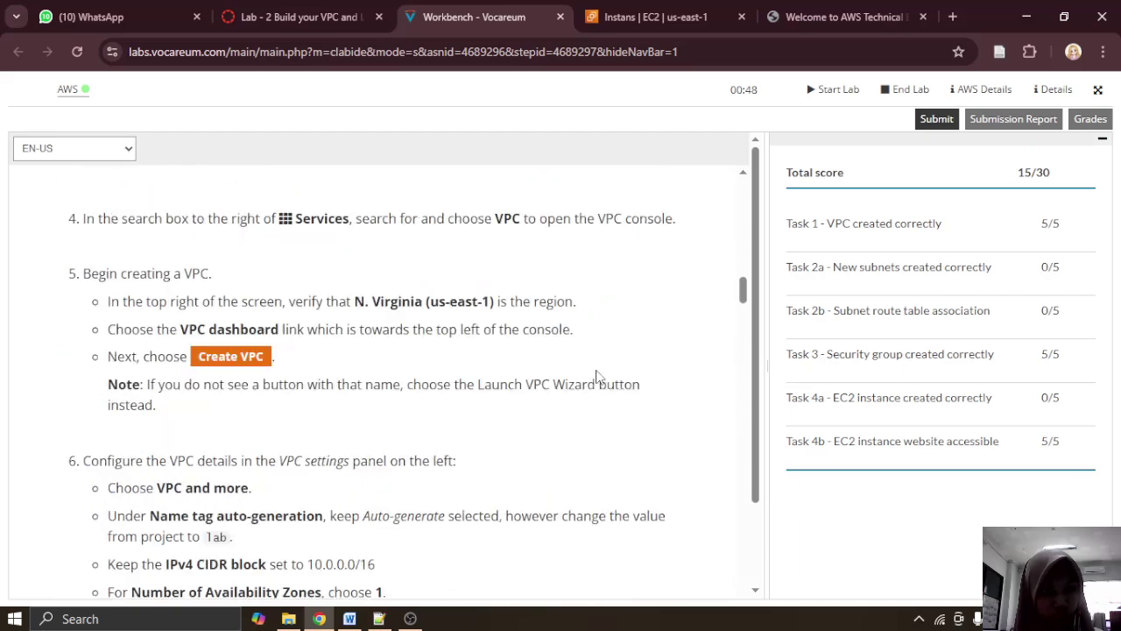
scroll(596, 377, "down", 8)
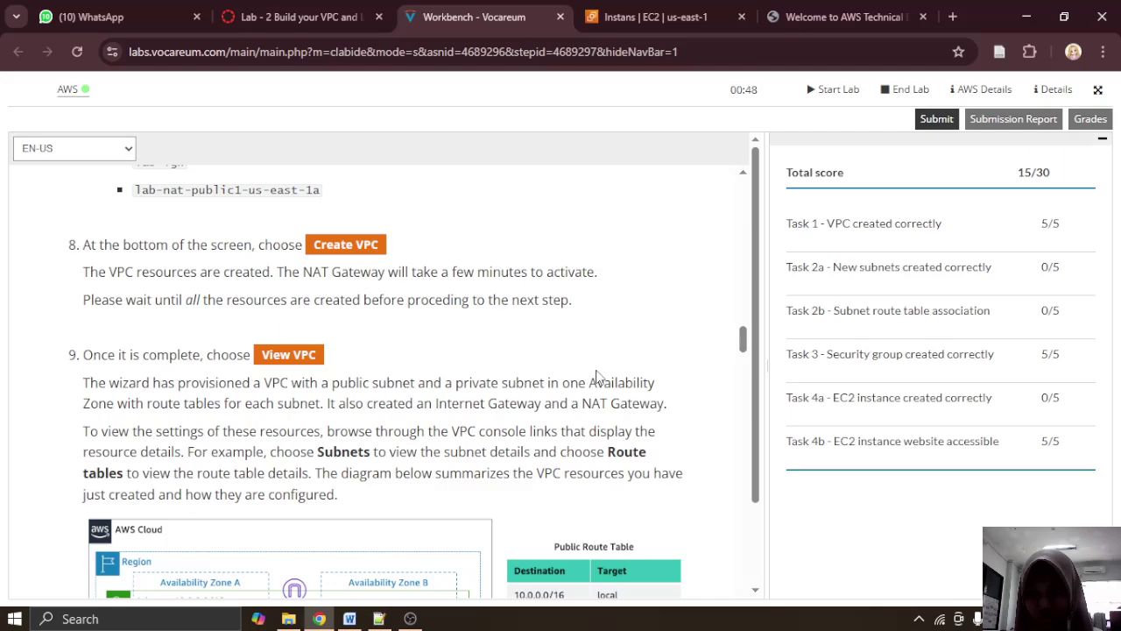
scroll(622, 383, "down", 10)
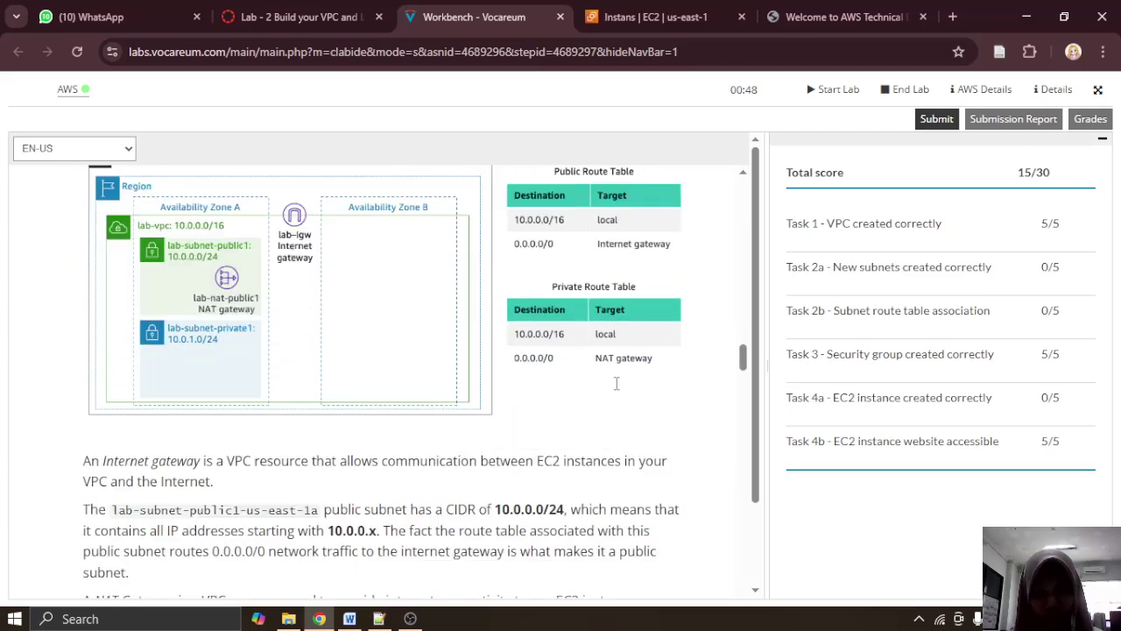
scroll(616, 387, "down", 1)
scroll(616, 391, "up", 1)
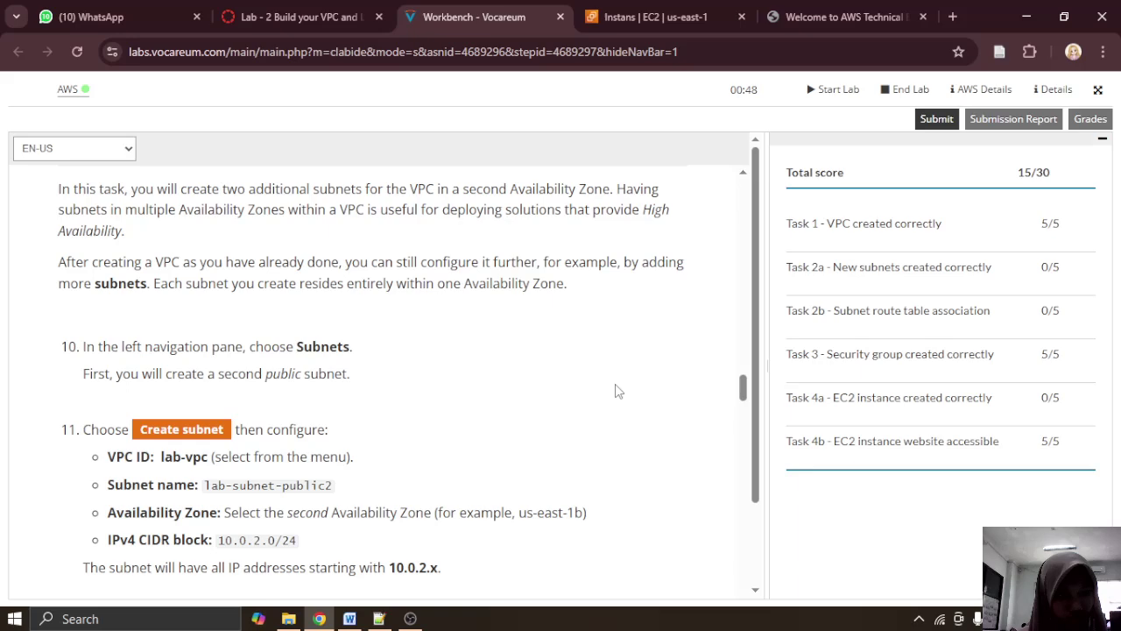
scroll(616, 390, "up", 1)
scroll(615, 390, "down", 1)
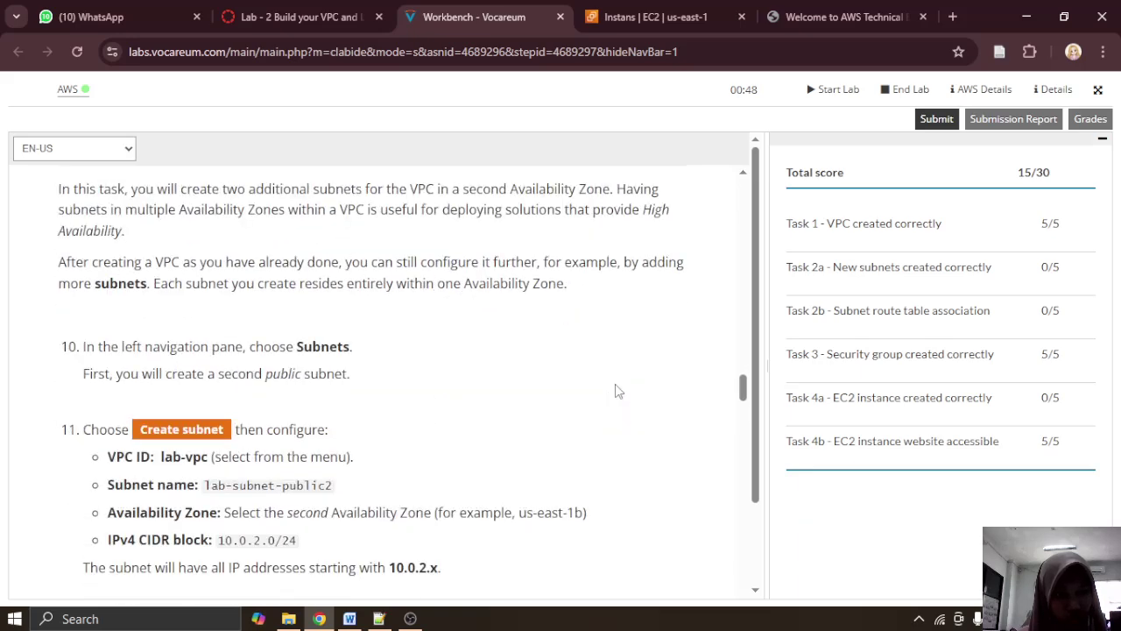
scroll(615, 391, "up", 1)
scroll(618, 390, "down", 1)
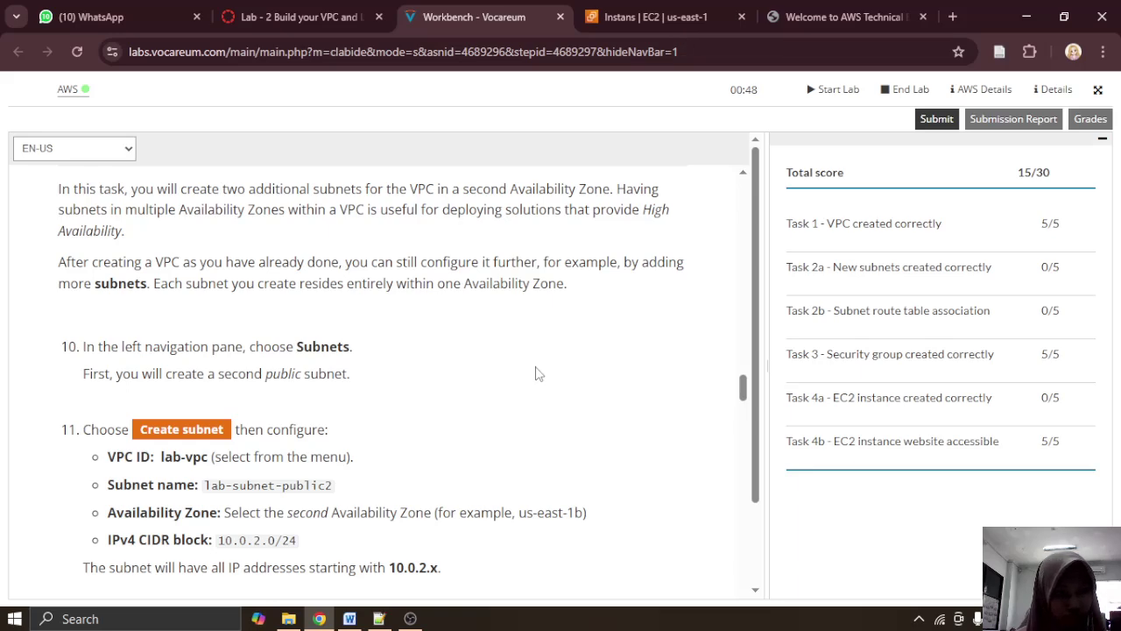
scroll(233, 416, "up", 1)
scroll(233, 414, "down", 1)
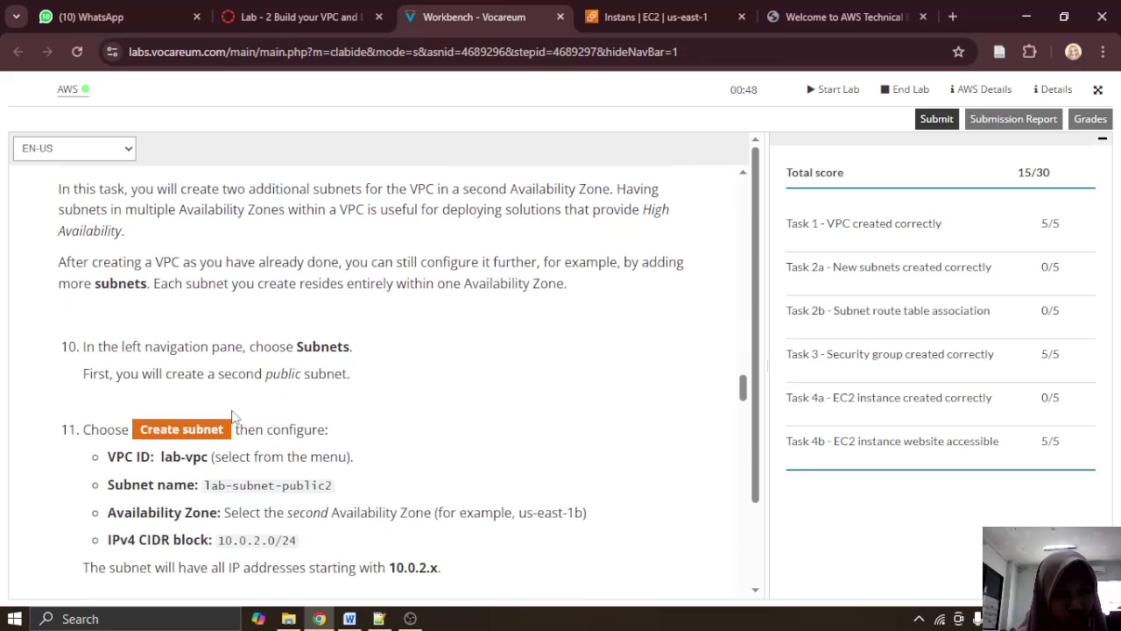
Step: Review lab steps 10 to 13 on creating the second public and private subnets, glance at the EC2 console, and reread the Task 2 introduction
scroll(234, 417, "down", 2)
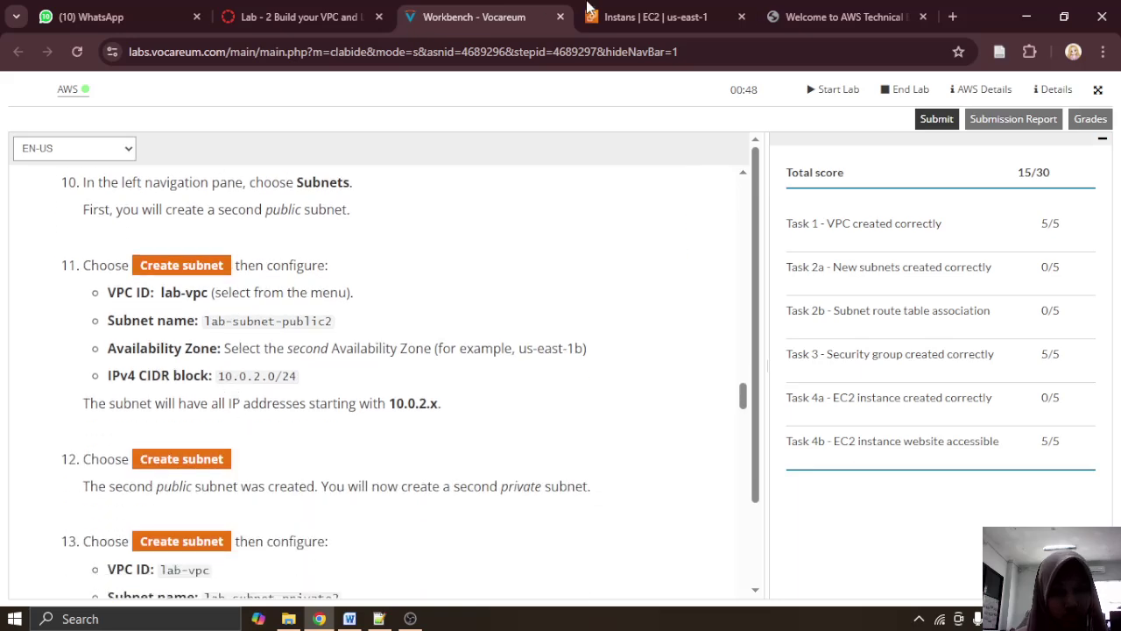
left_click(589, 12)
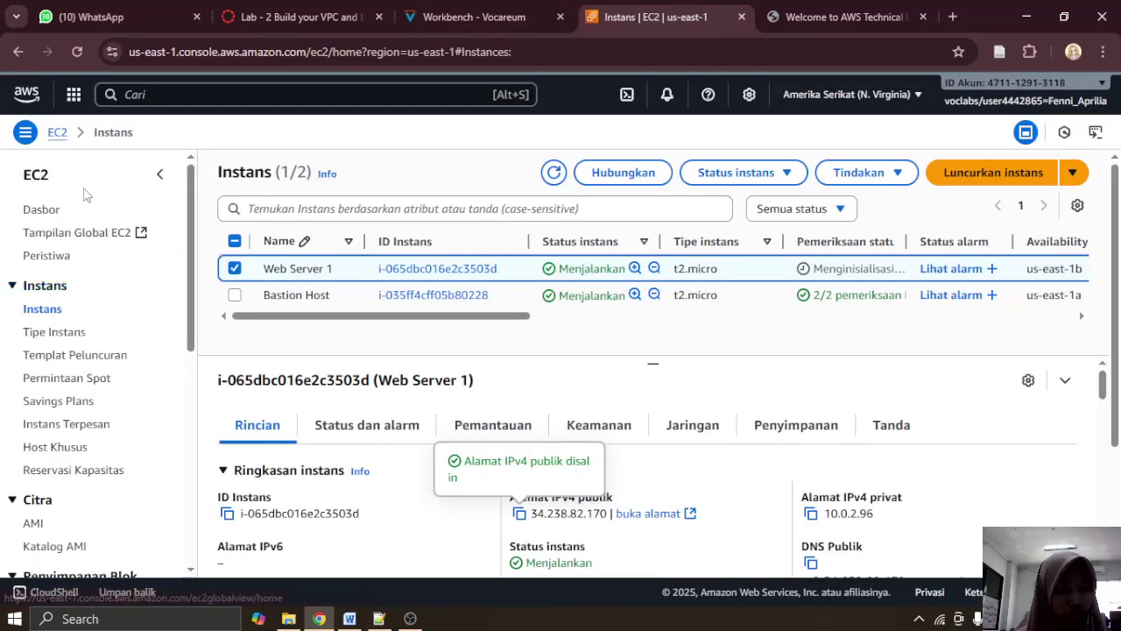
left_click(473, 17)
scroll(257, 423, "up", 3)
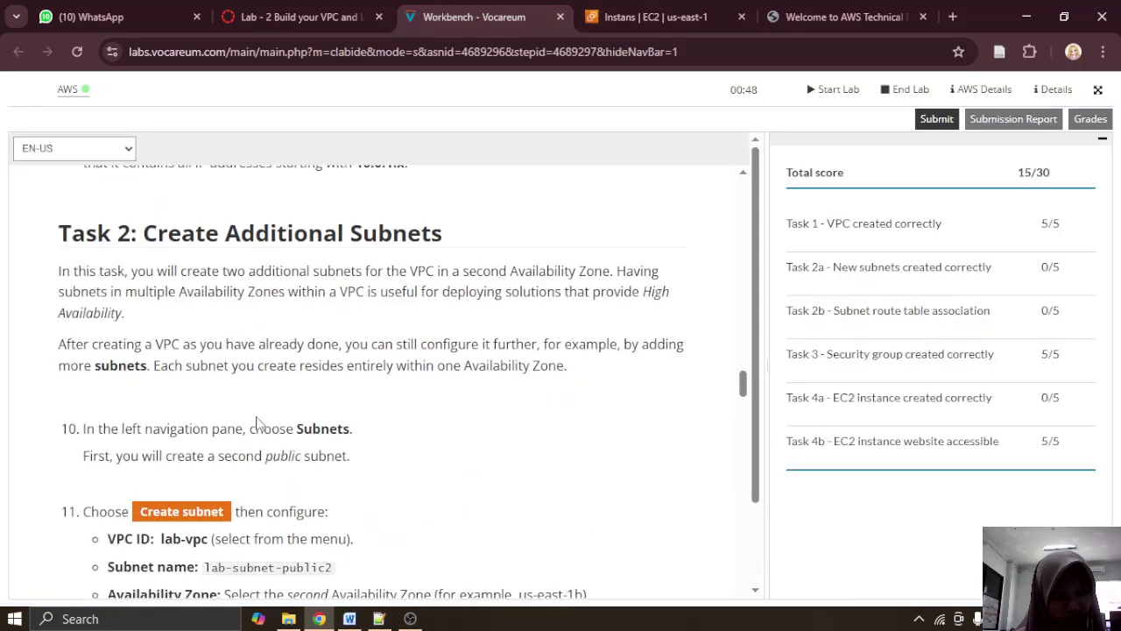
scroll(256, 423, "down", 1)
scroll(445, 353, "up", 4)
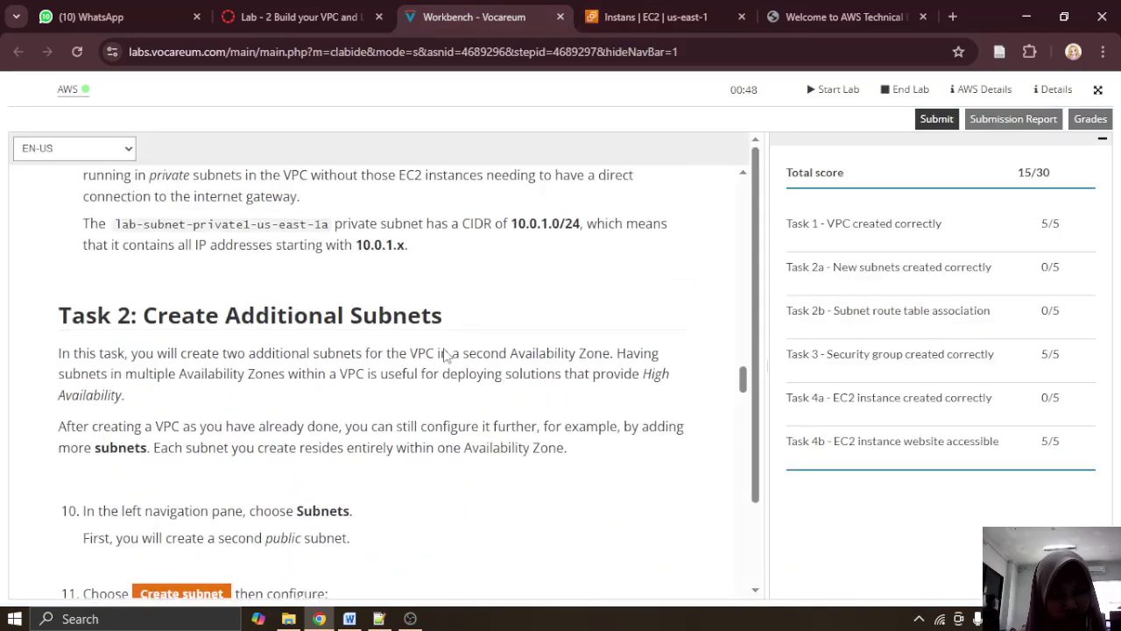
Step: Read the Task 2 instructions for the second public subnet and open the Subnets page of the AWS VPC console
scroll(446, 352, "down", 3)
scroll(445, 350, "down", 2)
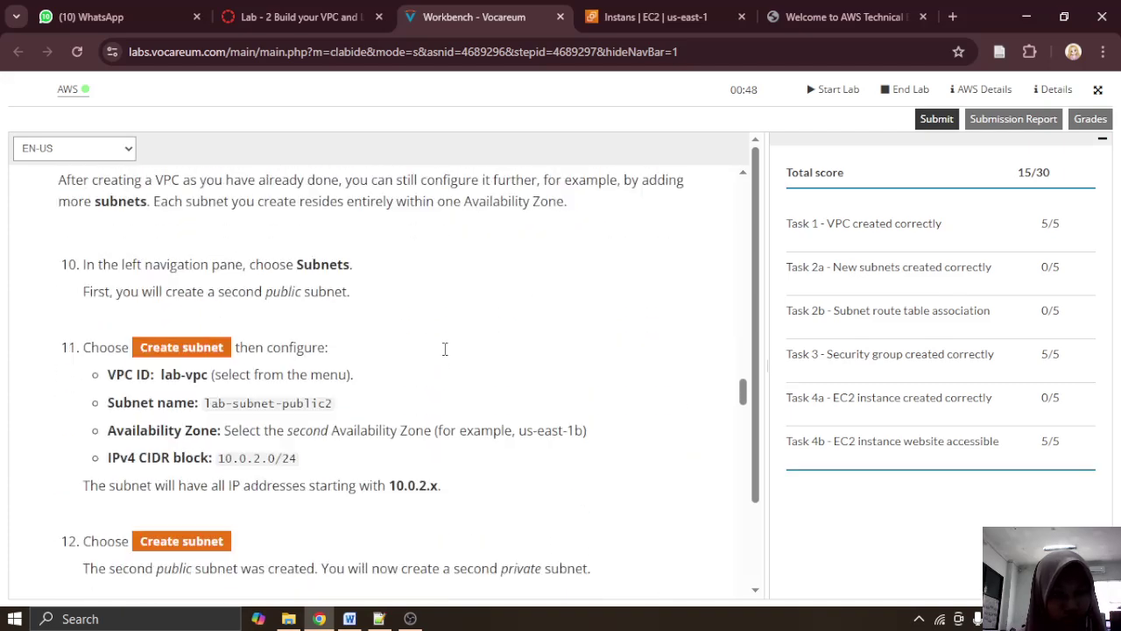
left_click(663, 9)
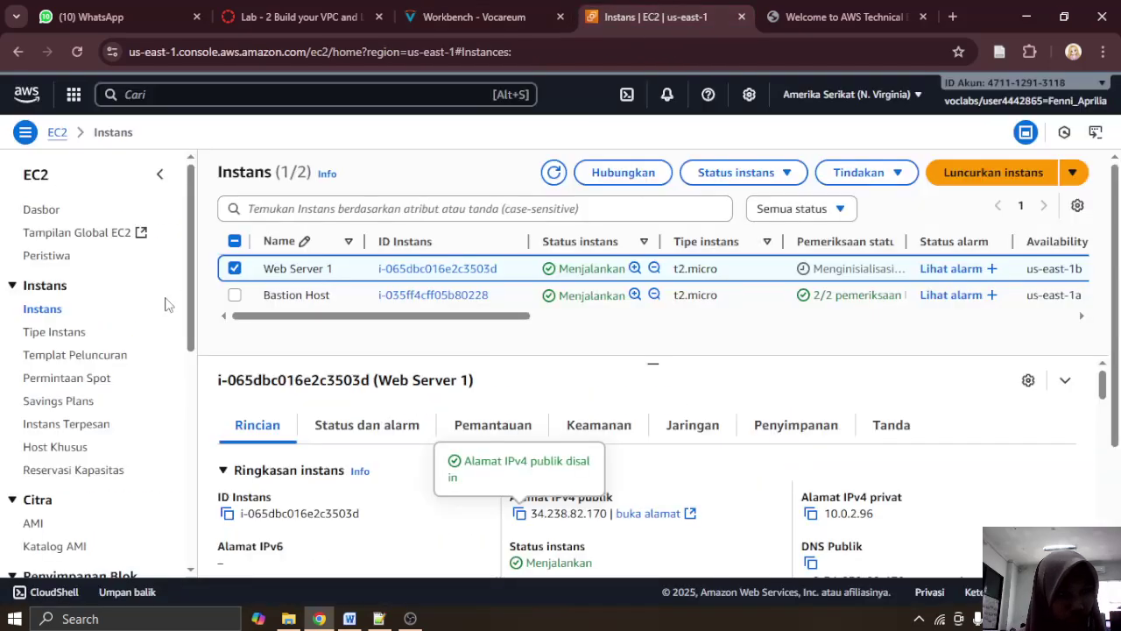
left_click(74, 96)
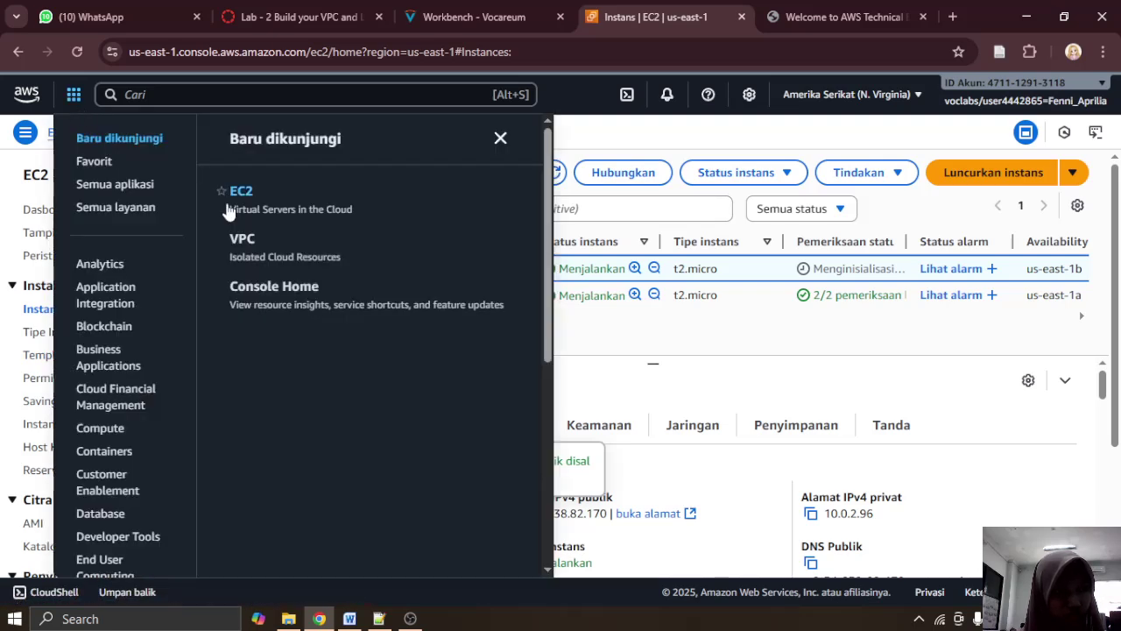
left_click(243, 241)
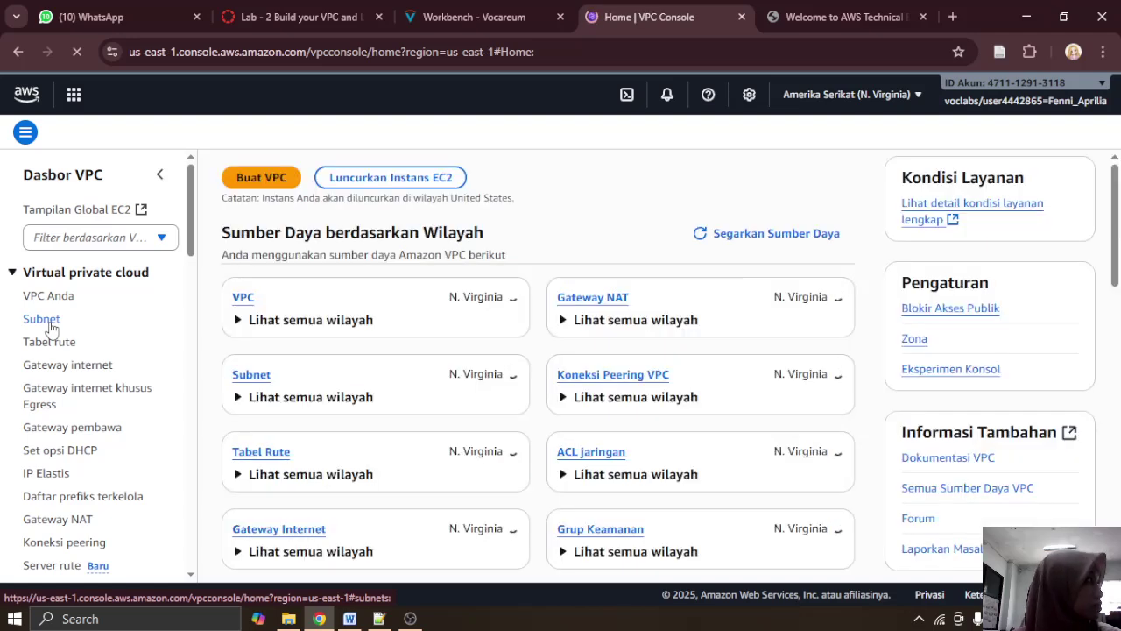
left_click(50, 324)
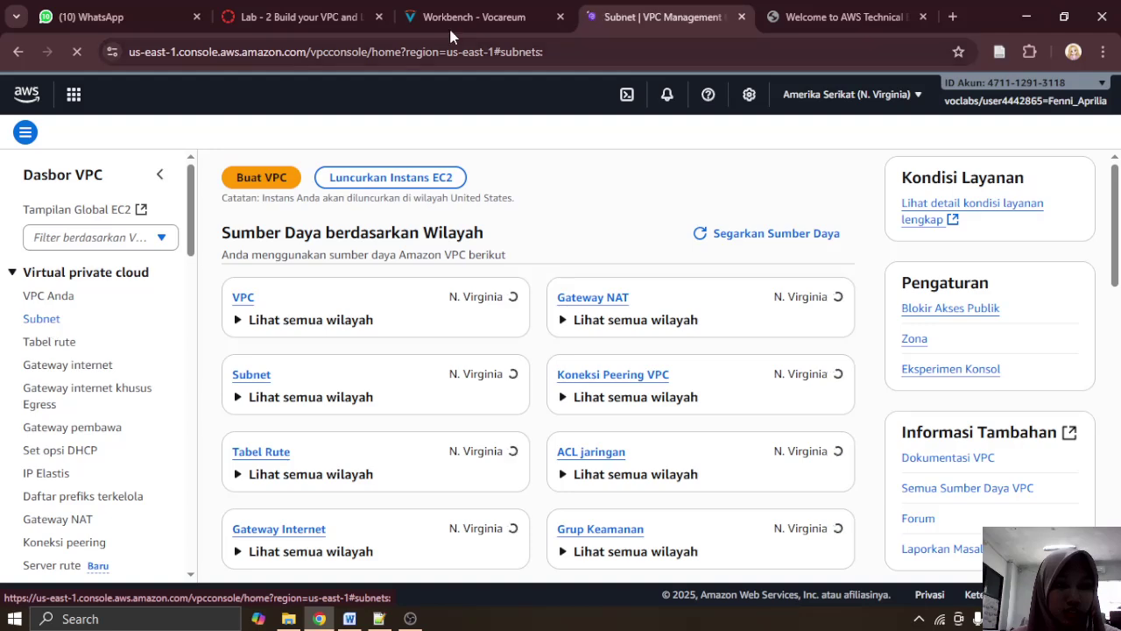
Step: Check the step 11 settings and start a new subnet in VPC vpc-0ccef61e8cc431aa7 (lab-vpc)
left_click(467, 12)
scroll(429, 226, "down", 1)
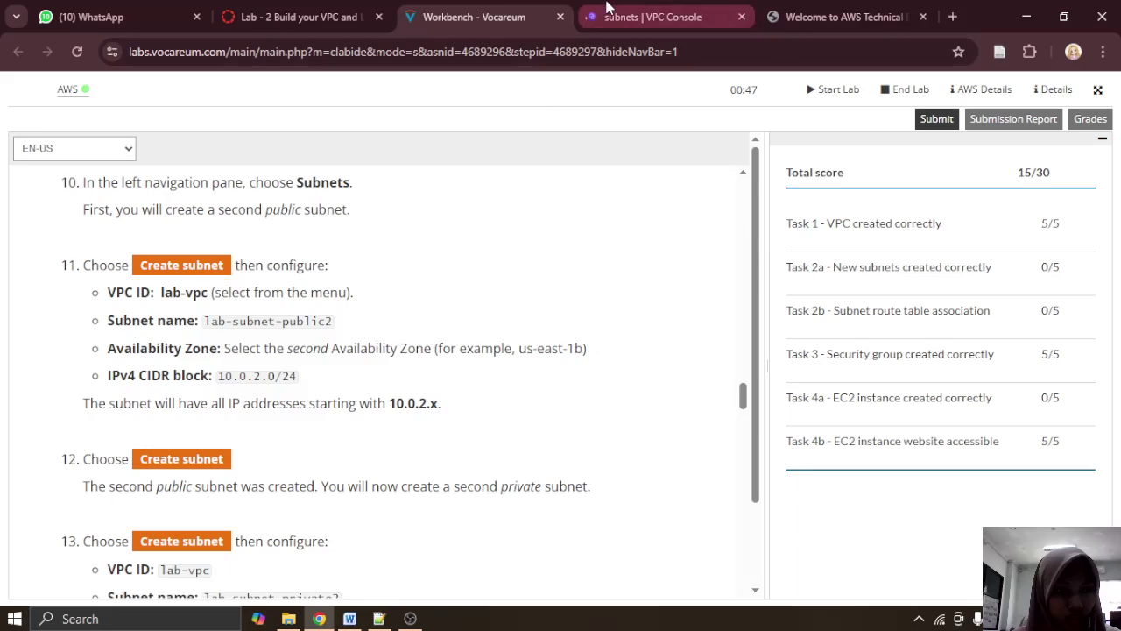
left_click(607, 9)
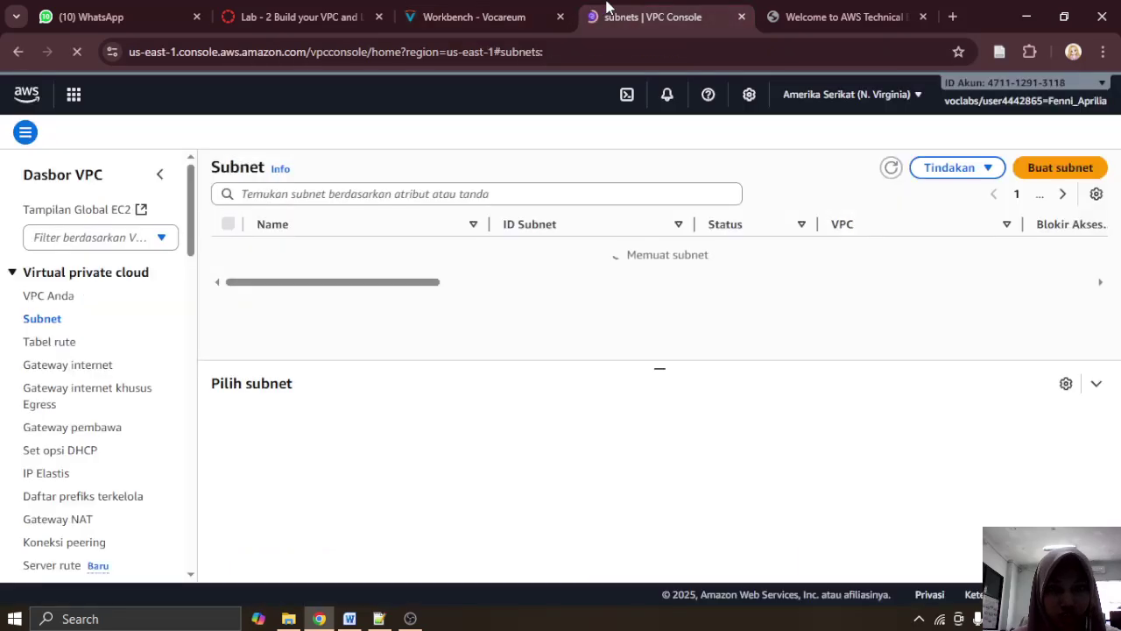
left_click(1053, 172)
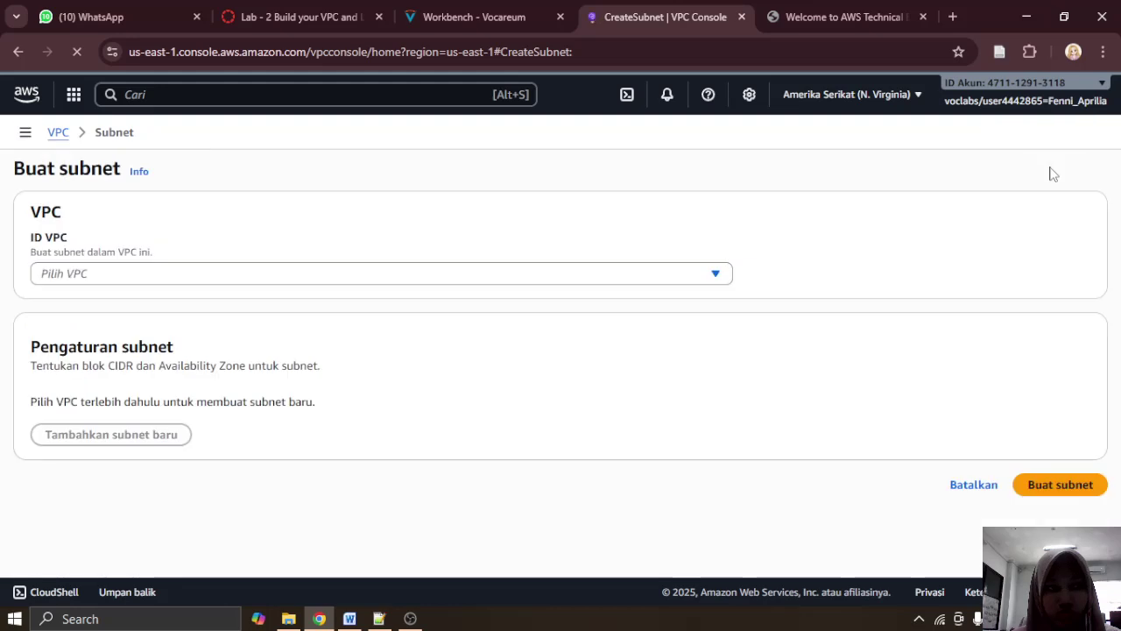
left_click(468, 17)
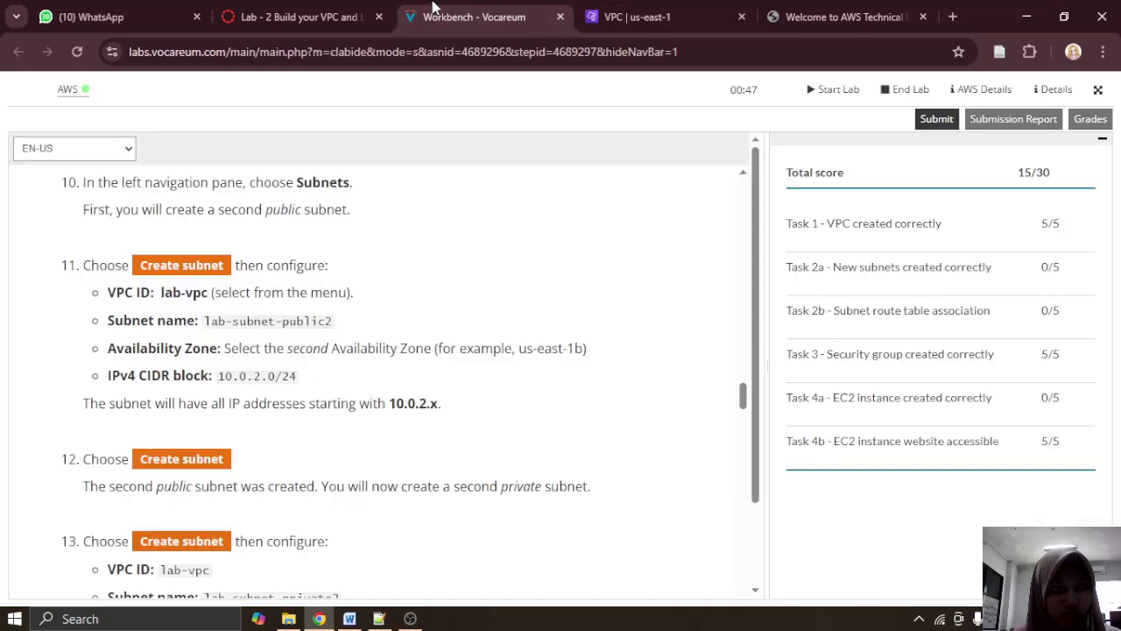
left_click(624, 10)
left_click(280, 275)
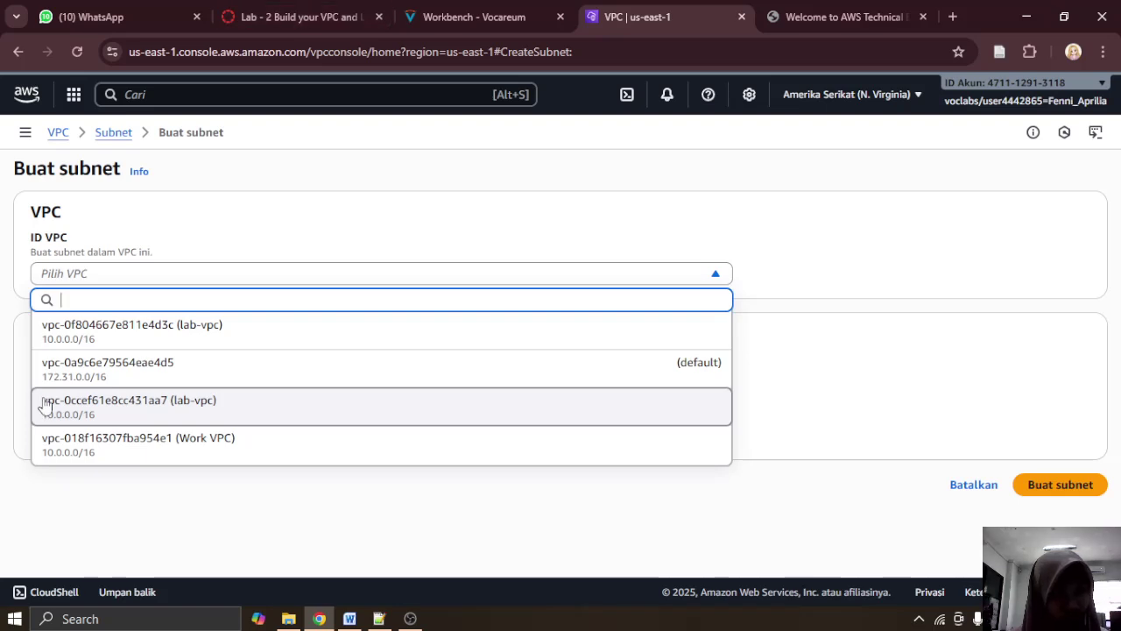
left_click(224, 410)
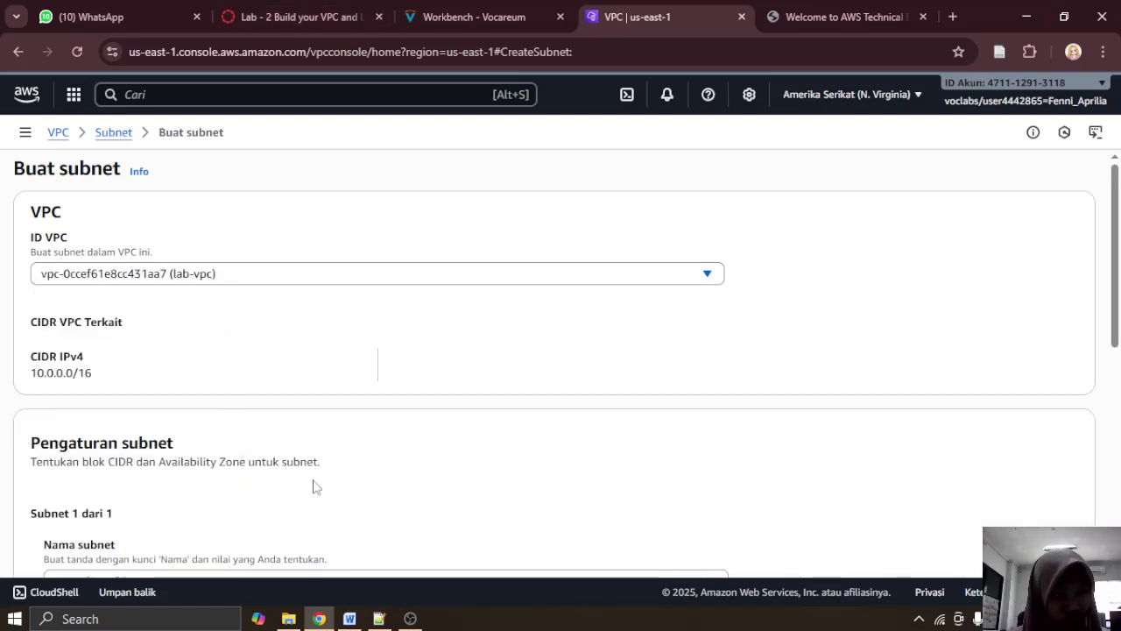
Step: Switch to the Word lab report and examine its earlier screenshots of the instance network settings and the Web Security Group
left_click(350, 617)
scroll(300, 380, "down", 10)
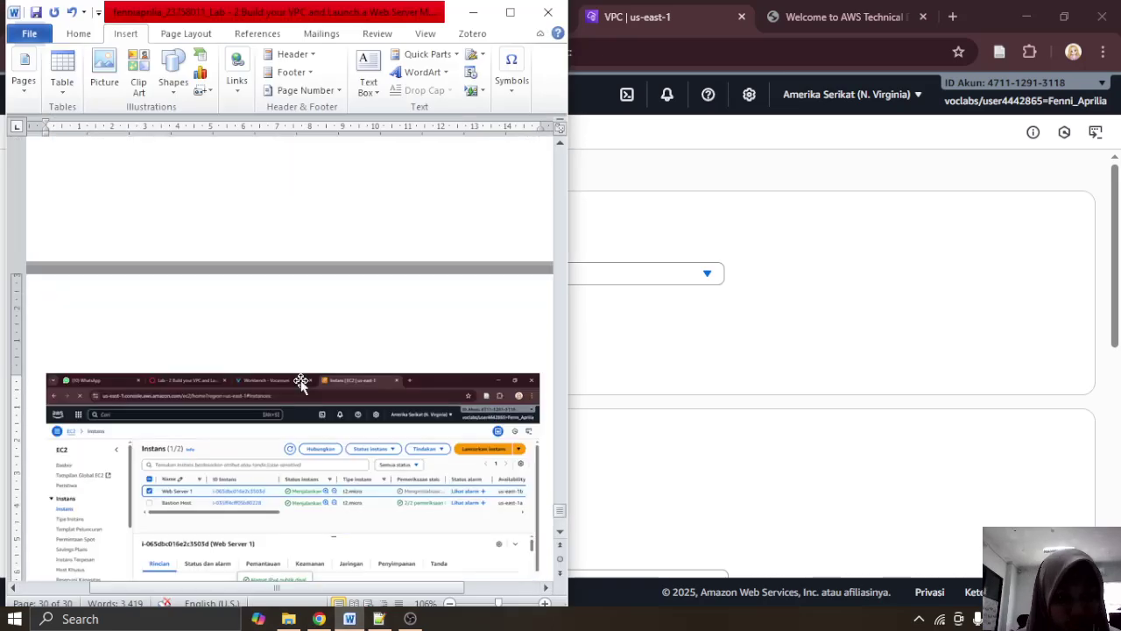
scroll(311, 375, "up", 6)
scroll(313, 372, "up", 6)
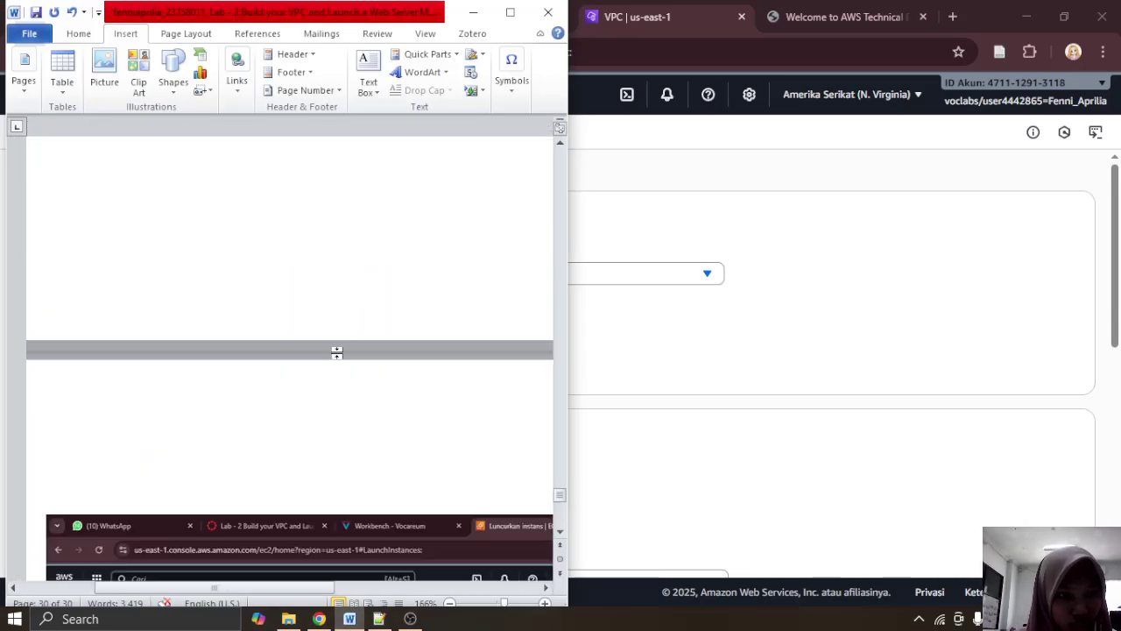
scroll(350, 304, "up", 5)
left_click(510, 12)
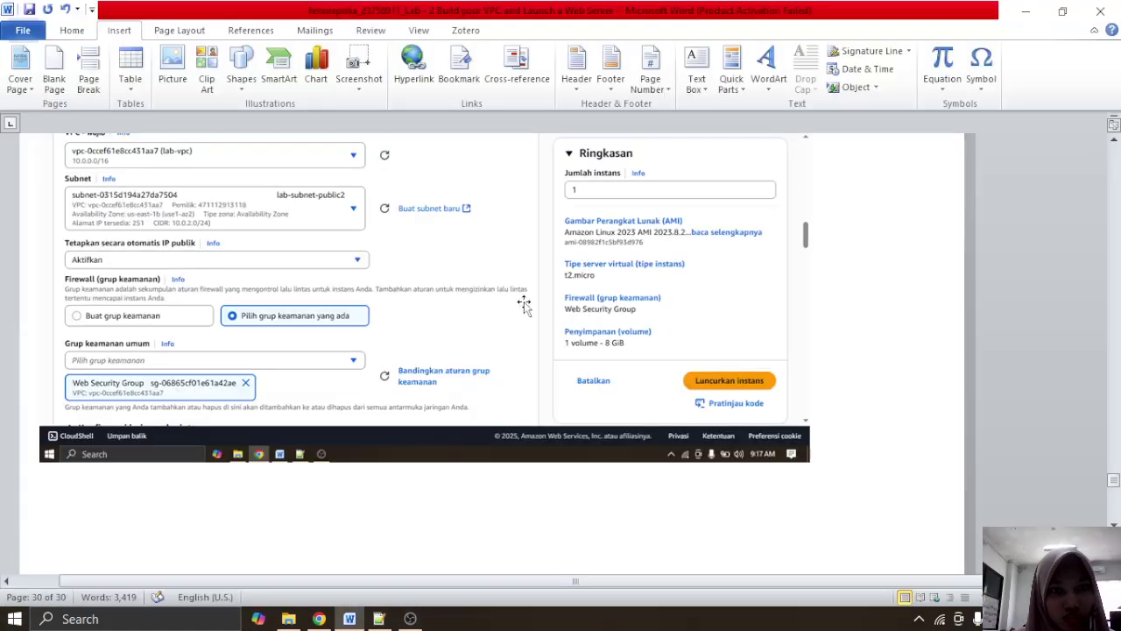
scroll(524, 302, "down", 4)
scroll(523, 301, "up", 10)
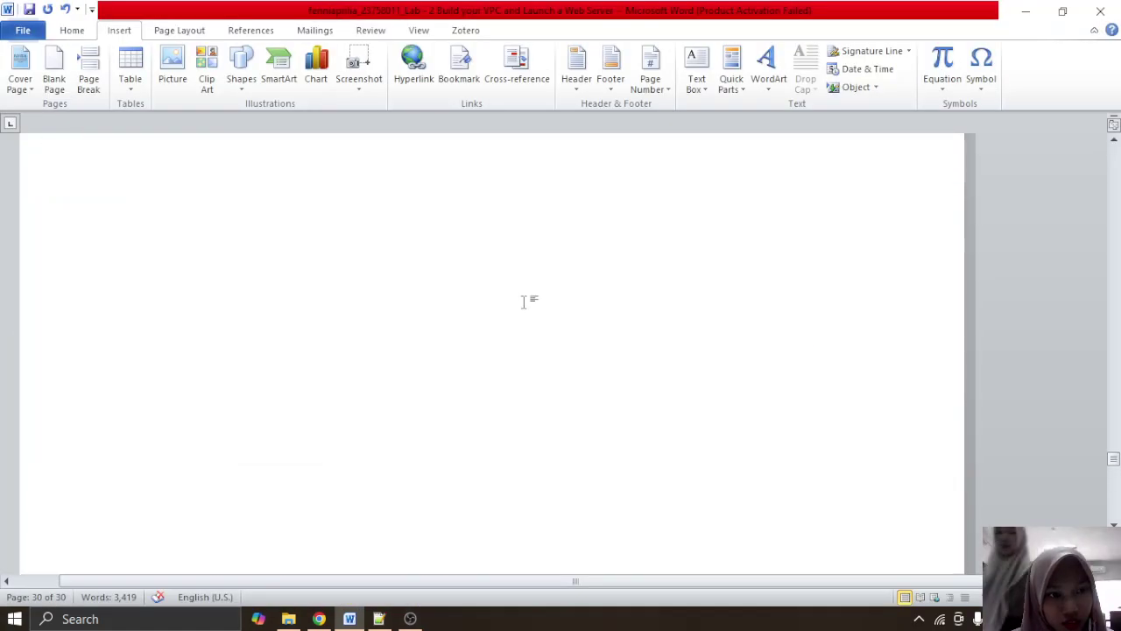
scroll(470, 452, "up", 5)
scroll(473, 438, "down", 2)
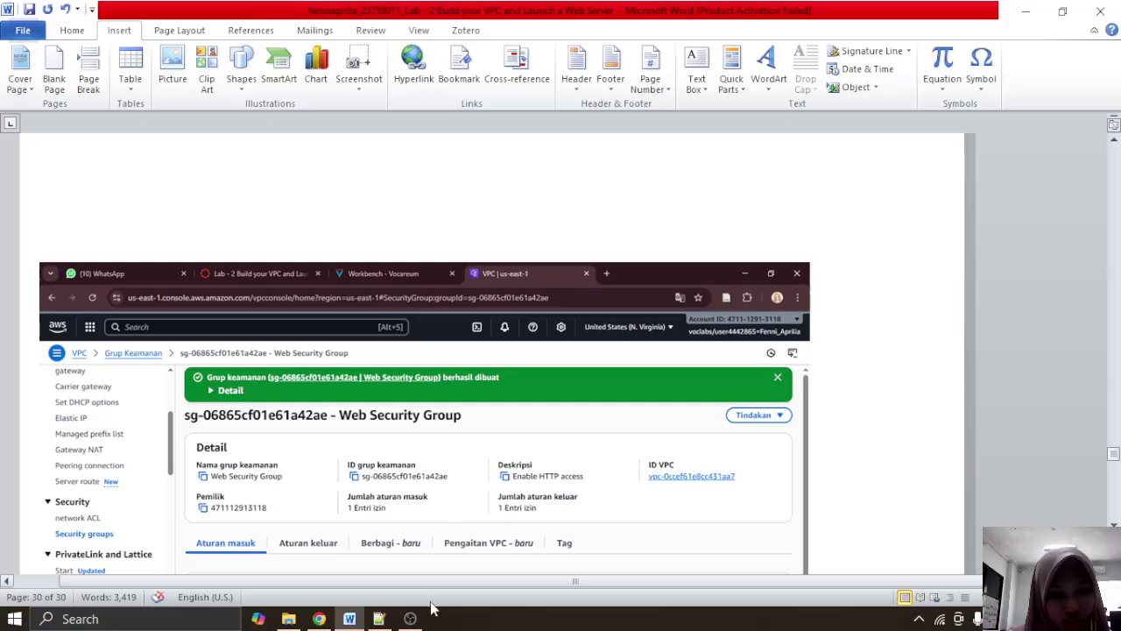
left_click(410, 618)
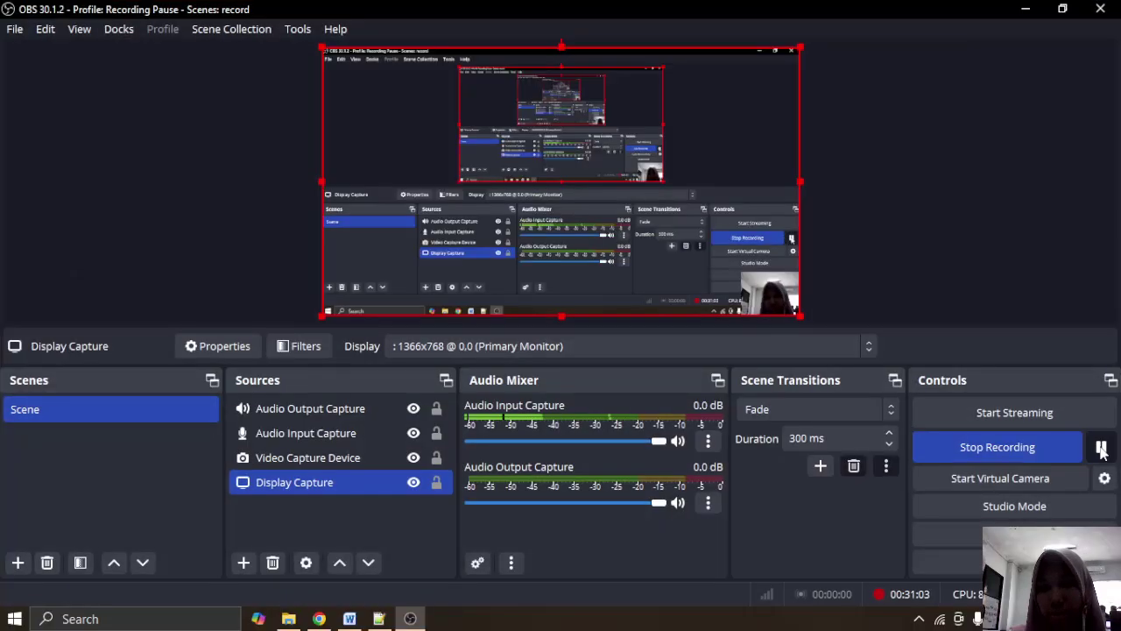
left_click(1101, 446)
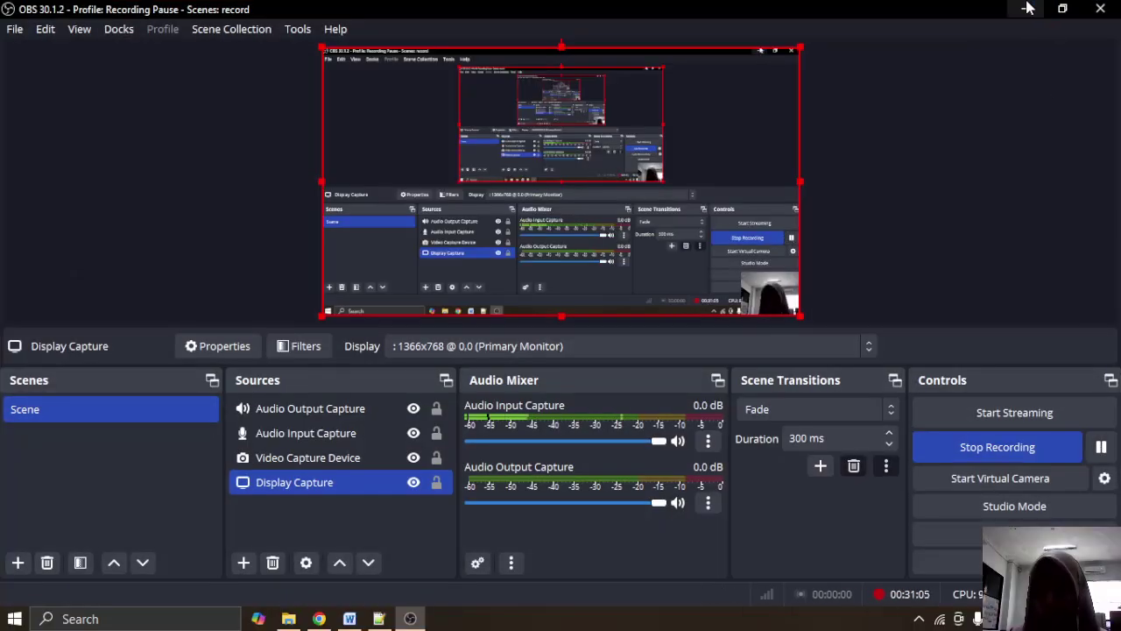
left_click(1028, 9)
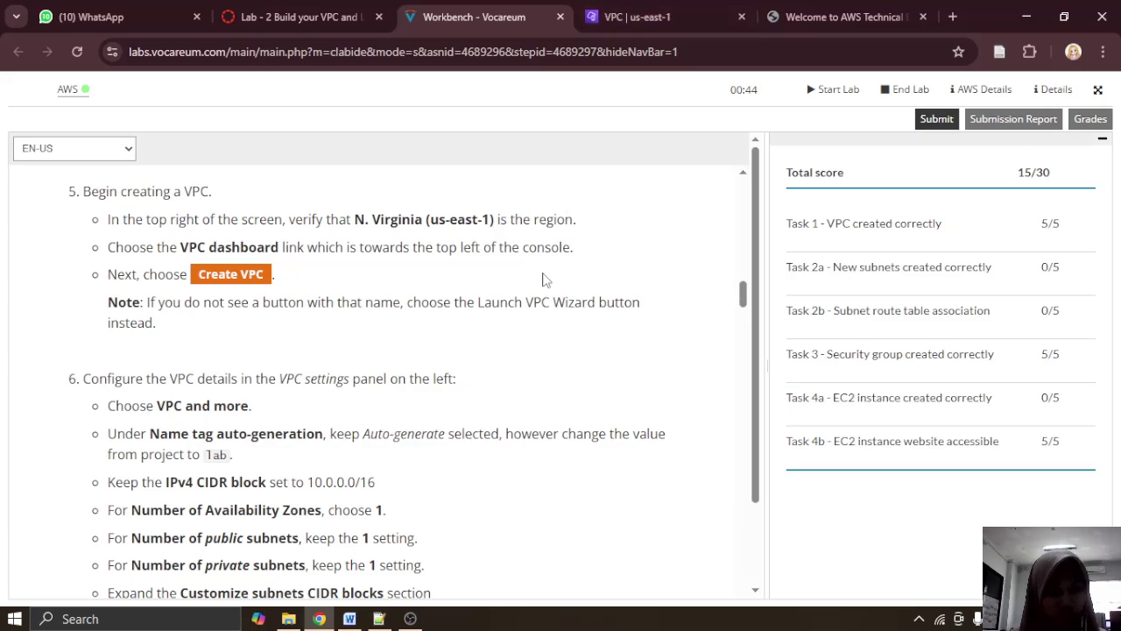
Step: Reread the lab instructions from opening the VPC console in step 4 to the subnet settings in step 11
scroll(543, 278, "up", 2)
scroll(543, 278, "down", 4)
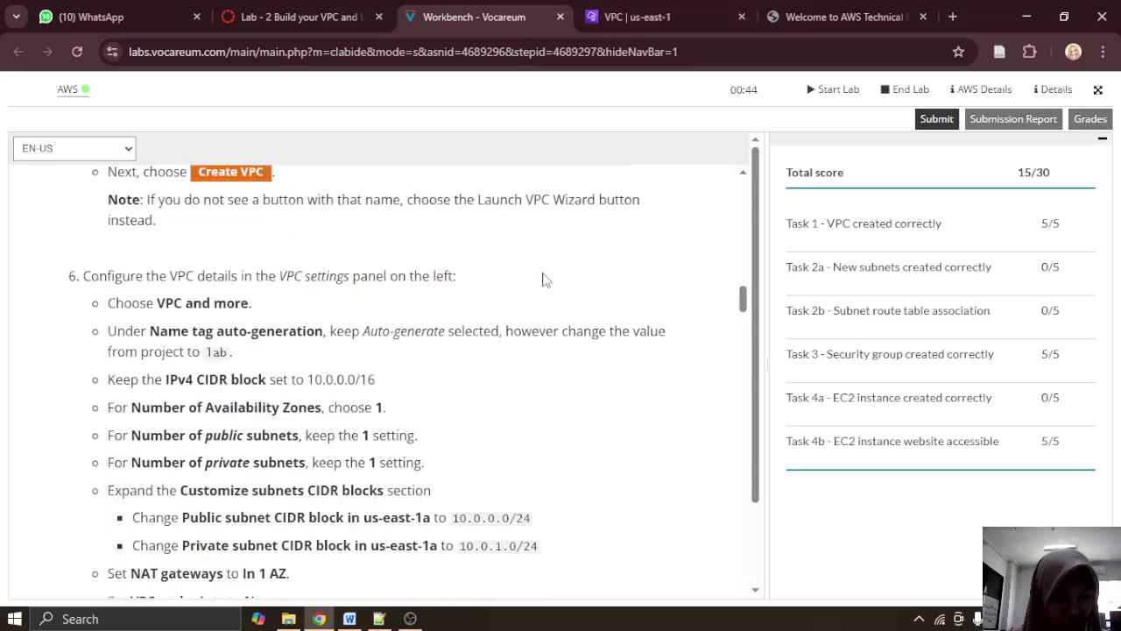
scroll(543, 278, "up", 4)
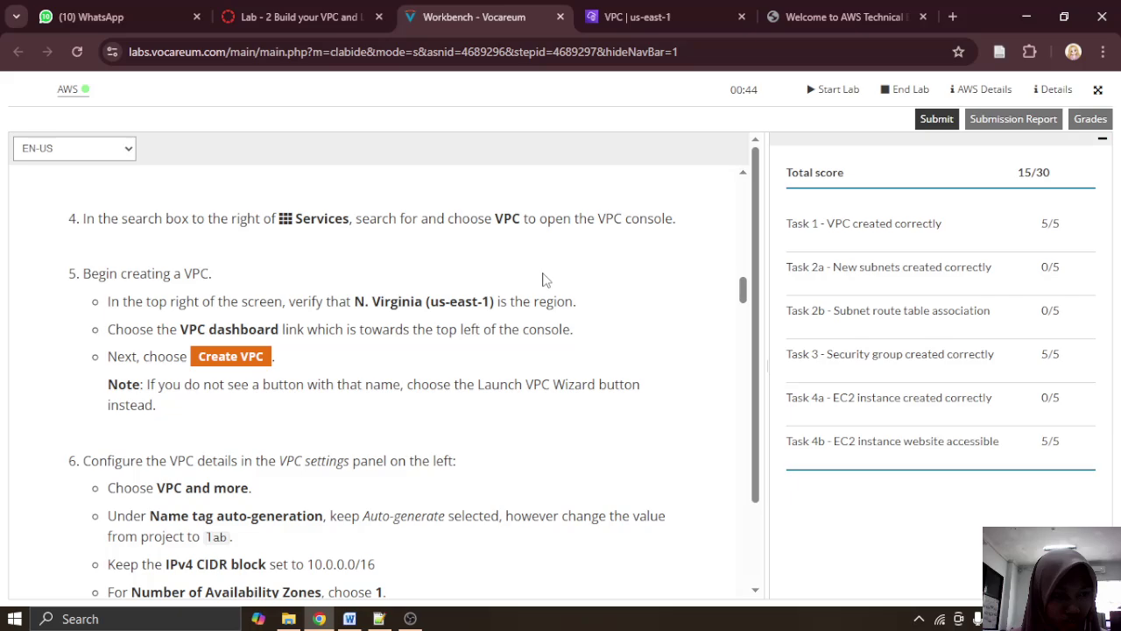
scroll(543, 279, "down", 10)
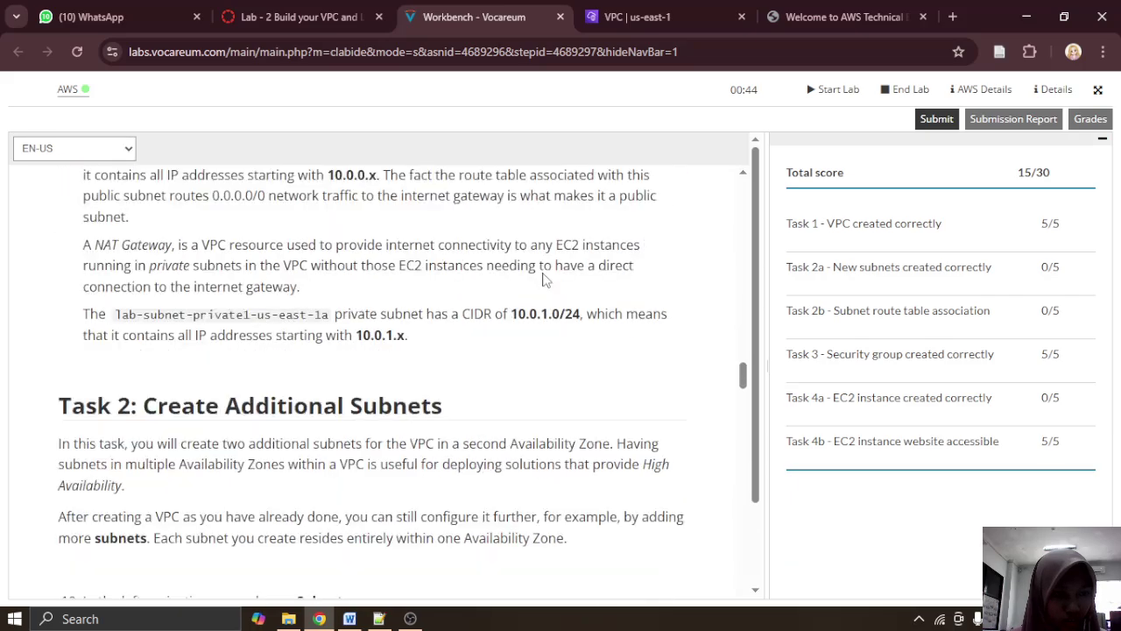
scroll(543, 279, "up", 5)
scroll(543, 279, "down", 9)
scroll(543, 279, "up", 1)
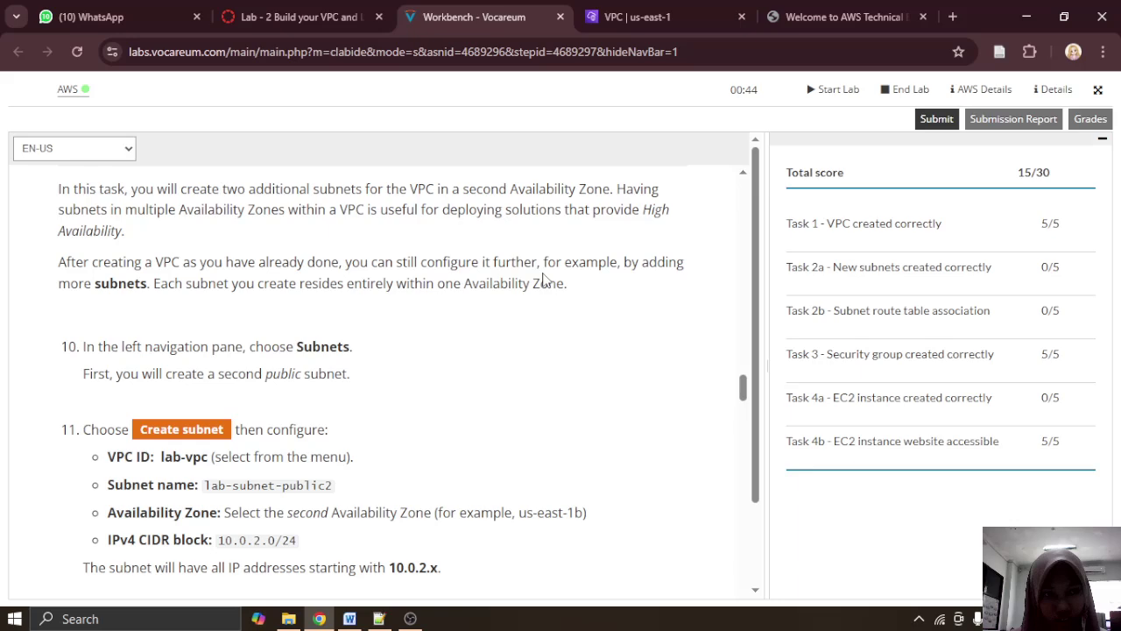
scroll(543, 278, "up", 1)
scroll(543, 279, "down", 1)
scroll(543, 289, "down", 1)
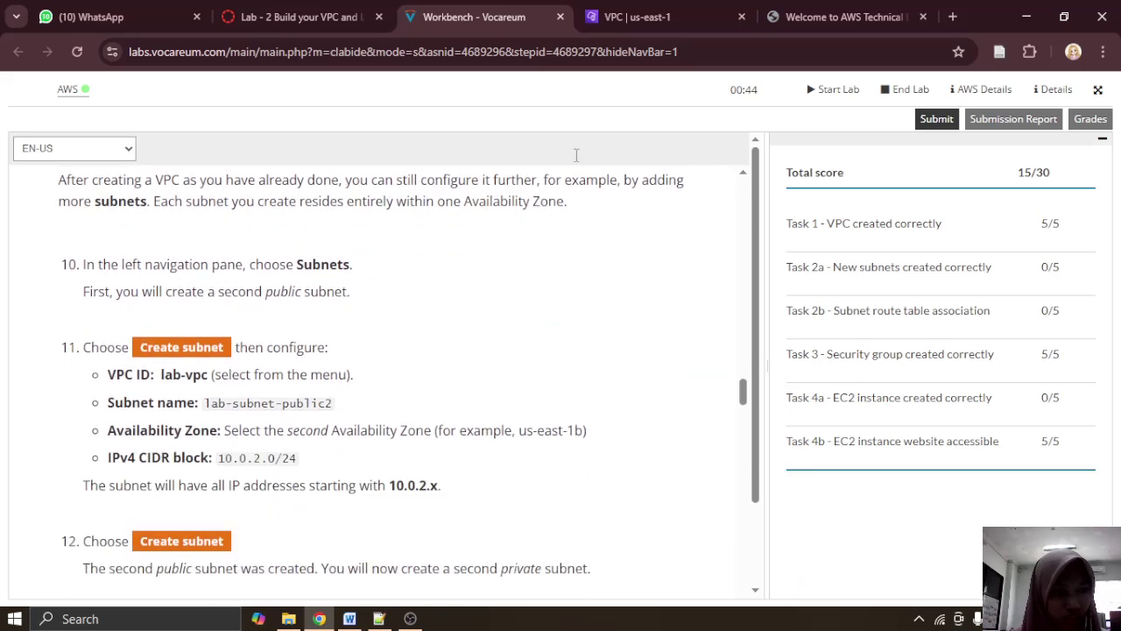
Step: Restart subnet creation from the Subnets list and choose vpc-0ccef61e8cc431aa7 (lab-vpc) as its VPC
left_click(648, 17)
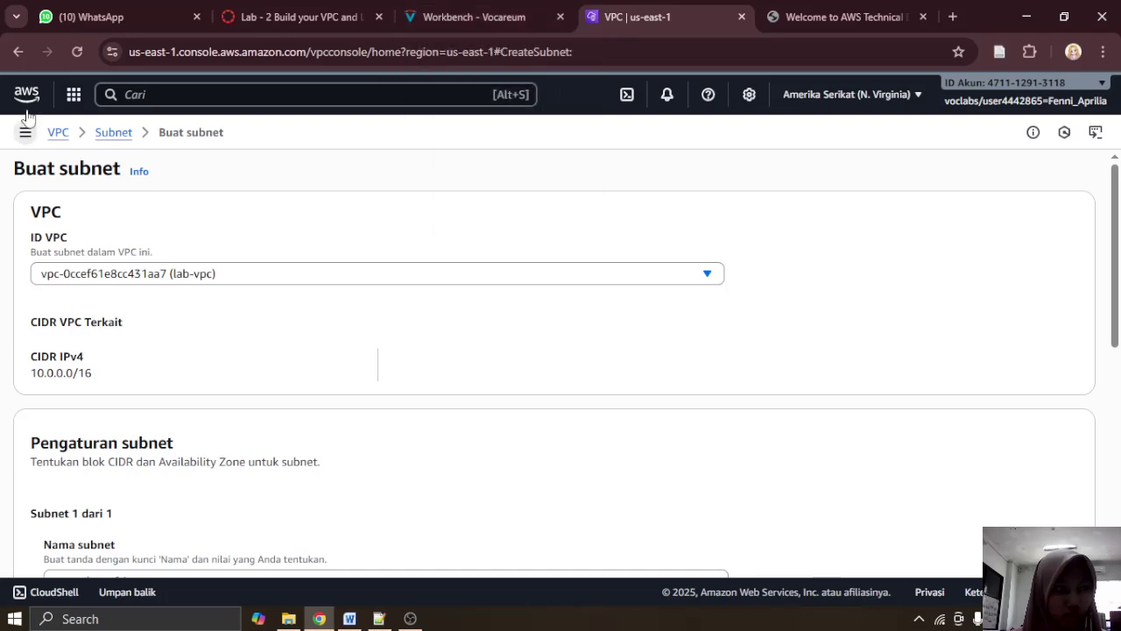
left_click(20, 51)
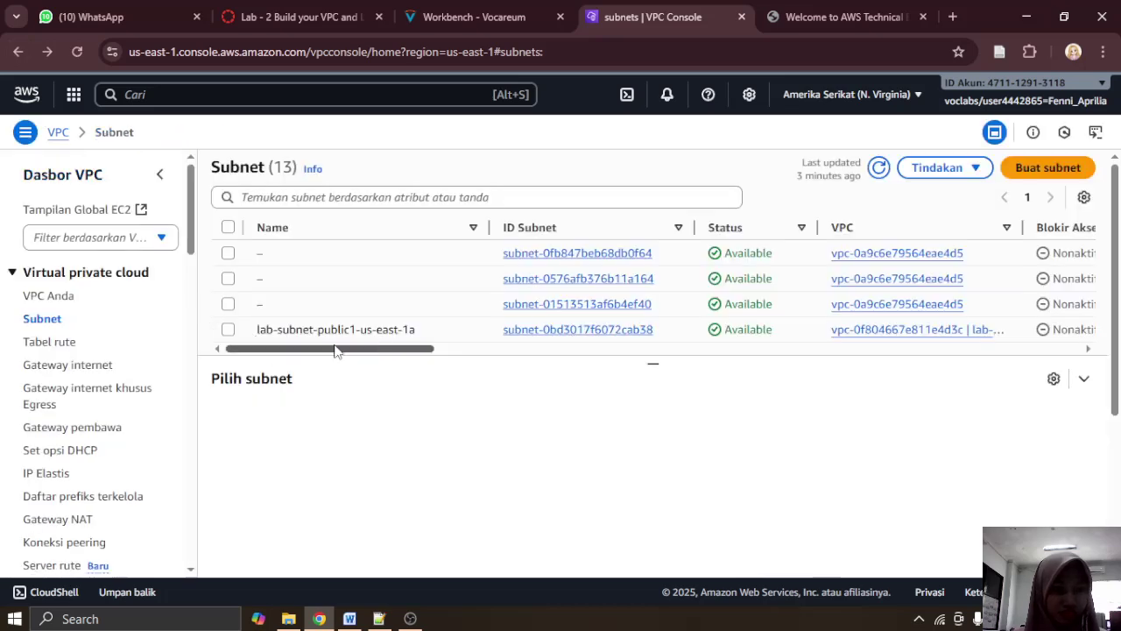
left_click(1067, 171)
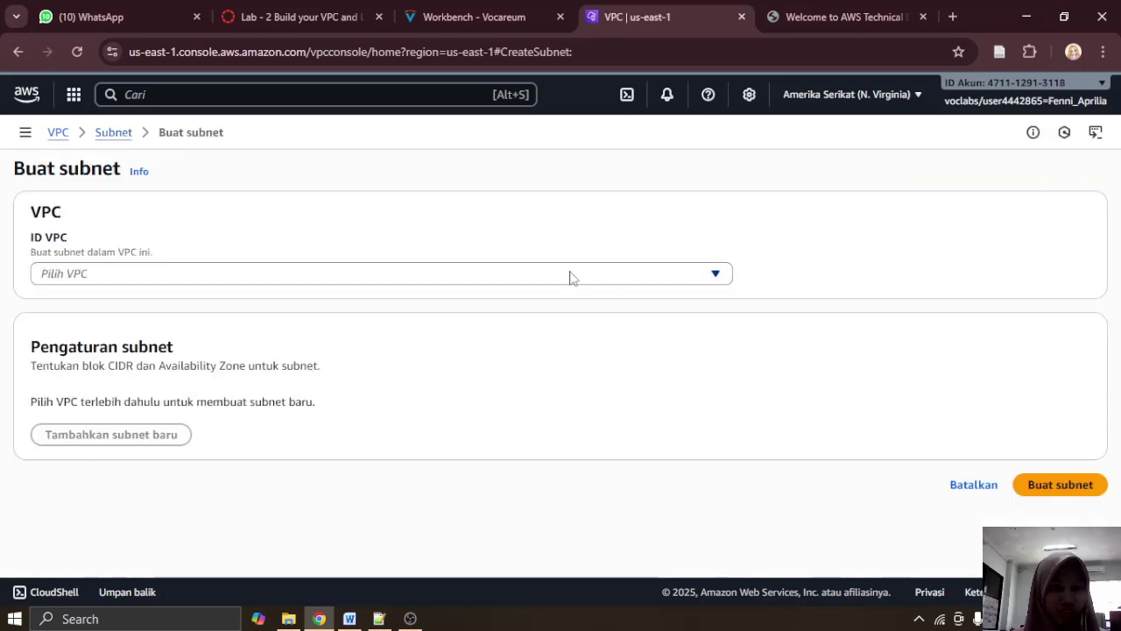
left_click(570, 277)
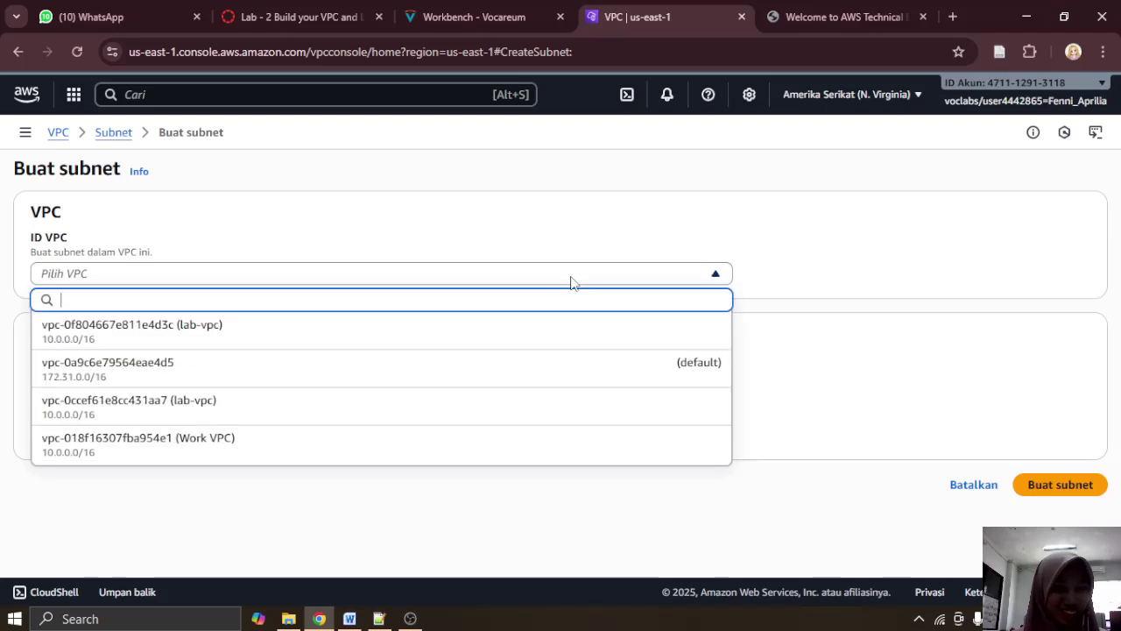
left_click(487, 408)
Step: Compare the new subnet form with the step 11 settings, rechecking the available VPCs and keeping vpc-0ccef61e8cc431aa7 (lab-vpc) selected
left_click(494, 10)
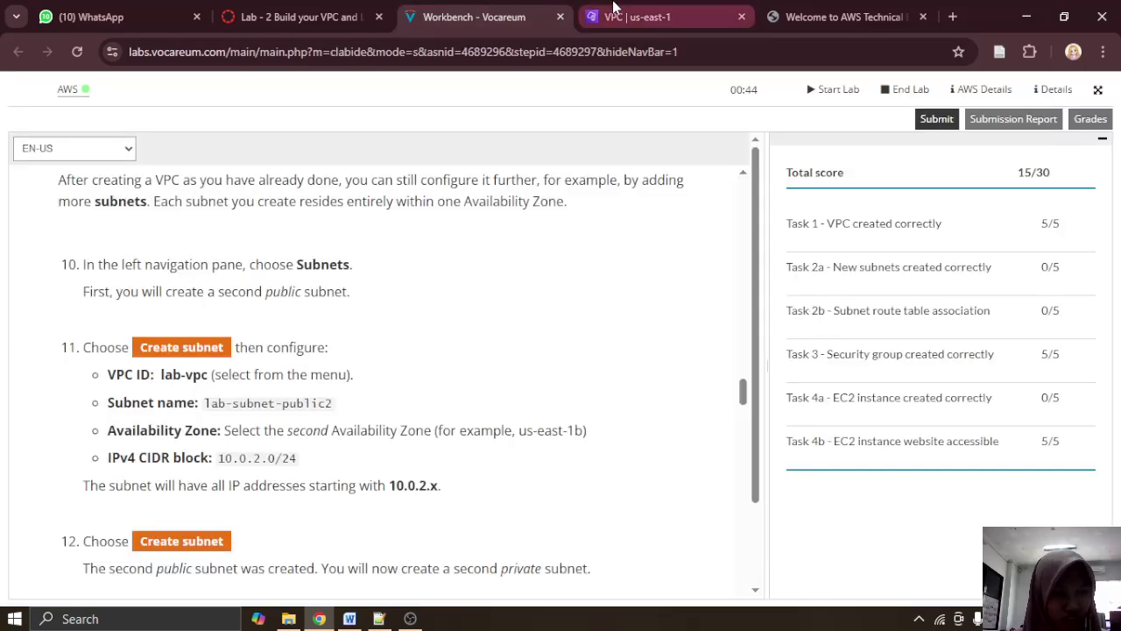
left_click(676, 7)
scroll(645, 342, "down", 5)
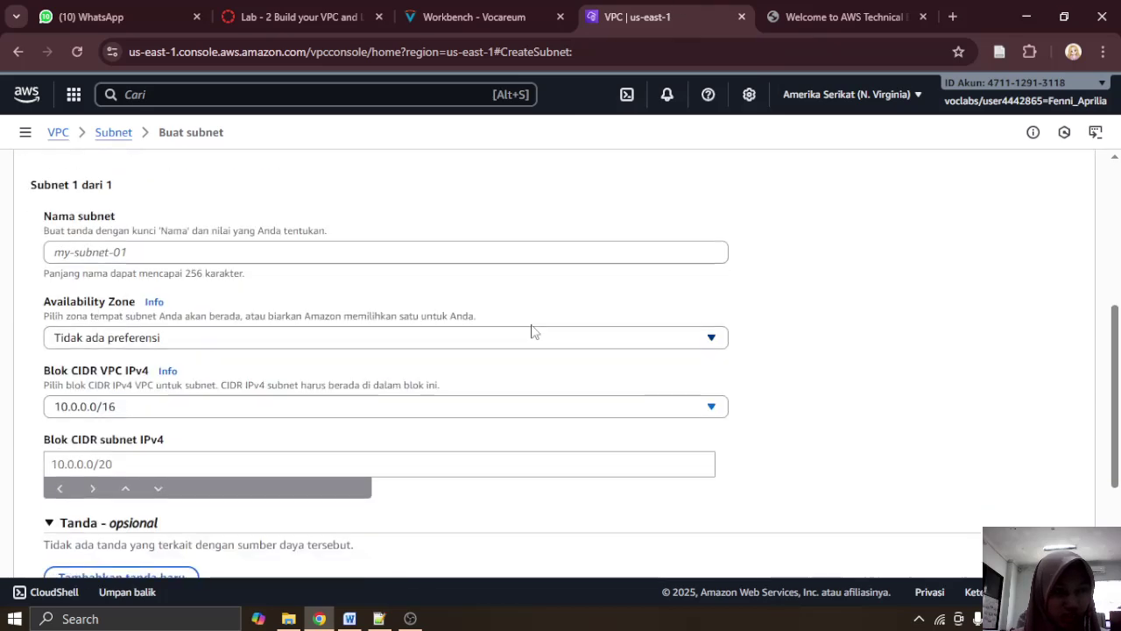
left_click(460, 12)
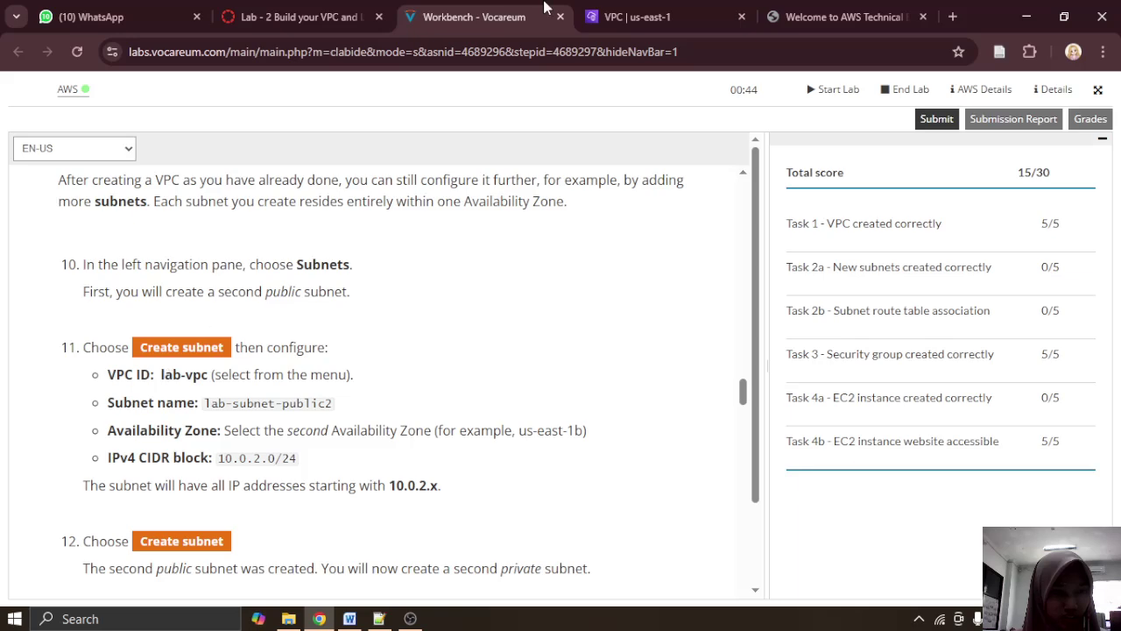
left_click(639, 16)
scroll(393, 255, "up", 4)
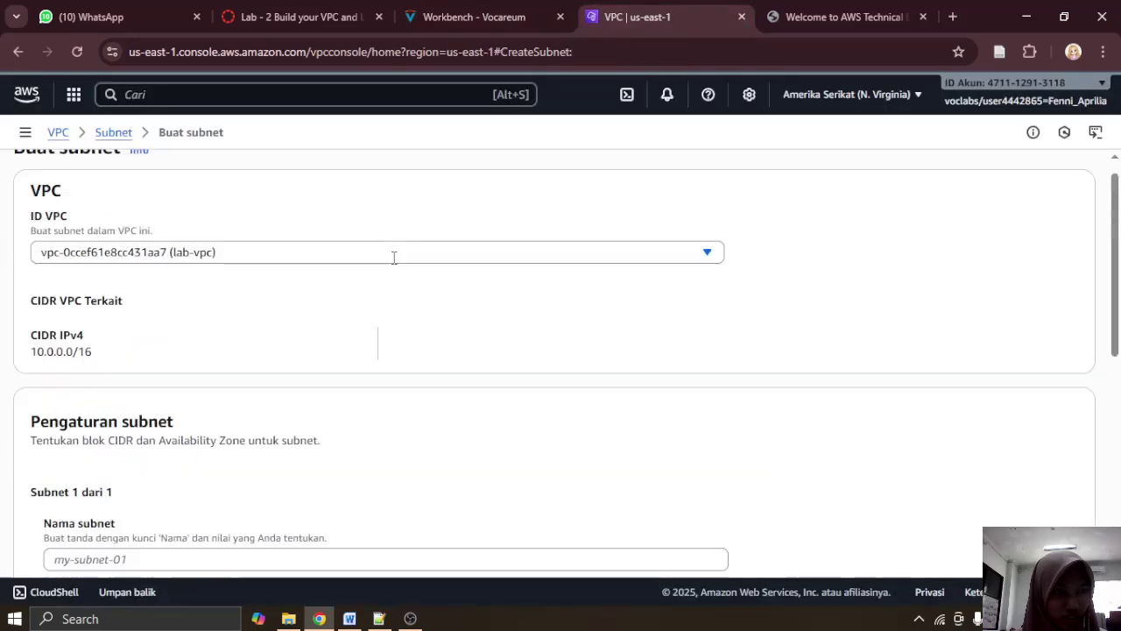
left_click(394, 282)
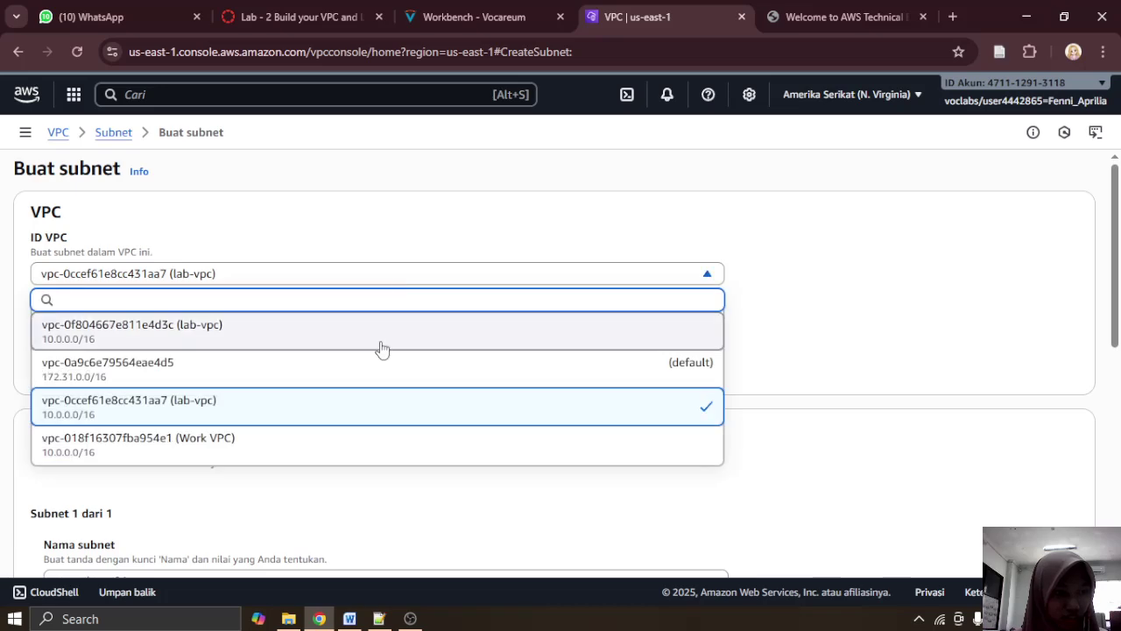
left_click(357, 411)
scroll(367, 381, "down", 4)
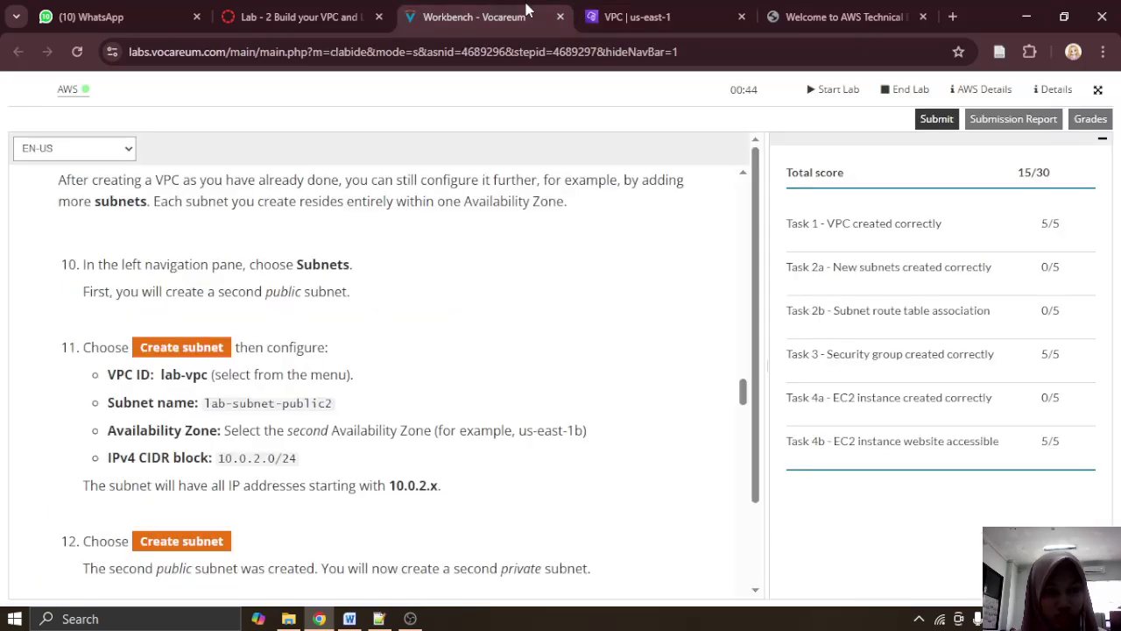
left_click(530, 12)
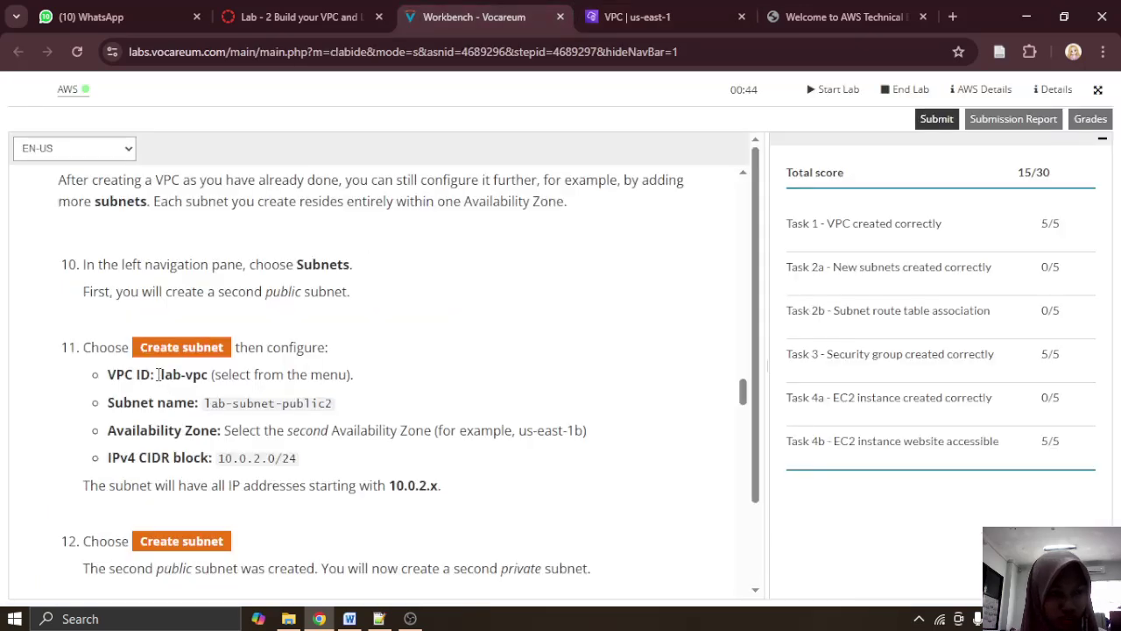
Step: Name the new subnet lab-subnet-public2, copying the name from step 11 of the lab instructions
mouse_move(204, 409)
left_mouse_down()
mouse_move(337, 408)
mouse_move(209, 410)
left_mouse_up()
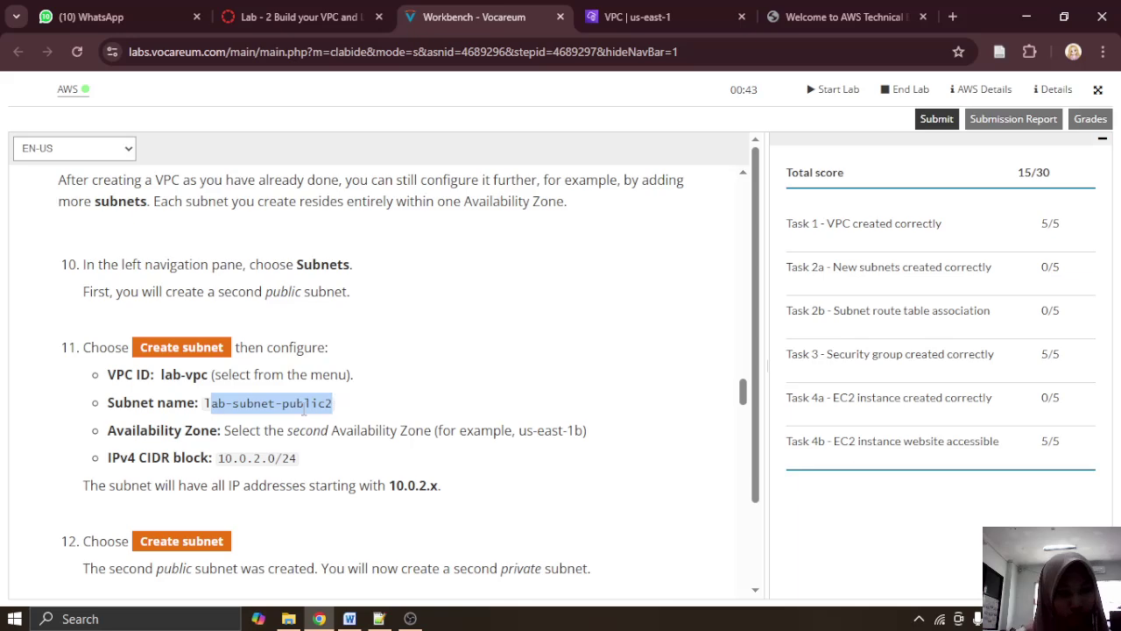
left_click(270, 404)
left_click_drag(206, 402, 346, 409)
key("ctrl+c")
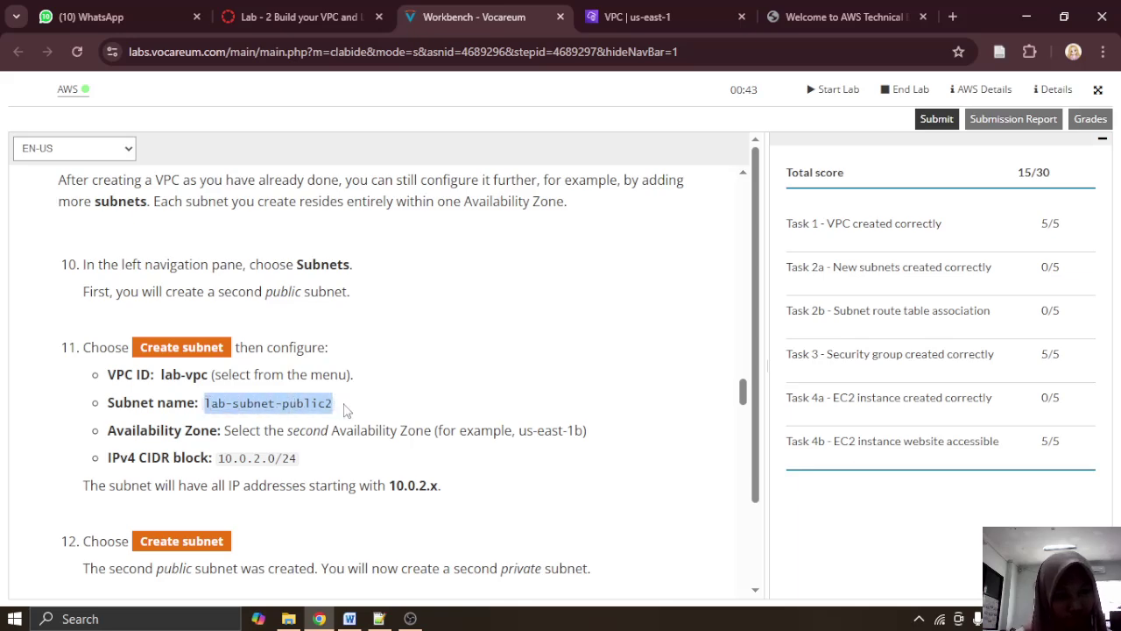
left_click(672, 12)
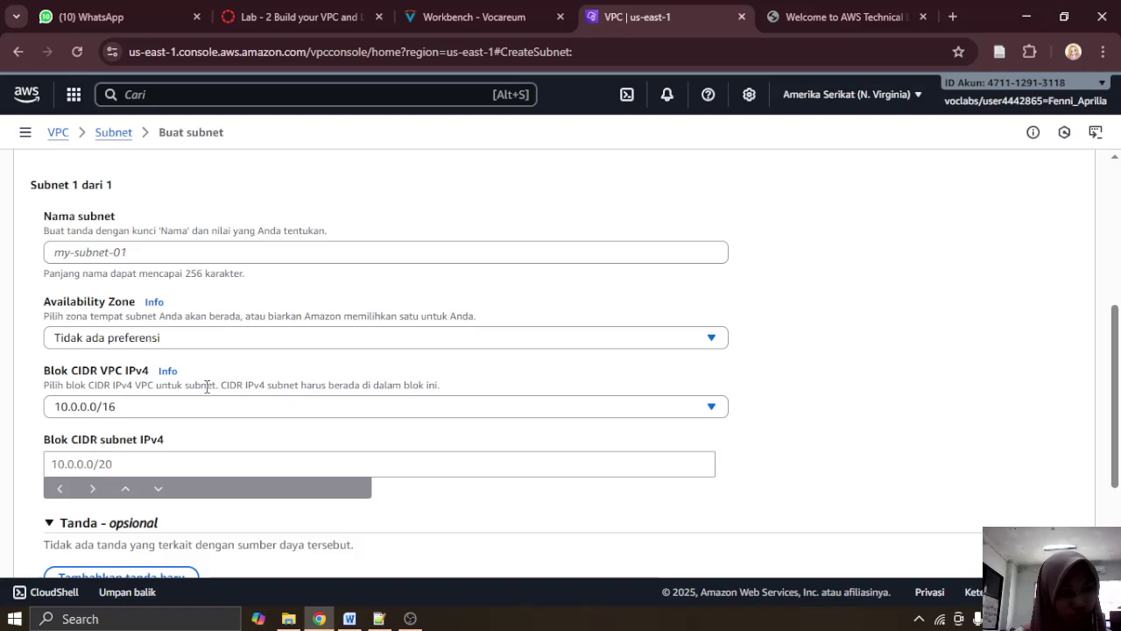
left_click(221, 253)
key("ctrl+v")
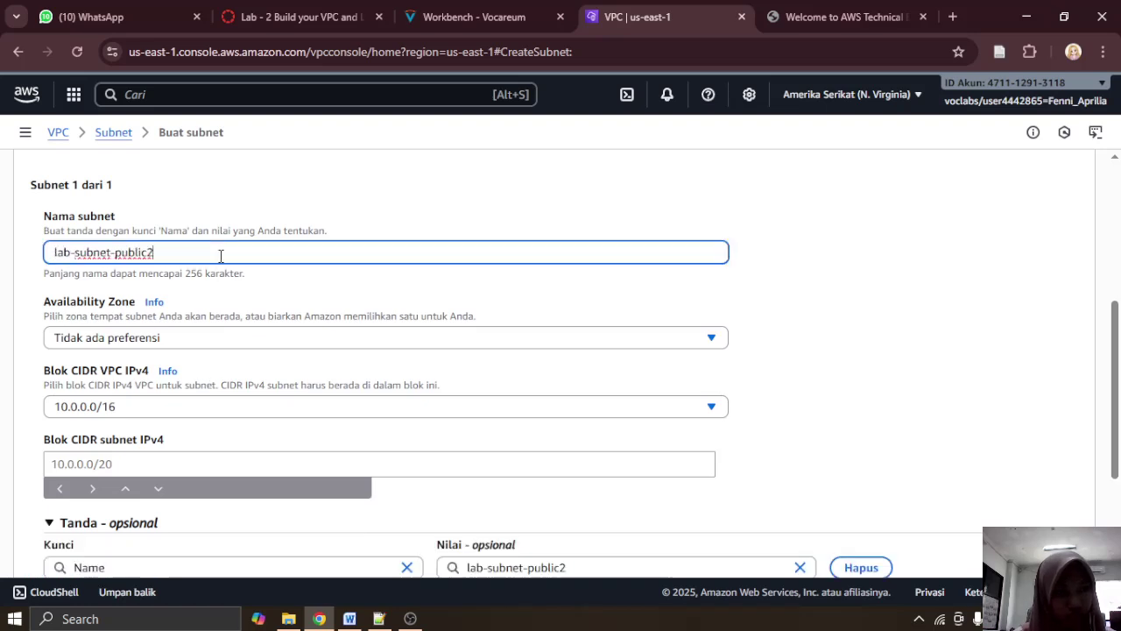
Step: Set the new subnet's Availability Zone to use1-az2 (us-east-1b) after rechecking the lab instructions
left_click(503, 10)
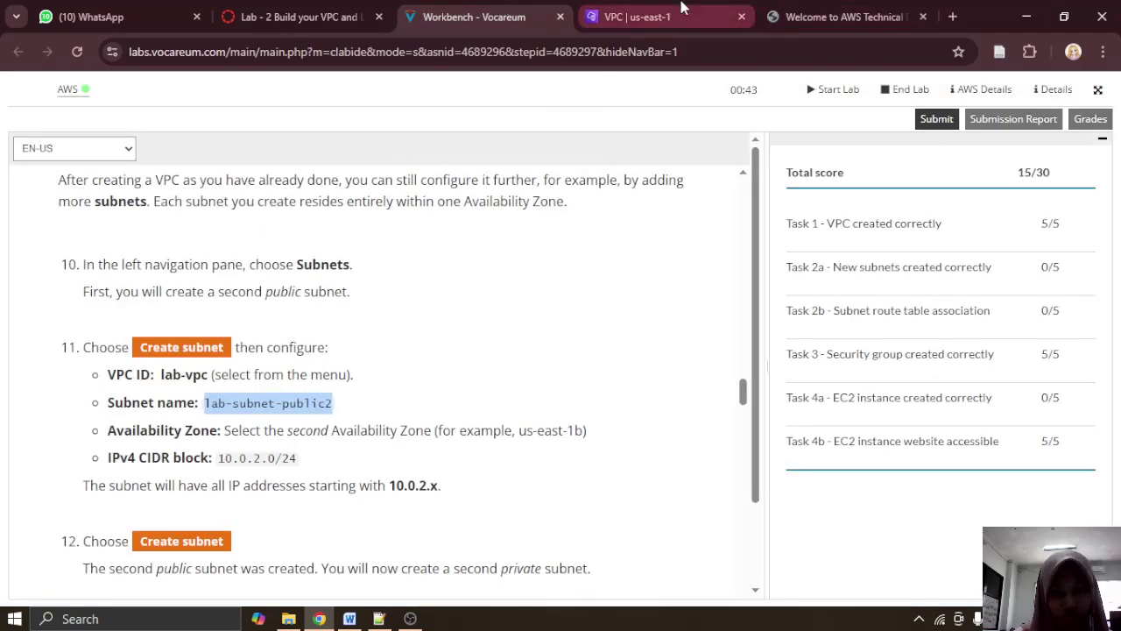
left_click(681, 8)
left_click(350, 342)
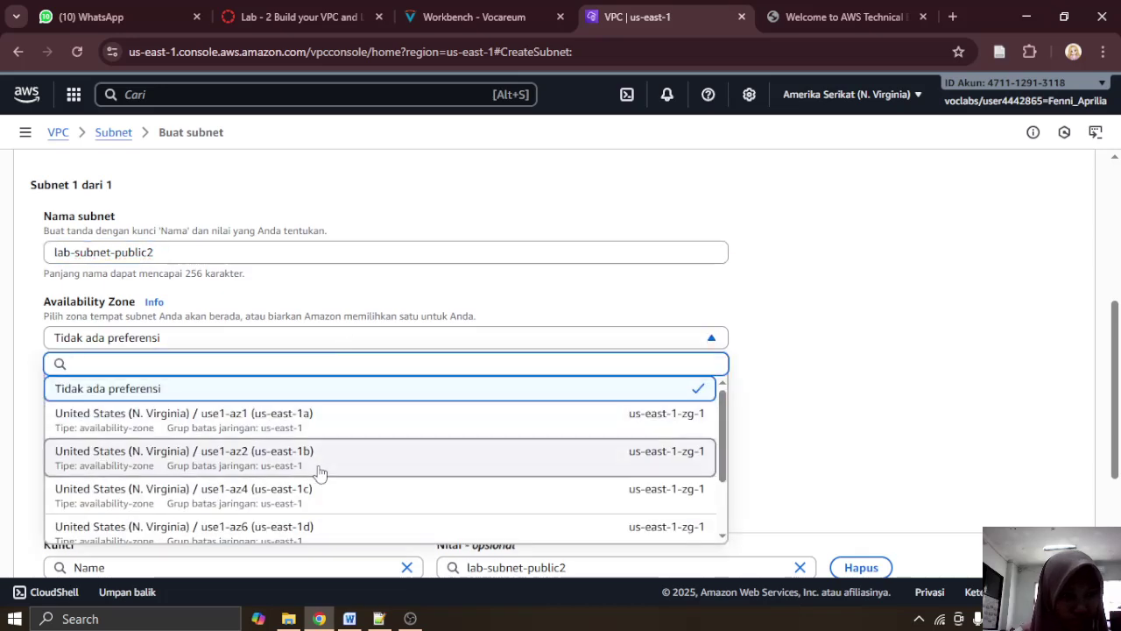
scroll(319, 470, "down", 2)
scroll(318, 470, "up", 2)
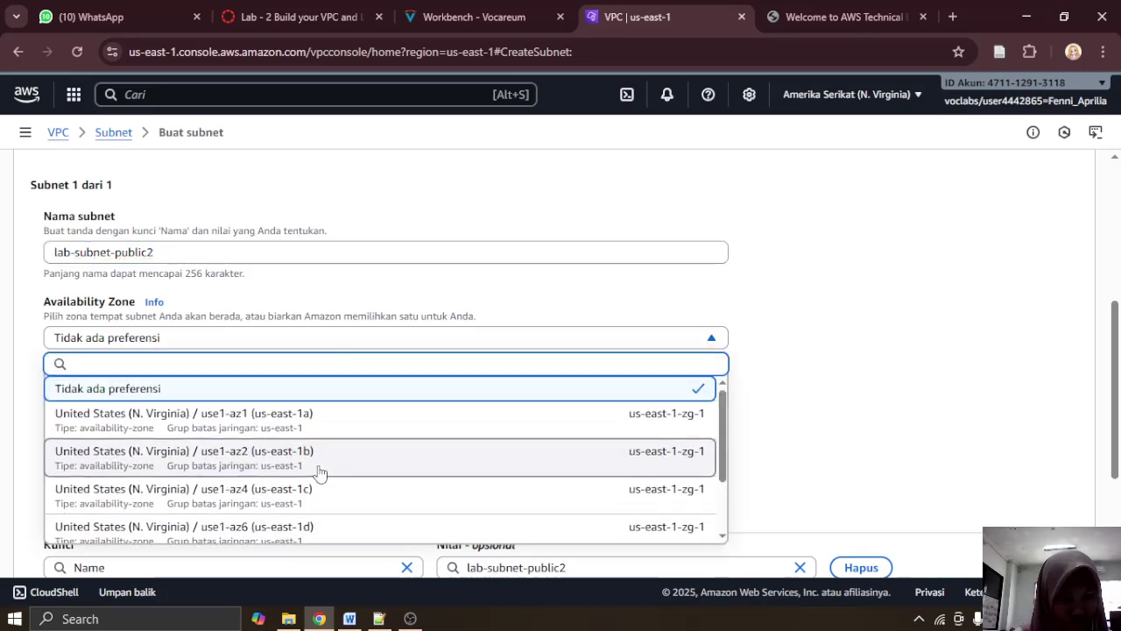
left_click(322, 462)
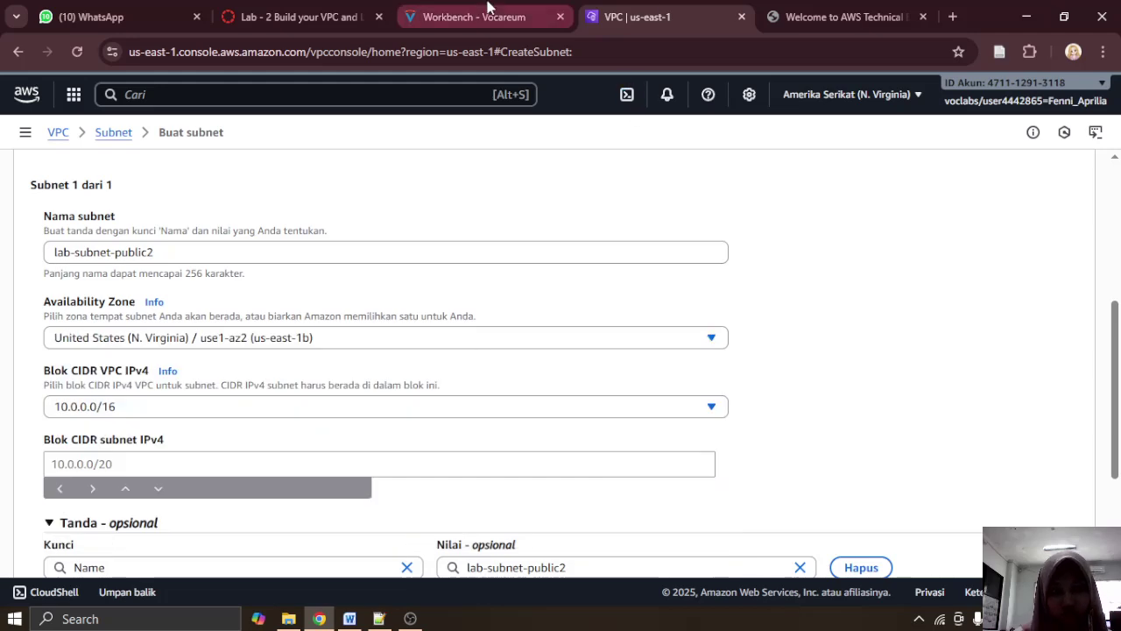
Step: Enter 10.0.2.0/24 from step 11 as the subnet's IPv4 CIDR block and compare it with the instructions
left_click(488, 9)
scroll(369, 309, "down", 1)
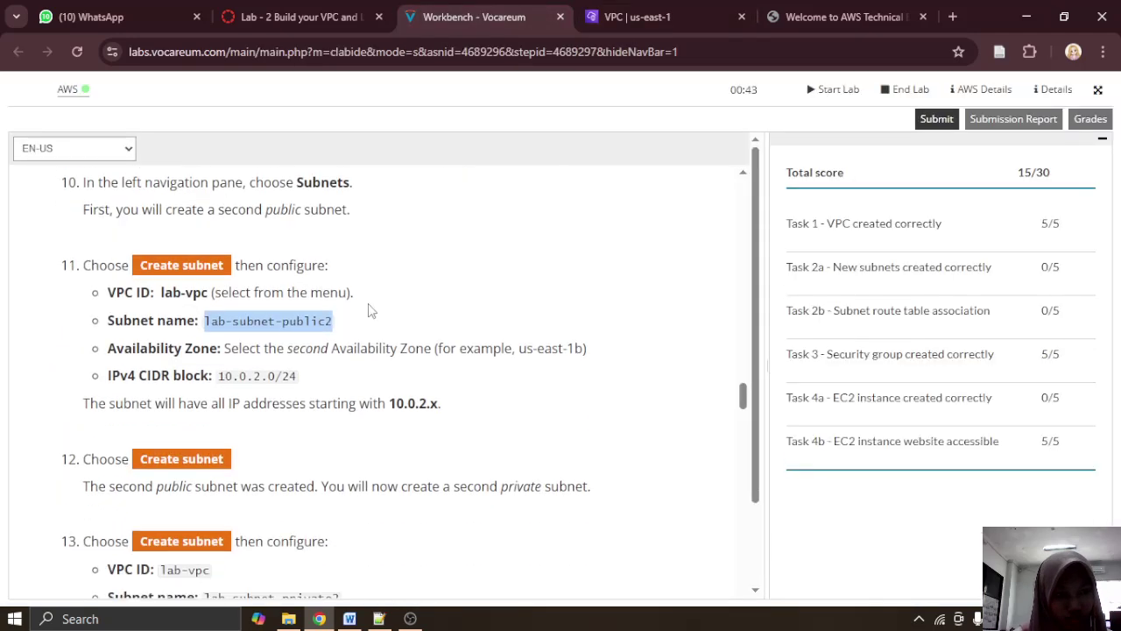
left_click_drag(219, 377, 325, 380)
key("ctrl+c")
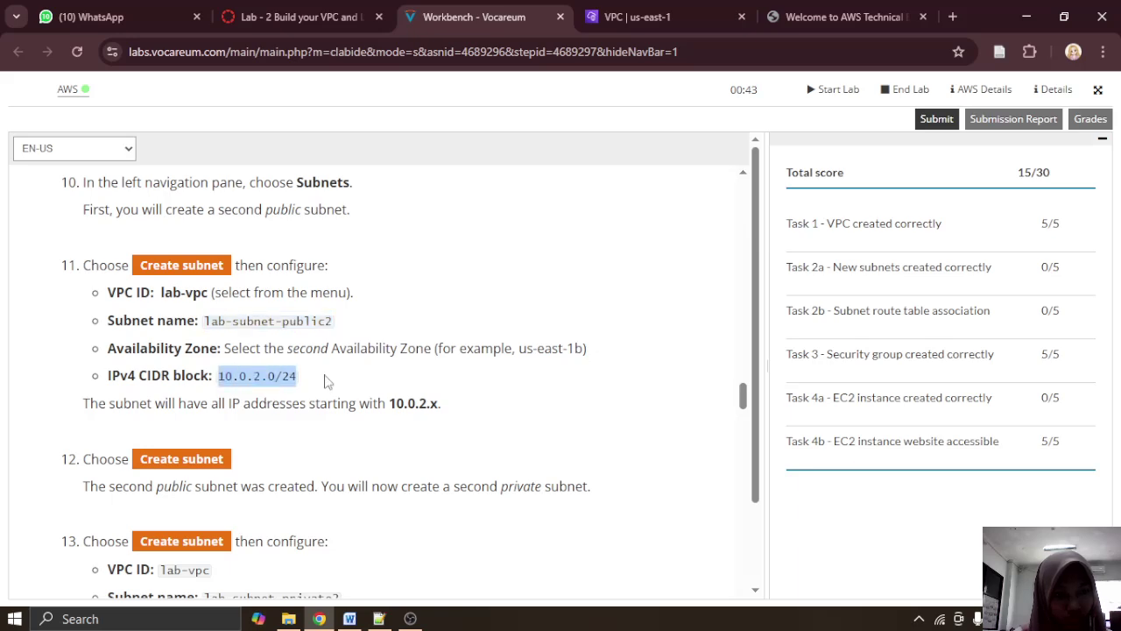
left_click(637, 17)
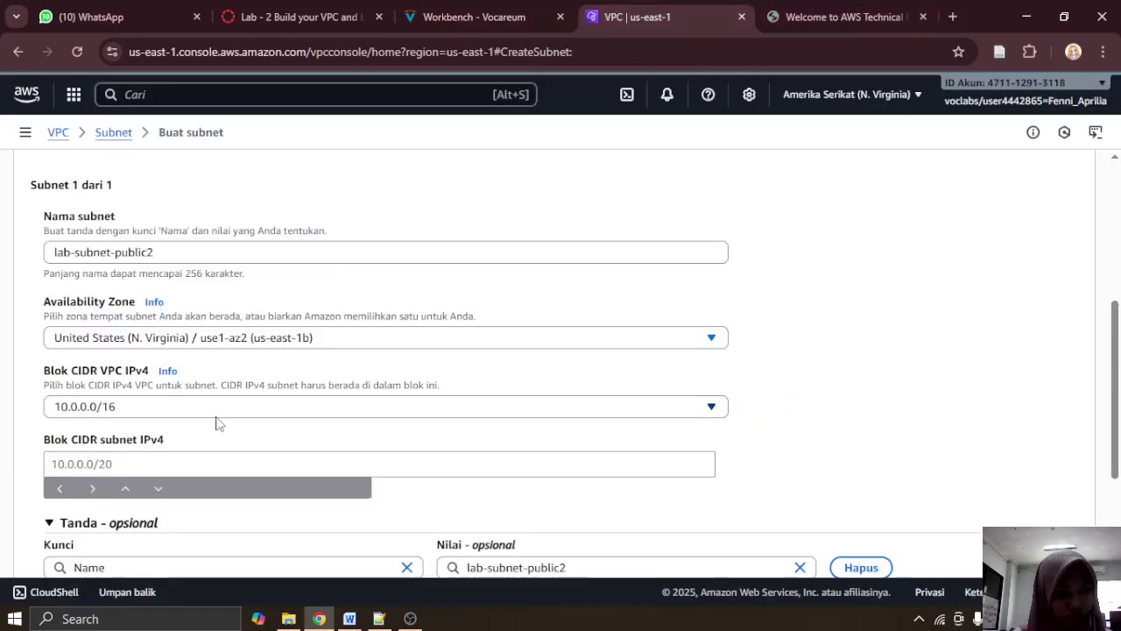
left_click(219, 406)
left_click(232, 467)
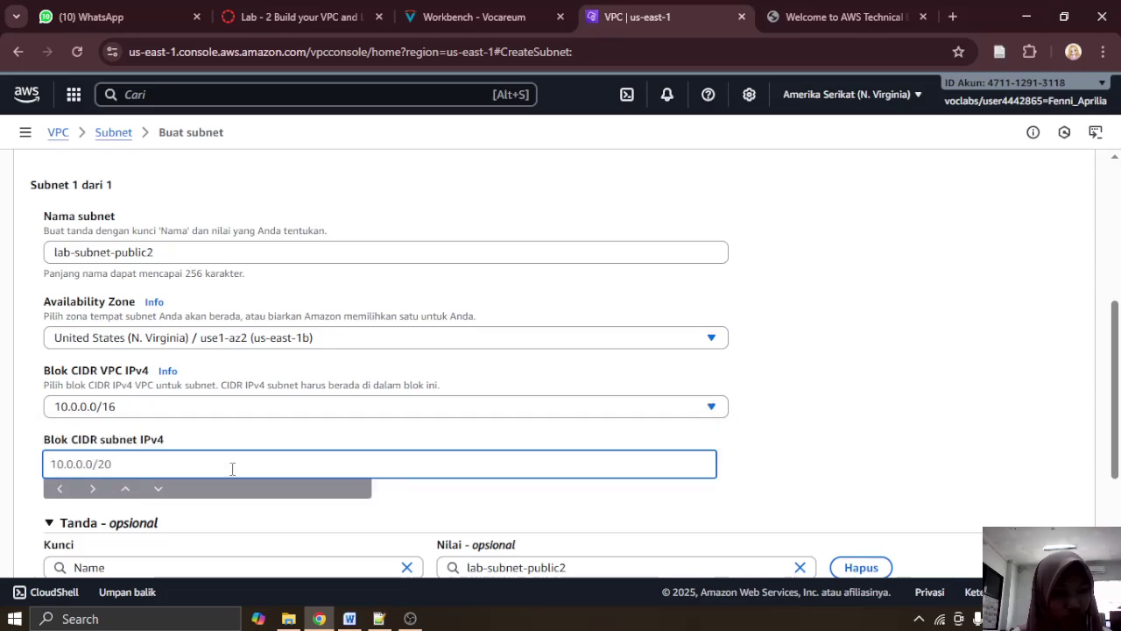
key("ctrl+v")
scroll(388, 415, "down", 3)
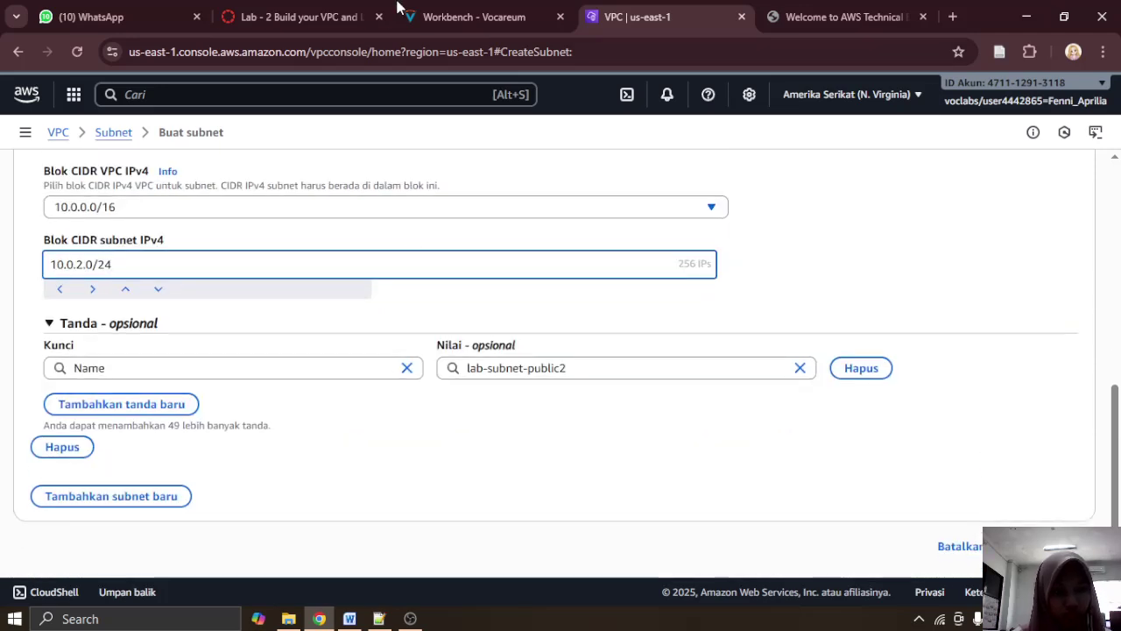
left_click(486, 11)
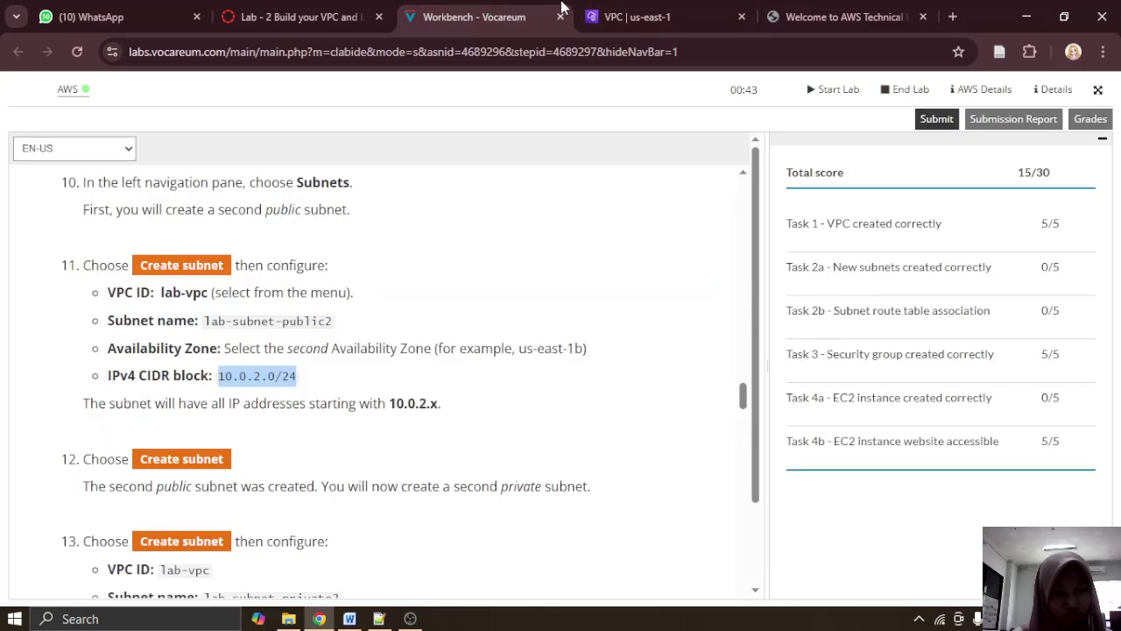
left_click(726, 13)
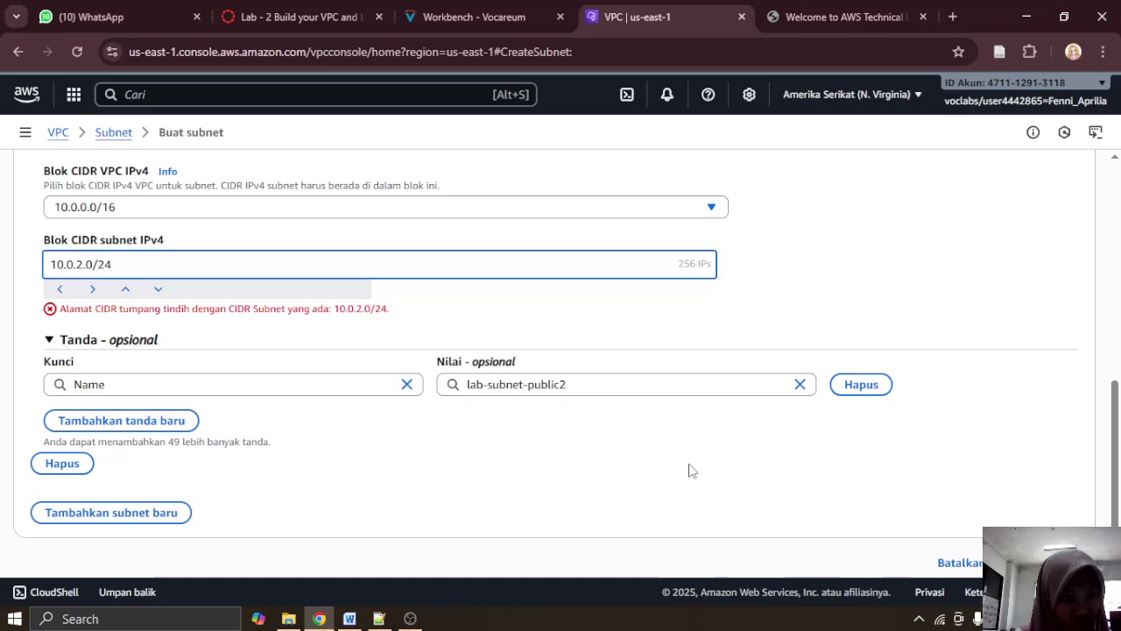
Step: Abandon the subnet form, return to the Subnets list and examine the existing subnets and the VPCs they belong to
scroll(689, 470, "up", 10)
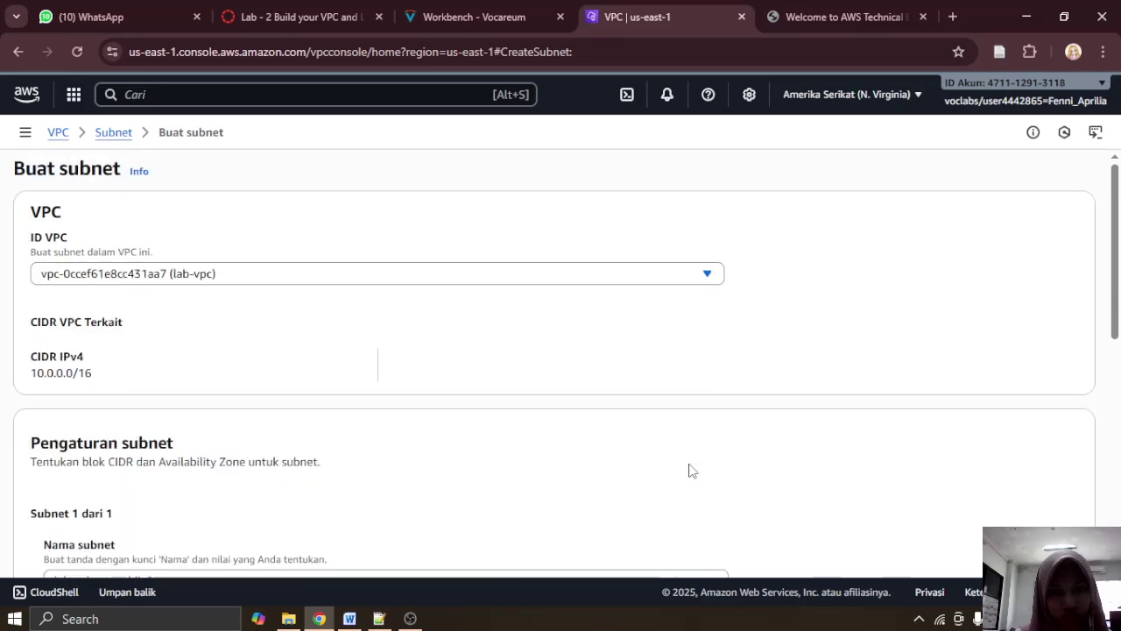
left_click(114, 136)
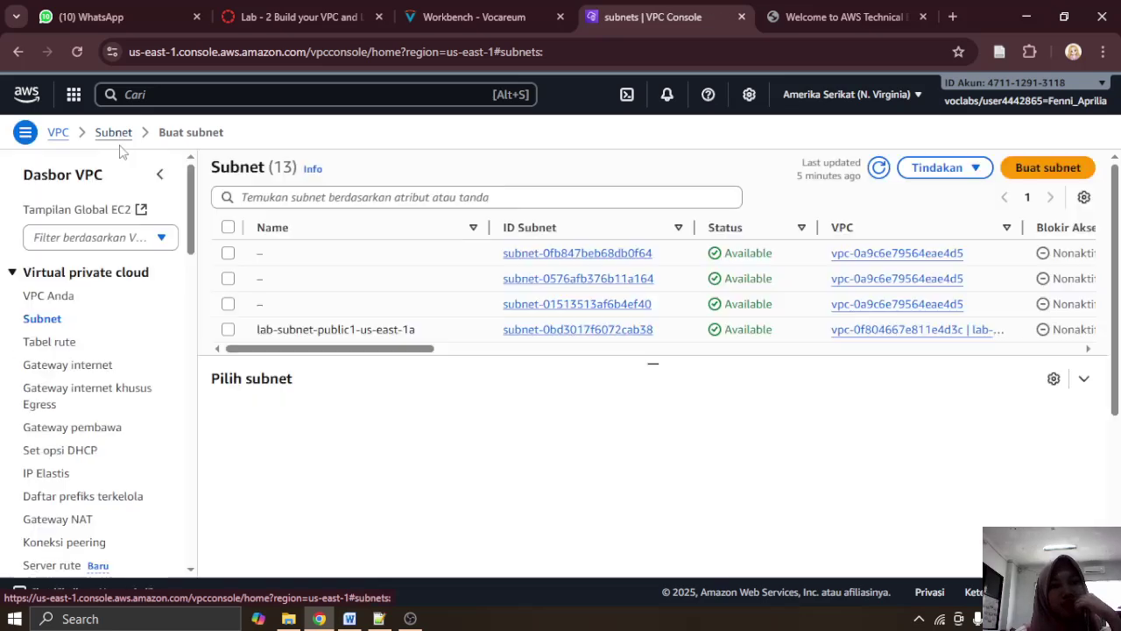
scroll(370, 336, "down", 5)
scroll(467, 303, "up", 5)
scroll(469, 304, "down", 3)
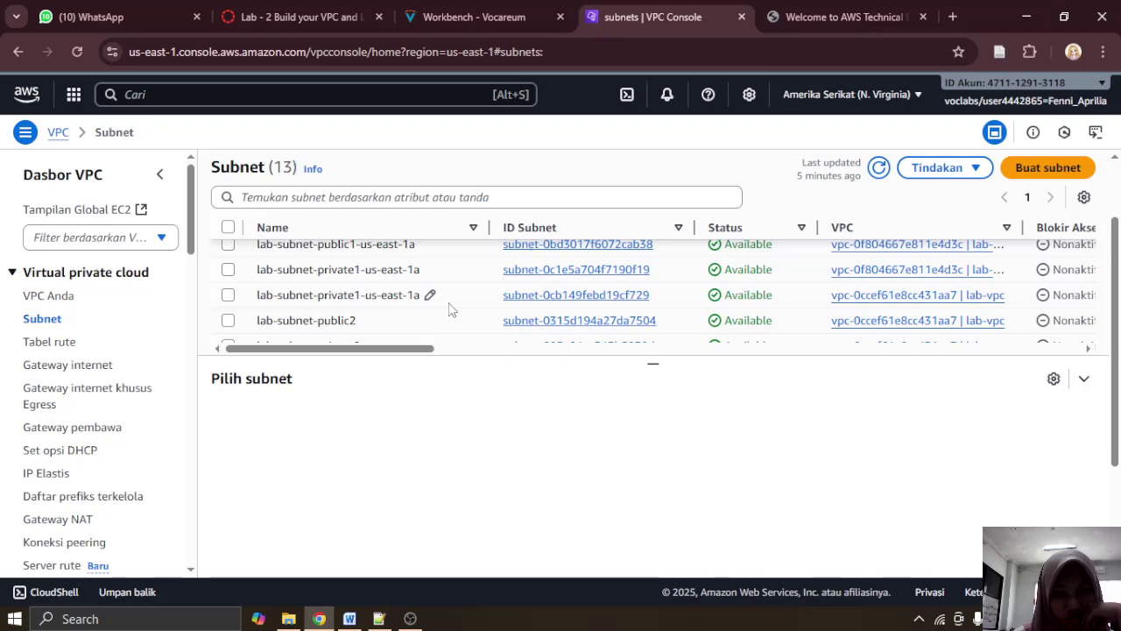
scroll(246, 281, "up", 2)
scroll(247, 280, "down", 2)
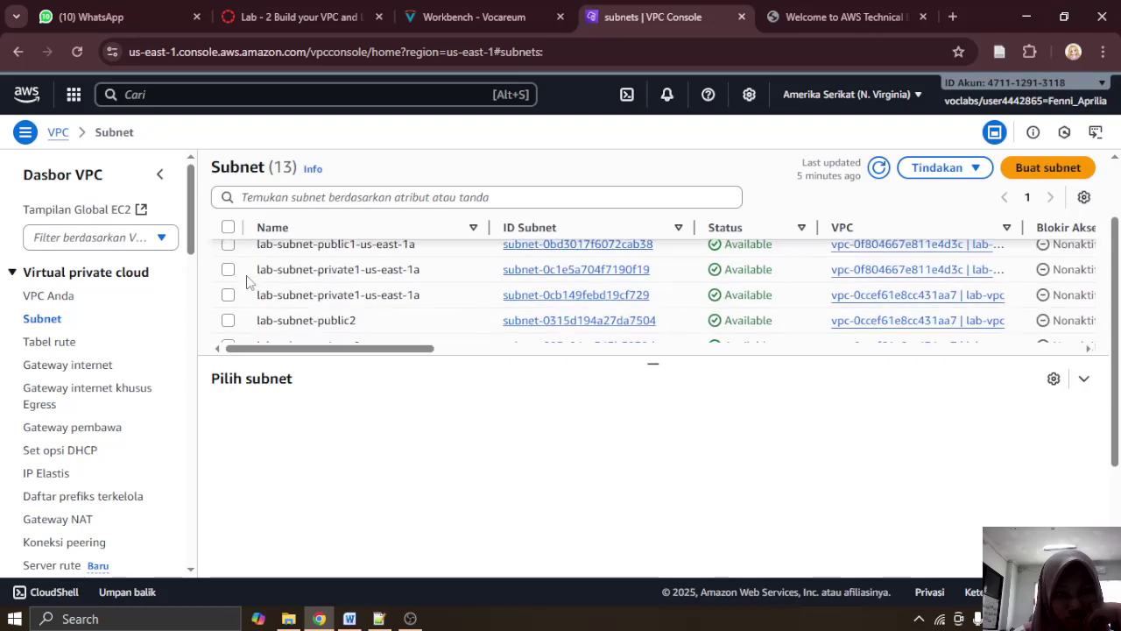
scroll(429, 316, "up", 2)
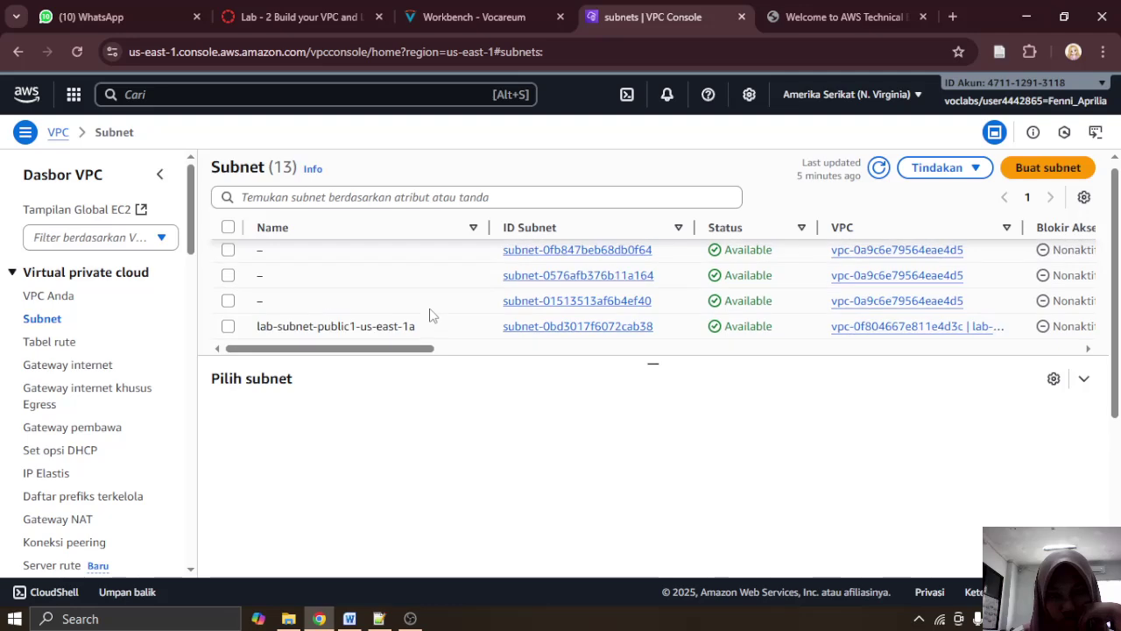
scroll(429, 315, "down", 5)
scroll(430, 315, "up", 2)
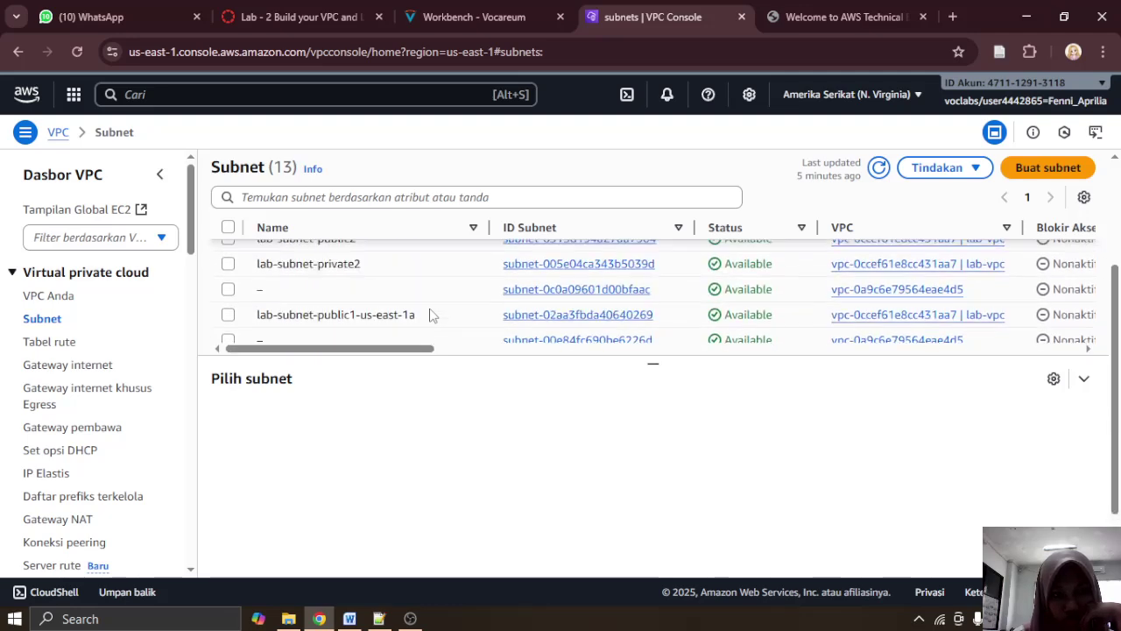
scroll(425, 315, "up", 2)
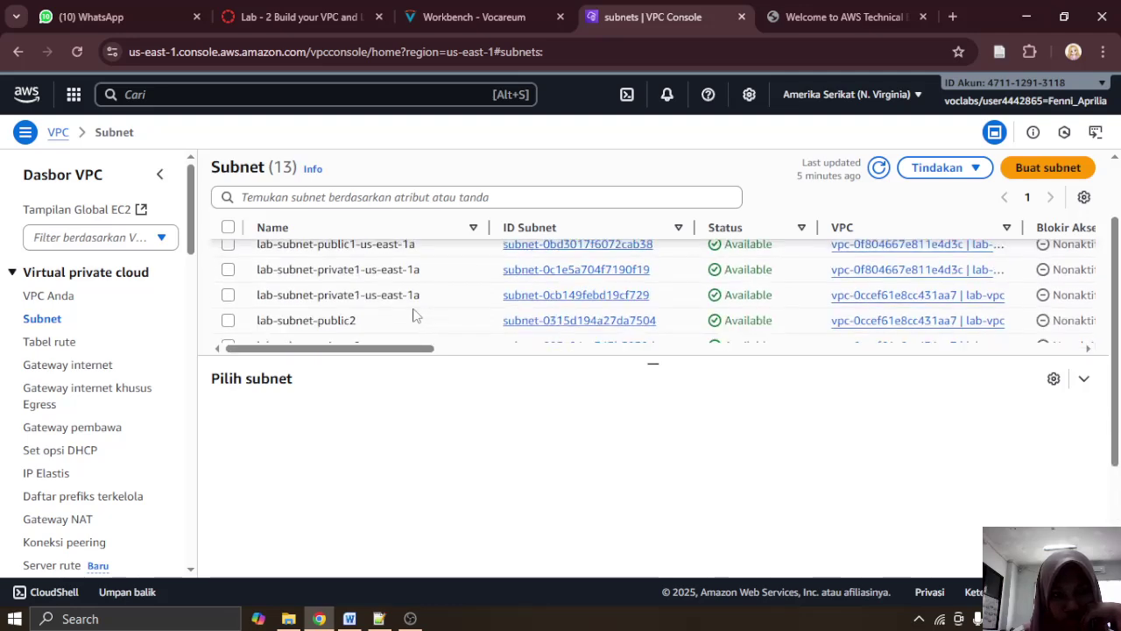
Step: Try to delete the existing lab-subnet-public2 and lab-subnet-private2 together, confirming the deletion with "hapus"
left_click(245, 321)
scroll(255, 315, "down", 2)
left_click(228, 264)
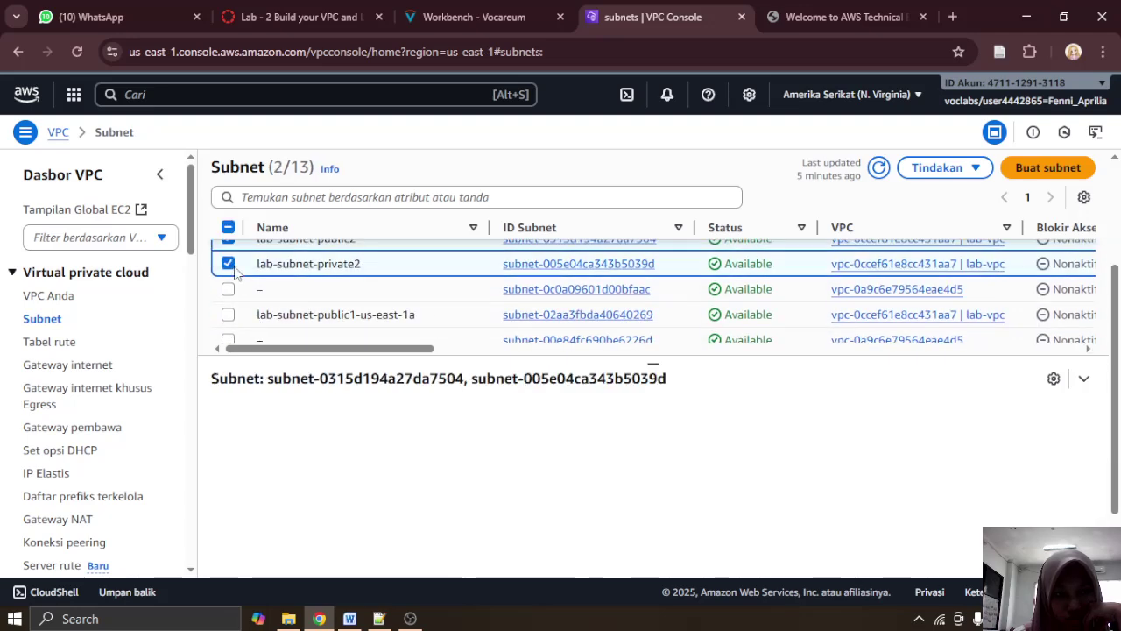
scroll(744, 296, "down", 3)
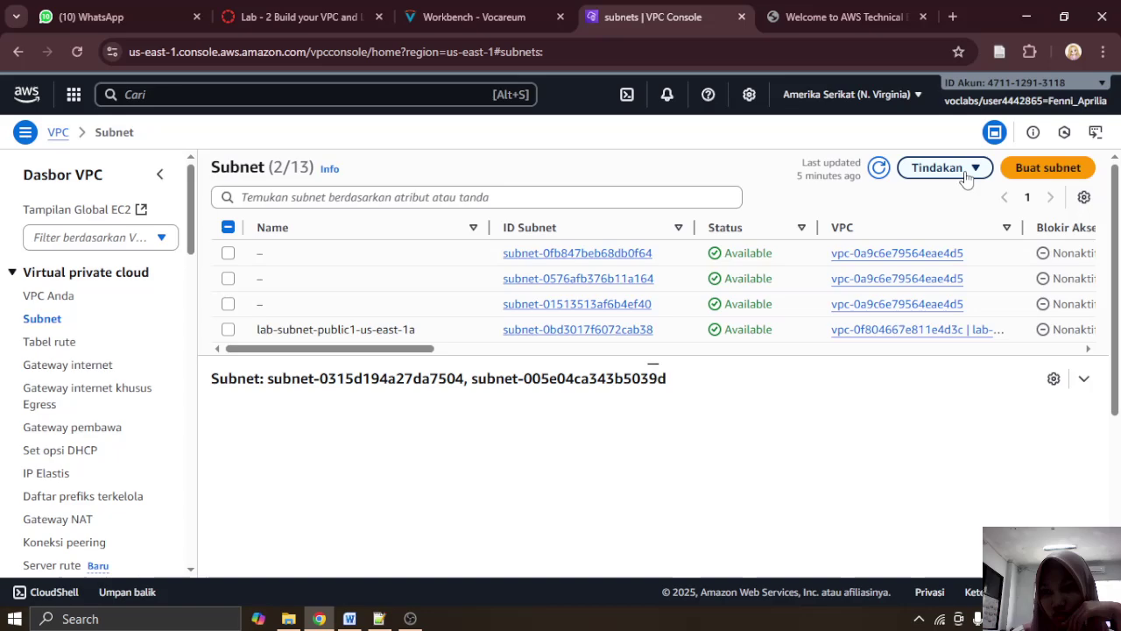
left_click(939, 167)
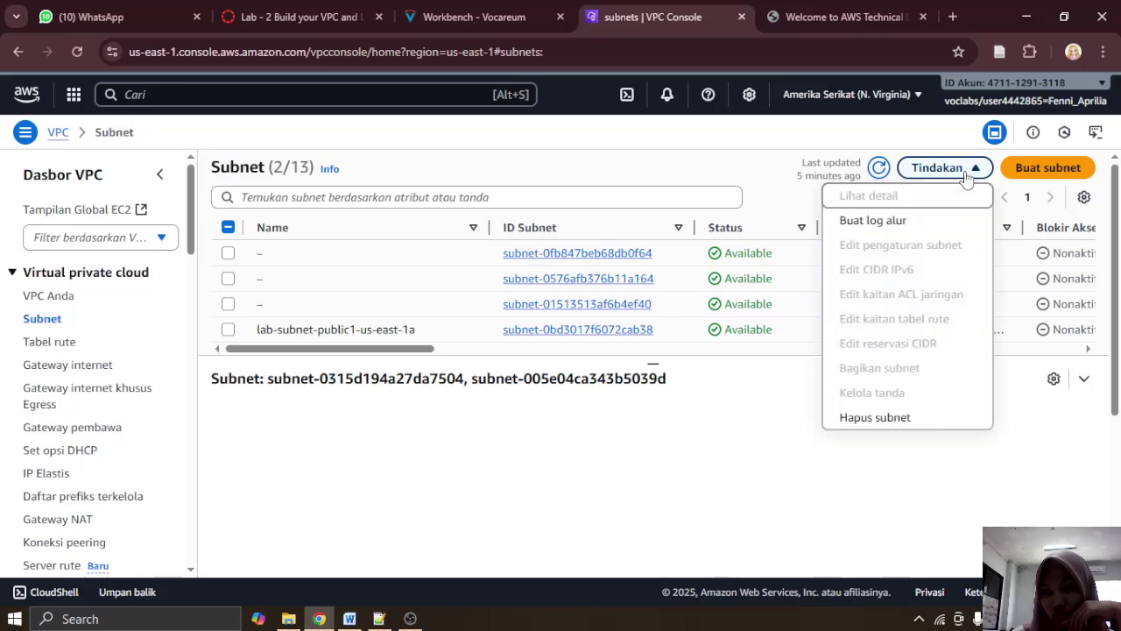
left_click(875, 417)
scroll(953, 499, "down", 2)
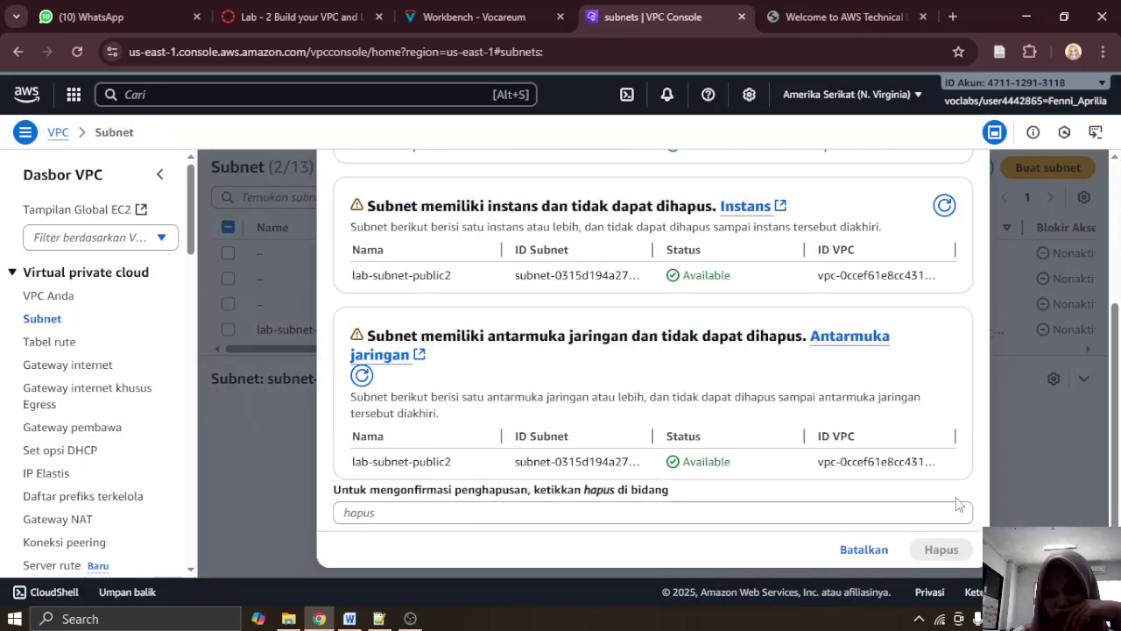
scroll(832, 477, "up", 3)
scroll(711, 457, "down", 2)
scroll(711, 457, "down", 1)
left_click(360, 515)
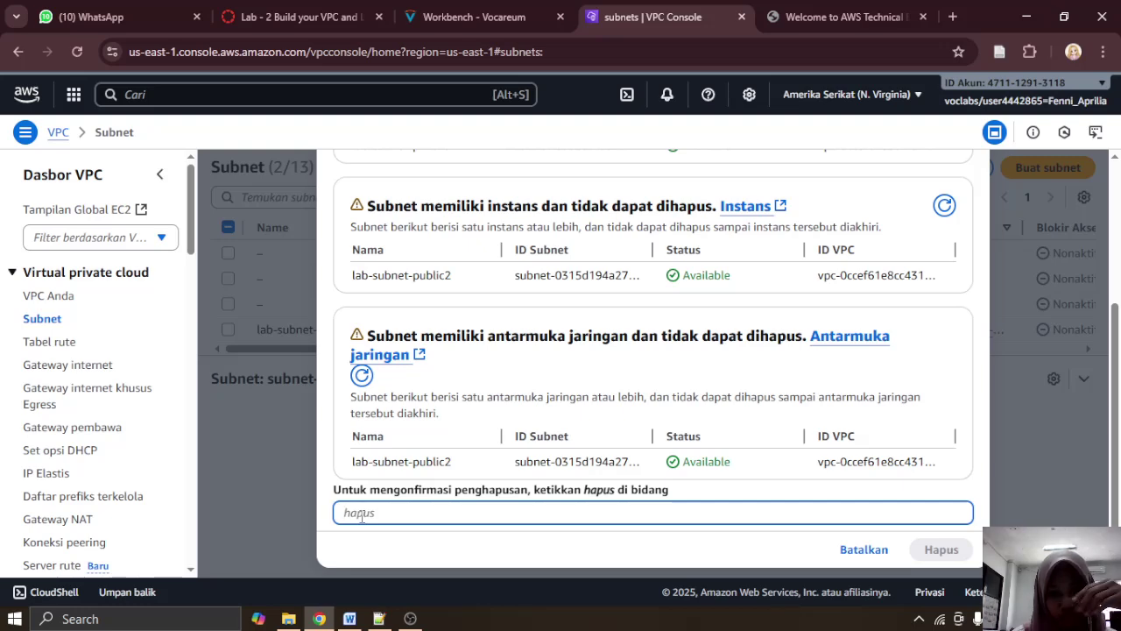
type("hapus")
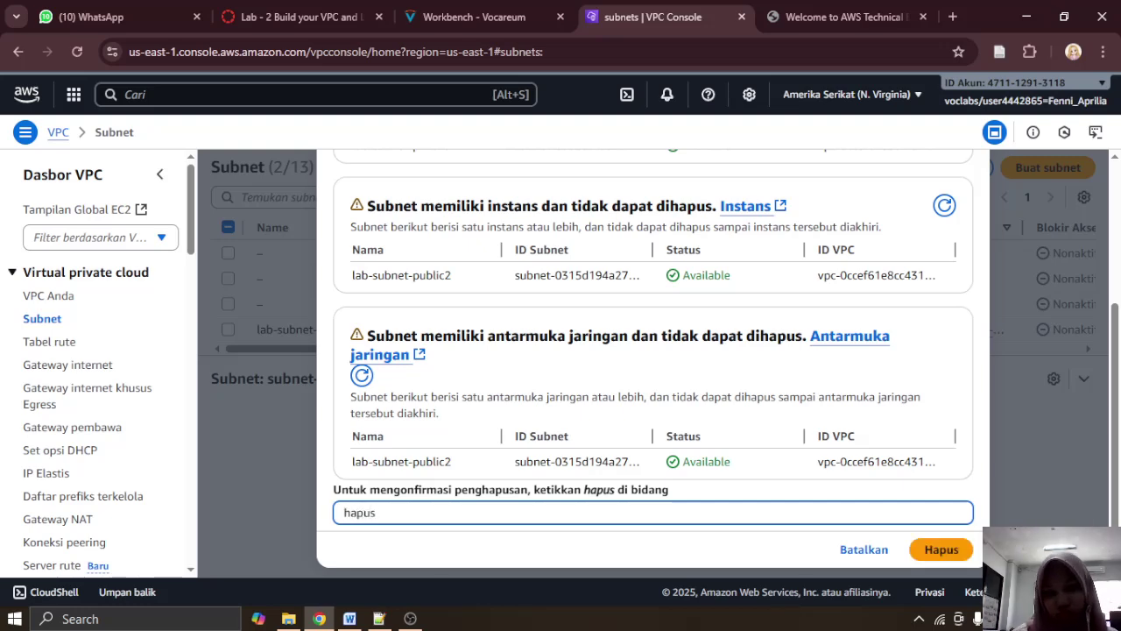
left_click(961, 549)
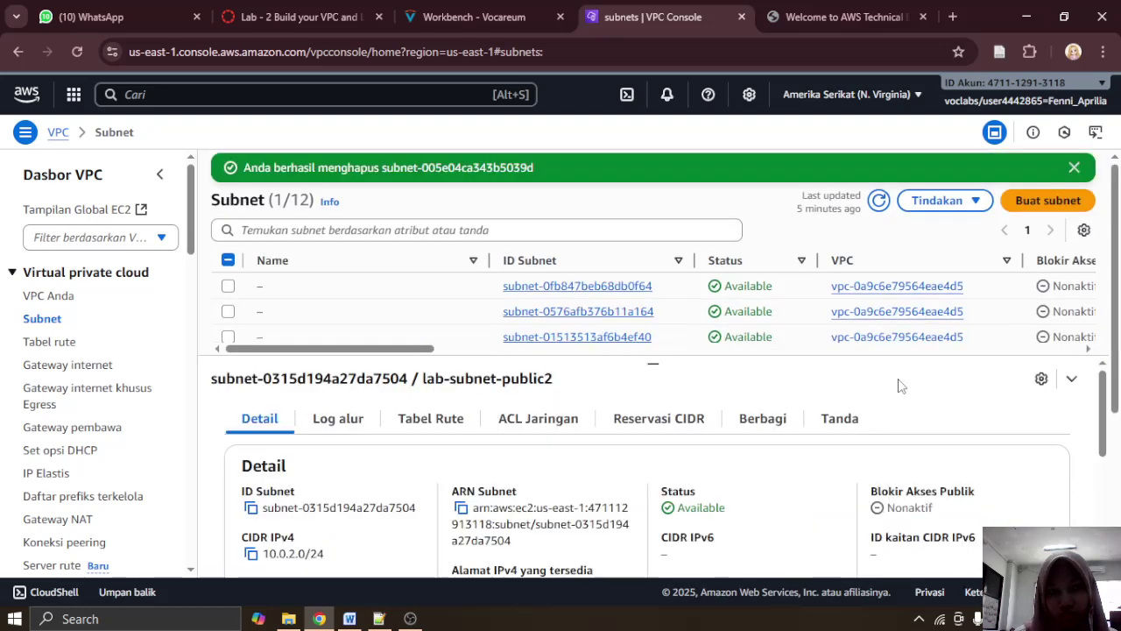
Step: Start creating a new subnet again and choose vpc-0ccef61e8cc431aa7 (lab-vpc) as its VPC
left_click(1056, 201)
left_click(561, 276)
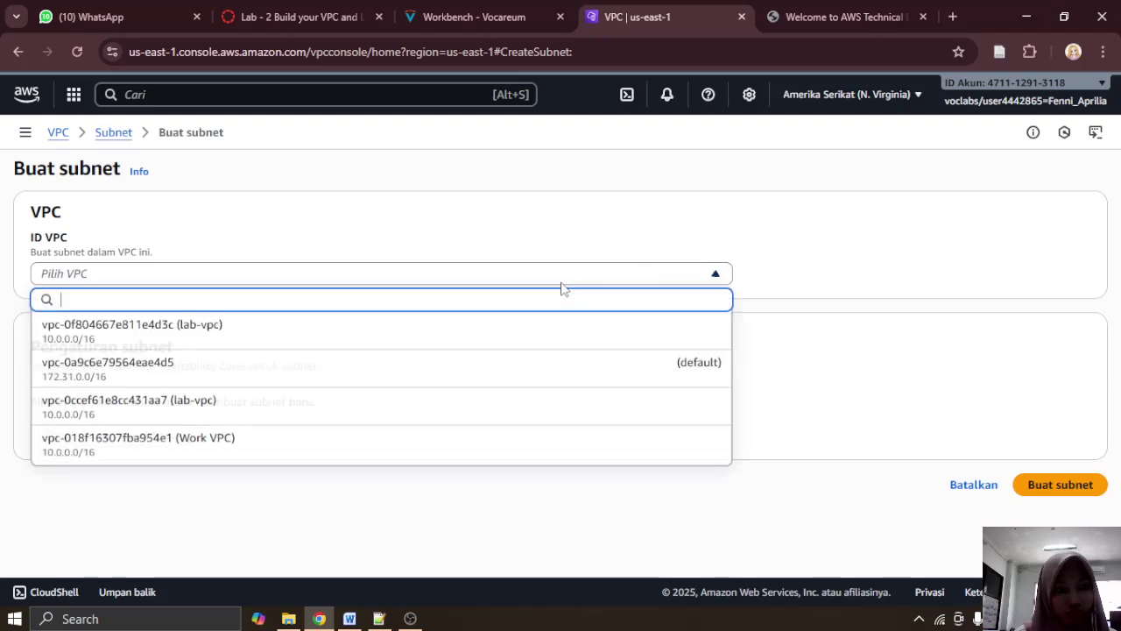
left_click(435, 405)
scroll(446, 404, "down", 3)
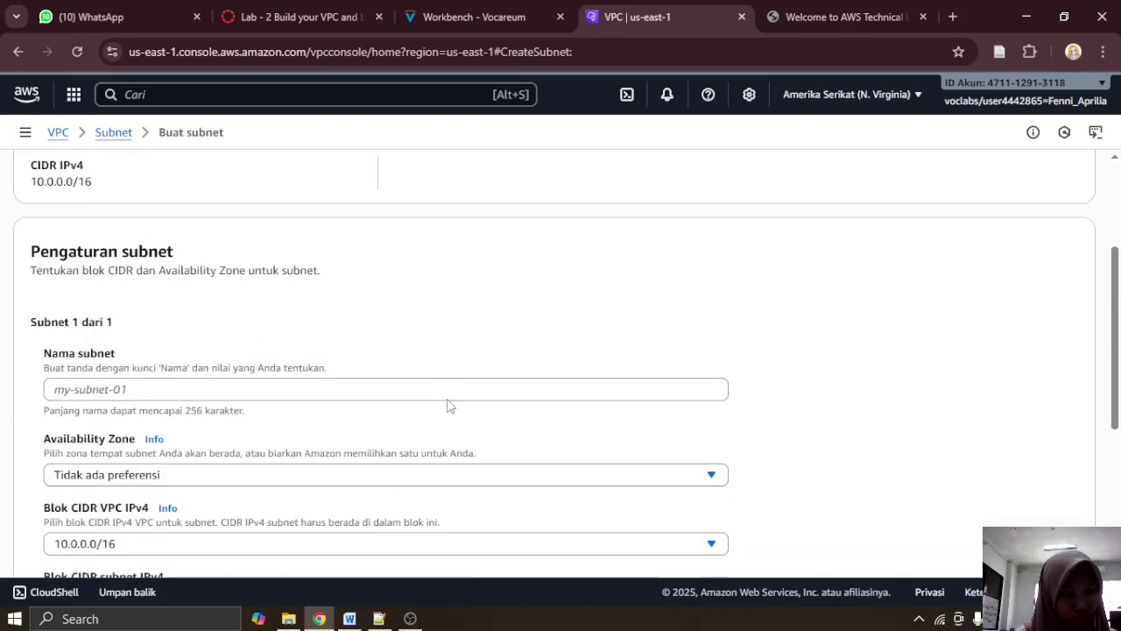
Step: Name the new subnet lab-subnet-public2, copying the name from step 11 of the lab instructions
left_click(315, 332)
left_click(477, 10)
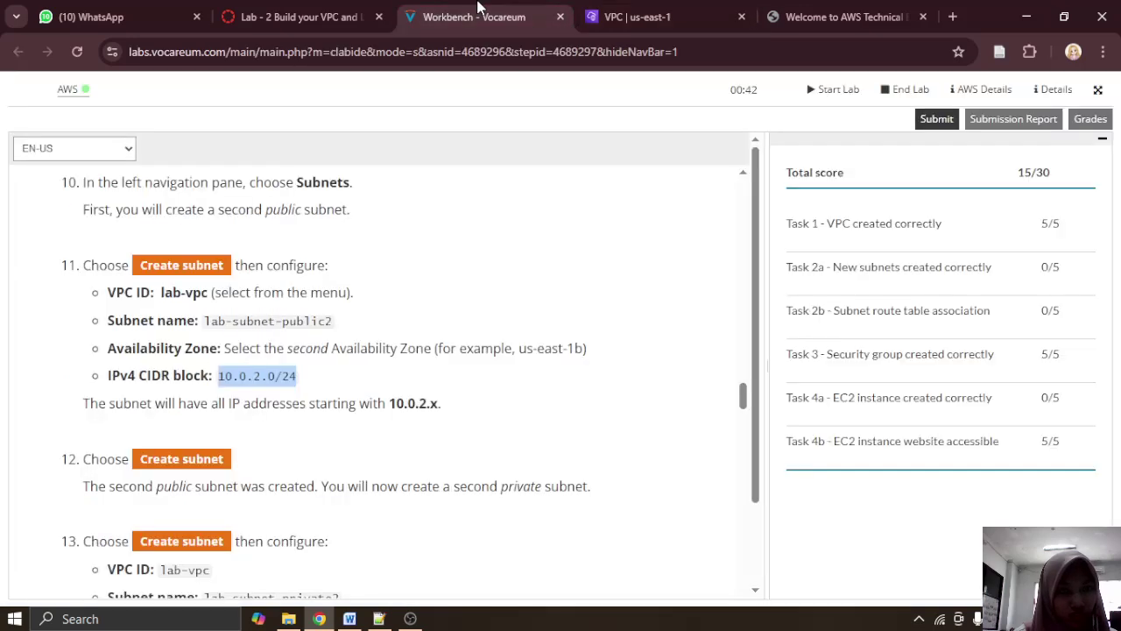
left_click_drag(207, 322, 318, 324)
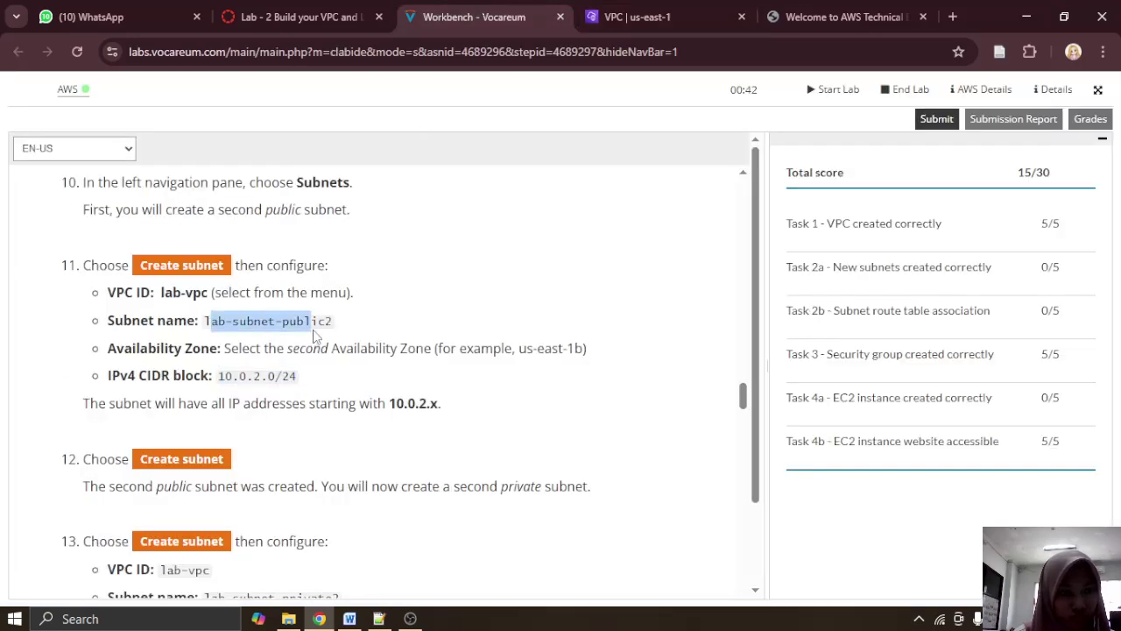
left_click(613, 14)
type("l")
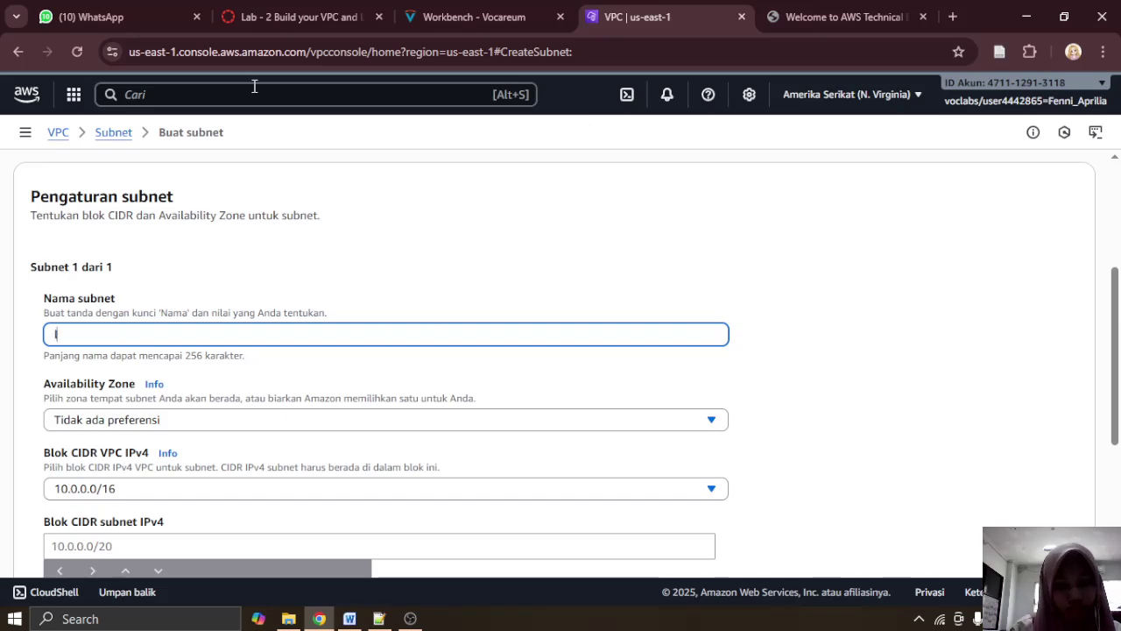
left_click(540, 11)
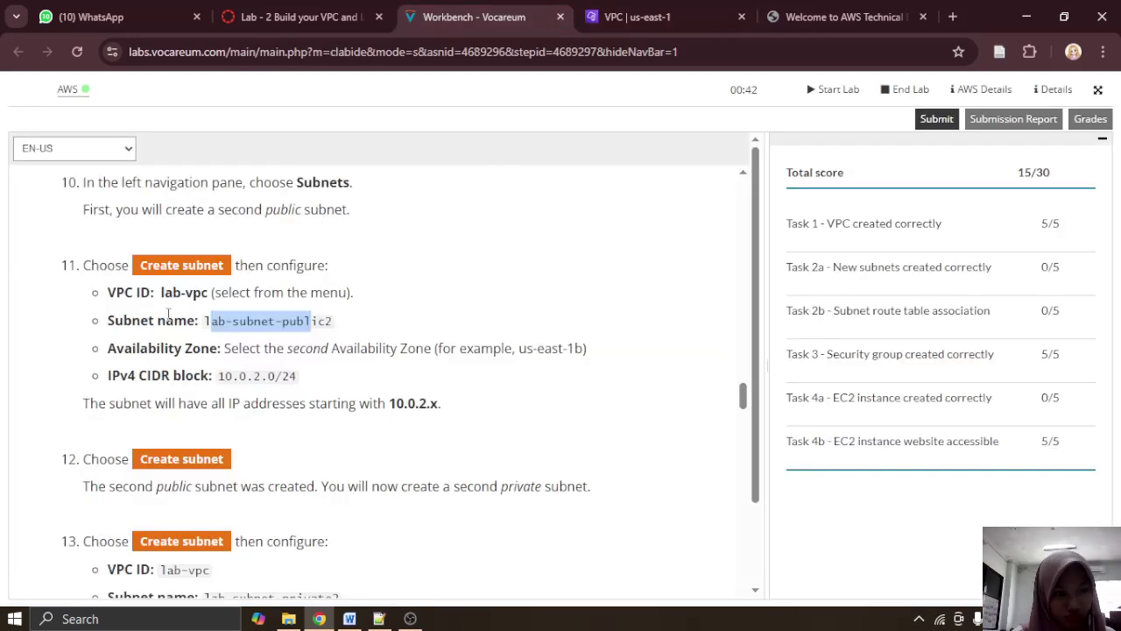
left_click_drag(207, 324, 340, 324)
key("ctrl+c")
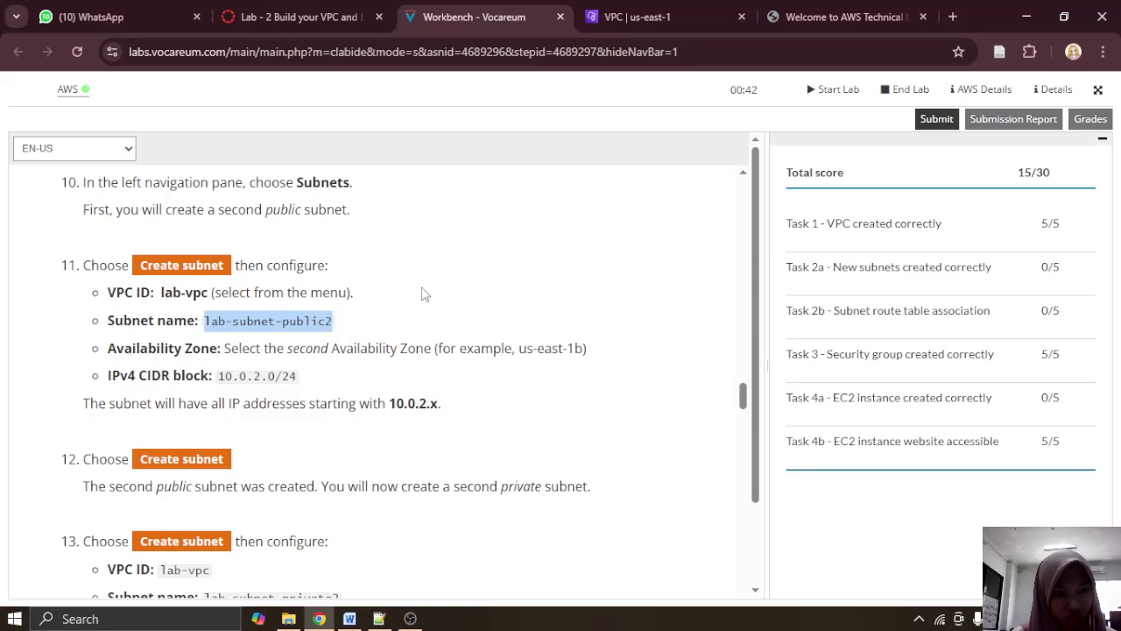
left_click(651, 17)
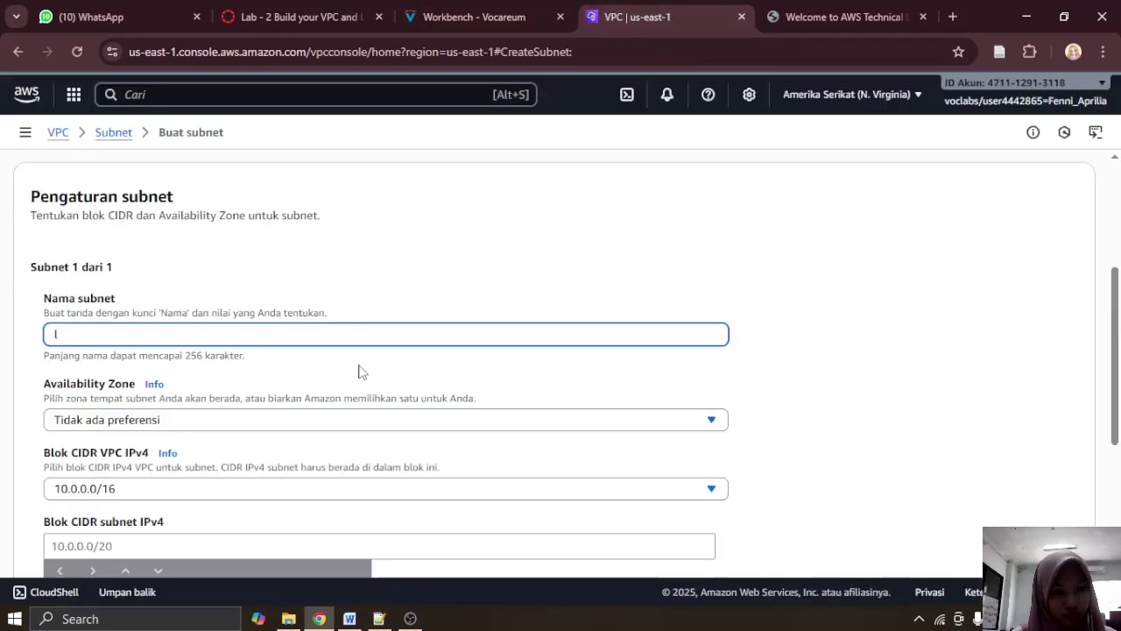
key("ctrl+v")
Step: Set the new subnet's Availability Zone to United States (N. Virginia) / use1-az2 (us-east-1b)
scroll(359, 371, "down", 1)
left_click(347, 338)
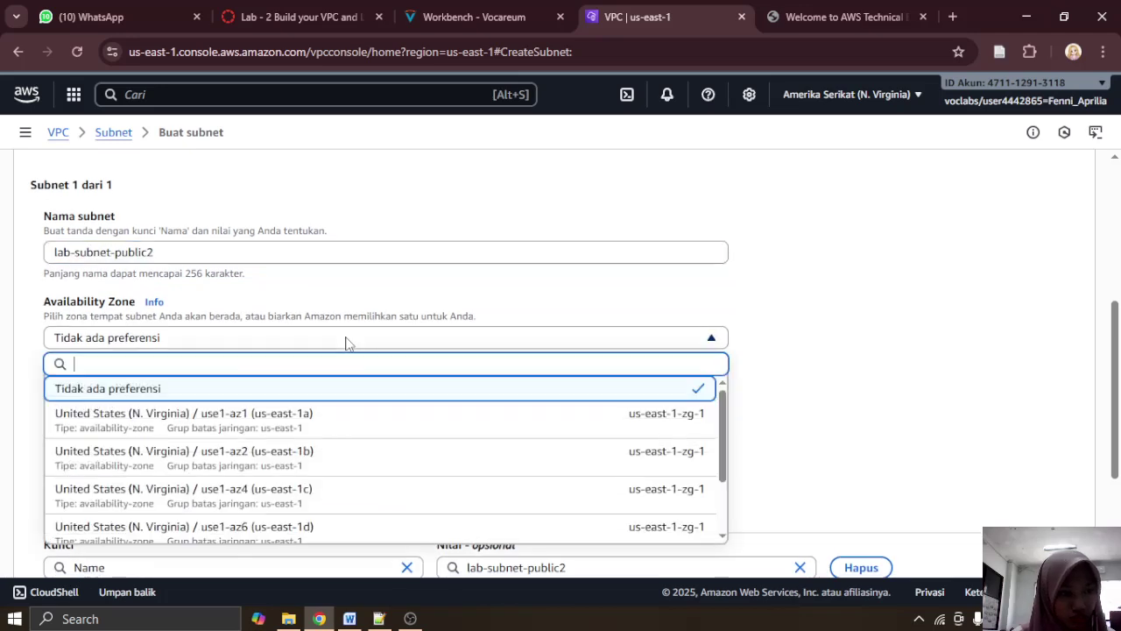
left_click(332, 454)
scroll(358, 399, "down", 2)
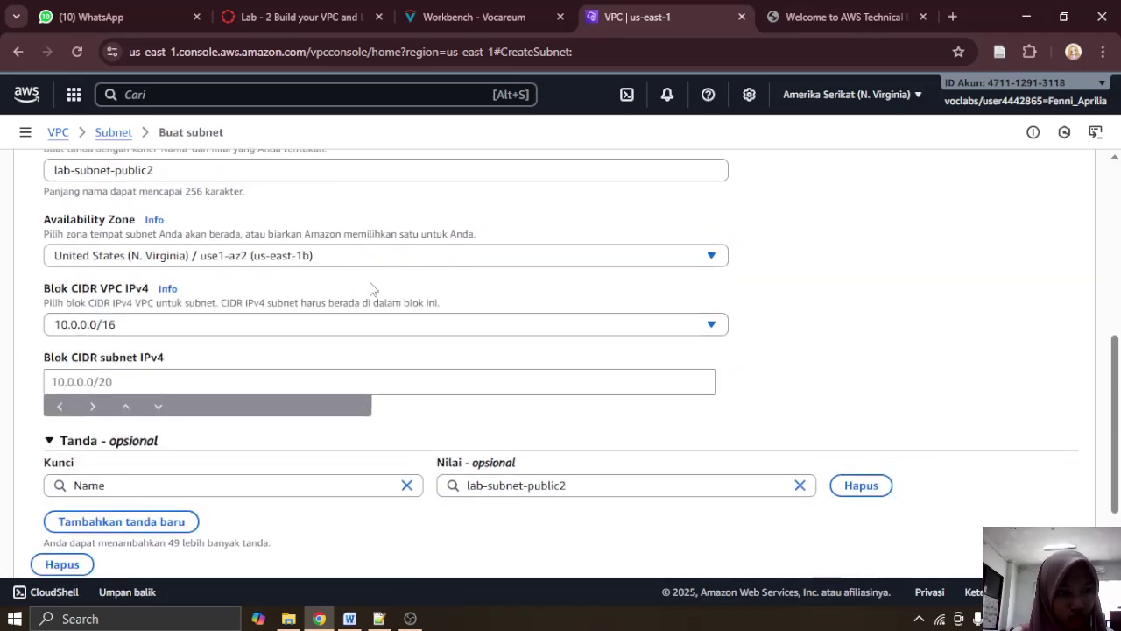
Step: Try 10.0.2.0/24 from step 11 as the subnet's IPv4 CIDR block, and return to the Subnets list without creating the subnet
left_click(490, 16)
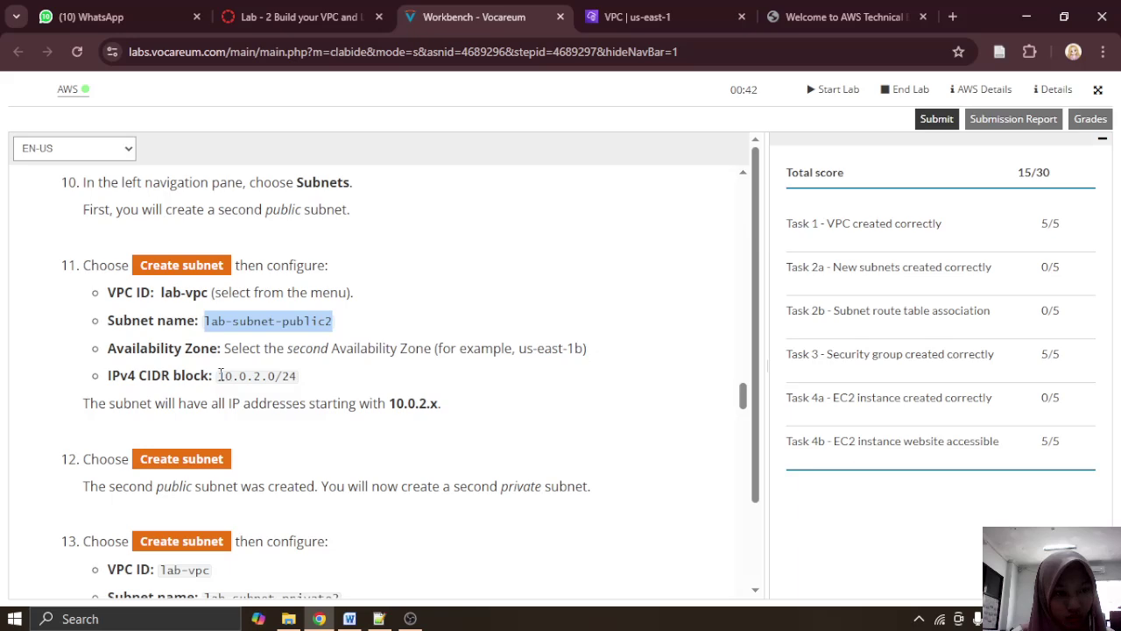
left_click_drag(220, 375, 319, 386)
key("ctrl+c")
left_click(637, 17)
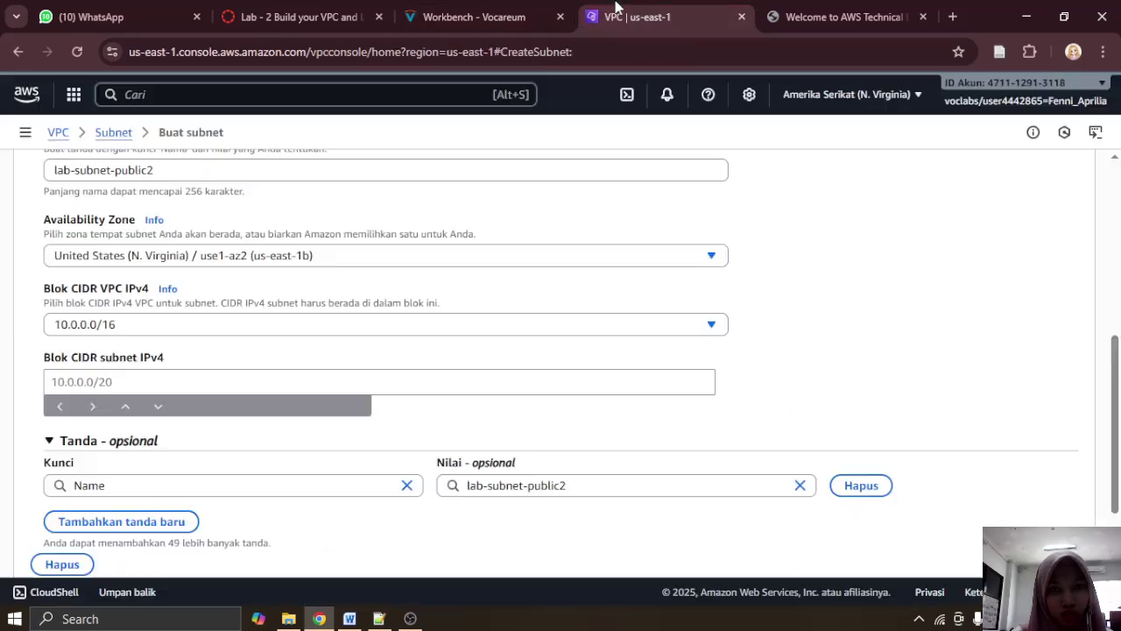
left_click(406, 379)
key("ctrl+v")
scroll(642, 359, "down", 2)
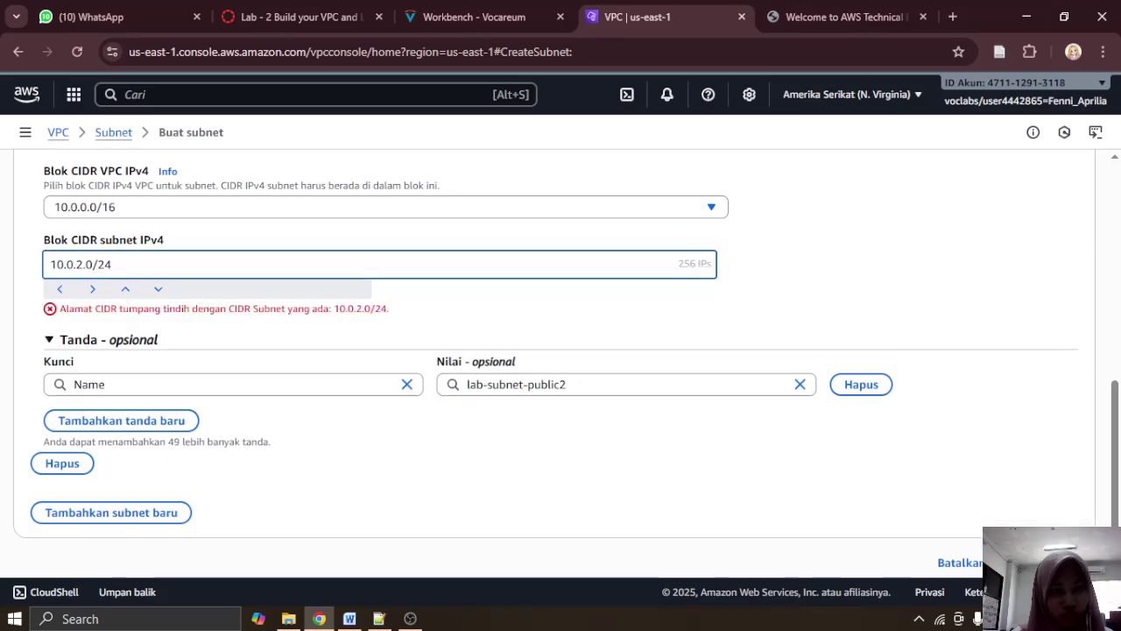
scroll(946, 515, "up", 10)
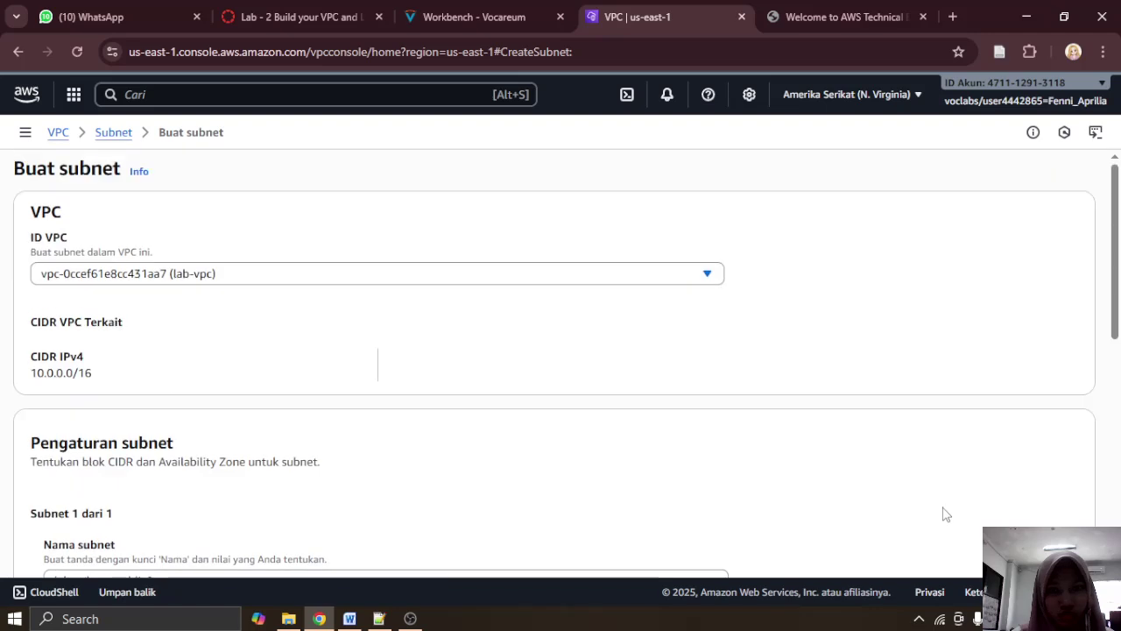
left_click(109, 134)
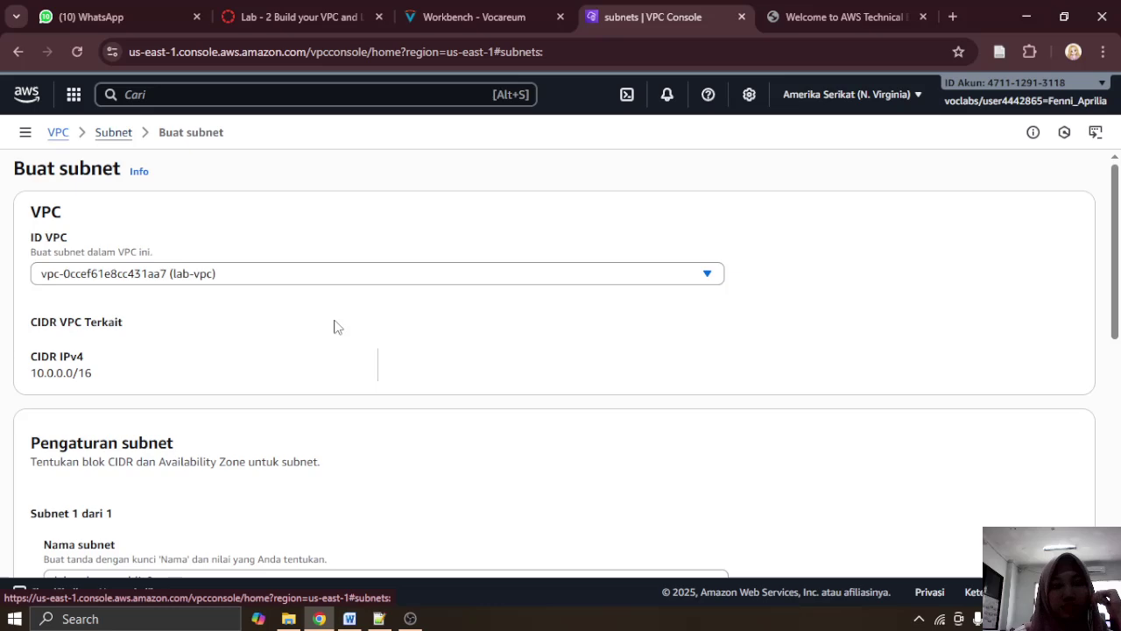
Step: Try to delete the existing lab-subnet-public2, examine what the deletion dialog requires, and cancel it
scroll(552, 316, "down", 2)
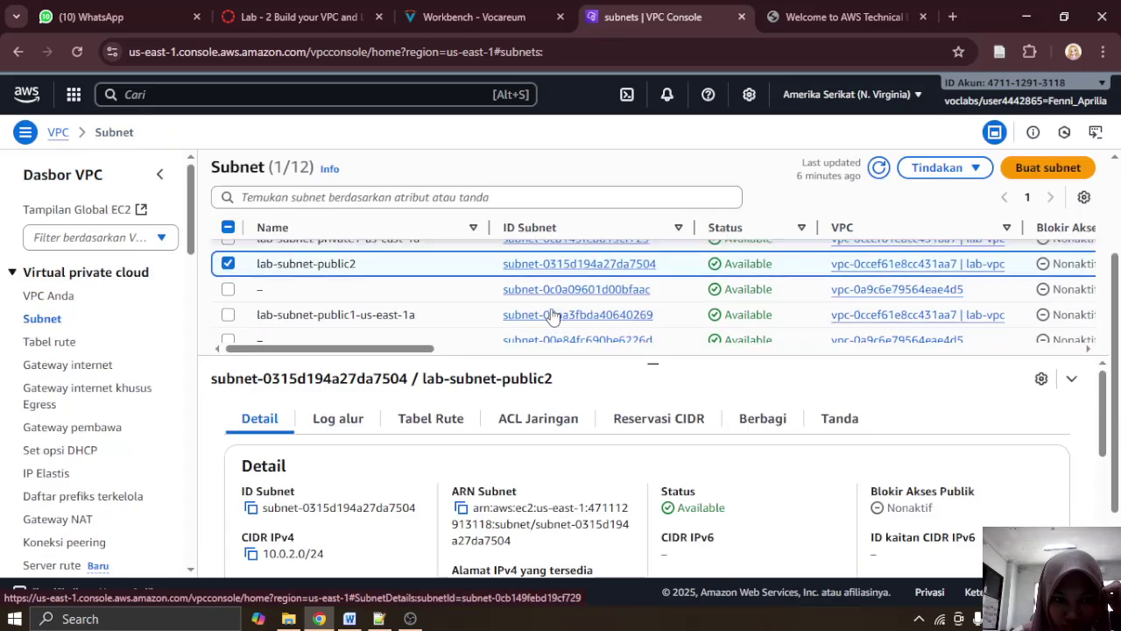
left_click(975, 169)
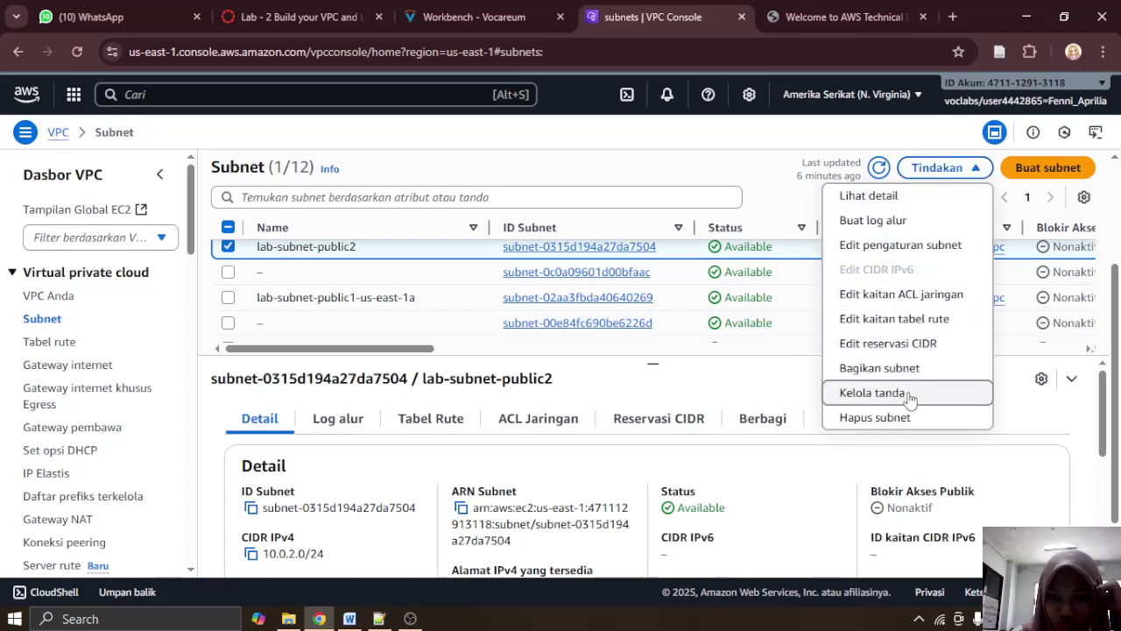
left_click(894, 417)
scroll(725, 399, "down", 1)
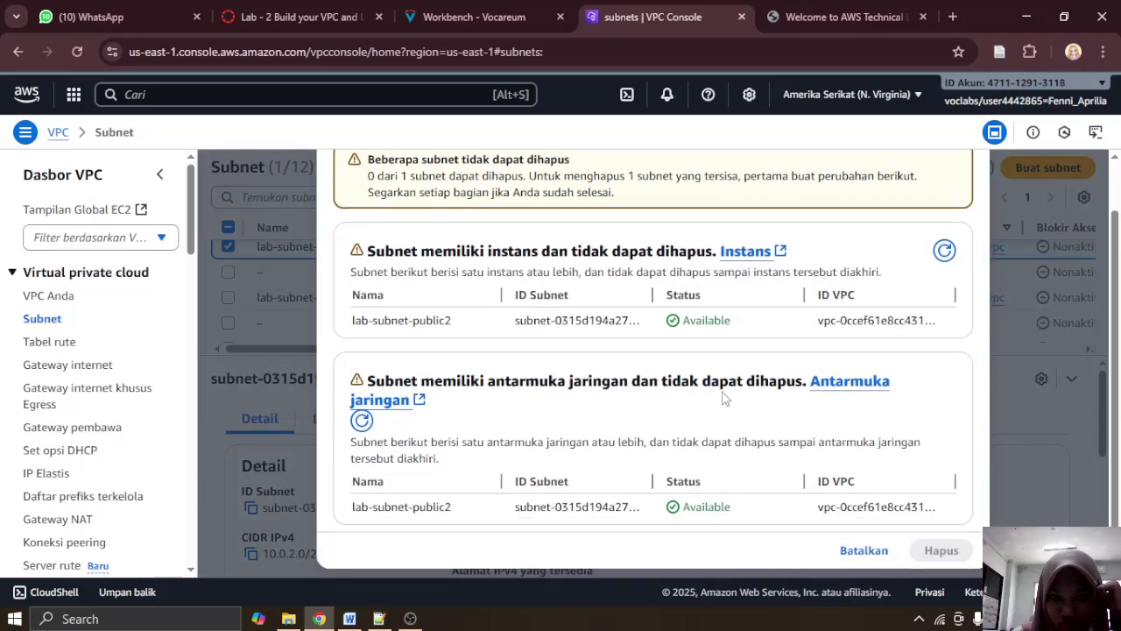
scroll(764, 417, "up", 1)
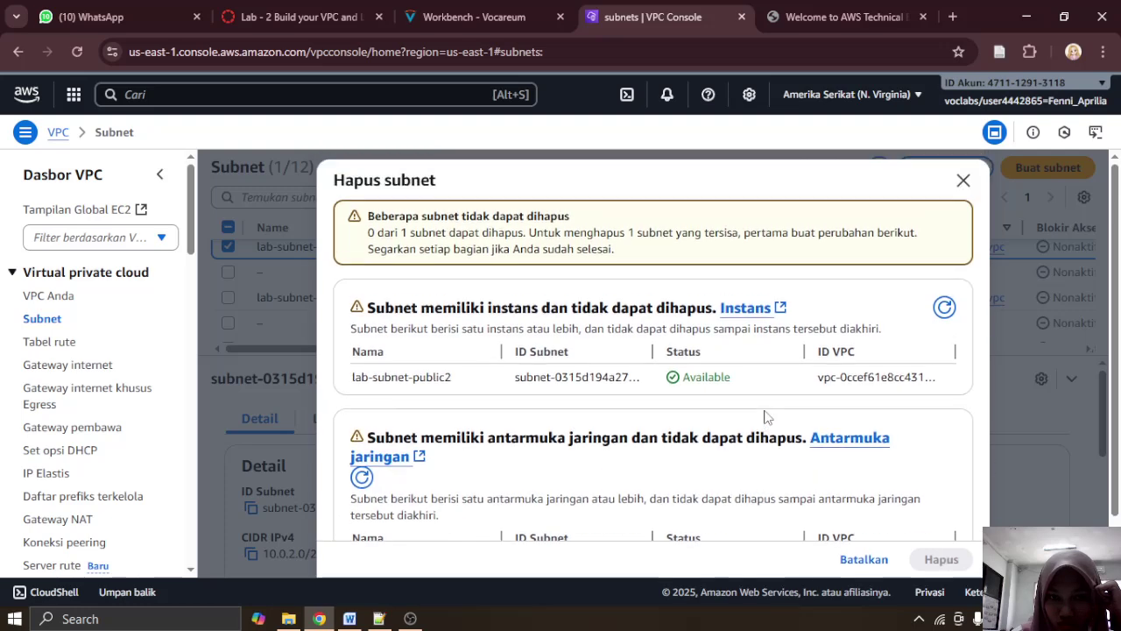
scroll(768, 350, "down", 1)
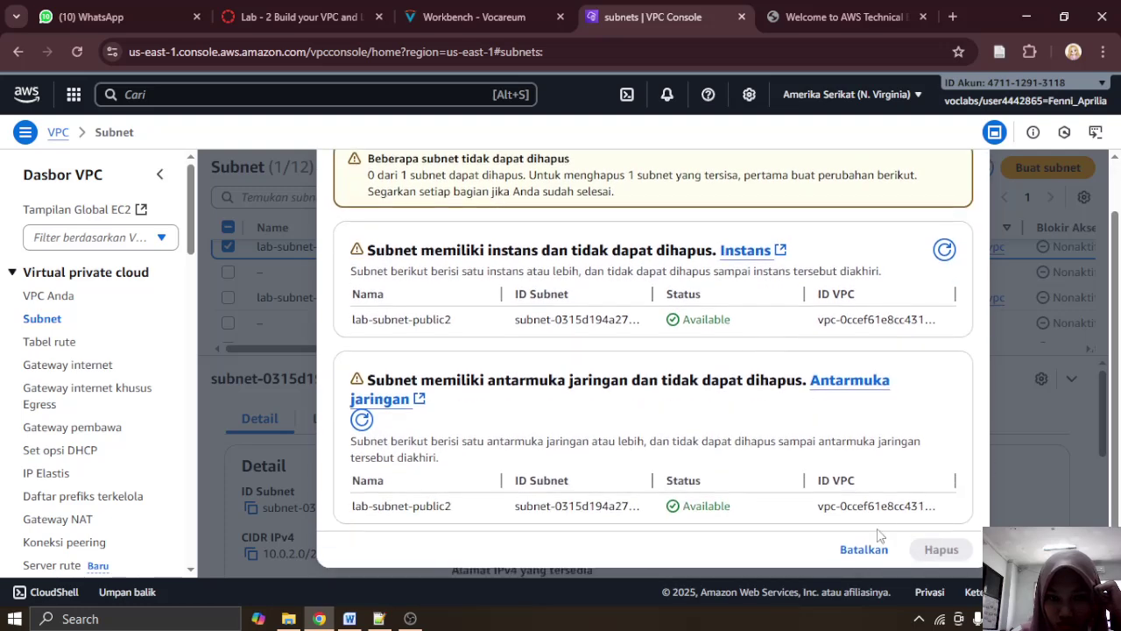
left_click_drag(444, 506, 713, 505)
left_click(859, 549)
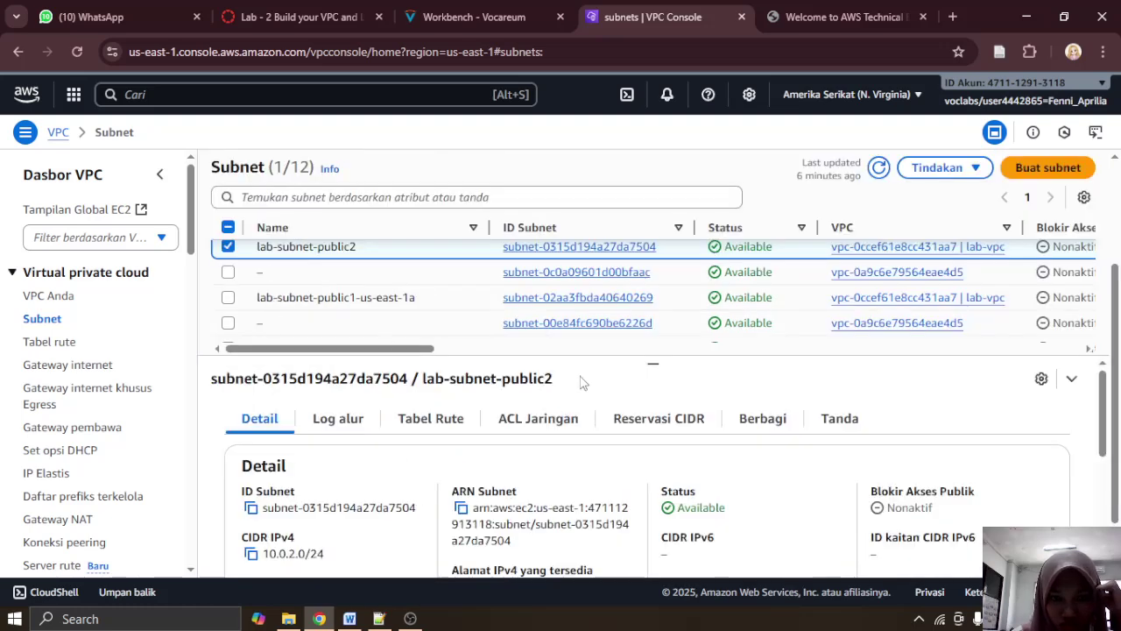
Step: Examine lab-subnet-public2's details, sharing, tags, CIDR reservations, network ACL and route table association without changing anything
scroll(602, 344, "up", 3)
scroll(602, 345, "down", 2)
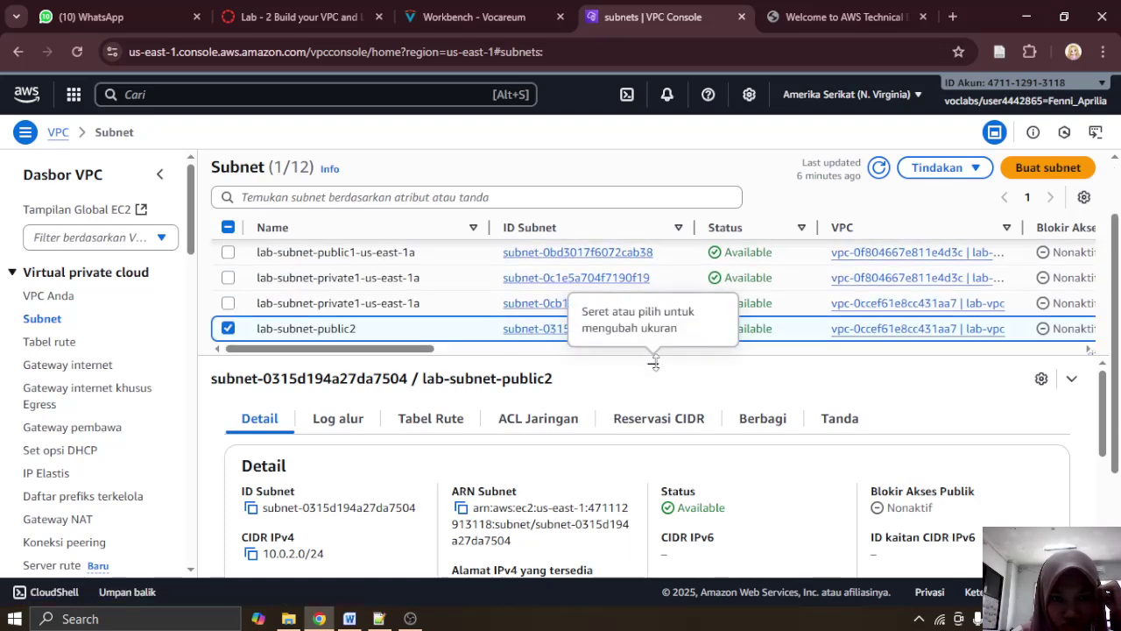
scroll(678, 396, "down", 5)
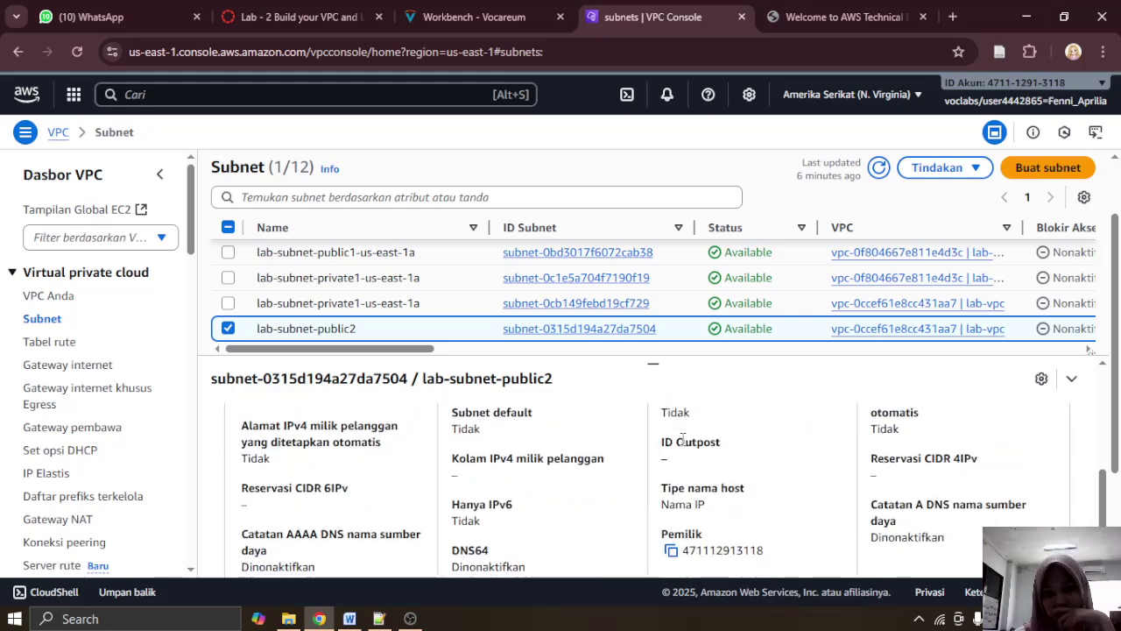
scroll(699, 507, "up", 5)
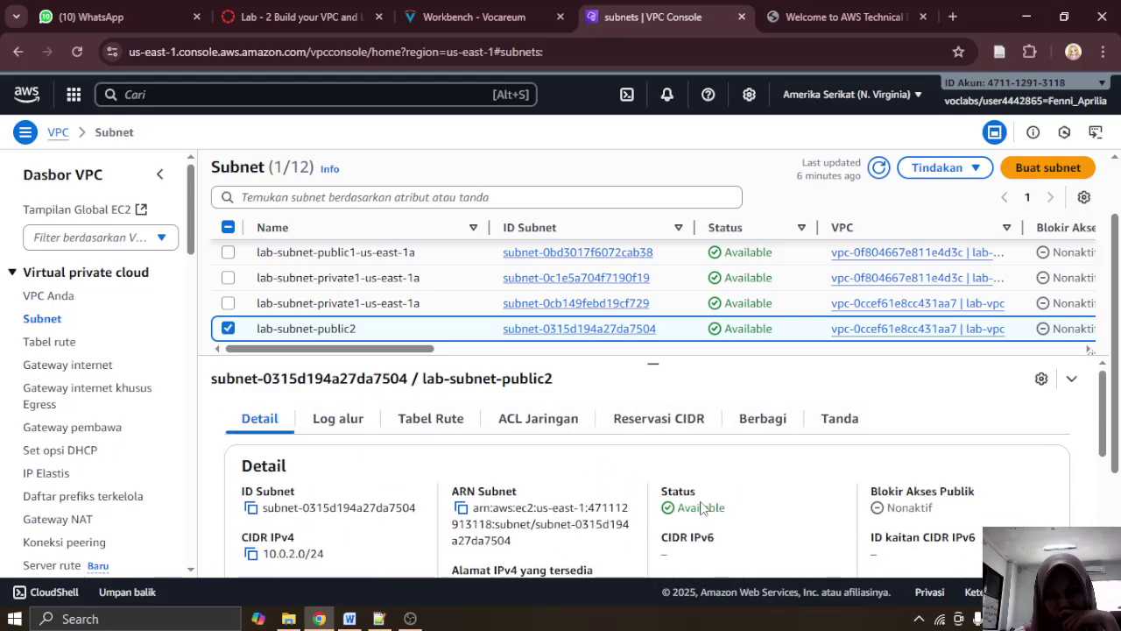
left_click(774, 424)
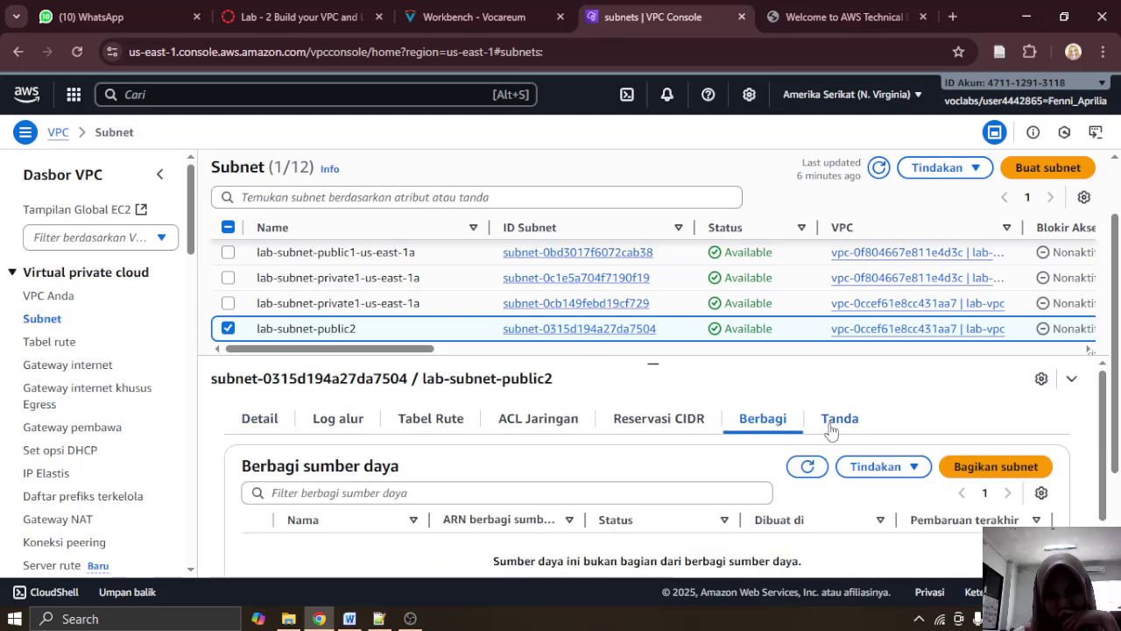
left_click(836, 427)
scroll(725, 490, "down", 2)
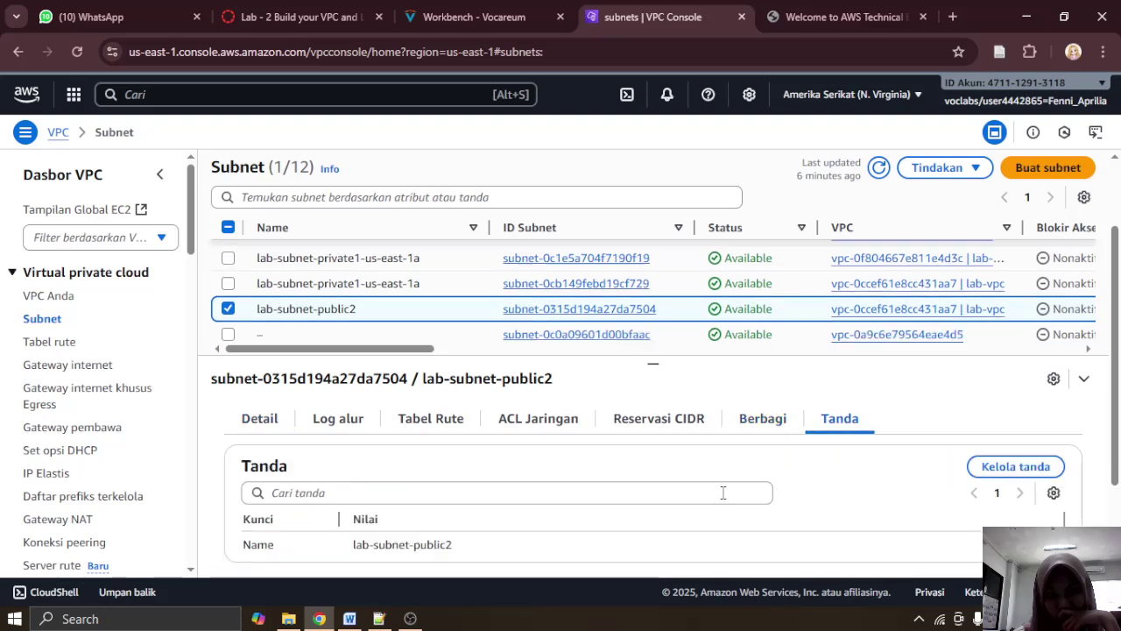
left_click(749, 421)
left_click(667, 422)
left_click(522, 424)
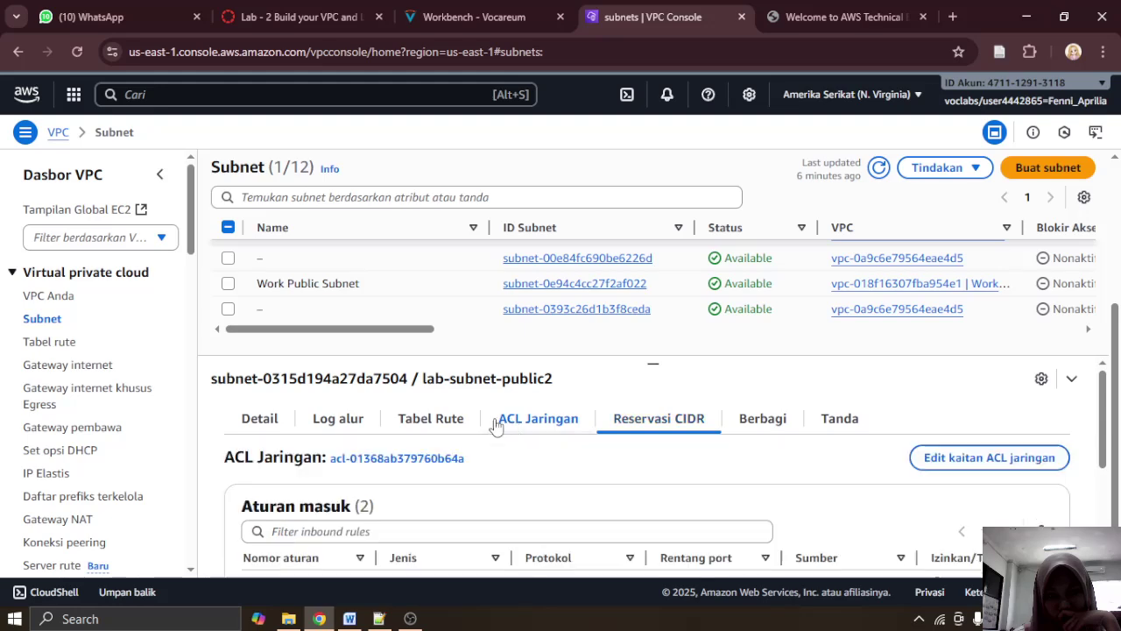
left_click(435, 419)
scroll(659, 470, "down", 1)
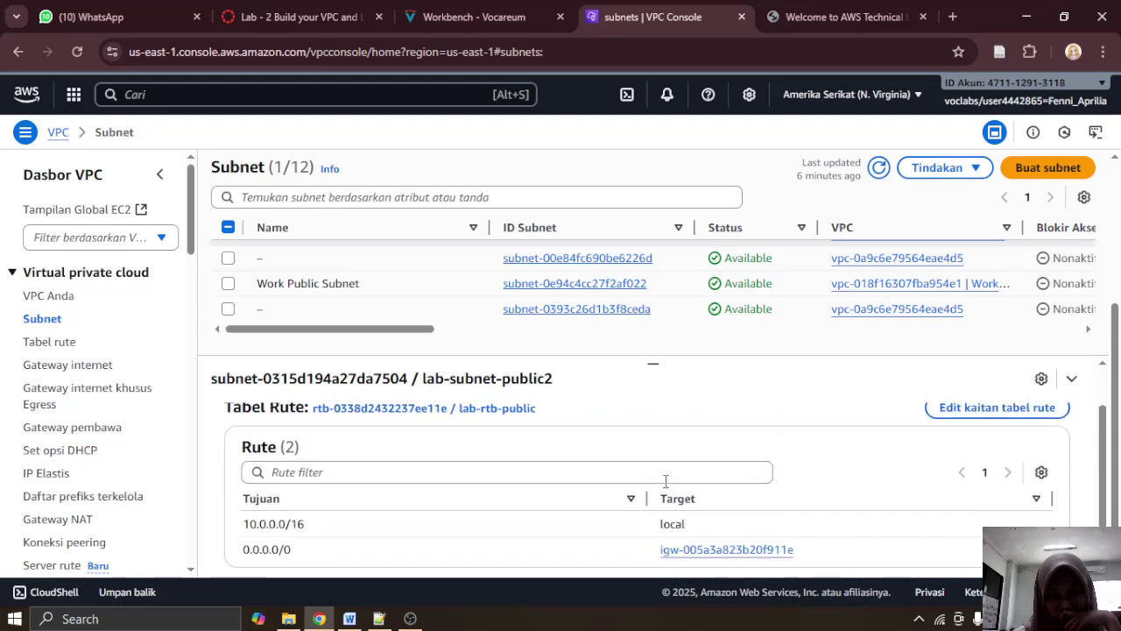
scroll(975, 438, "up", 1)
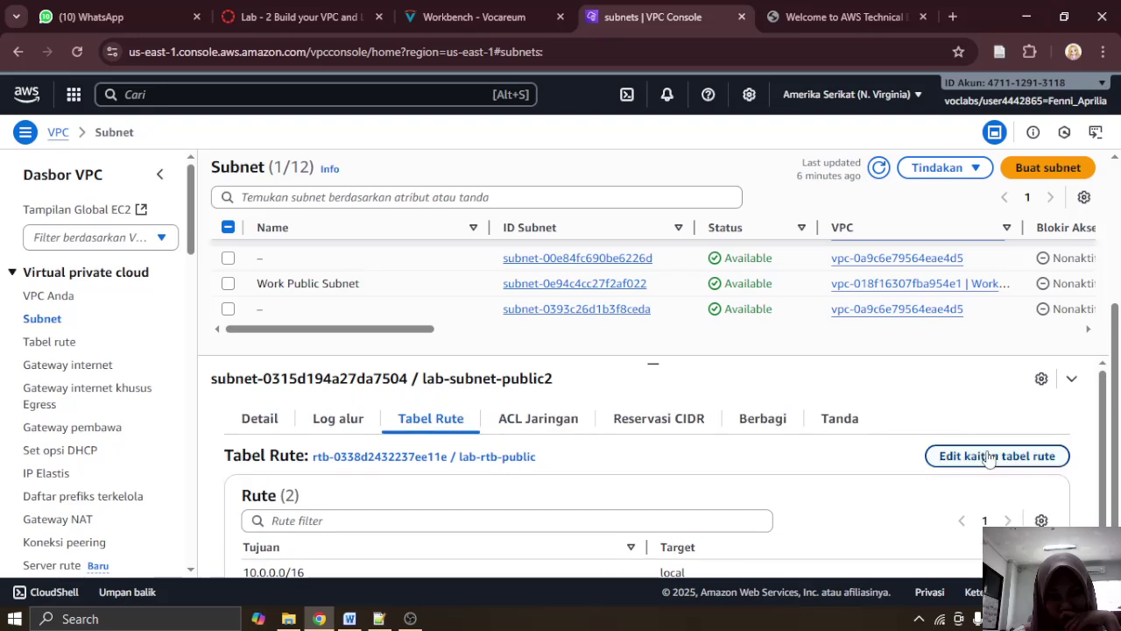
left_click(987, 456)
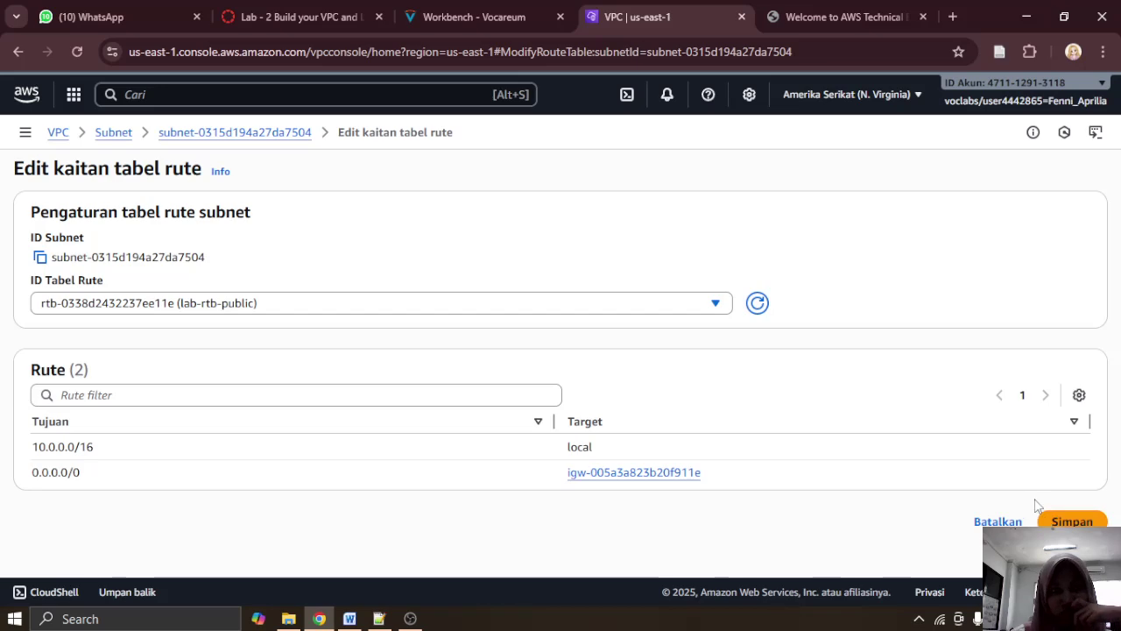
left_click(998, 520)
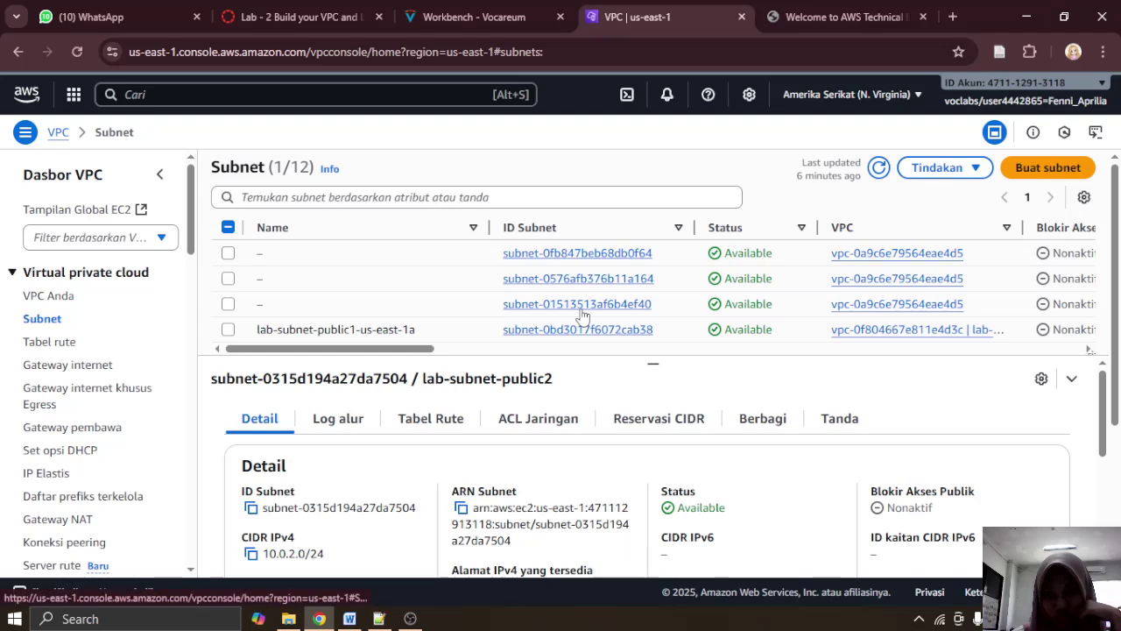
Step: Clear the subnet selection, enlarge the list, compare the IPv4 CIDR blocks, and select the subnet that uses 10.0.2.0/24
left_click(229, 229)
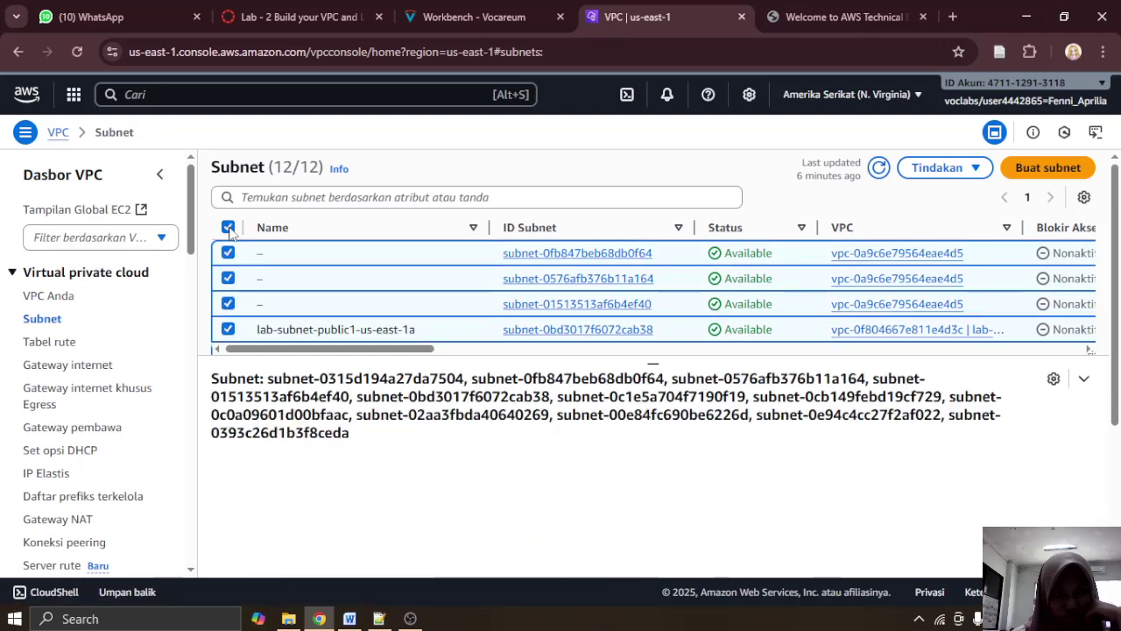
left_click(228, 229)
left_click_drag(656, 359, 653, 488)
scroll(604, 367, "down", 3)
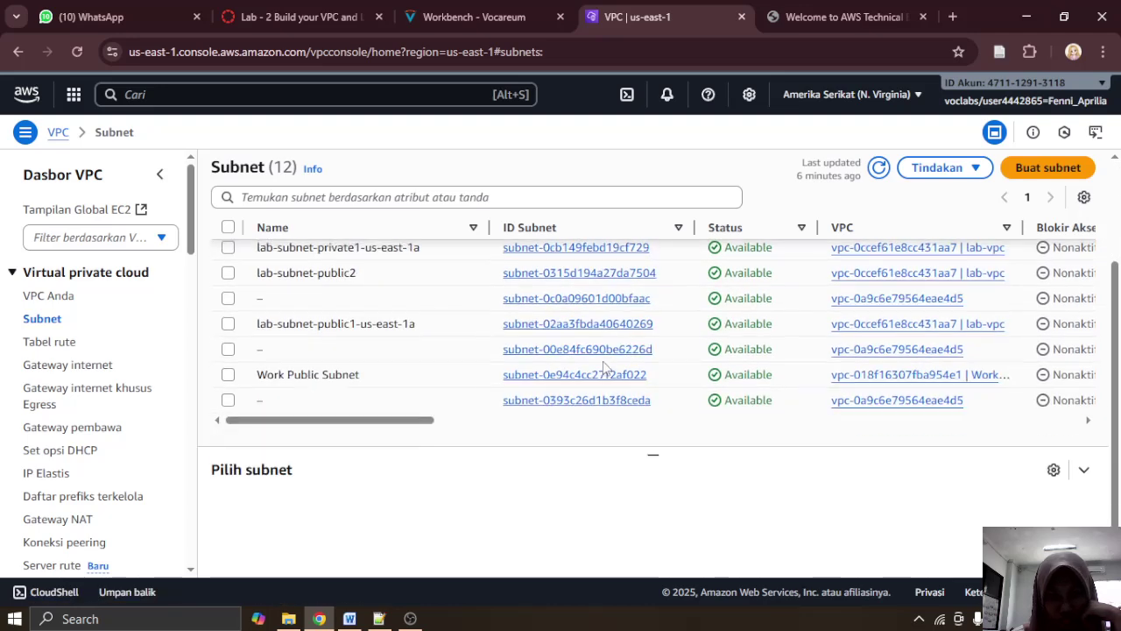
left_click_drag(425, 421, 623, 449)
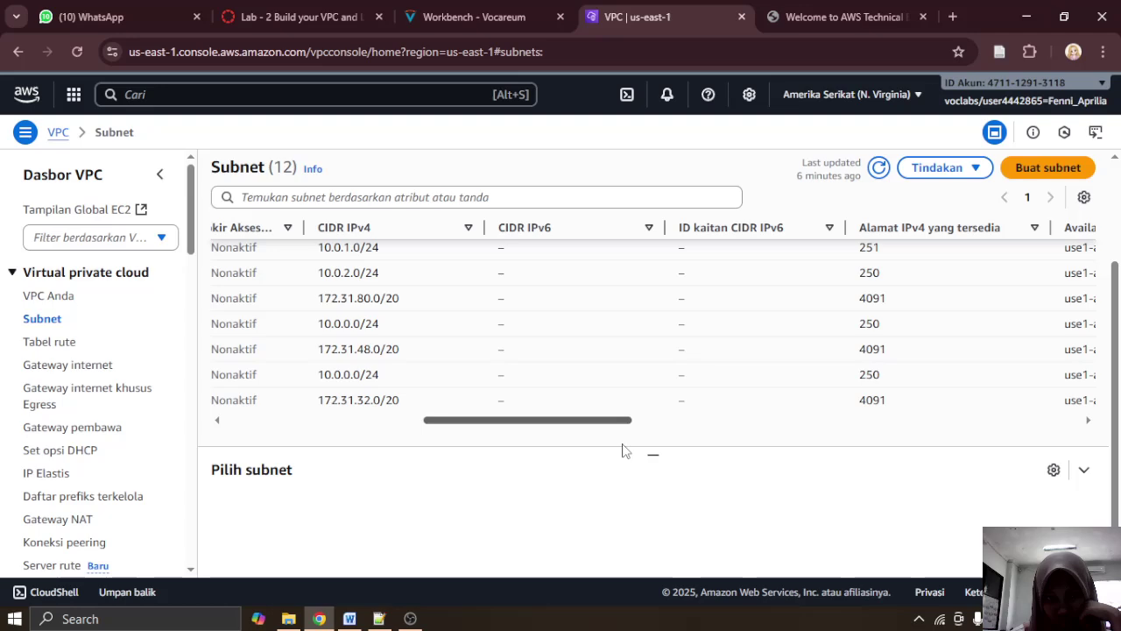
scroll(606, 363, "up", 3)
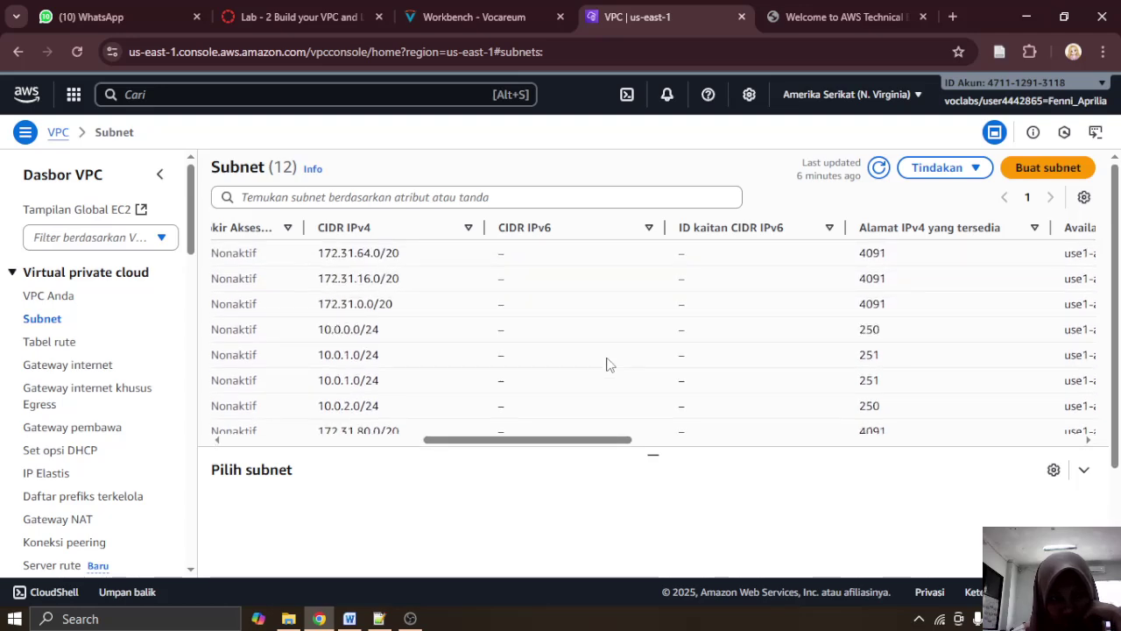
scroll(610, 362, "down", 1)
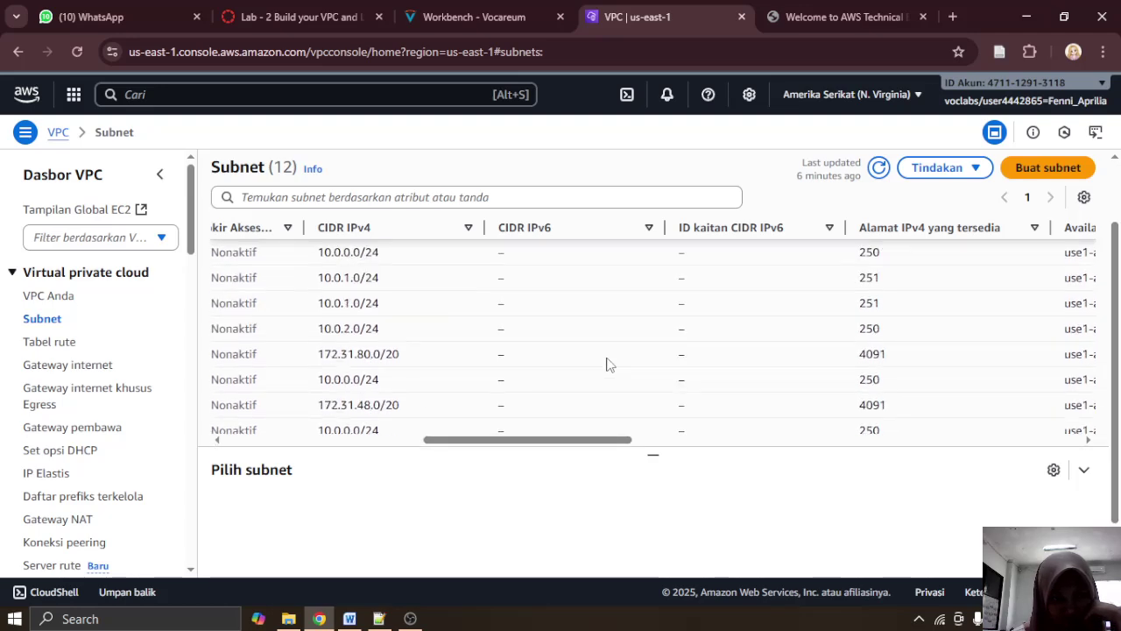
left_click(364, 331)
left_click_drag(500, 439, 318, 439)
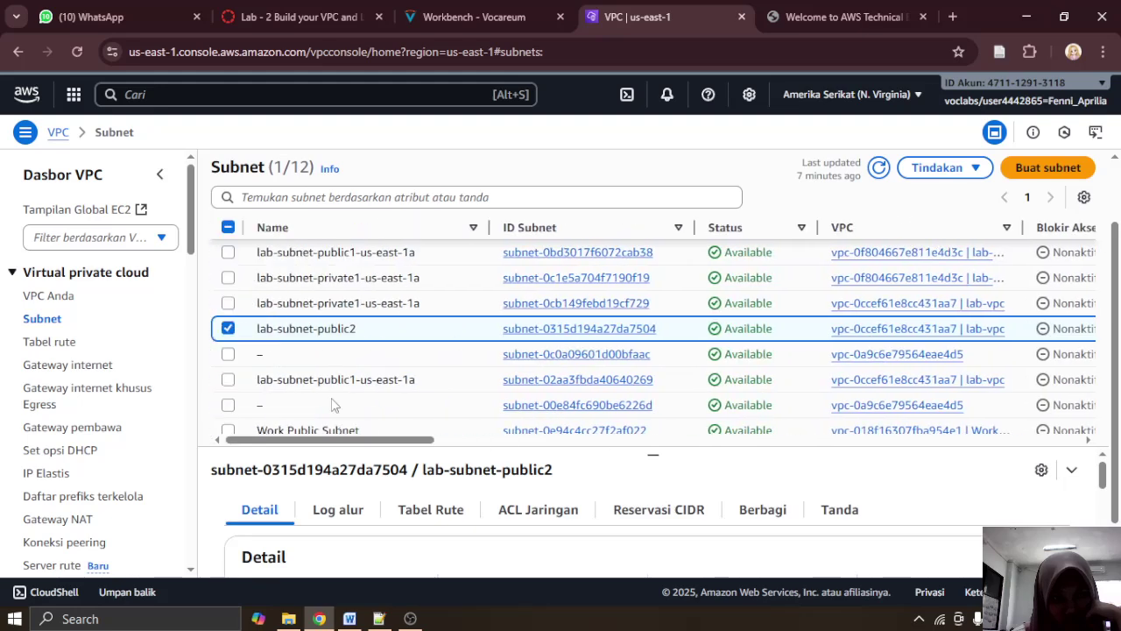
Step: Try to delete lab-subnet-public2, read the deletion requirements, and open the list of instances linked from the dialog
scroll(475, 375, "down", 1)
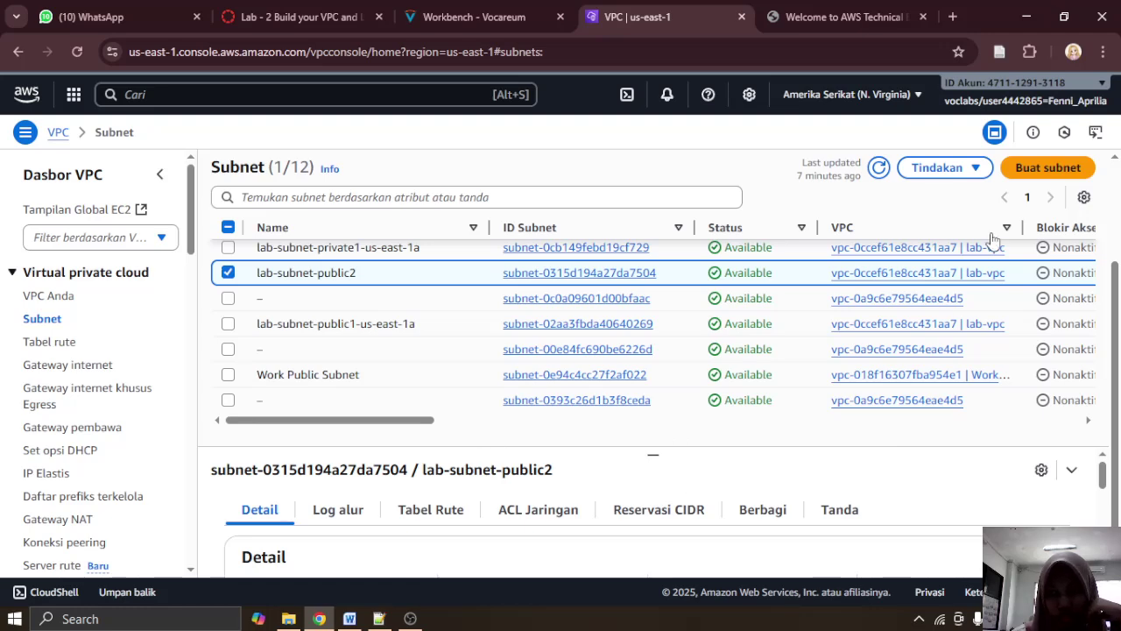
left_click(972, 173)
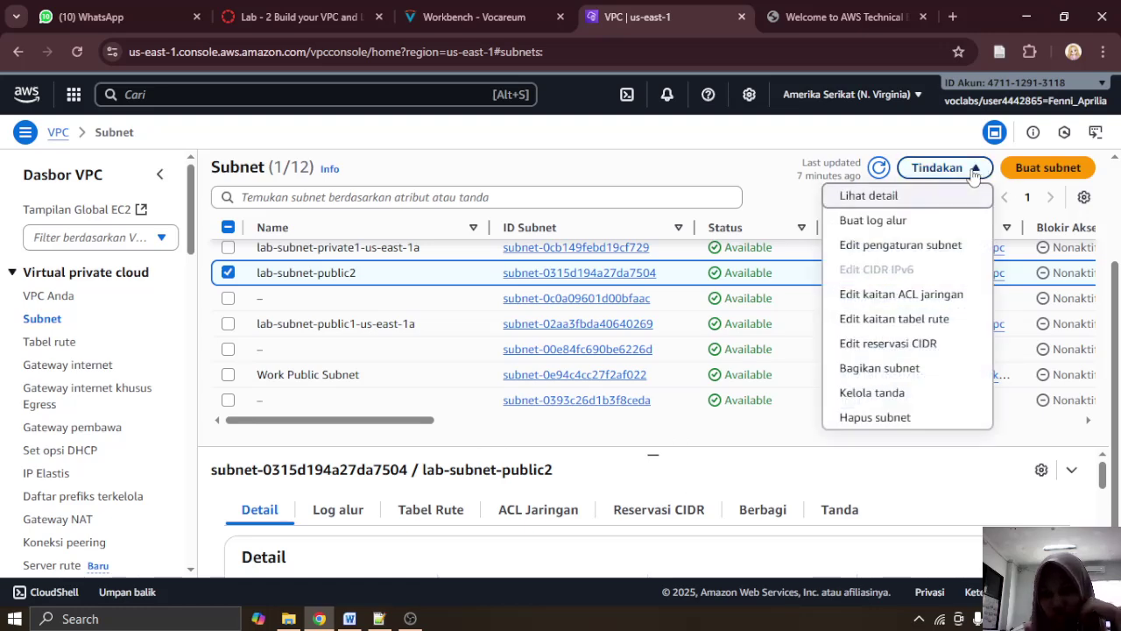
left_click(907, 424)
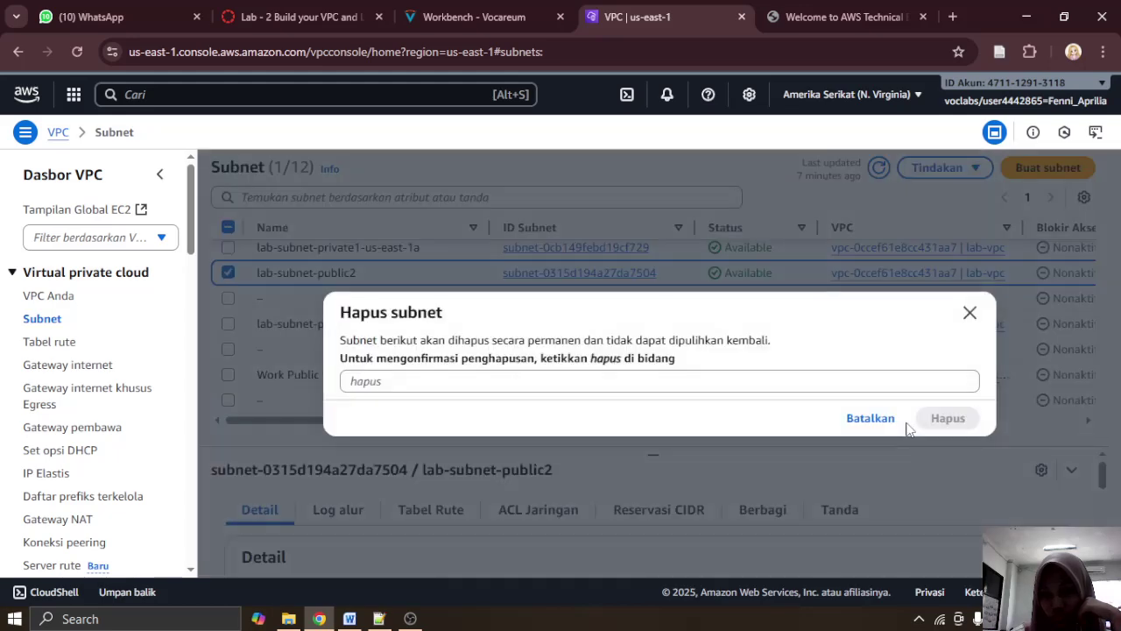
scroll(863, 435, "down", 2)
scroll(863, 435, "up", 2)
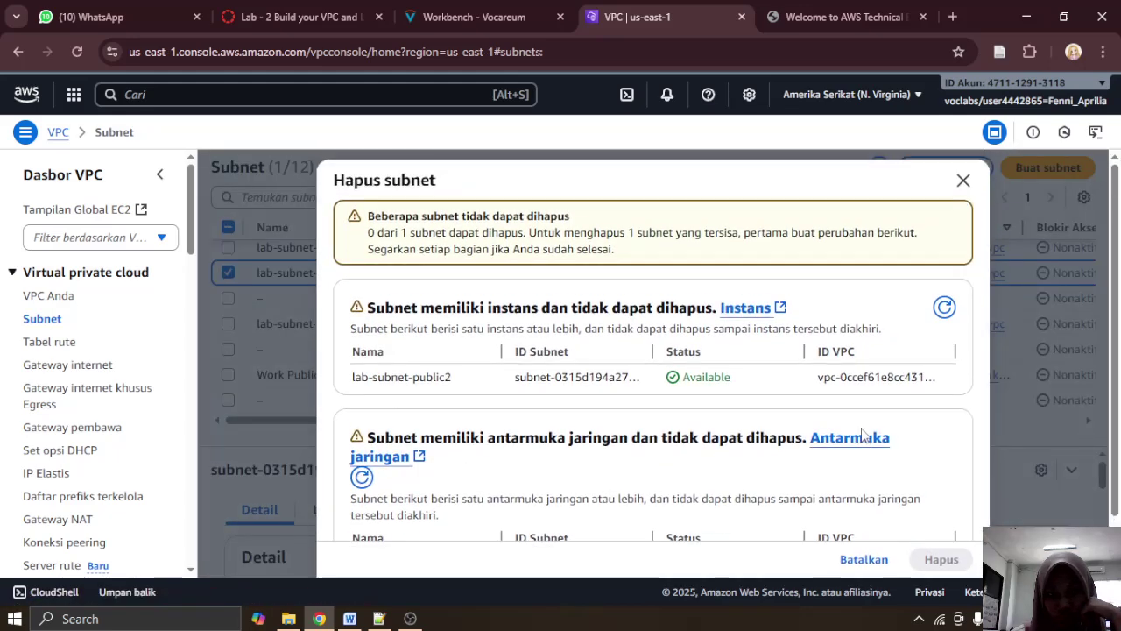
left_click_drag(391, 232, 504, 232)
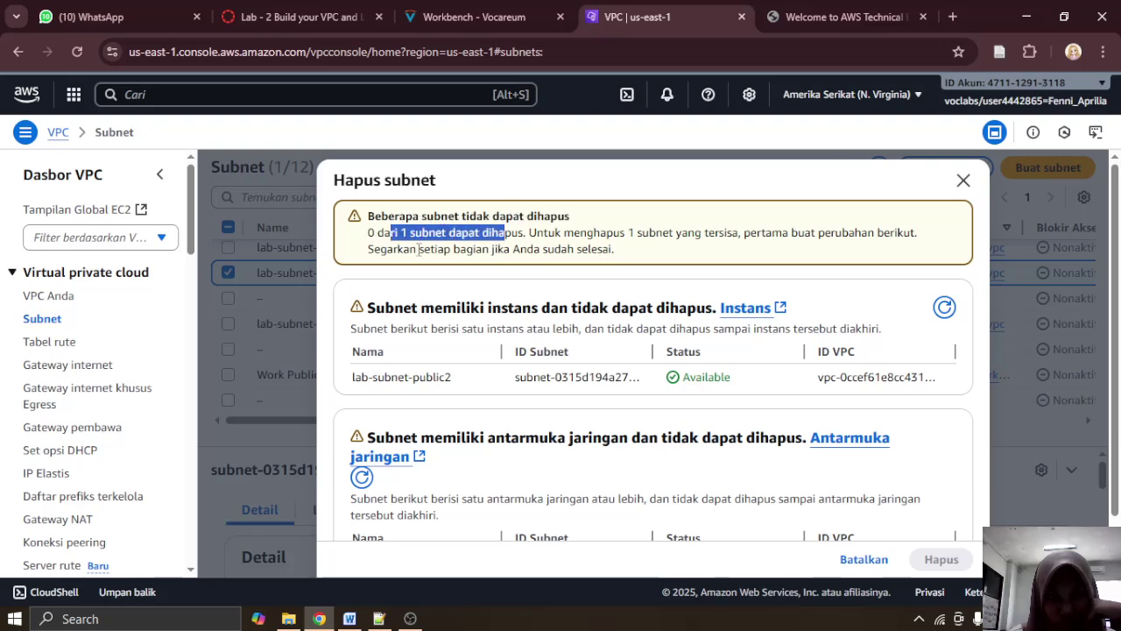
left_click_drag(414, 232, 616, 248)
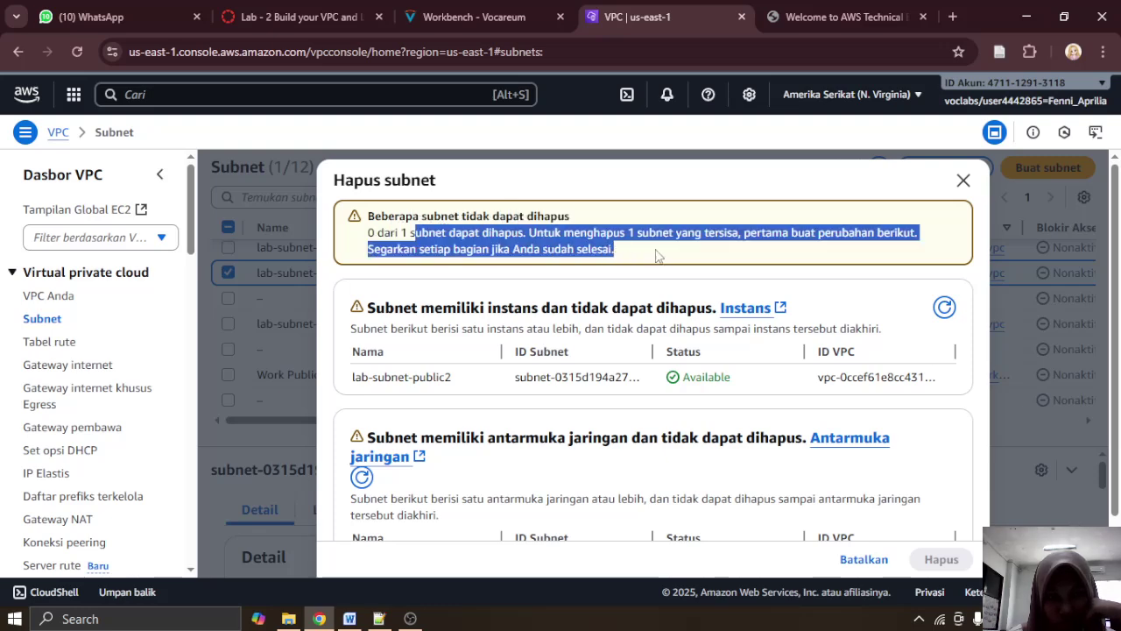
left_click(712, 255)
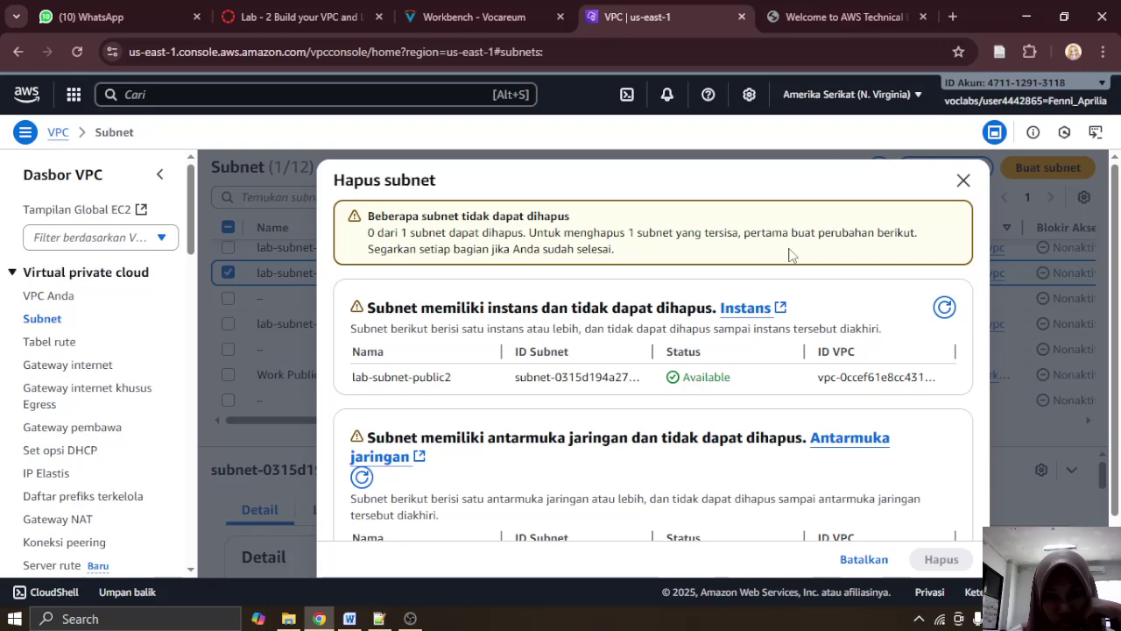
scroll(788, 255, "down", 1)
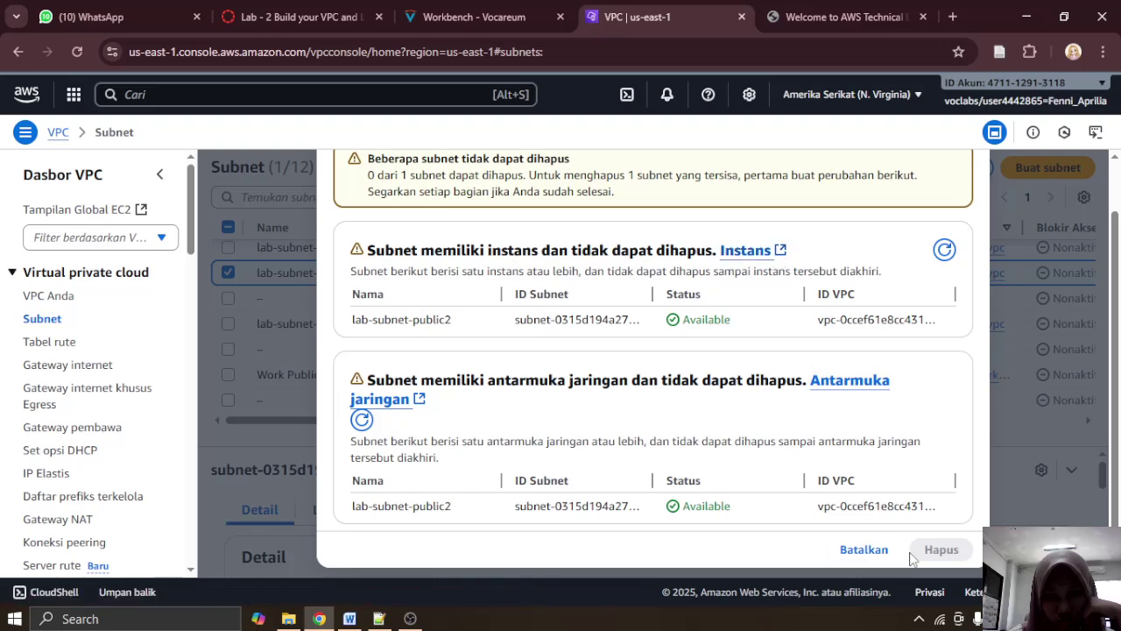
left_click(741, 258)
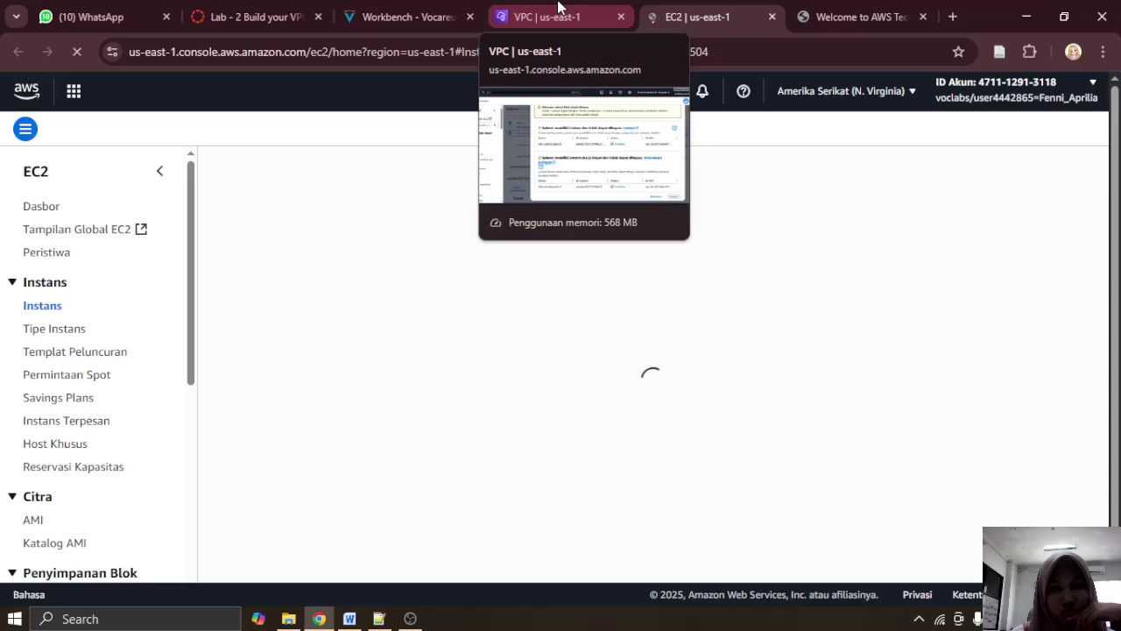
Step: Return to the VPC console, examine the subnet and VPC IDs in the deletion dialog's instance and network interface sections, and cancel the deletion
left_click(558, 11)
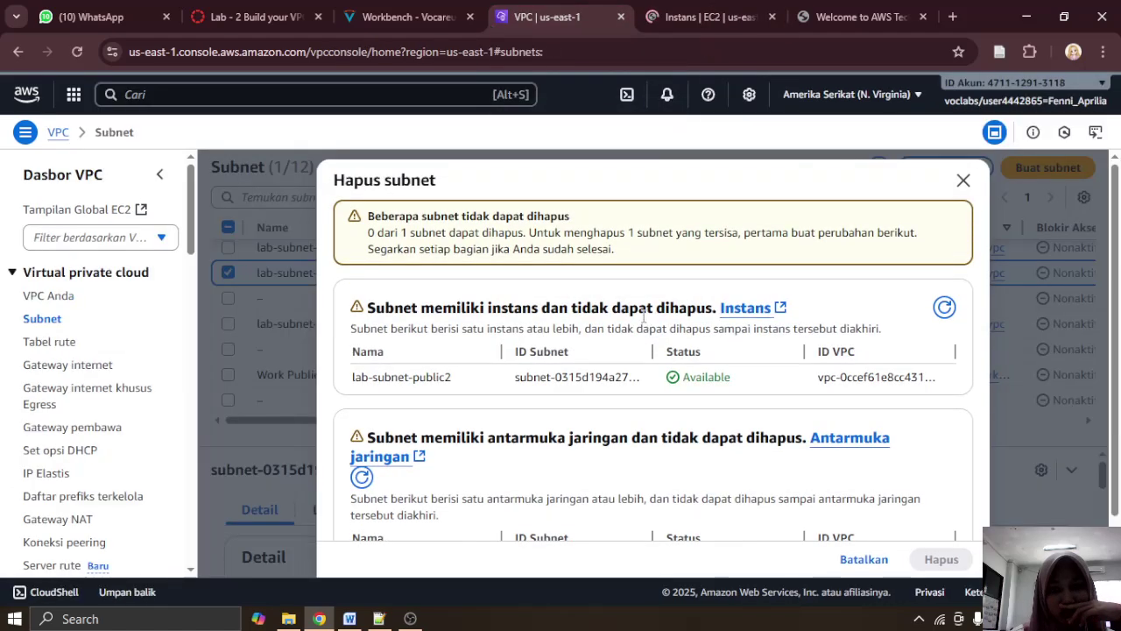
scroll(643, 317, "down", 2)
scroll(977, 197, "up", 2)
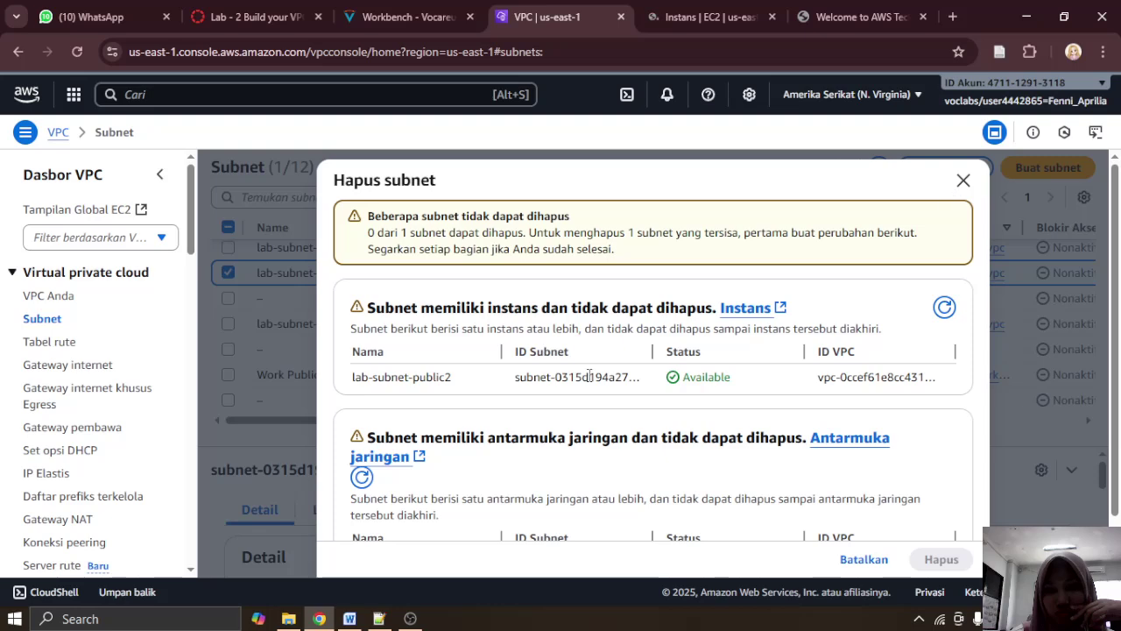
left_click_drag(568, 379, 638, 386)
left_click_drag(818, 377, 940, 392)
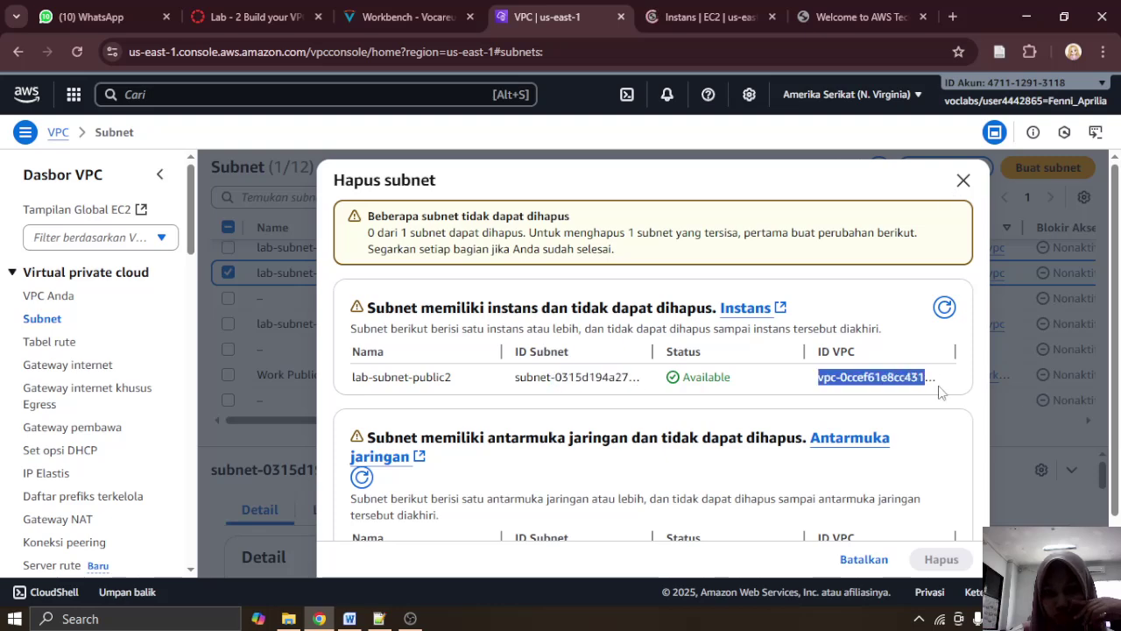
scroll(889, 416, "down", 1)
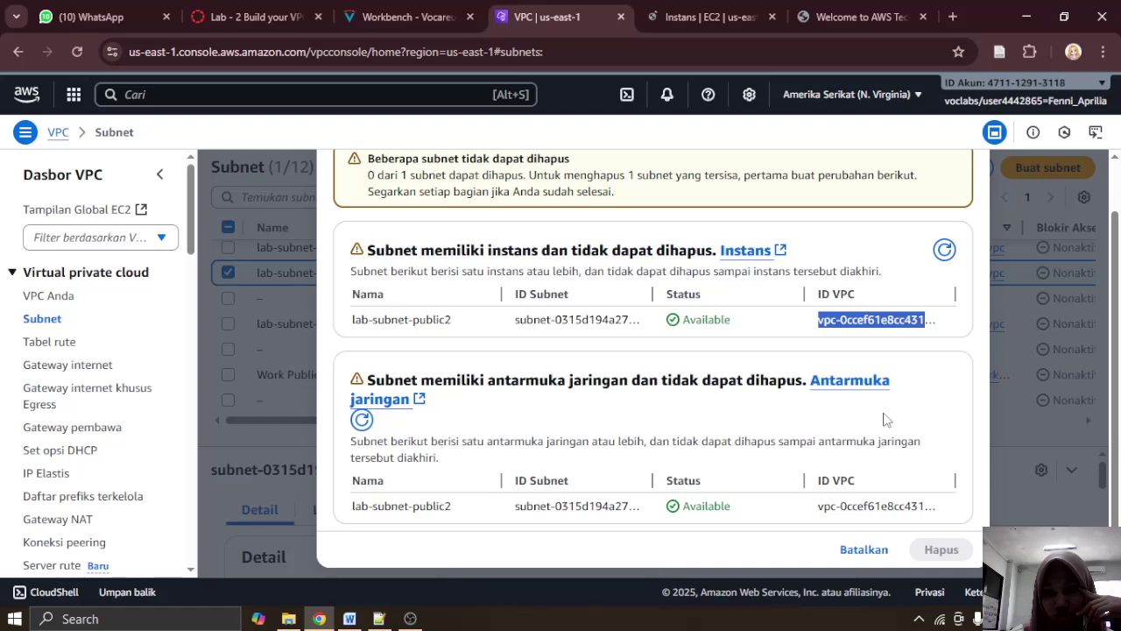
left_click(873, 501)
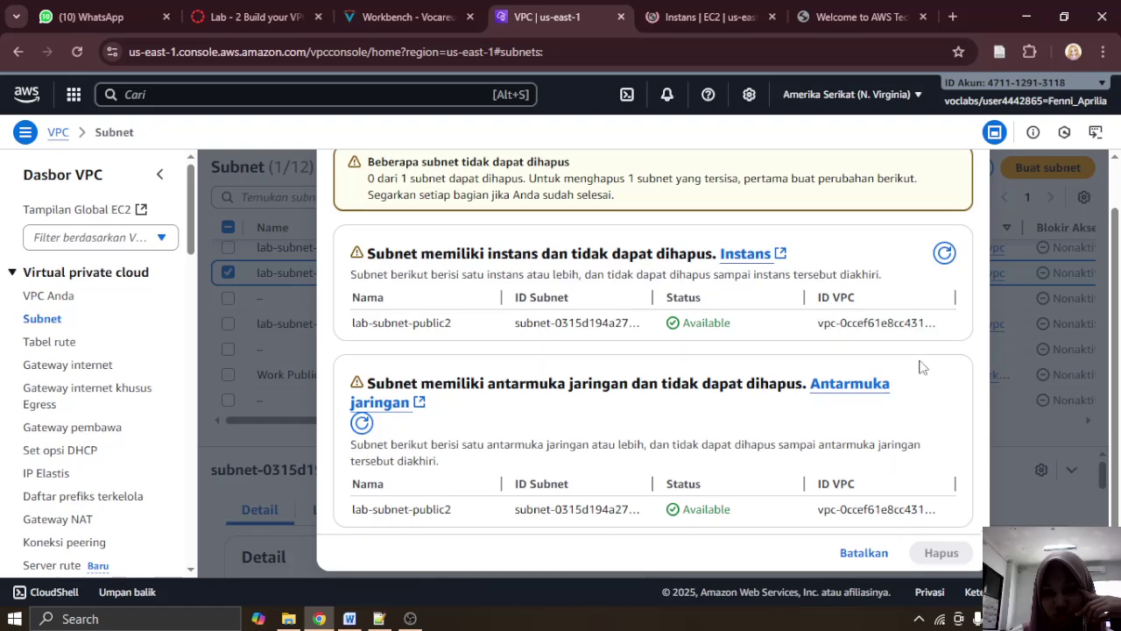
scroll(920, 366, "up", 2)
left_click(965, 182)
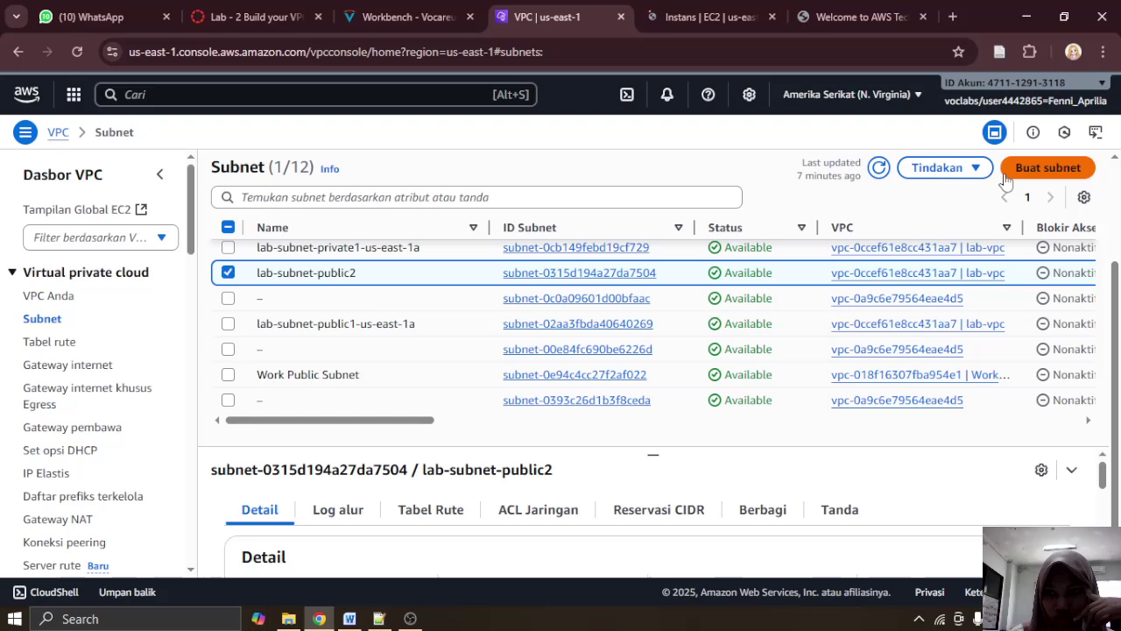
Step: Examine the editable settings of lab-subnet-public2 and return to the Subnets list without changing anything
left_click(963, 169)
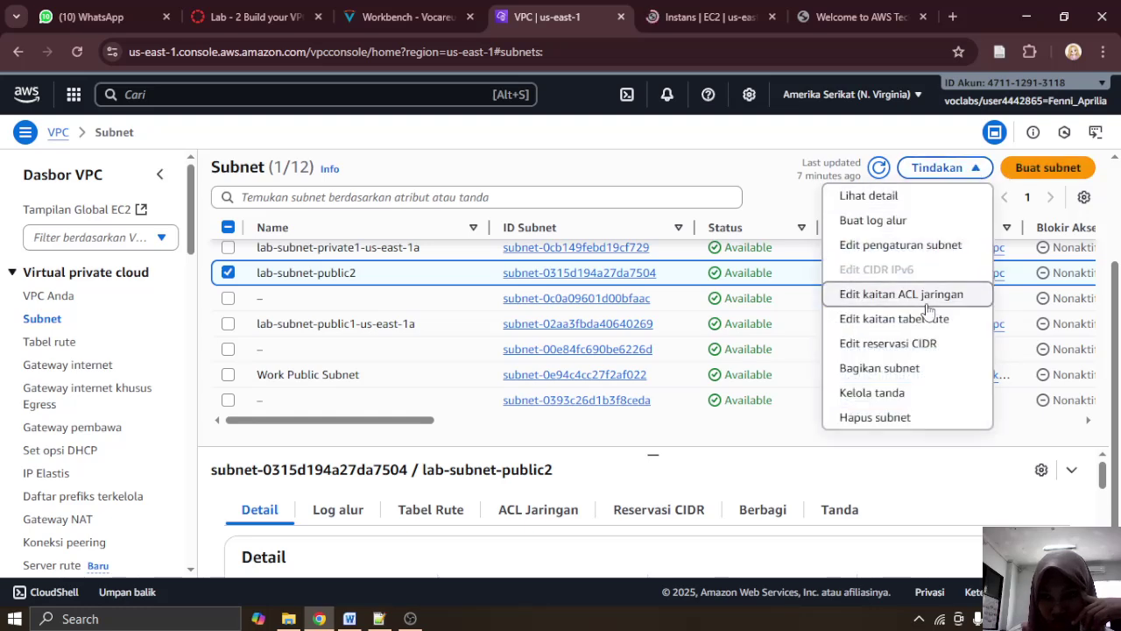
left_click(926, 252)
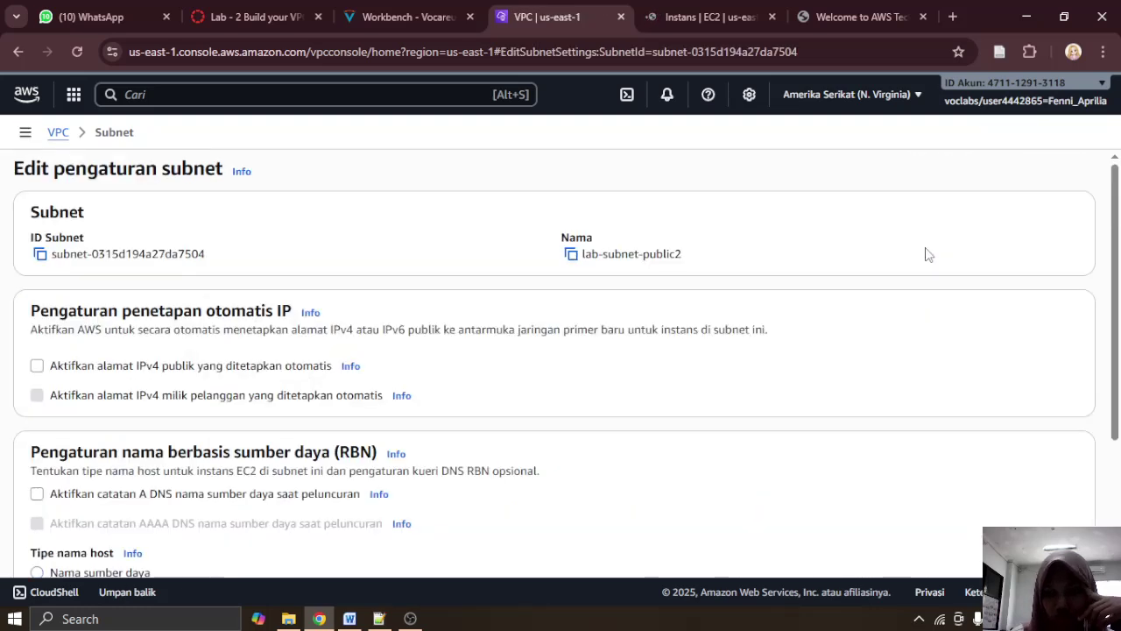
scroll(700, 368, "down", 3)
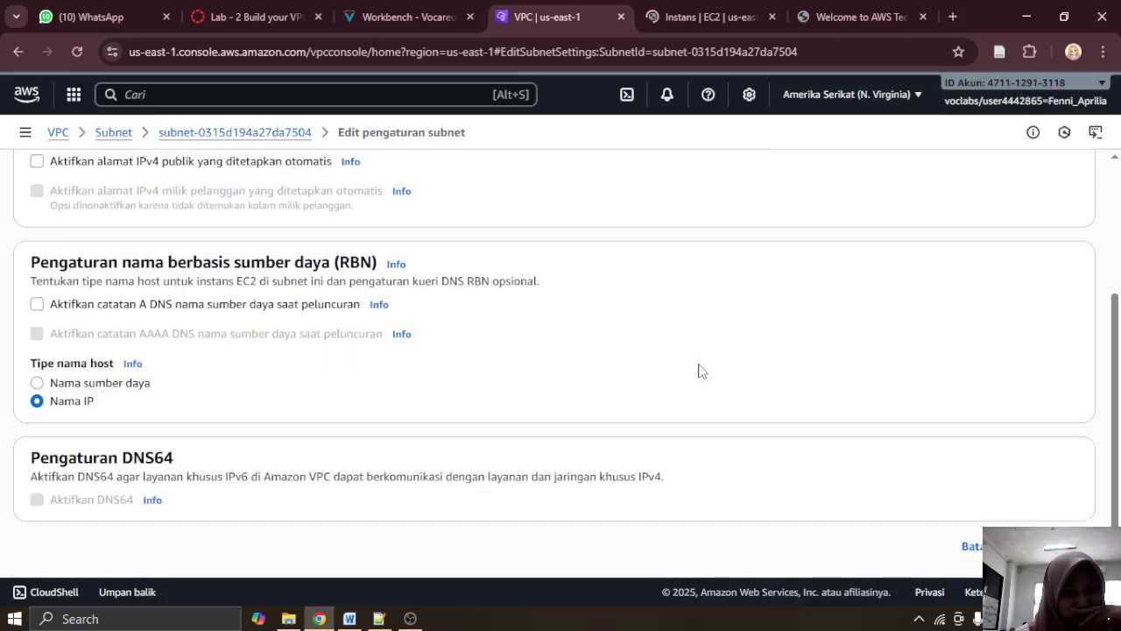
scroll(700, 371, "up", 3)
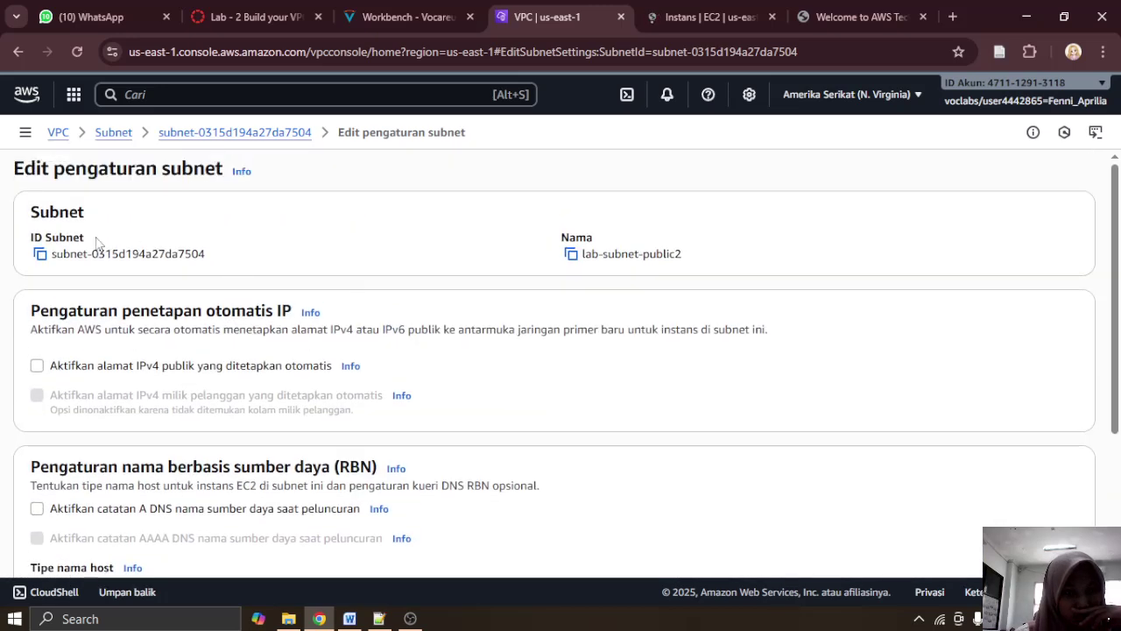
scroll(252, 190, "down", 2)
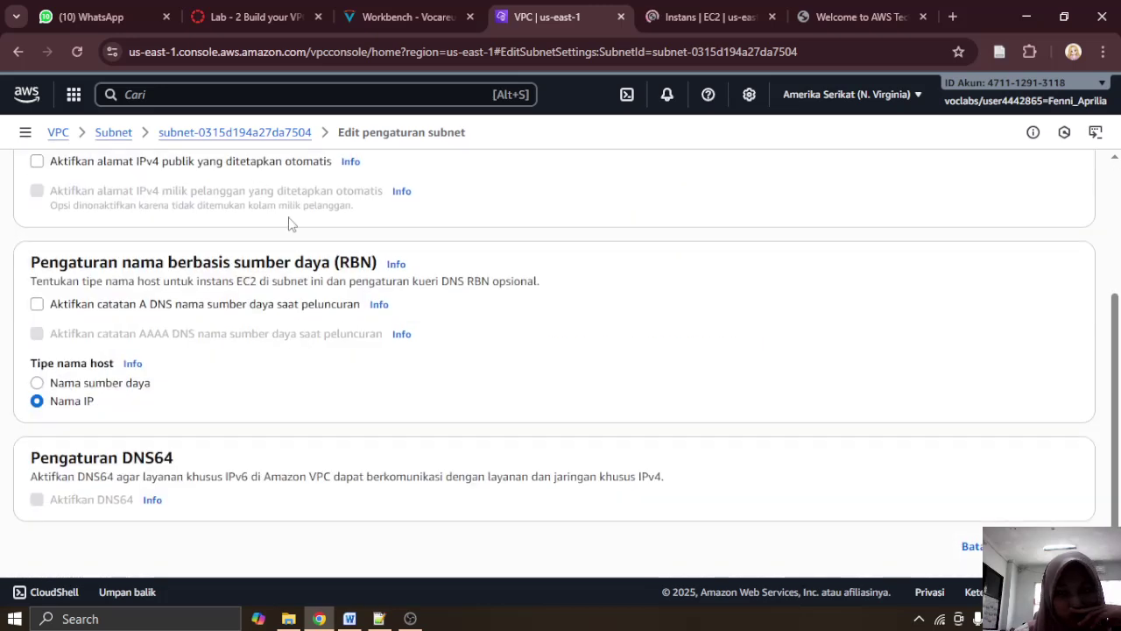
scroll(91, 394, "up", 2)
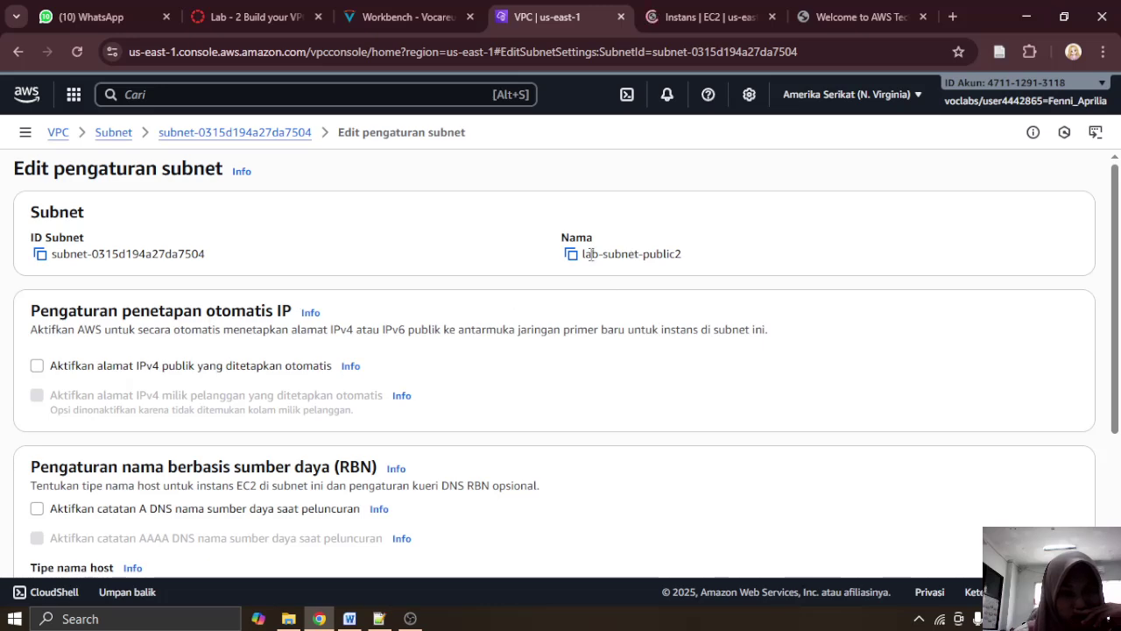
left_click(17, 51)
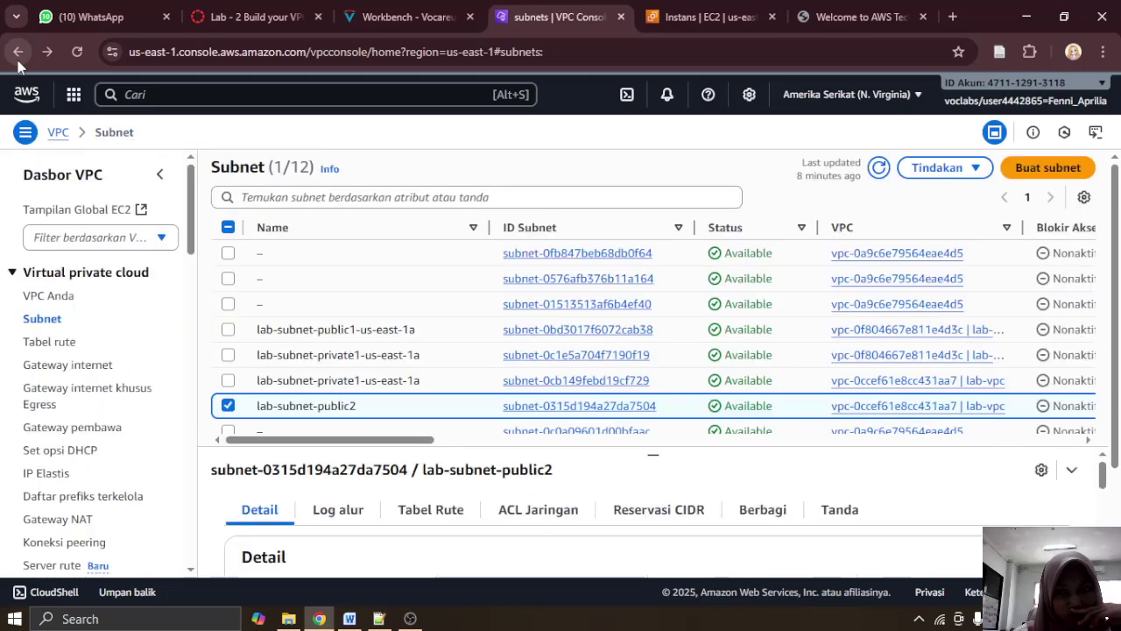
Step: Review the IPv4 CIDR column, then lab-subnet-public2's routes, network ACL, CIDR reservations, sharing and tags
scroll(428, 348, "down", 1)
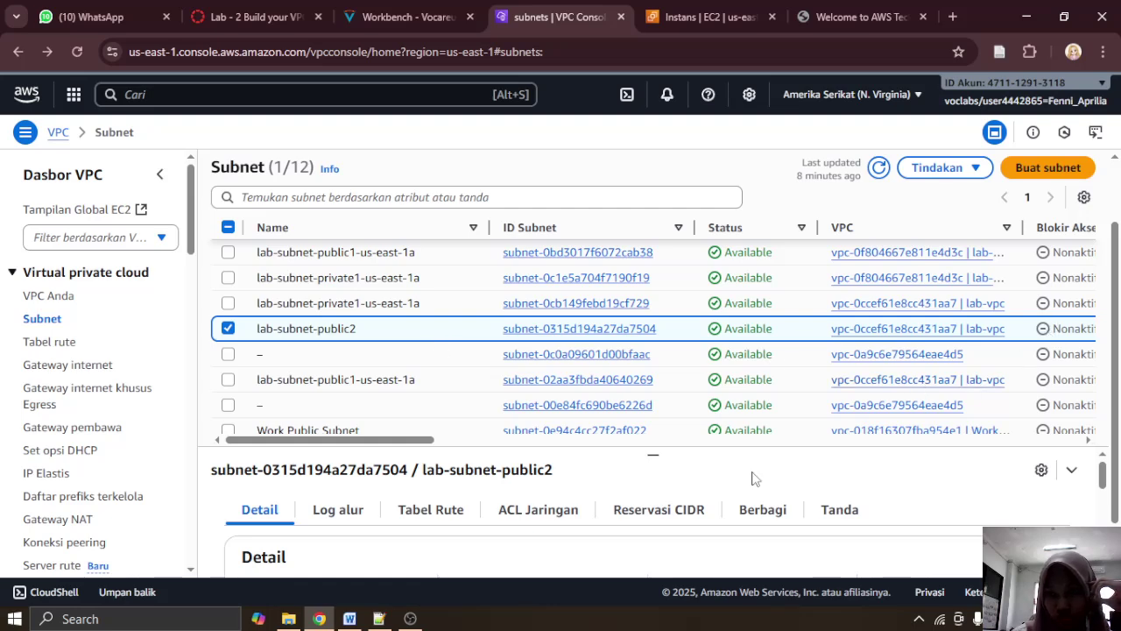
left_click(426, 510)
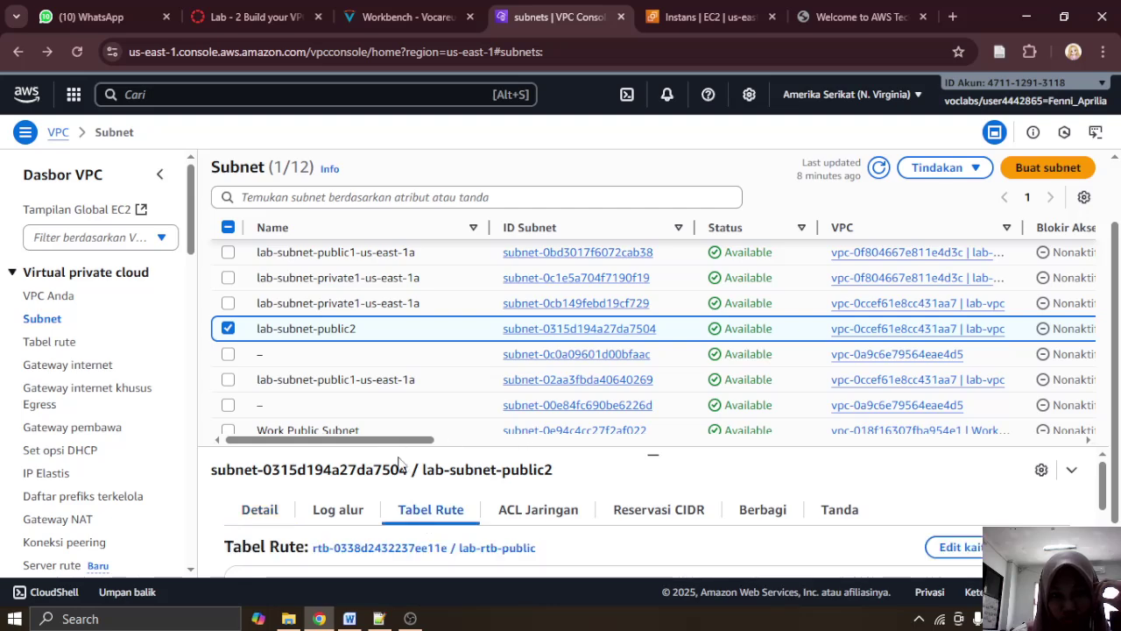
left_click_drag(387, 439, 440, 439)
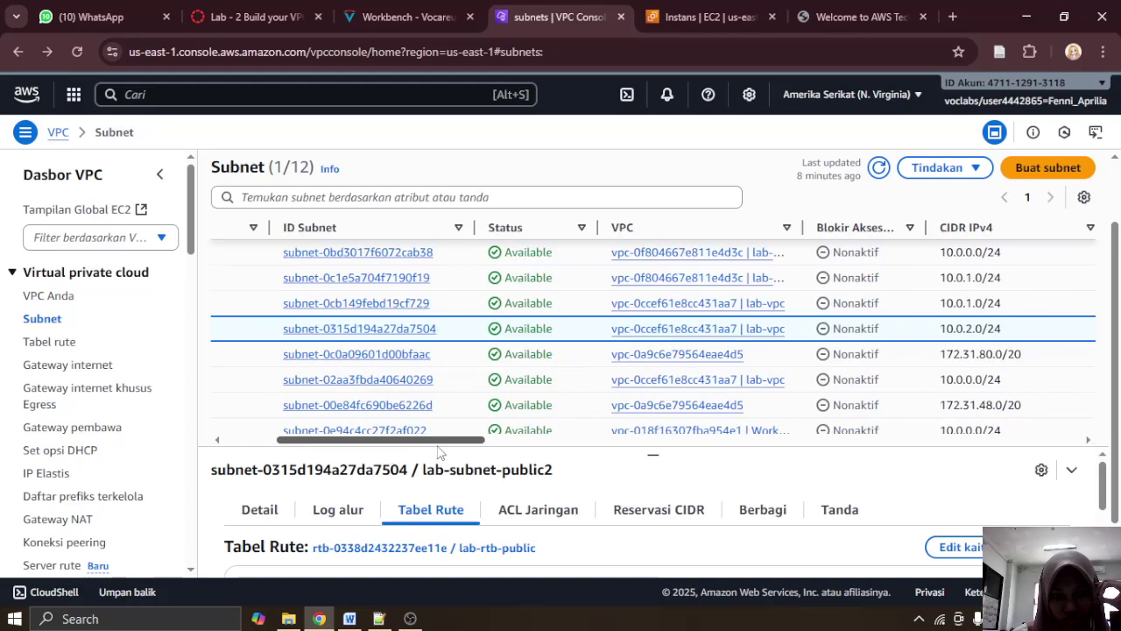
scroll(523, 537, "down", 3)
scroll(520, 537, "down", 2)
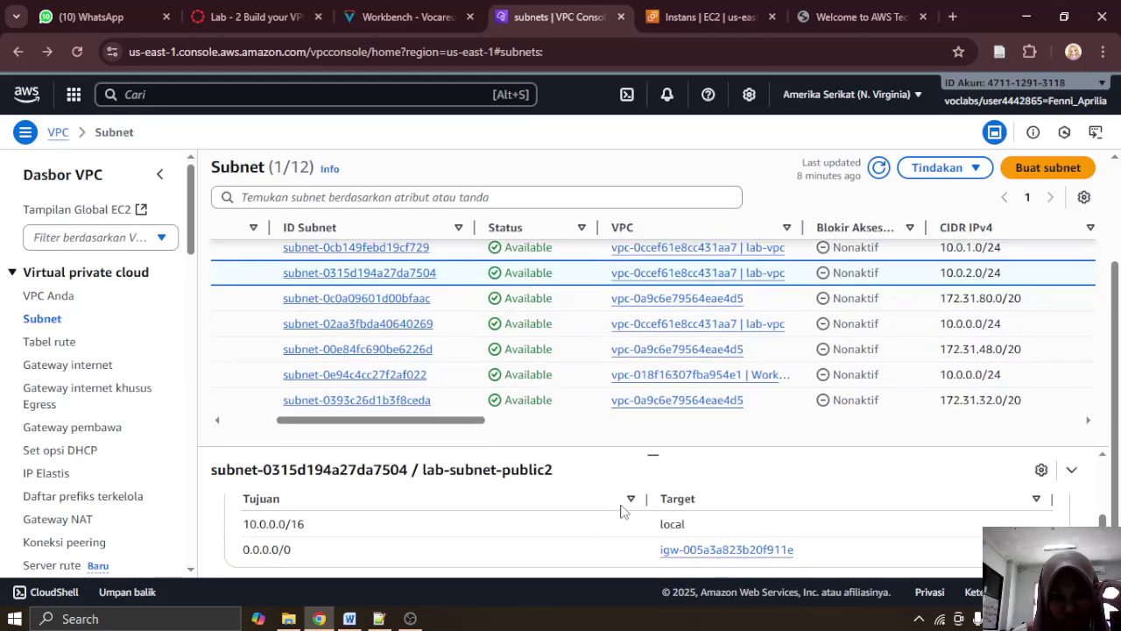
left_click_drag(658, 456, 650, 250)
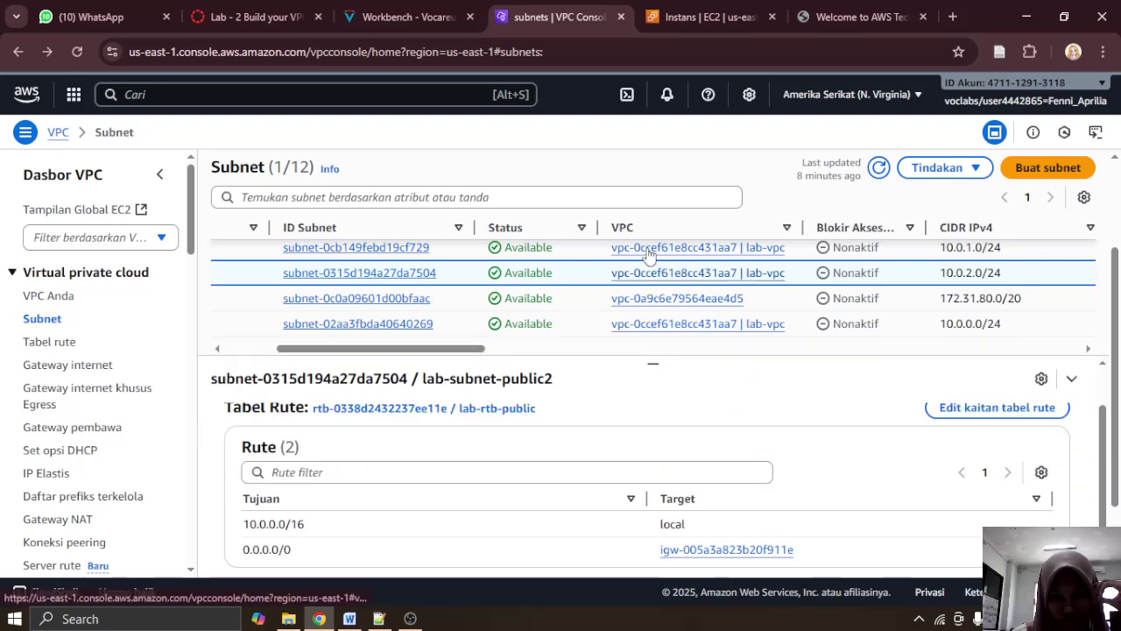
scroll(472, 495, "up", 1)
left_click(541, 422)
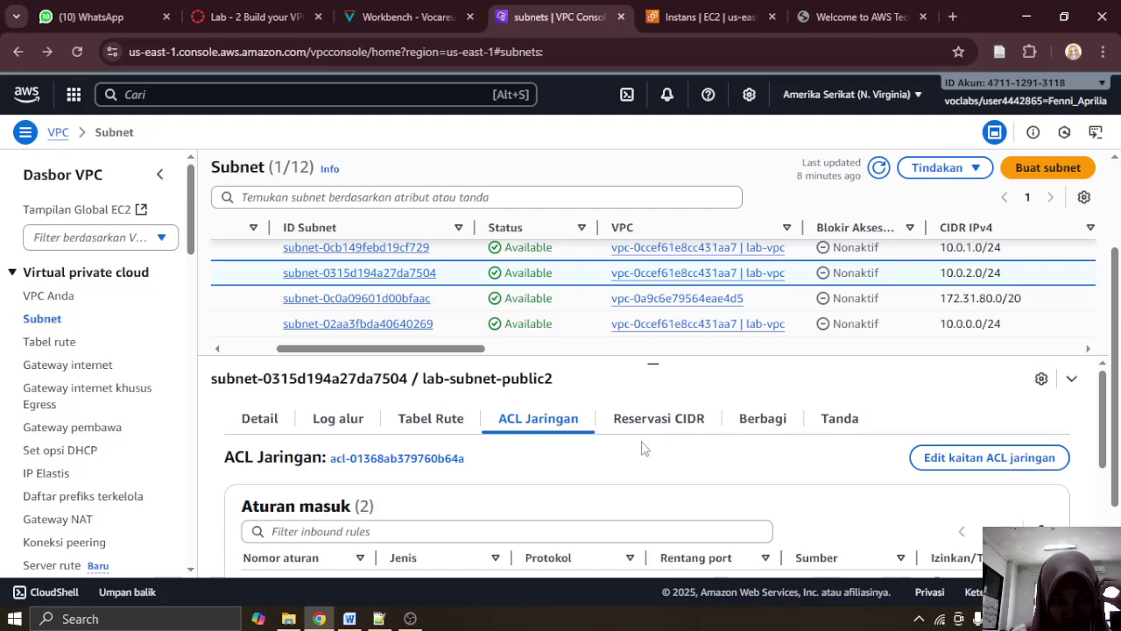
left_click(677, 421)
left_click(751, 422)
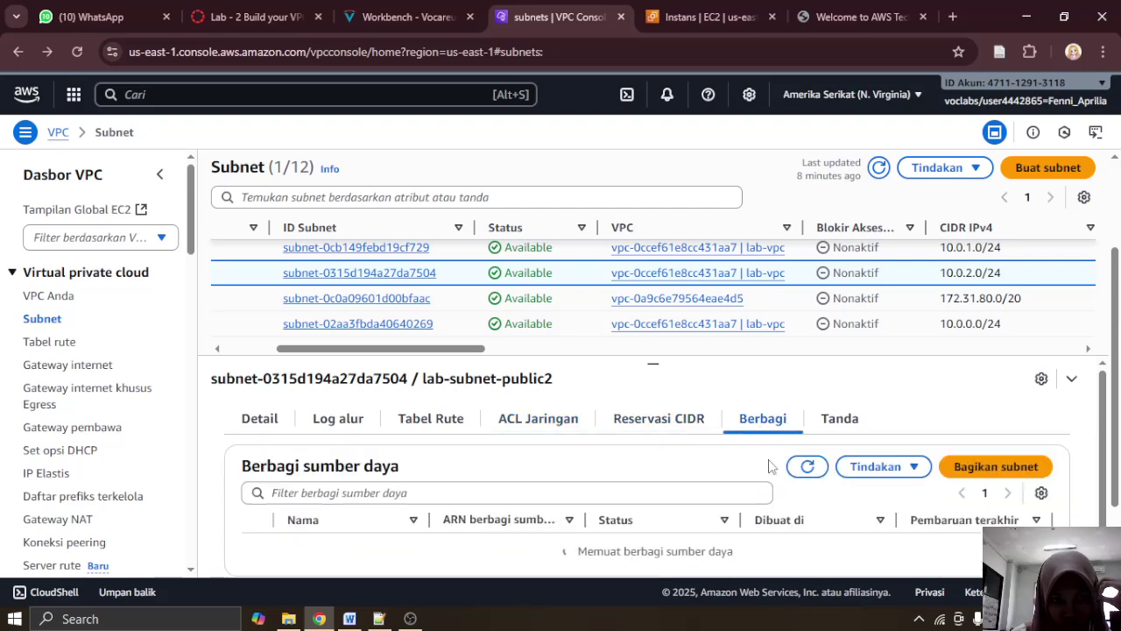
scroll(771, 476, "down", 1)
scroll(770, 475, "up", 1)
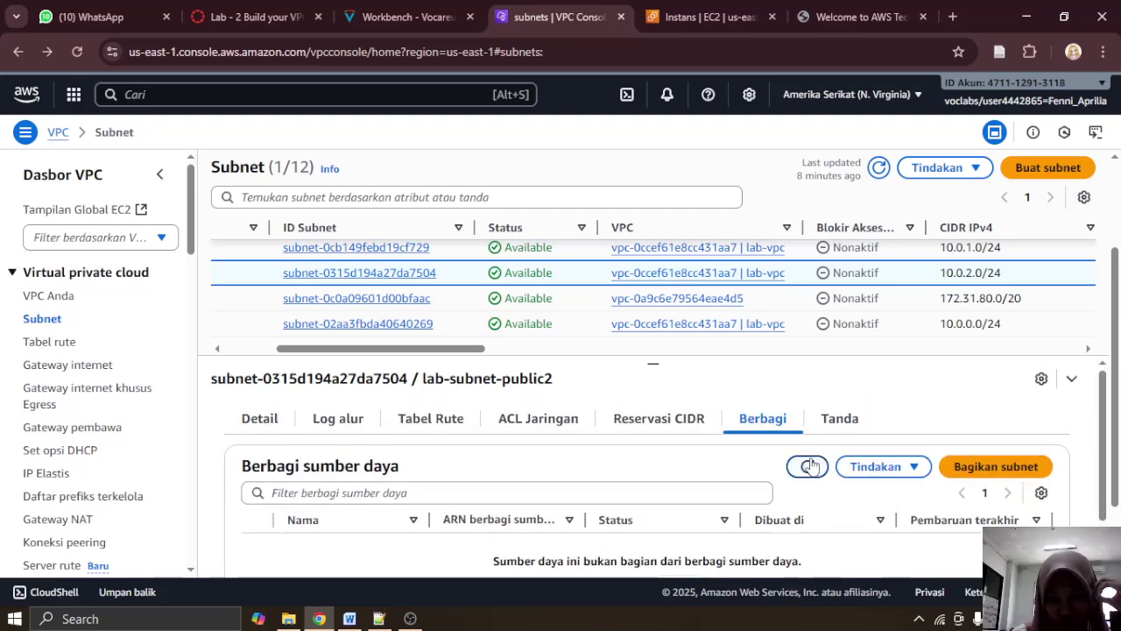
left_click(838, 421)
scroll(810, 300, "up", 5)
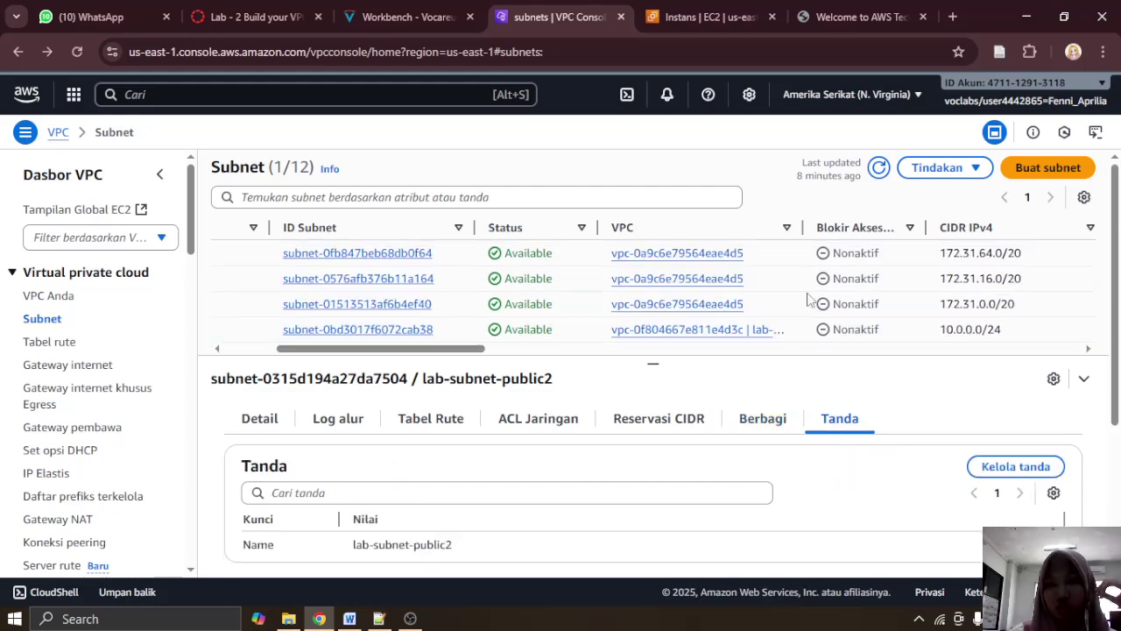
Step: Start creating a subnet, check the lab guide's second private subnet settings, and choose vpc-0ccef61e8cc431aa7 (lab-vpc) as its VPC
left_click(1042, 169)
left_click(407, 17)
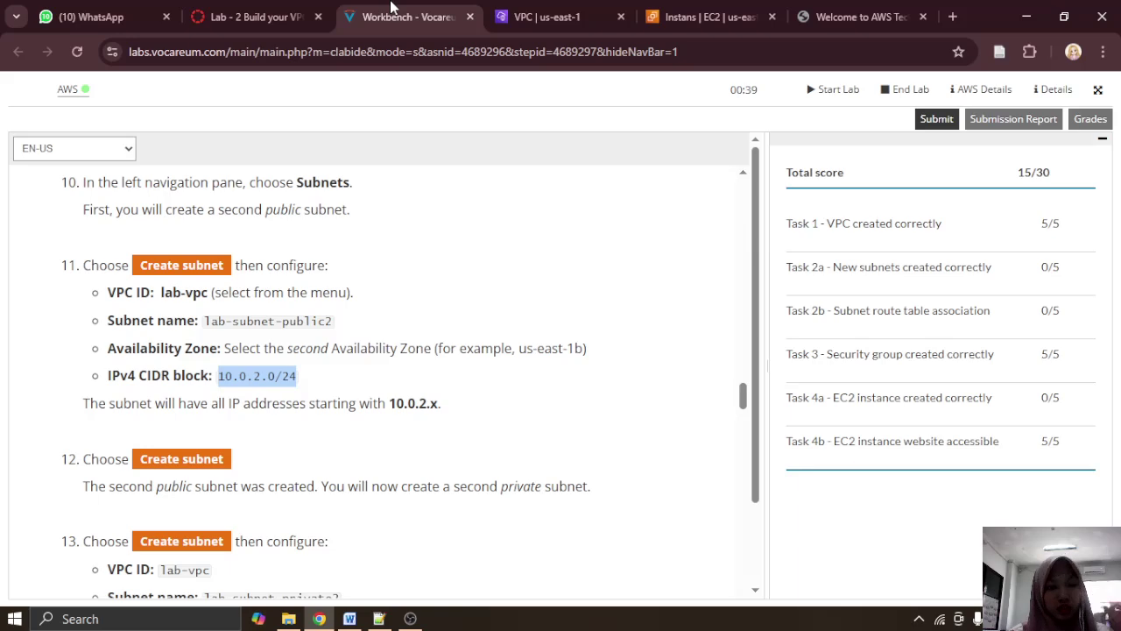
scroll(385, 359, "down", 3)
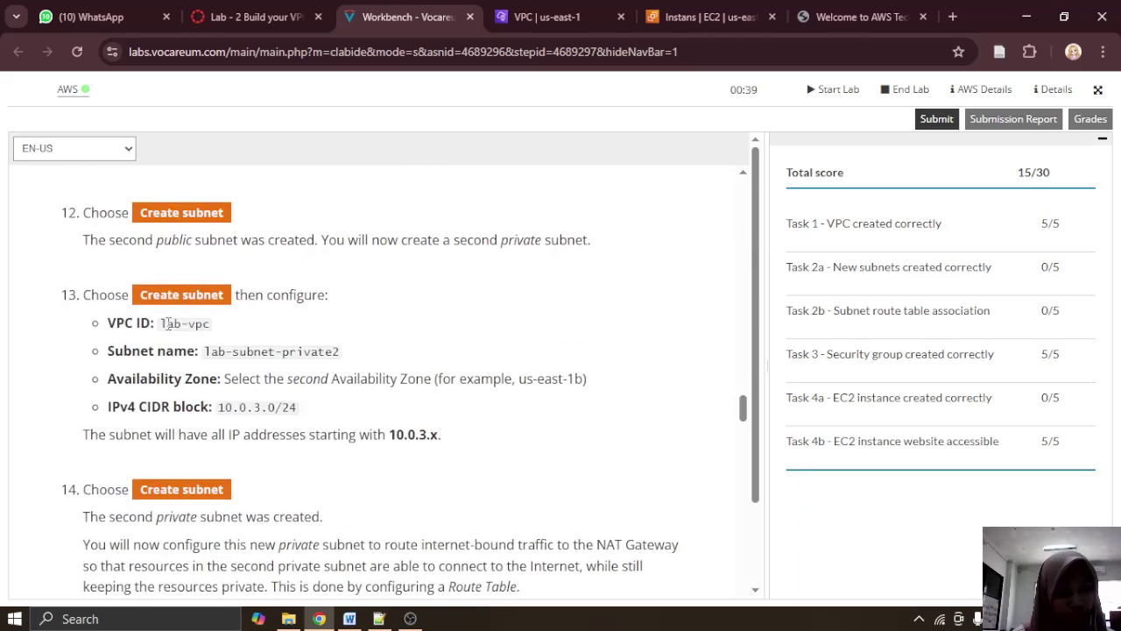
left_click_drag(161, 324, 230, 327)
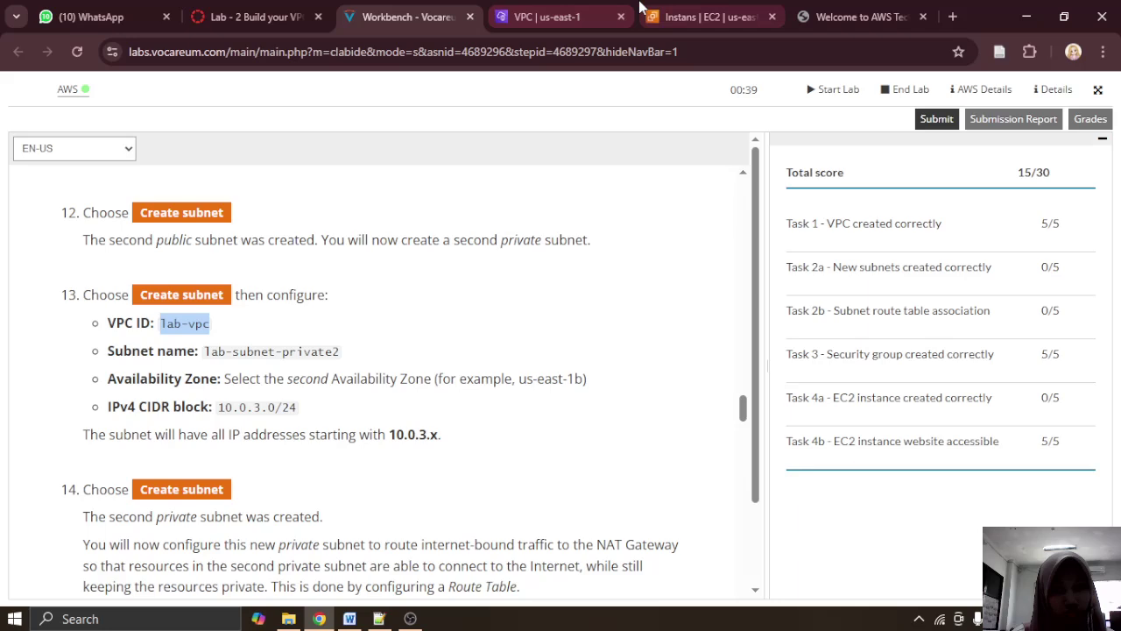
left_click(545, 17)
left_click(359, 275)
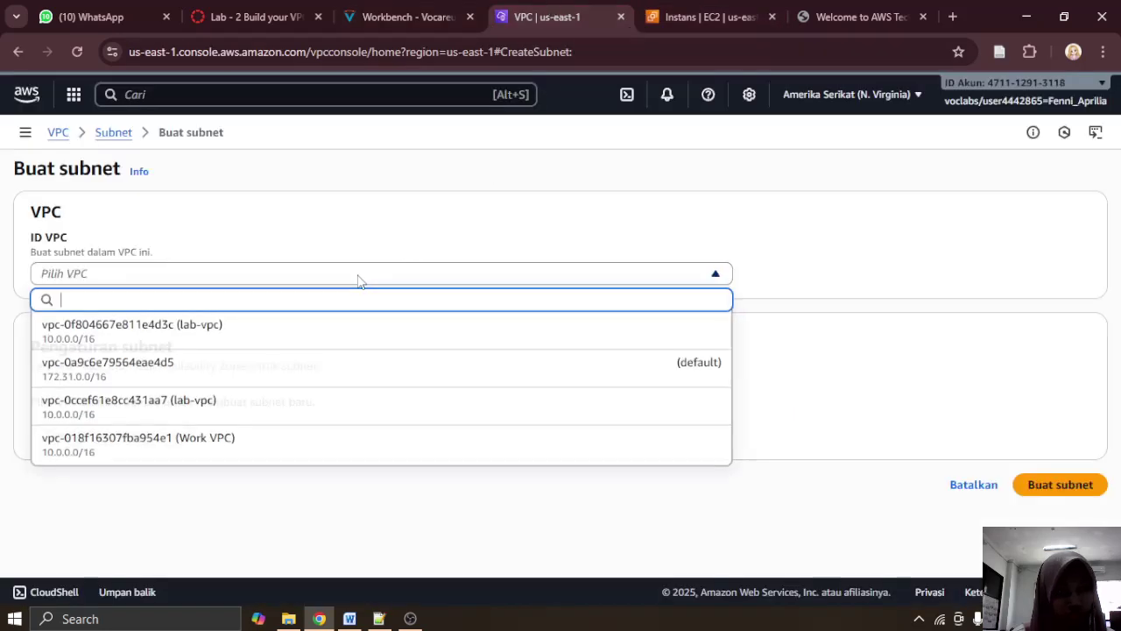
left_click(285, 421)
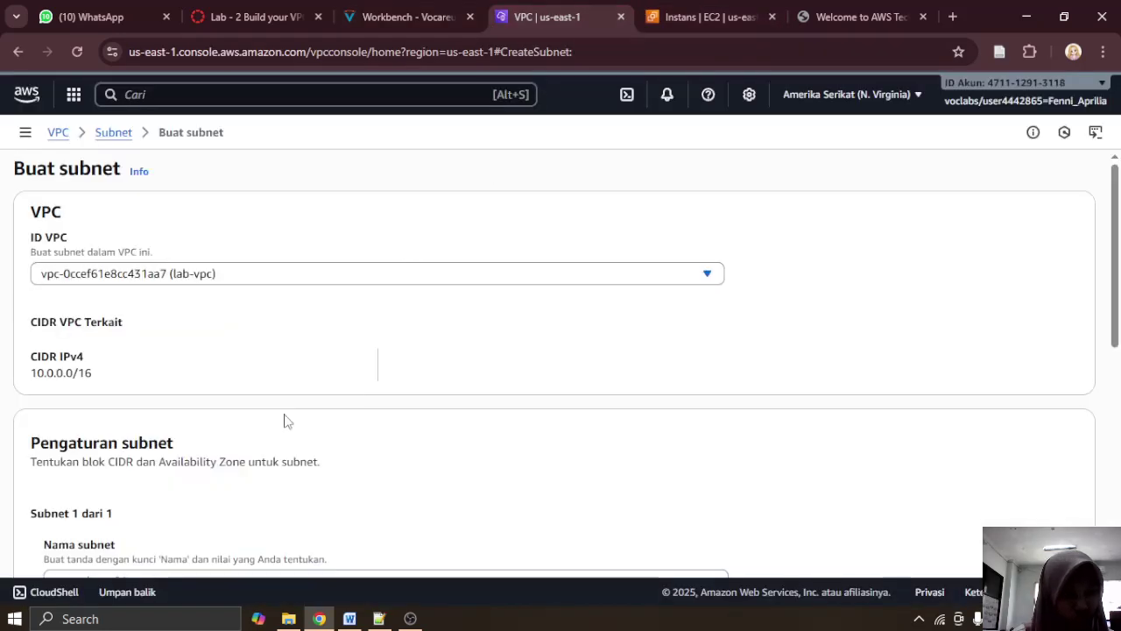
Step: Name the subnet lab-subnet-private2, copied from the lab guide, and set its Availability Zone to us-east-1b
left_click(422, 17)
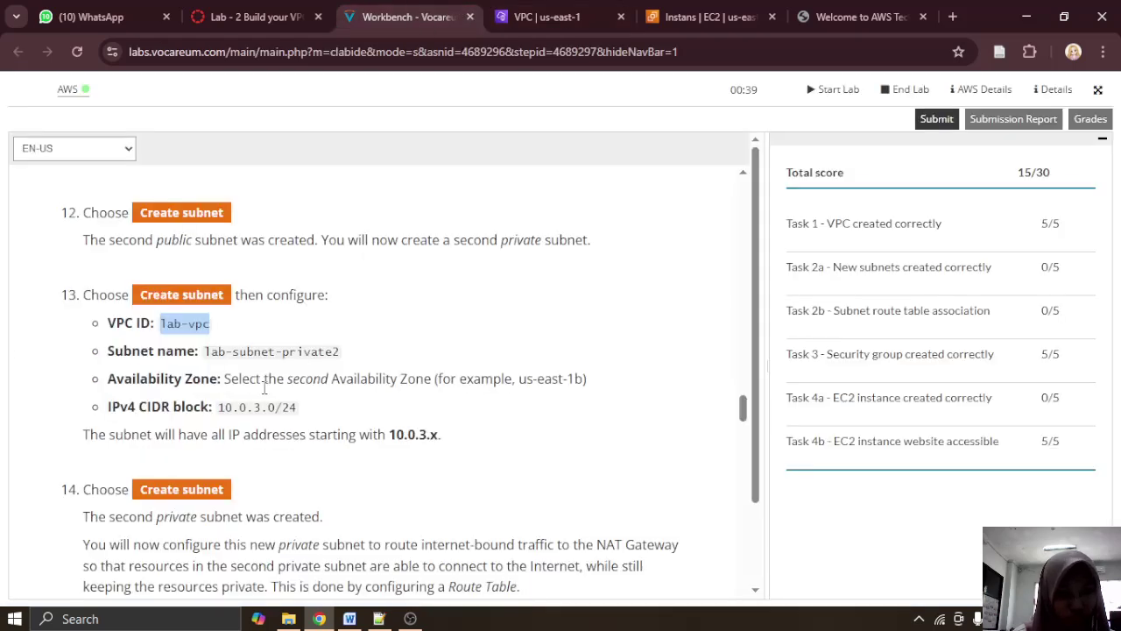
left_click_drag(219, 406, 300, 408)
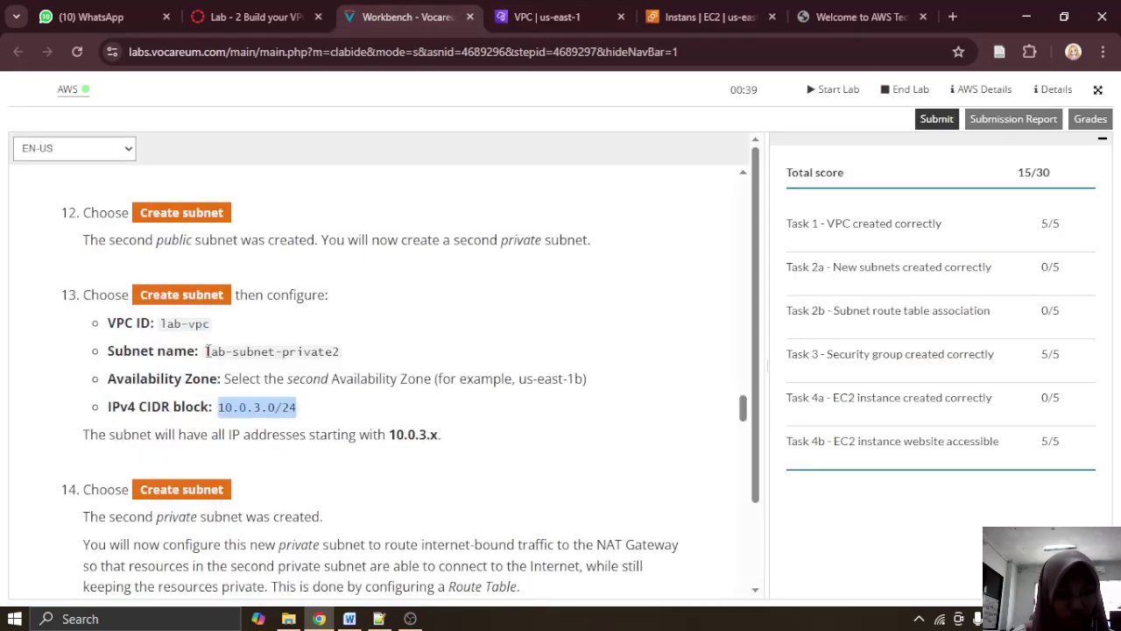
left_click_drag(207, 351, 380, 352)
key("ctrl+c")
left_click(548, 17)
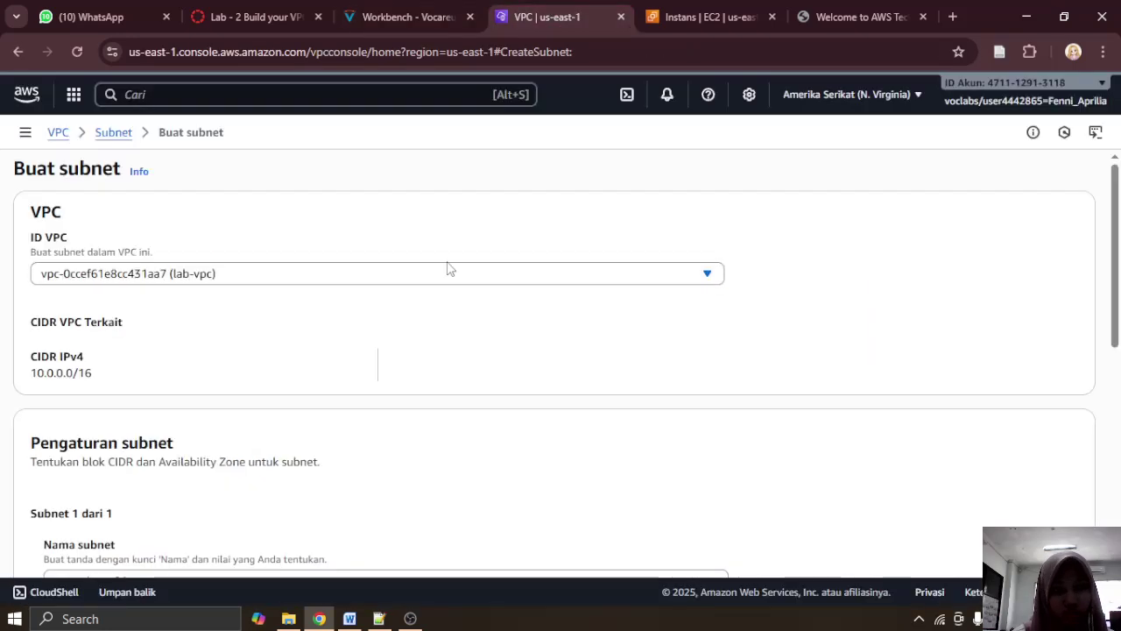
scroll(283, 333, "down", 5)
left_click(247, 253)
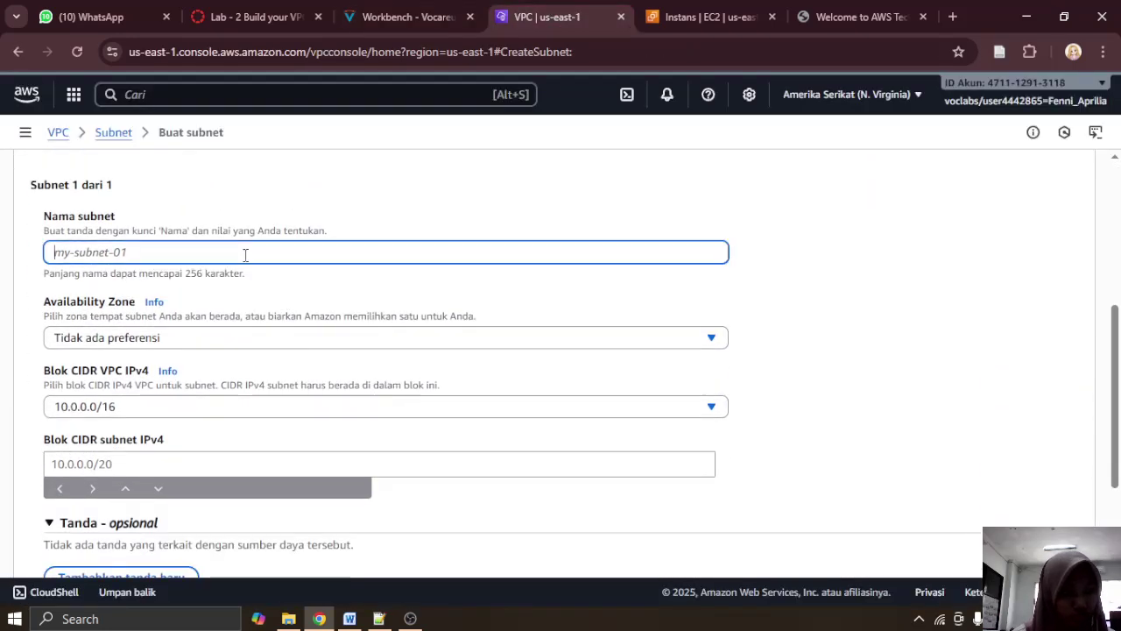
key("ctrl+v")
left_click(206, 340)
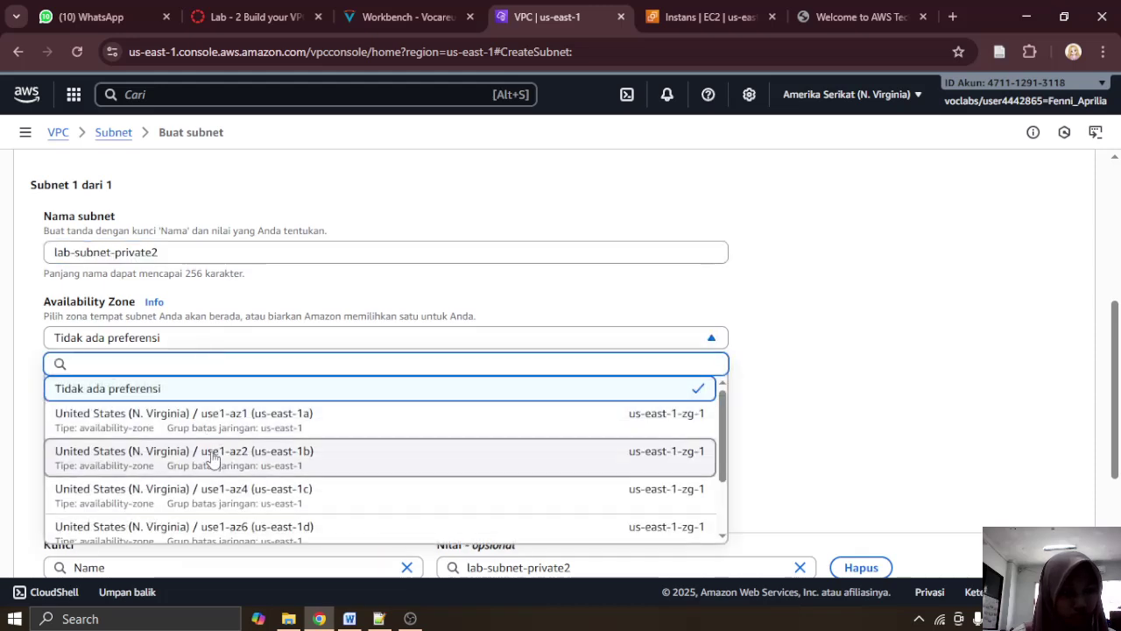
left_click(213, 456)
Step: Set the subnet's IPv4 CIDR block to 10.0.3.0/24, copied from the lab guide, and create the subnet
left_click(402, 17)
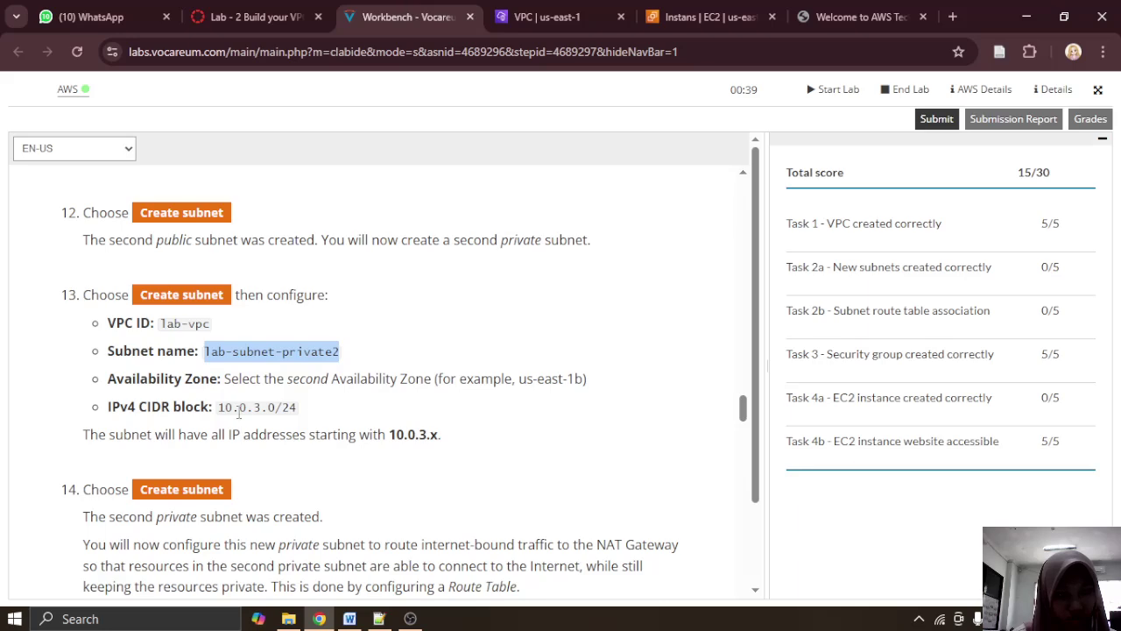
left_click_drag(219, 408, 329, 417)
key("ctrl+c")
left_click(561, 17)
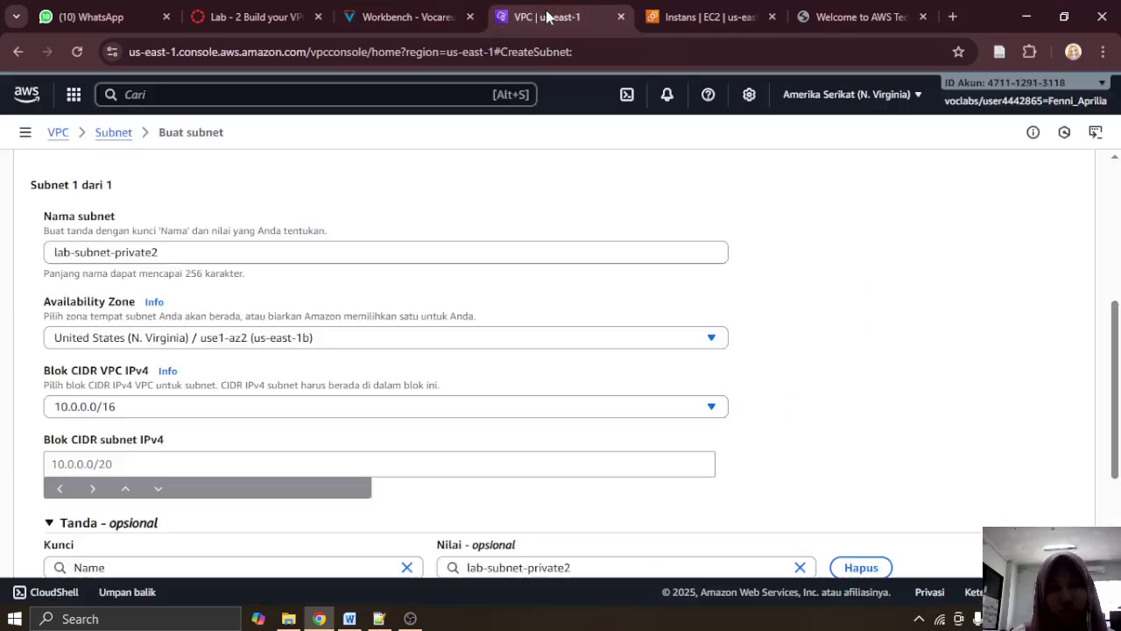
scroll(320, 356, "down", 2)
left_click(227, 302)
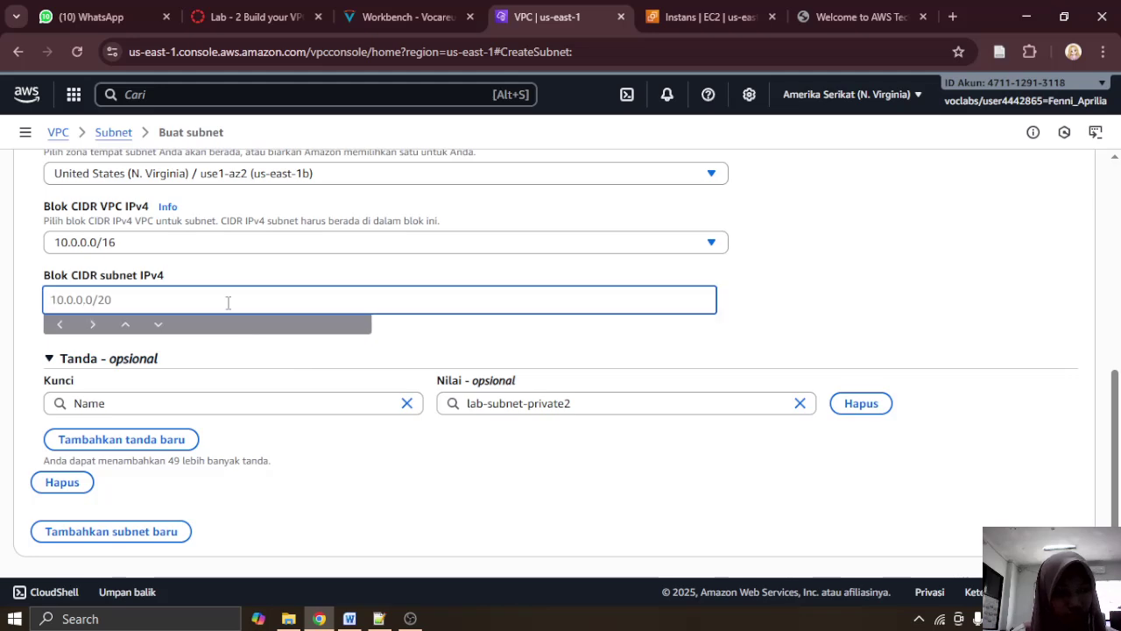
key("ctrl+v")
scroll(418, 353, "up", 2)
scroll(417, 353, "down", 3)
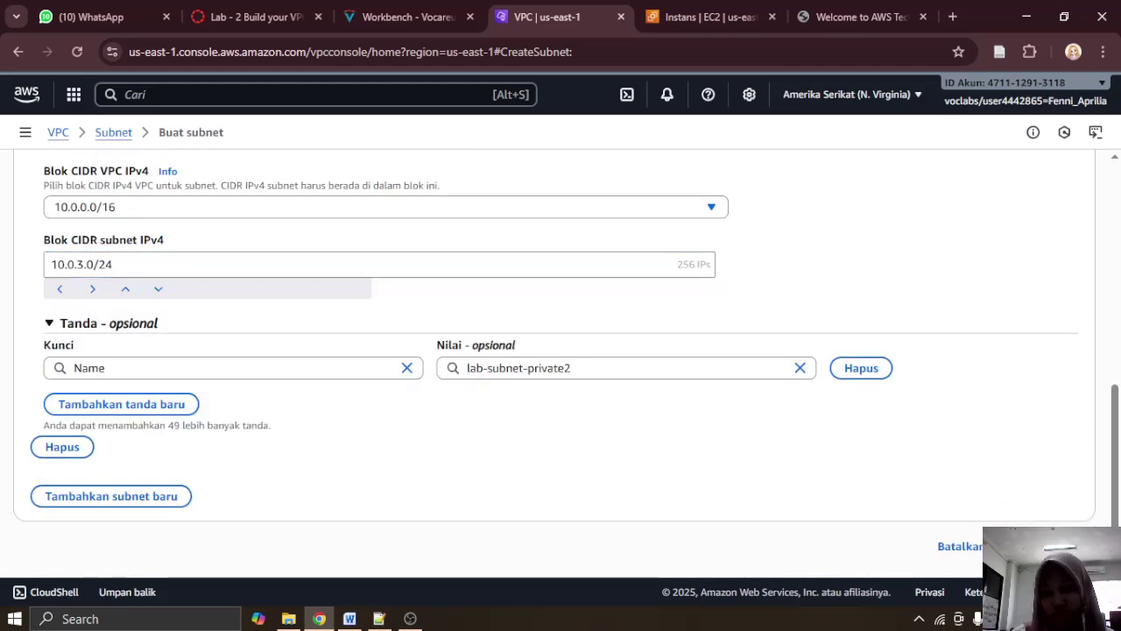
left_click(1042, 546)
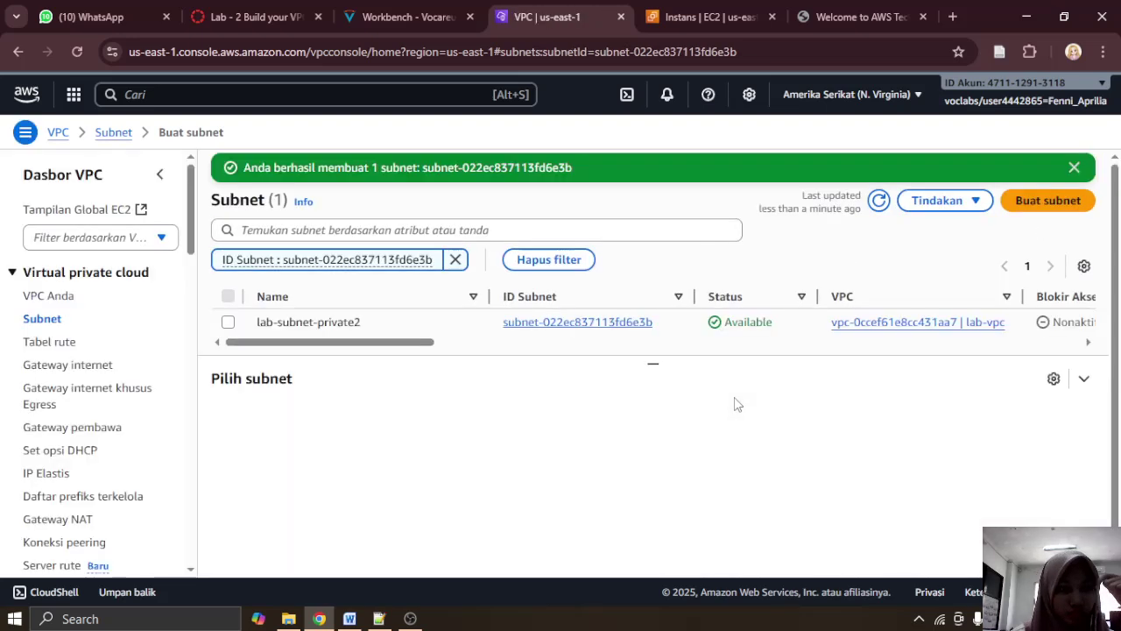
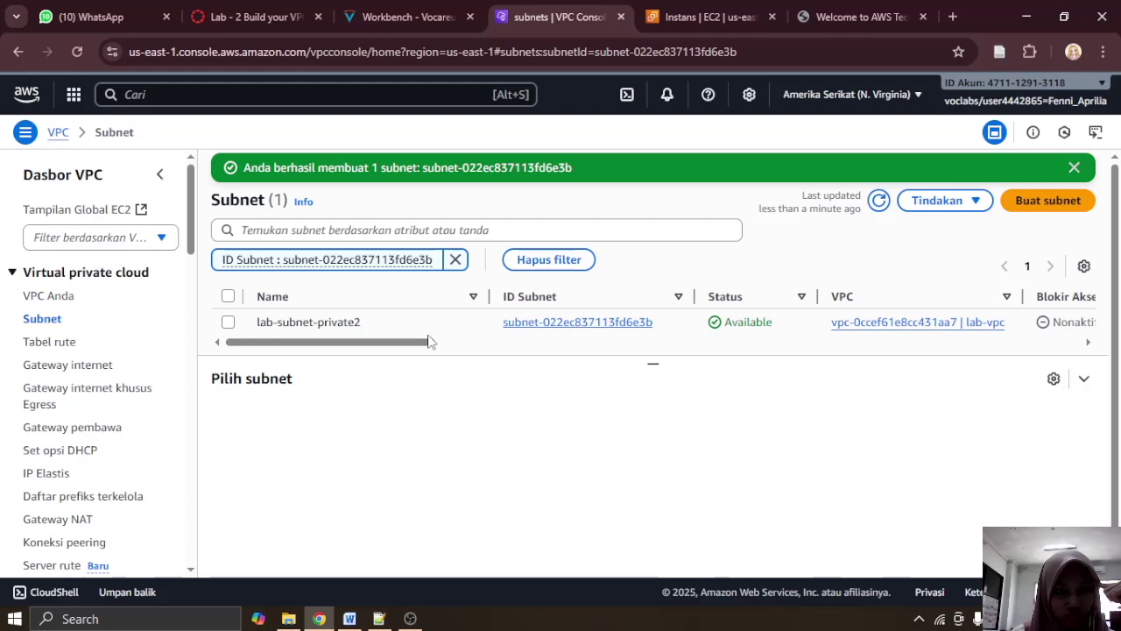
Step: Refresh the subnets, enlarge the list area, and review the names and VPCs in the unfiltered Subnets list
triple_click(673, 372)
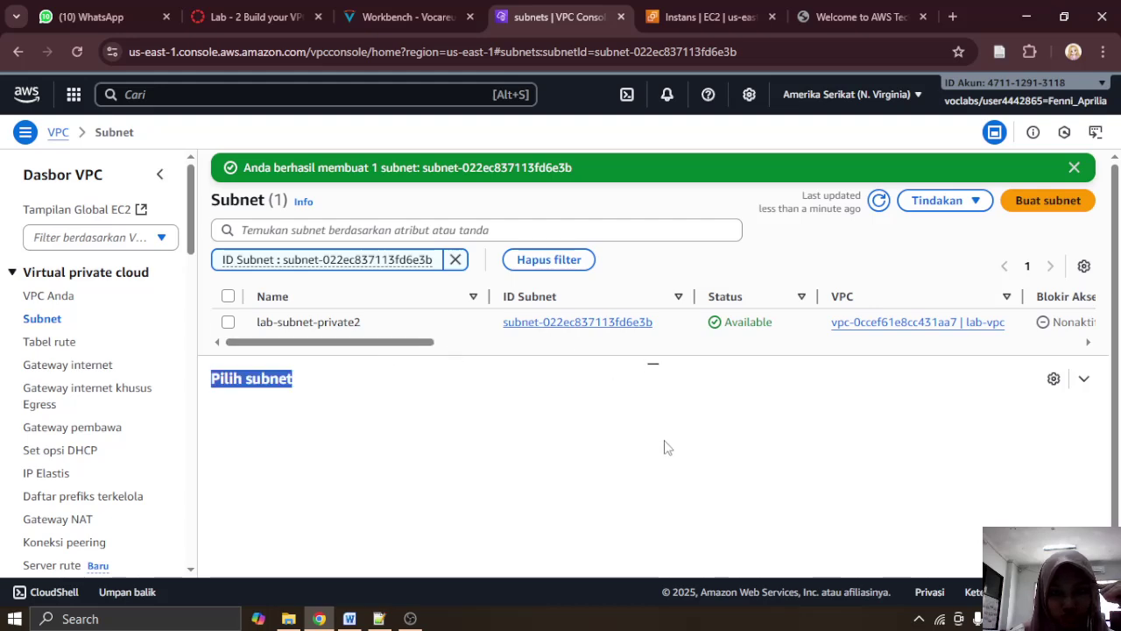
left_click(686, 399)
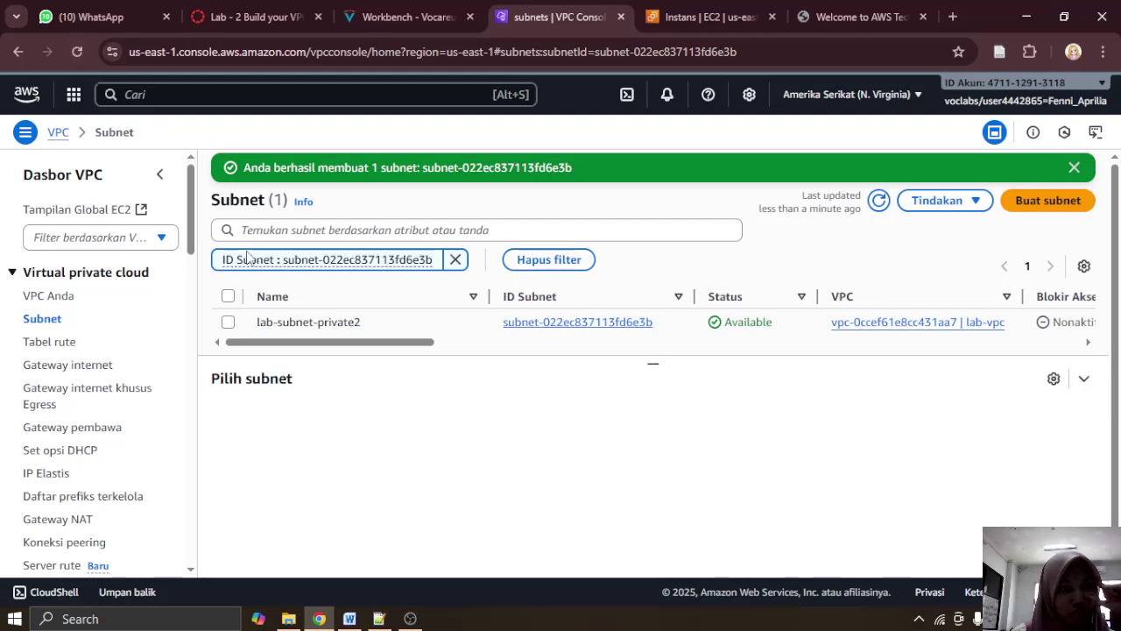
left_click(879, 199)
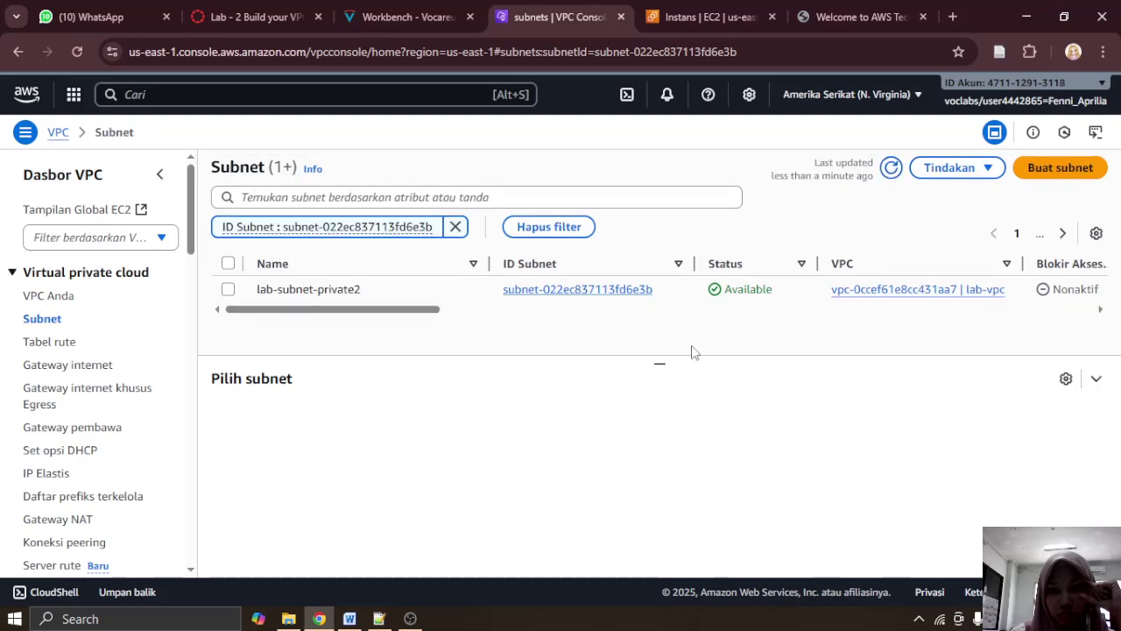
left_click_drag(661, 358, 563, 422)
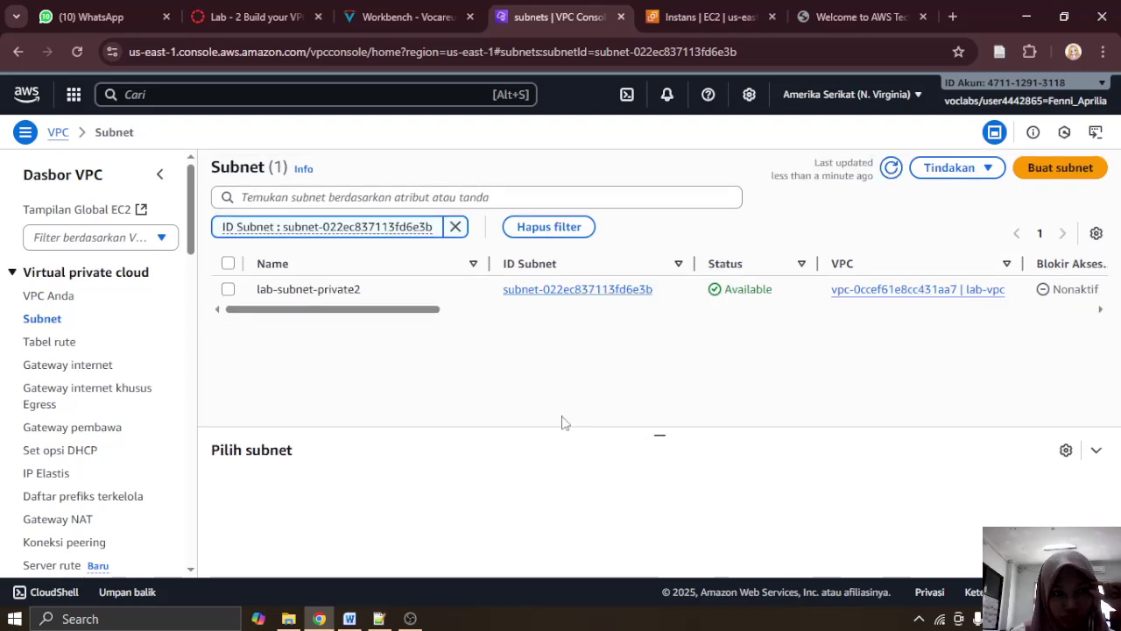
left_click(50, 318)
scroll(455, 364, "down", 3)
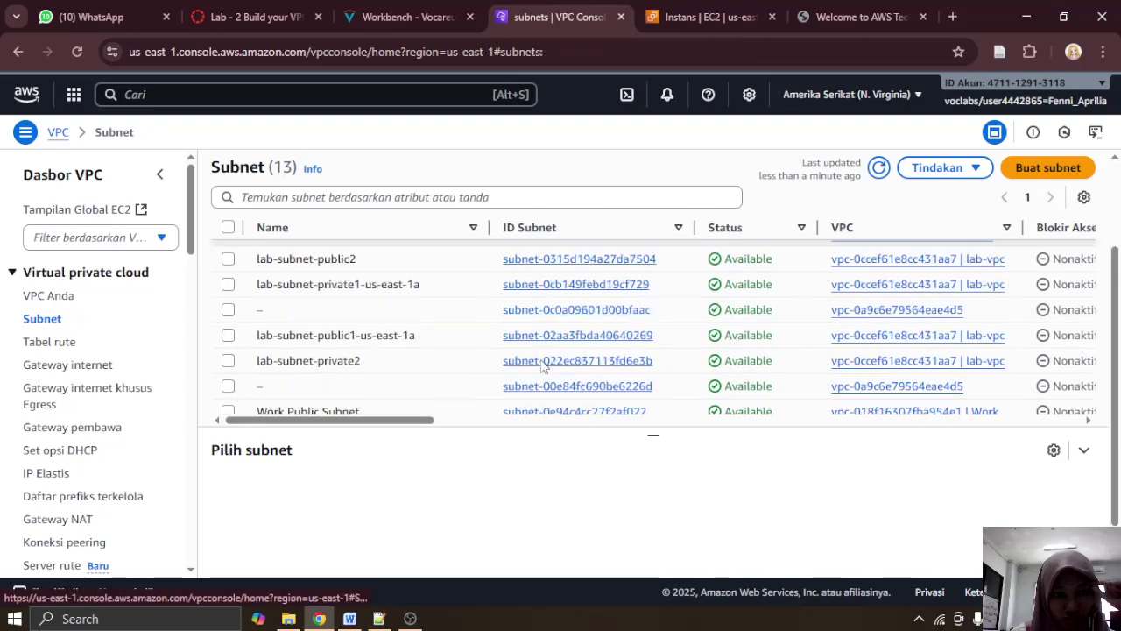
scroll(542, 367, "up", 3)
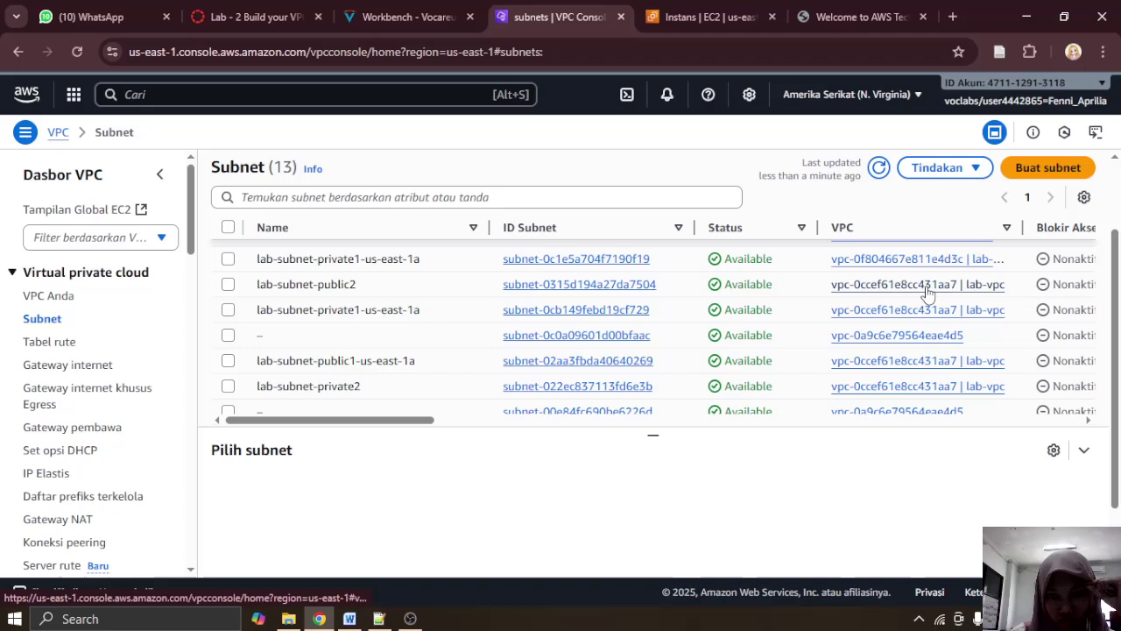
scroll(595, 322, "down", 3)
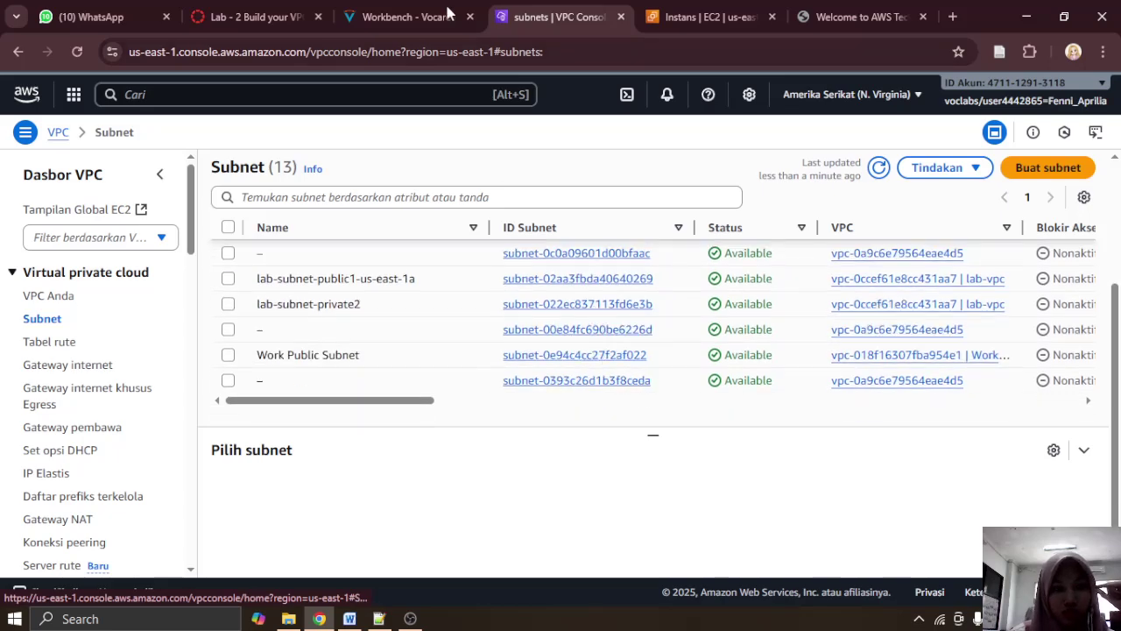
Step: Switch to the Vocareum lab guide and read steps 13 to 17 on the private subnet and its route table
left_click(403, 16)
scroll(471, 339, "down", 5)
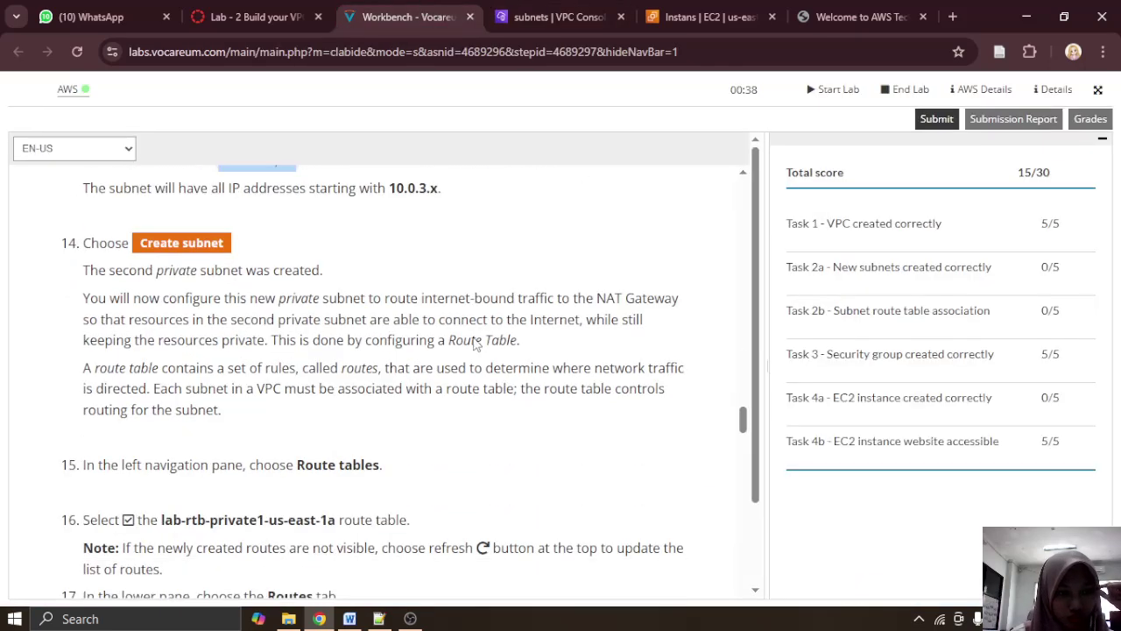
scroll(473, 344, "up", 3)
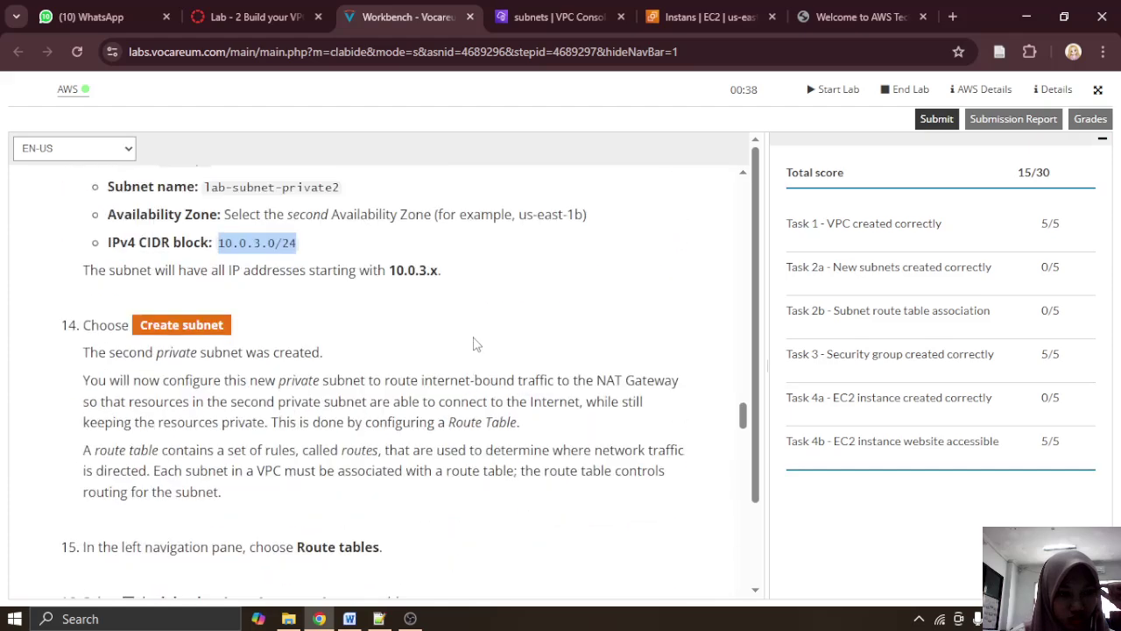
scroll(473, 343, "down", 3)
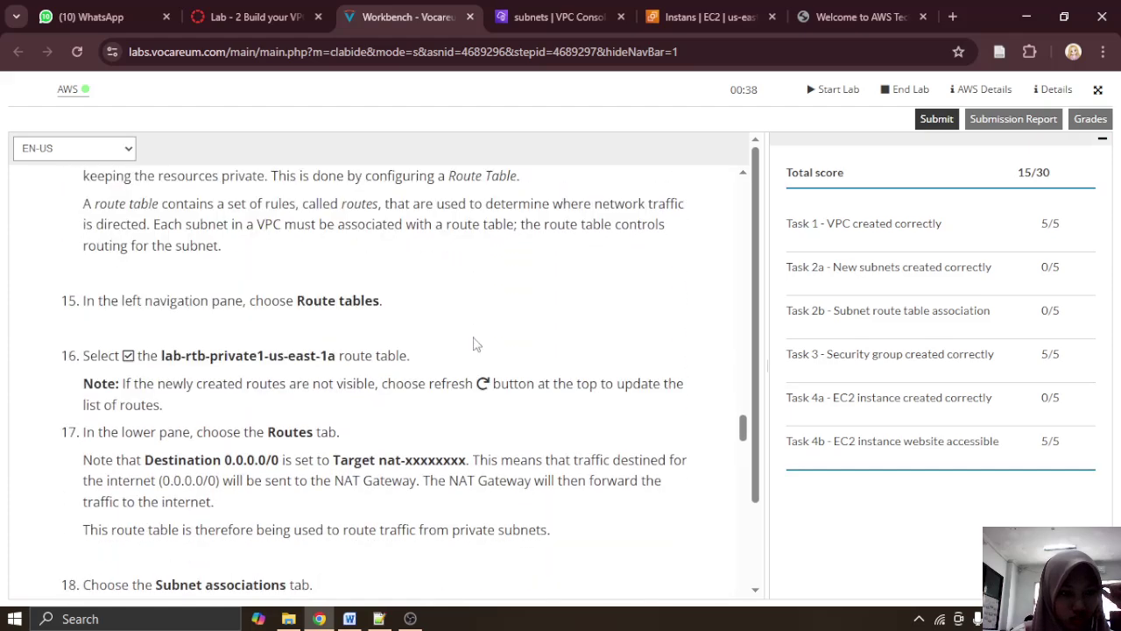
scroll(468, 374, "up", 3)
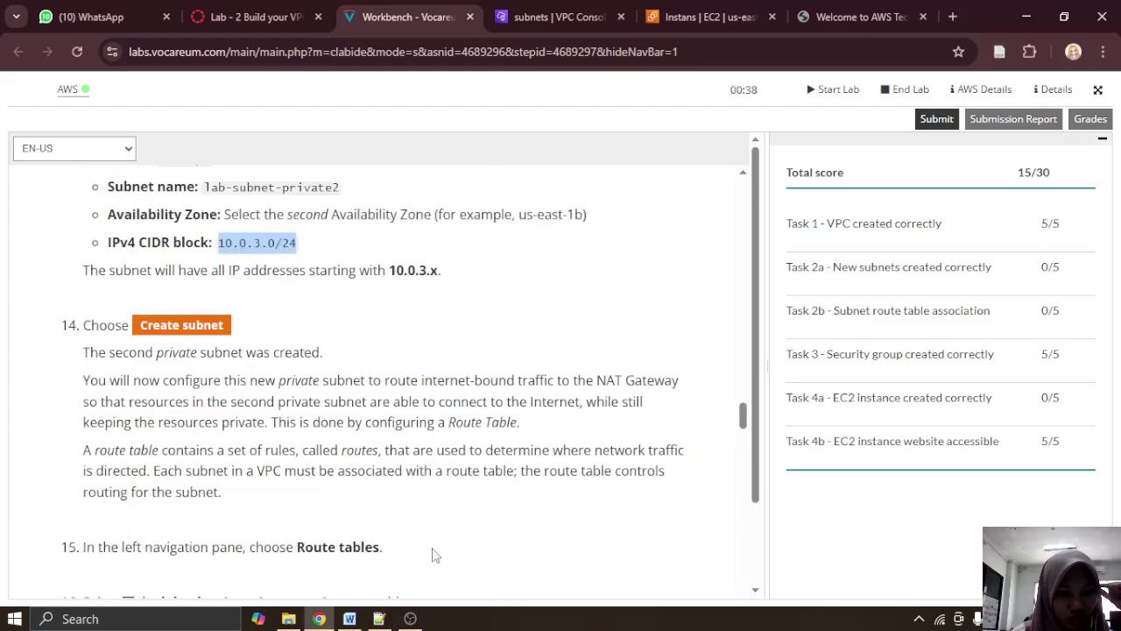
left_click(410, 618)
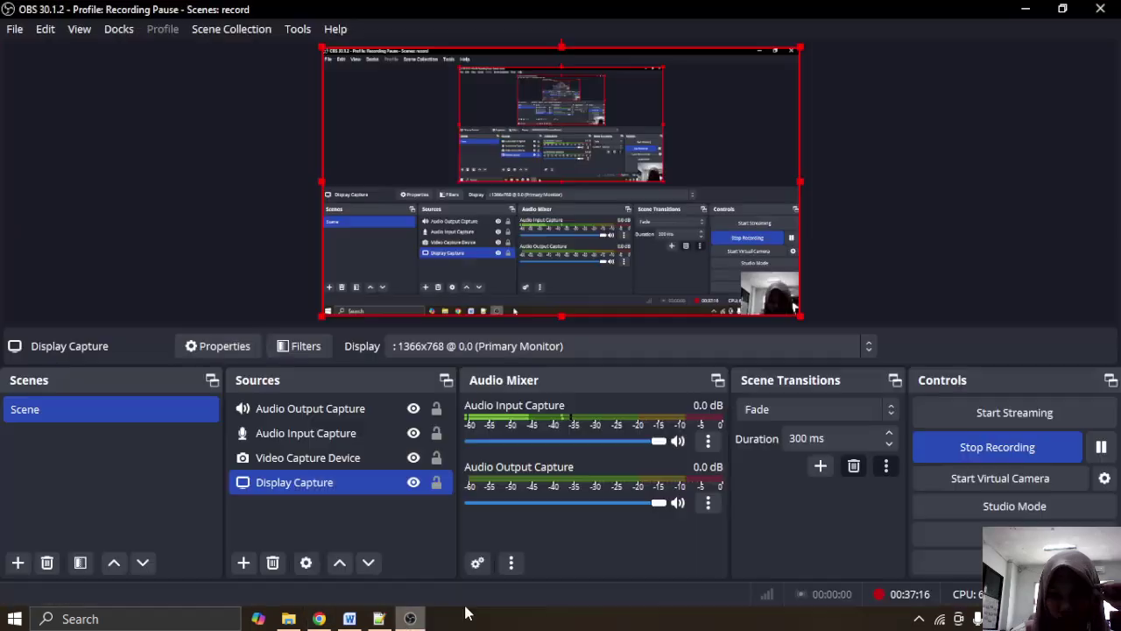
left_click(1025, 9)
Step: Re-read Task 2 from its introduction through the subnet settings and route table steps, glance at the EC2 instances, and return to the Subnets list
scroll(409, 319, "up", 5)
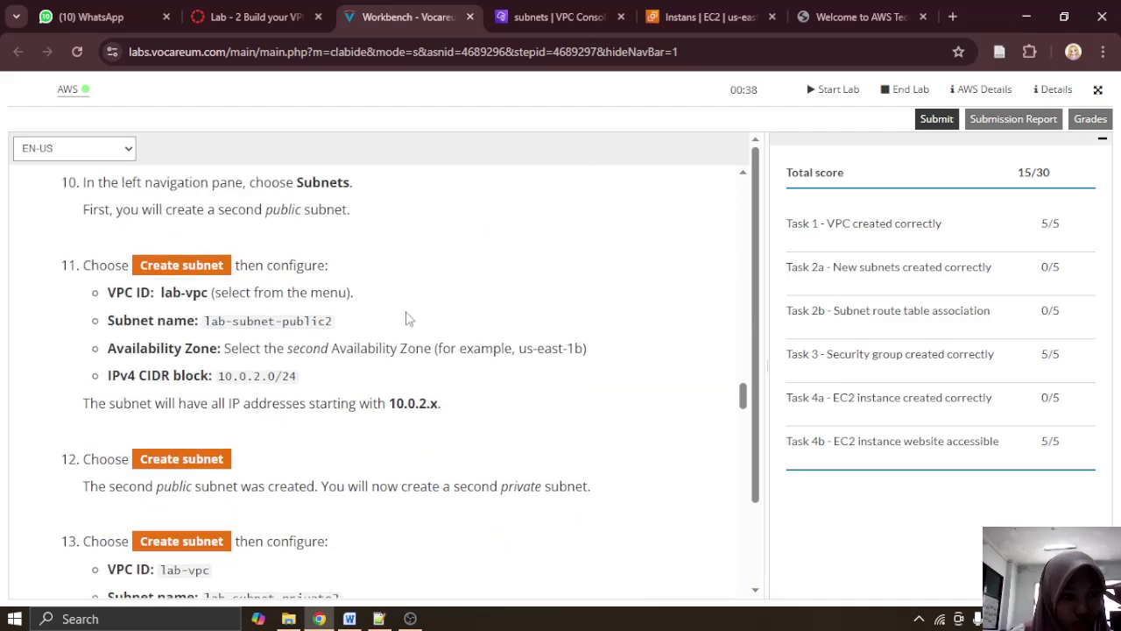
scroll(406, 318, "down", 4)
scroll(407, 318, "up", 4)
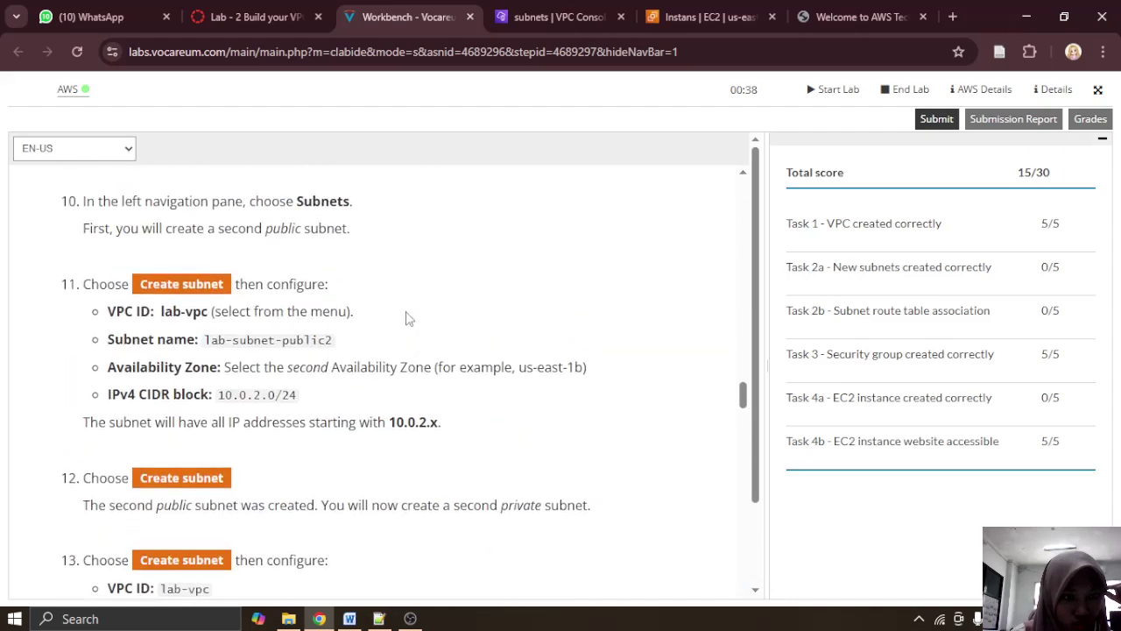
scroll(407, 319, "up", 4)
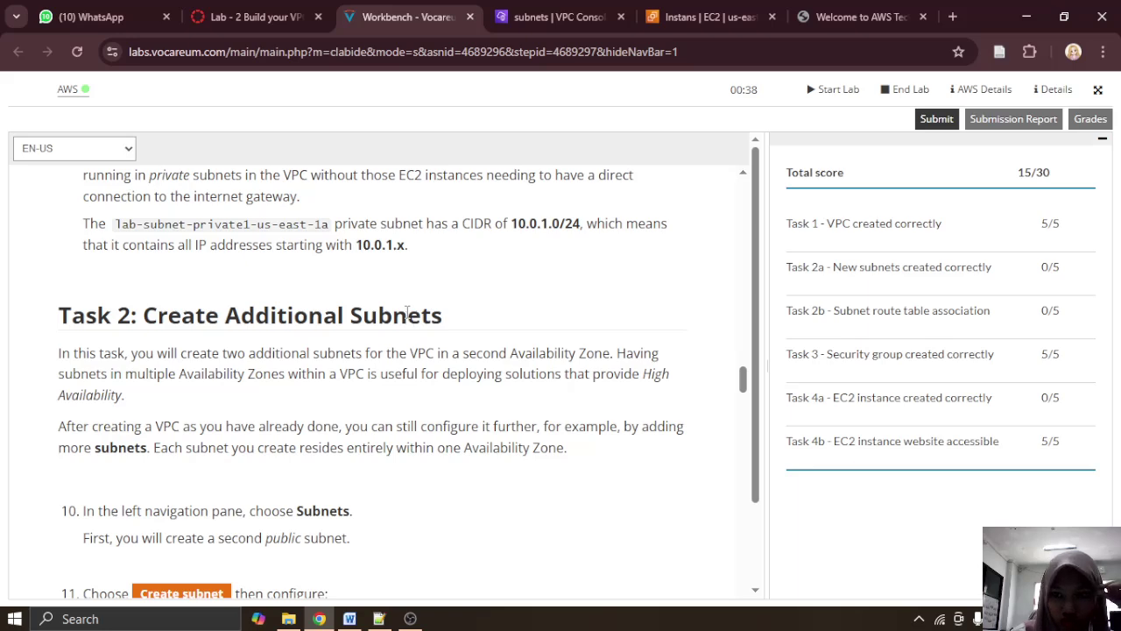
scroll(407, 313, "down", 8)
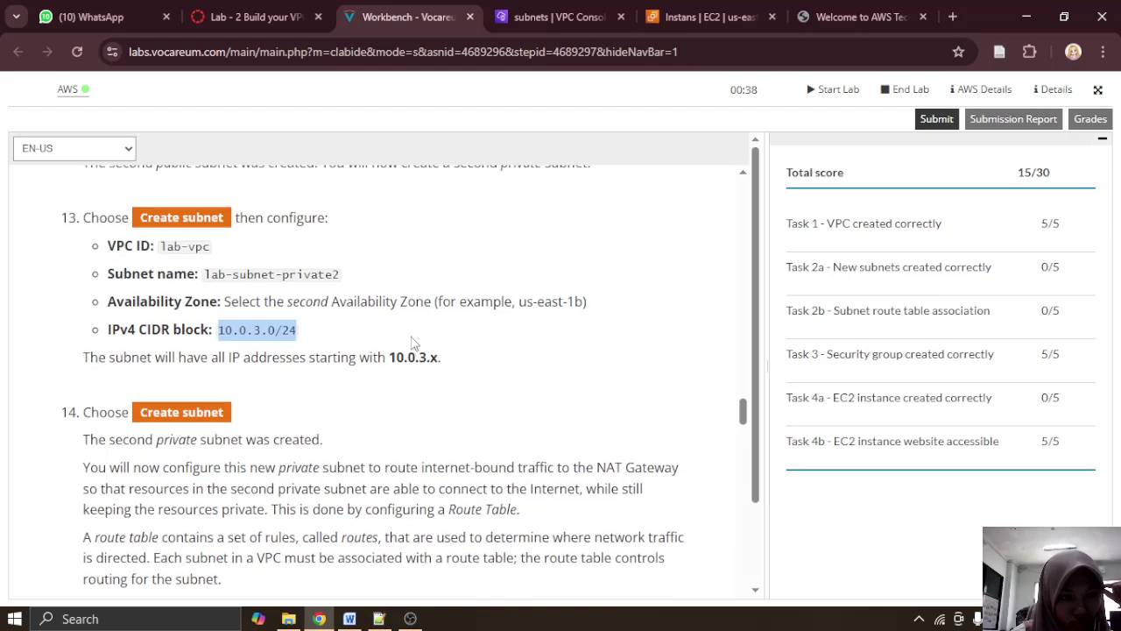
scroll(411, 341, "up", 5)
scroll(413, 343, "down", 3)
scroll(413, 343, "down", 5)
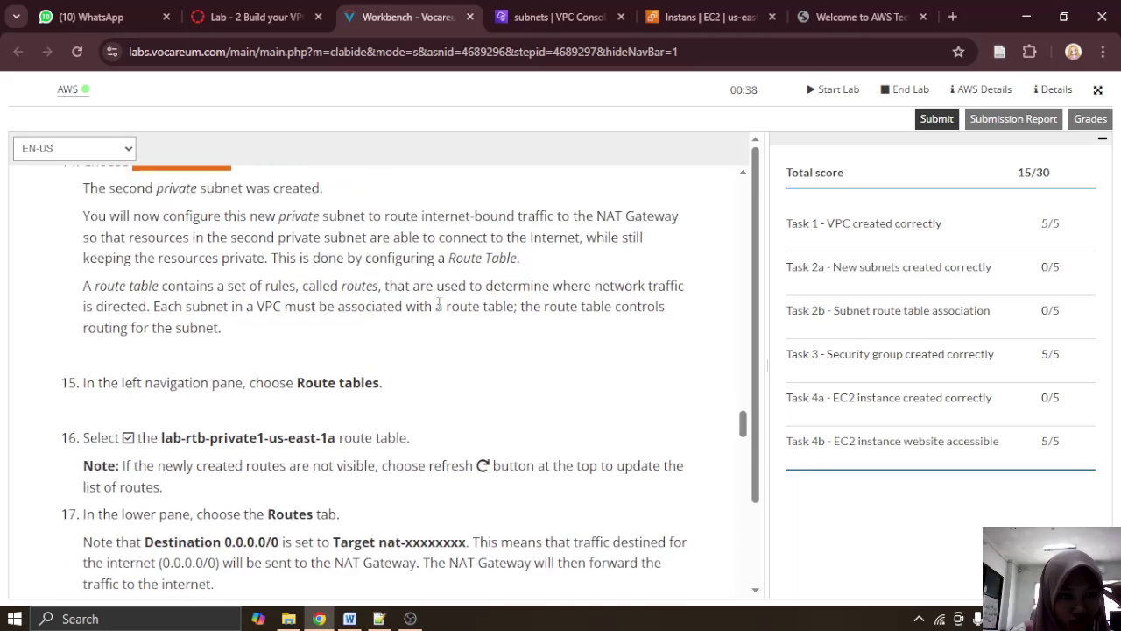
scroll(604, 260, "up", 2)
left_click(709, 17)
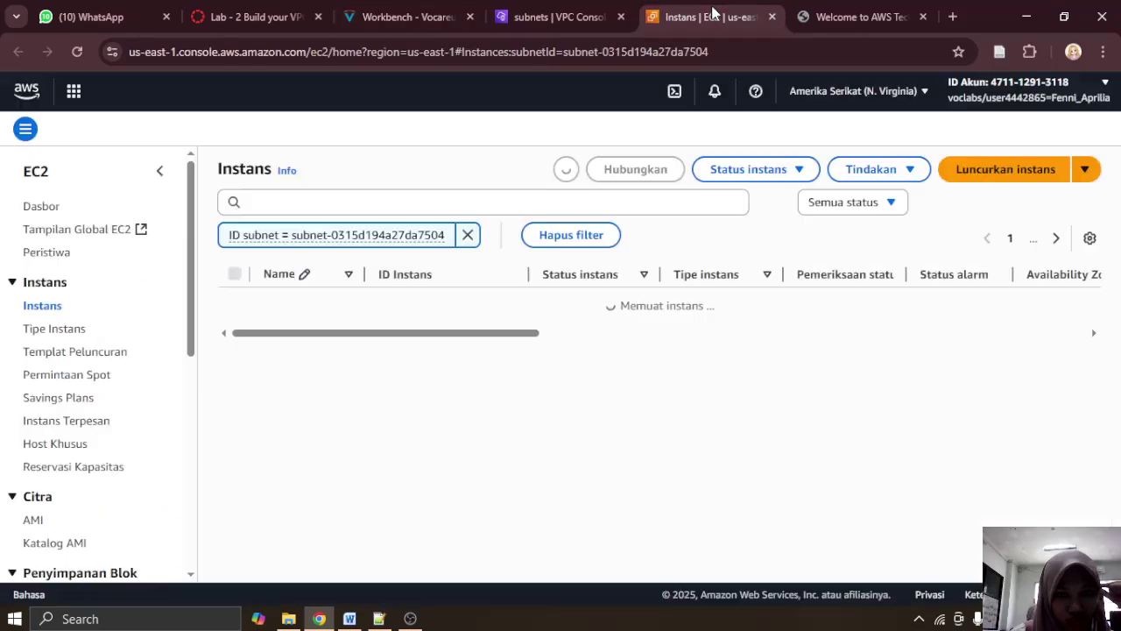
left_click(518, 9)
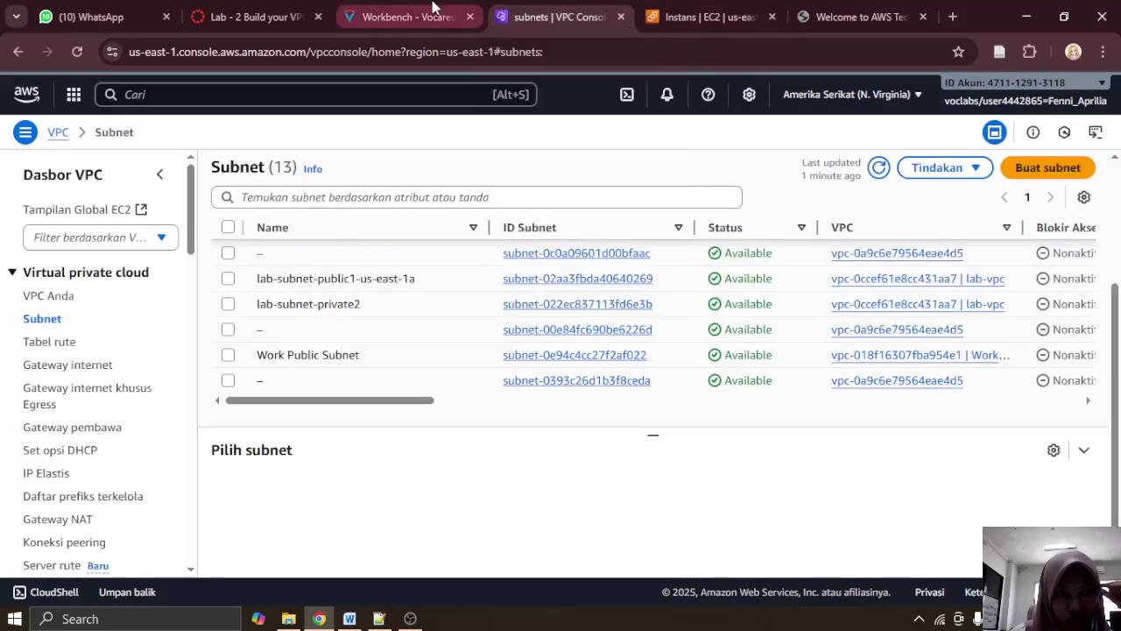
Step: Read steps 14 to 18 of the Vocareum lab guide and open the route tables list in the VPC console
left_click(397, 9)
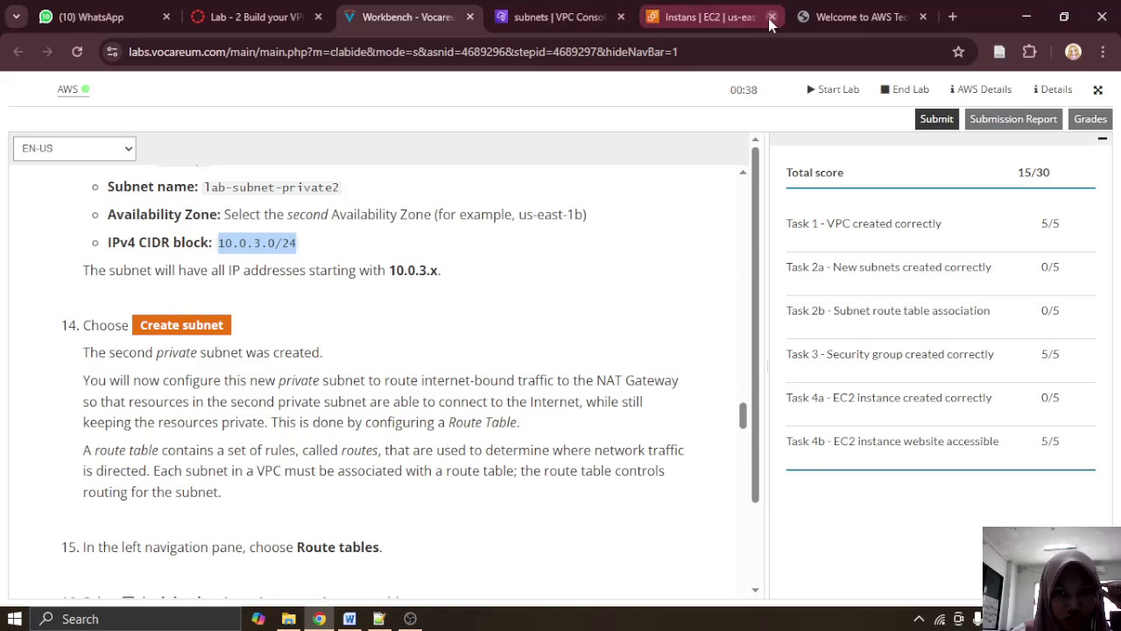
scroll(454, 313, "down", 3)
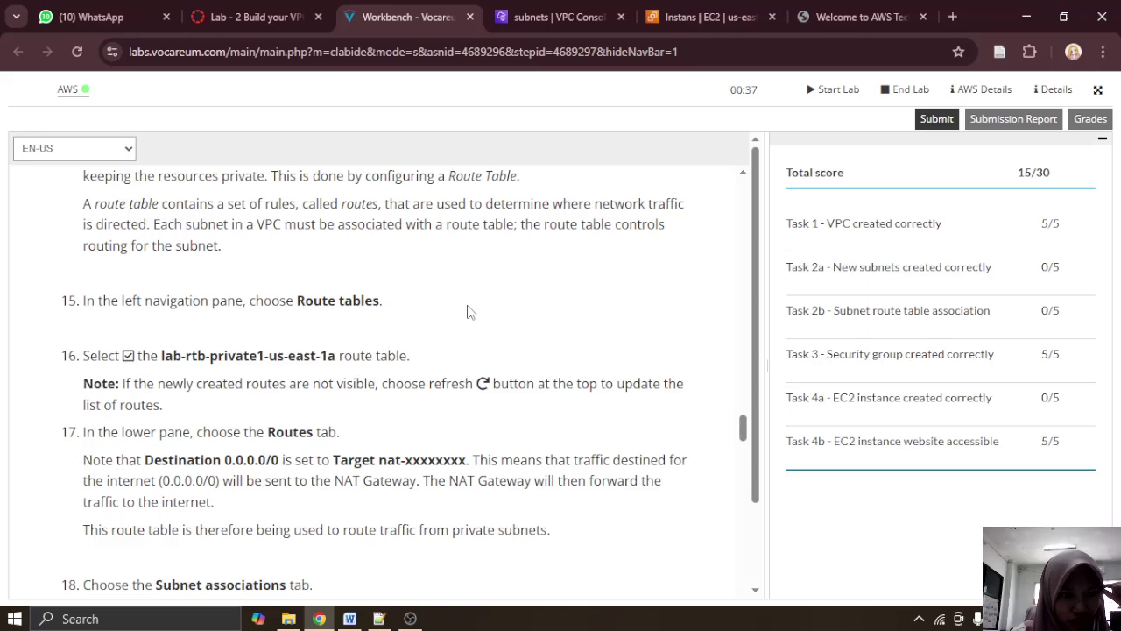
left_click(558, 17)
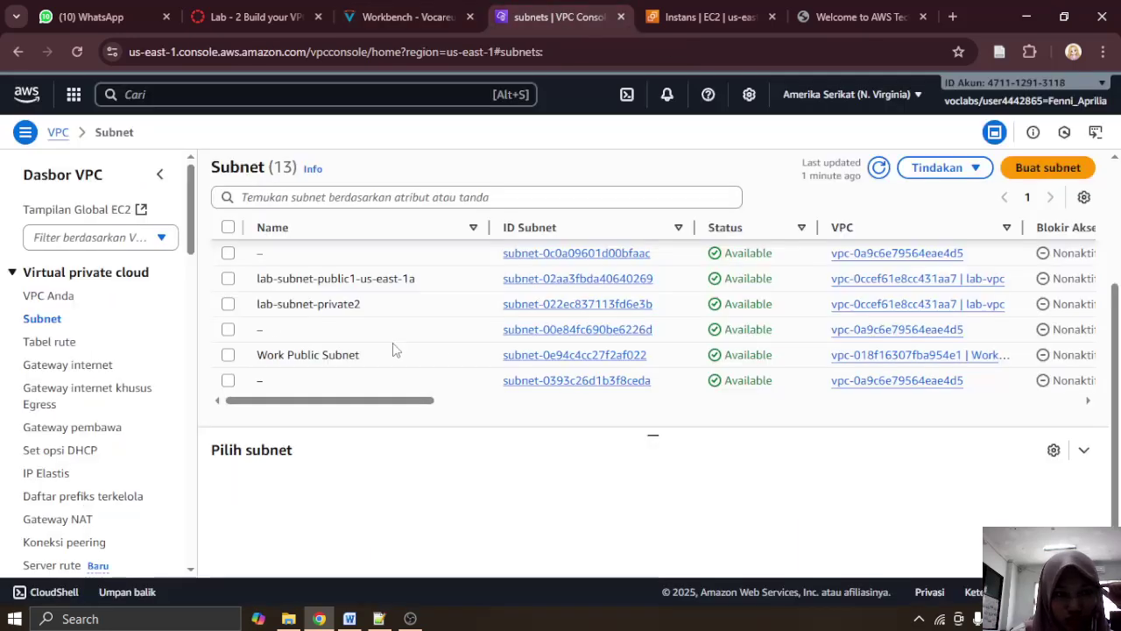
scroll(281, 362, "up", 1)
left_click(29, 346)
Step: Following step 16 of the lab guide, select only the lab-rtb-private1-us-east-1a route table with ID rtb-05a4dc80956344e61, deselecting lab-rtb-public
left_click(408, 16)
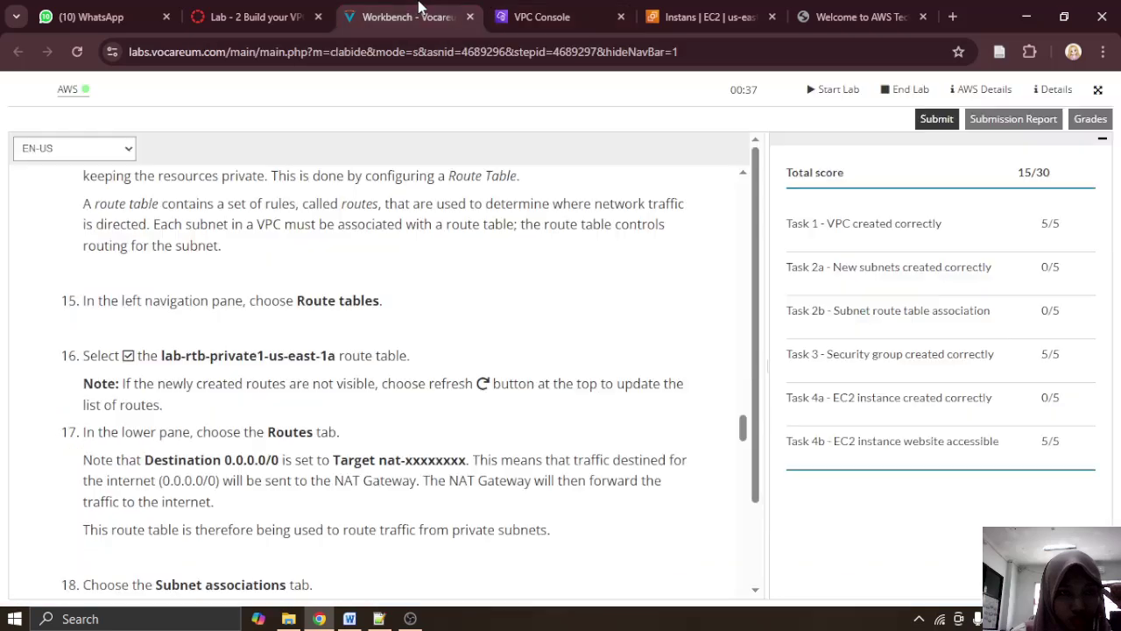
scroll(417, 285, "down", 2)
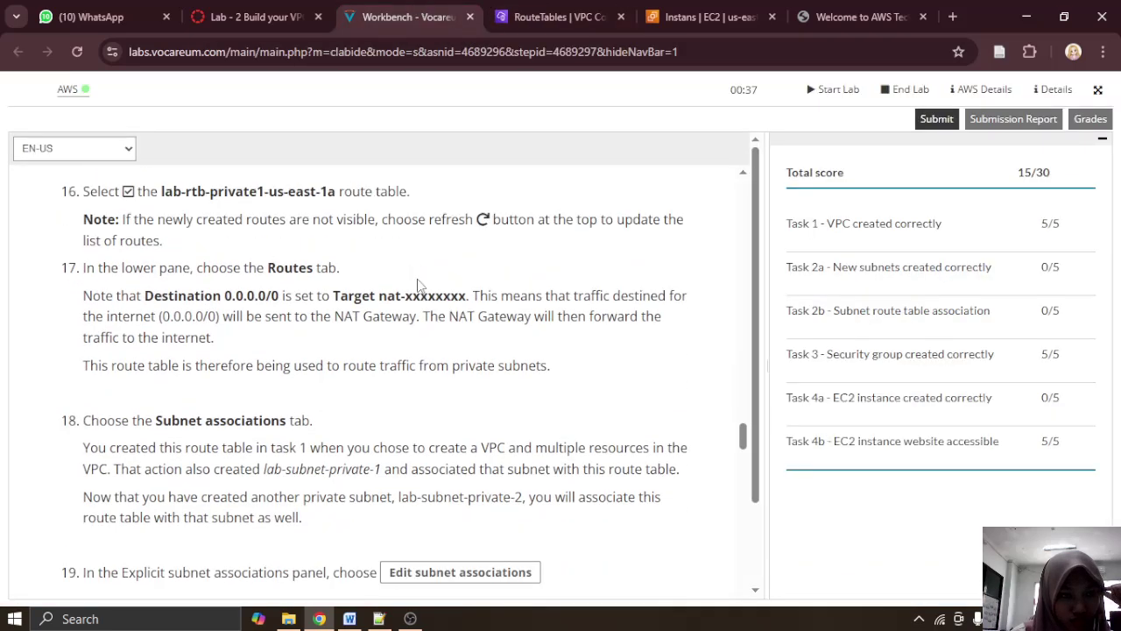
scroll(417, 285, "up", 1)
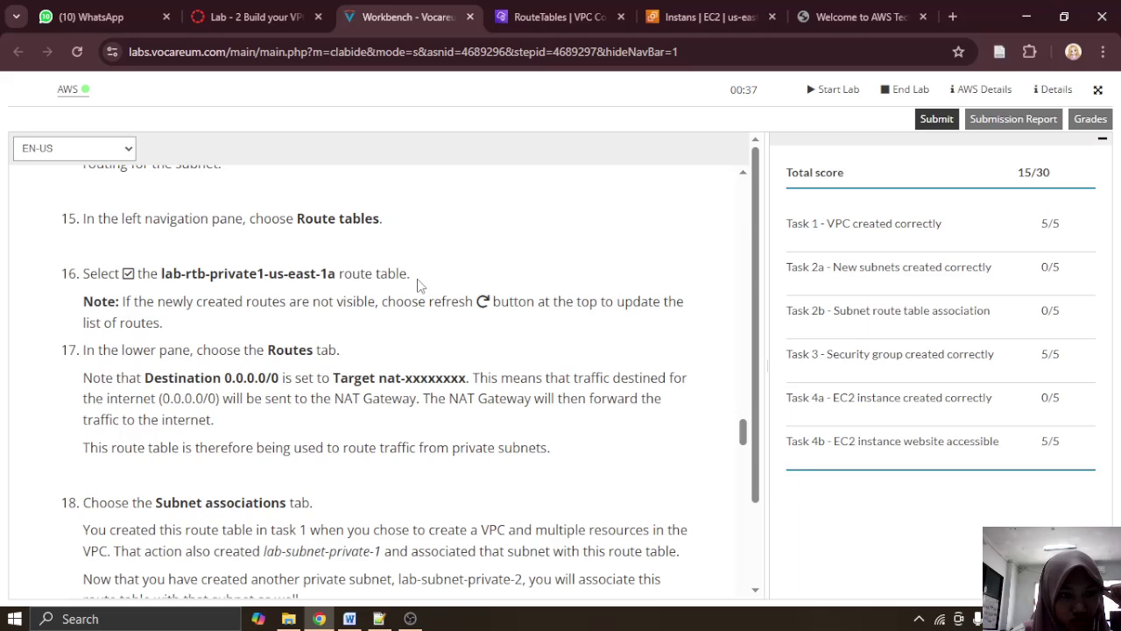
left_click(550, 19)
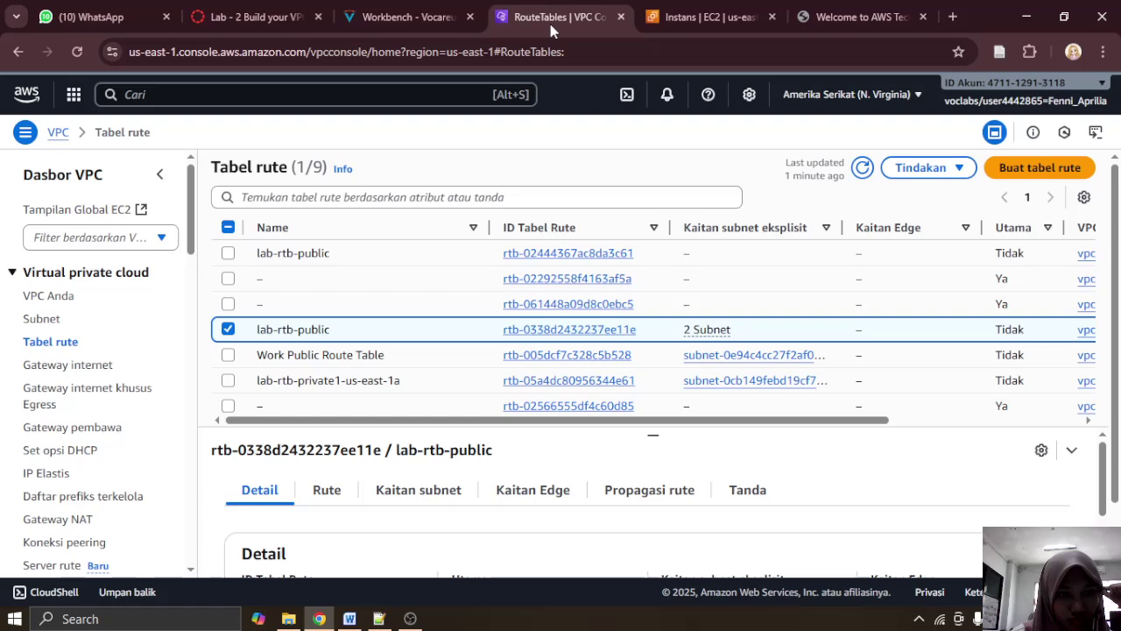
scroll(369, 350, "down", 1)
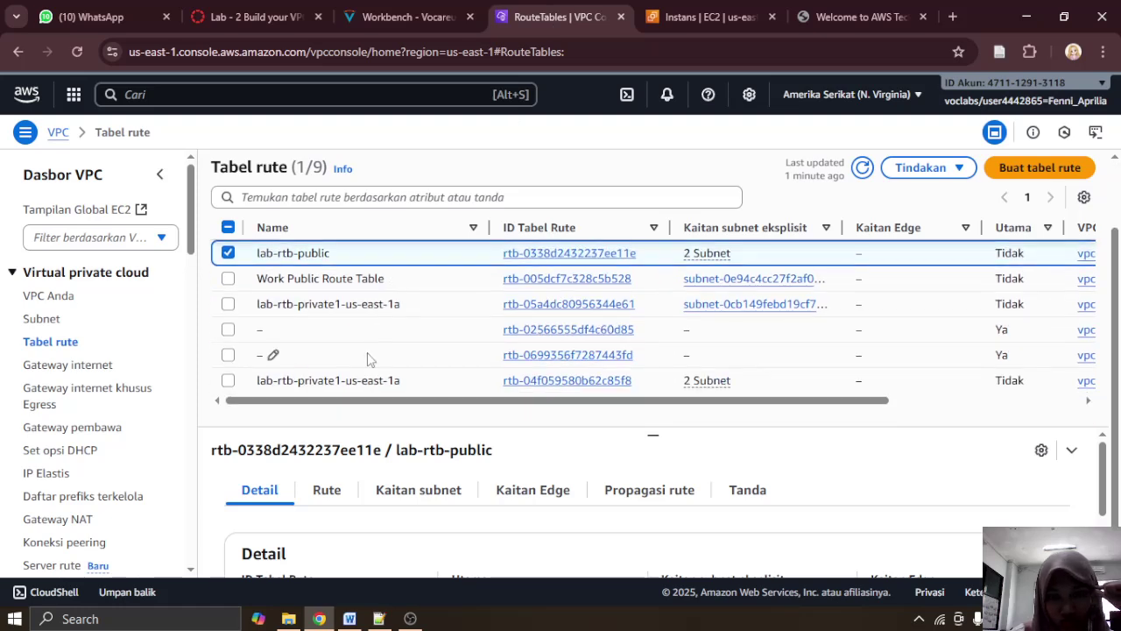
left_click(230, 305)
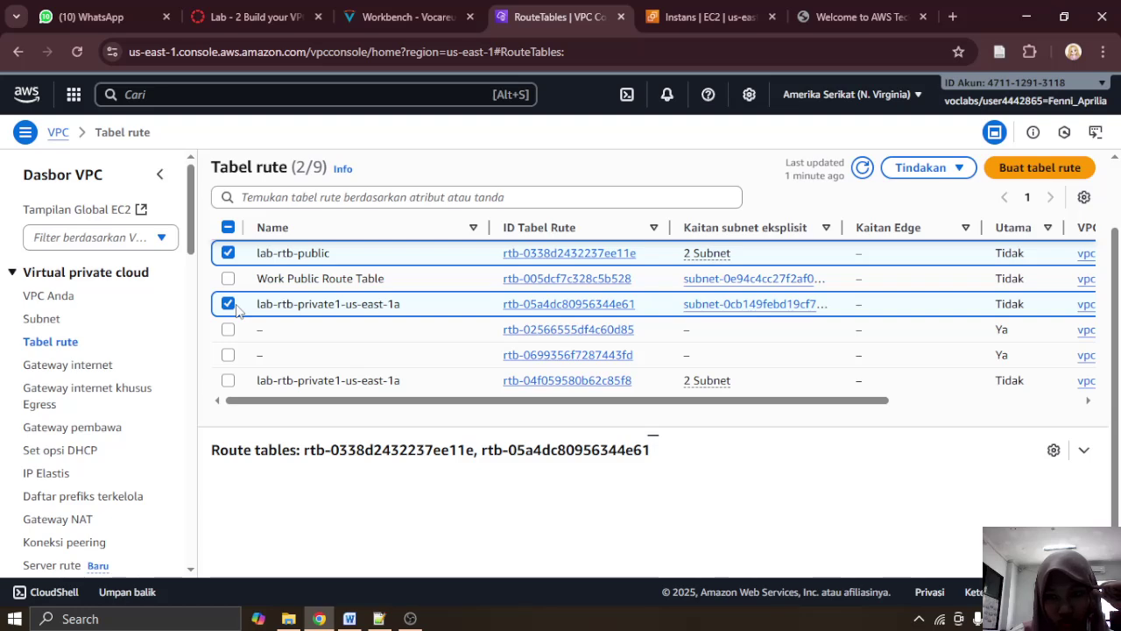
left_click_drag(582, 401, 450, 412)
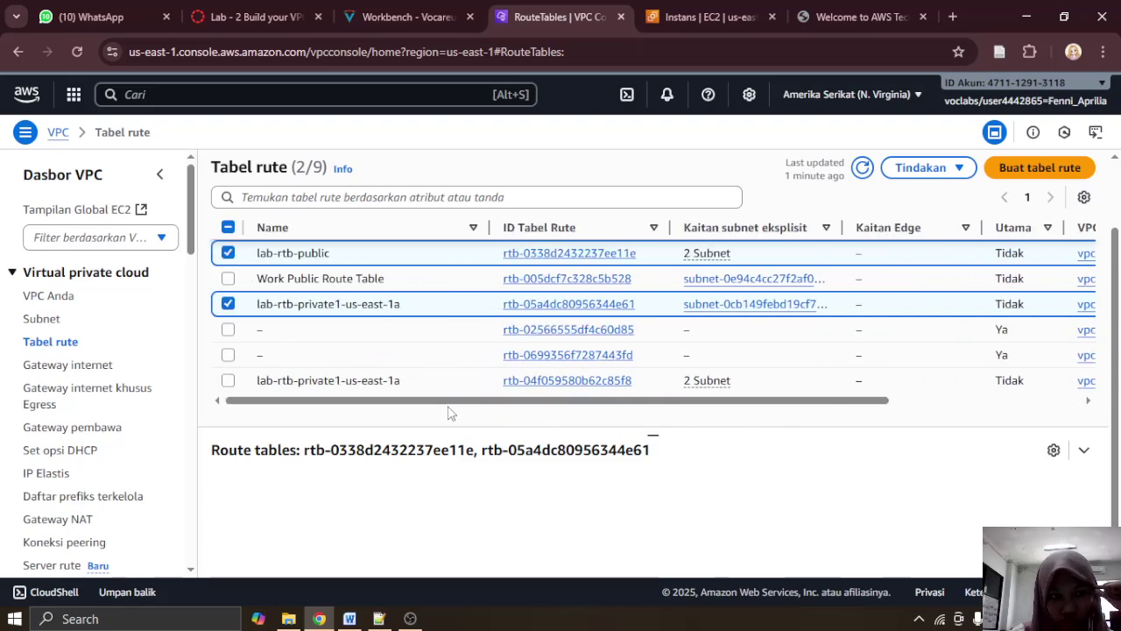
left_click(228, 254)
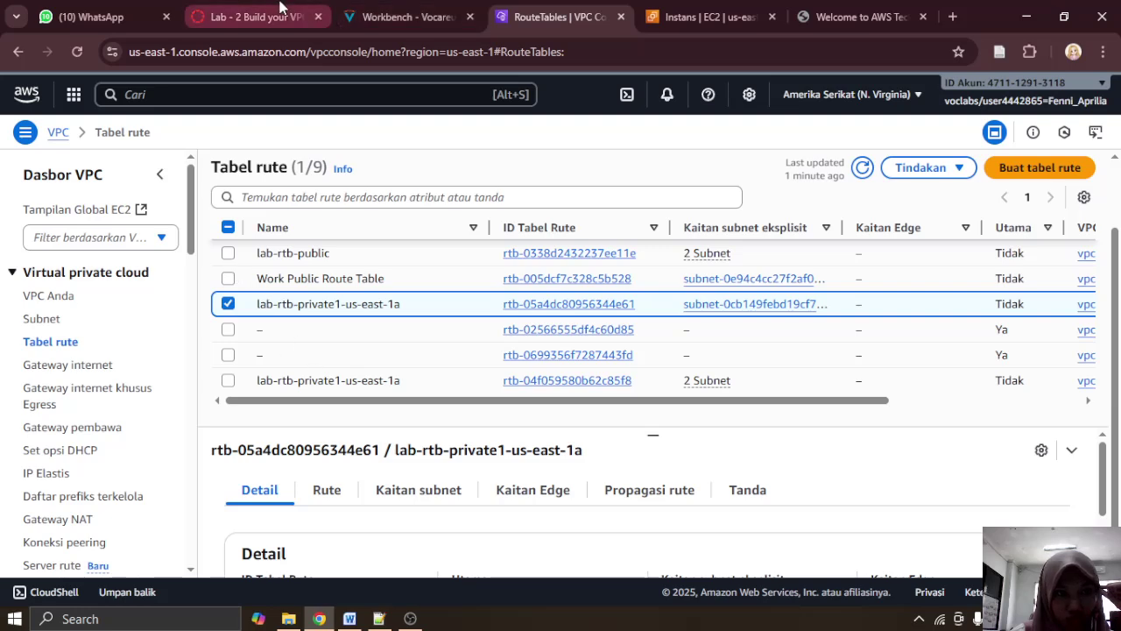
Step: Check step 17 of the lab guide, show the private route table's routes, and enlarge the details area to inspect the 0.0.0.0/0 target
left_click(278, 14)
left_click(444, 12)
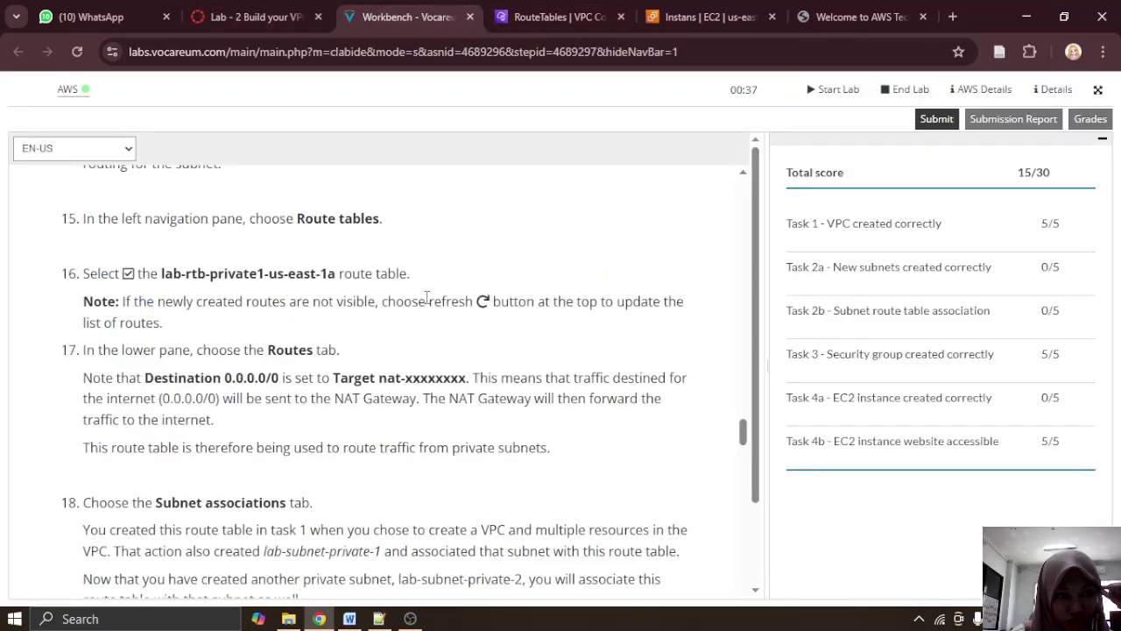
scroll(427, 279, "down", 1)
left_click(560, 16)
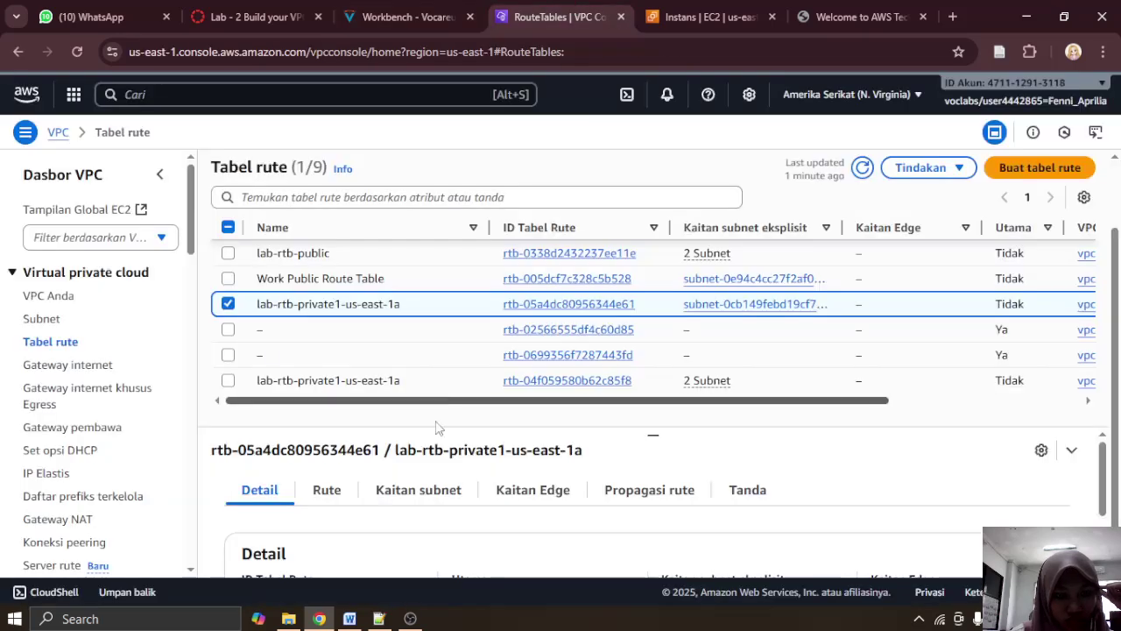
left_click(326, 489)
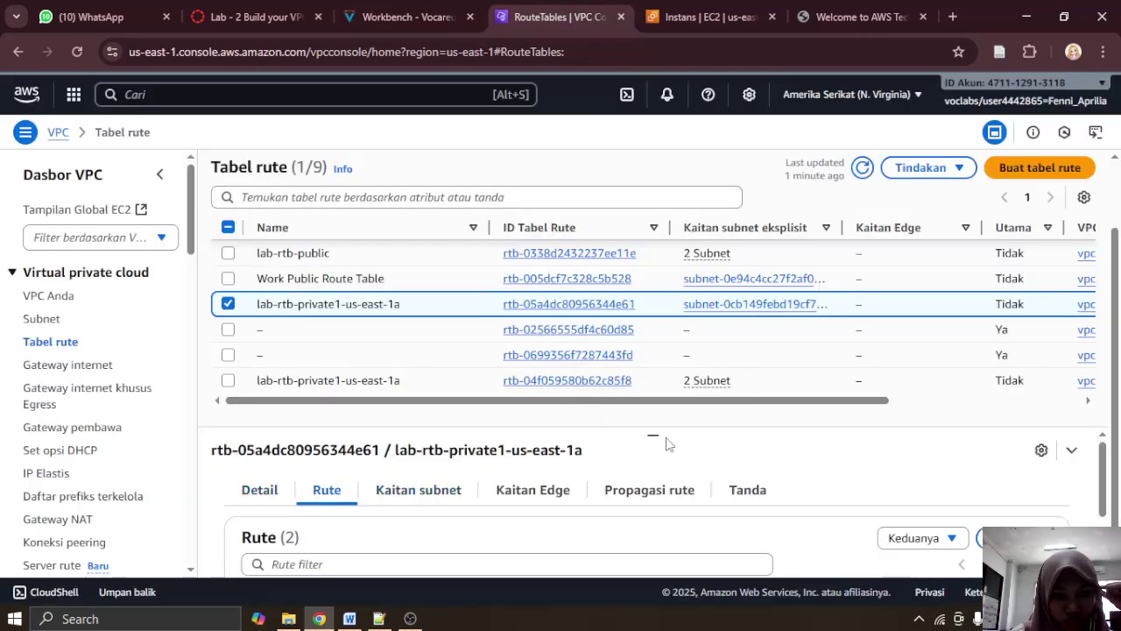
left_click_drag(651, 438, 658, 292)
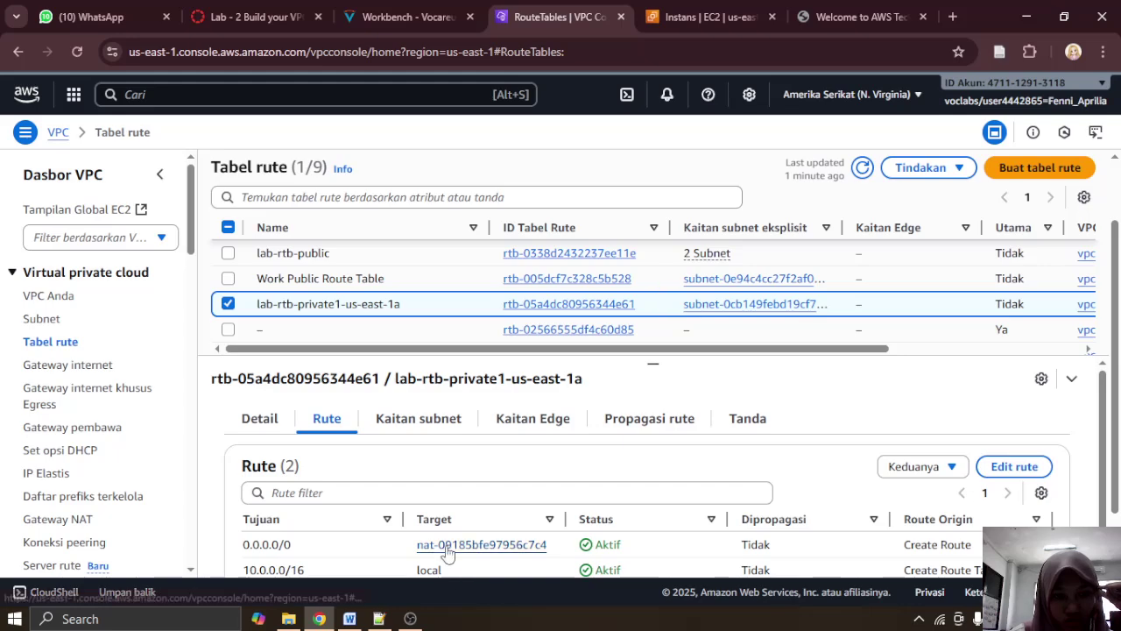
Step: Read steps 17 to 21 of the lab guide and show the explicit subnet associations of lab-rtb-private1-us-east-1a
left_click(404, 16)
scroll(407, 219, "down", 1)
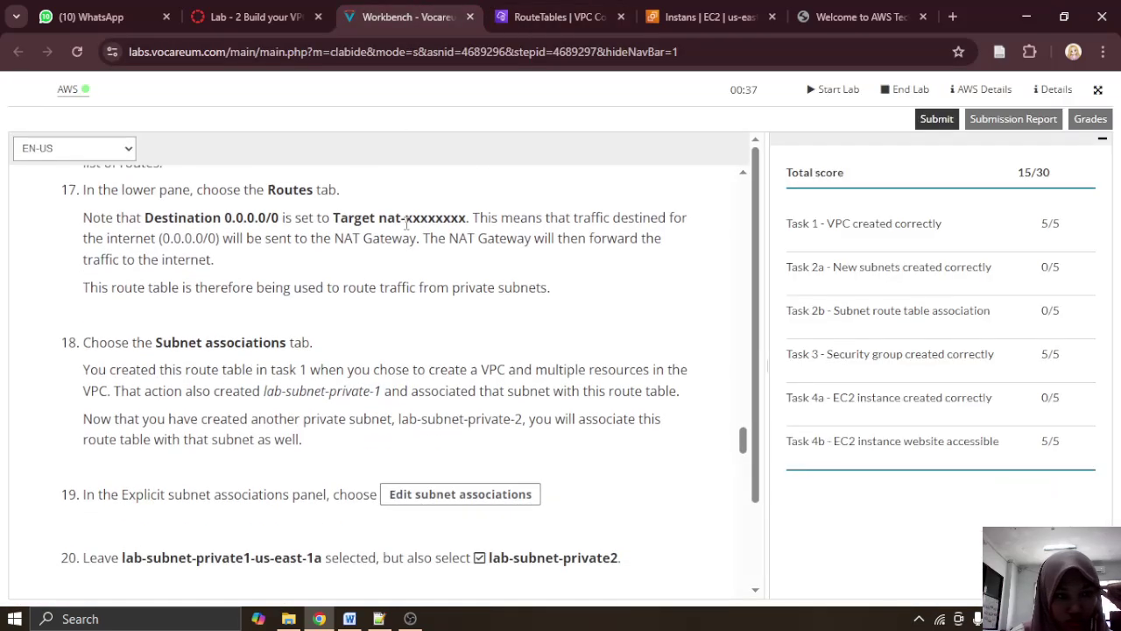
scroll(408, 223, "down", 1)
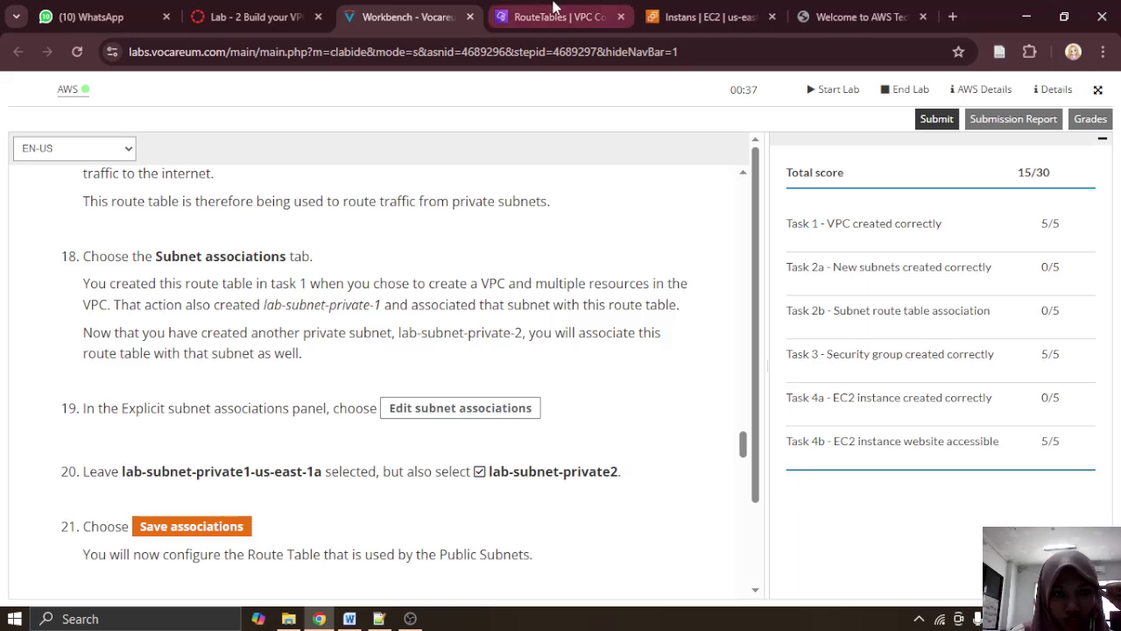
left_click(557, 14)
left_click(457, 429)
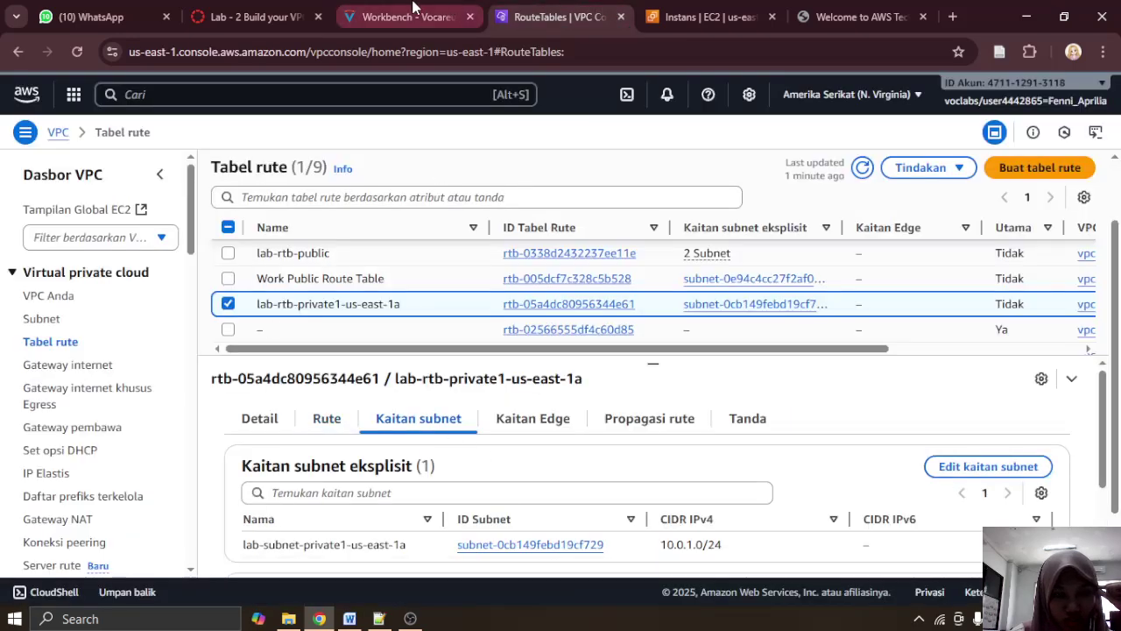
Step: Open the subnet association editor for lab-rtb-private1-us-east-1a, reading steps 18 to 24 of the lab guide alongside
left_click(413, 11)
scroll(440, 301, "down", 1)
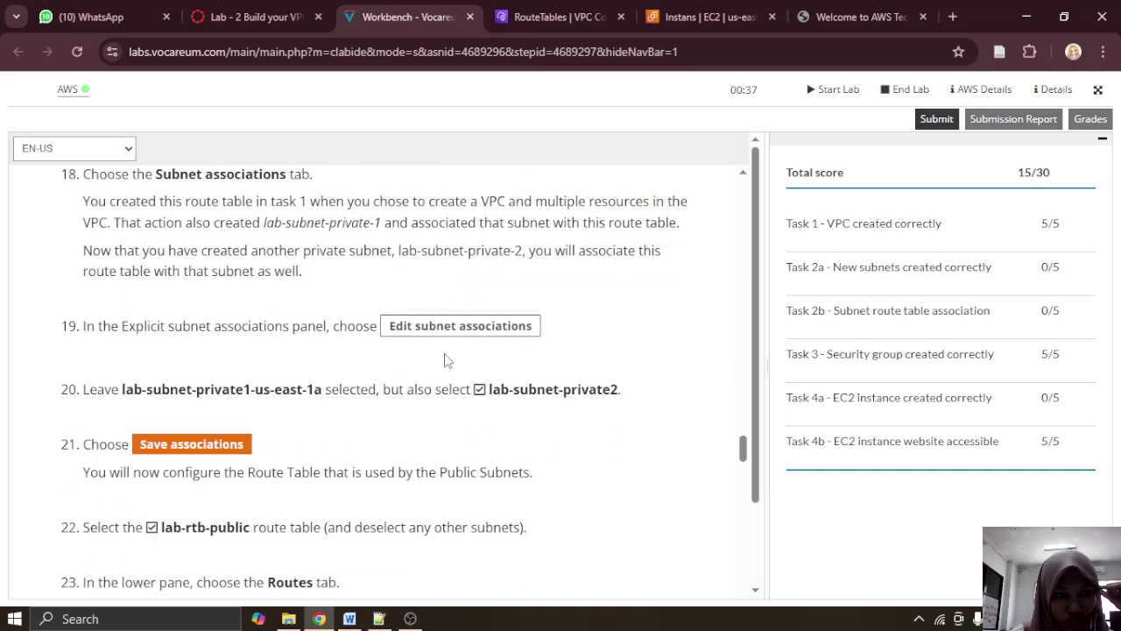
scroll(375, 353, "up", 1)
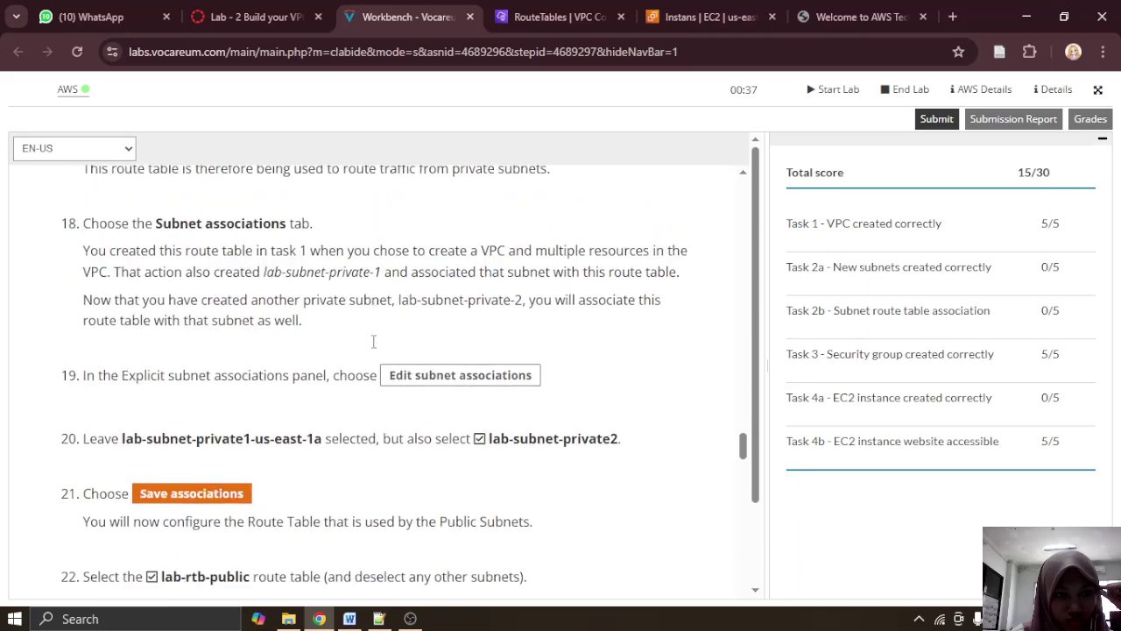
scroll(386, 367, "down", 2)
left_click(565, 7)
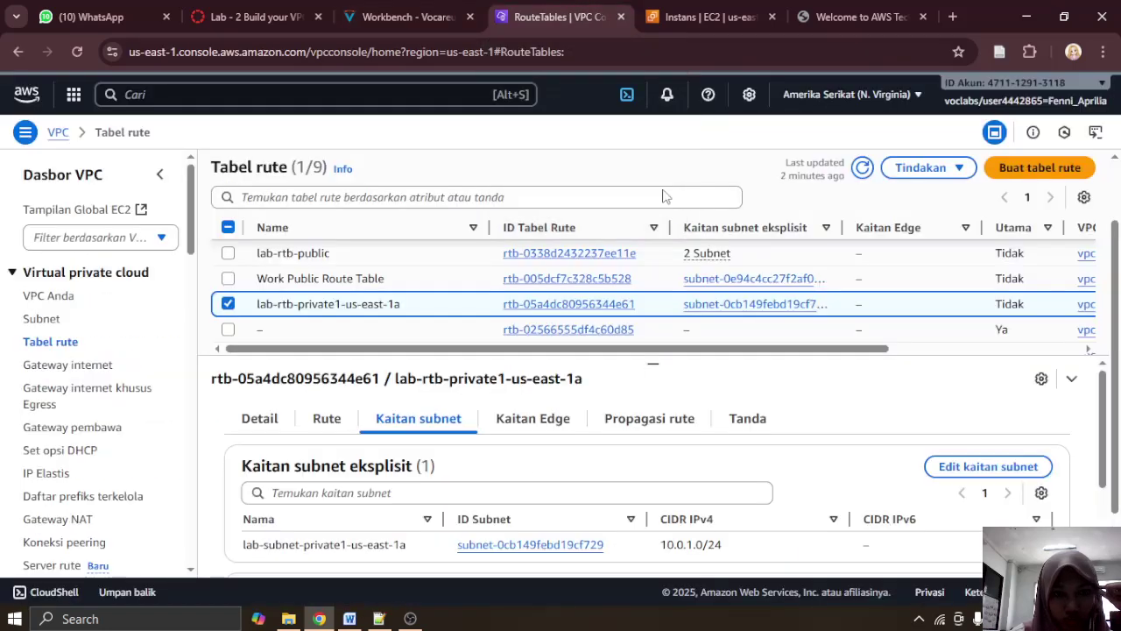
left_click(989, 466)
left_click(420, 7)
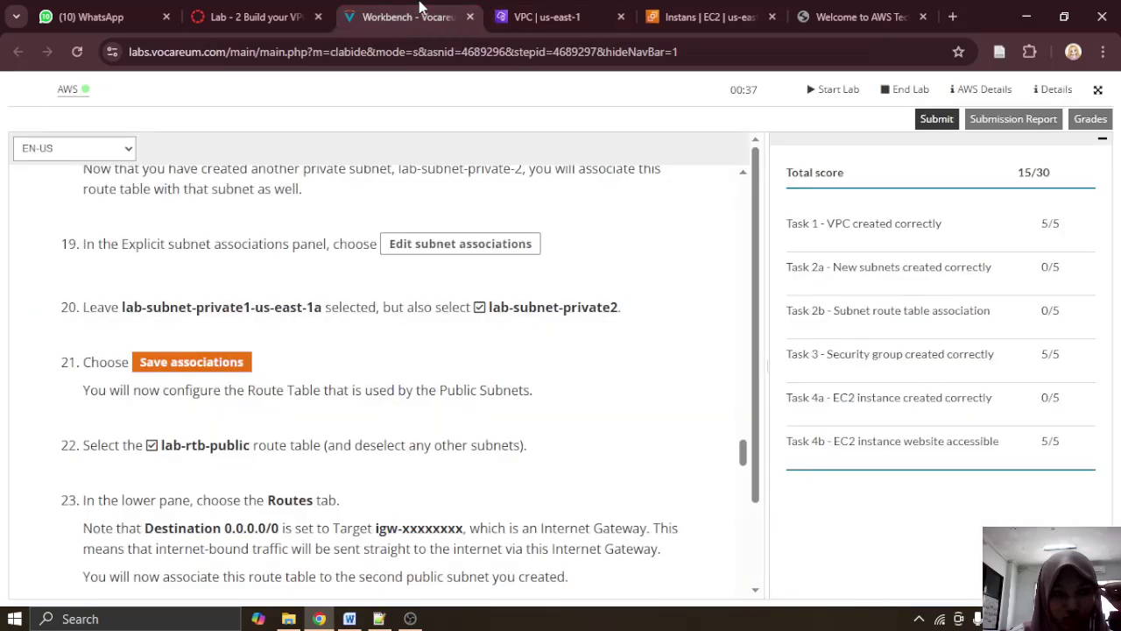
scroll(484, 188, "down", 2)
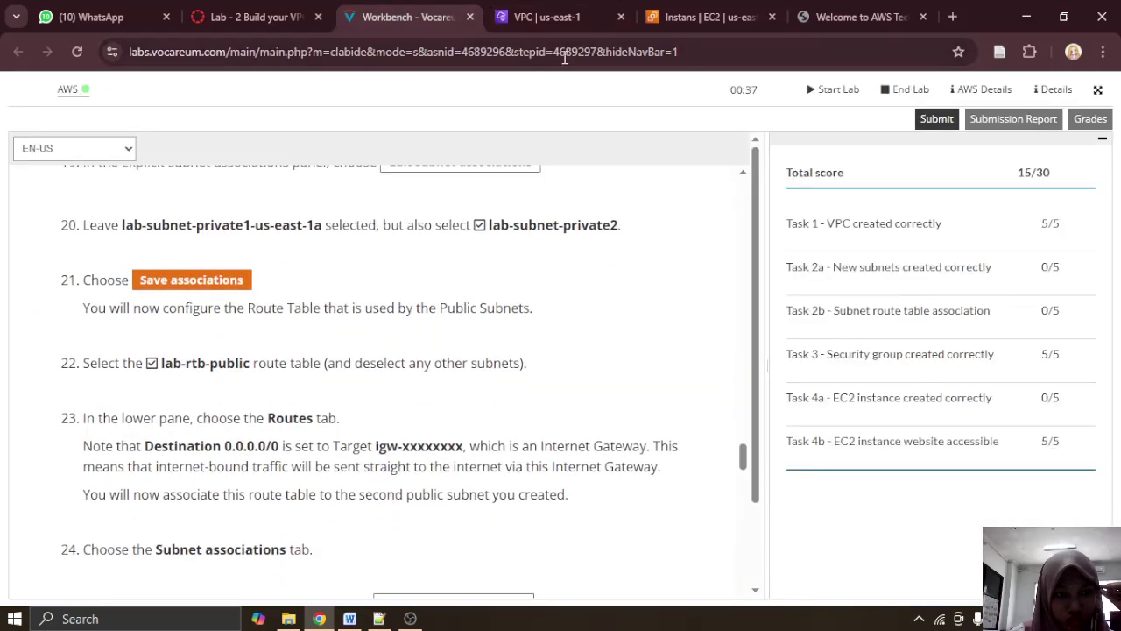
left_click(565, 7)
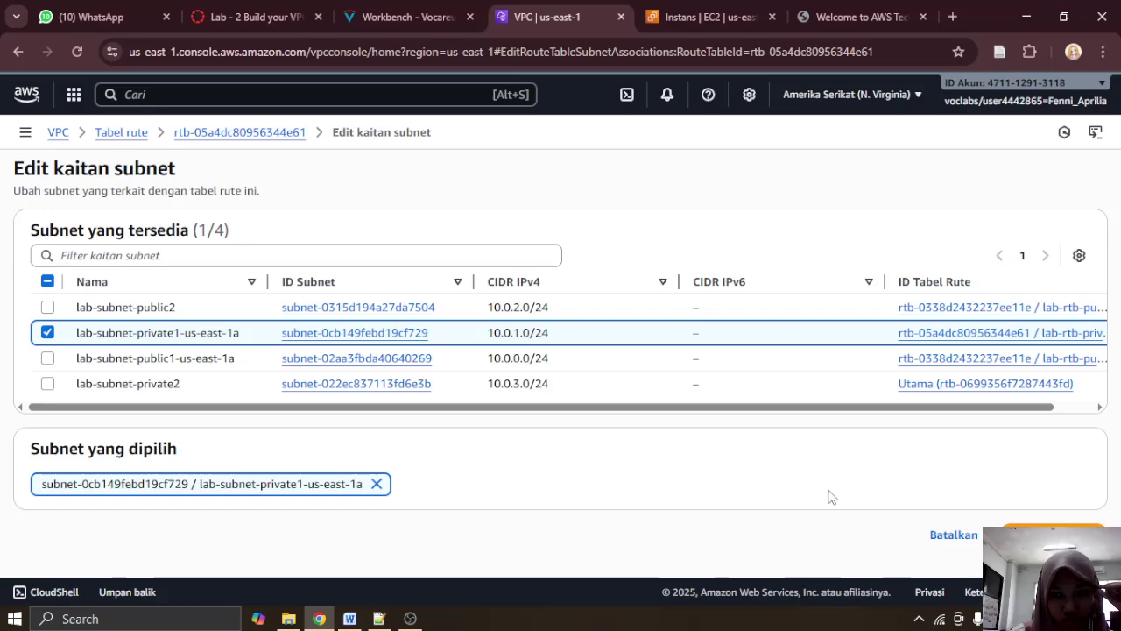
left_click(398, 10)
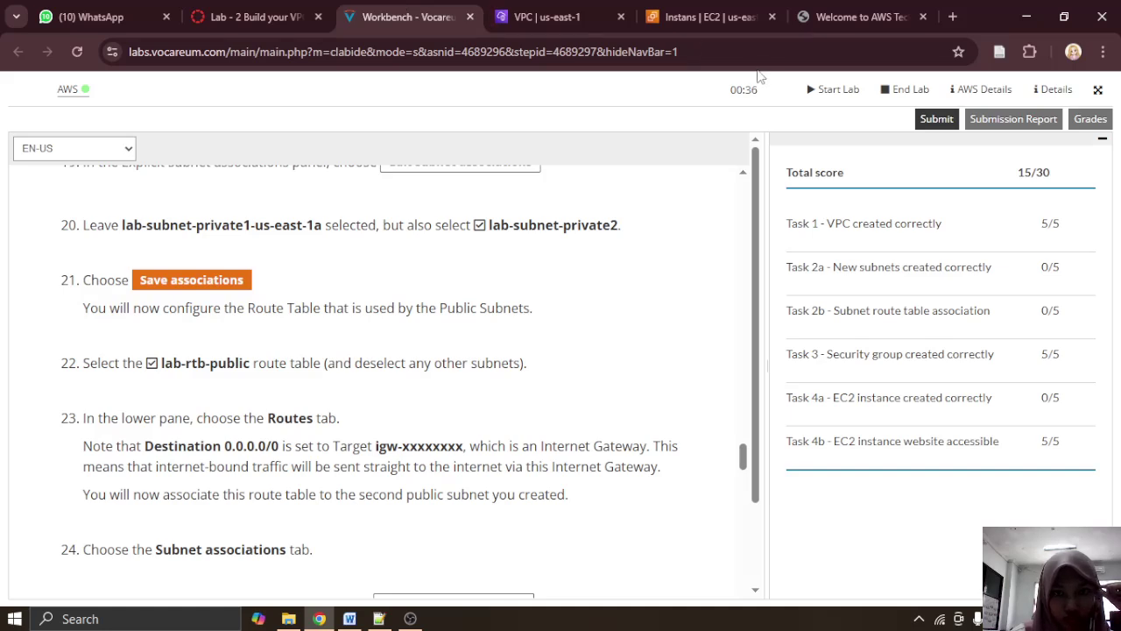
left_click(410, 619)
left_click(1101, 446)
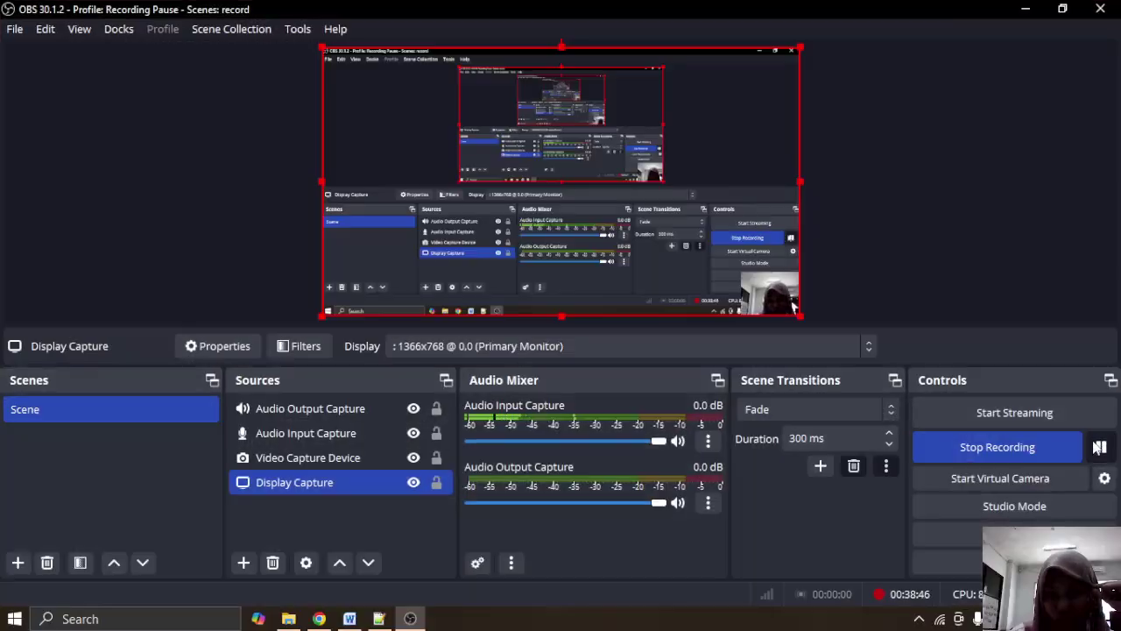
left_click(1024, 10)
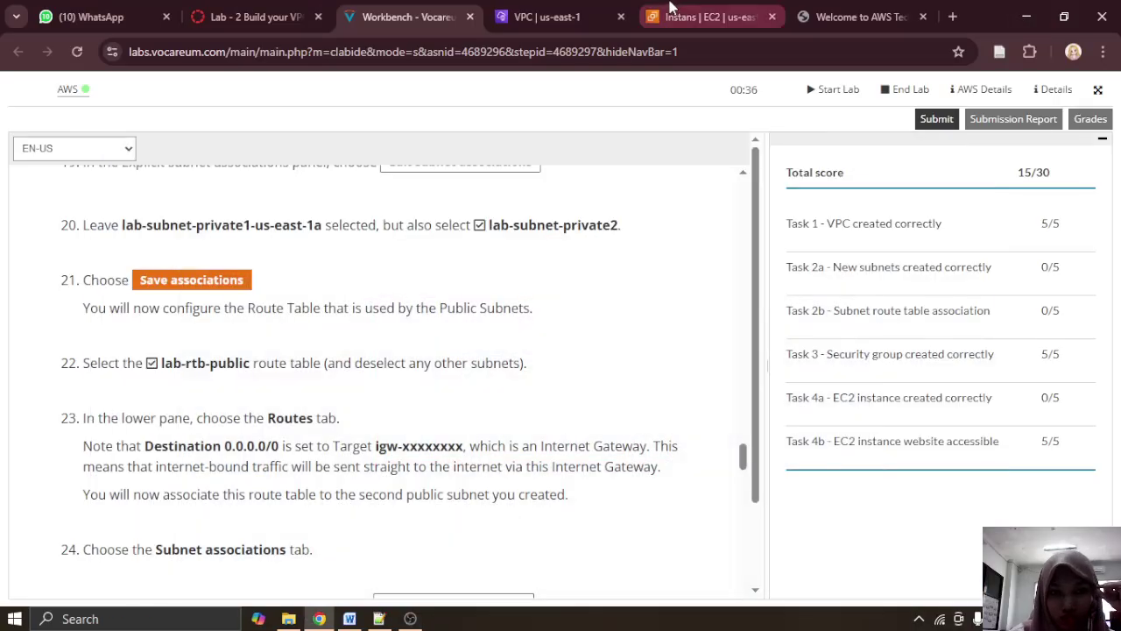
Step: Add lab-subnet-private2 to the route table's associations, keeping lab-subnet-private1-us-east-1a selected, and save the associations
left_click(723, 12)
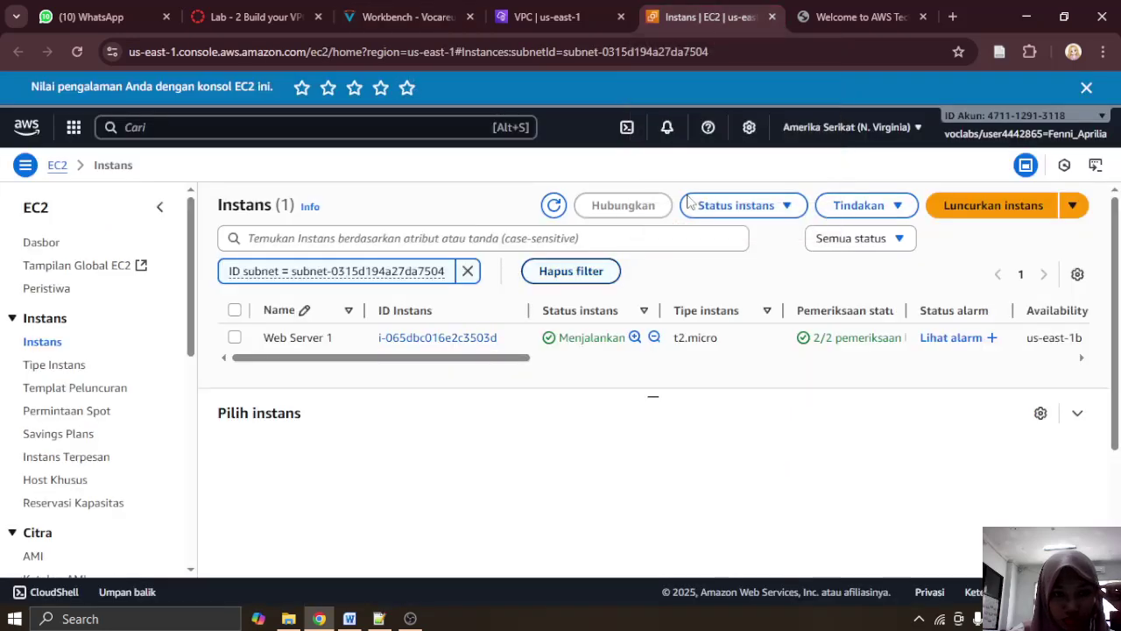
left_click(560, 9)
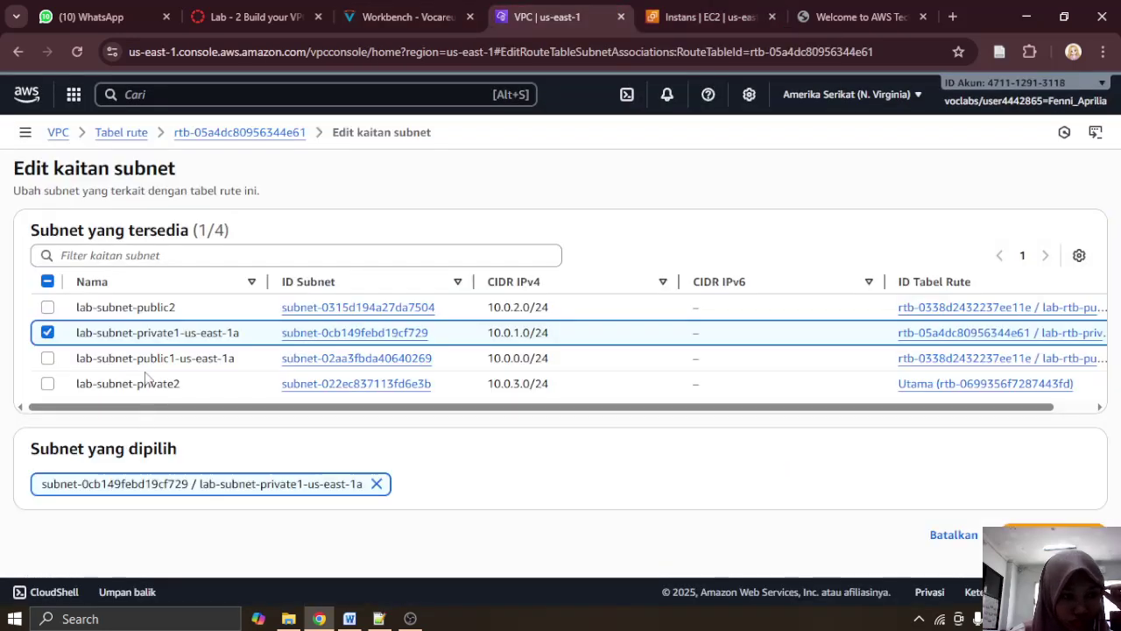
left_click(123, 391)
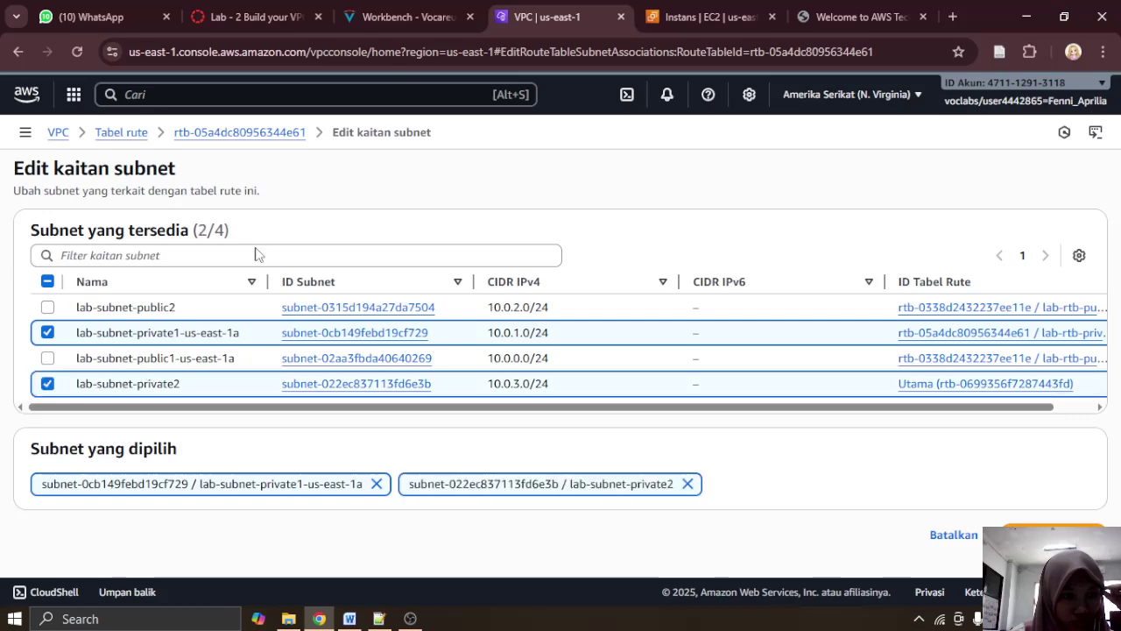
left_click(403, 9)
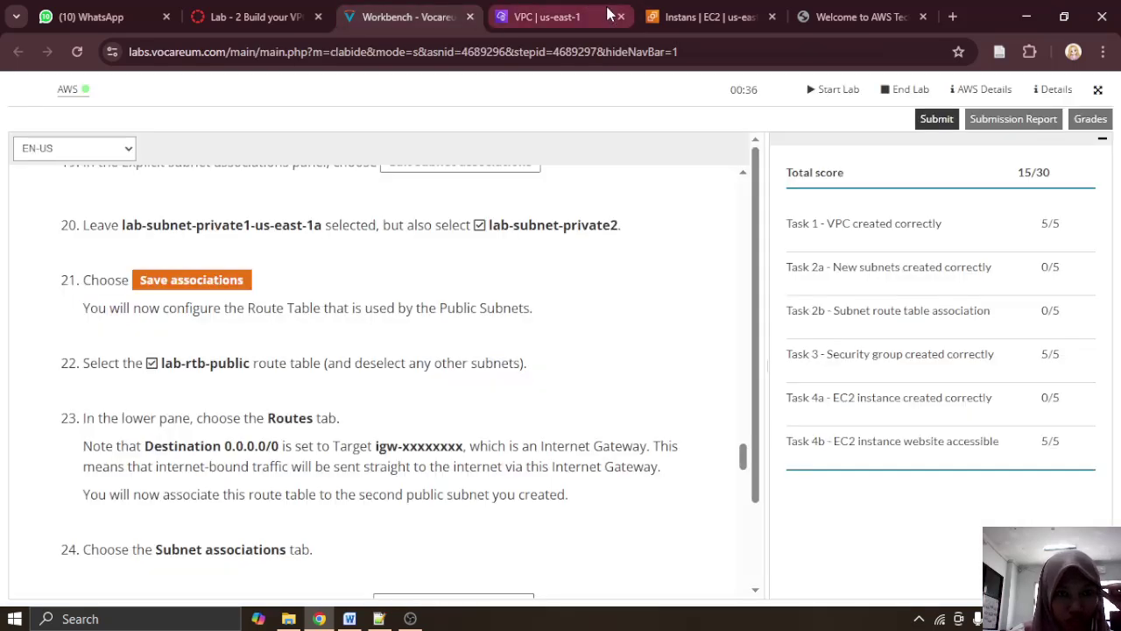
left_click(698, 17)
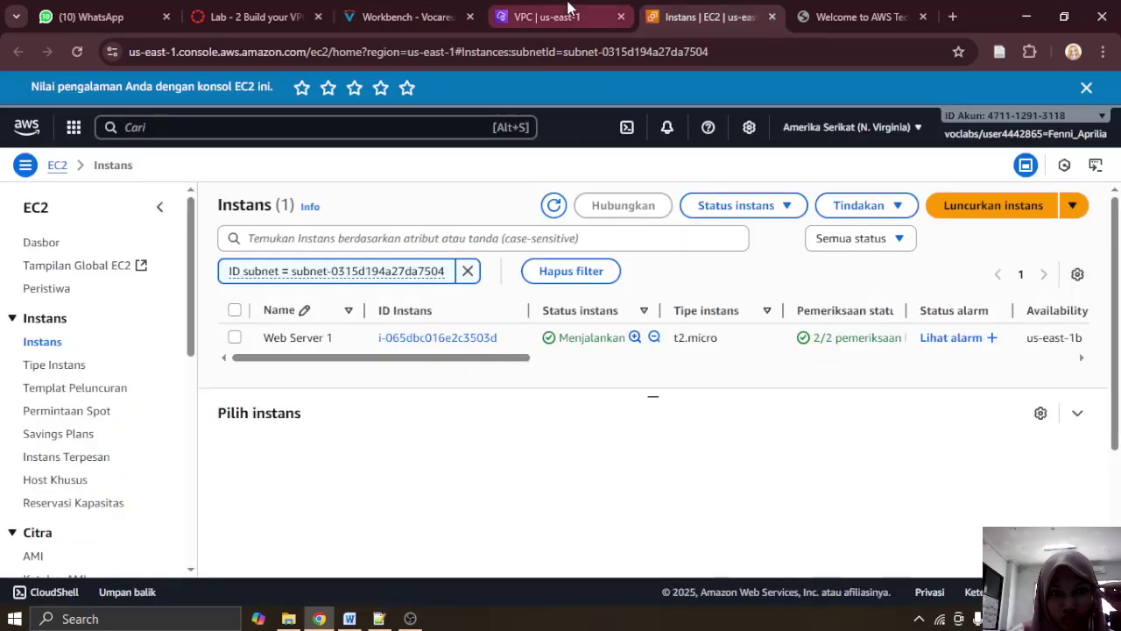
left_click(550, 17)
left_click(1054, 535)
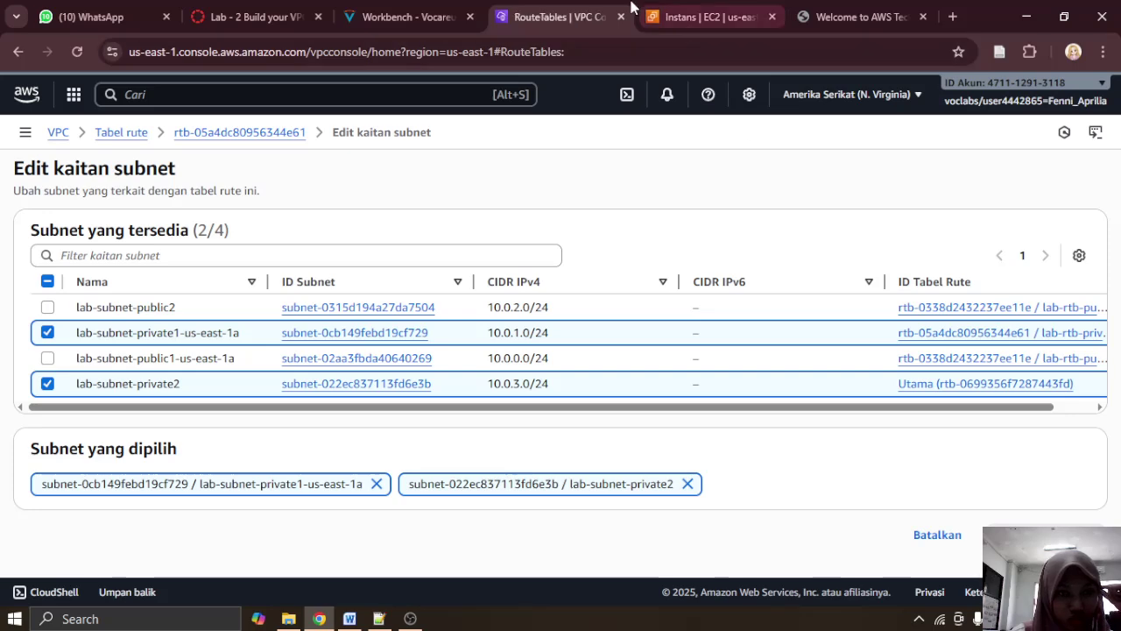
Step: Read steps 20 to 27 of the lab guide, close the EC2 Instances tab, and return to the VPC route tables
left_click(413, 16)
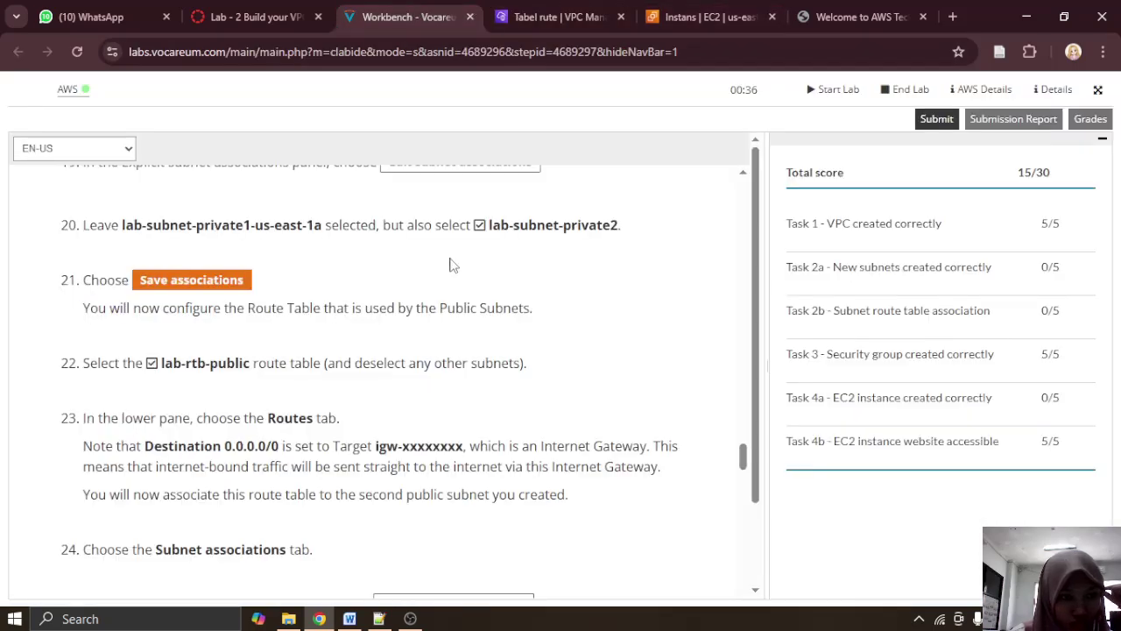
scroll(451, 265, "down", 3)
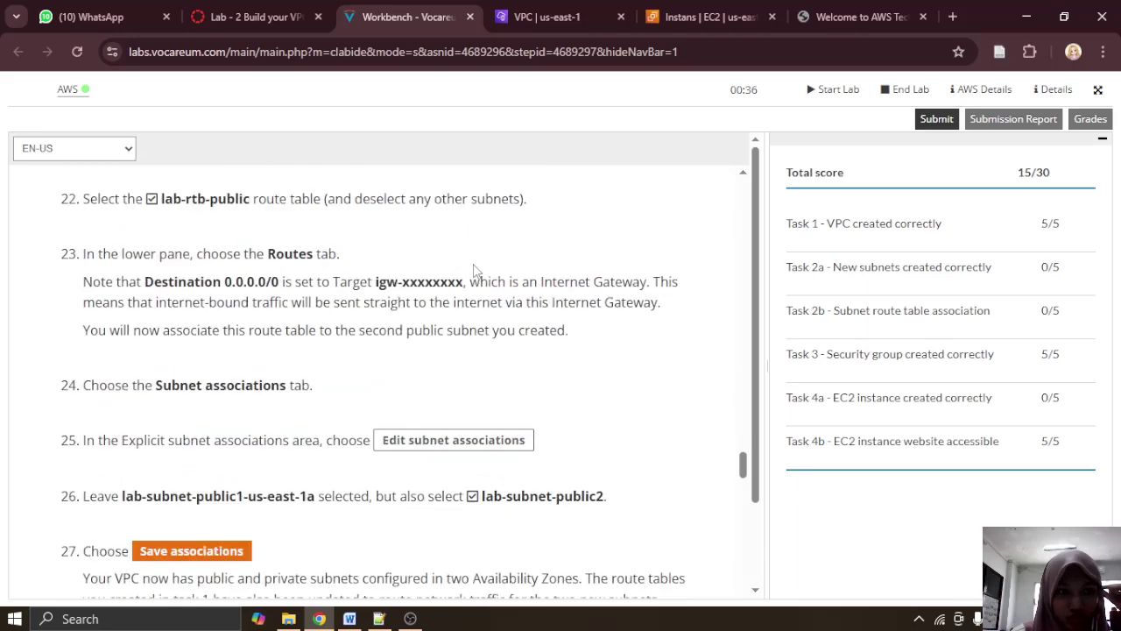
left_click(705, 17)
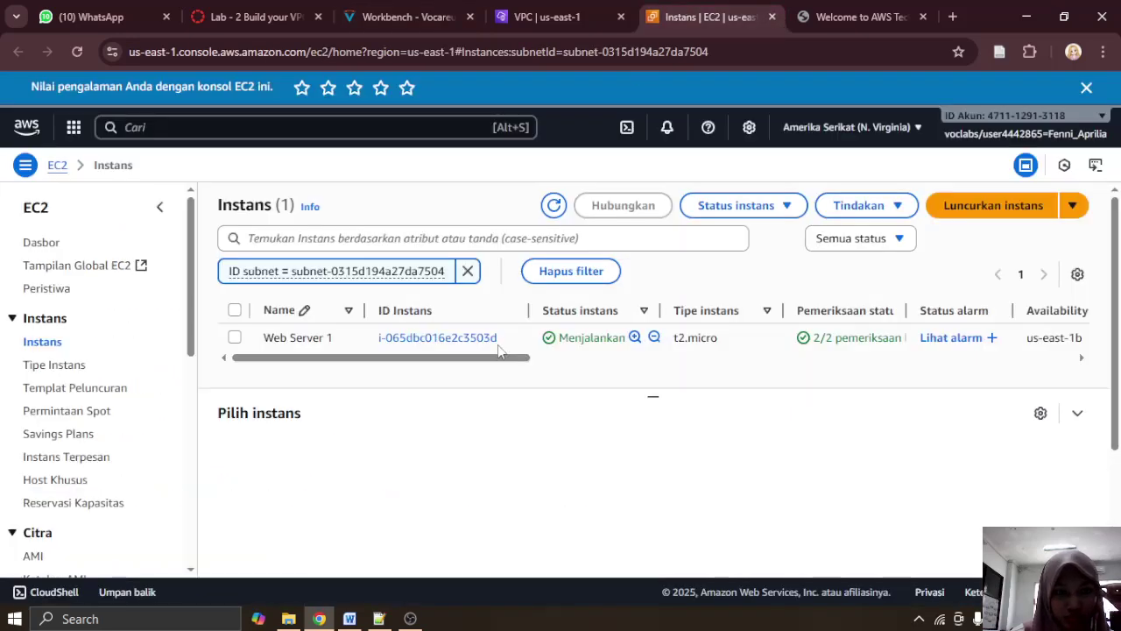
left_click(530, 11)
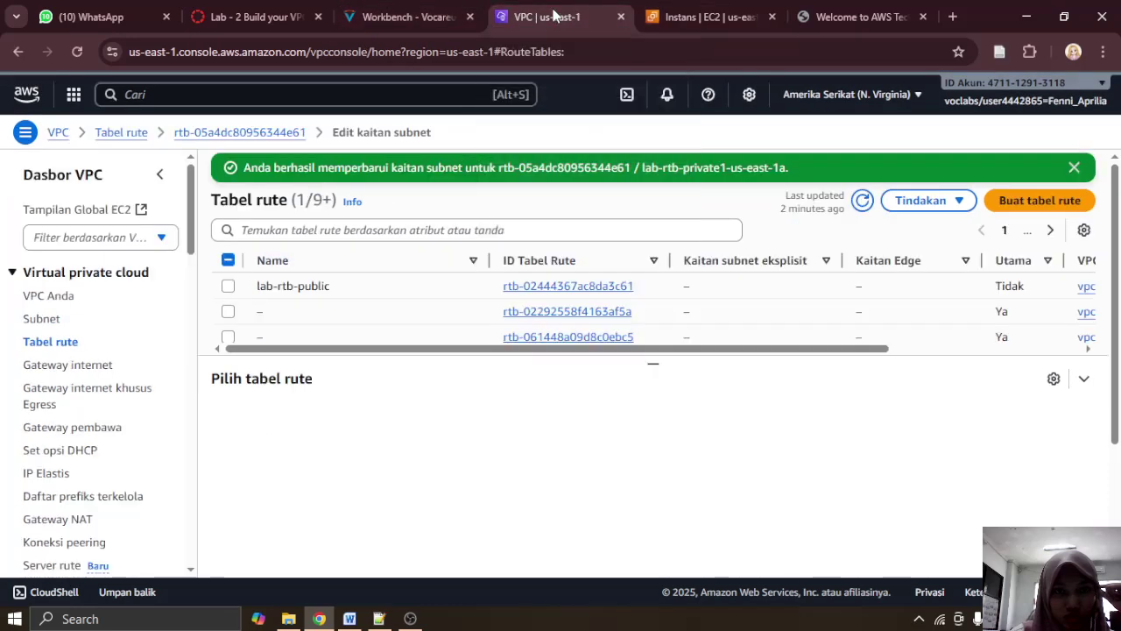
left_click(772, 18)
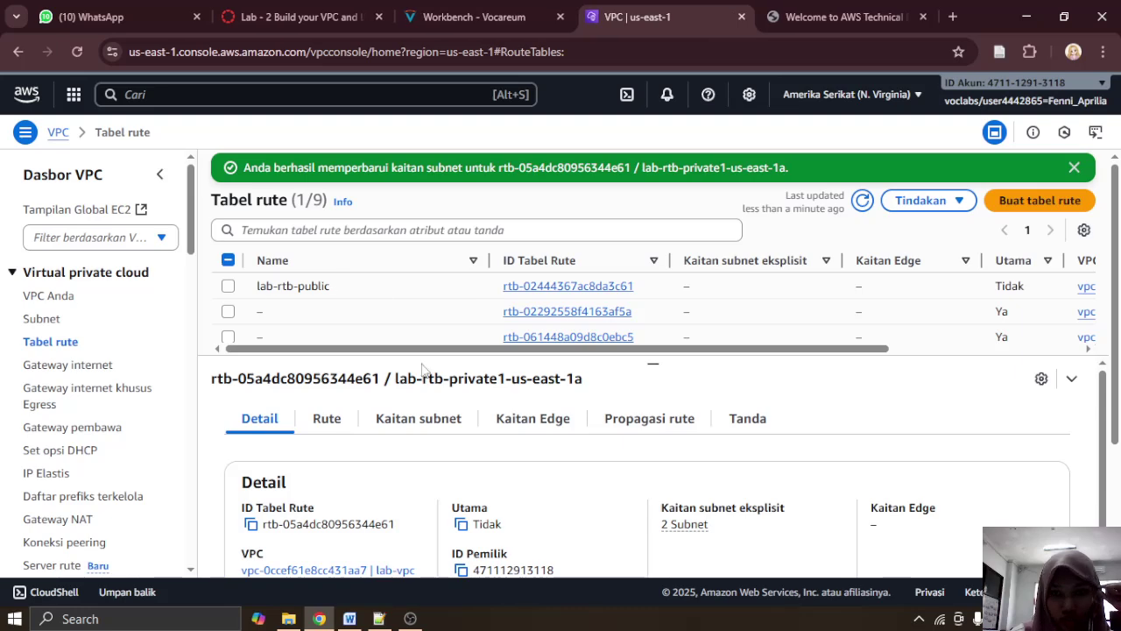
Step: Select the lab-rtb-public route table belonging to lab-vpc and deselect lab-rtb-private1-us-east-1a
left_click_drag(447, 348, 633, 395)
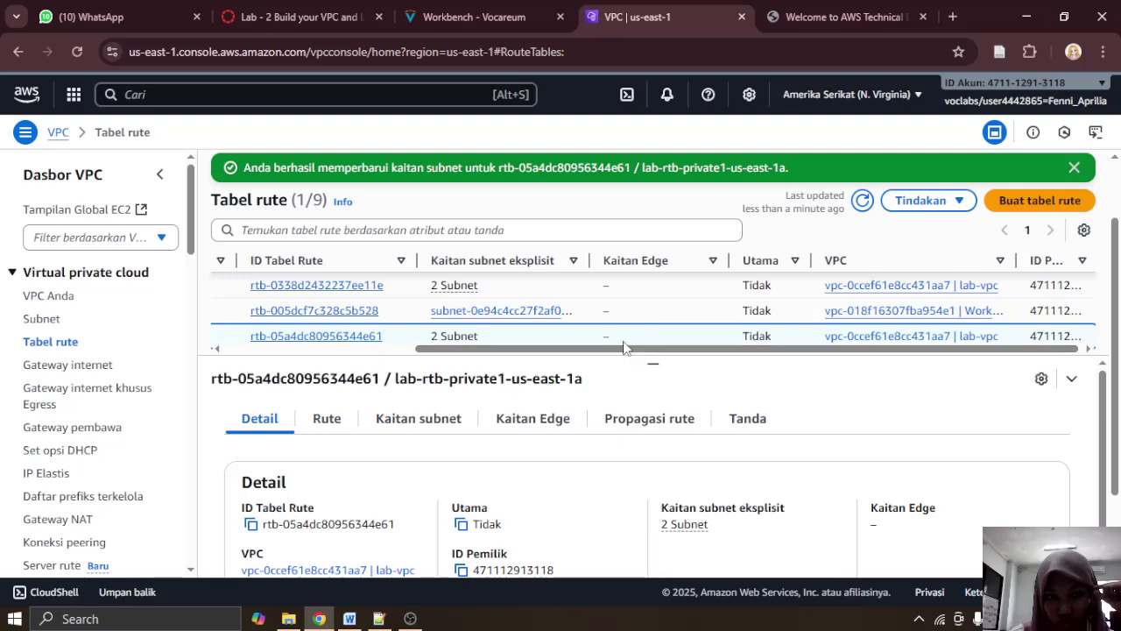
left_click_drag(622, 340, 464, 350)
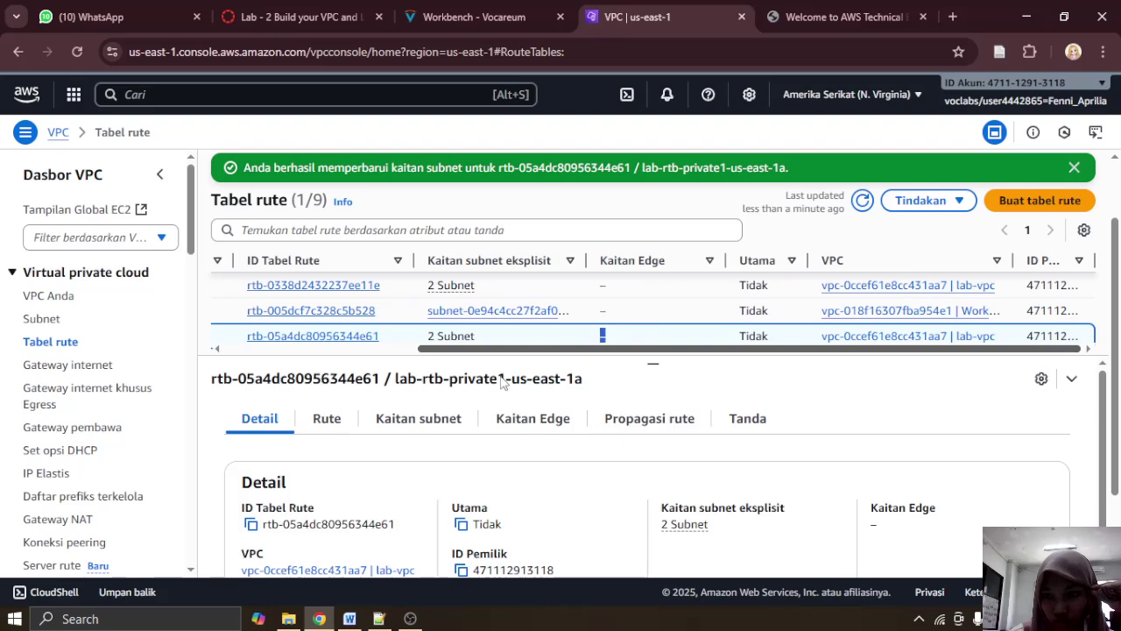
left_click_drag(502, 383, 242, 376)
left_click(228, 286)
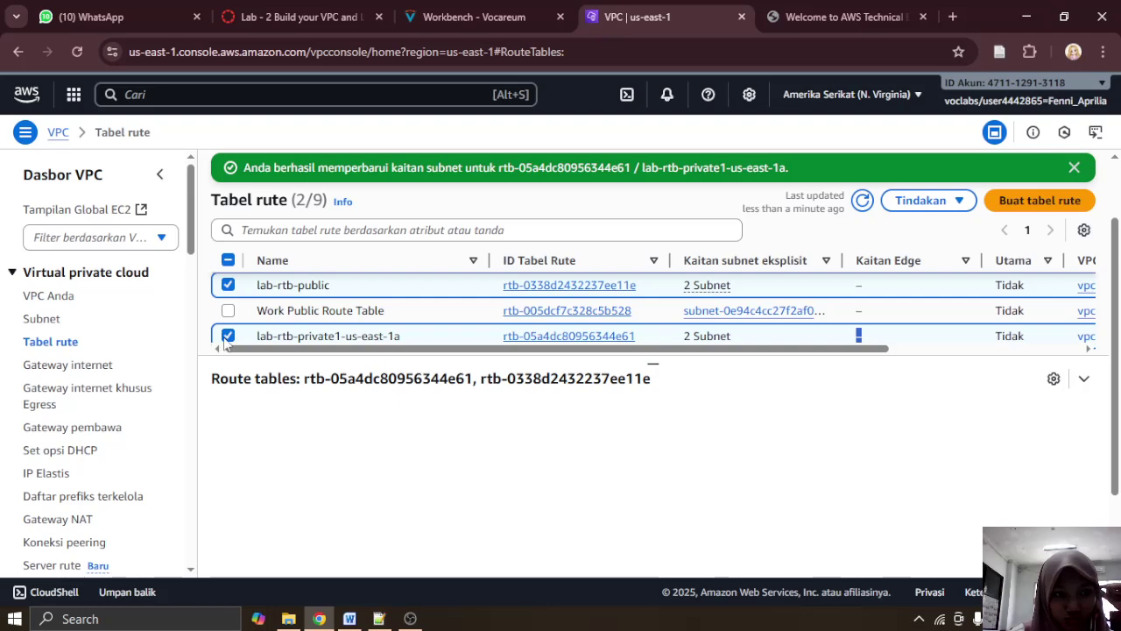
left_click(228, 335)
Step: Read steps 22 to 27 of the lab guide and show the routes of lab-rtb-public to check the 0.0.0.0/0 target
left_click(482, 17)
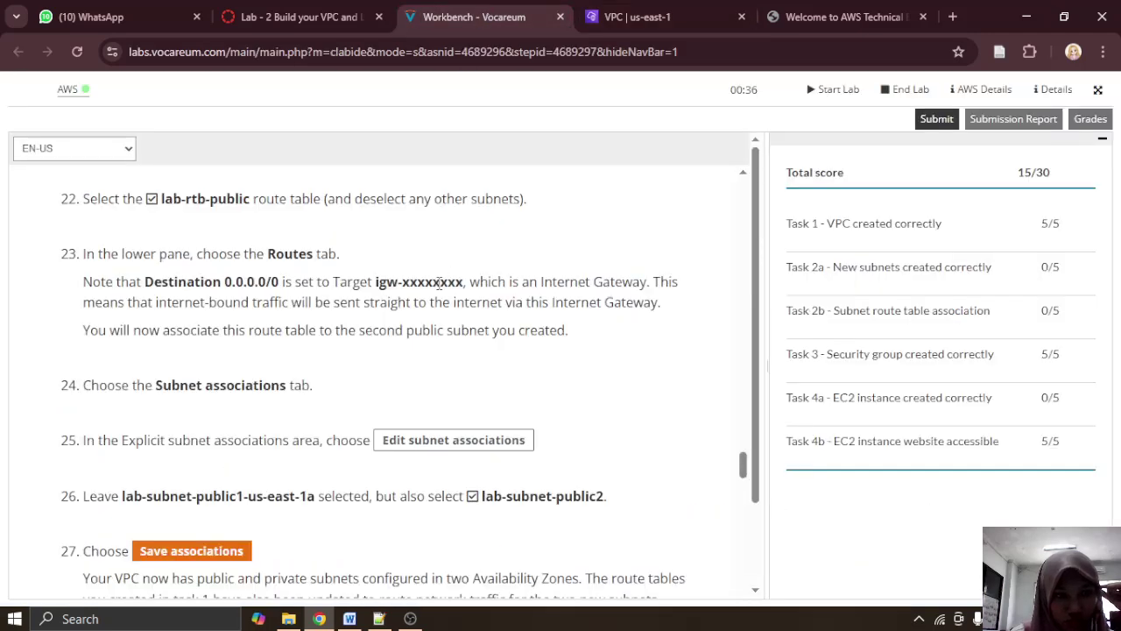
scroll(441, 311, "down", 1)
scroll(441, 312, "up", 1)
scroll(440, 305, "down", 1)
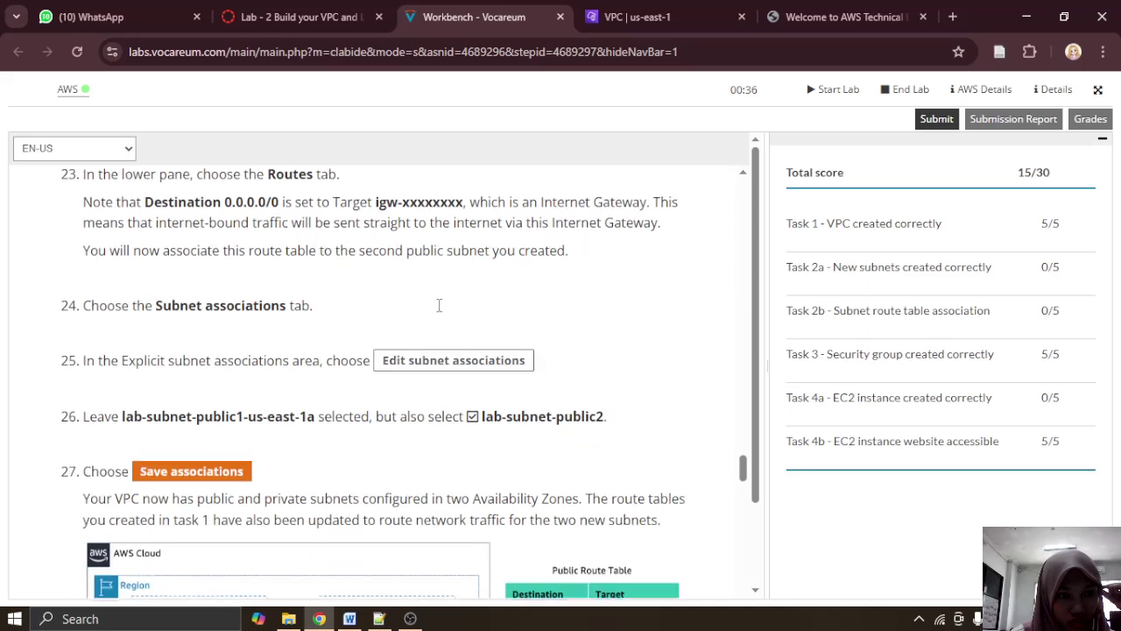
left_click(648, 16)
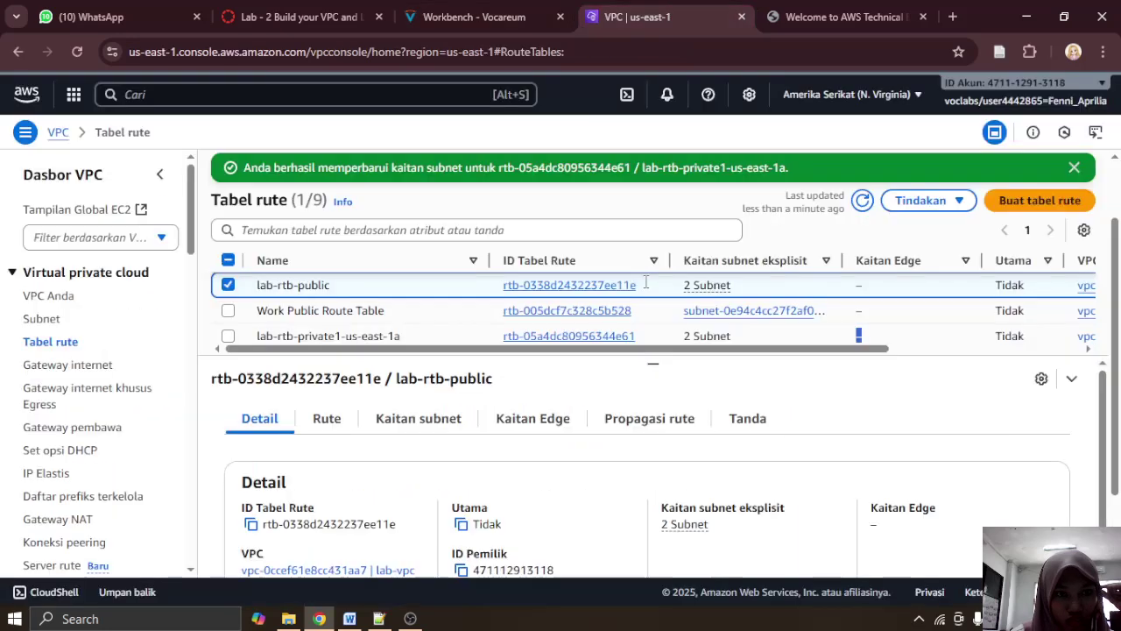
left_click(332, 421)
scroll(621, 403, "down", 1)
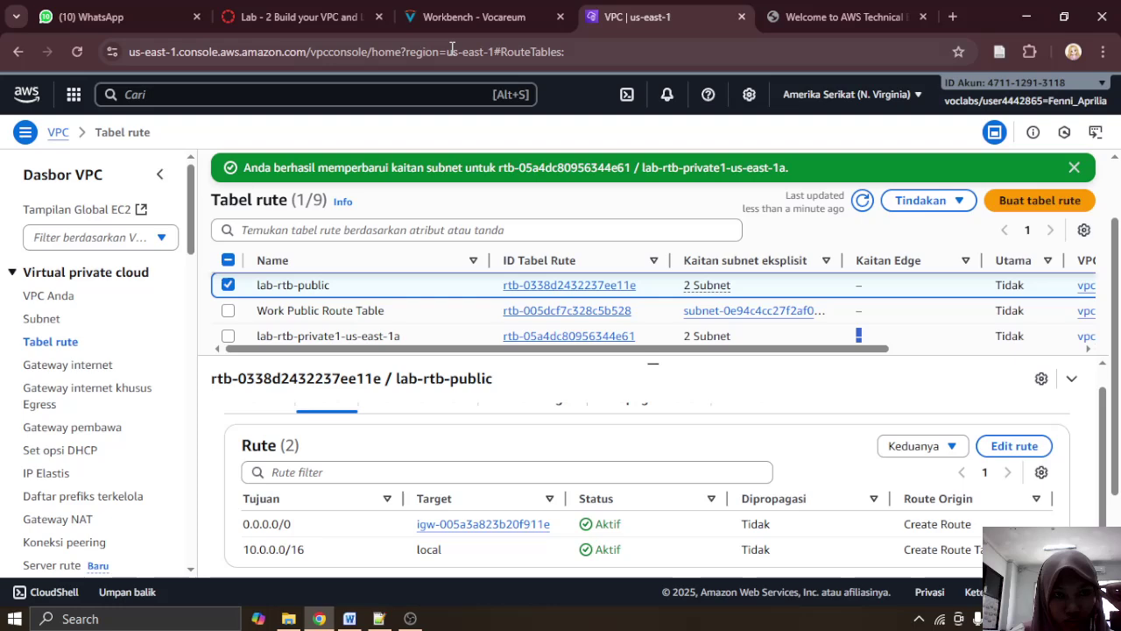
Step: Recheck step 23 of the lab guide, show lab-rtb-public's explicit subnet associations, and open their editor
left_click(451, 9)
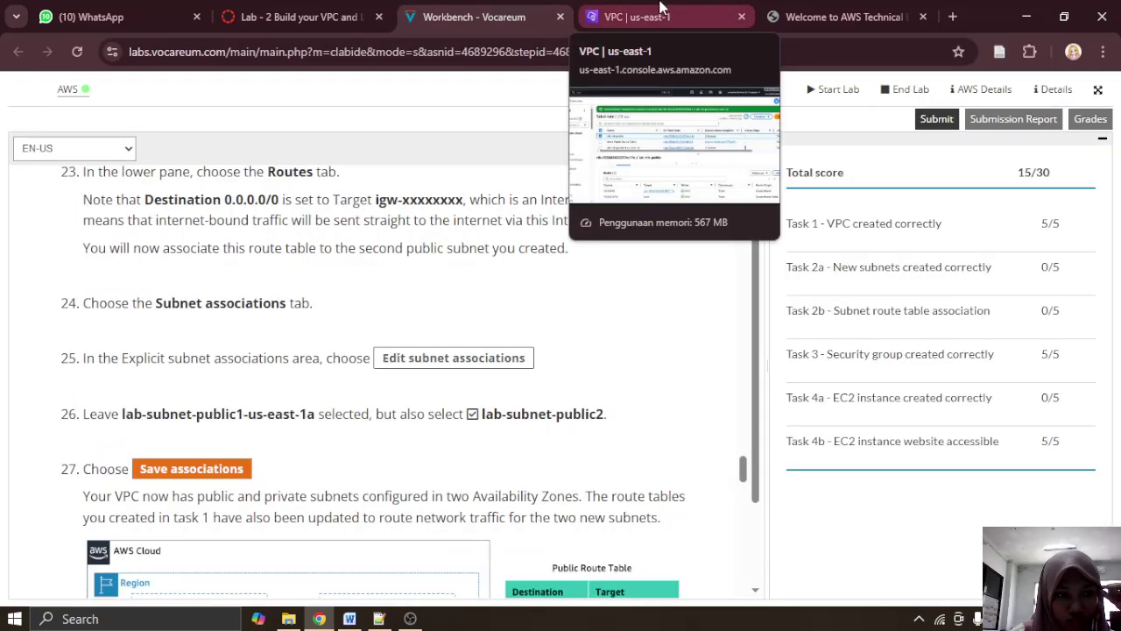
left_click(661, 9)
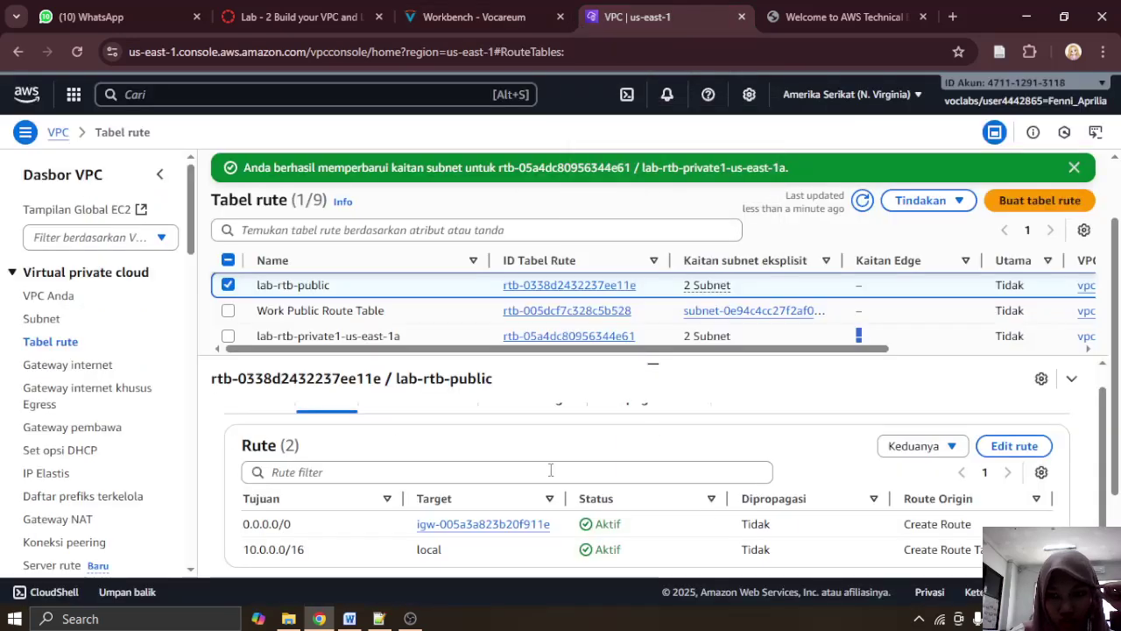
scroll(490, 464, "up", 1)
left_click(419, 417)
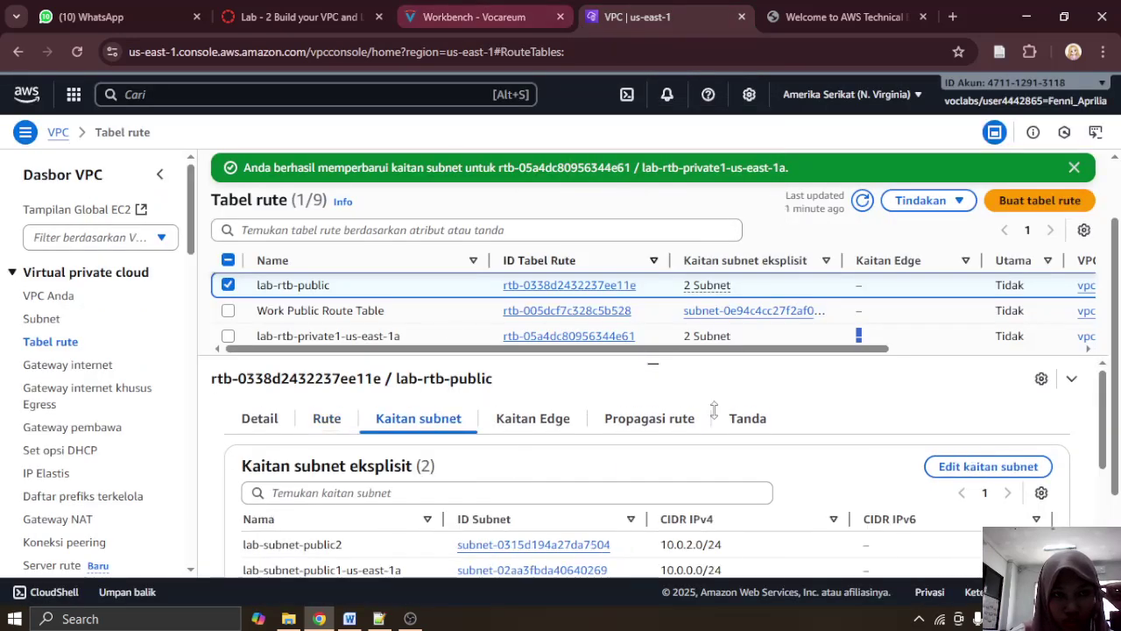
left_click(988, 466)
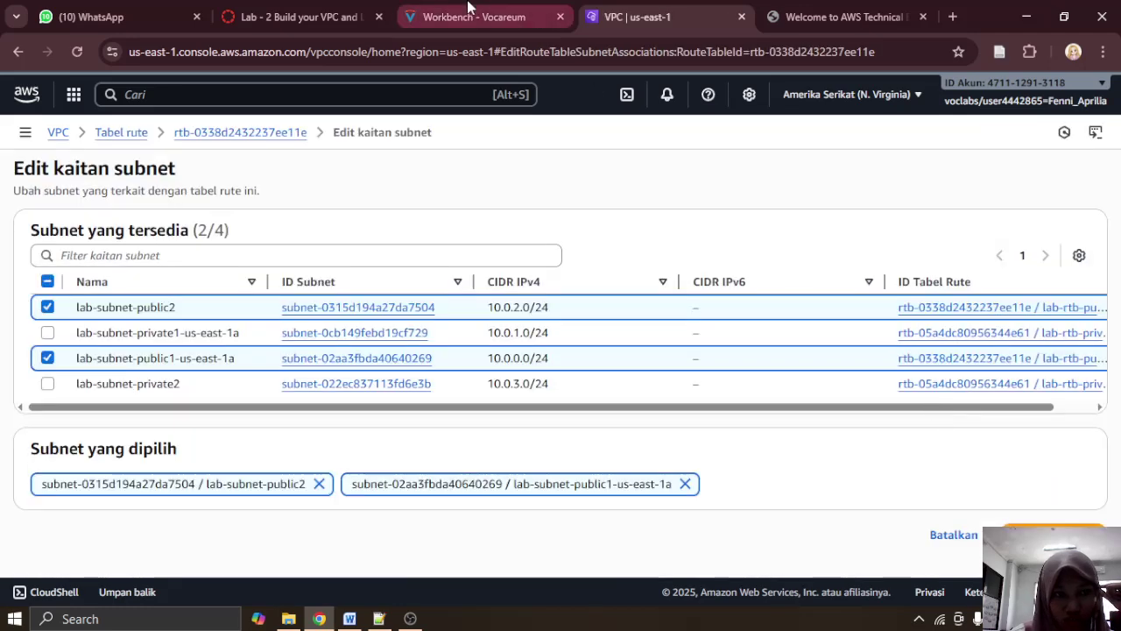
Step: Check steps 24 to 27 of the lab guide and try to save lab-rtb-public's associations with lab-subnet-public1-us-east-1a and lab-subnet-public2 selected
left_click(469, 7)
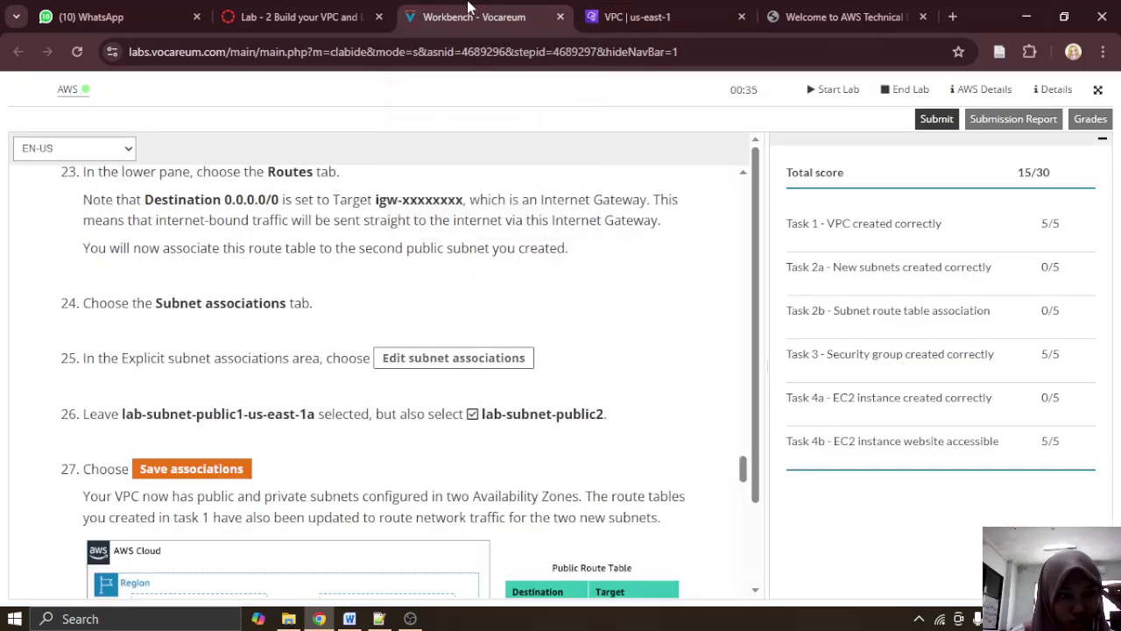
scroll(414, 353, "down", 1)
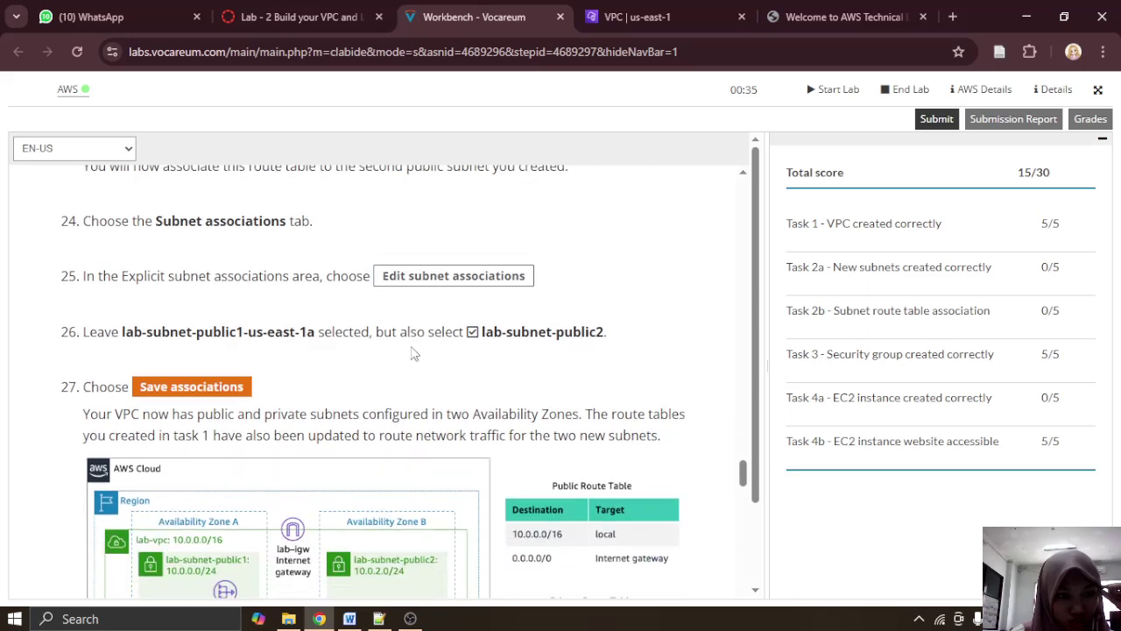
left_click(641, 9)
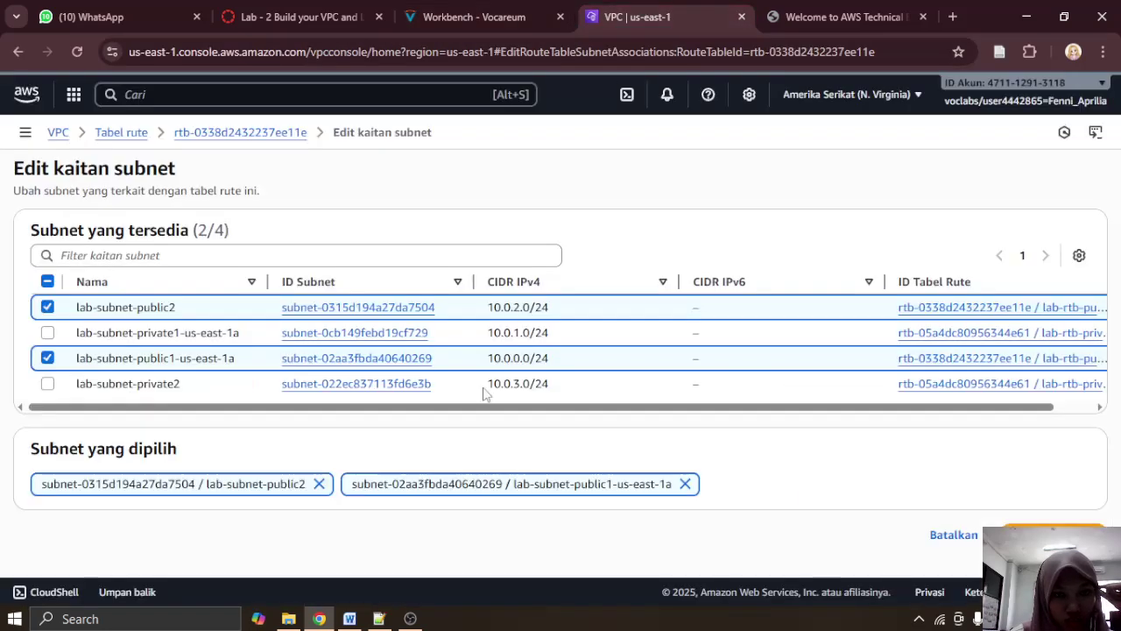
left_click_drag(452, 410, 528, 420)
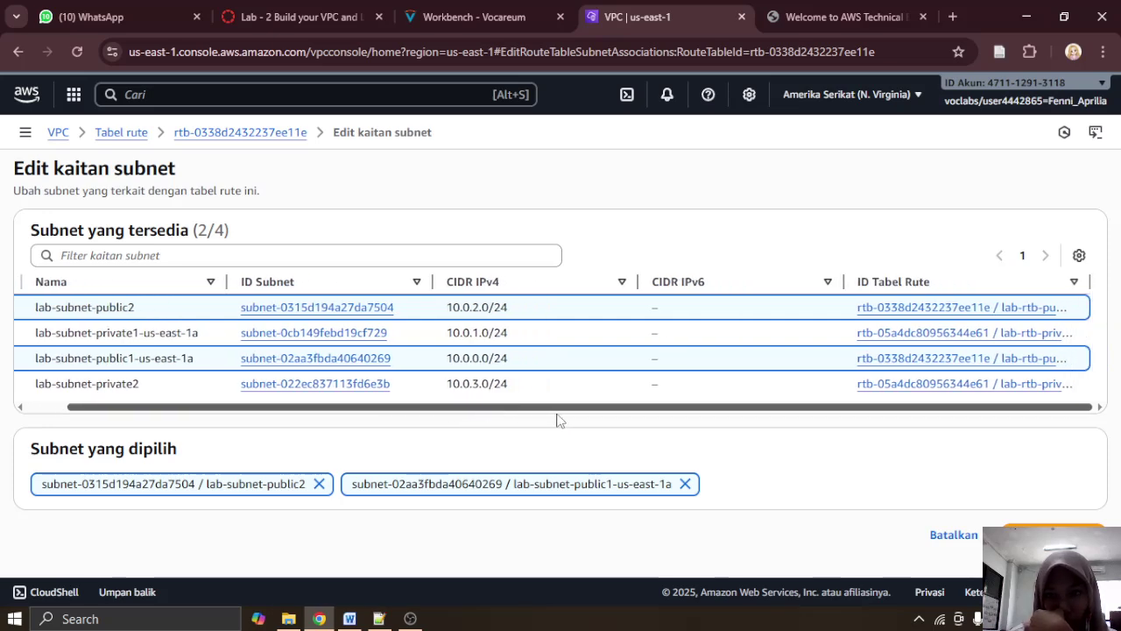
scroll(465, 423, "left", 2)
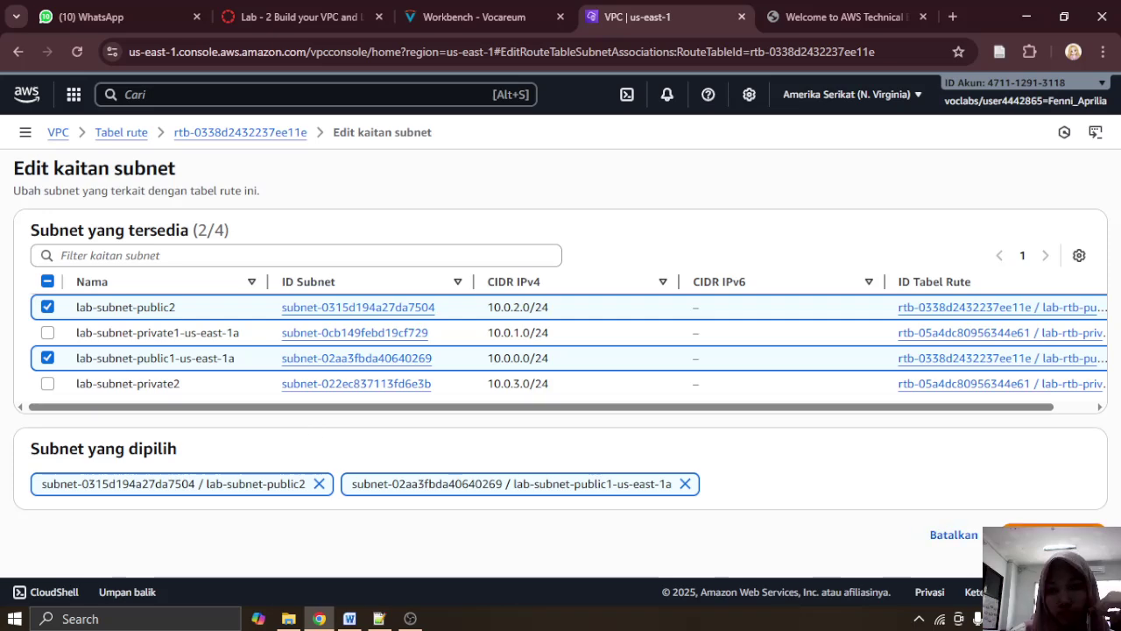
left_click(1053, 534)
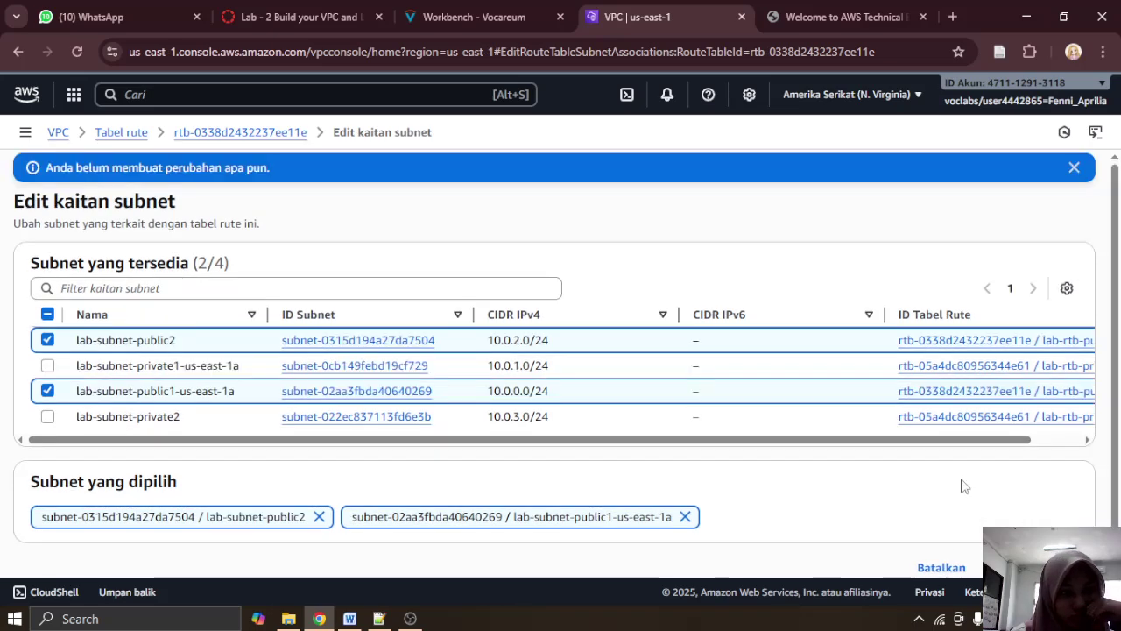
Step: Compare the selected subnets with steps 25 to 27 and the VPC diagram in the lab guide, and cancel the association editing
scroll(560, 372, "down", 1)
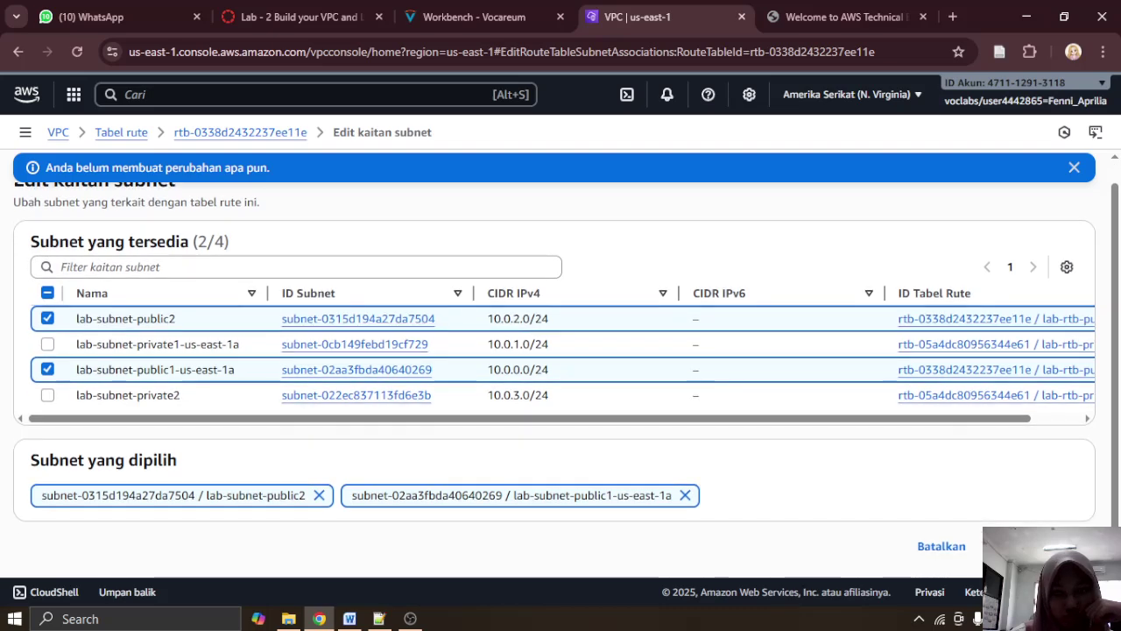
scroll(565, 368, "up", 1)
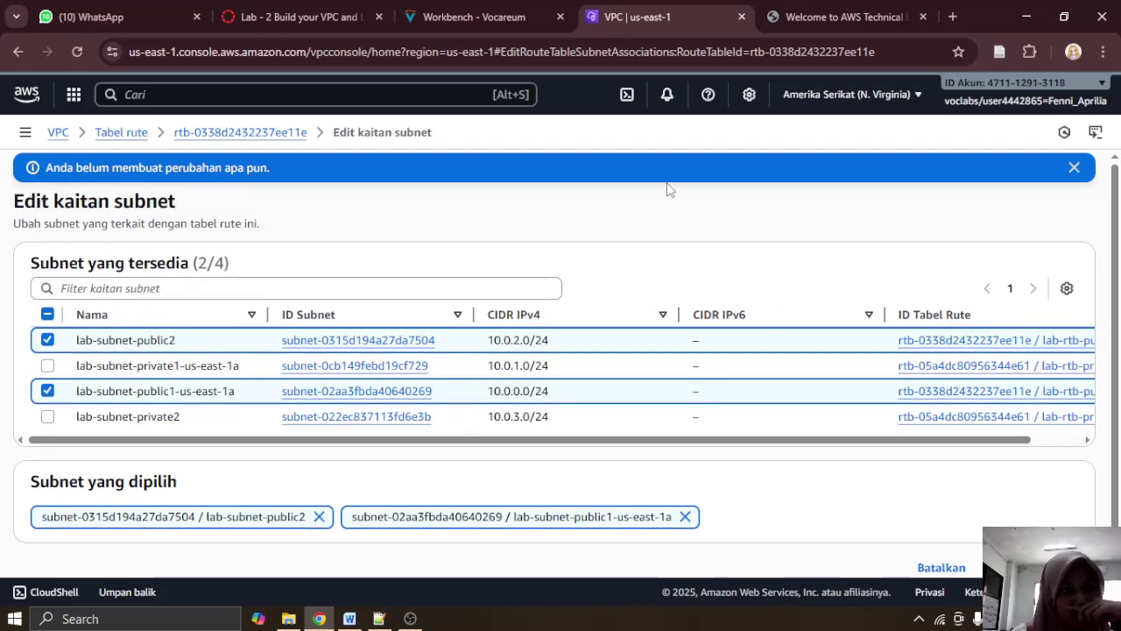
left_click(473, 15)
scroll(489, 251, "down", 1)
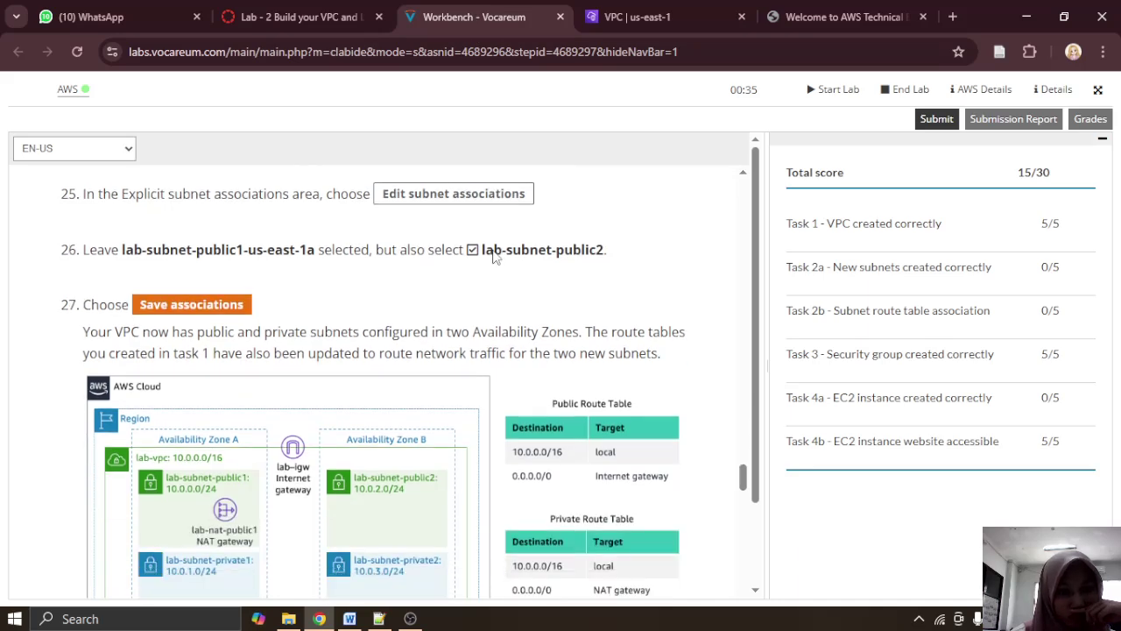
scroll(493, 251, "down", 5)
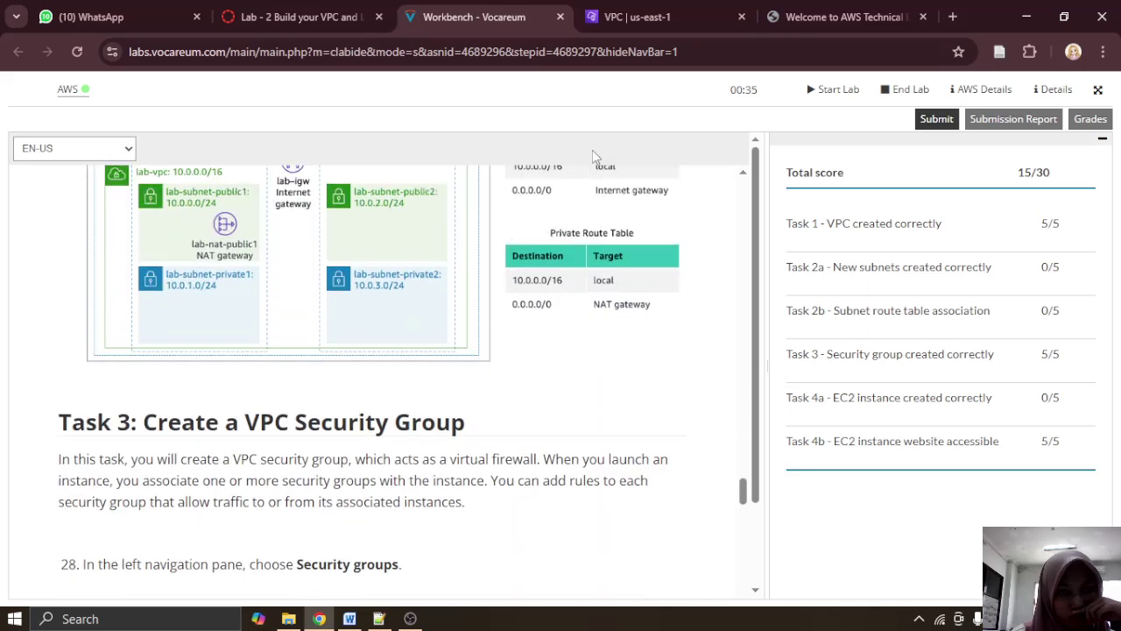
left_click(637, 10)
scroll(875, 473, "down", 1)
left_click(941, 543)
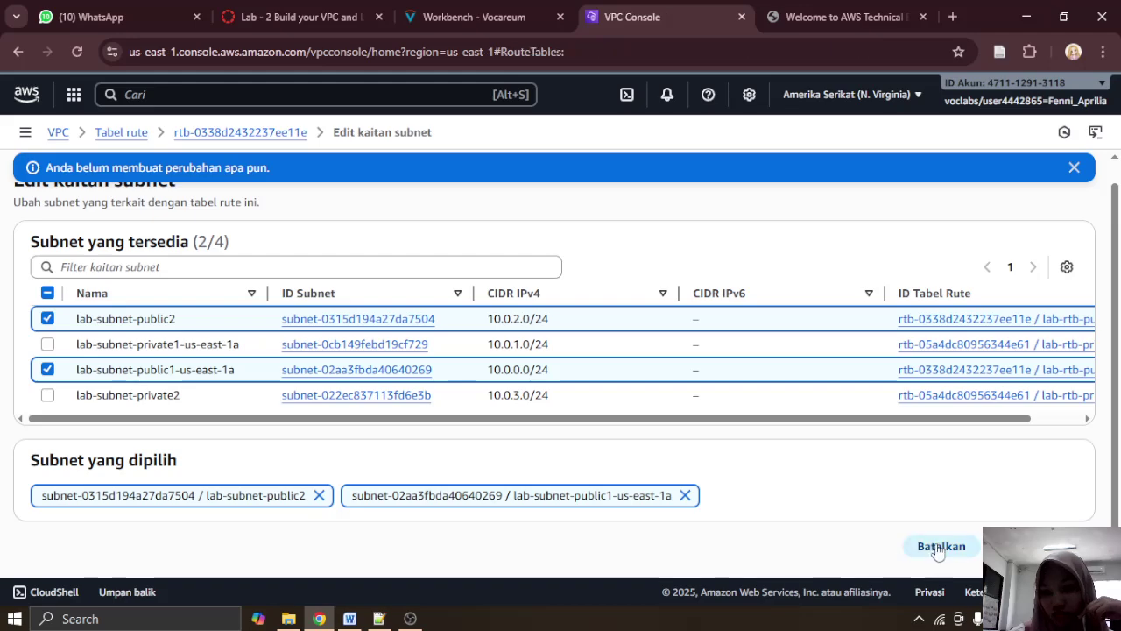
Step: Read the lab guide's Task 3 security group and Task 4 web server instructions, steps 28 to 47, and return to the route tables
left_click(473, 16)
scroll(471, 277, "down", 3)
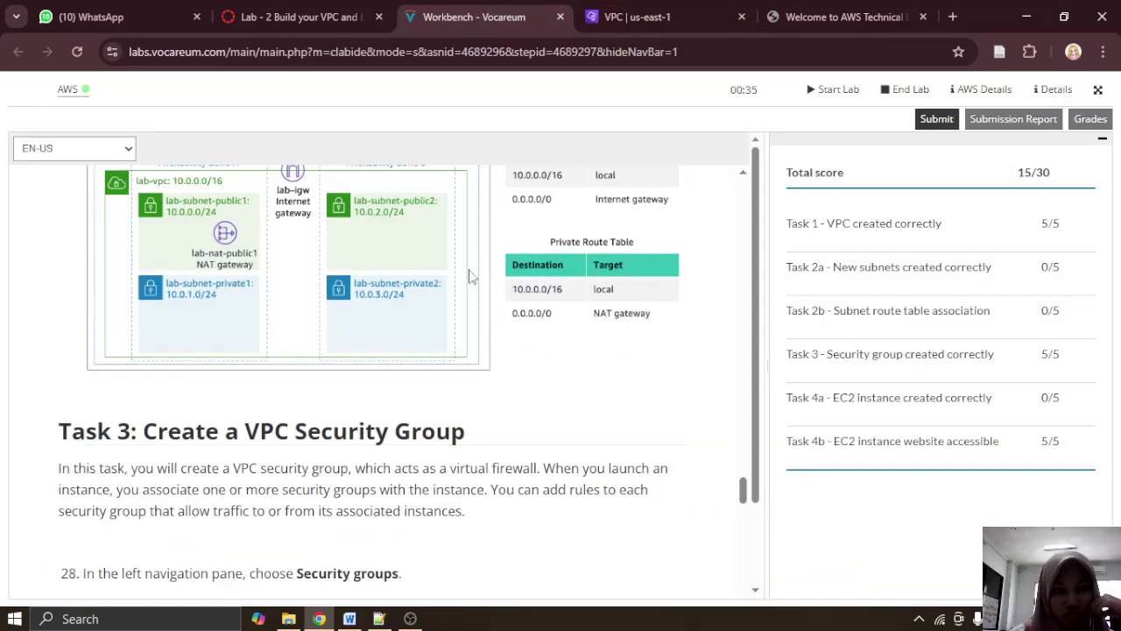
scroll(610, 332, "down", 3)
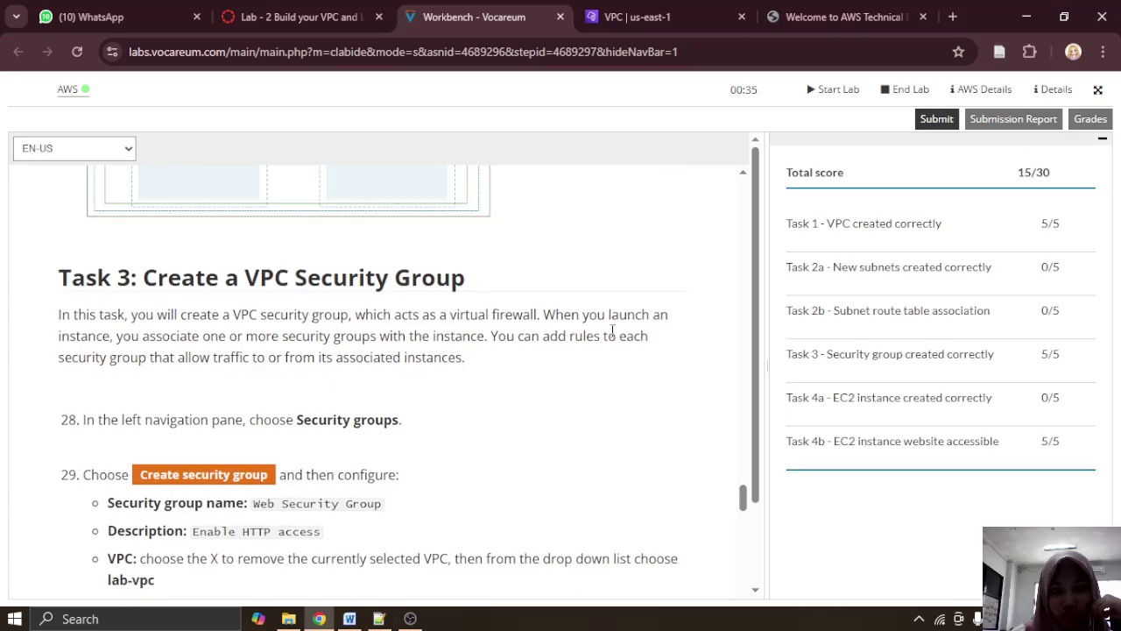
scroll(613, 337, "up", 2)
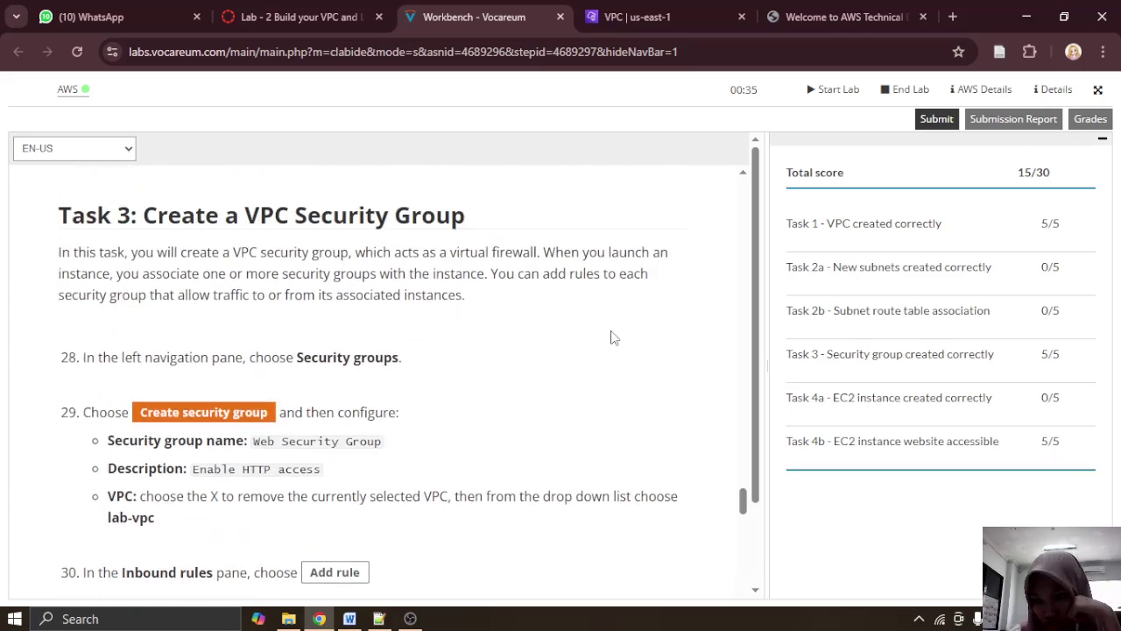
scroll(611, 337, "down", 15)
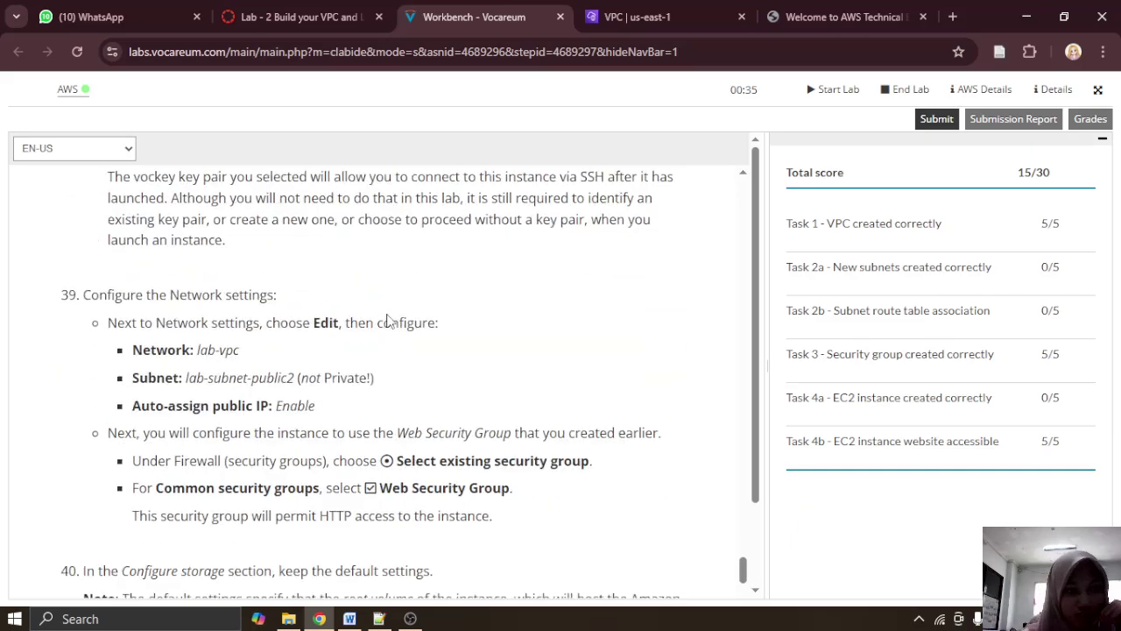
scroll(388, 320, "down", 14)
scroll(388, 321, "up", 4)
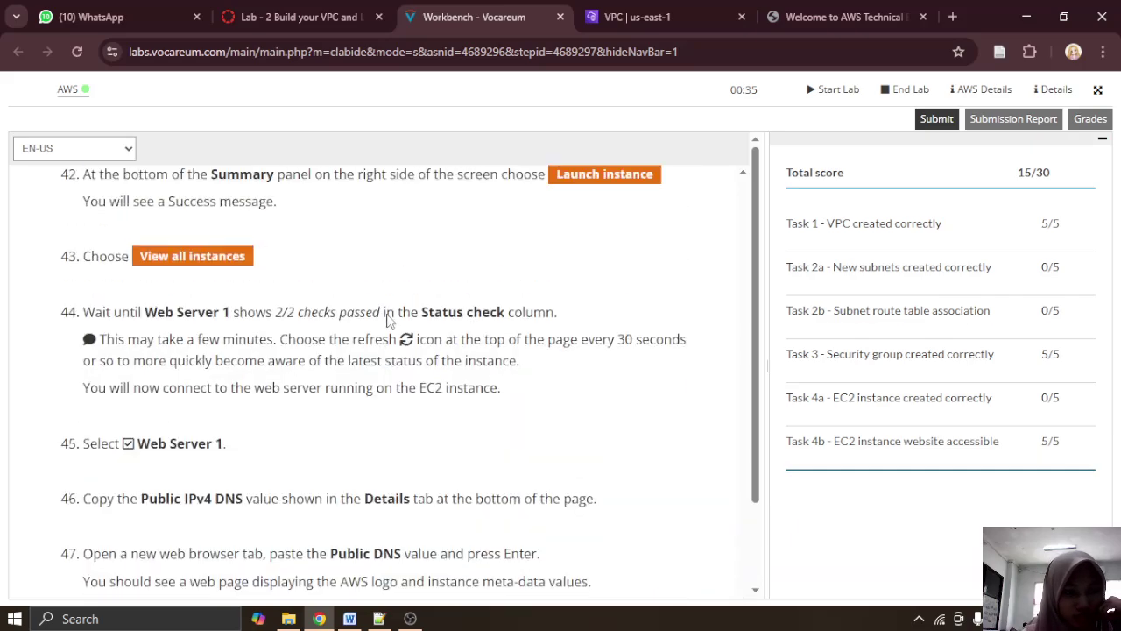
scroll(388, 321, "up", 15)
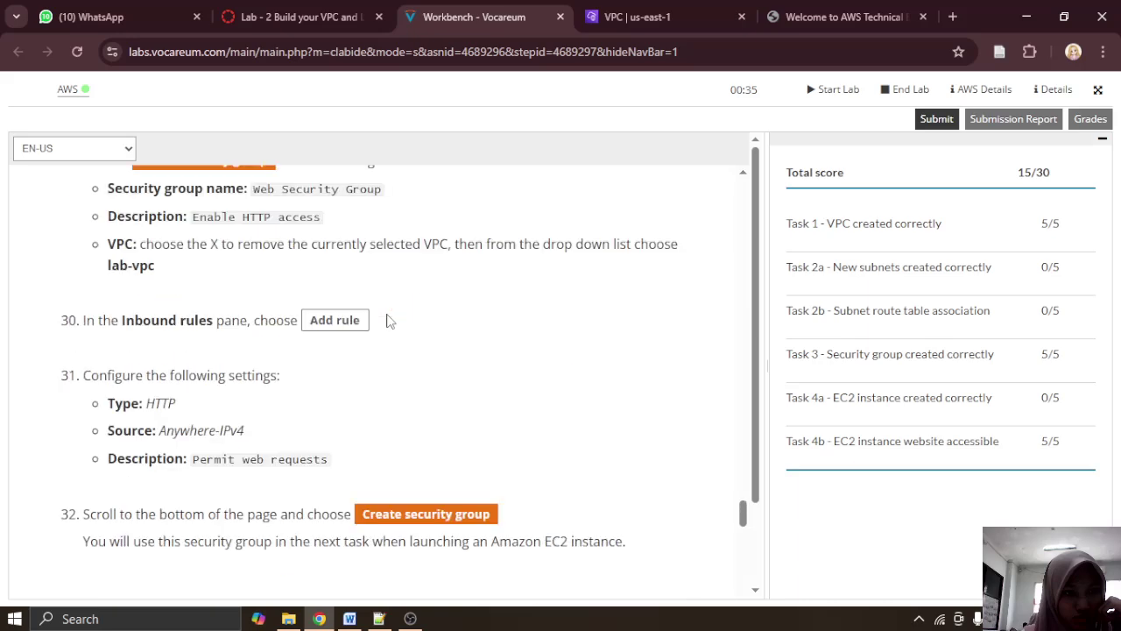
scroll(389, 321, "down", 4)
scroll(388, 321, "down", 1)
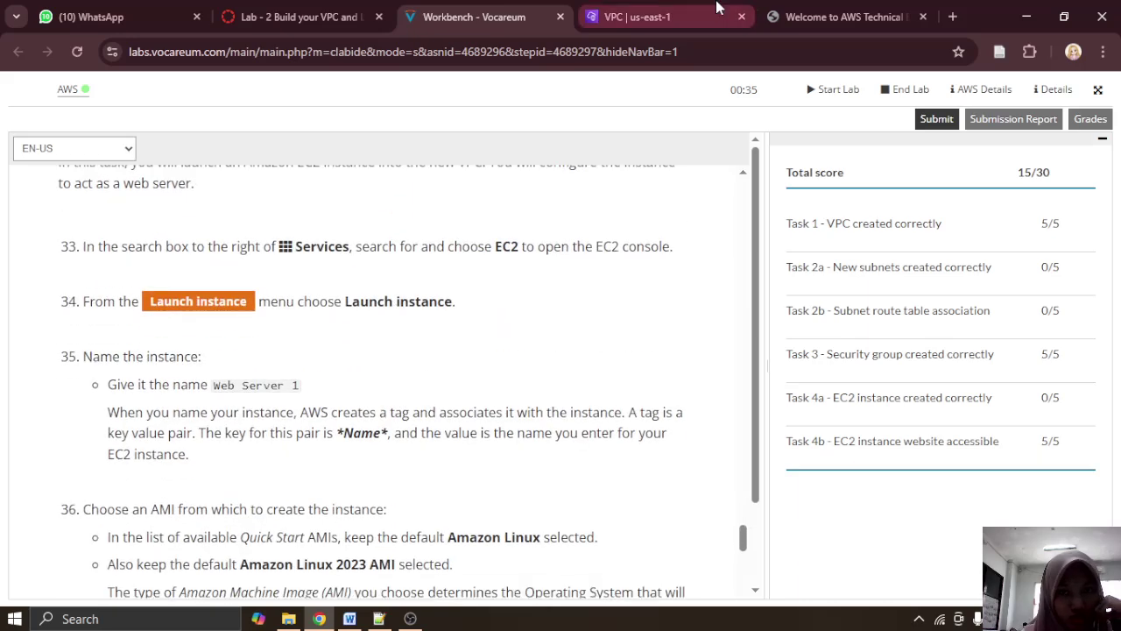
left_click(677, 14)
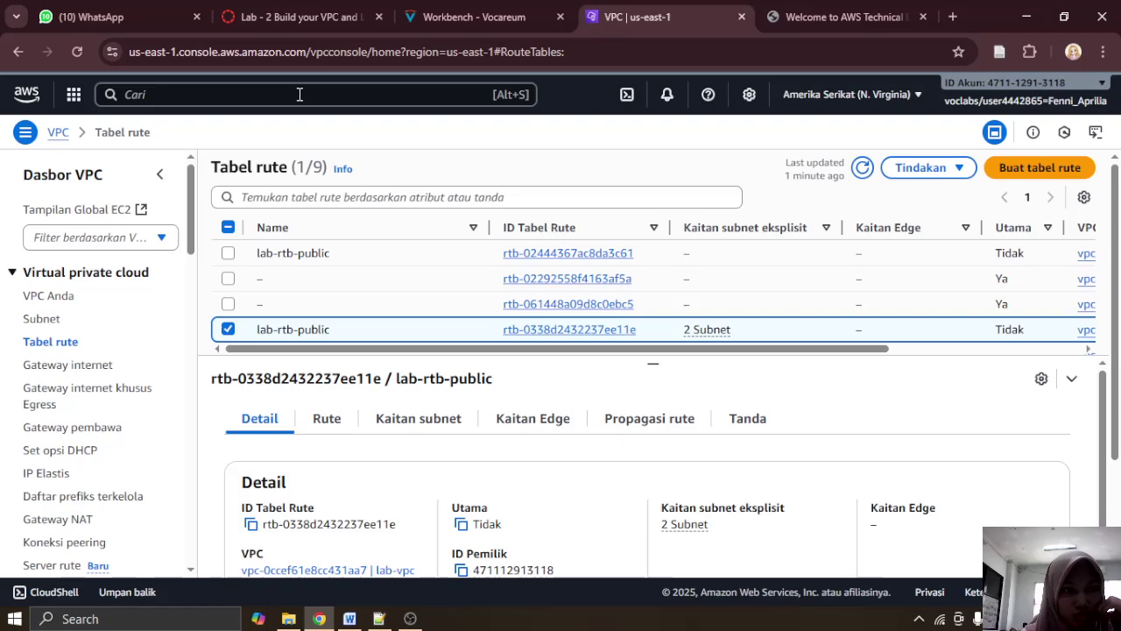
Step: Search the AWS services for "ec" and open the EC2 console
scroll(726, 328, "down", 5)
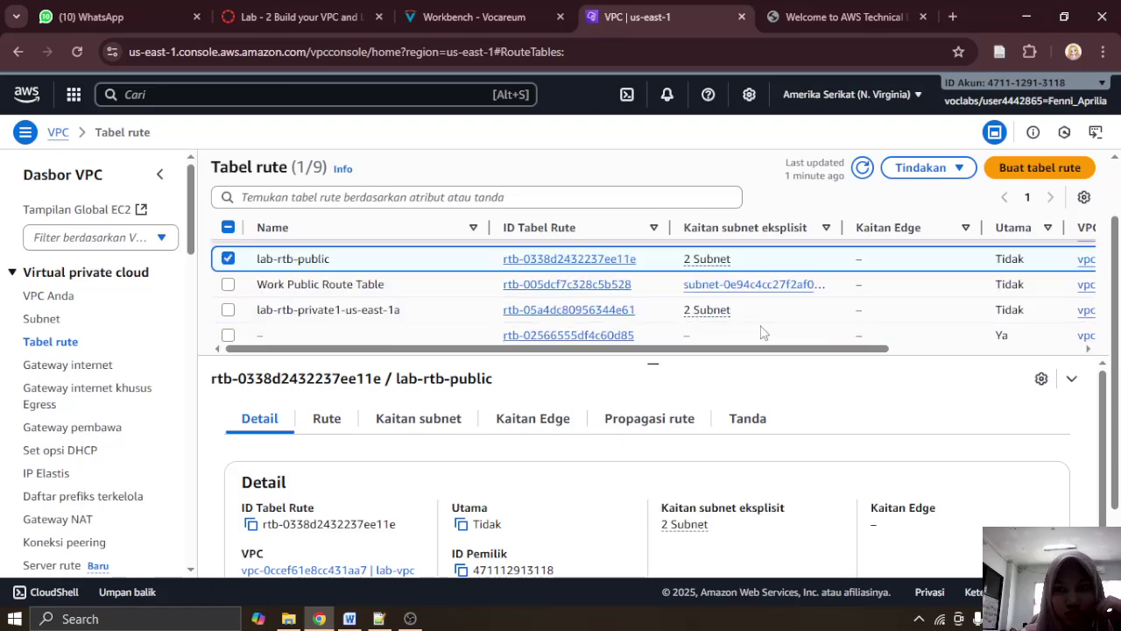
left_click(341, 97)
type("ec")
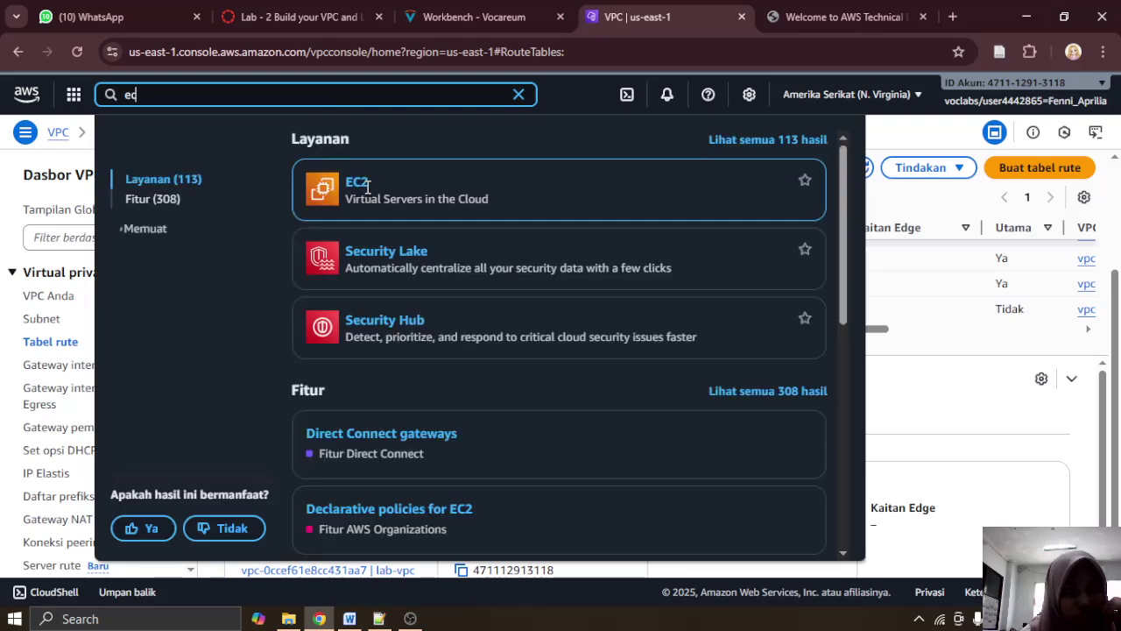
left_click(355, 182)
Step: Submit the lab work for grading in the Vocareum workbench, confirm the submission, and check the EC2 console and grading progress
left_click(477, 16)
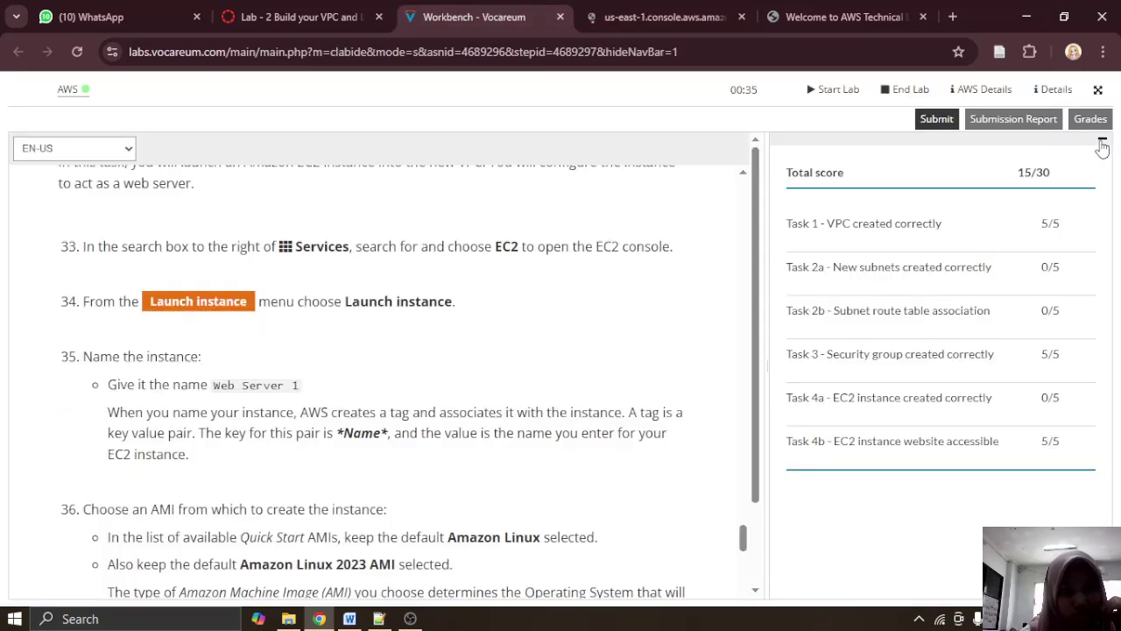
left_click(942, 123)
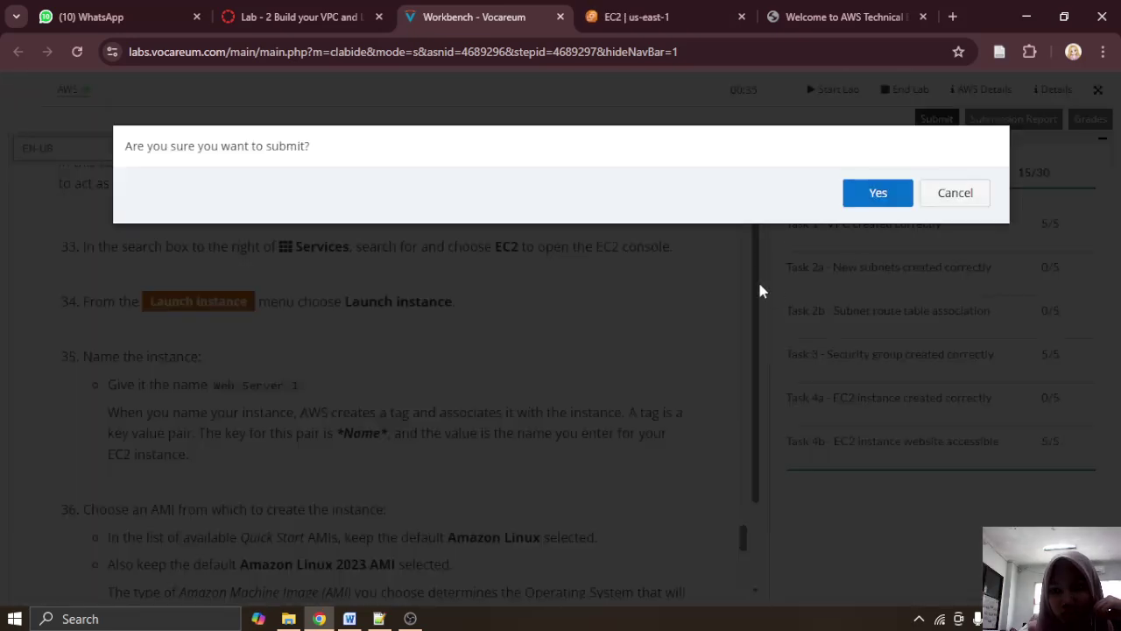
left_click(875, 195)
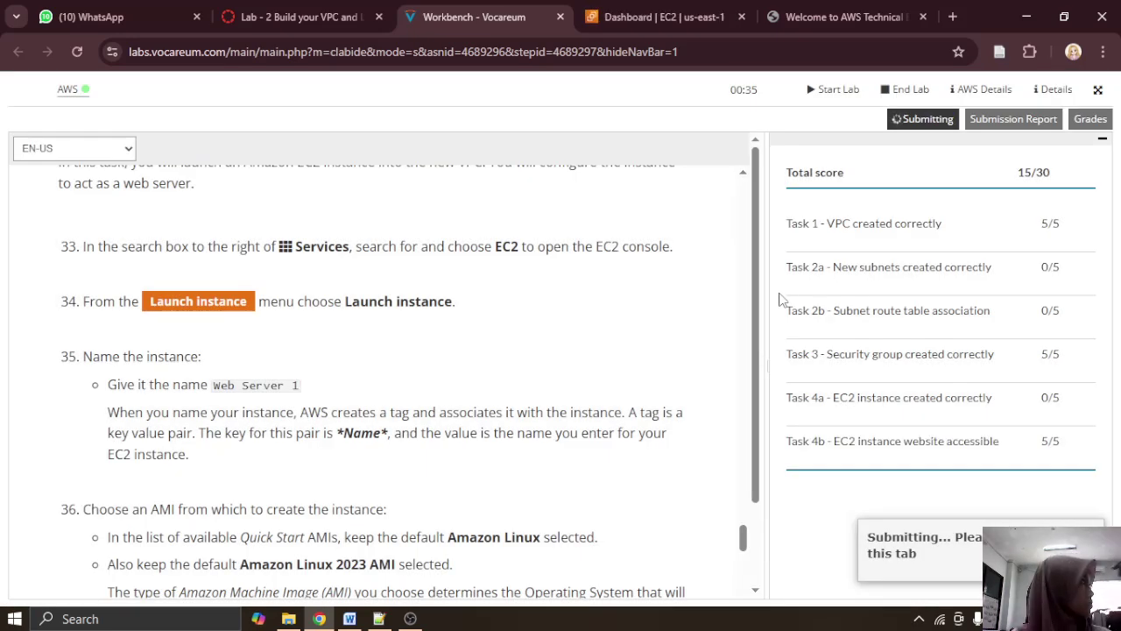
scroll(550, 322, "down", 1)
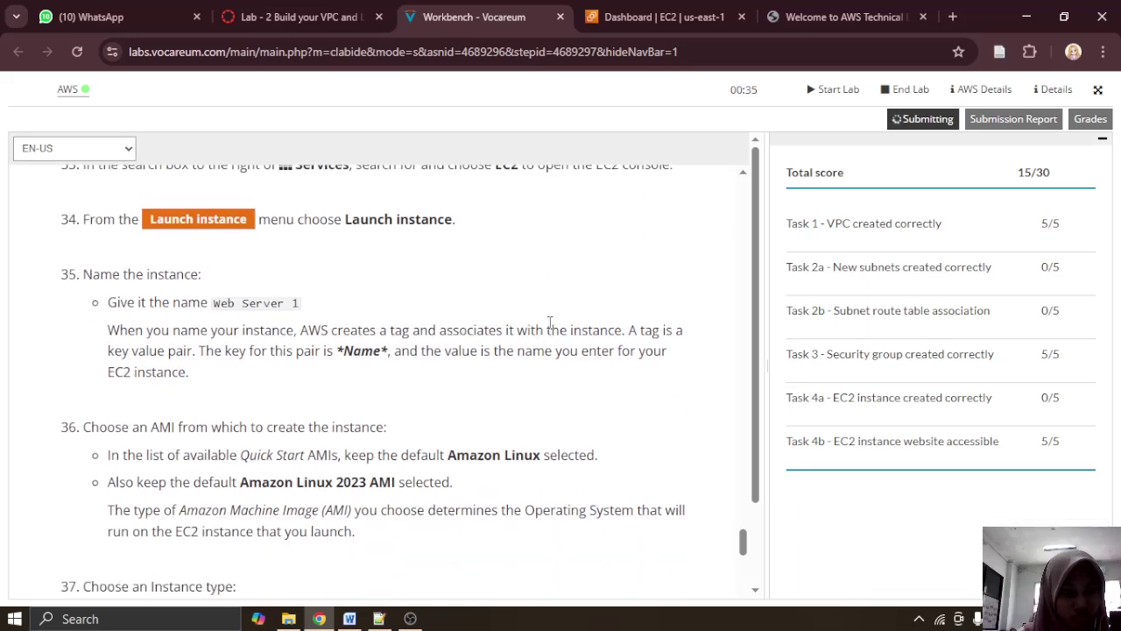
scroll(550, 321, "up", 2)
left_click(658, 12)
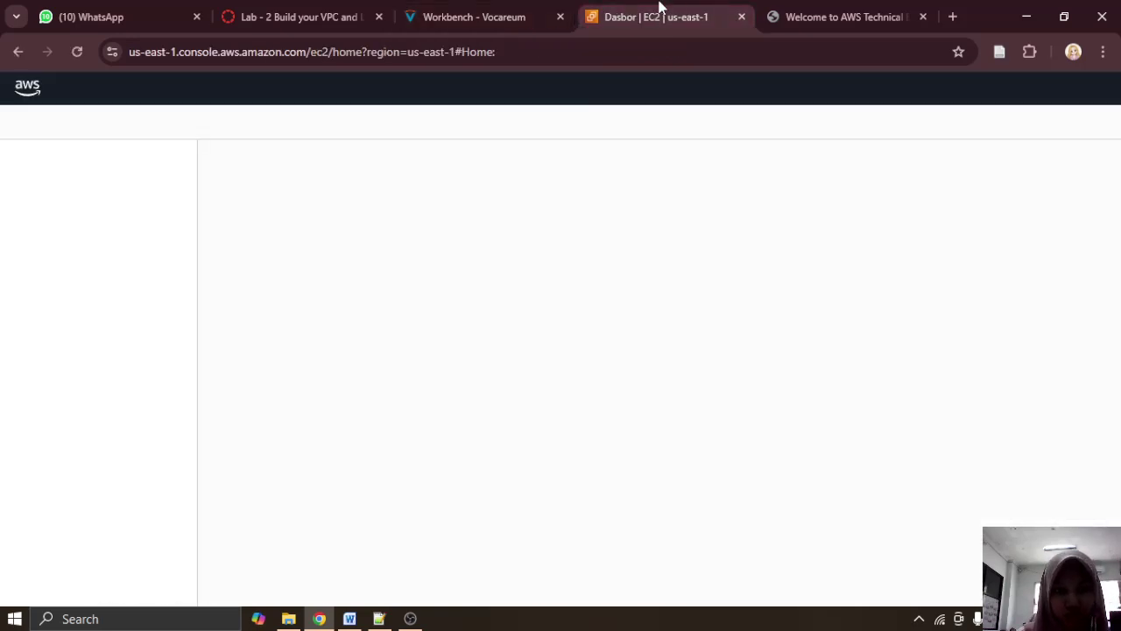
left_click(459, 7)
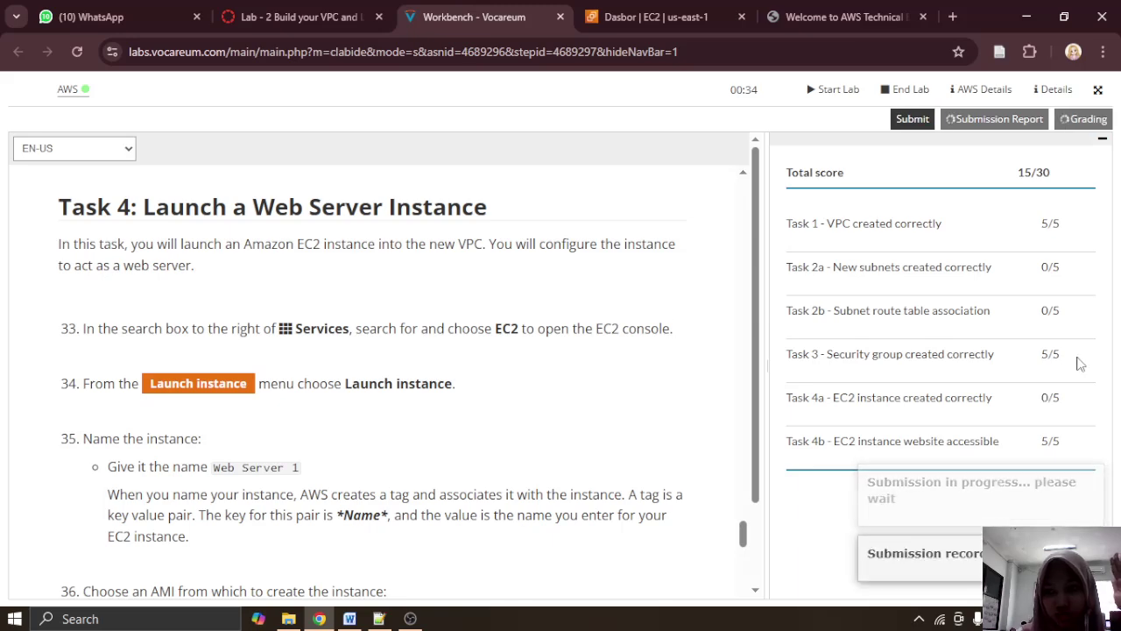
Step: Check steps 34 to 36 of the lab guide and open the launch form for a new EC2 instance
scroll(690, 396, "down", 2)
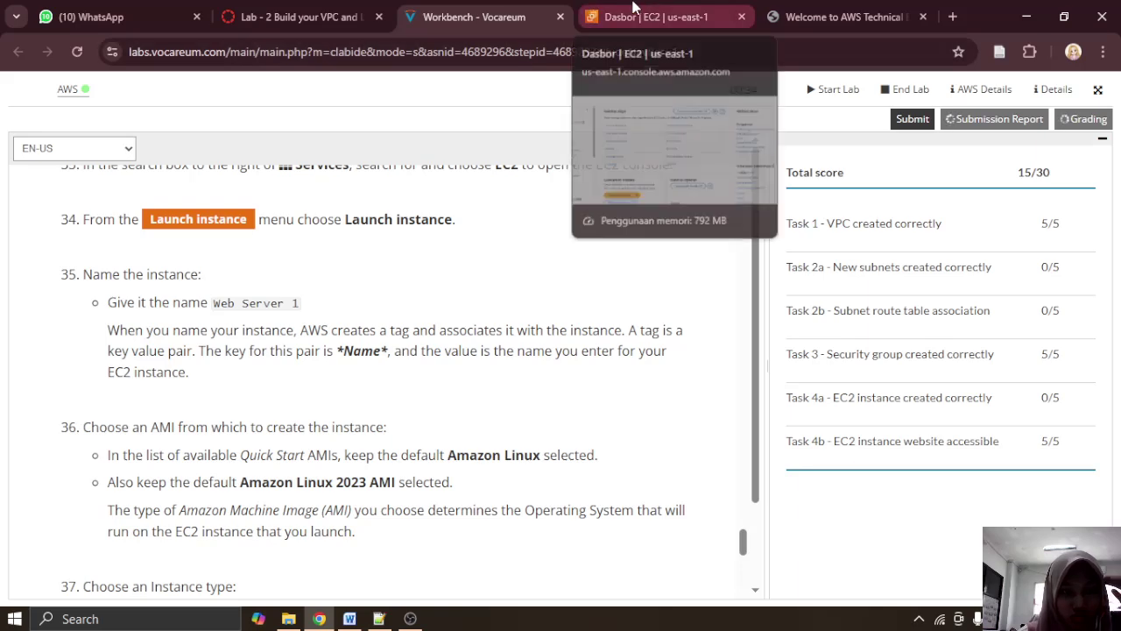
left_click(637, 16)
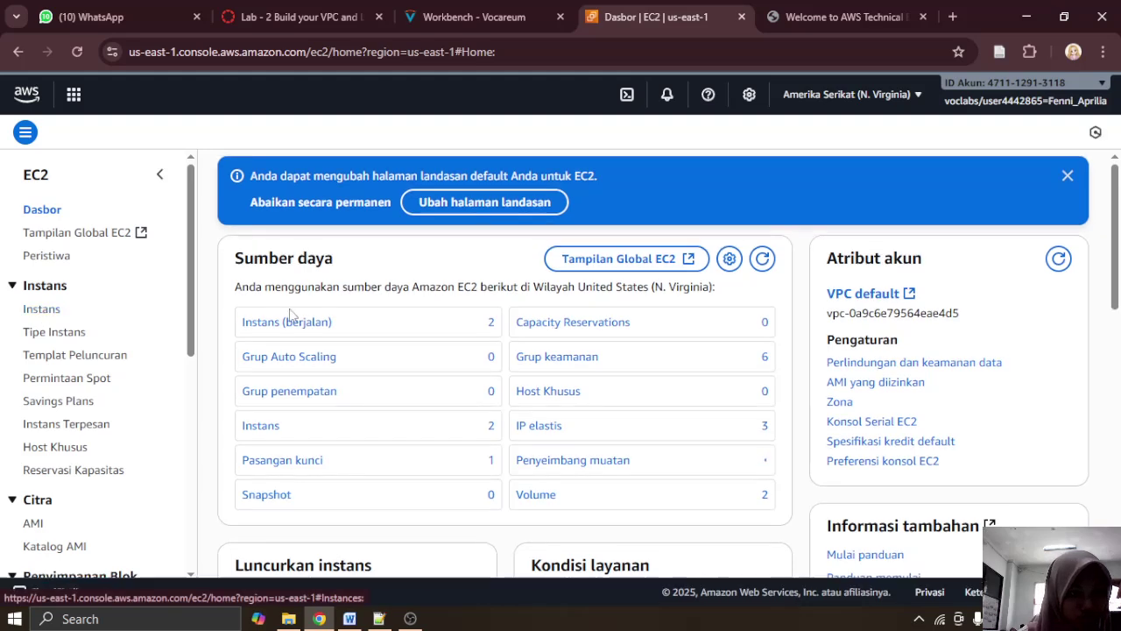
scroll(292, 316, "down", 3)
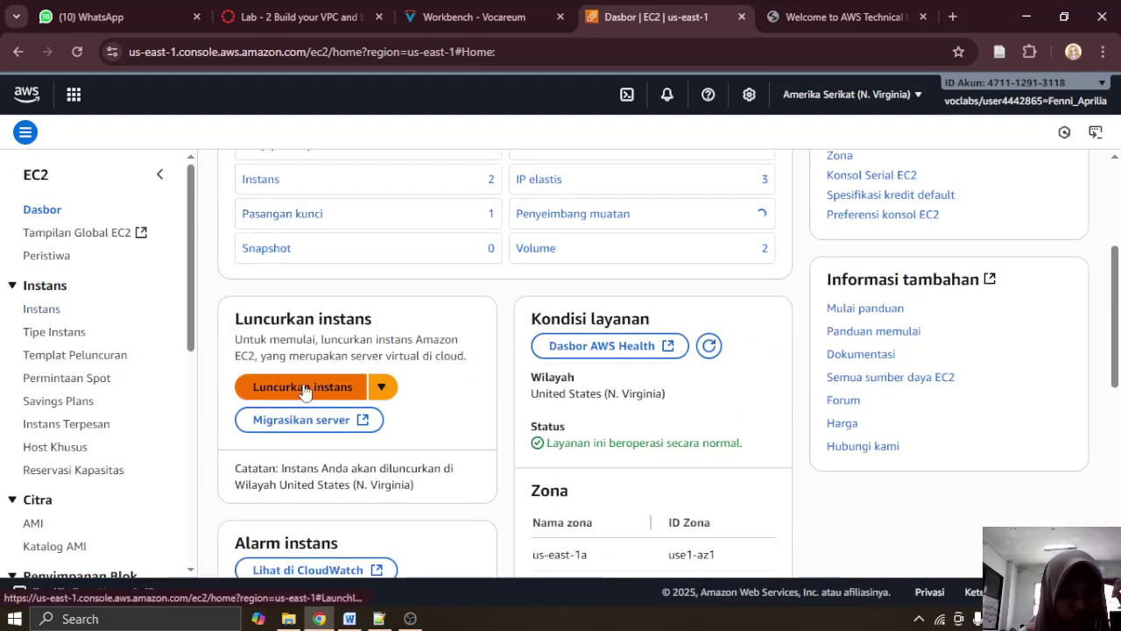
left_click(304, 389)
Step: Compare the instance launch form with steps 35 to 37 of the lab guide and highlight the instance name Web Server 1
left_click(490, 10)
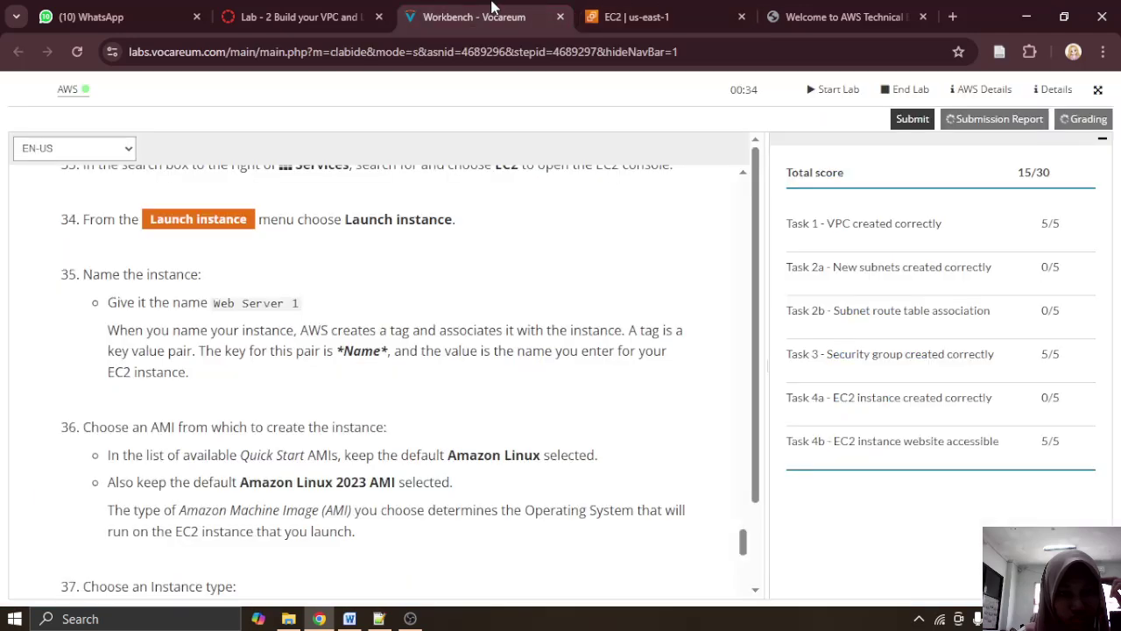
scroll(438, 249, "down", 1)
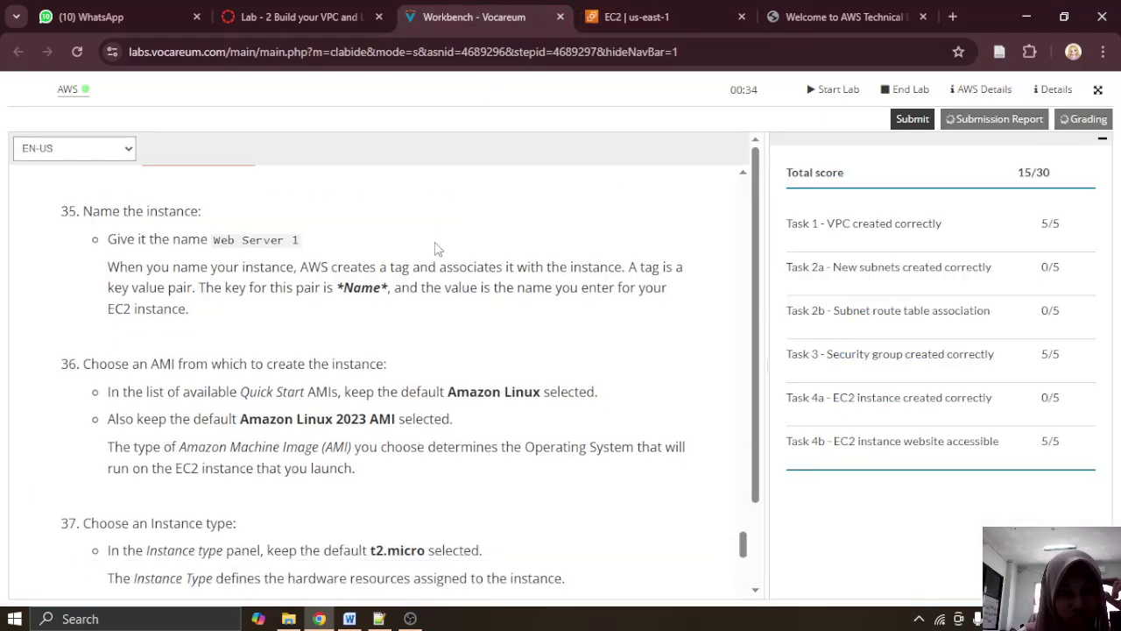
left_click(618, 7)
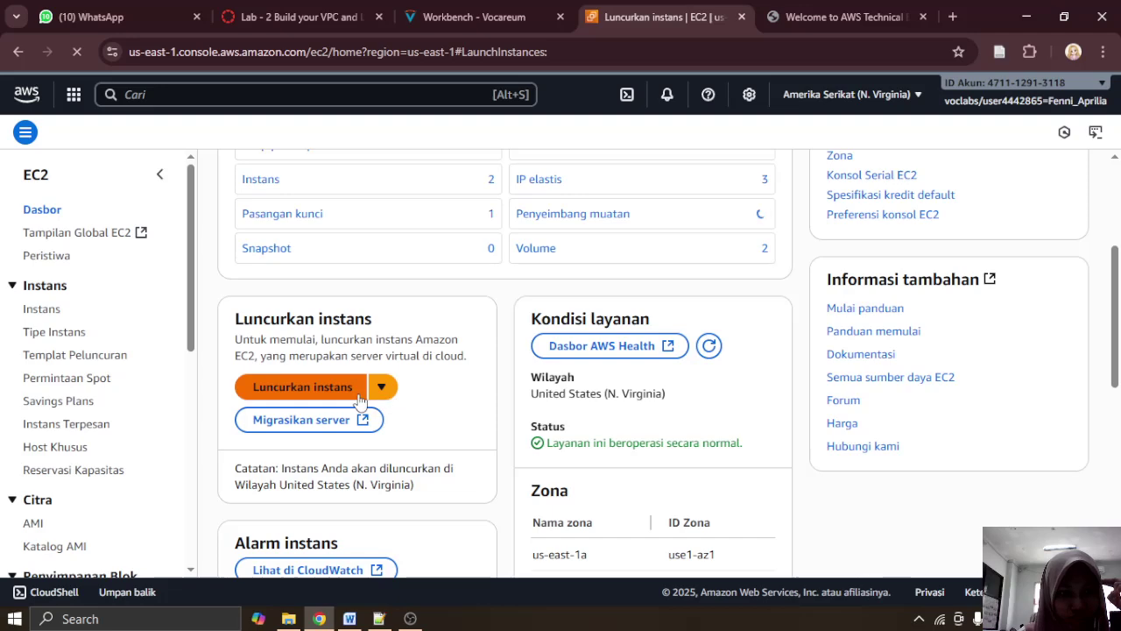
left_click(219, 386)
scroll(572, 377, "down", 1)
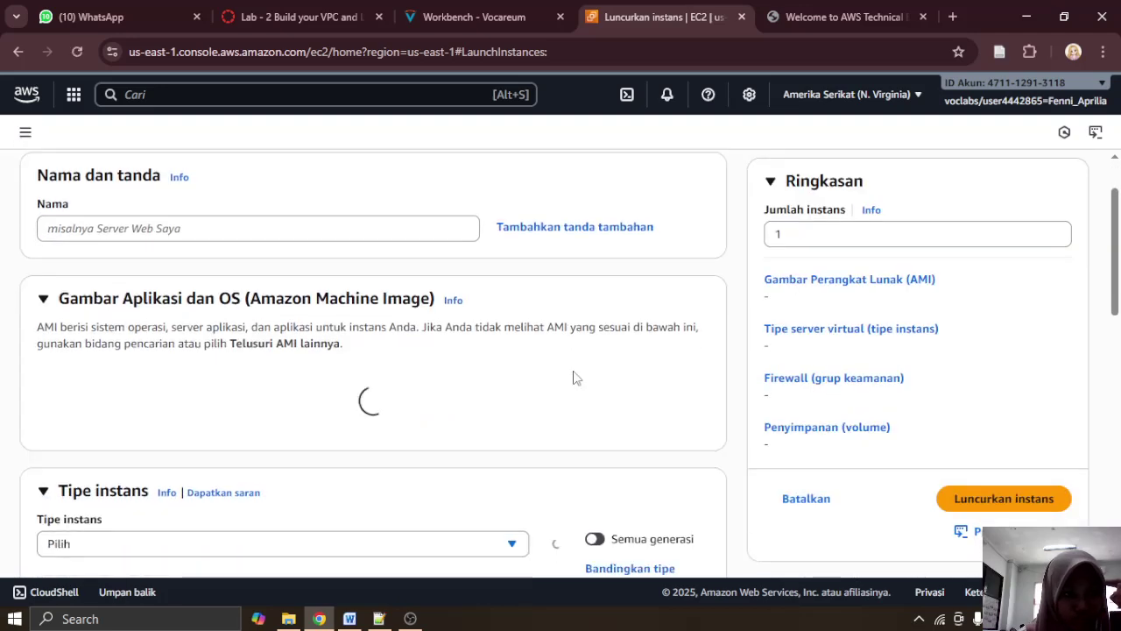
left_click(453, 7)
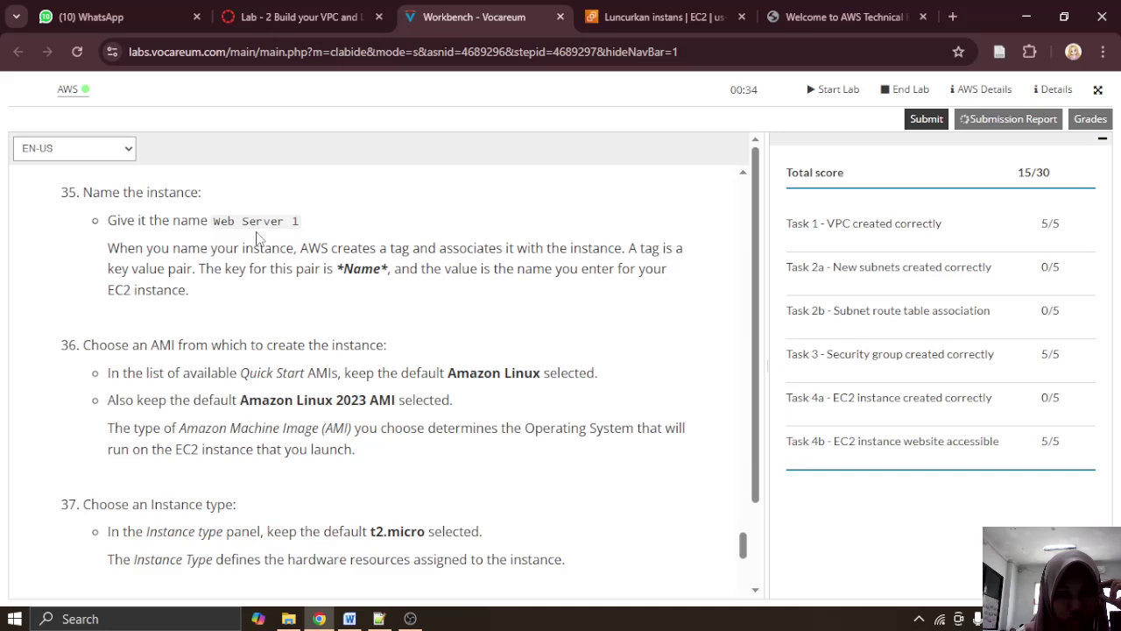
left_click_drag(212, 223, 314, 231)
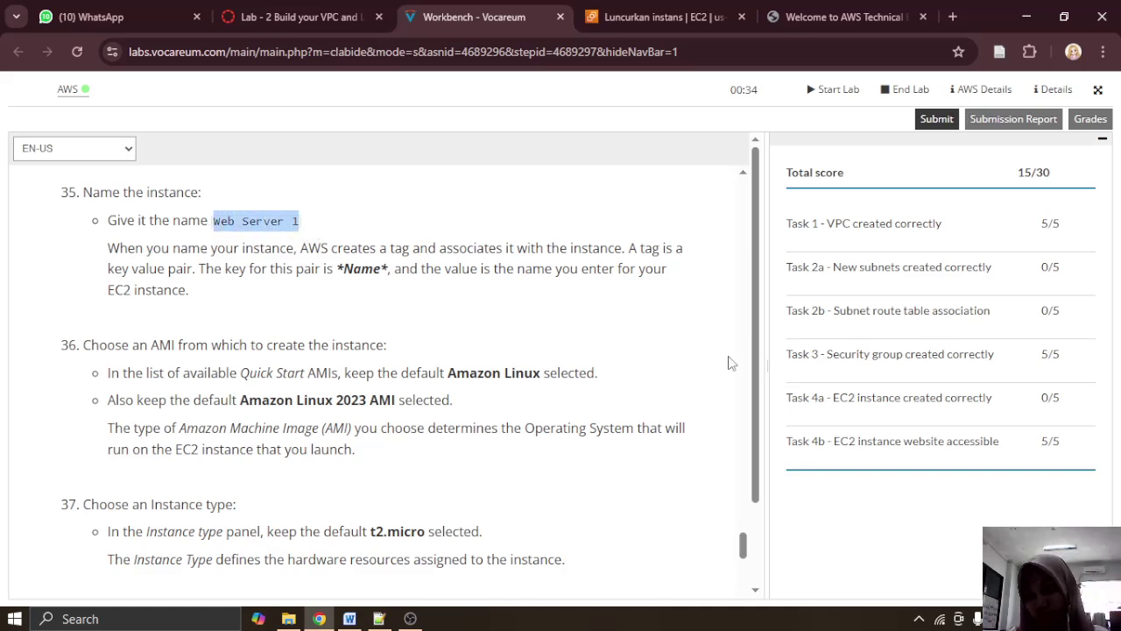
Step: Show the lab grades, submit the lab work for grading again, and review the guide's VPC and subnet creation steps
left_click(1100, 119)
scroll(370, 417, "up", 15)
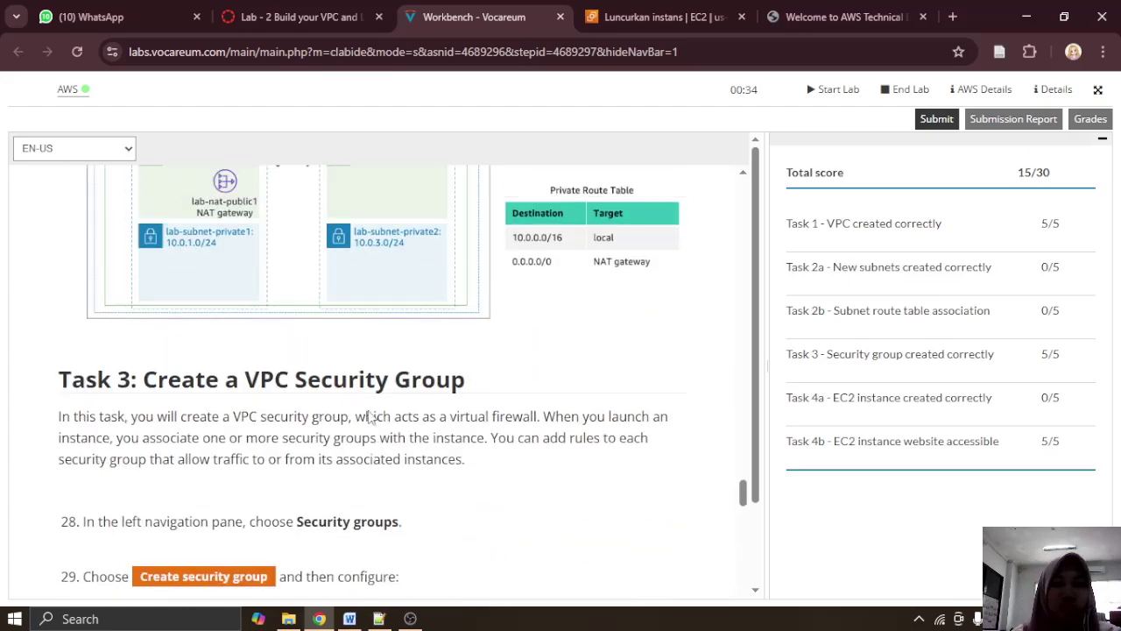
scroll(370, 418, "up", 20)
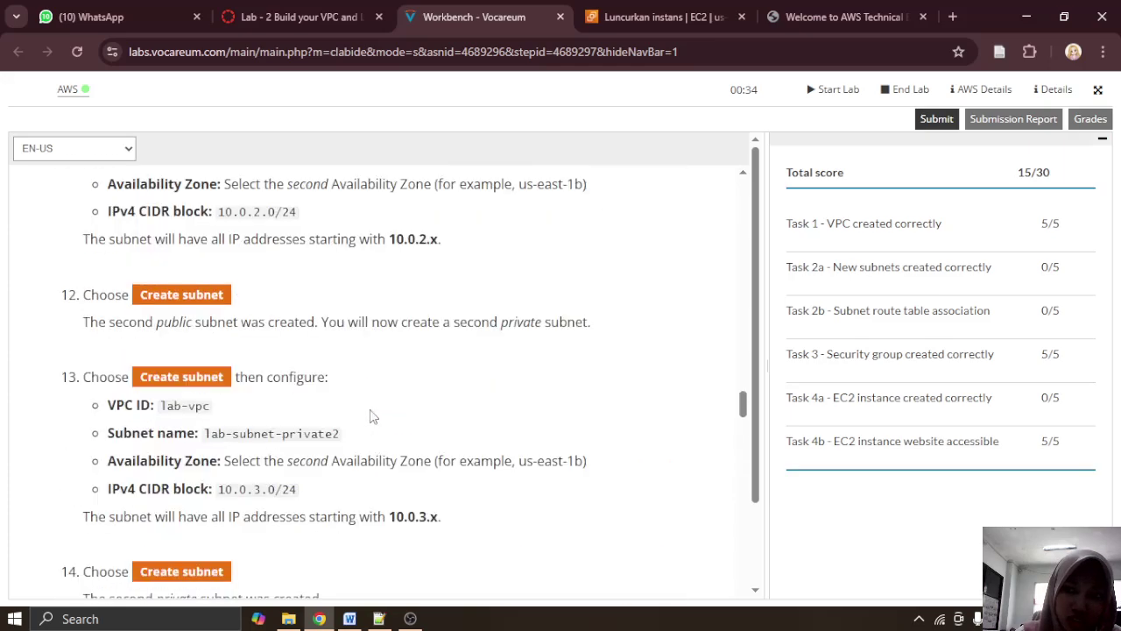
left_click(936, 119)
left_click(878, 199)
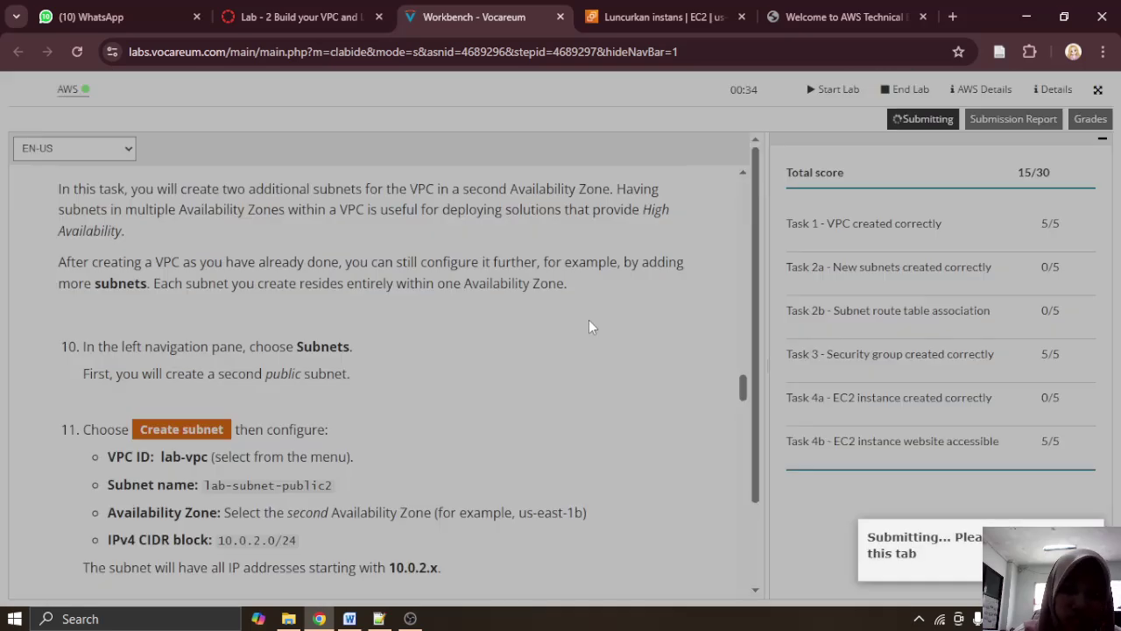
scroll(588, 320, "up", 4)
scroll(591, 326, "up", 7)
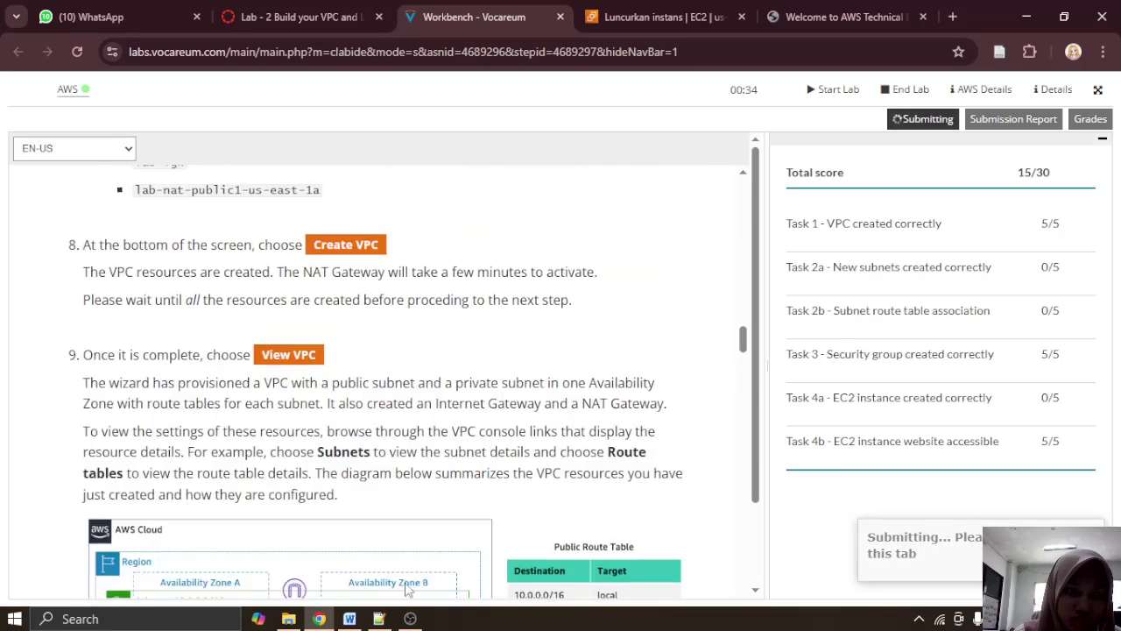
left_click(411, 618)
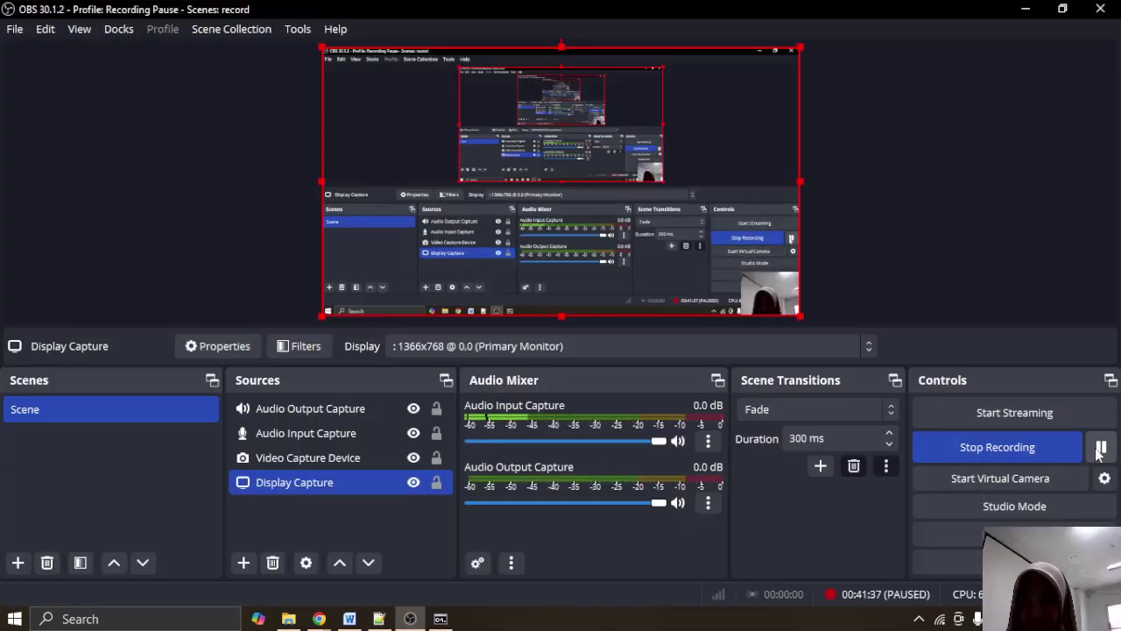
left_click(1027, 9)
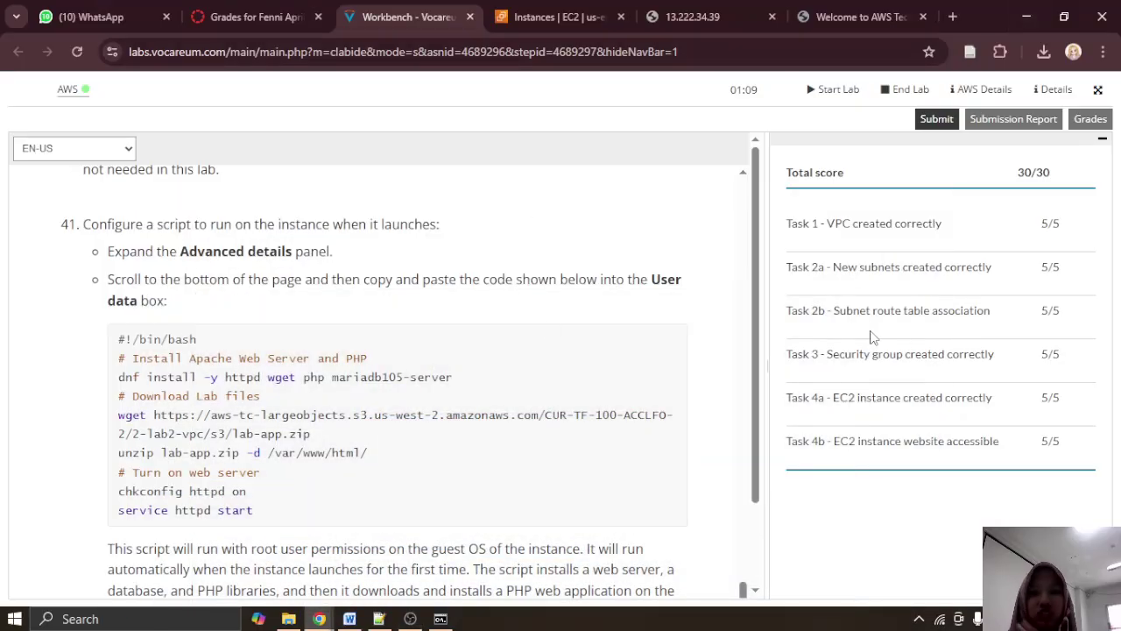
Step: Review the guide's web server launch settings in steps 33 to 39, including subnet lab-subnet-public2 and instance type t2.micro
scroll(483, 407, "up", 6)
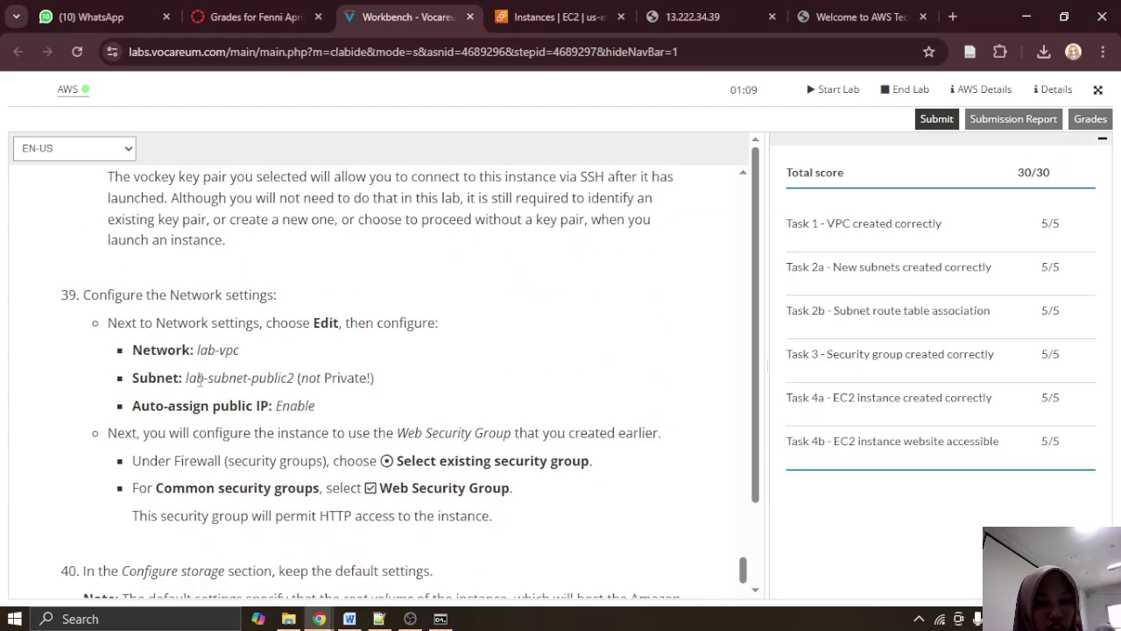
left_click_drag(187, 378, 304, 386)
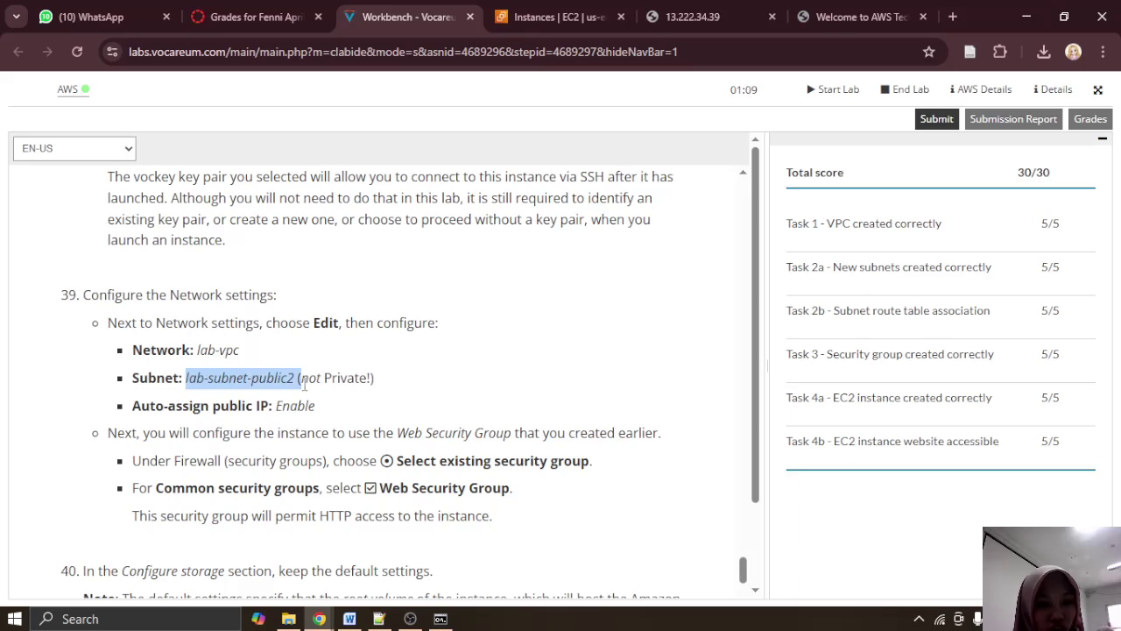
scroll(419, 382, "up", 4)
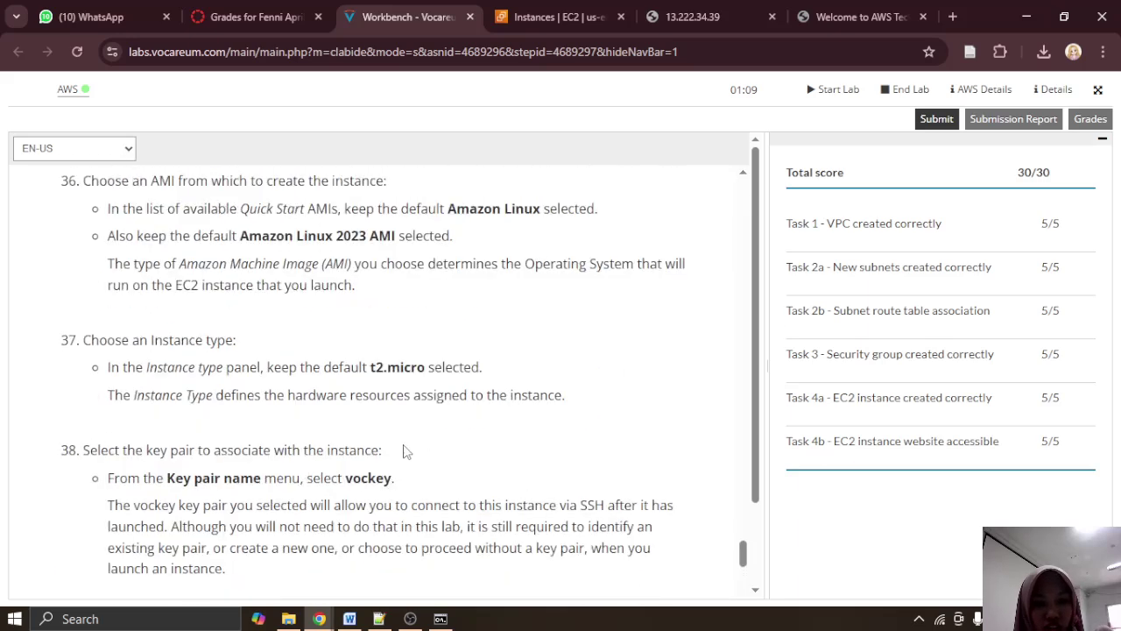
left_click_drag(369, 368, 432, 369)
left_click(445, 394)
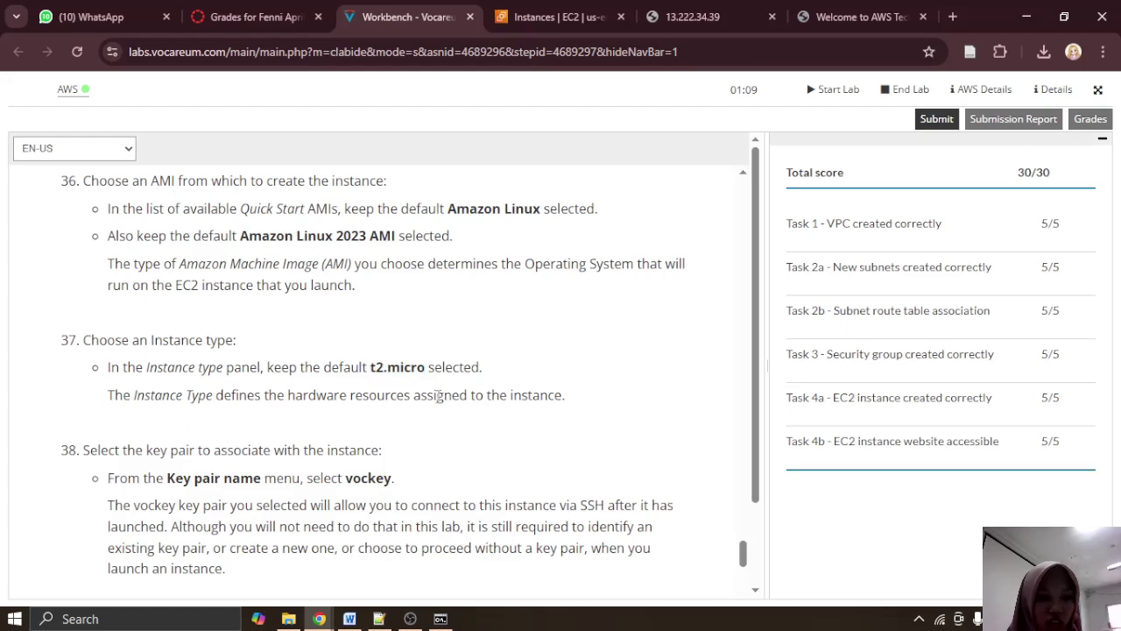
scroll(454, 428, "up", 3)
scroll(453, 430, "down", 9)
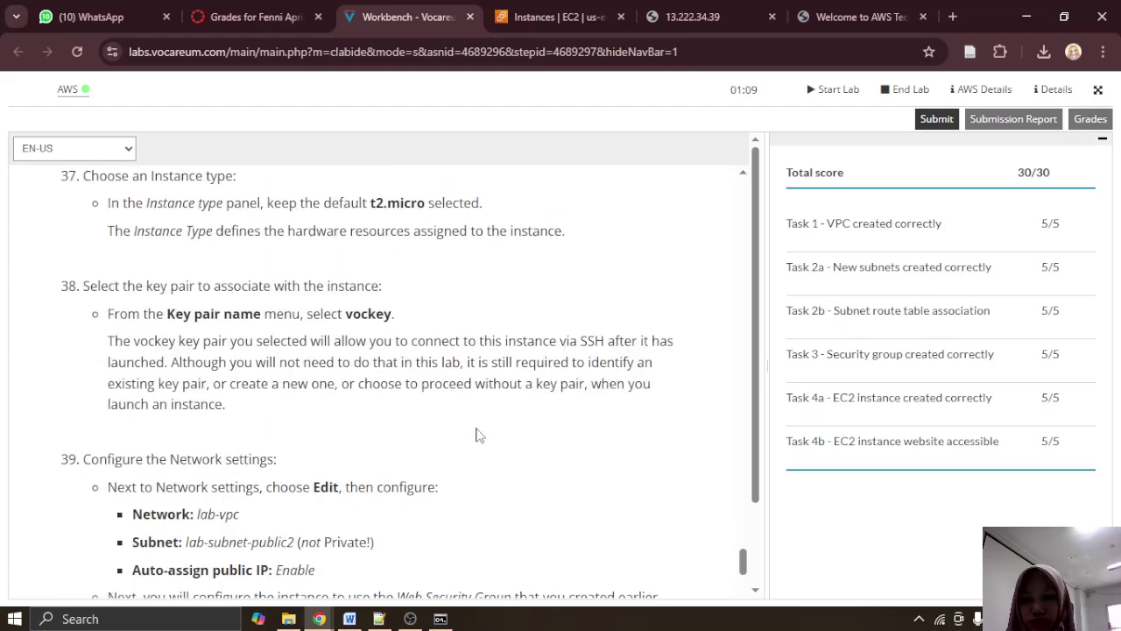
scroll(477, 434, "up", 10)
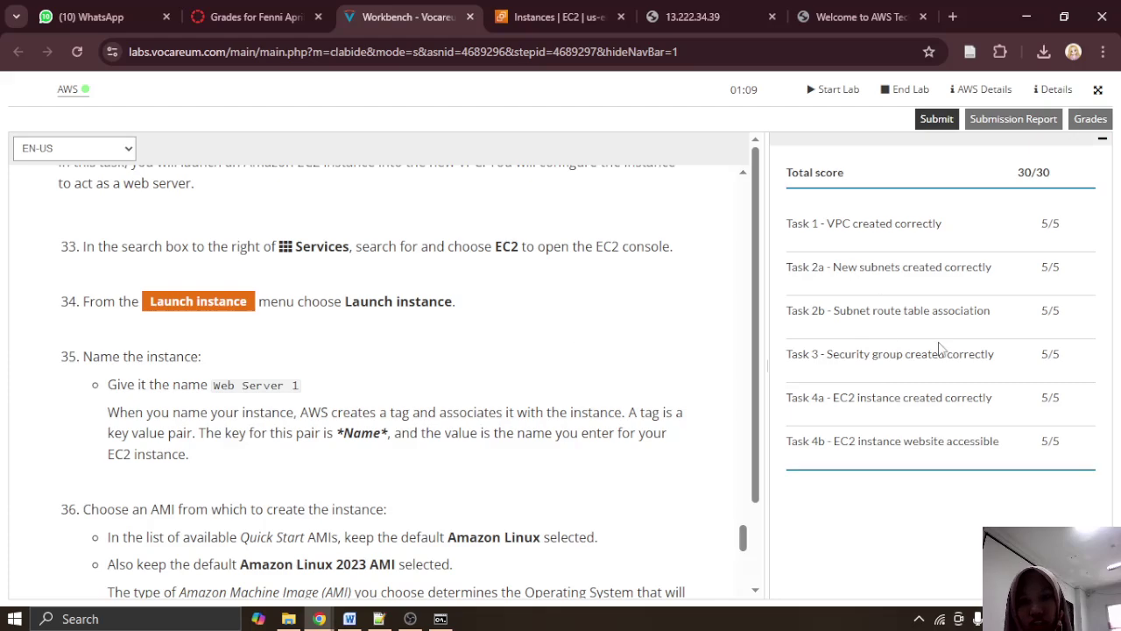
Step: Read through the lab guide from Task 3 past the user data script and final architecture diagram to the Lab complete section
scroll(321, 320, "up", 10)
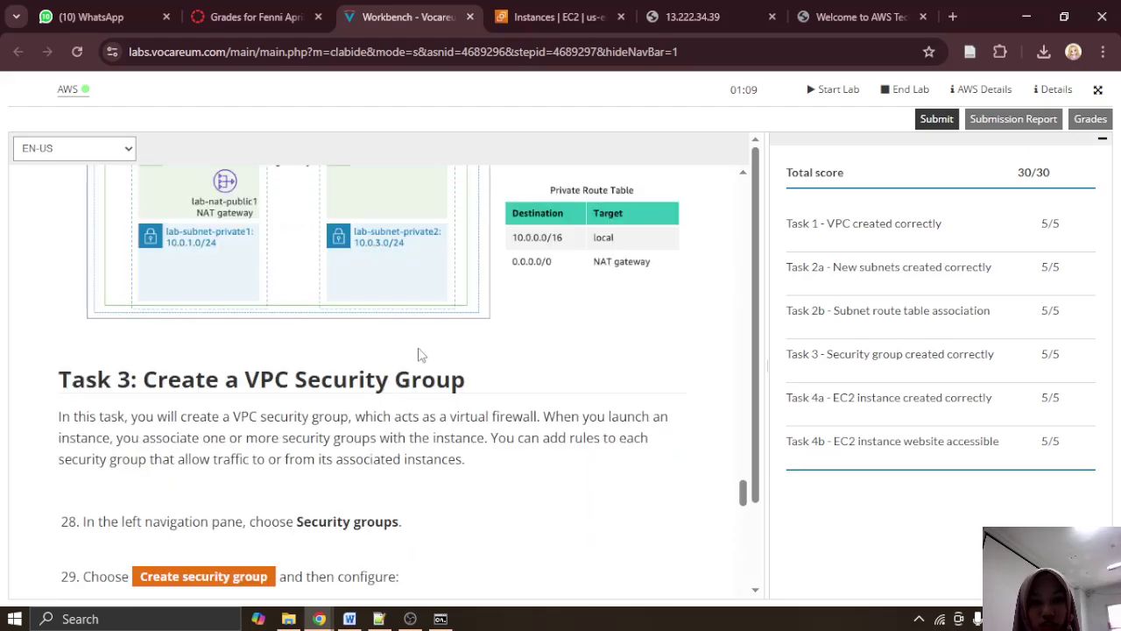
scroll(420, 356, "down", 5)
scroll(477, 441, "down", 15)
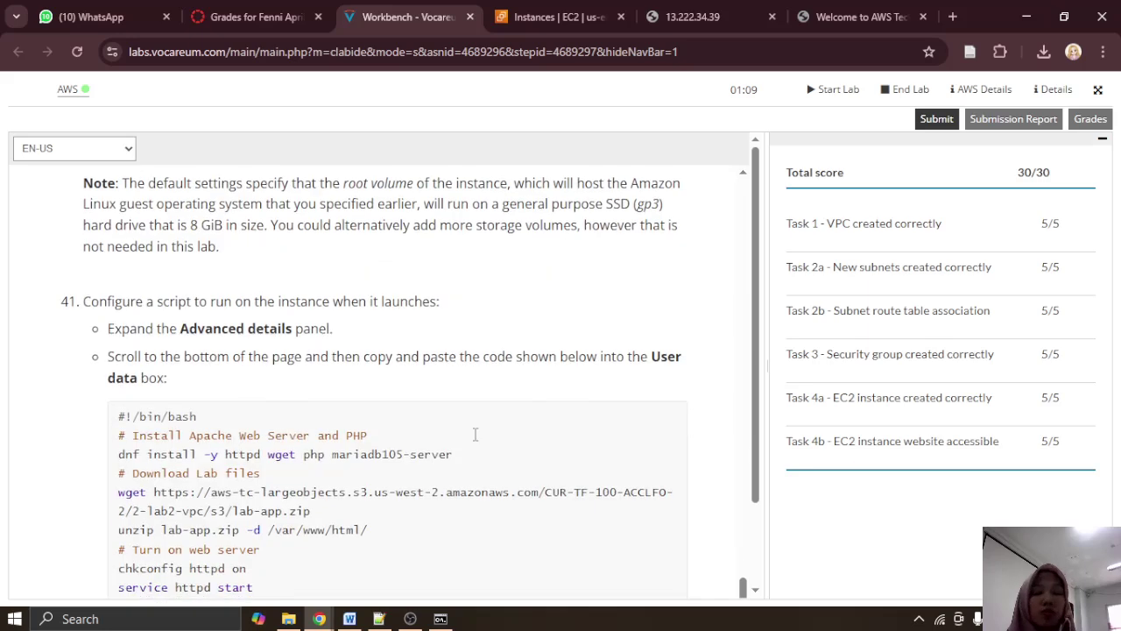
scroll(476, 434, "down", 4)
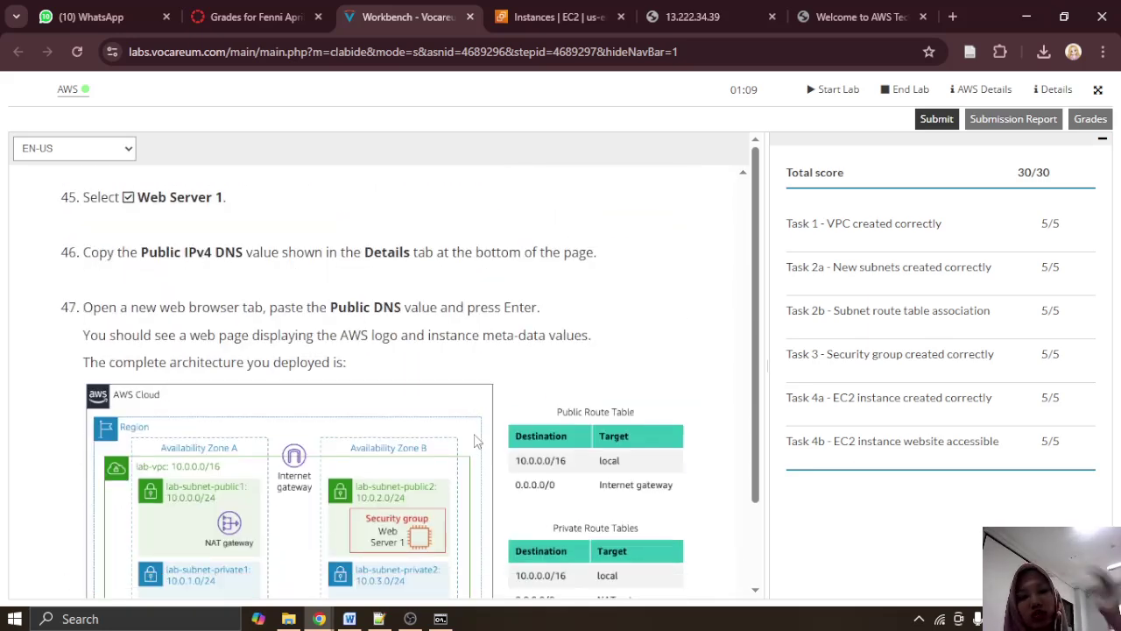
scroll(477, 441, "down", 2)
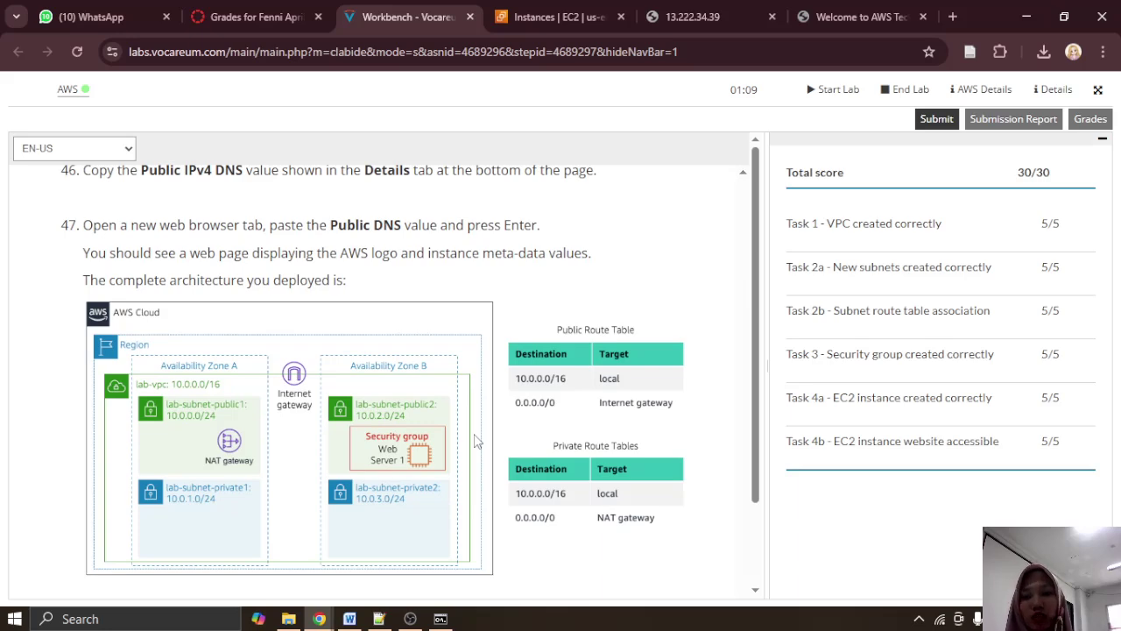
scroll(477, 441, "down", 10)
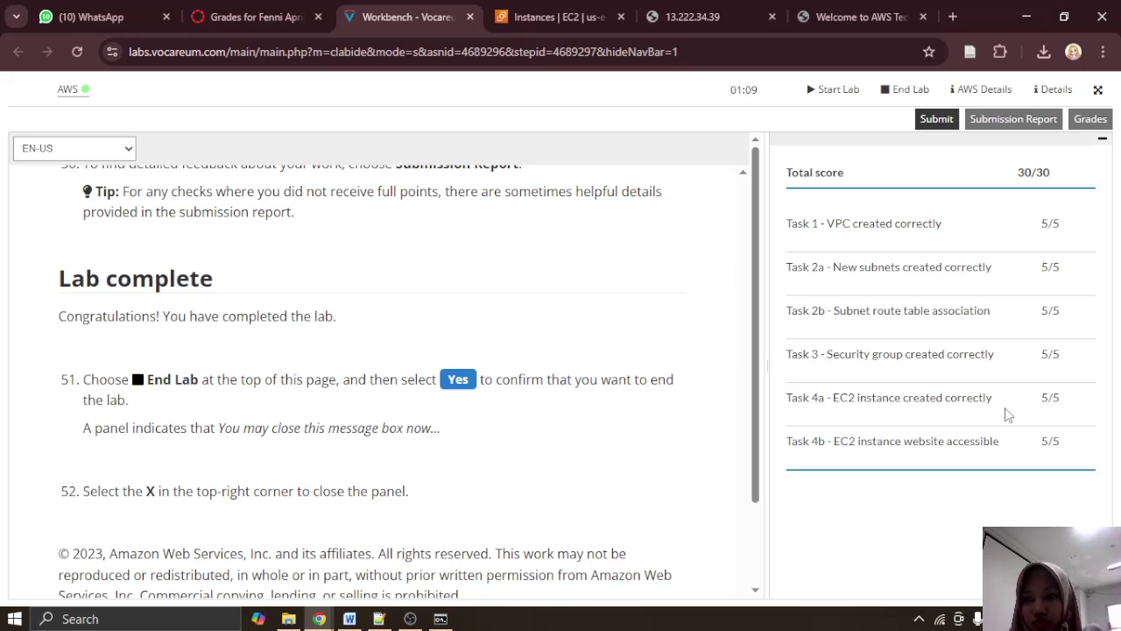
scroll(390, 348, "down", 5)
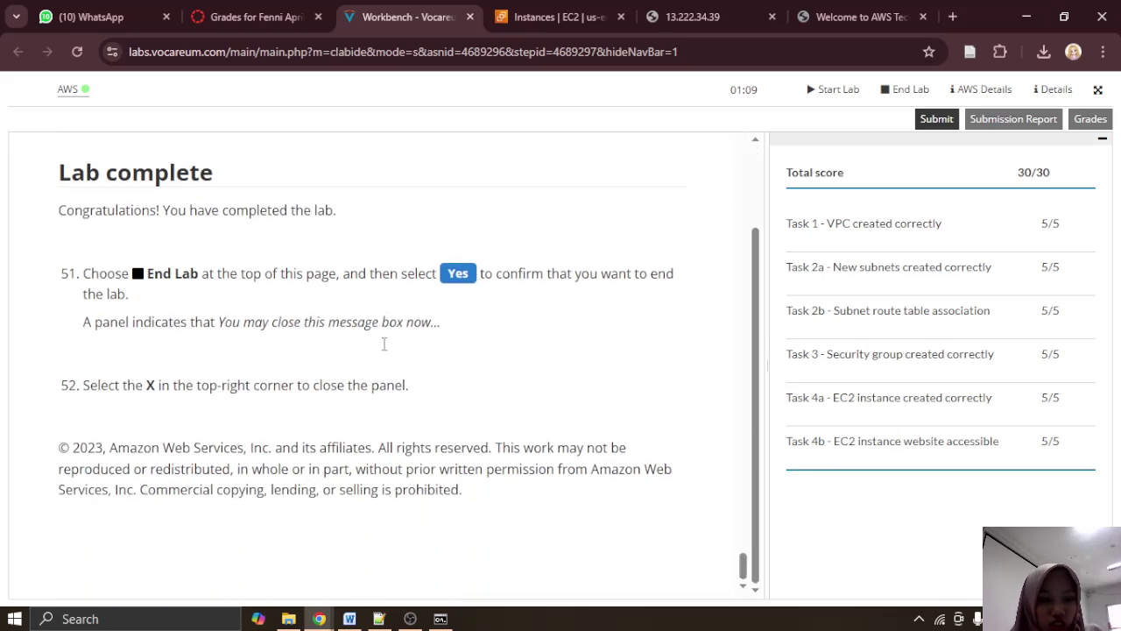
Step: Check the last page of the lab report in Word, minimize it, and return to the lab guide's overview and objectives
scroll(383, 344, "up", 5)
scroll(384, 343, "down", 3)
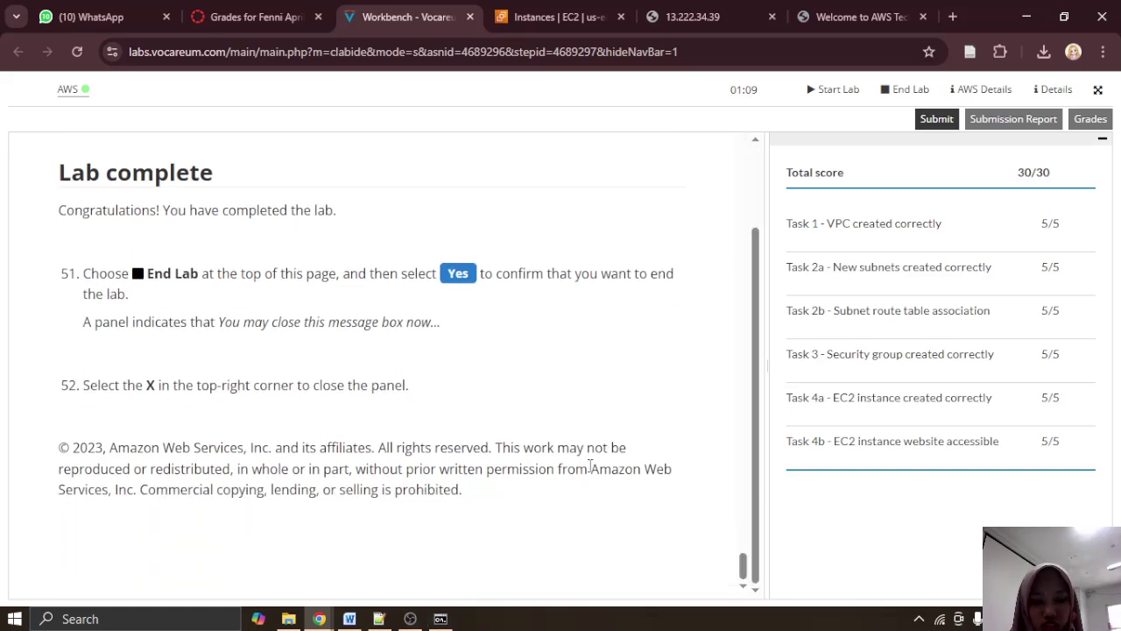
left_click(345, 620)
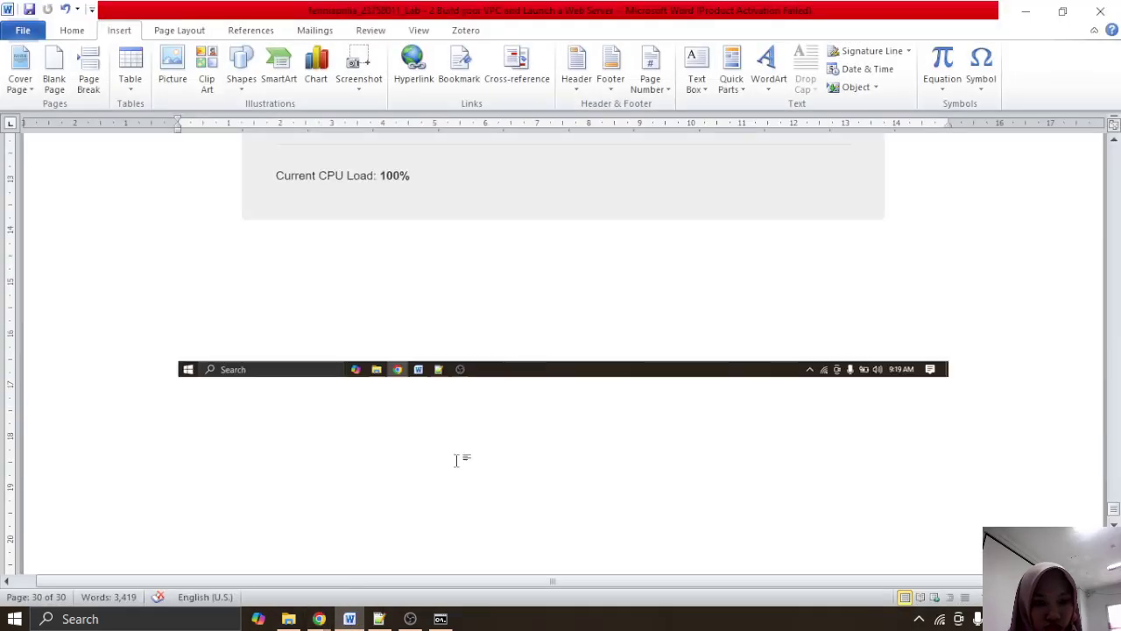
left_click(1026, 11)
scroll(415, 310, "up", 15)
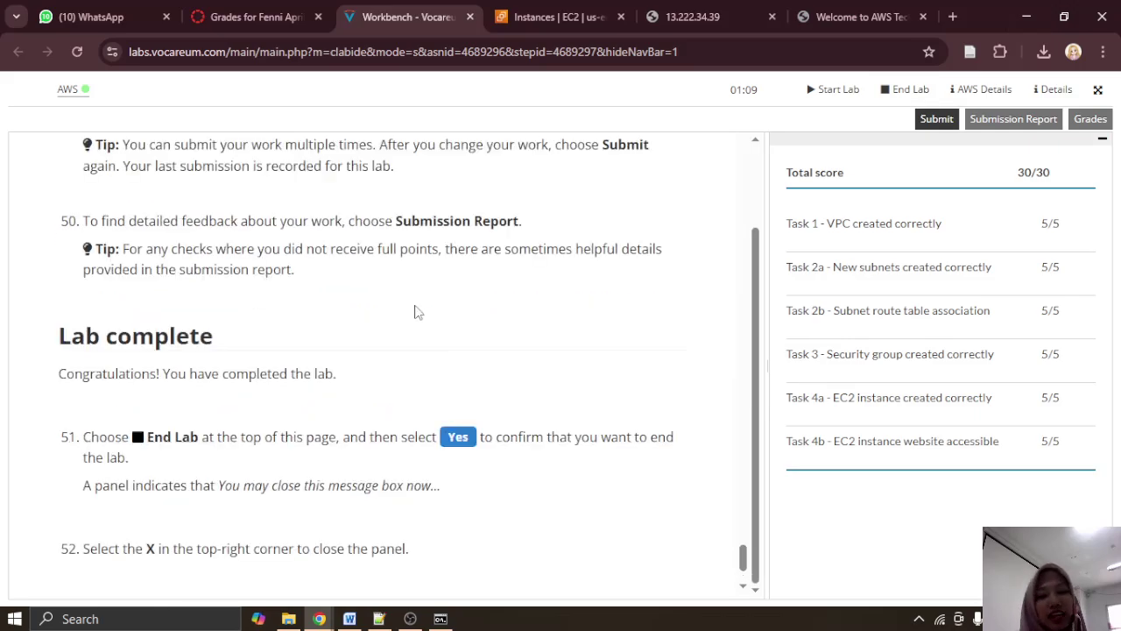
left_click_drag(759, 423, 780, 91)
scroll(497, 374, "up", 2)
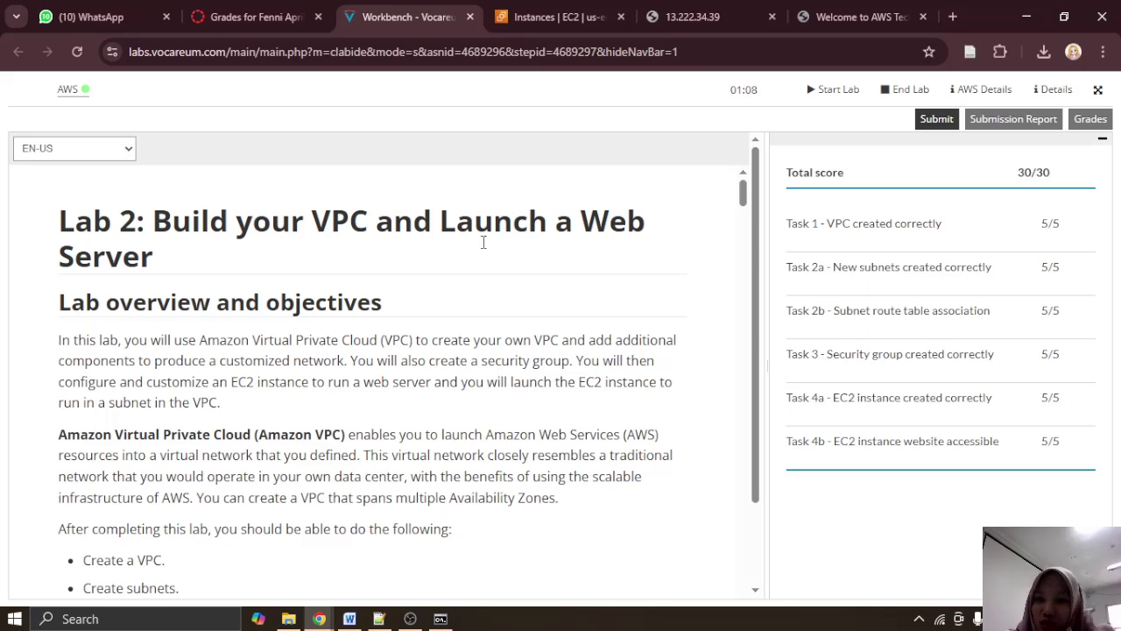
Step: View both browser pages for 13.222.34.39 and close the unreachable one, keeping the working web server page open
left_click(705, 13)
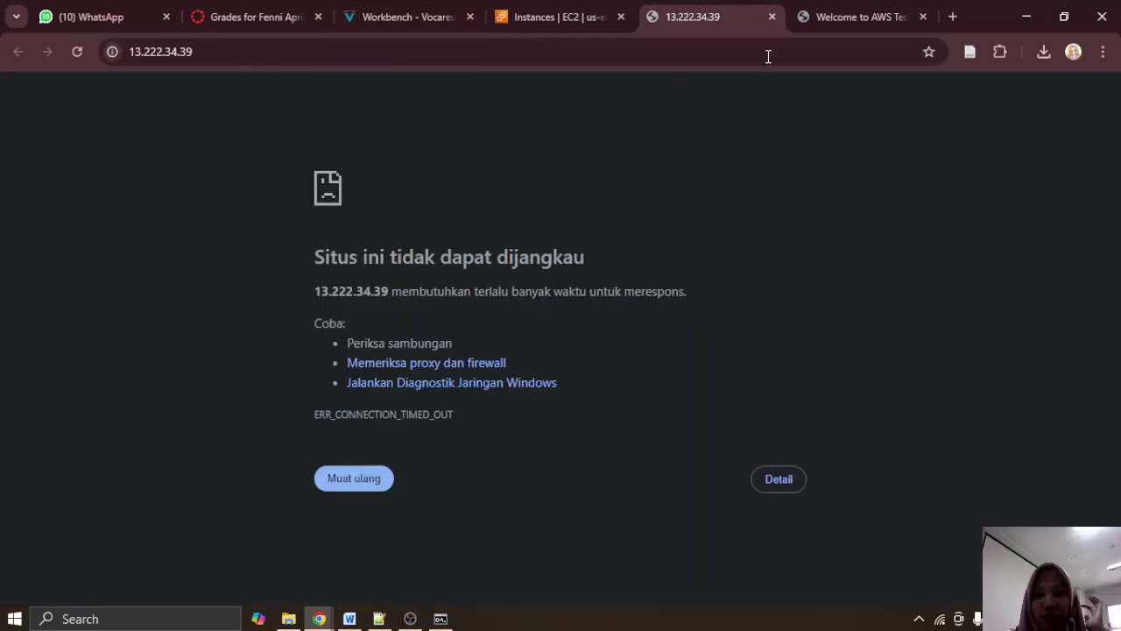
left_click(839, 10)
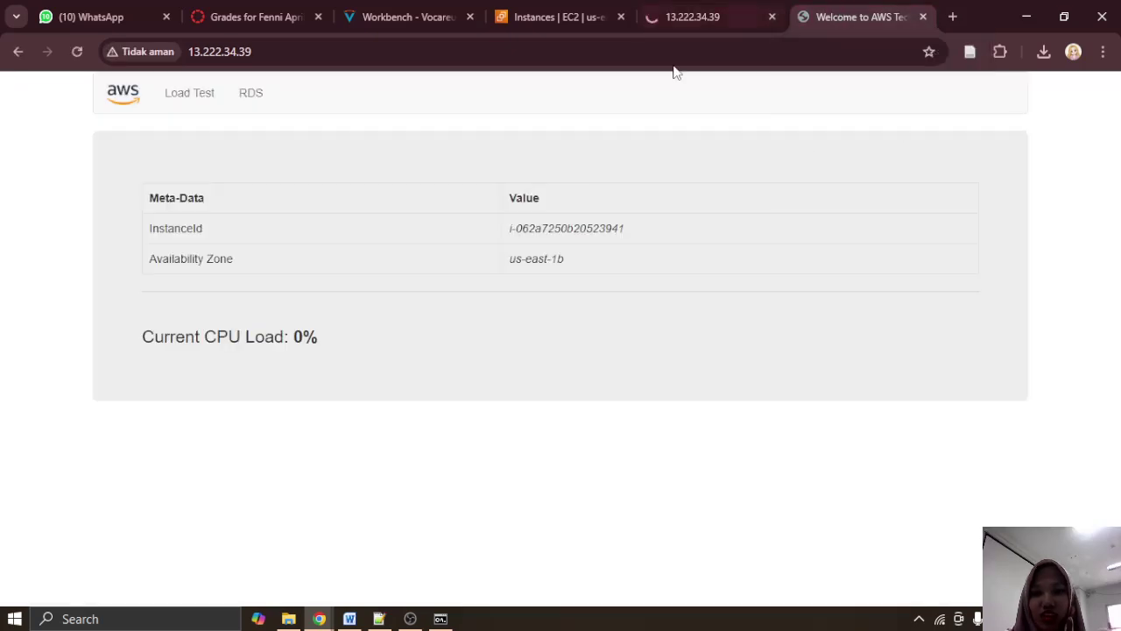
left_click(772, 17)
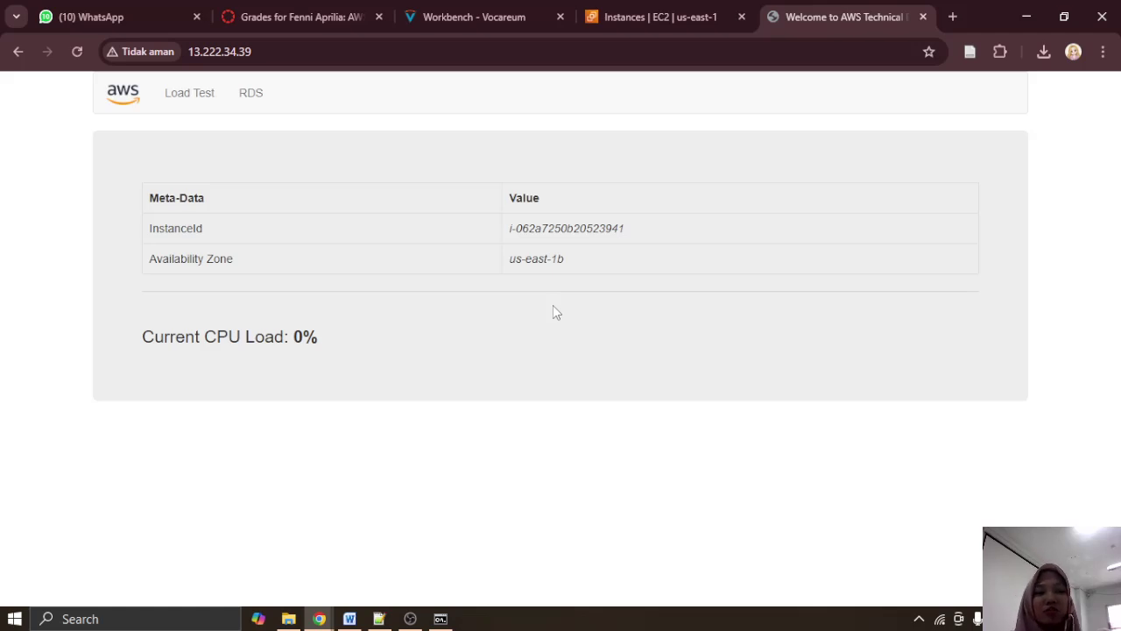